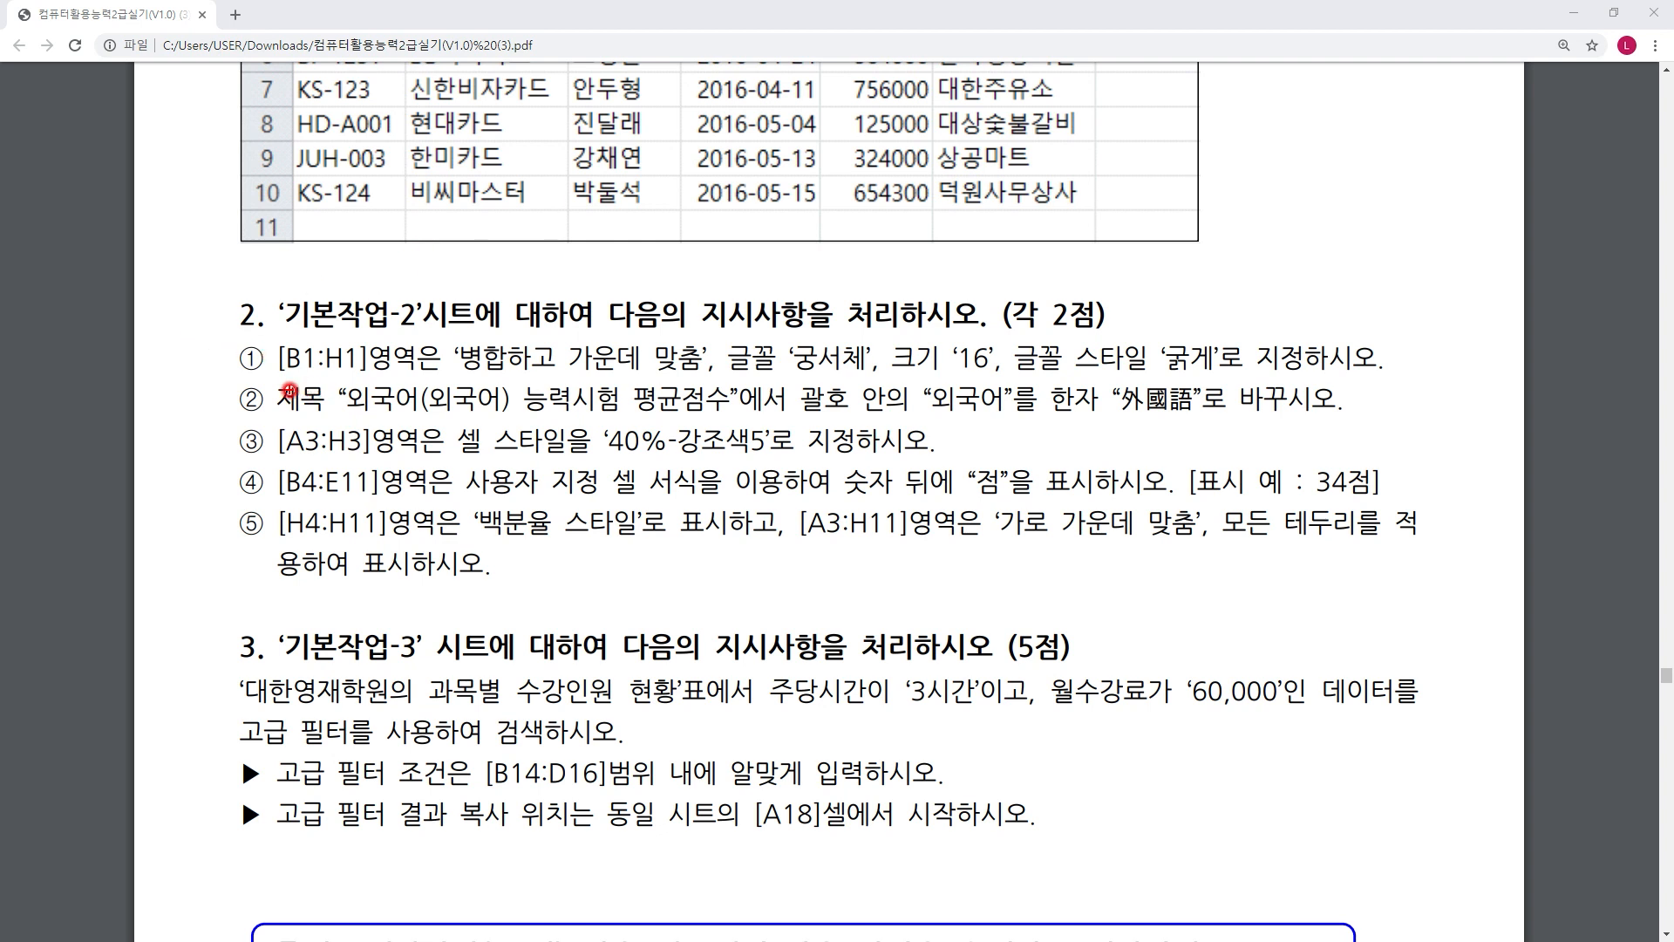
- Examine the 기본작업-2 instructions on formatting B1:H1 and converting the bracketed title word to Hanja, marking the key requirements
{"action": "left_click_drag", "start_coordinate": [288, 340], "coordinate": [397, 327]}
{"action": "left_click_drag", "start_coordinate": [583, 343], "coordinate": [872, 344]}
{"action": "left_click_drag", "start_coordinate": [267, 376], "coordinate": [1003, 377]}
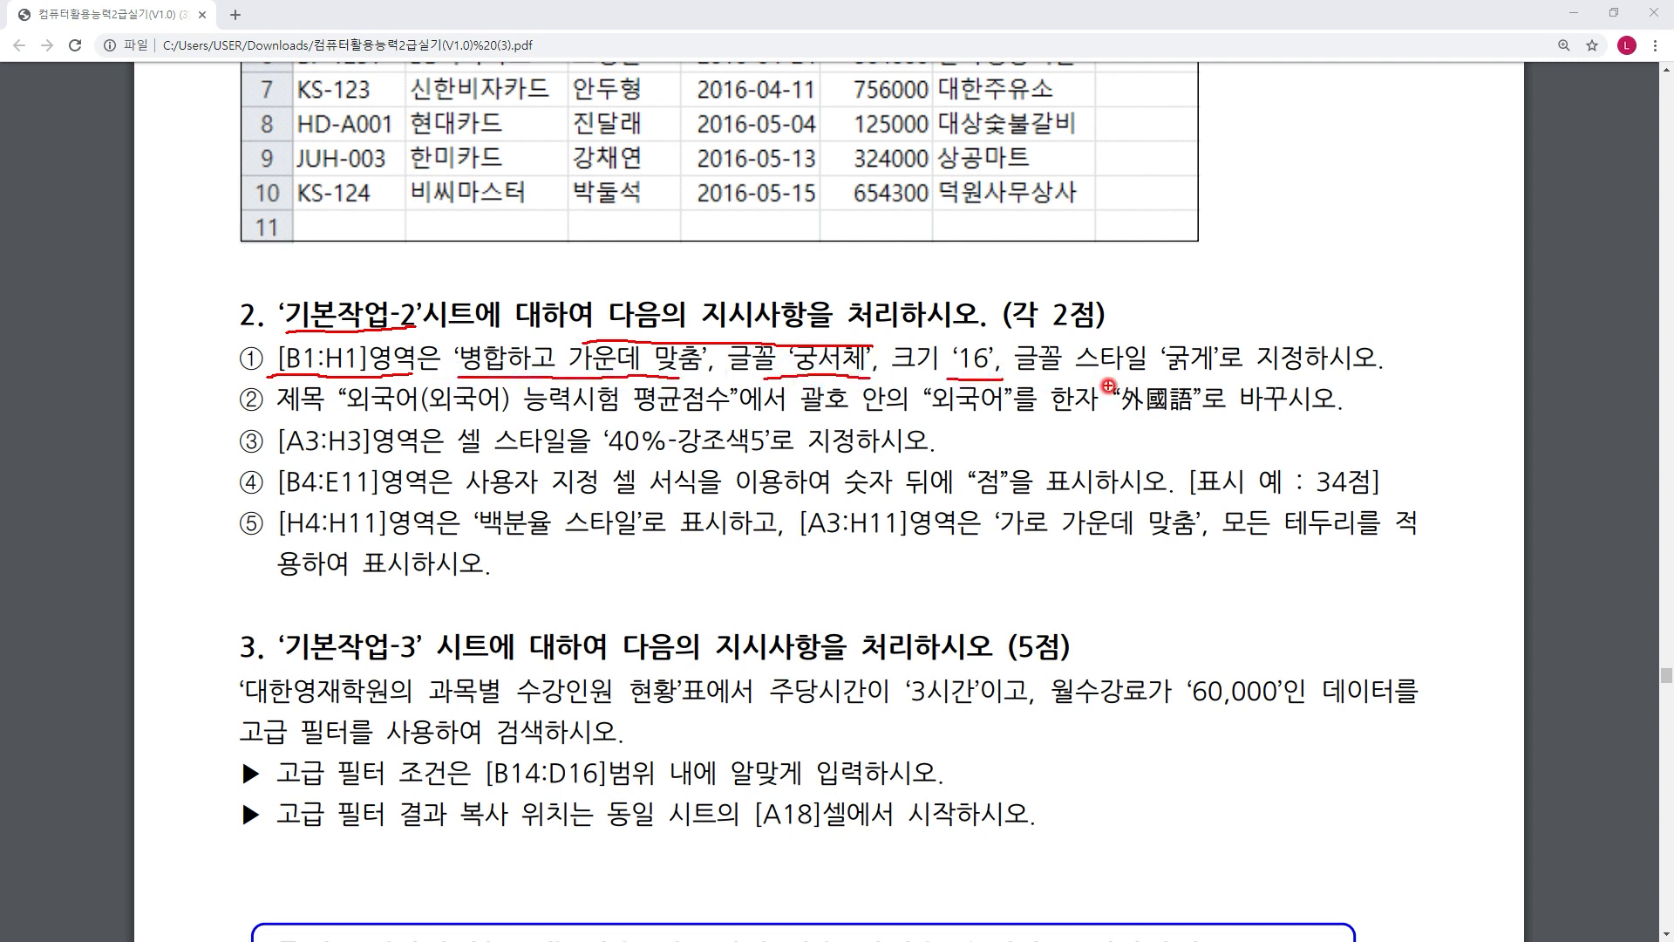
{"action": "left_click_drag", "start_coordinate": [1164, 381], "coordinate": [1225, 381]}
{"action": "left_click_drag", "start_coordinate": [332, 431], "coordinate": [1016, 423]}
{"action": "mouse_move", "coordinate": [1190, 427]}
{"action": "left_mouse_down"}
{"action": "mouse_move", "coordinate": [1109, 432]}
{"action": "mouse_move", "coordinate": [1195, 368]}
{"action": "mouse_move", "coordinate": [1165, 443]}
{"action": "left_mouse_up"}
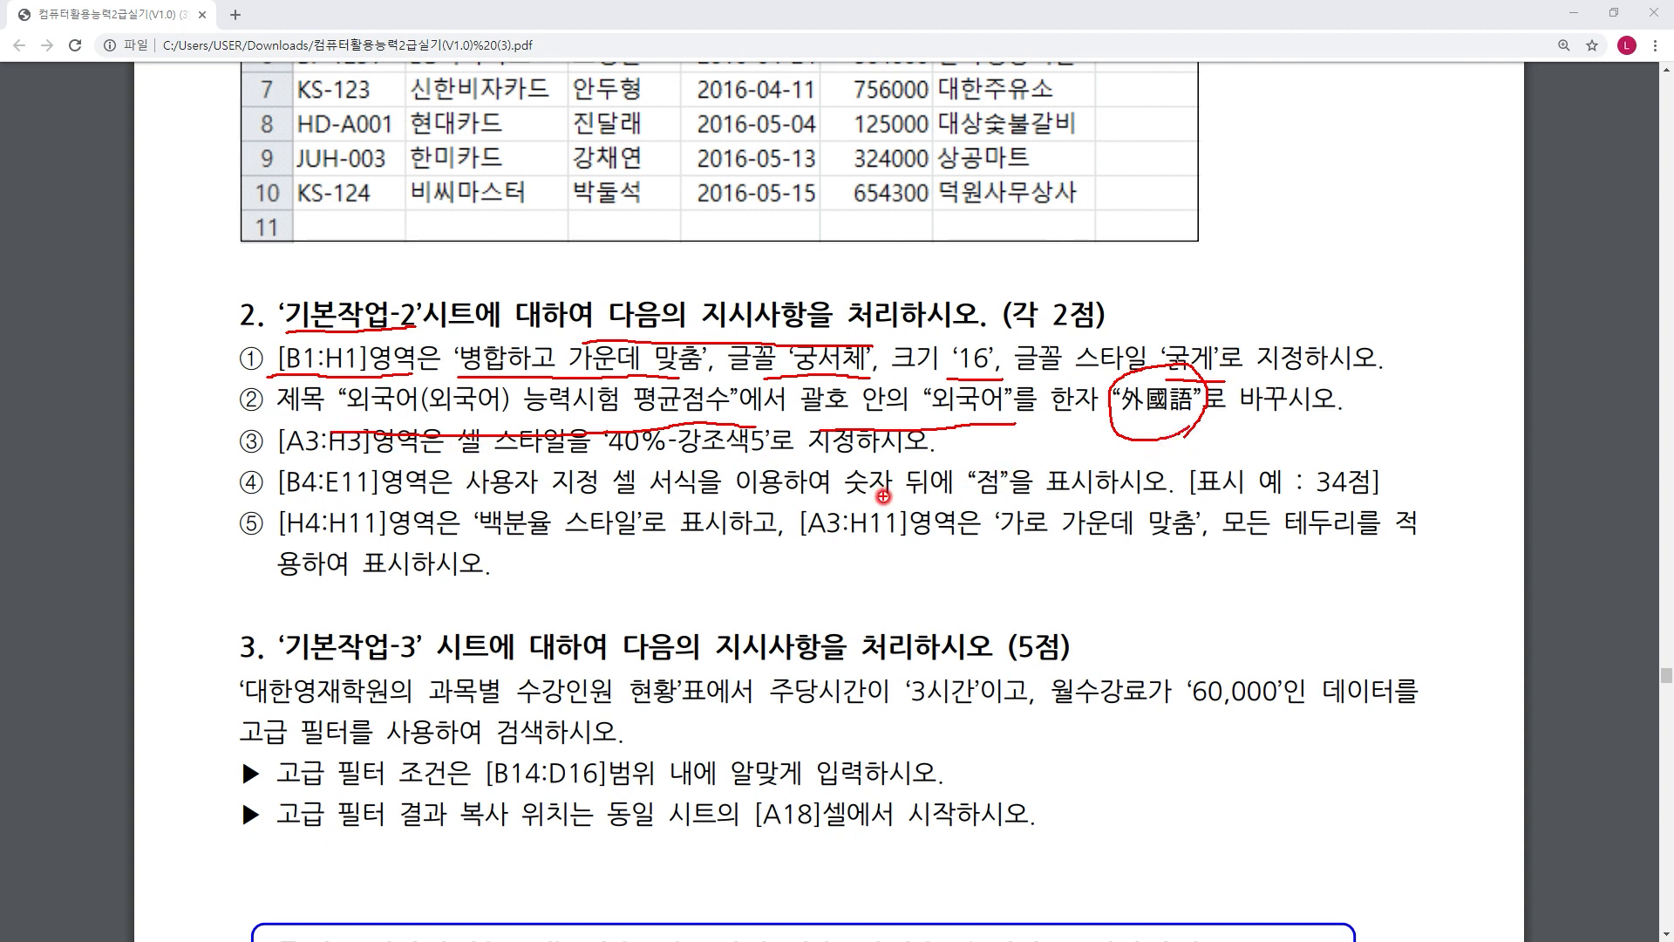
- Switch to the Excel workbook and merge and center the title across B1:H1
{"action": "key", "text": "alt+Tab"}
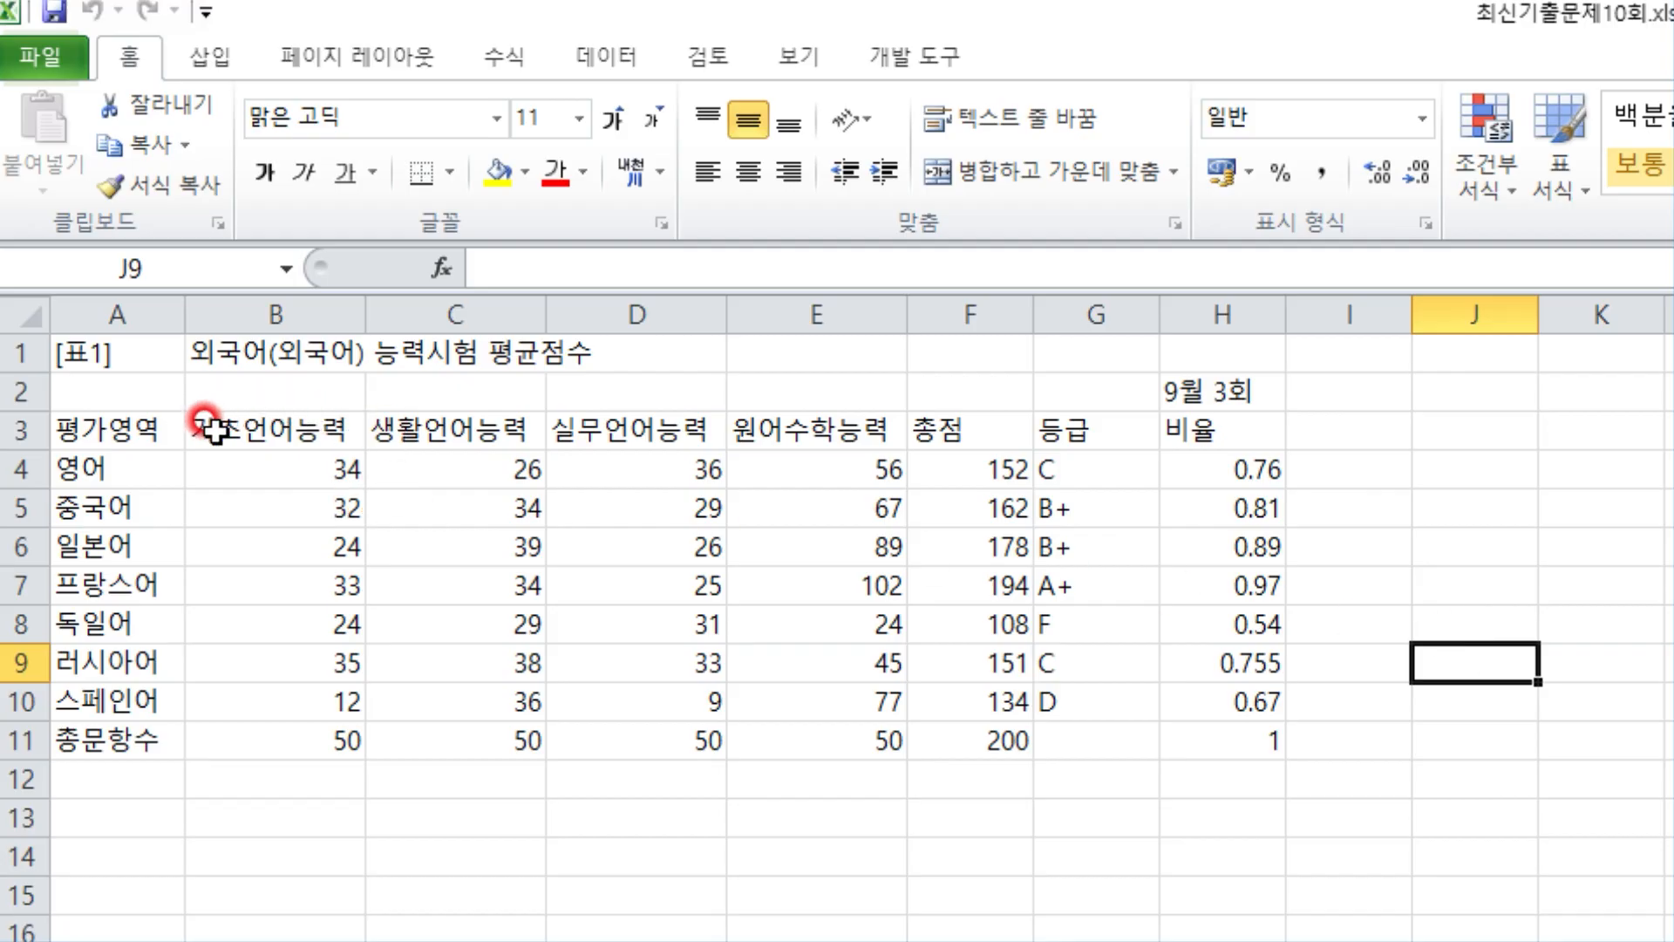
{"action": "left_click_drag", "start_coordinate": [287, 359], "coordinate": [1222, 348]}
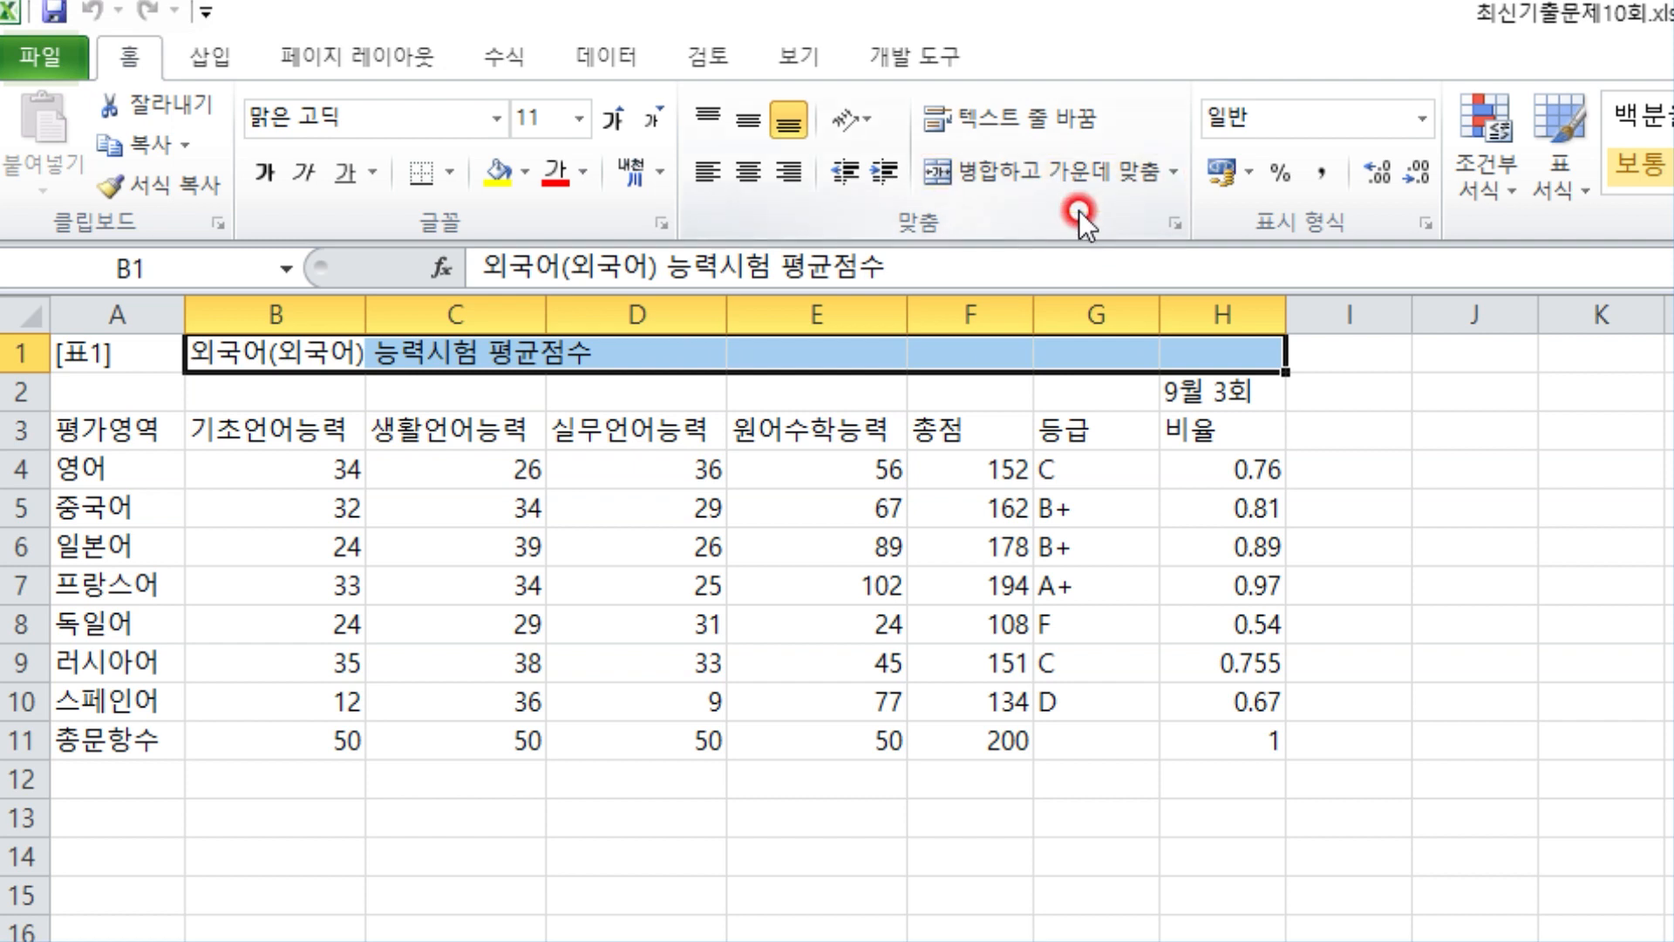
{"action": "left_click", "coordinate": [1029, 190]}
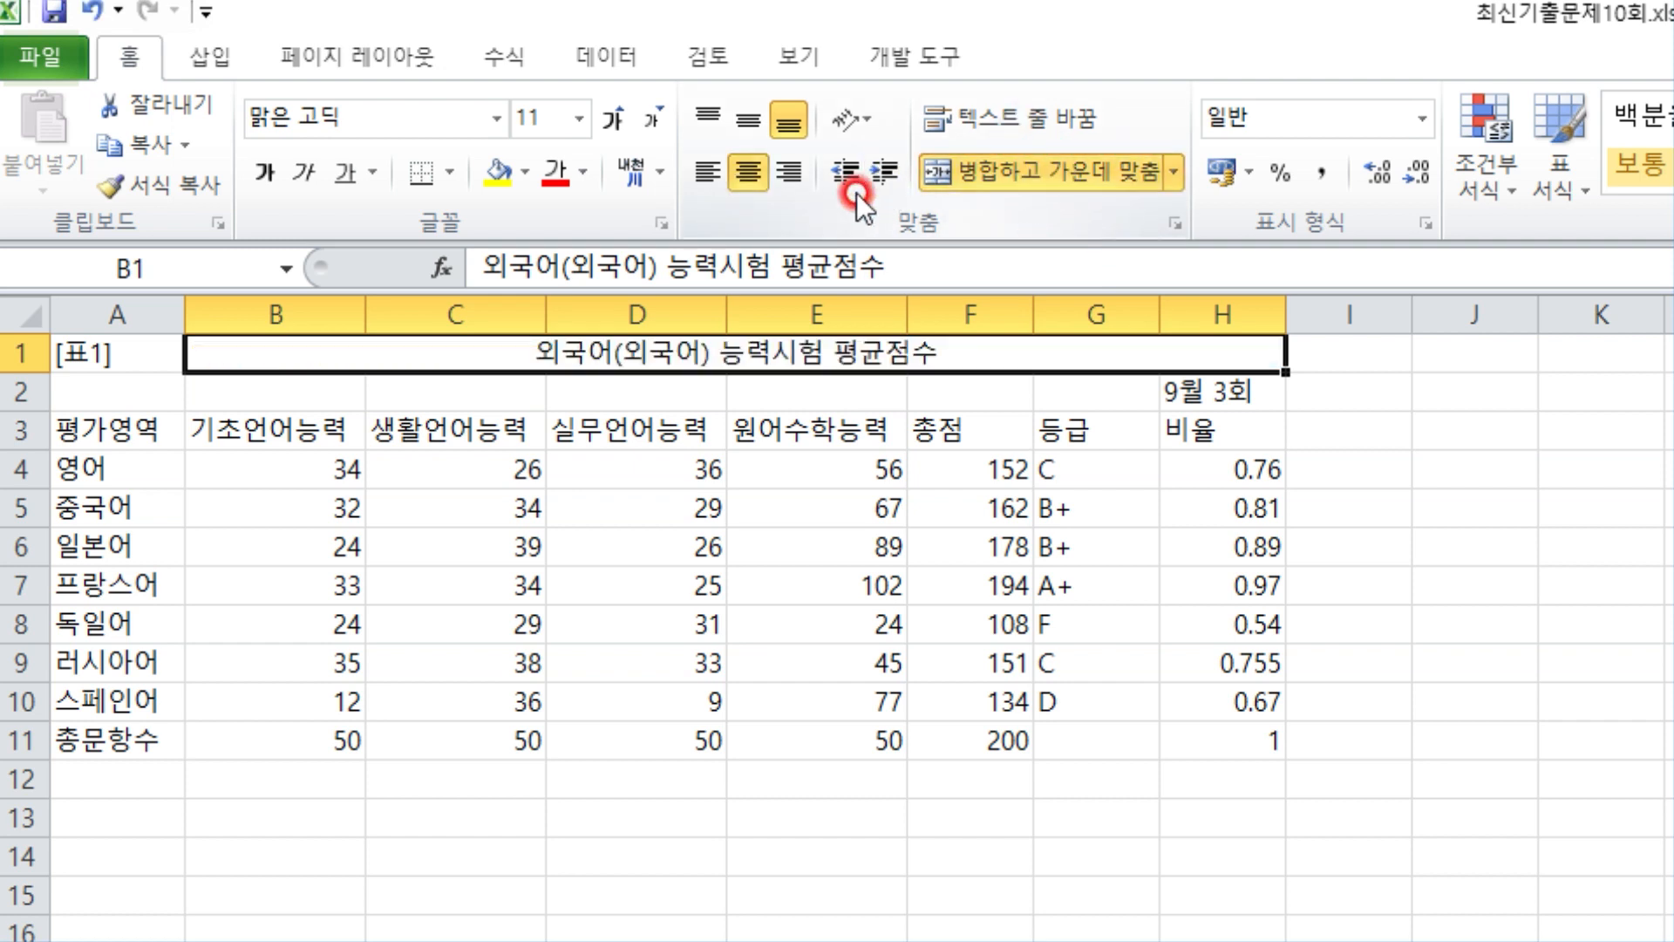
- Format the merged title in B1:H1 with the 궁서체 font, size 16 and bold
{"action": "left_click", "coordinate": [497, 122]}
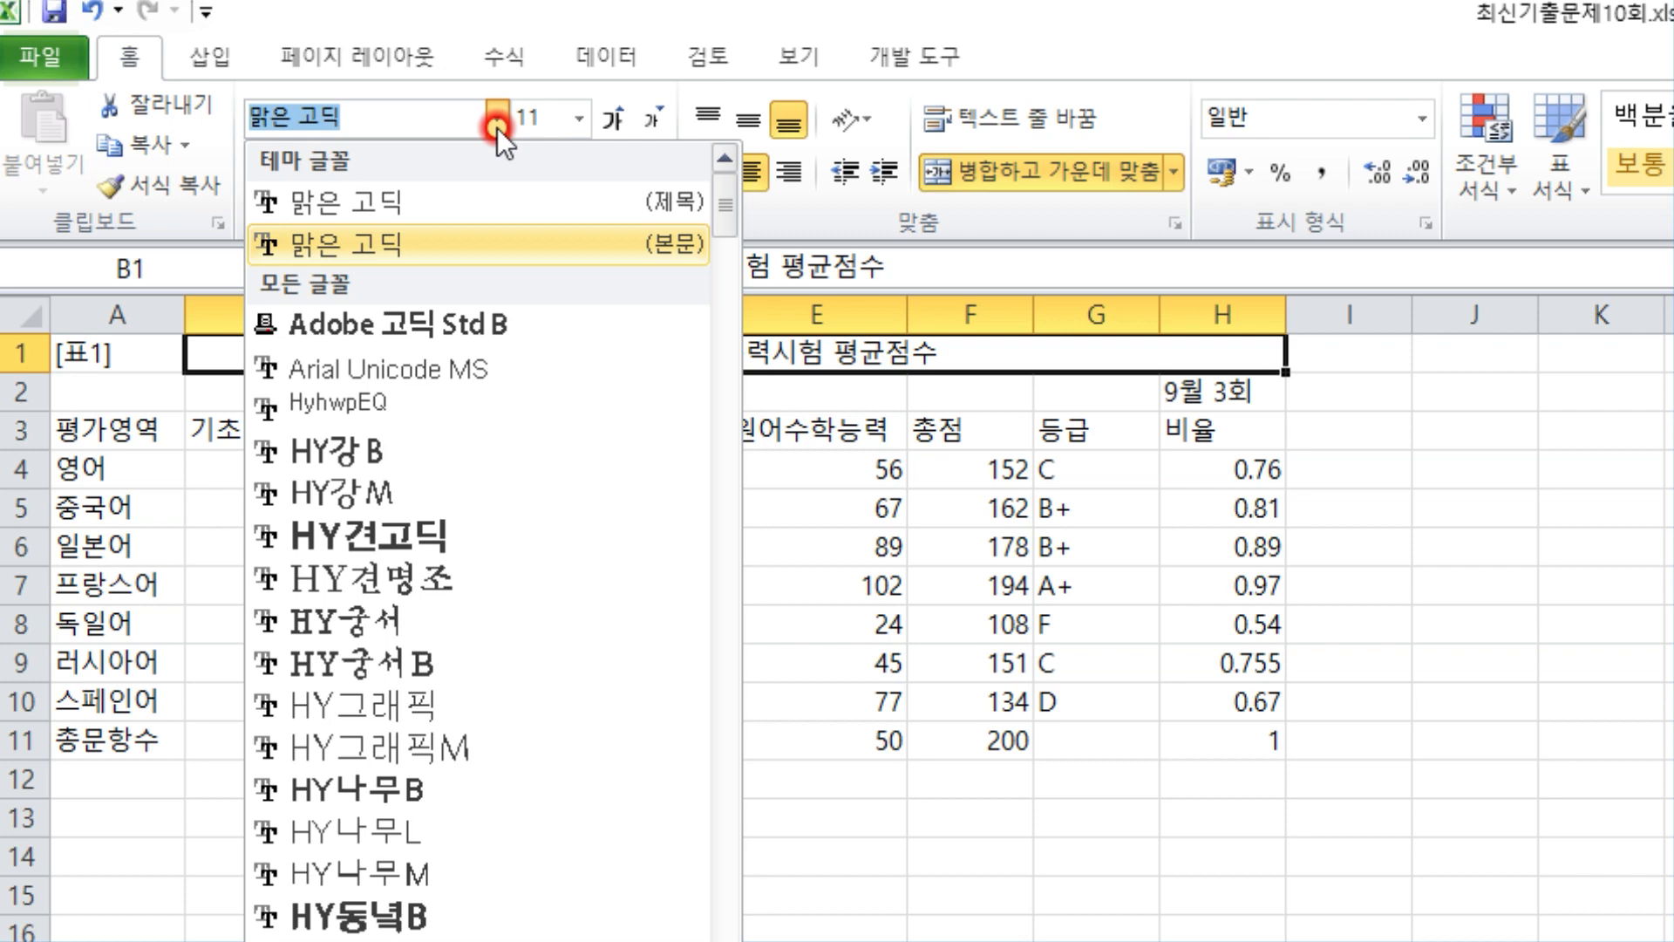
{"action": "type", "text": "궁"}
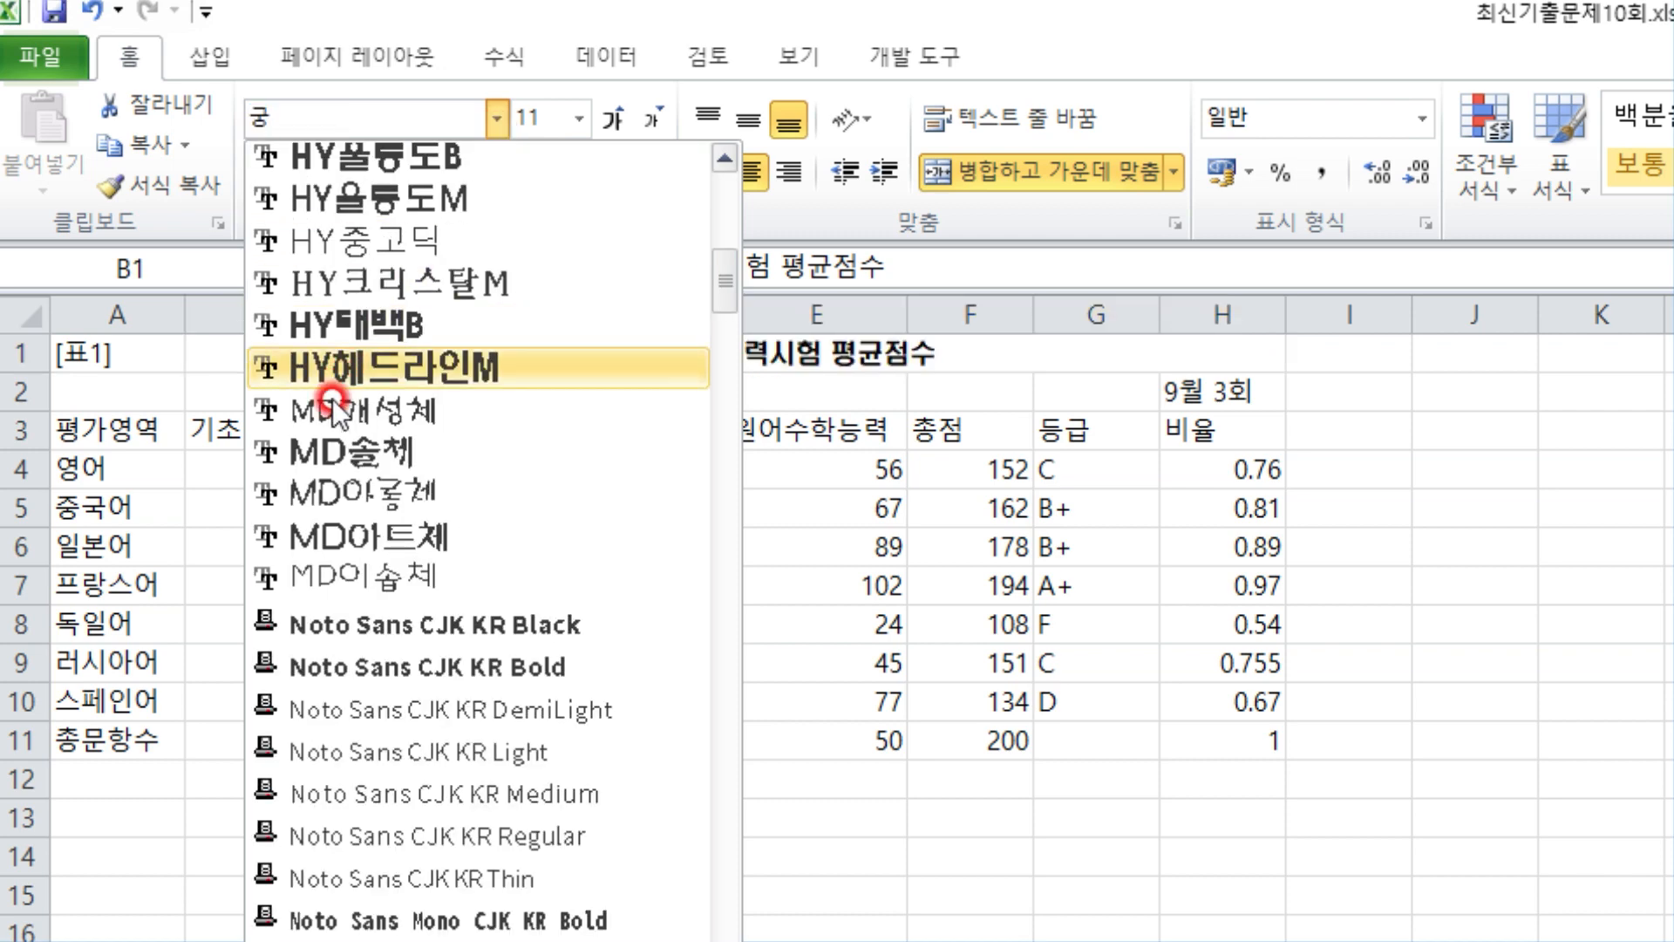
{"action": "scroll", "coordinate": [331, 406], "scroll_direction": "down", "scroll_amount": 4}
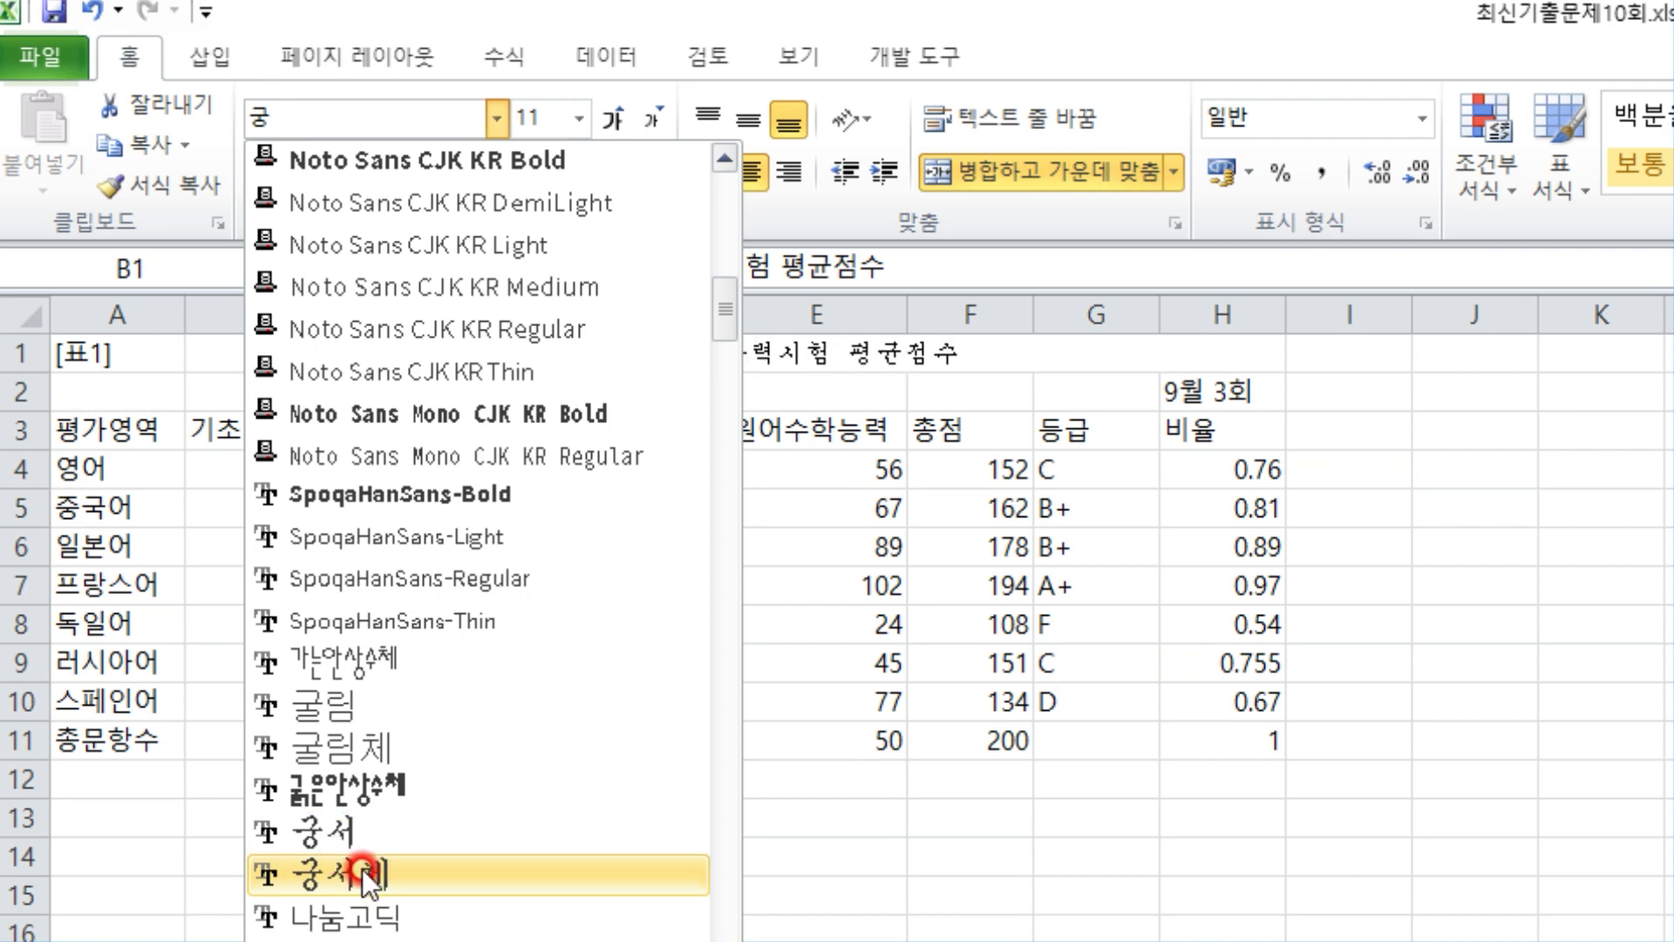
{"action": "left_click", "coordinate": [363, 869]}
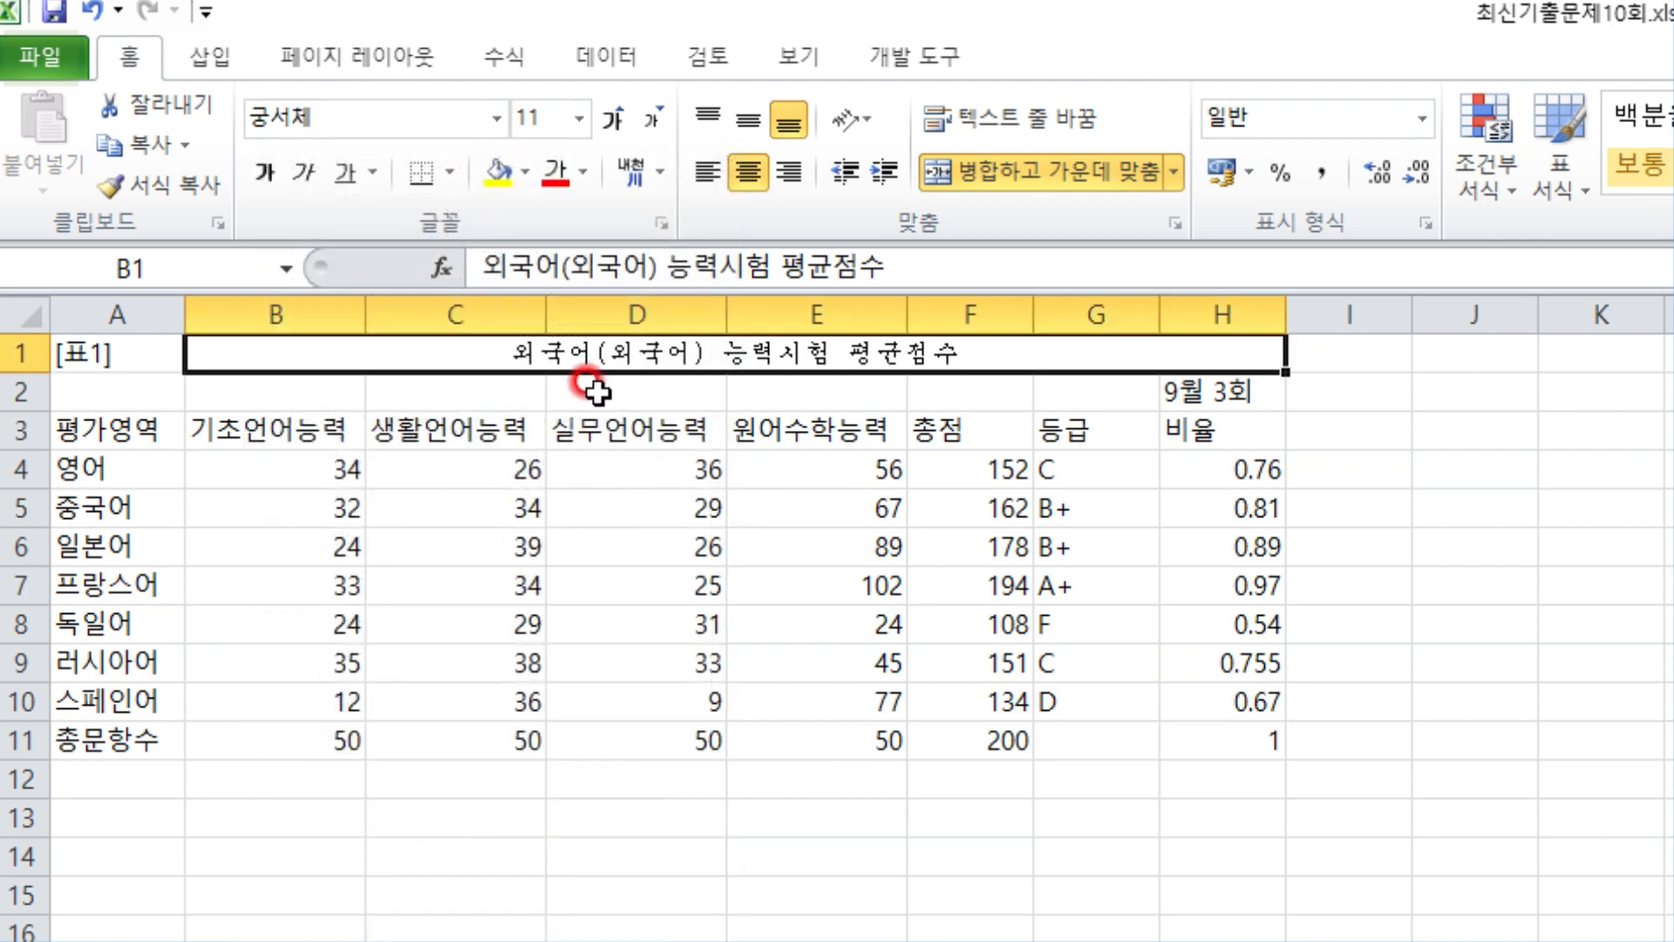
{"action": "left_click", "coordinate": [577, 119]}
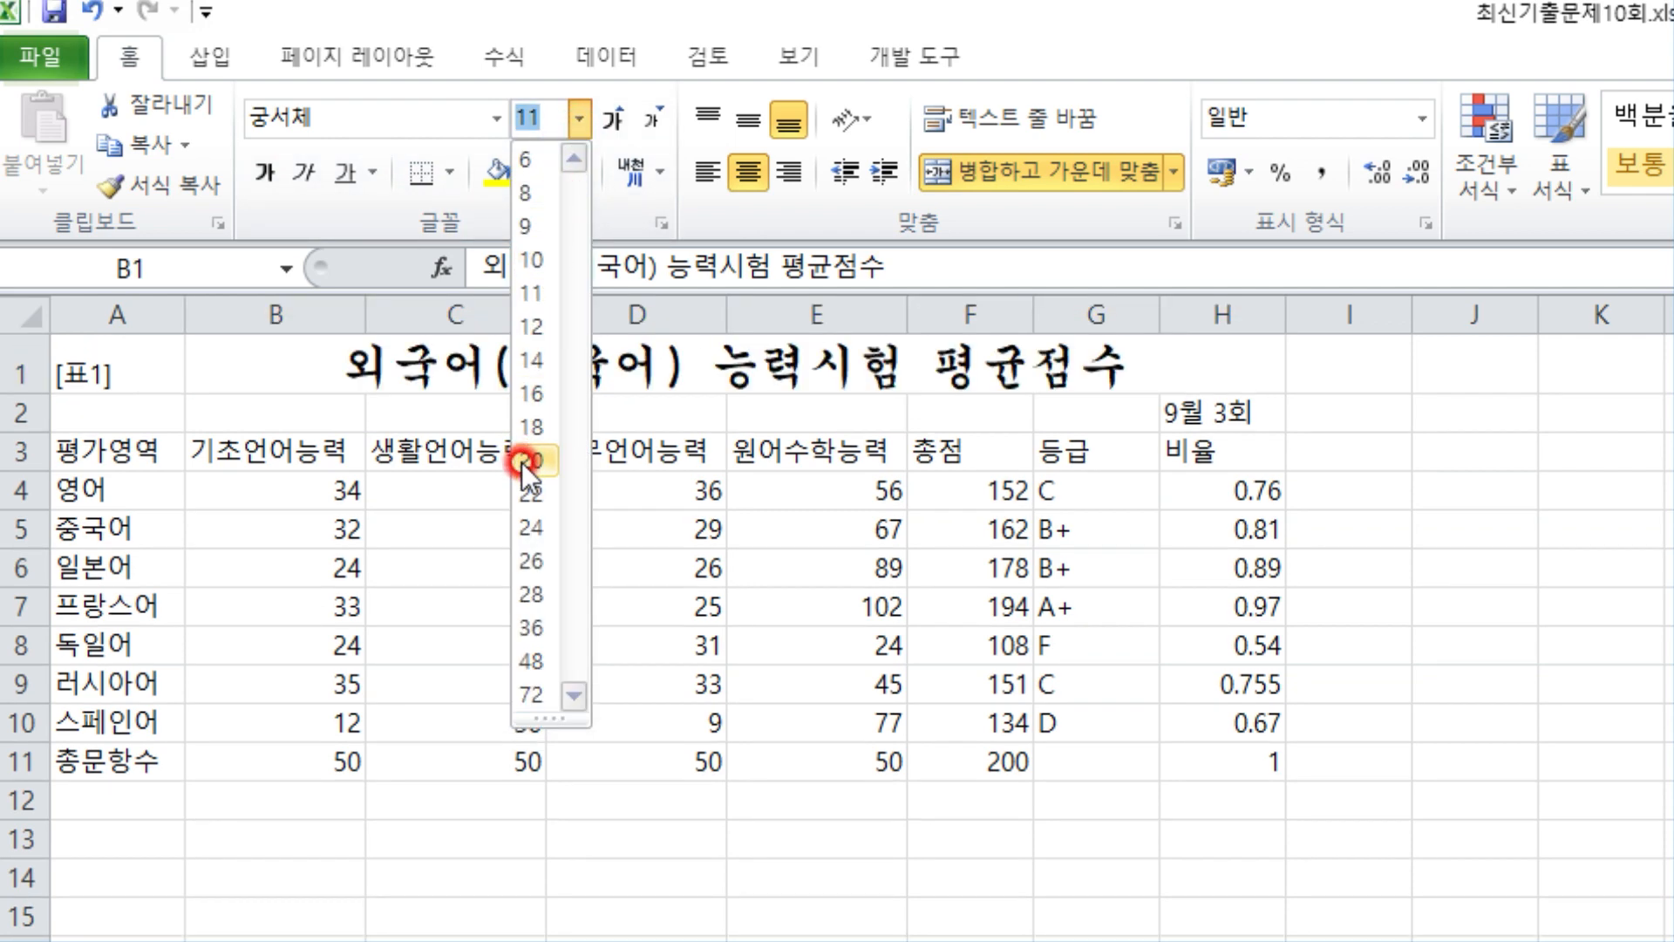
{"action": "left_click", "coordinate": [551, 400]}
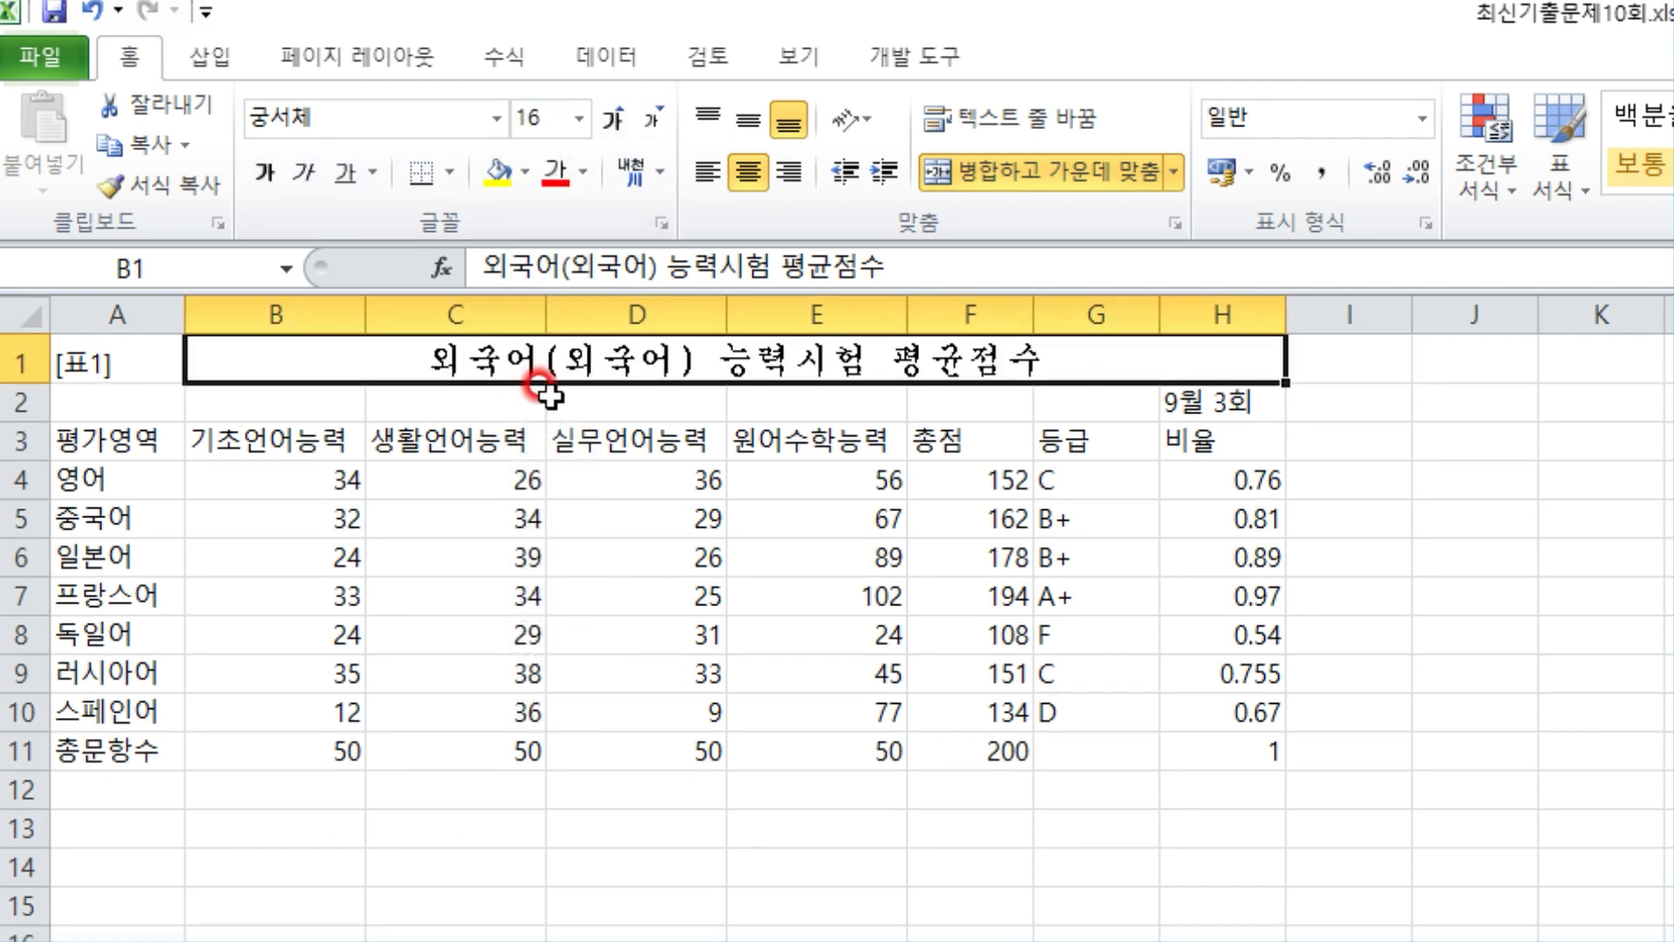
{"action": "left_click", "coordinate": [265, 171]}
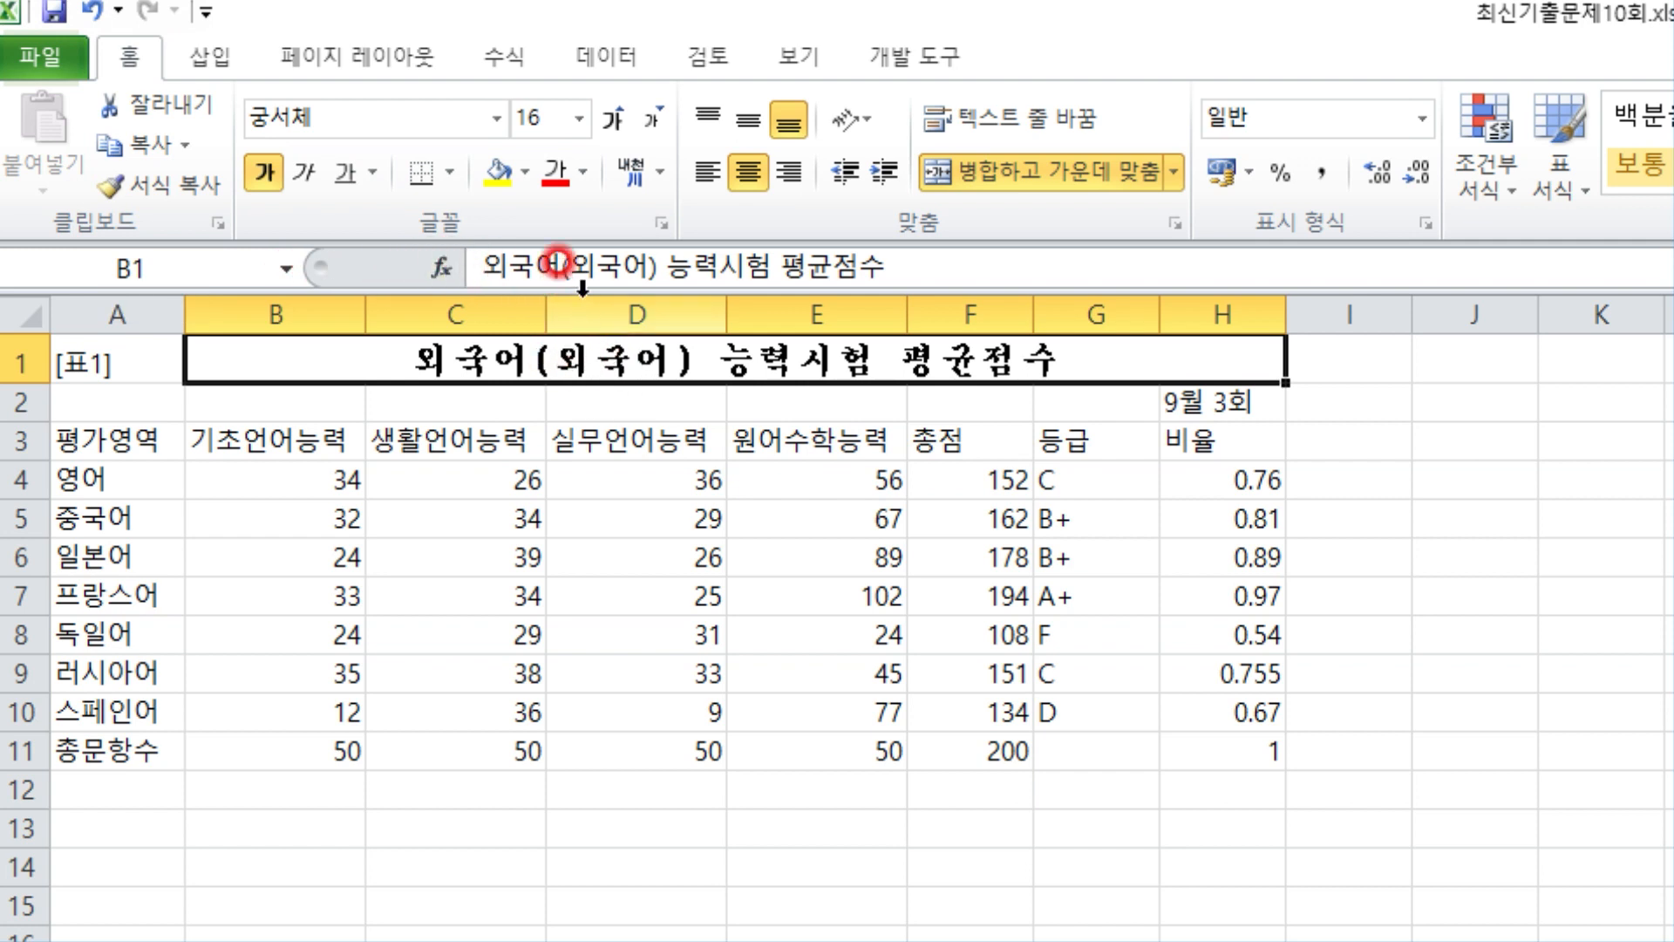
- Convert the bracketed word 외국어 in the B1 title to the Hanja 外國語
{"action": "left_click_drag", "start_coordinate": [568, 266], "coordinate": [652, 267]}
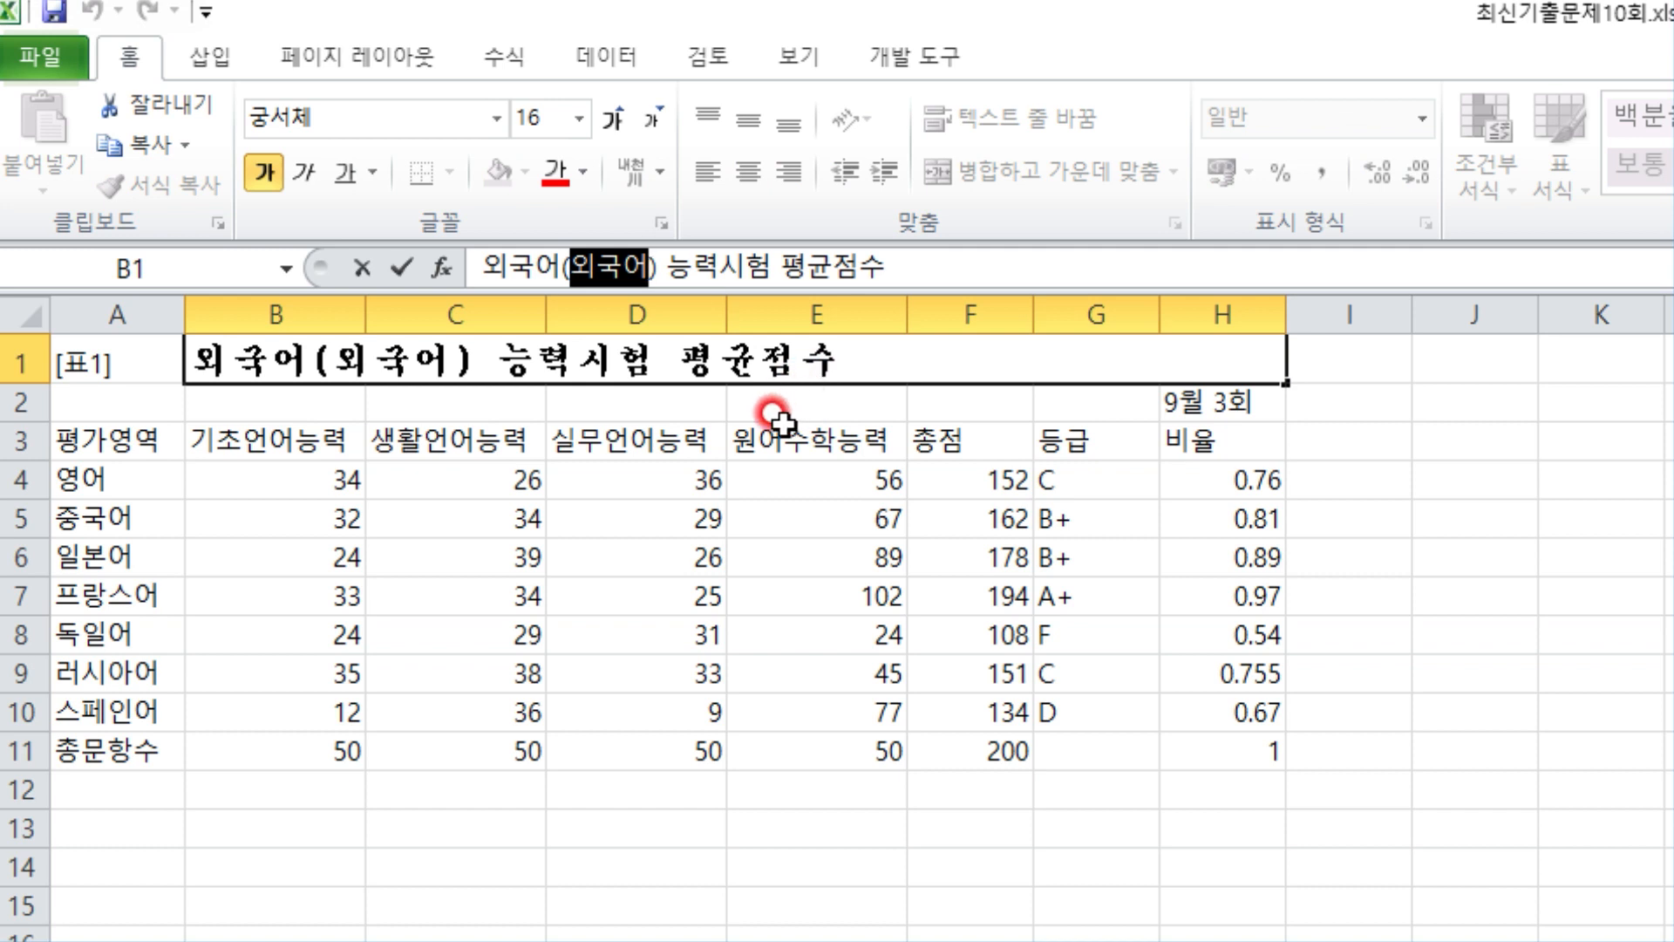
{"action": "key", "text": "Hangul_Hanja"}
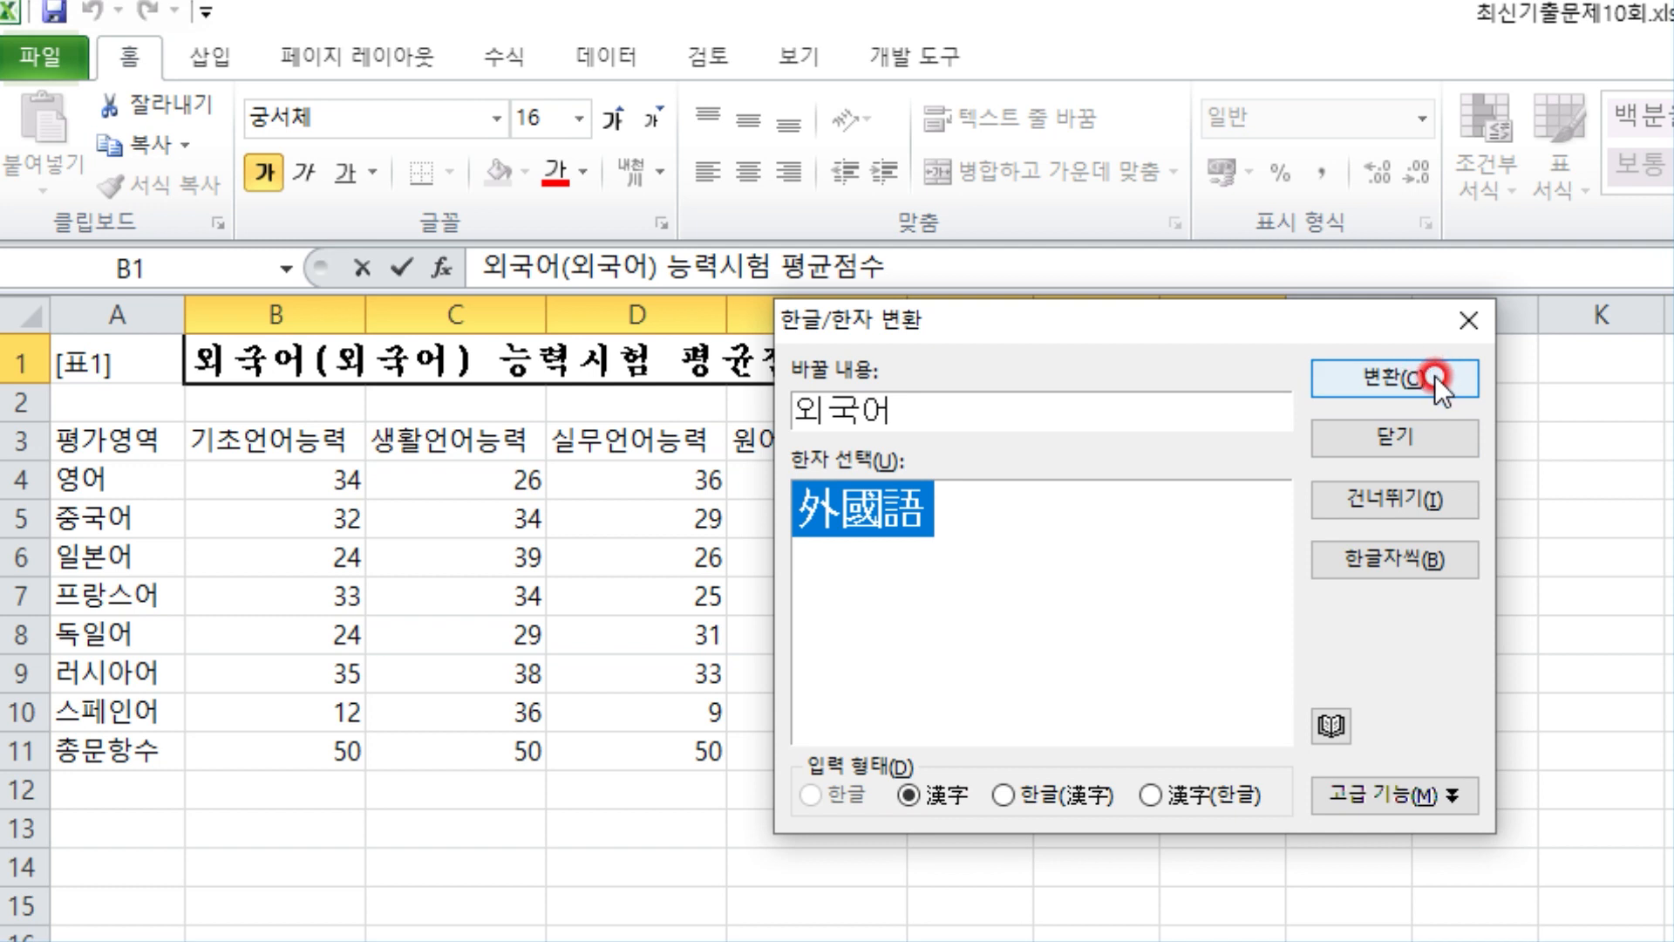
{"action": "left_click", "coordinate": [1421, 397]}
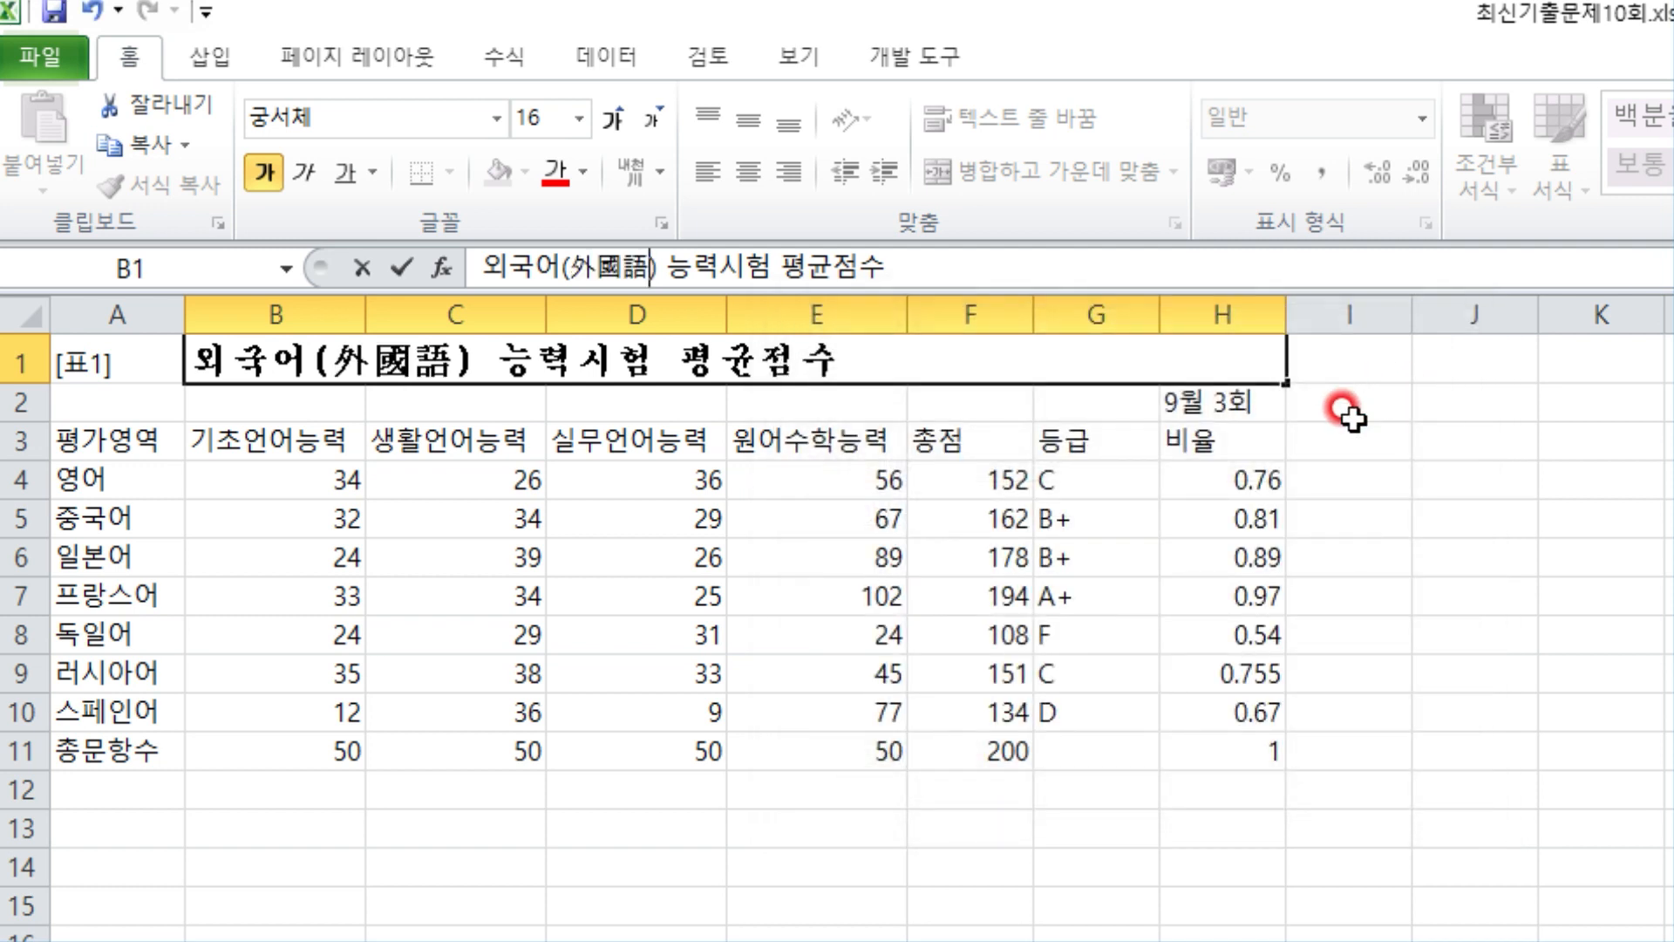
{"action": "key", "text": "Return"}
- Switch to the PDF in the browser and examine instructions ③ to ⑤ on cell style, custom number format, percent style, centering and borders
{"action": "key", "text": "alt+Tab"}
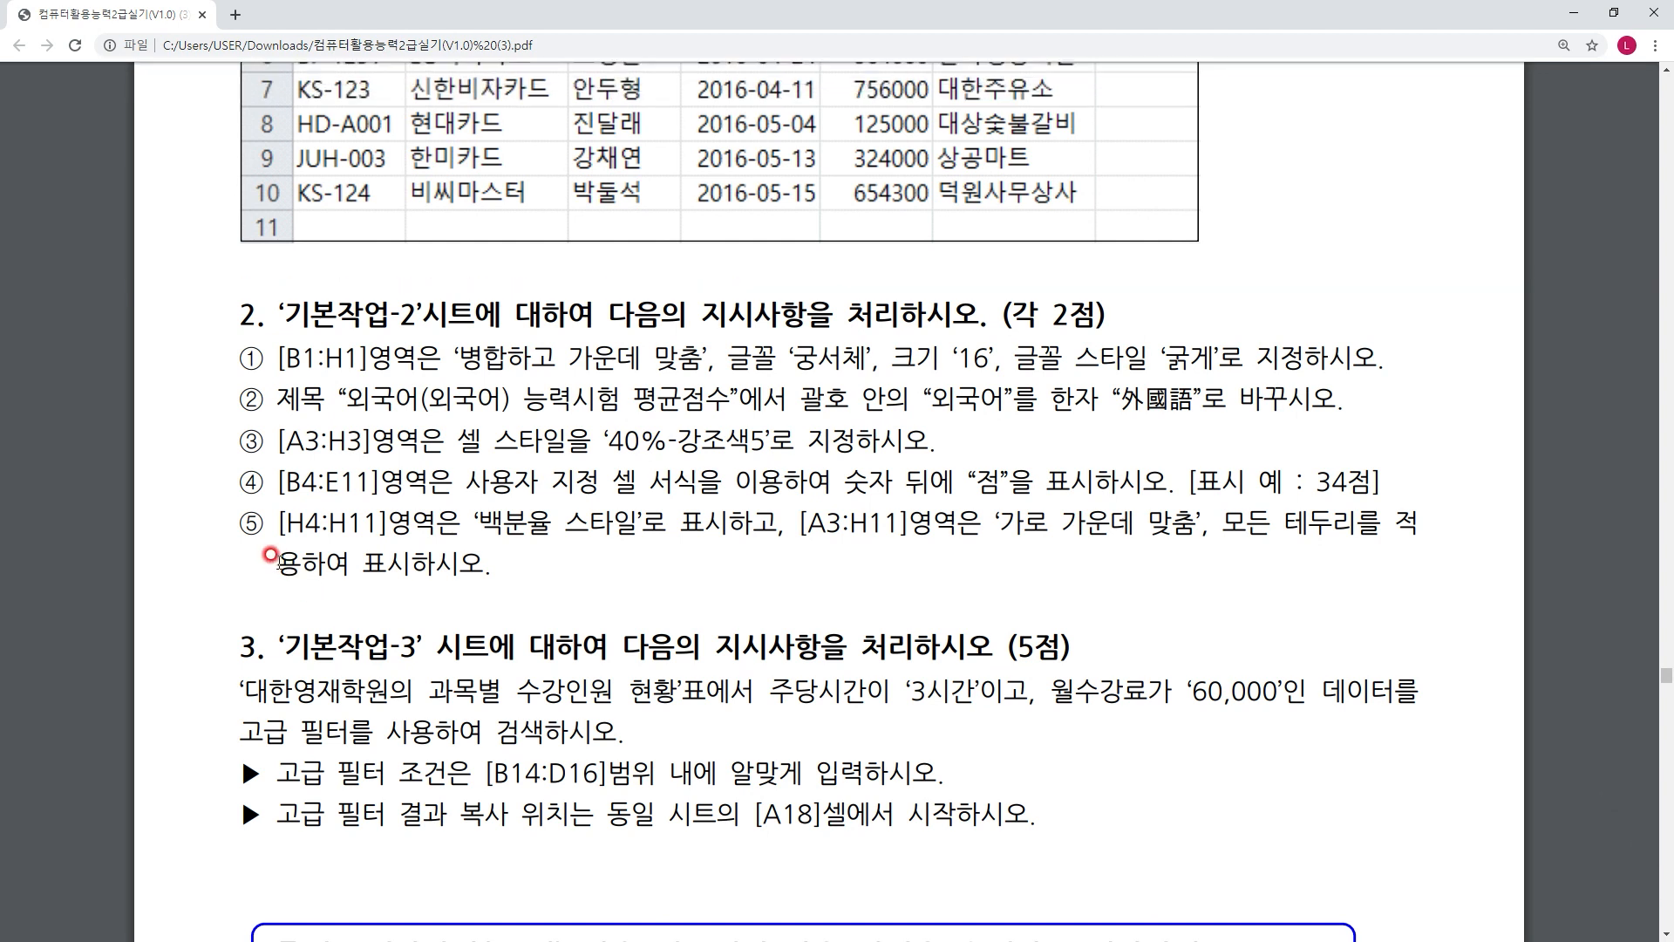
{"action": "mouse_move", "coordinate": [255, 469]}
{"action": "left_mouse_down"}
{"action": "mouse_move", "coordinate": [420, 454]}
{"action": "mouse_move", "coordinate": [851, 472]}
{"action": "left_mouse_up"}
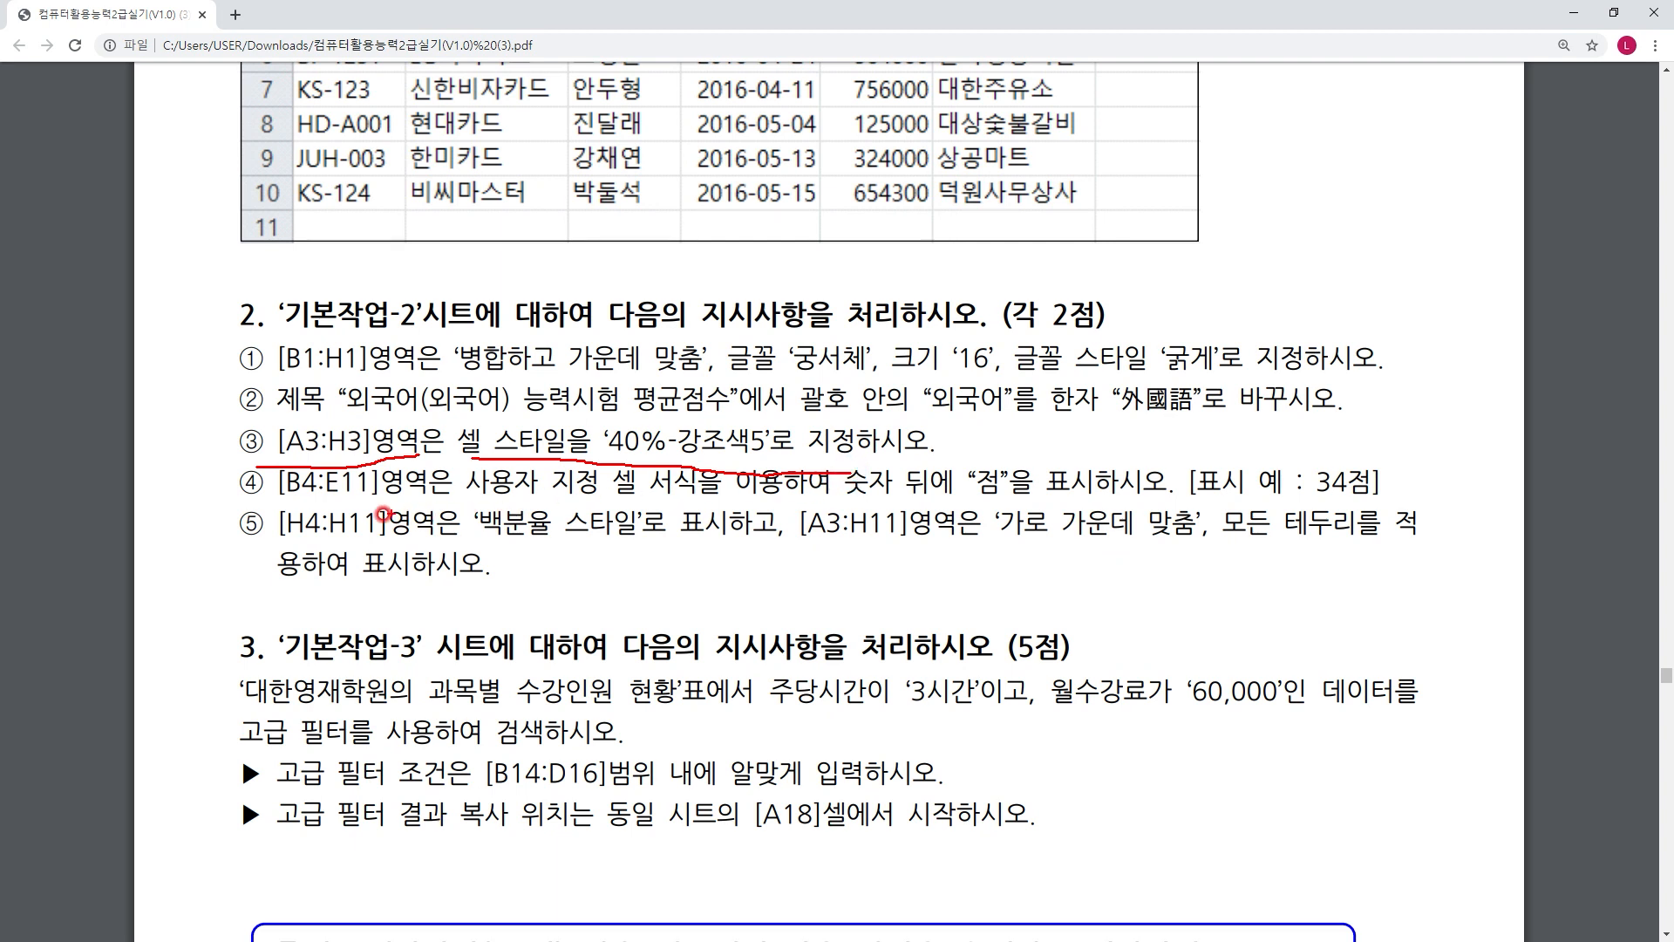
{"action": "left_click_drag", "start_coordinate": [282, 511], "coordinate": [367, 499]}
{"action": "left_click_drag", "start_coordinate": [500, 506], "coordinate": [802, 505]}
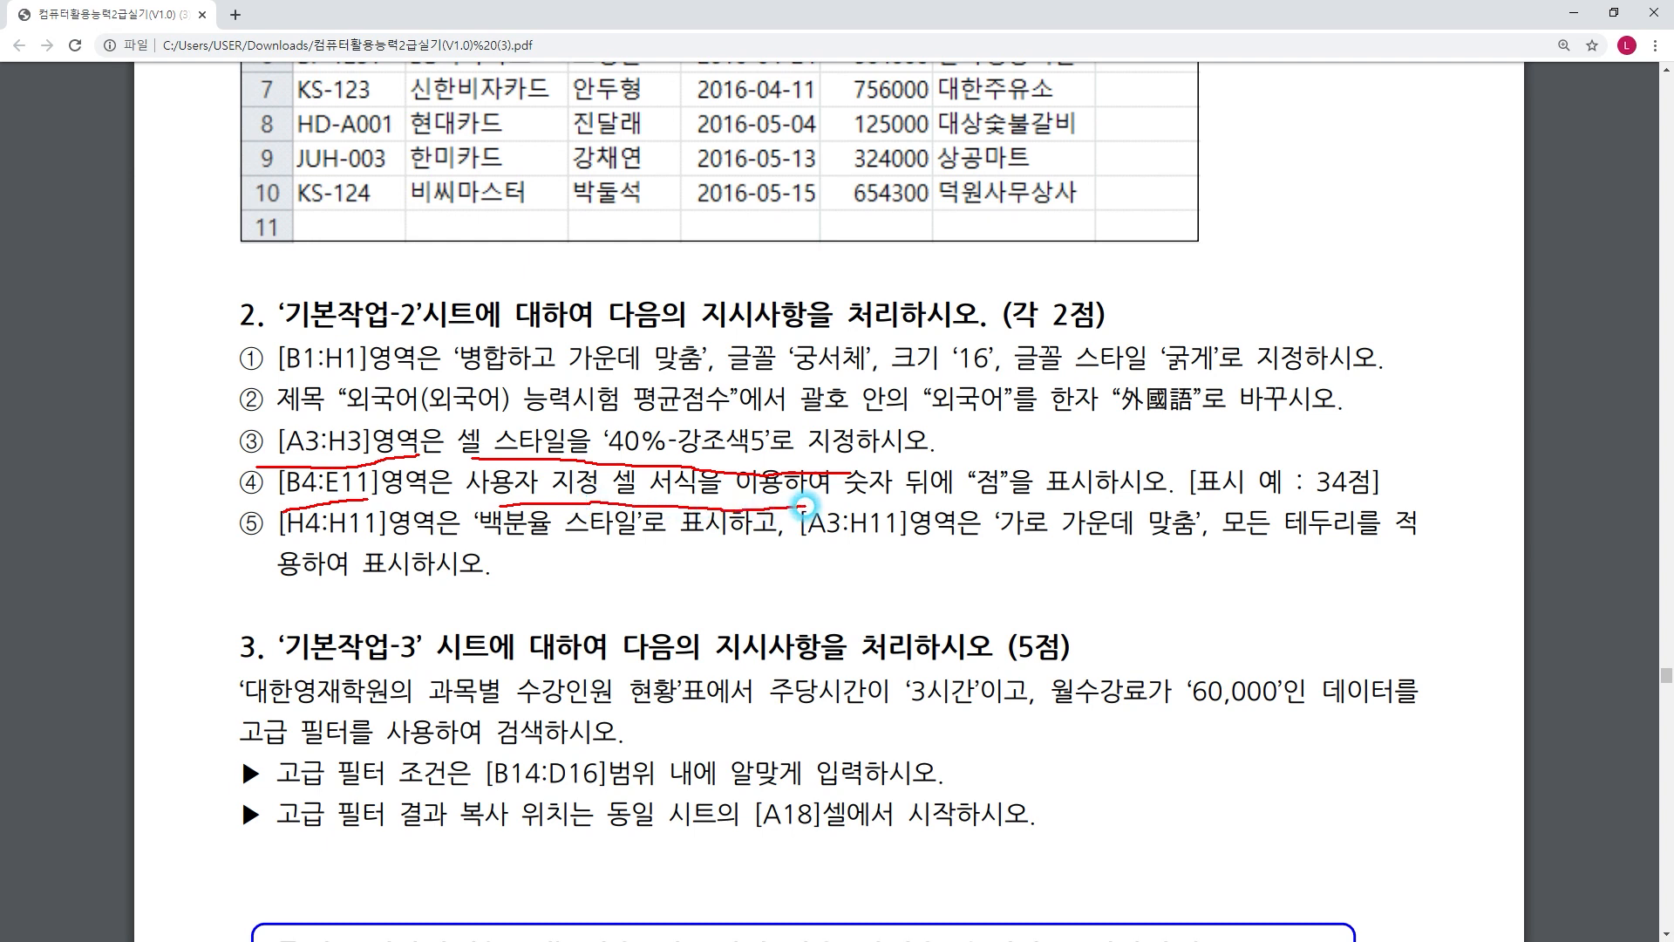
{"action": "mouse_move", "coordinate": [964, 507]}
{"action": "left_mouse_down"}
{"action": "mouse_move", "coordinate": [1007, 452]}
{"action": "mouse_move", "coordinate": [1010, 504]}
{"action": "left_mouse_up"}
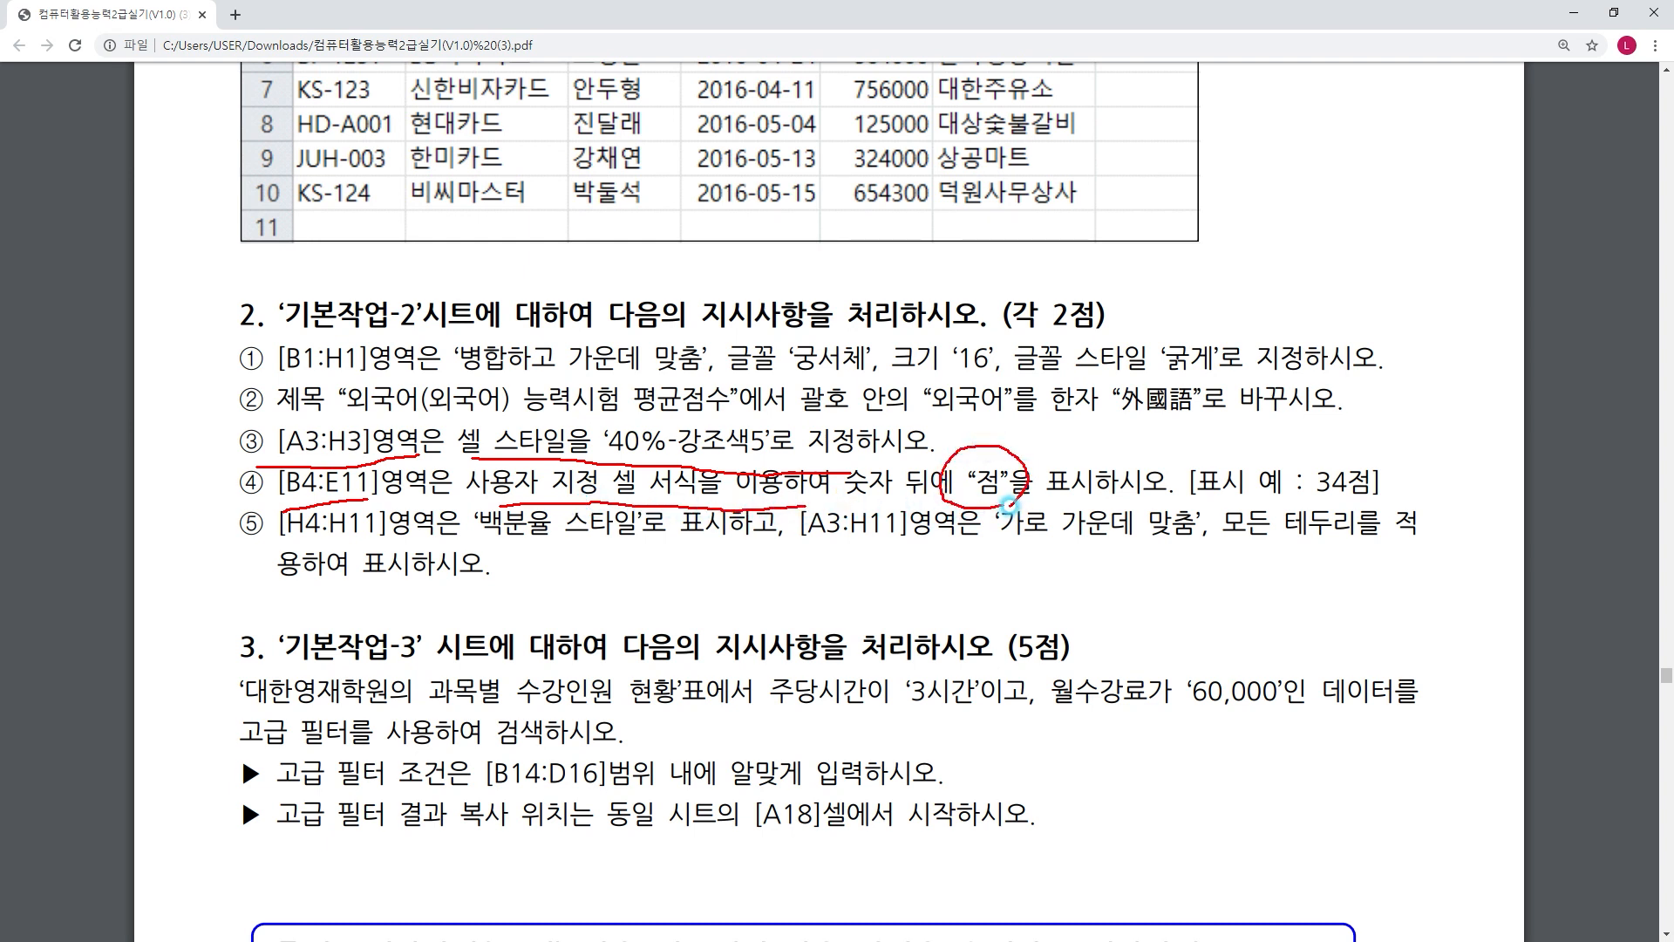
{"action": "mouse_move", "coordinate": [1361, 504]}
{"action": "left_mouse_down"}
{"action": "mouse_move", "coordinate": [1296, 475]}
{"action": "mouse_move", "coordinate": [1393, 497]}
{"action": "mouse_move", "coordinate": [1350, 530]}
{"action": "left_mouse_up"}
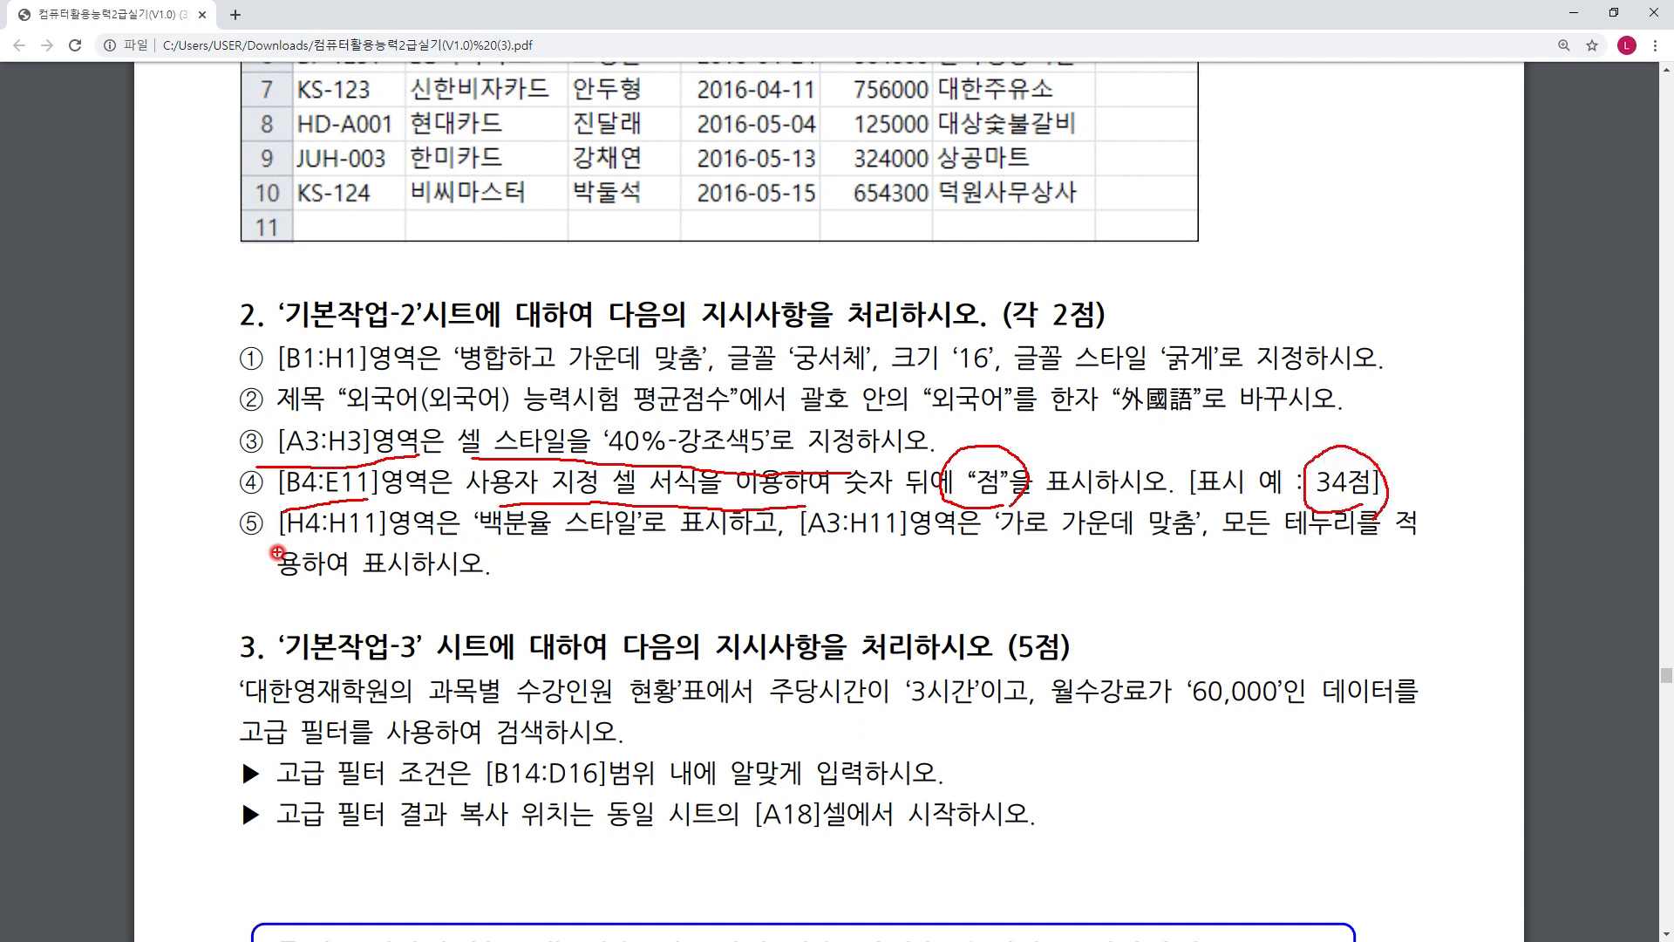
{"action": "left_click_drag", "start_coordinate": [278, 550], "coordinate": [693, 562]}
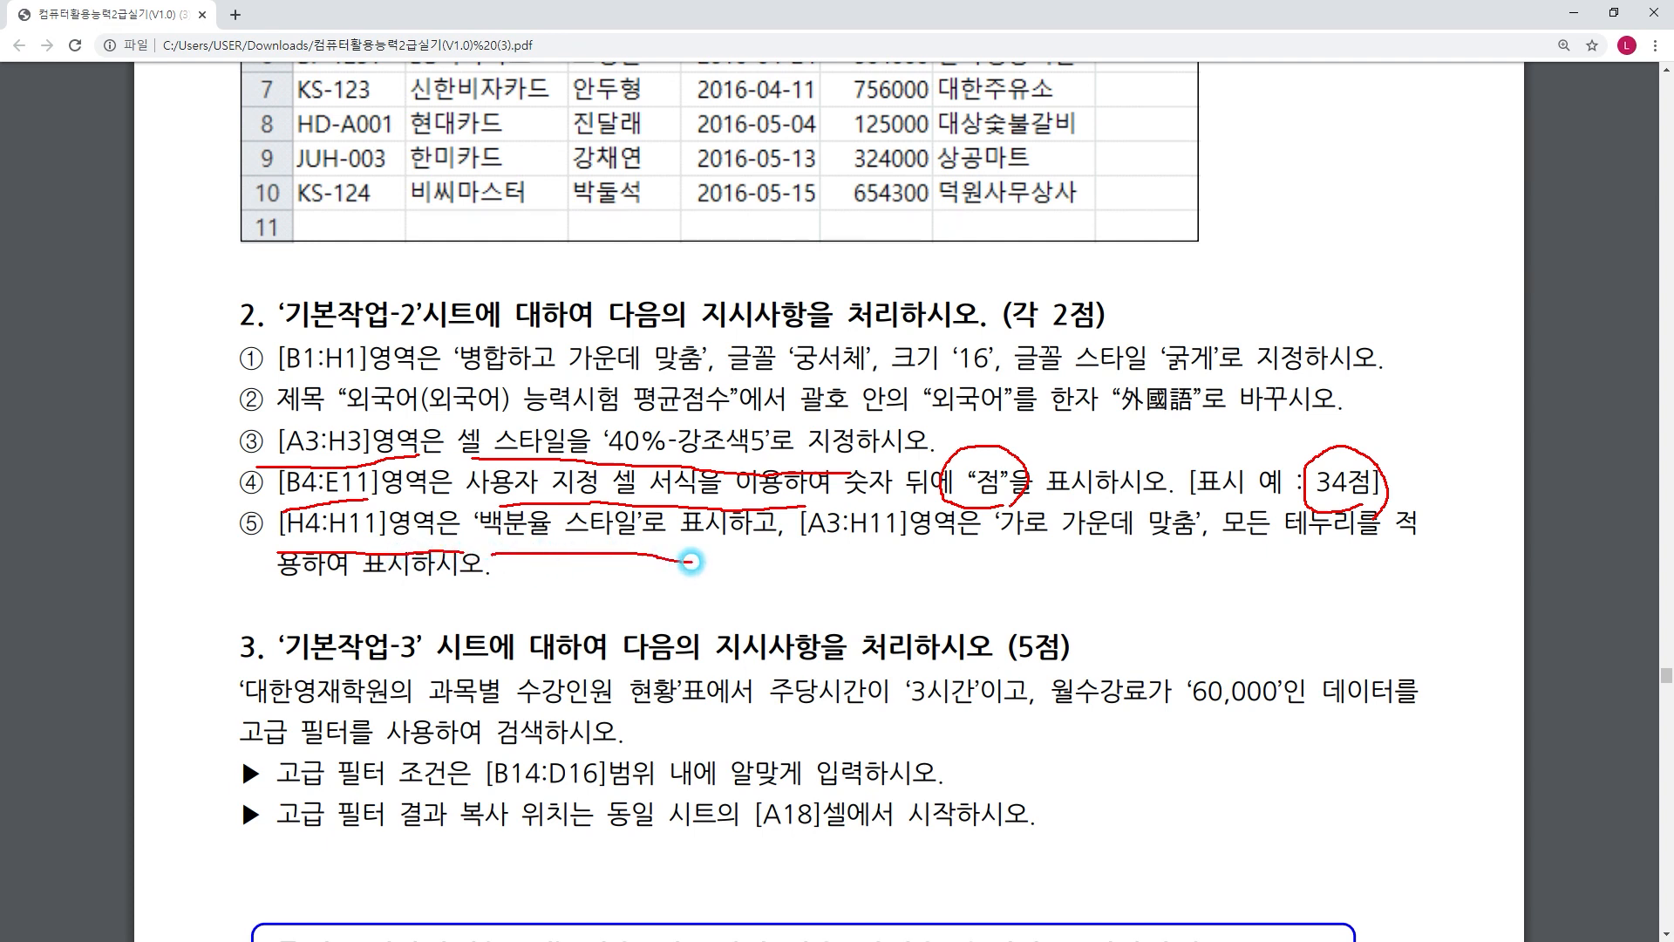
{"action": "left_click_drag", "start_coordinate": [798, 552], "coordinate": [1384, 558]}
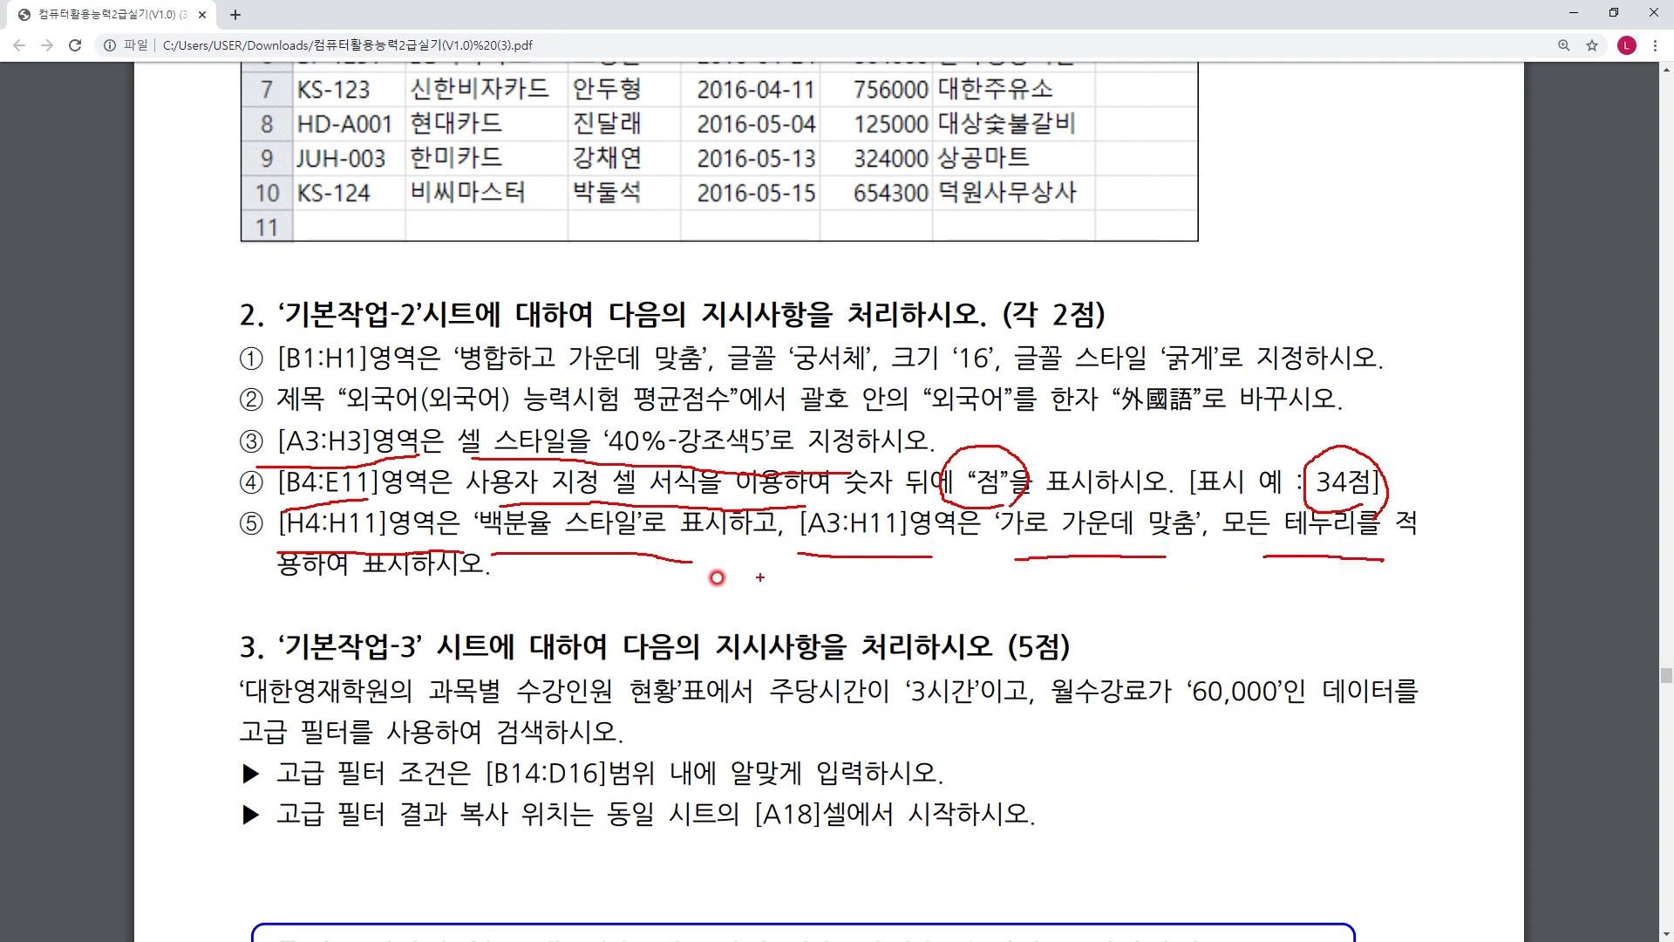
{"action": "left_click_drag", "start_coordinate": [346, 592], "coordinate": [427, 589]}
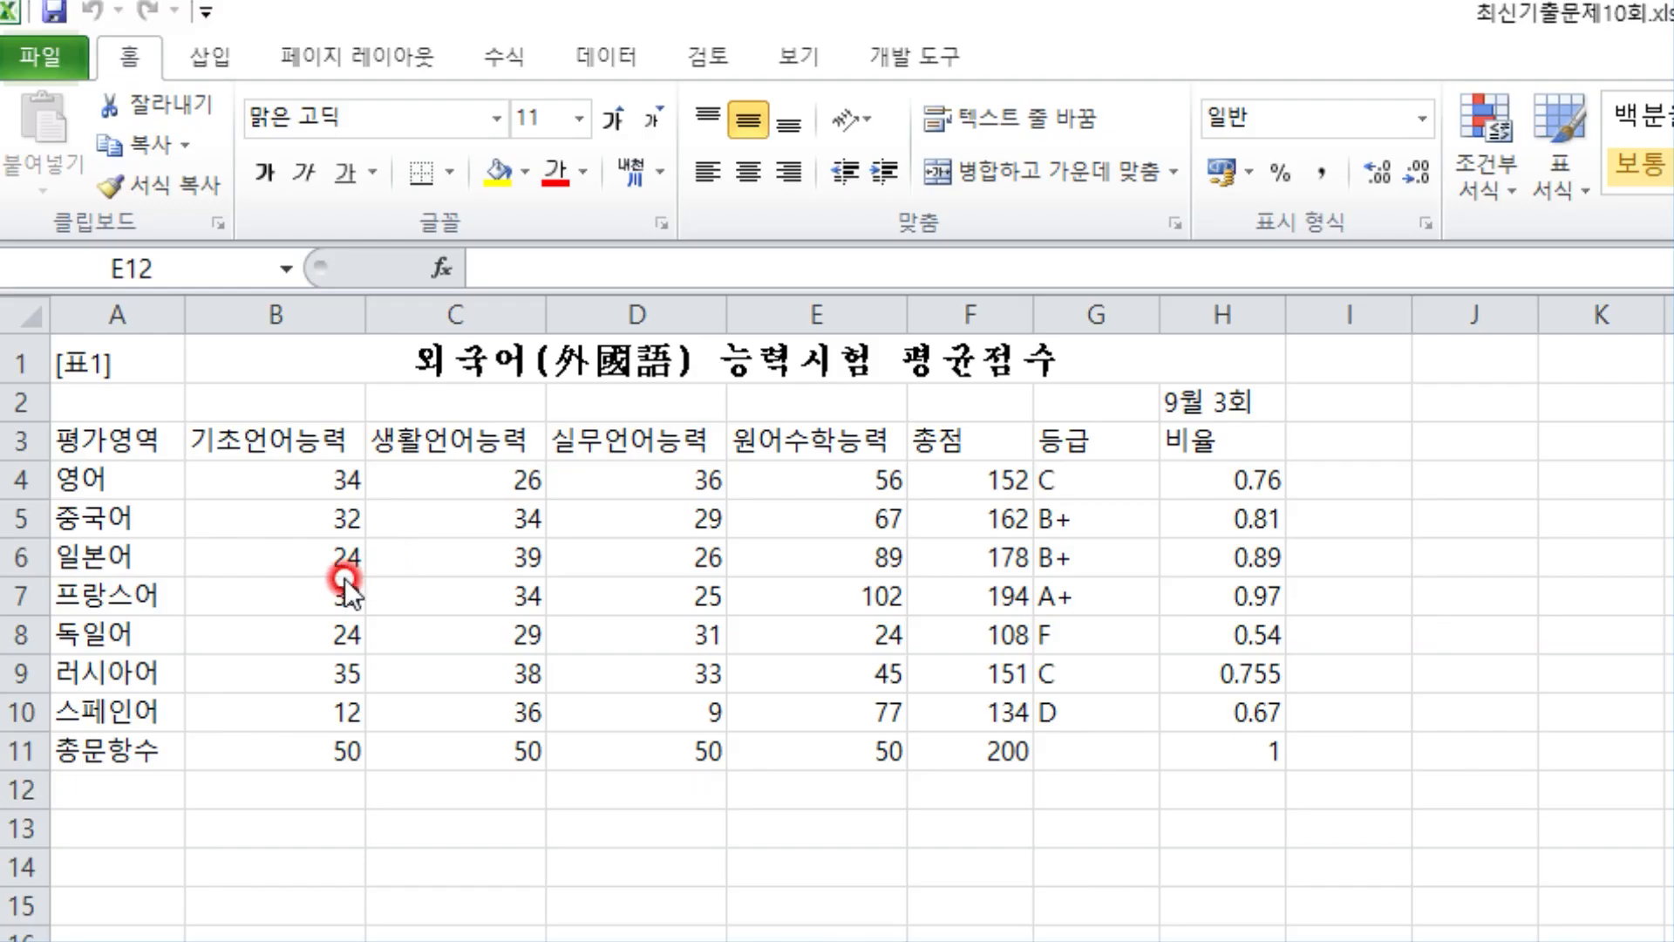
- Apply the 40% - 강조색5 cell style to the header row A3:H3 in the Excel sheet
{"action": "left_click_drag", "start_coordinate": [113, 441], "coordinate": [1214, 429]}
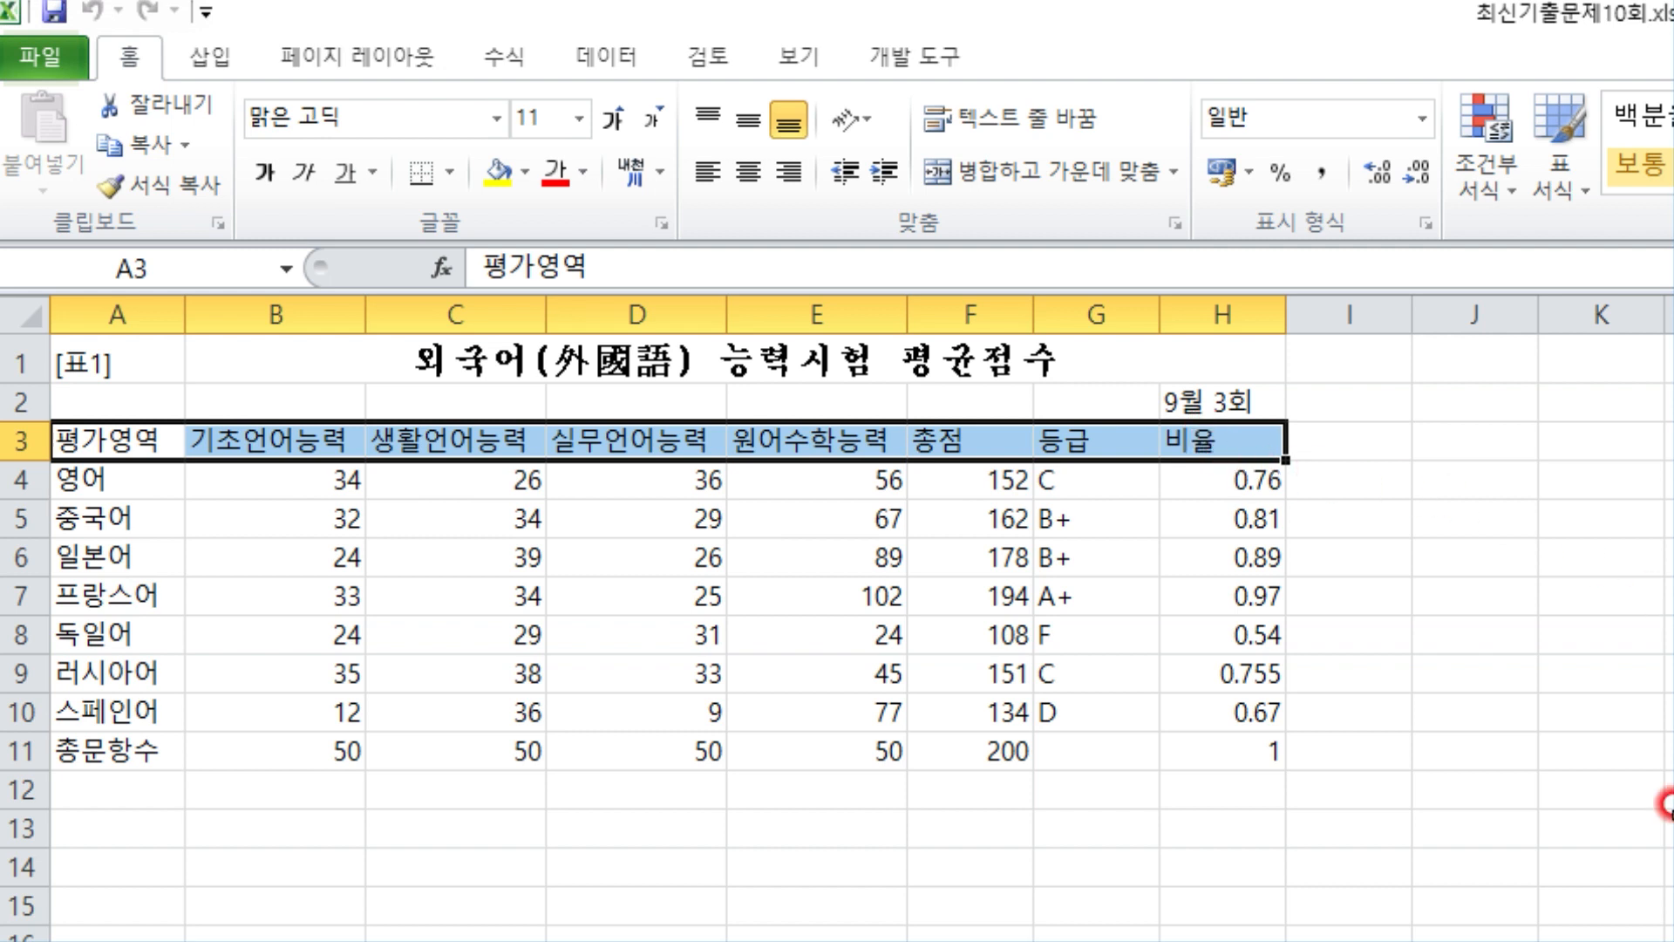
{"action": "left_click", "coordinate": [1657, 800]}
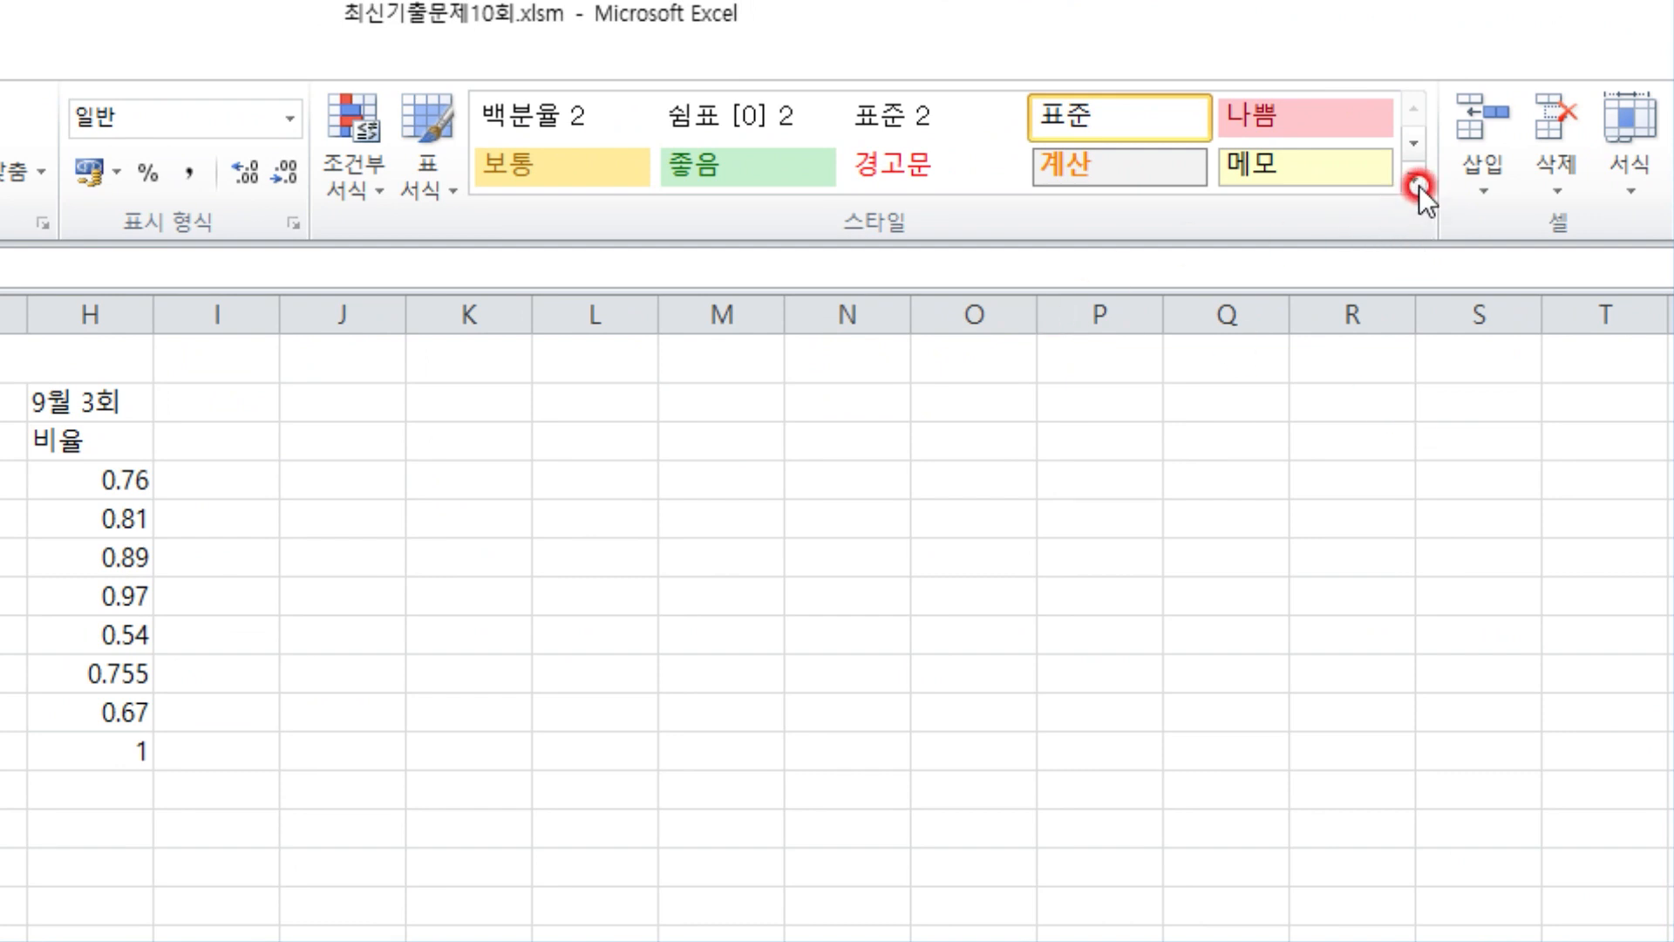
{"action": "left_click", "coordinate": [1418, 185]}
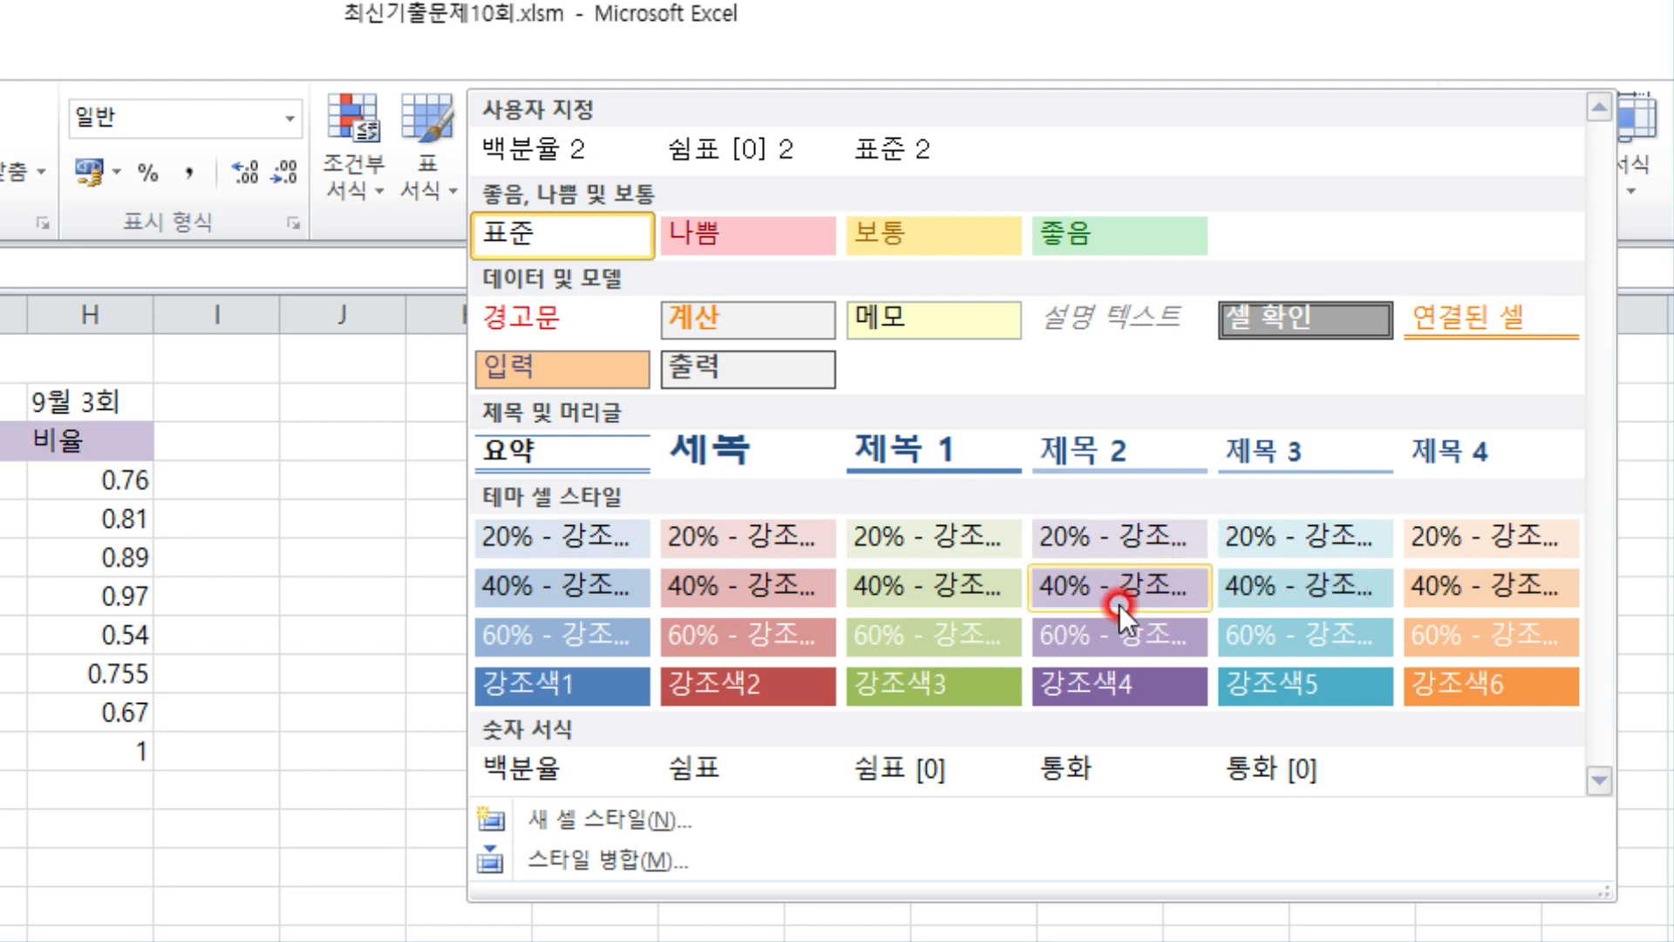
{"action": "left_click", "coordinate": [1321, 584]}
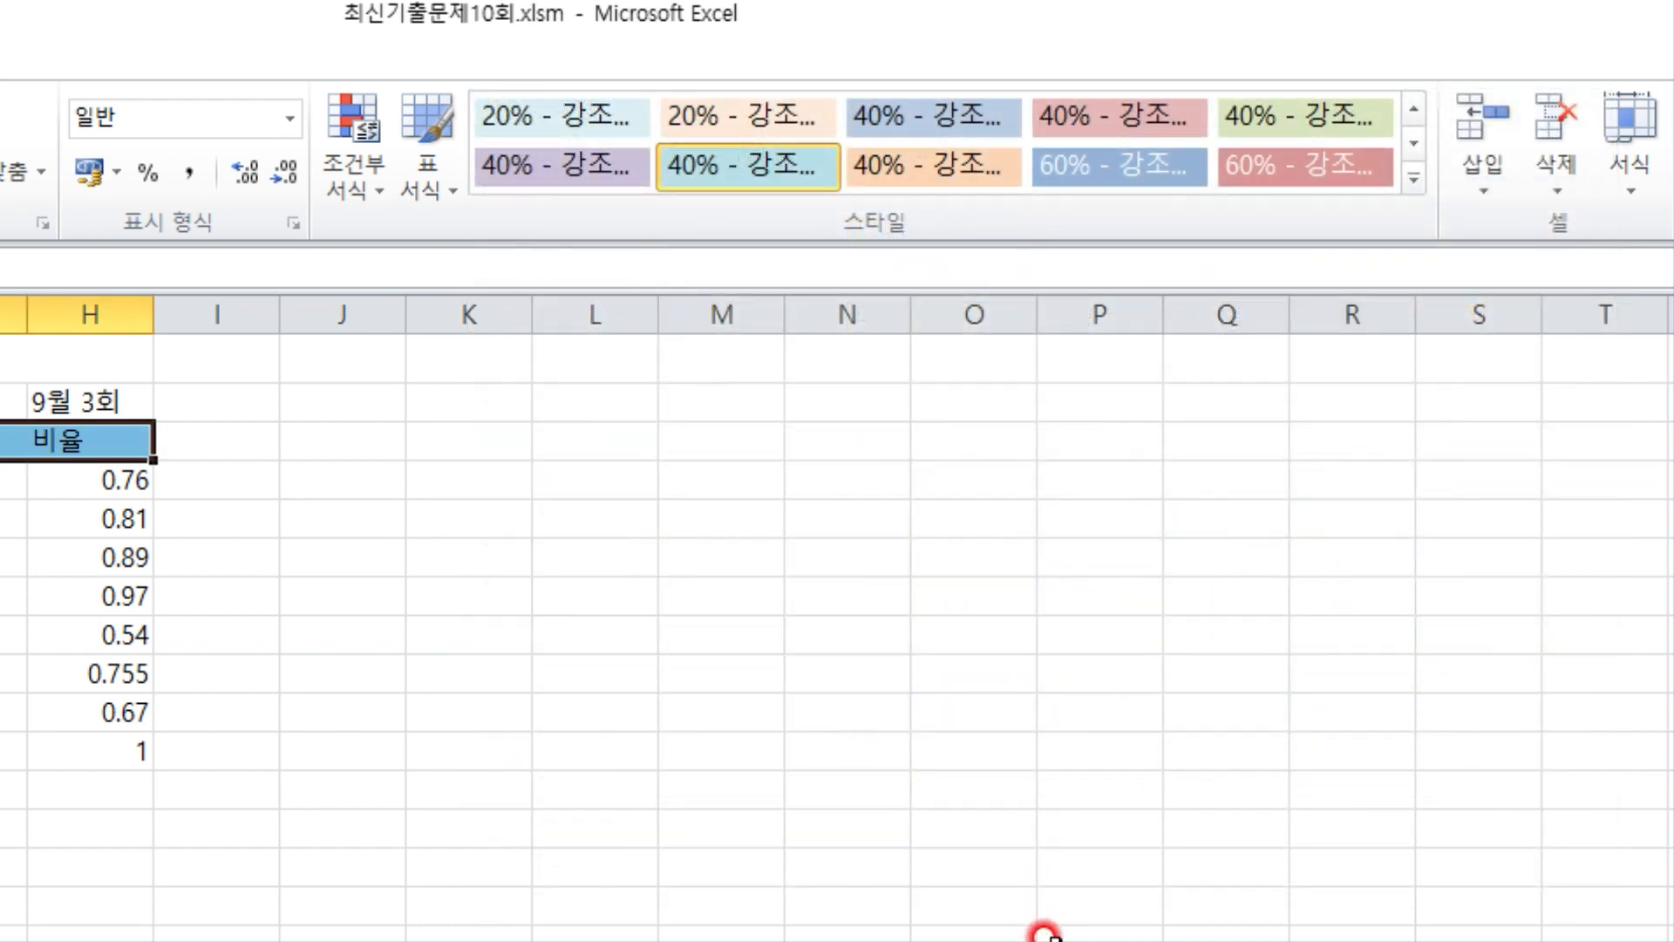
- Apply the custom number format 0"점" to the score cells B4:E11
{"action": "left_click_drag", "start_coordinate": [1059, 930], "coordinate": [910, 813]}
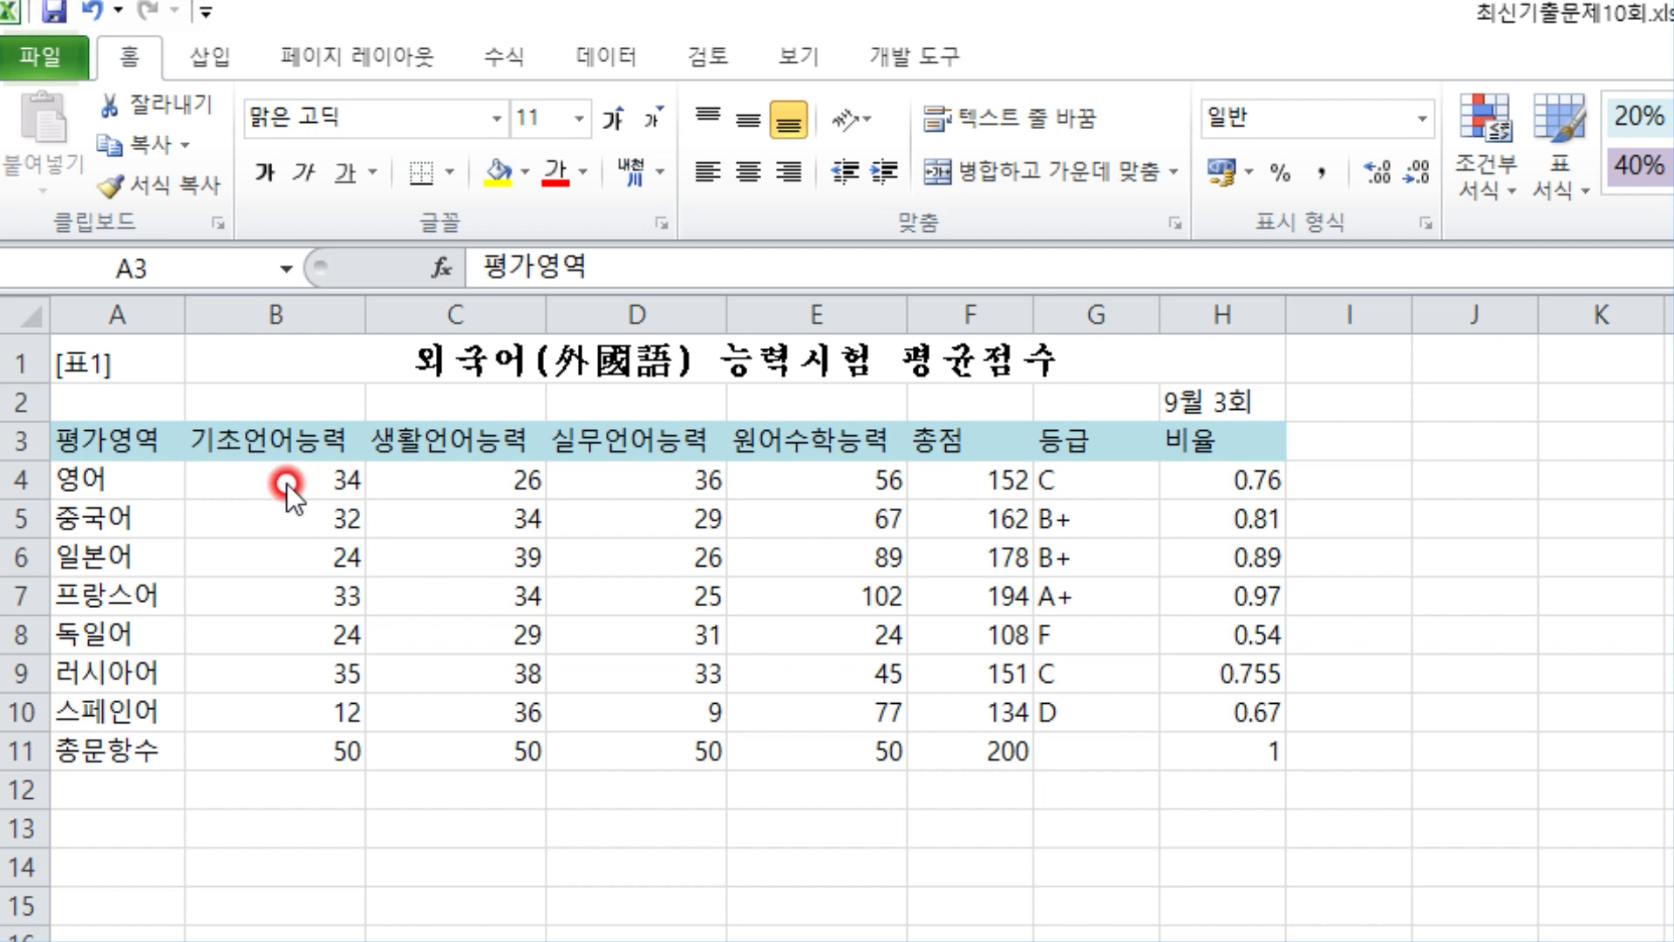
{"action": "left_click_drag", "start_coordinate": [286, 483], "coordinate": [764, 738]}
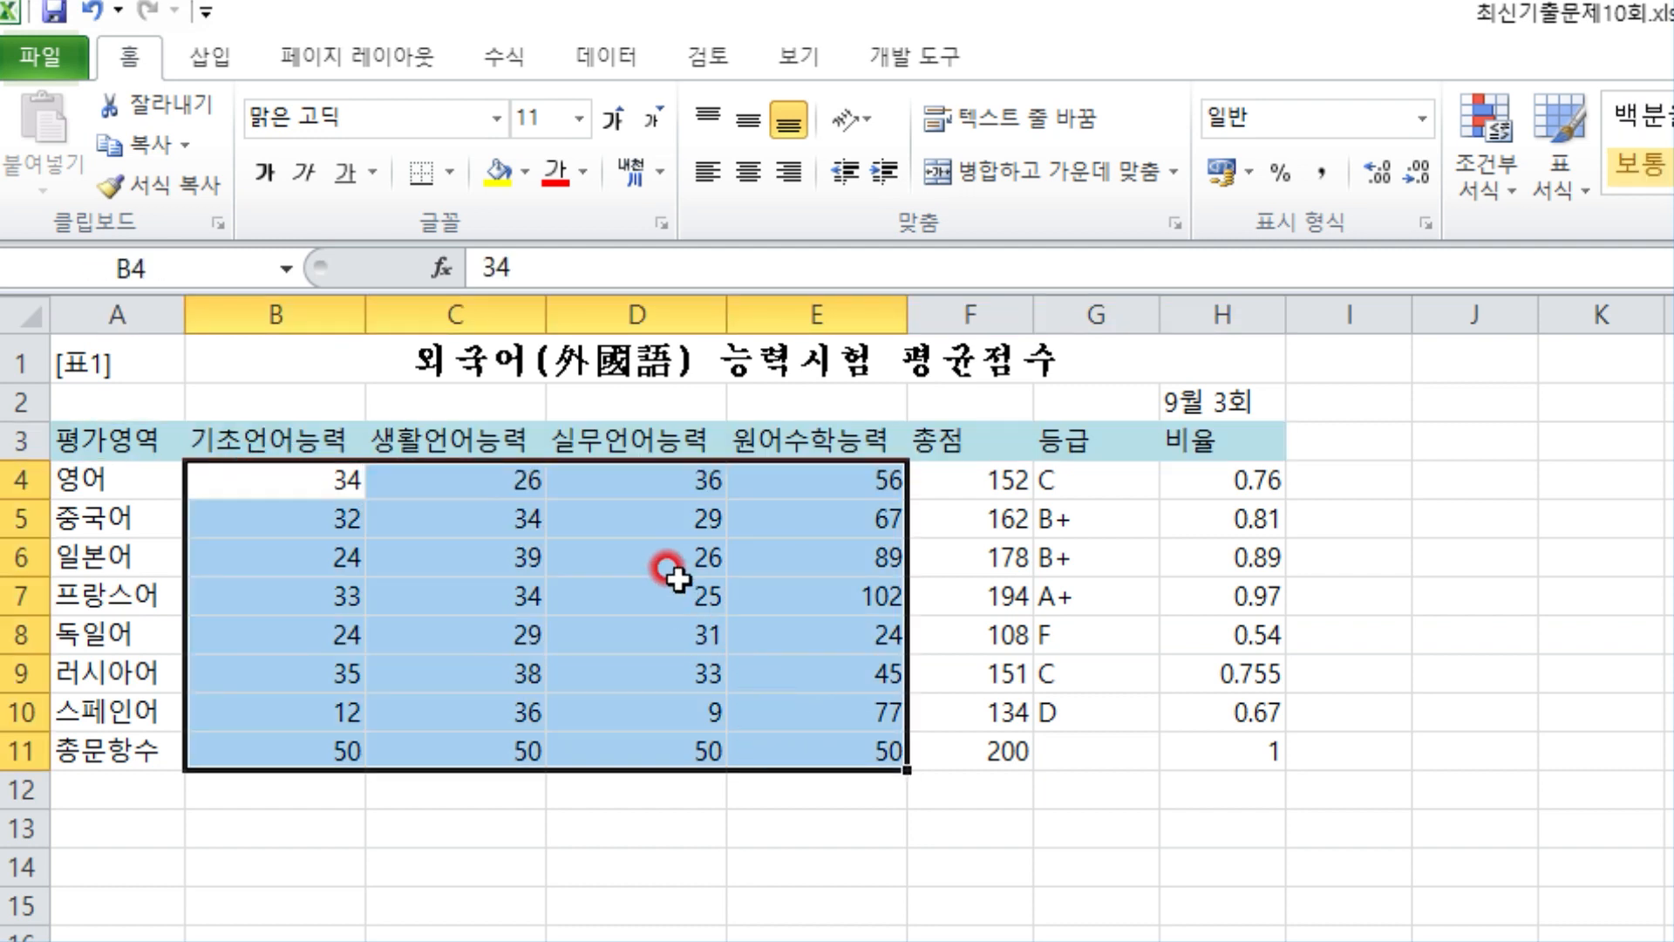
{"action": "right_click", "coordinate": [639, 524]}
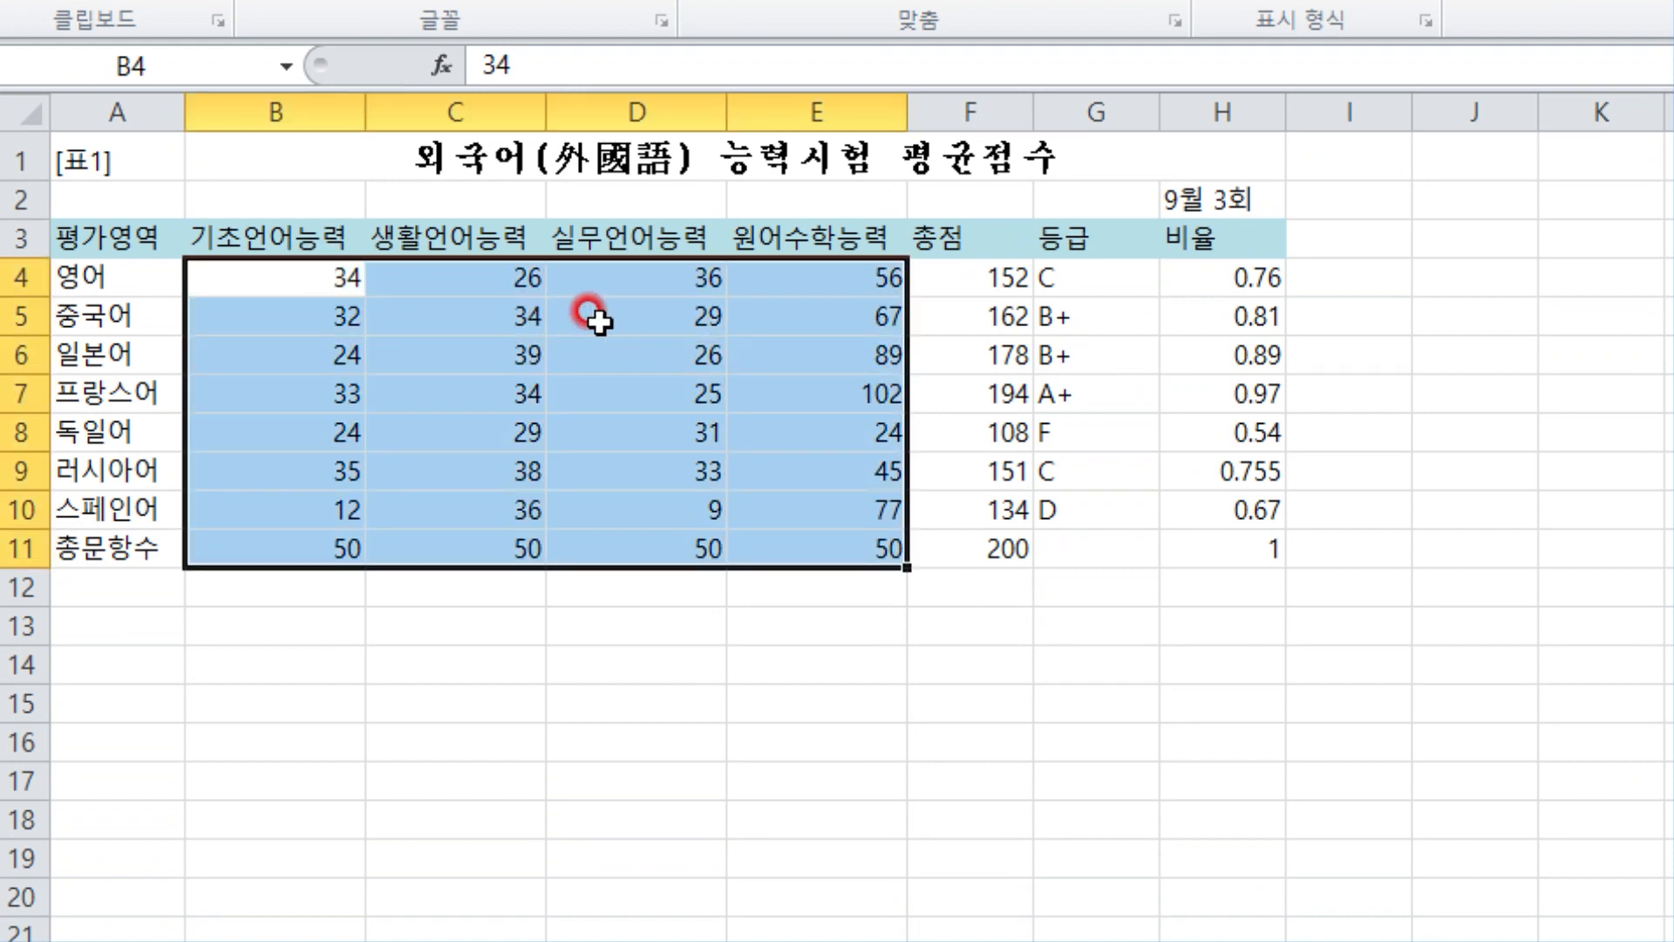
{"action": "right_click", "coordinate": [601, 321]}
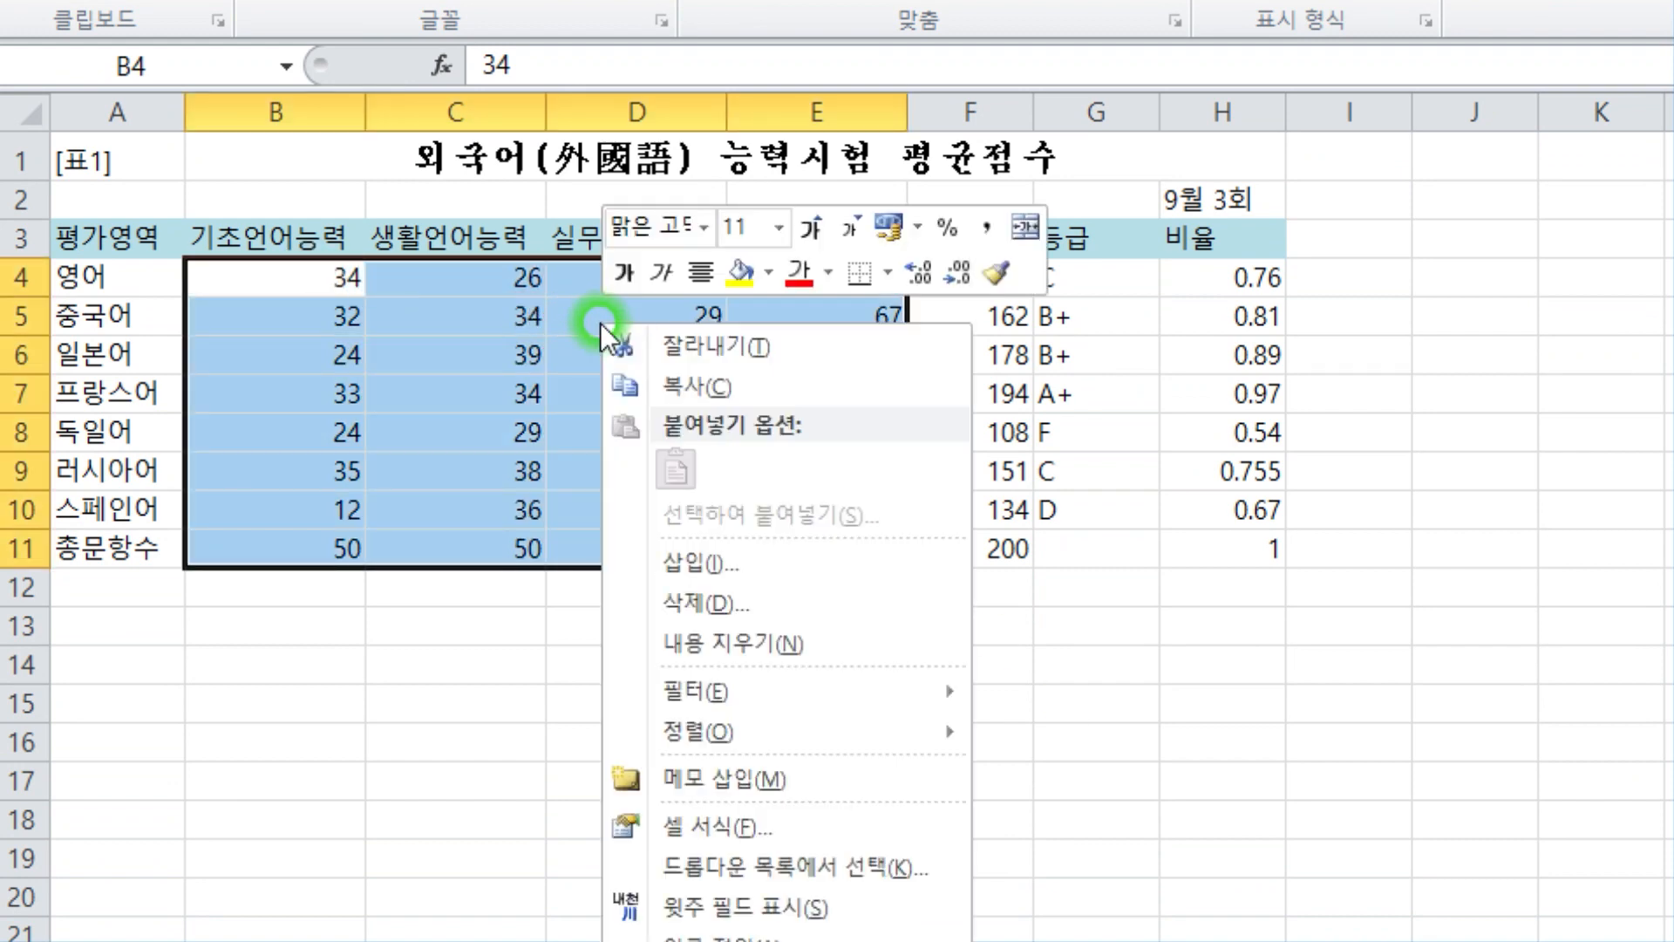
{"action": "left_click", "coordinate": [735, 825]}
{"action": "left_click_drag", "start_coordinate": [788, 473], "coordinate": [837, 182]}
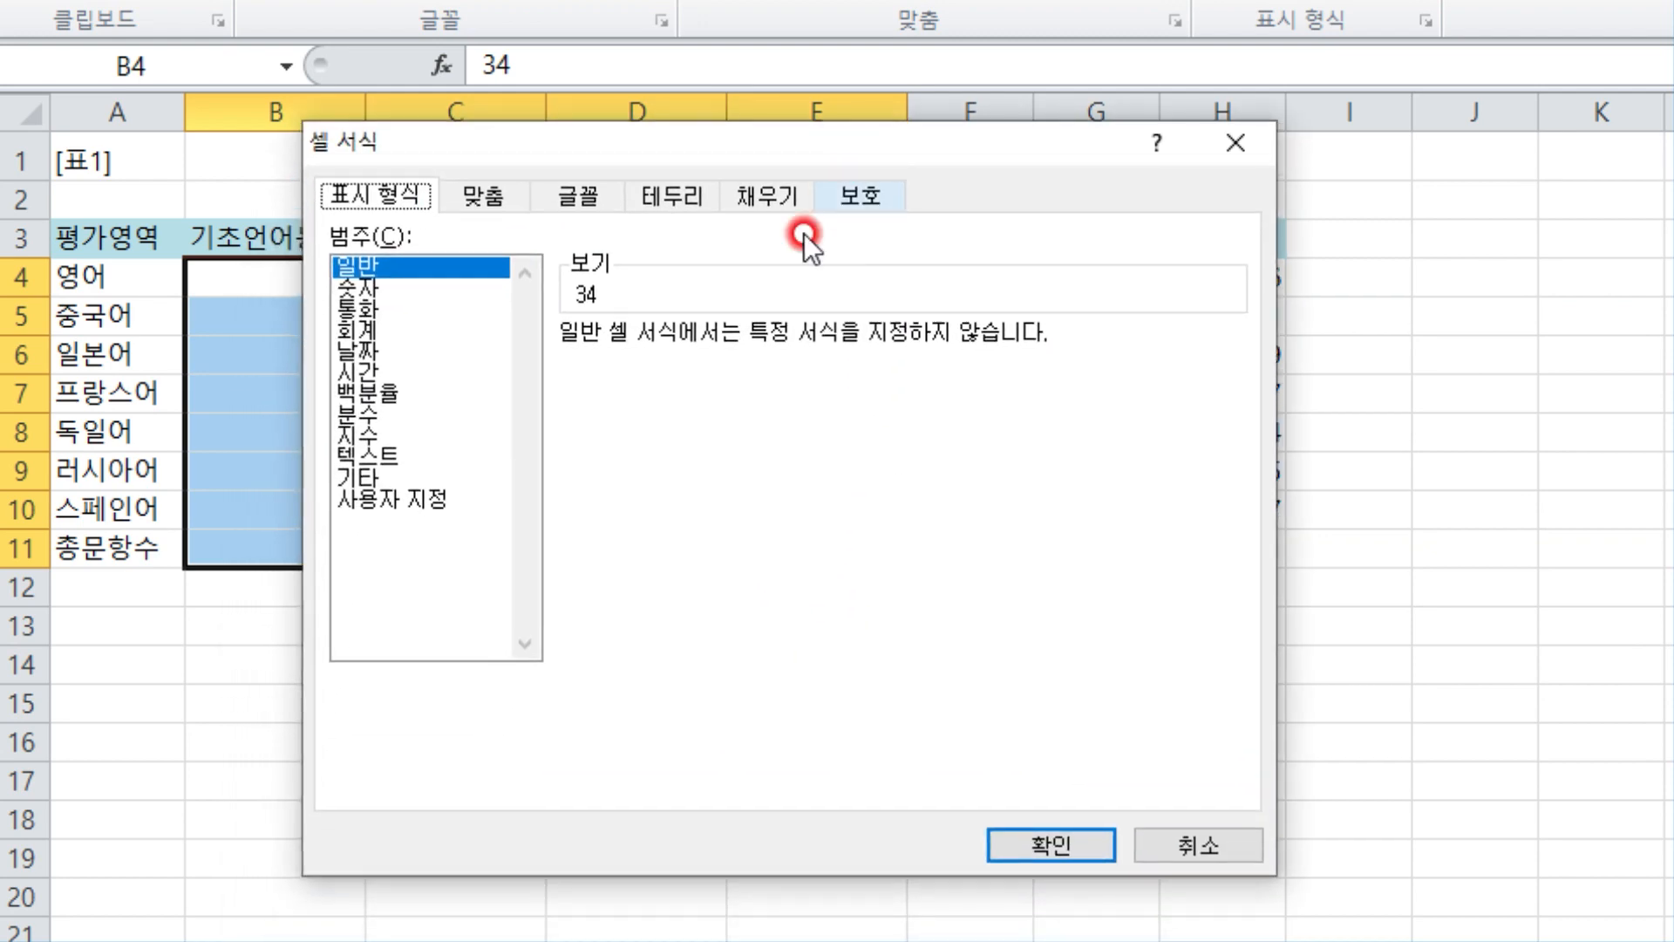
{"action": "left_click", "coordinate": [403, 501]}
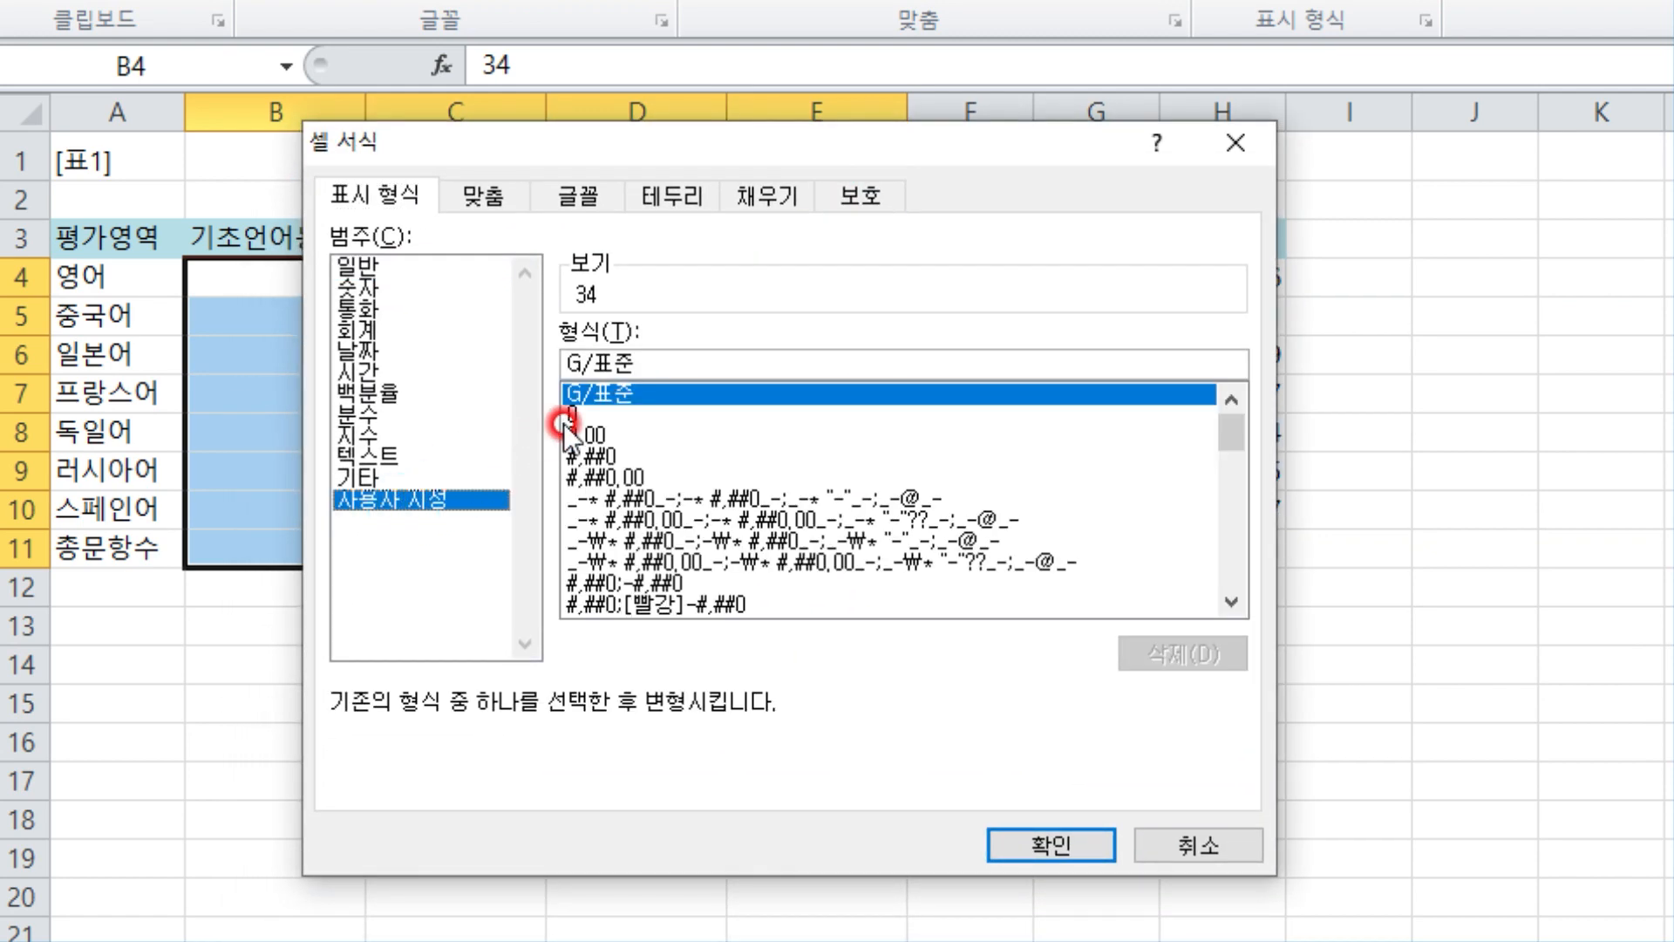
{"action": "left_click", "coordinate": [565, 415]}
{"action": "left_click", "coordinate": [647, 351]}
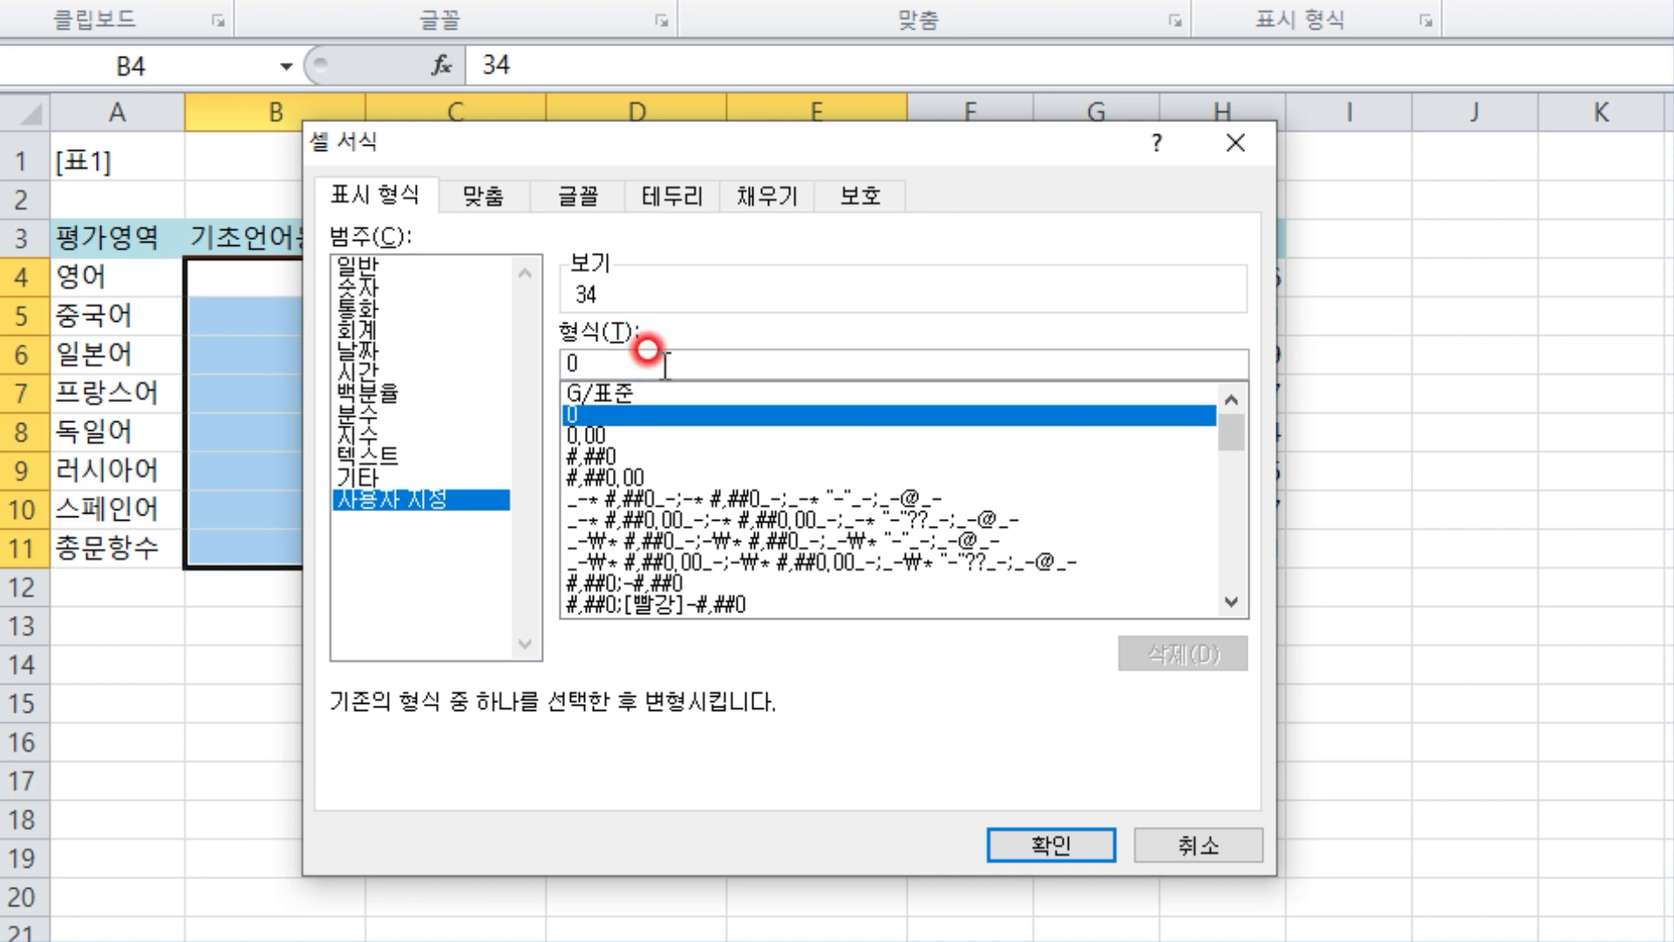
{"action": "type", "text": "w"}
{"action": "key", "text": "BackSpace"}
{"action": "type", "text": "\"점\""}
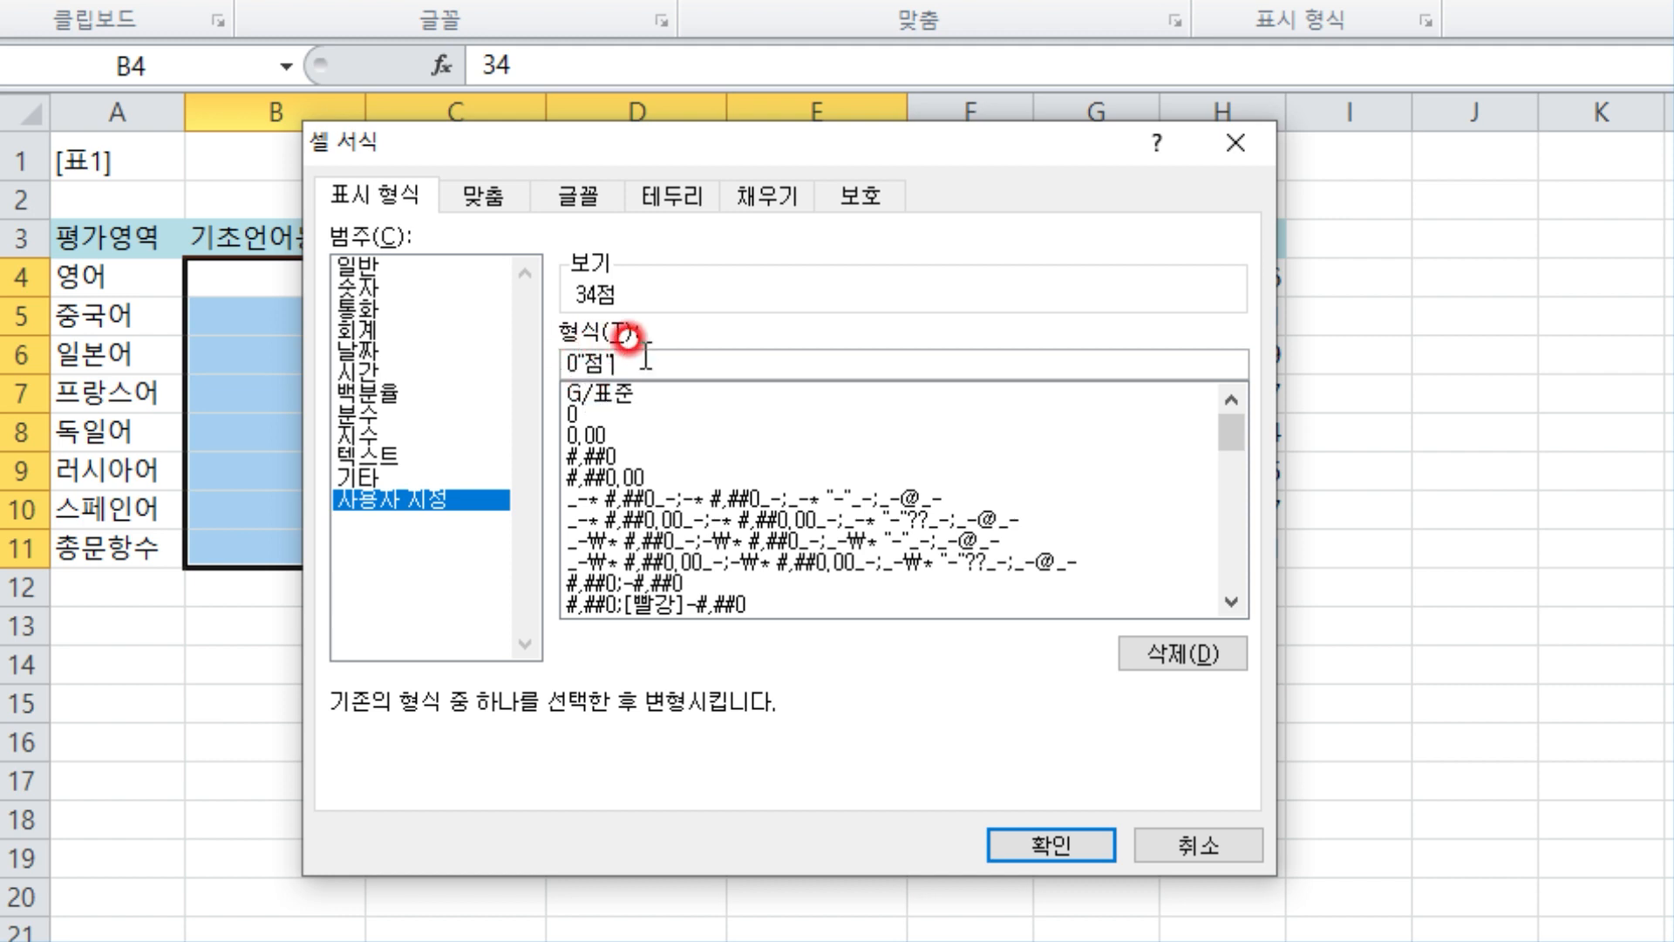
{"action": "left_click", "coordinate": [1049, 840]}
{"action": "left_click", "coordinate": [1039, 635]}
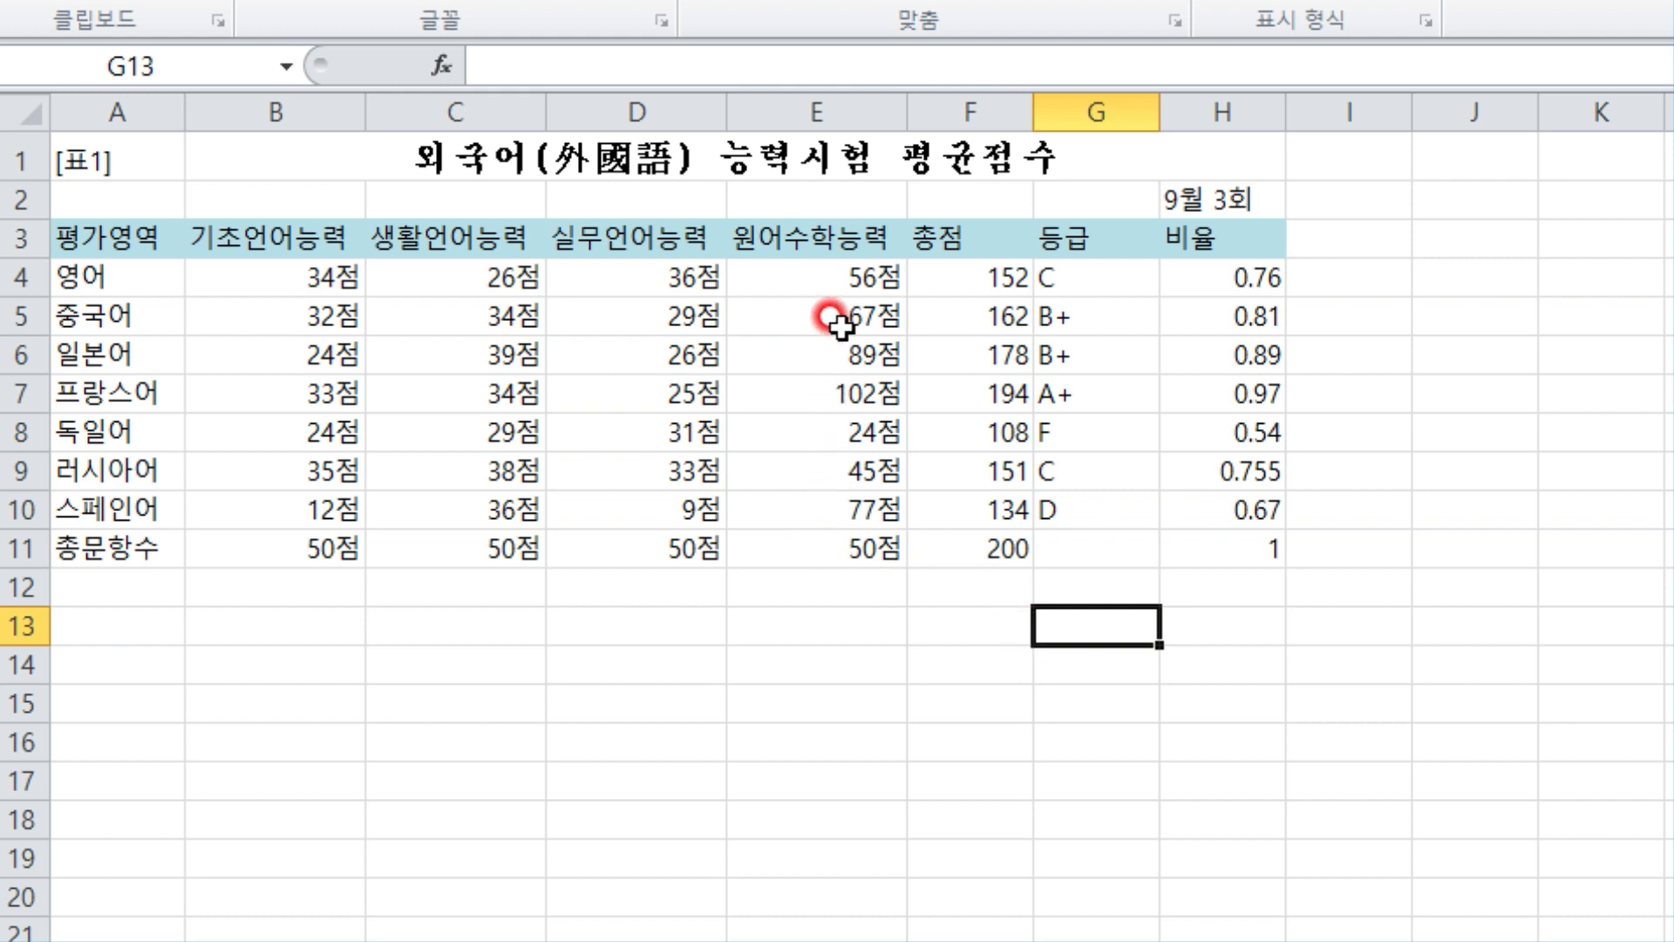
- Apply the percent style to the 비율 values in H4:H11
{"action": "left_click_drag", "start_coordinate": [1207, 277], "coordinate": [1183, 551]}
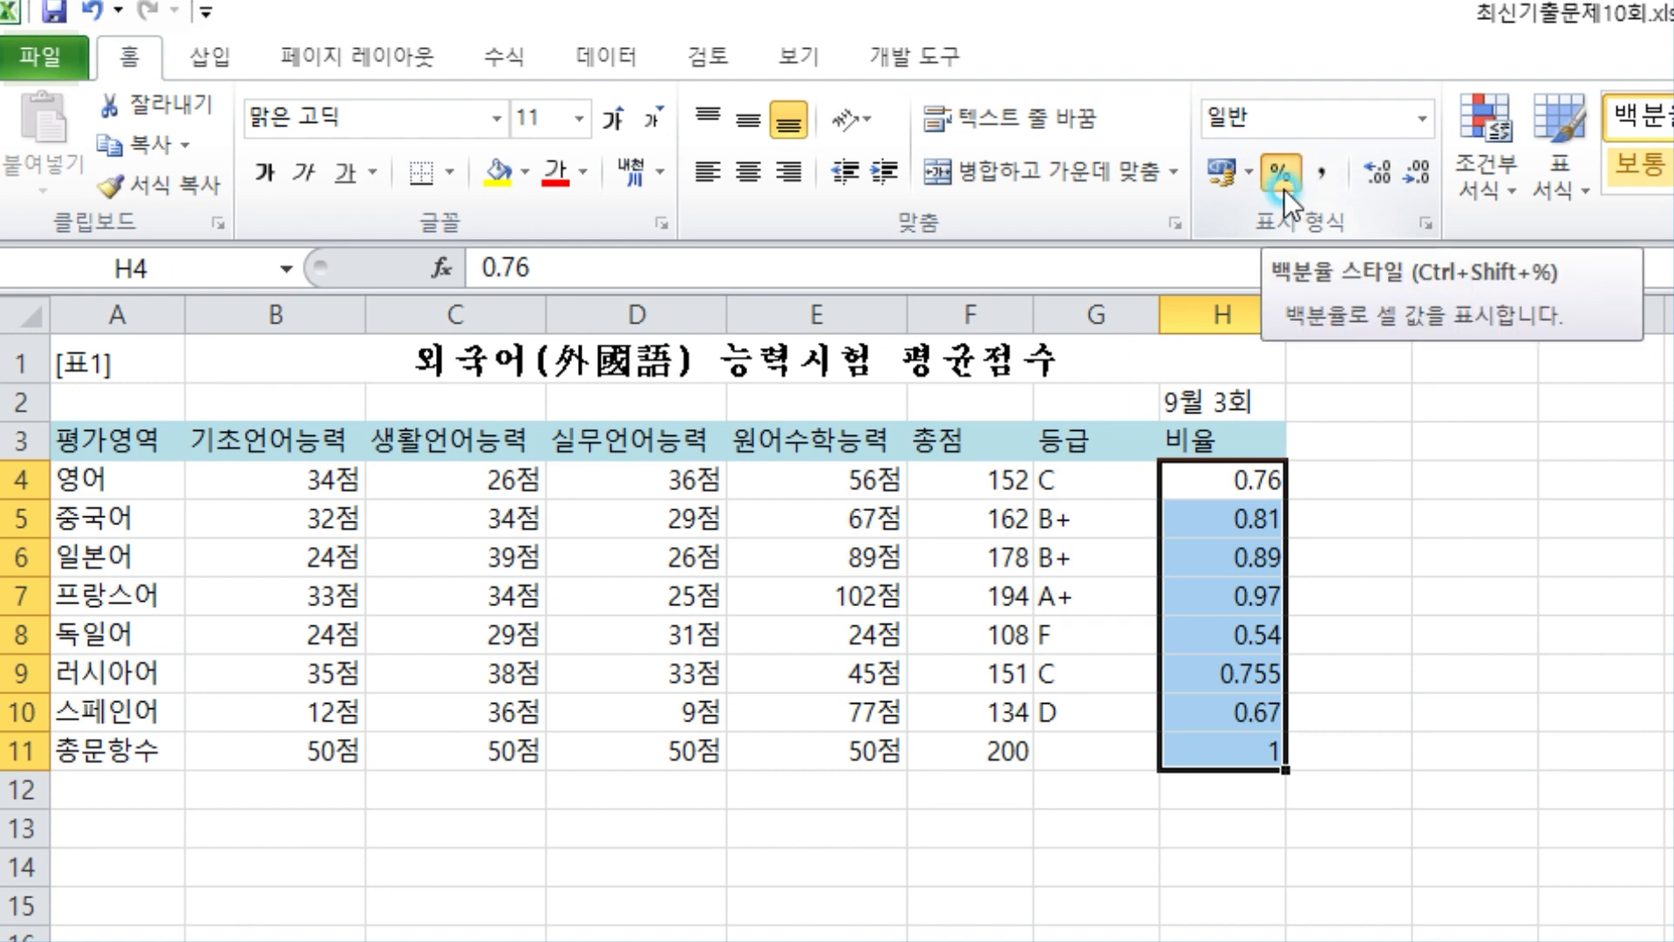
{"action": "left_click", "coordinate": [1281, 177]}
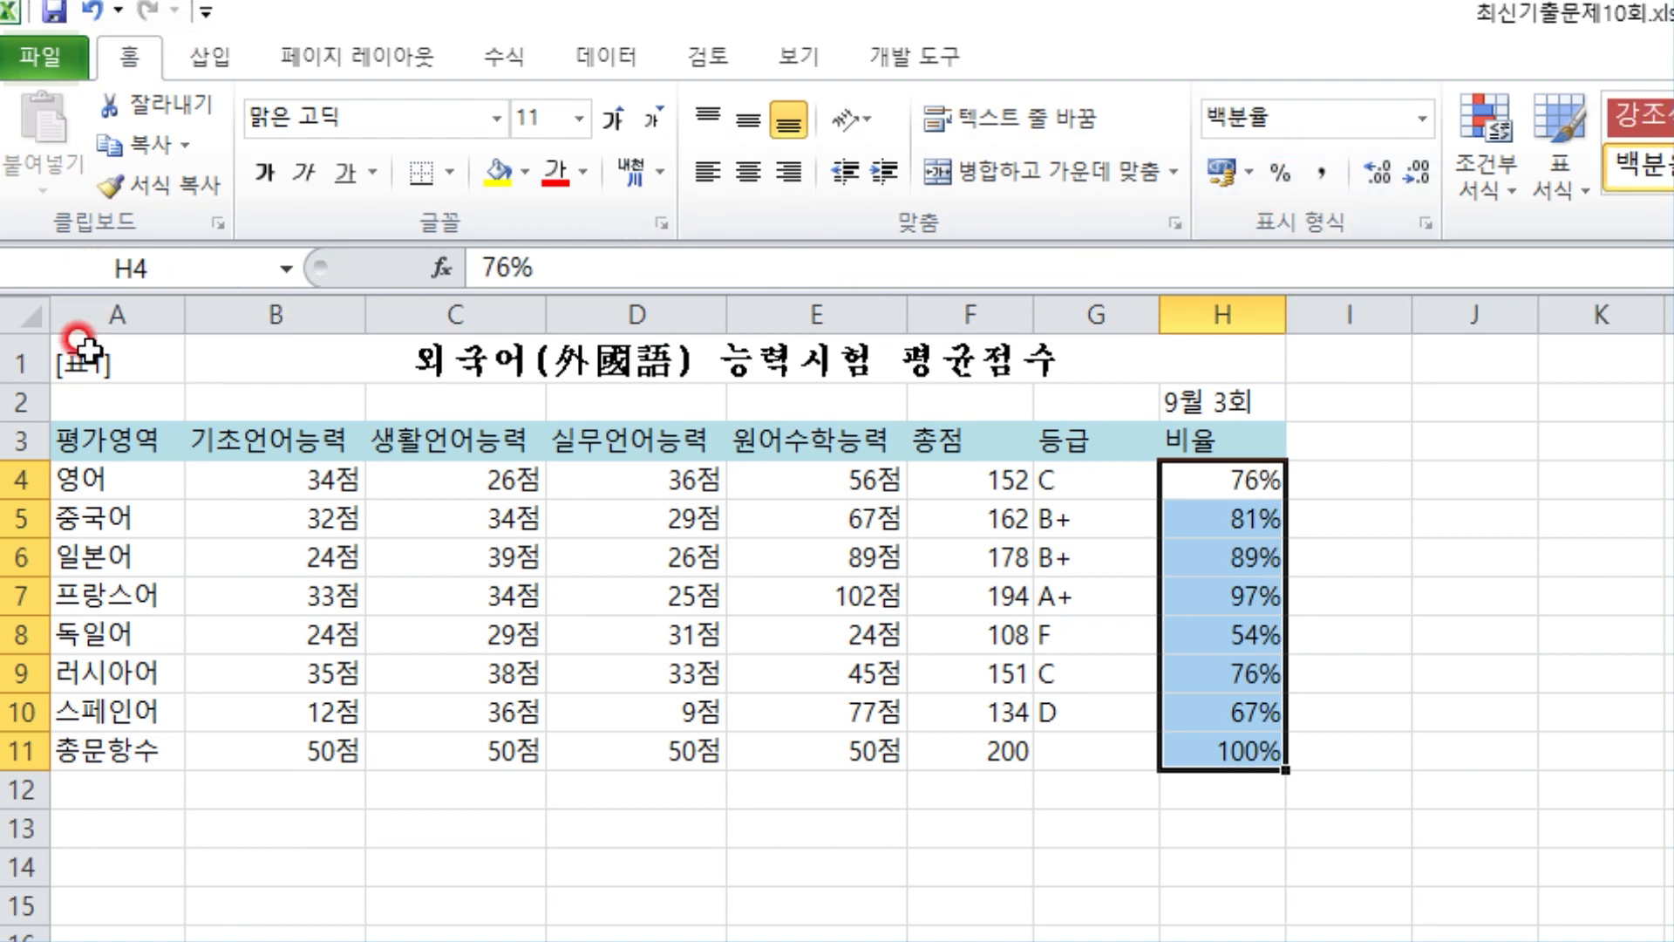
- Center the table A3:H11 horizontally and apply all borders to it
{"action": "left_click_drag", "start_coordinate": [65, 443], "coordinate": [1168, 752]}
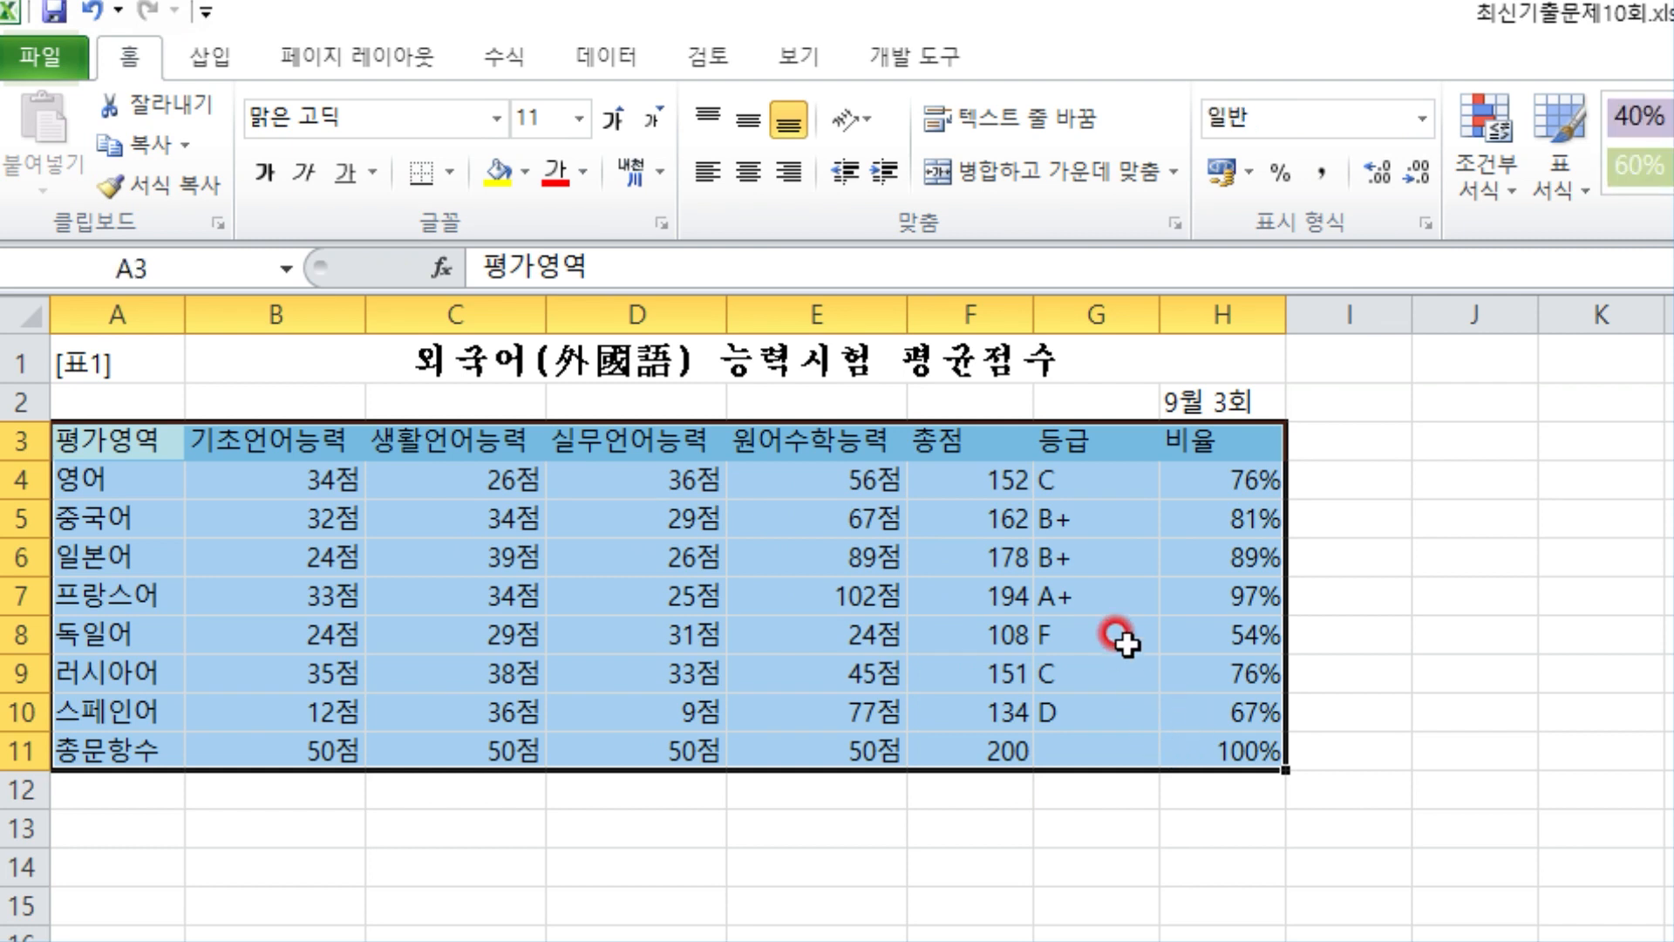
{"action": "left_click", "coordinate": [750, 172]}
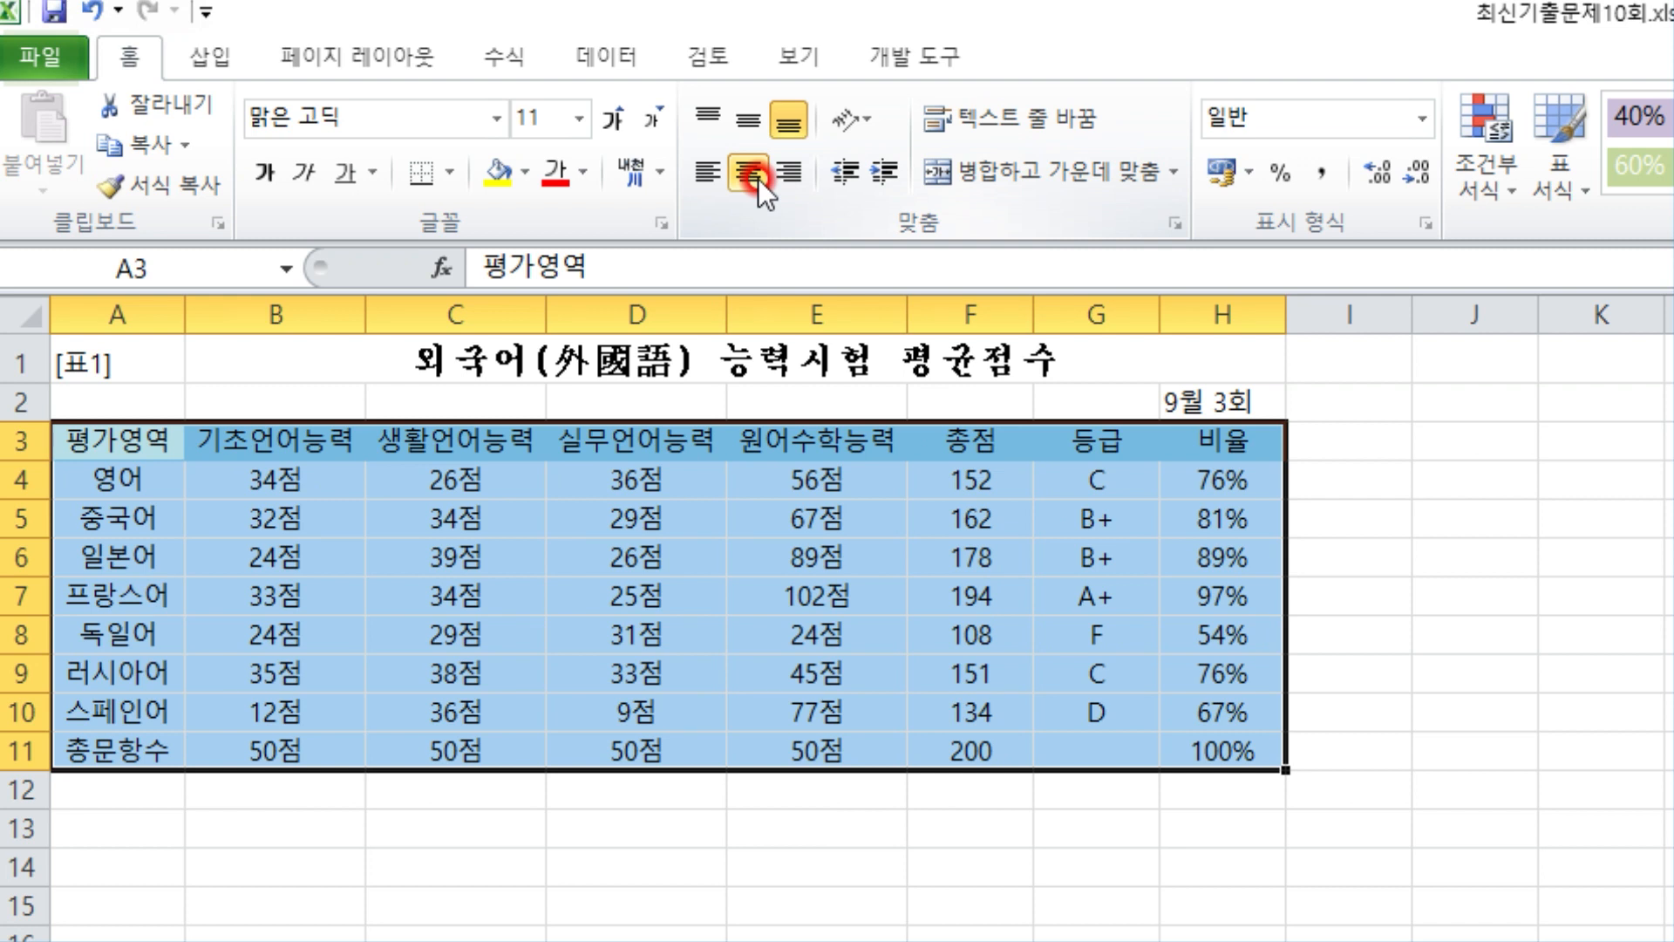
{"action": "left_click", "coordinate": [452, 172]}
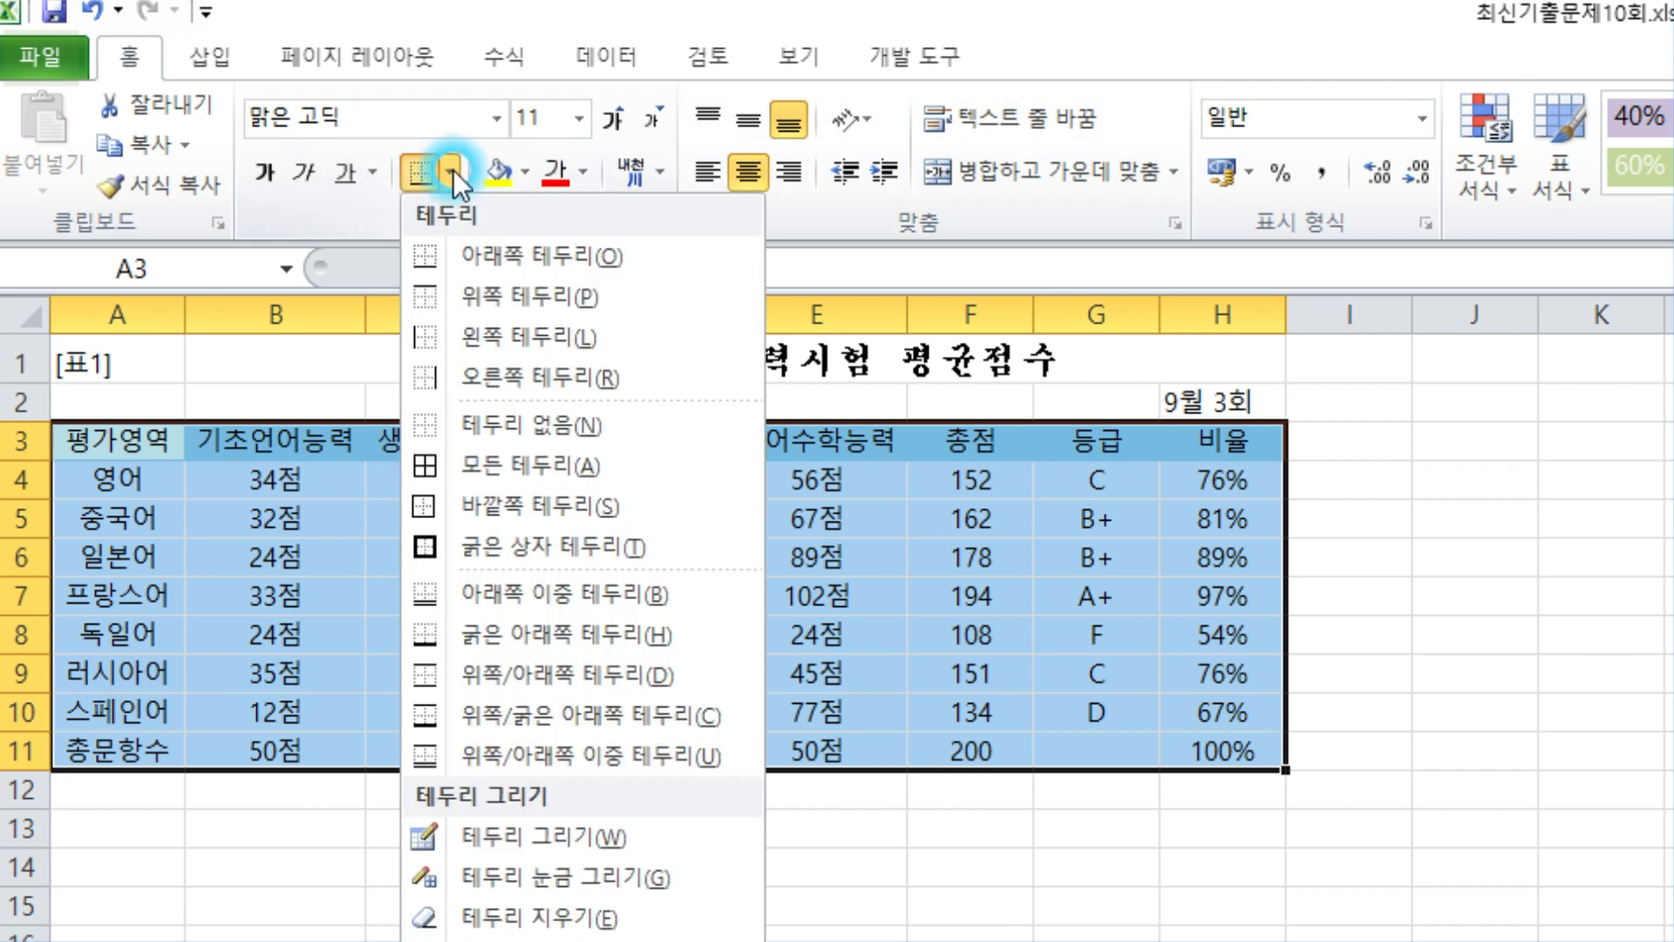
{"action": "left_click", "coordinate": [531, 467]}
{"action": "left_click", "coordinate": [1294, 602]}
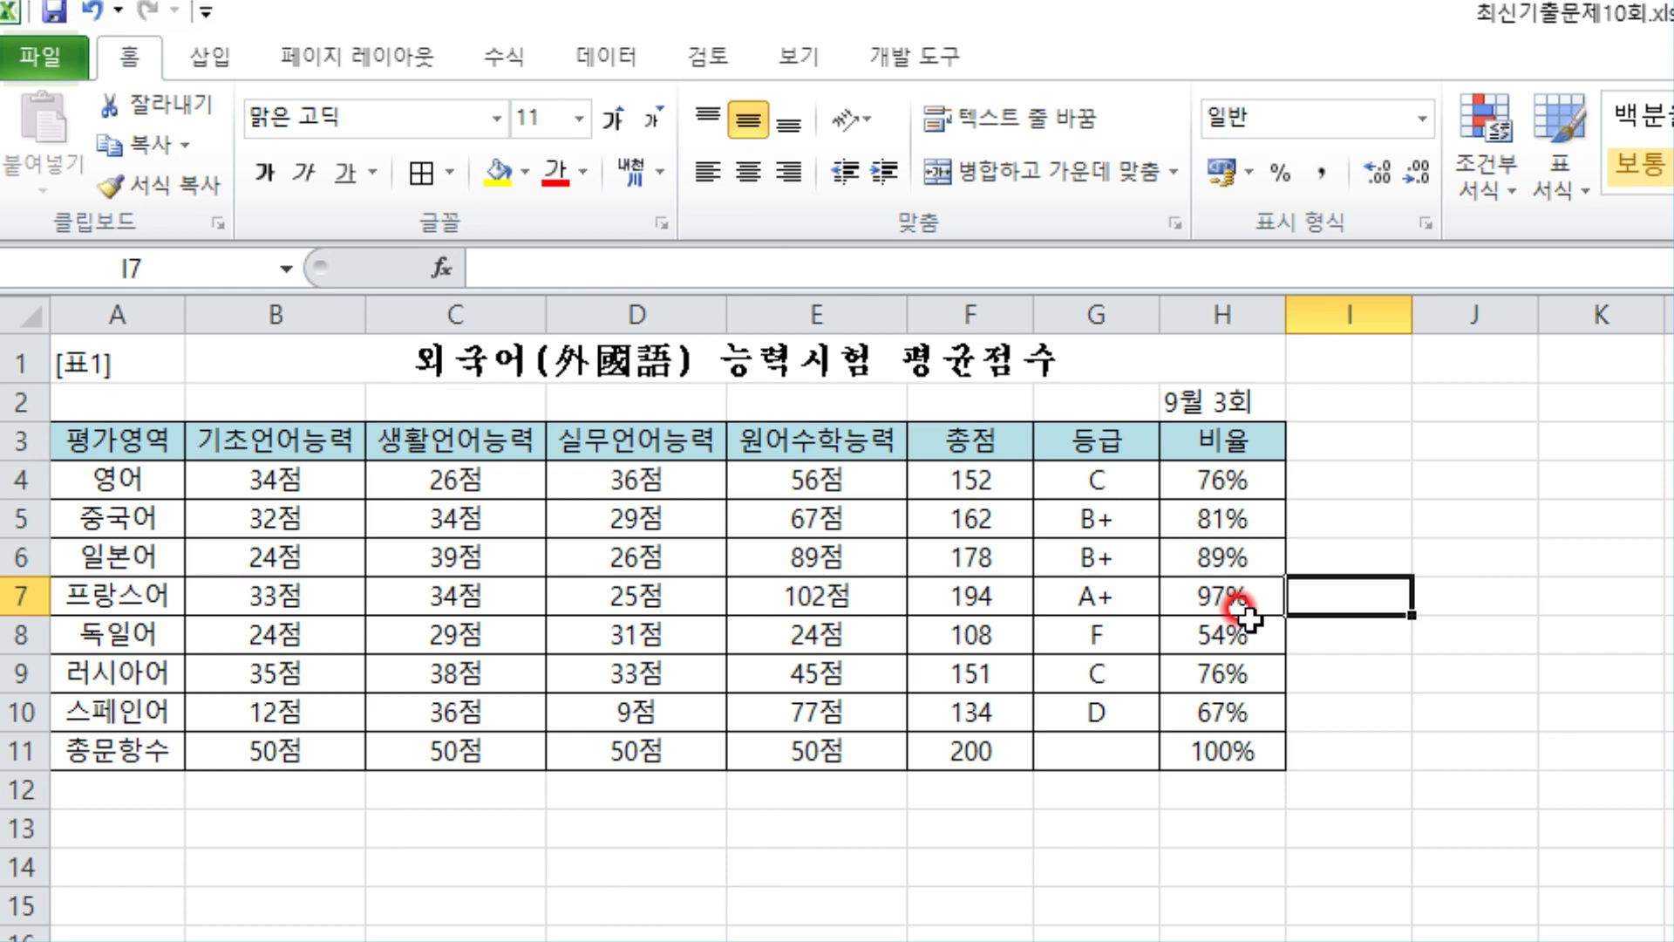
- Switch to the PDF in the browser and examine the 기본작업-3 advanced filter conditions, criteria range and copy location
{"action": "key", "text": "alt+Tab"}
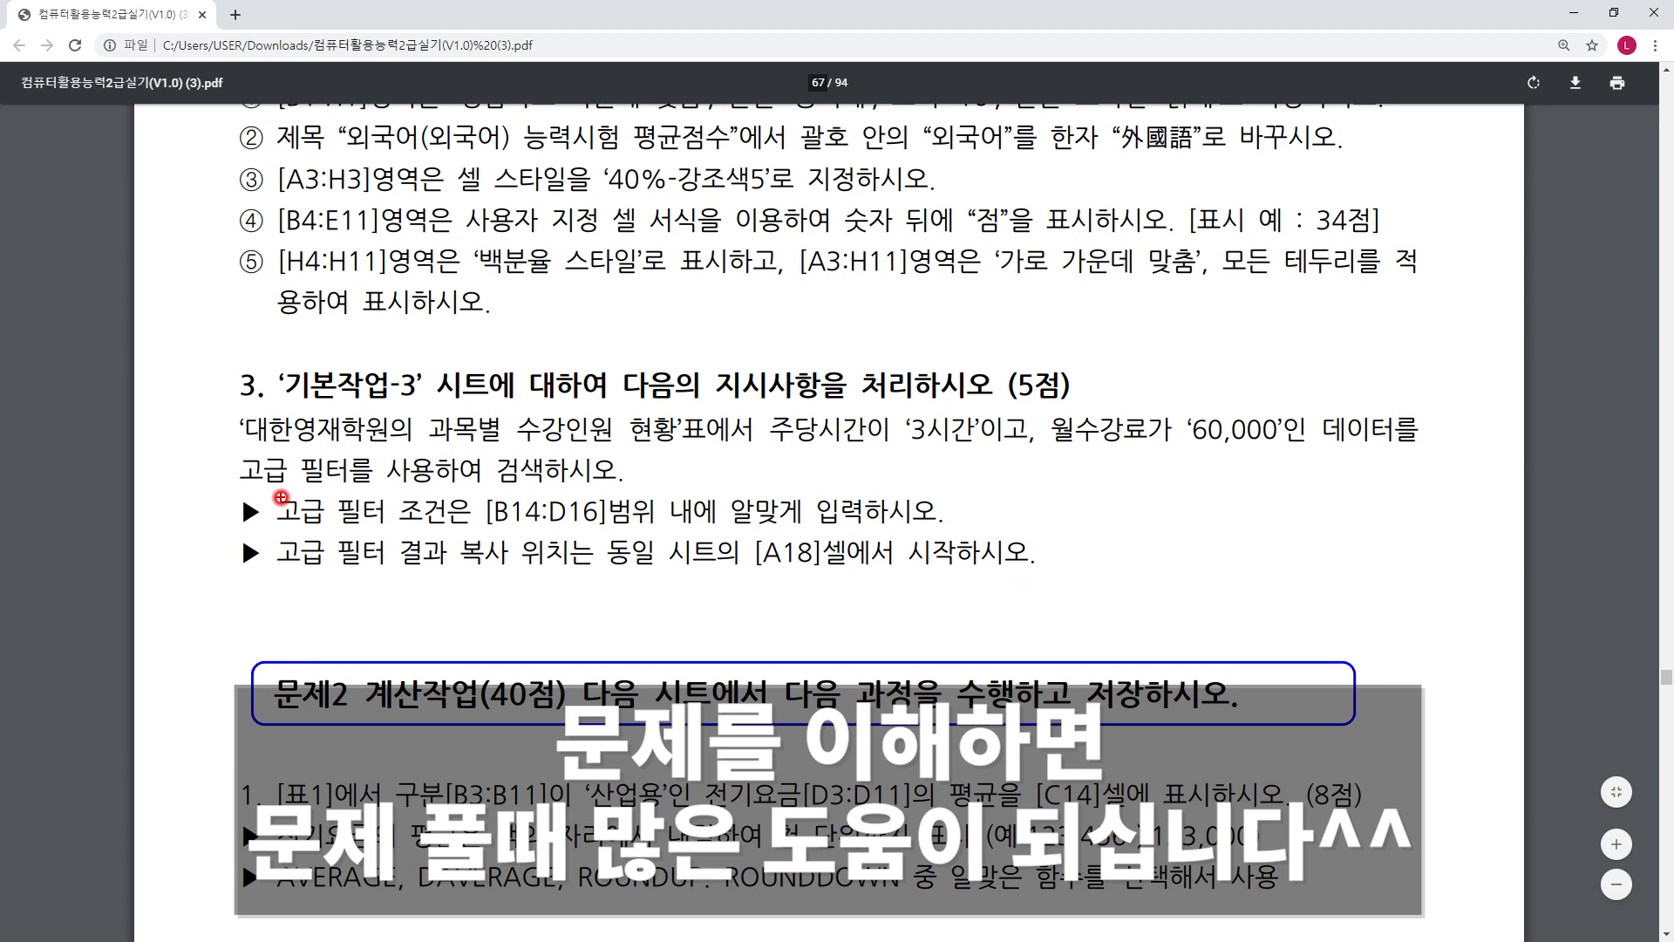
{"action": "left_click_drag", "start_coordinate": [251, 457], "coordinate": [1398, 457]}
{"action": "left_click_drag", "start_coordinate": [279, 489], "coordinate": [611, 477]}
{"action": "mouse_move", "coordinate": [547, 533]}
{"action": "left_mouse_down"}
{"action": "mouse_move", "coordinate": [475, 518]}
{"action": "mouse_move", "coordinate": [563, 495]}
{"action": "mouse_move", "coordinate": [541, 543]}
{"action": "left_mouse_up"}
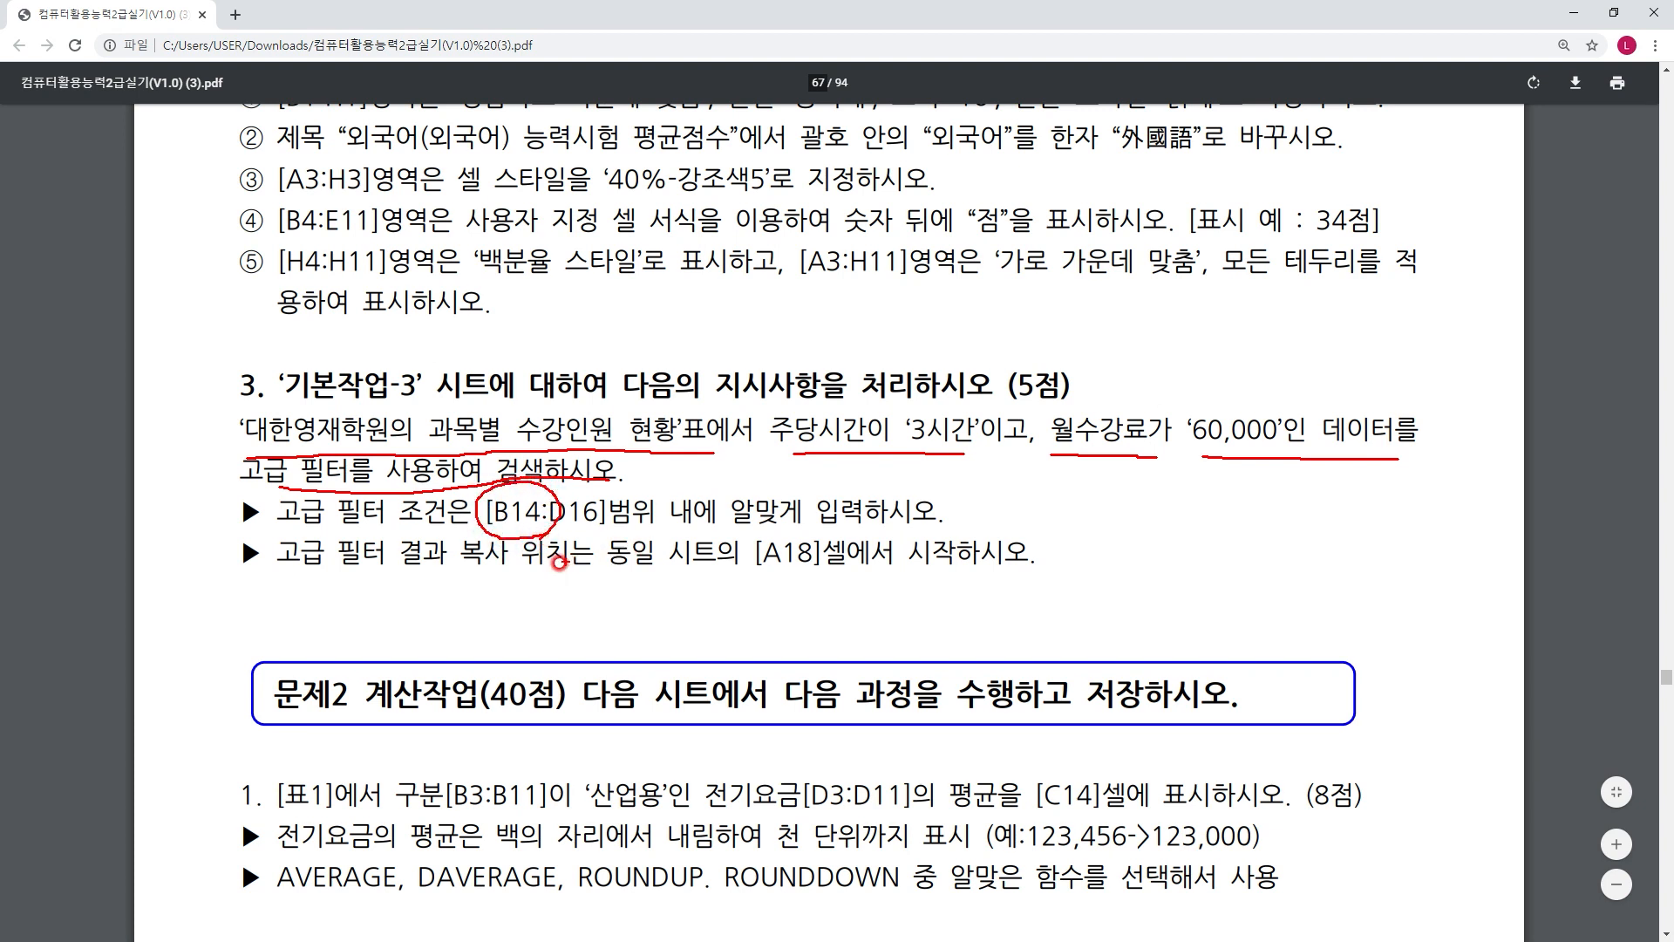
{"action": "left_click_drag", "start_coordinate": [448, 585], "coordinate": [561, 583]}
{"action": "mouse_move", "coordinate": [771, 593]}
{"action": "left_mouse_down"}
{"action": "mouse_move", "coordinate": [740, 563]}
{"action": "mouse_move", "coordinate": [837, 583]}
{"action": "mouse_move", "coordinate": [776, 600]}
{"action": "left_mouse_up"}
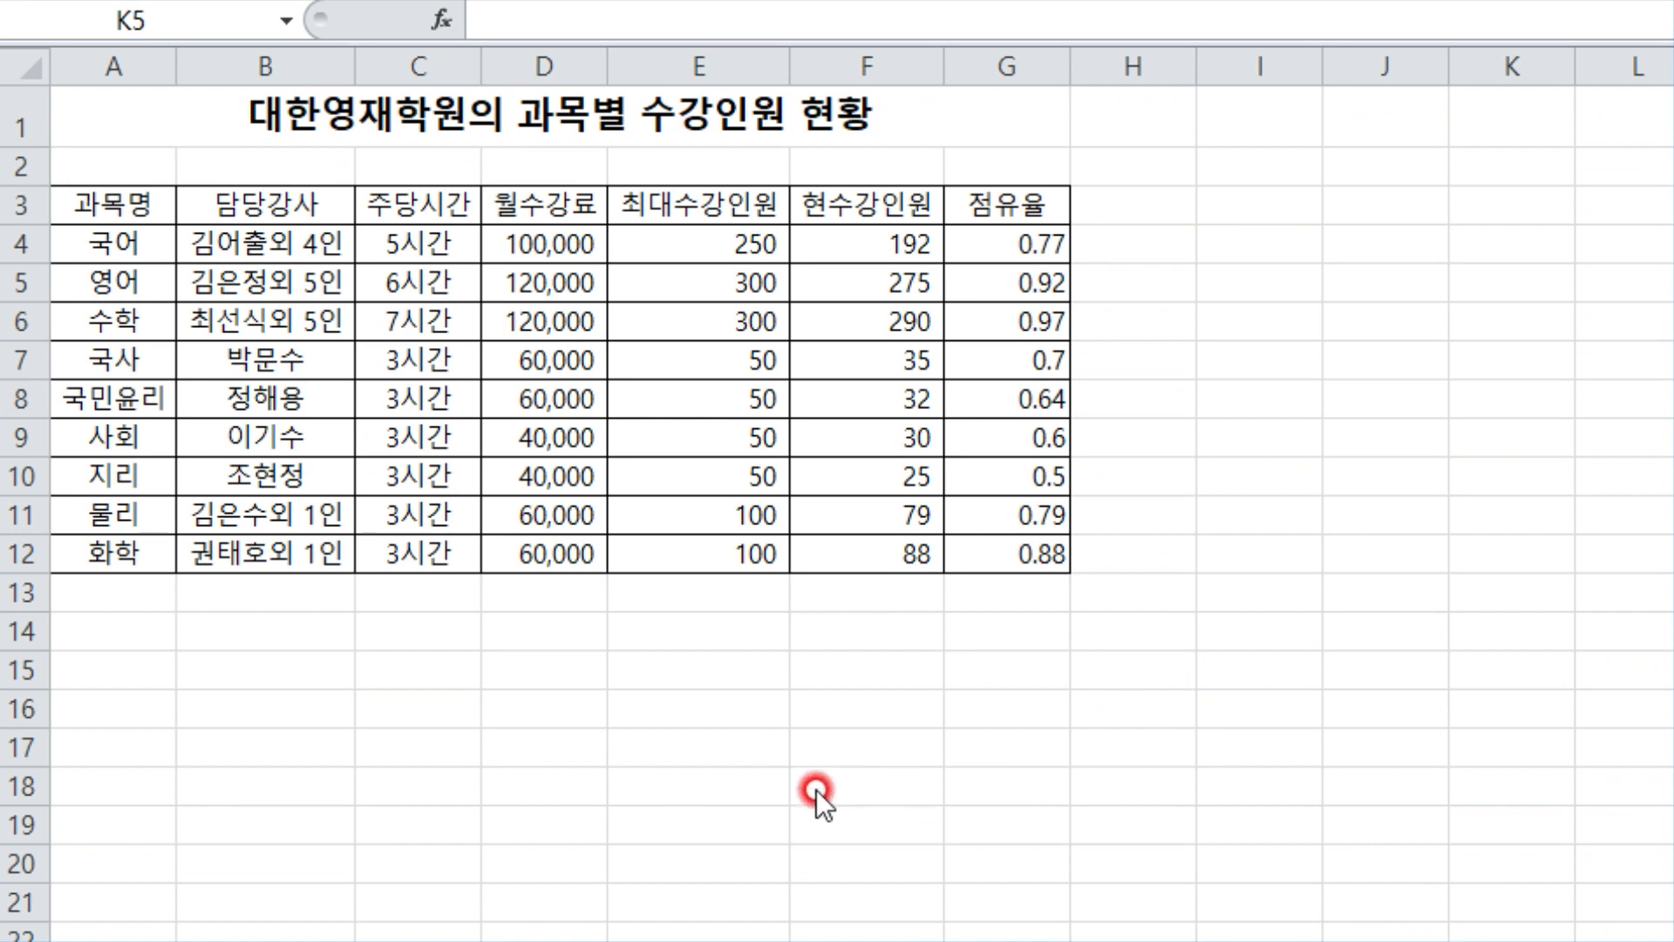
- On the 기본작업-3 sheet in Excel, enter the filter condition heading 주당시간 in B14 and 3시간 in B15
{"action": "left_click", "coordinate": [270, 631]}
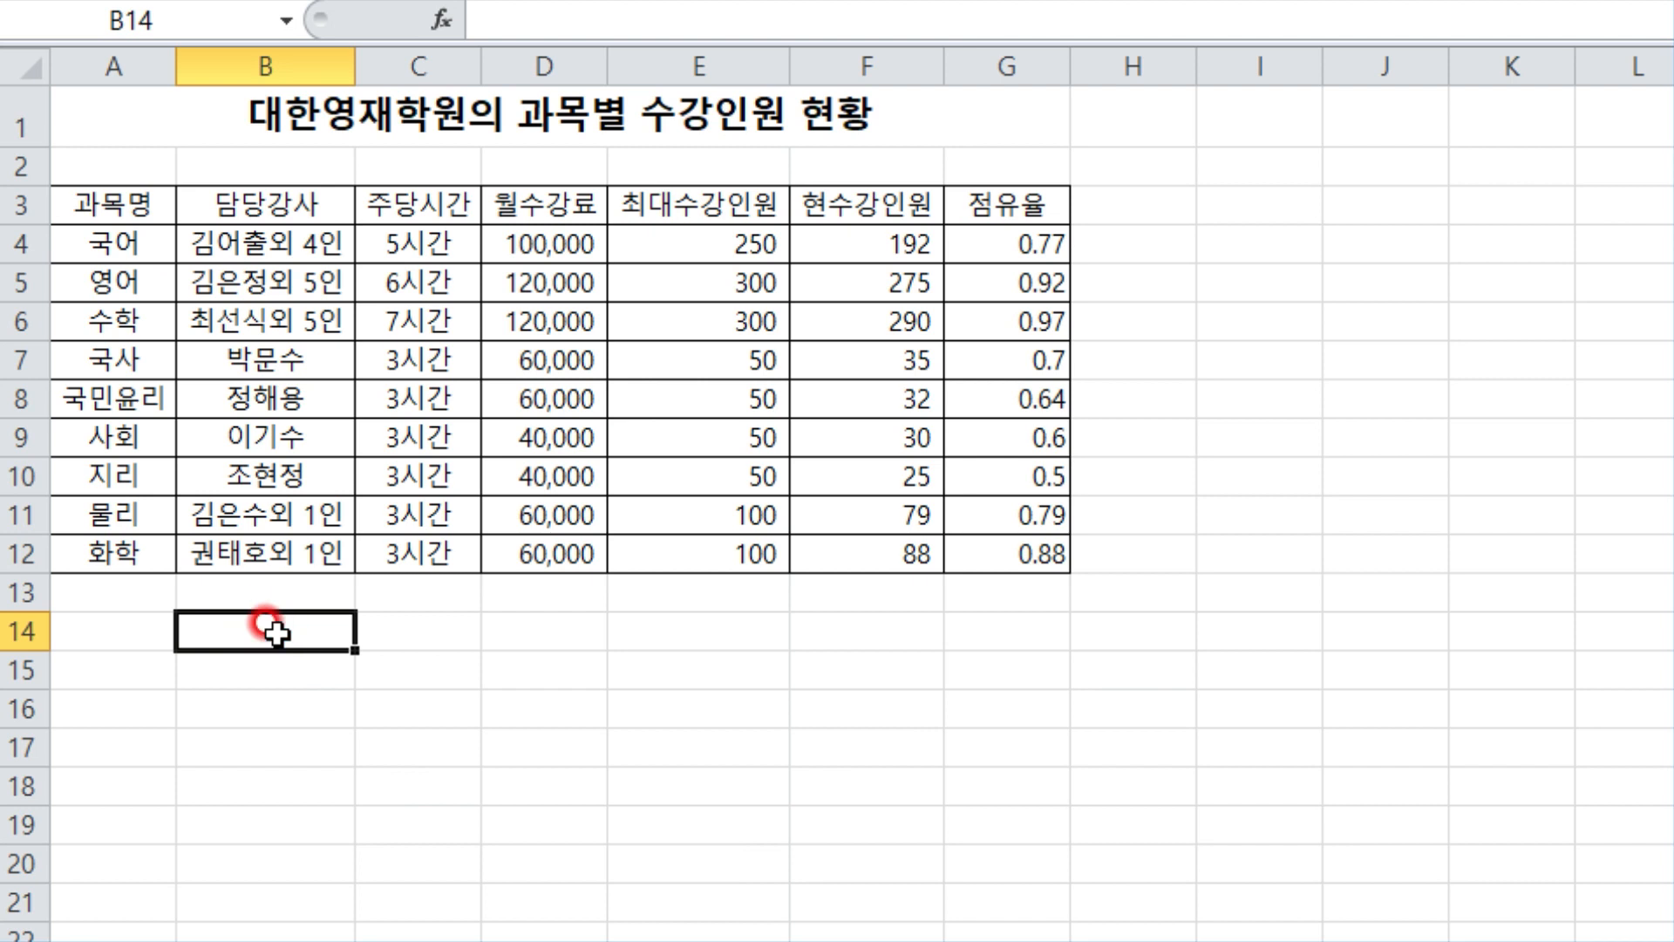
{"action": "type", "text": "주당시간"}
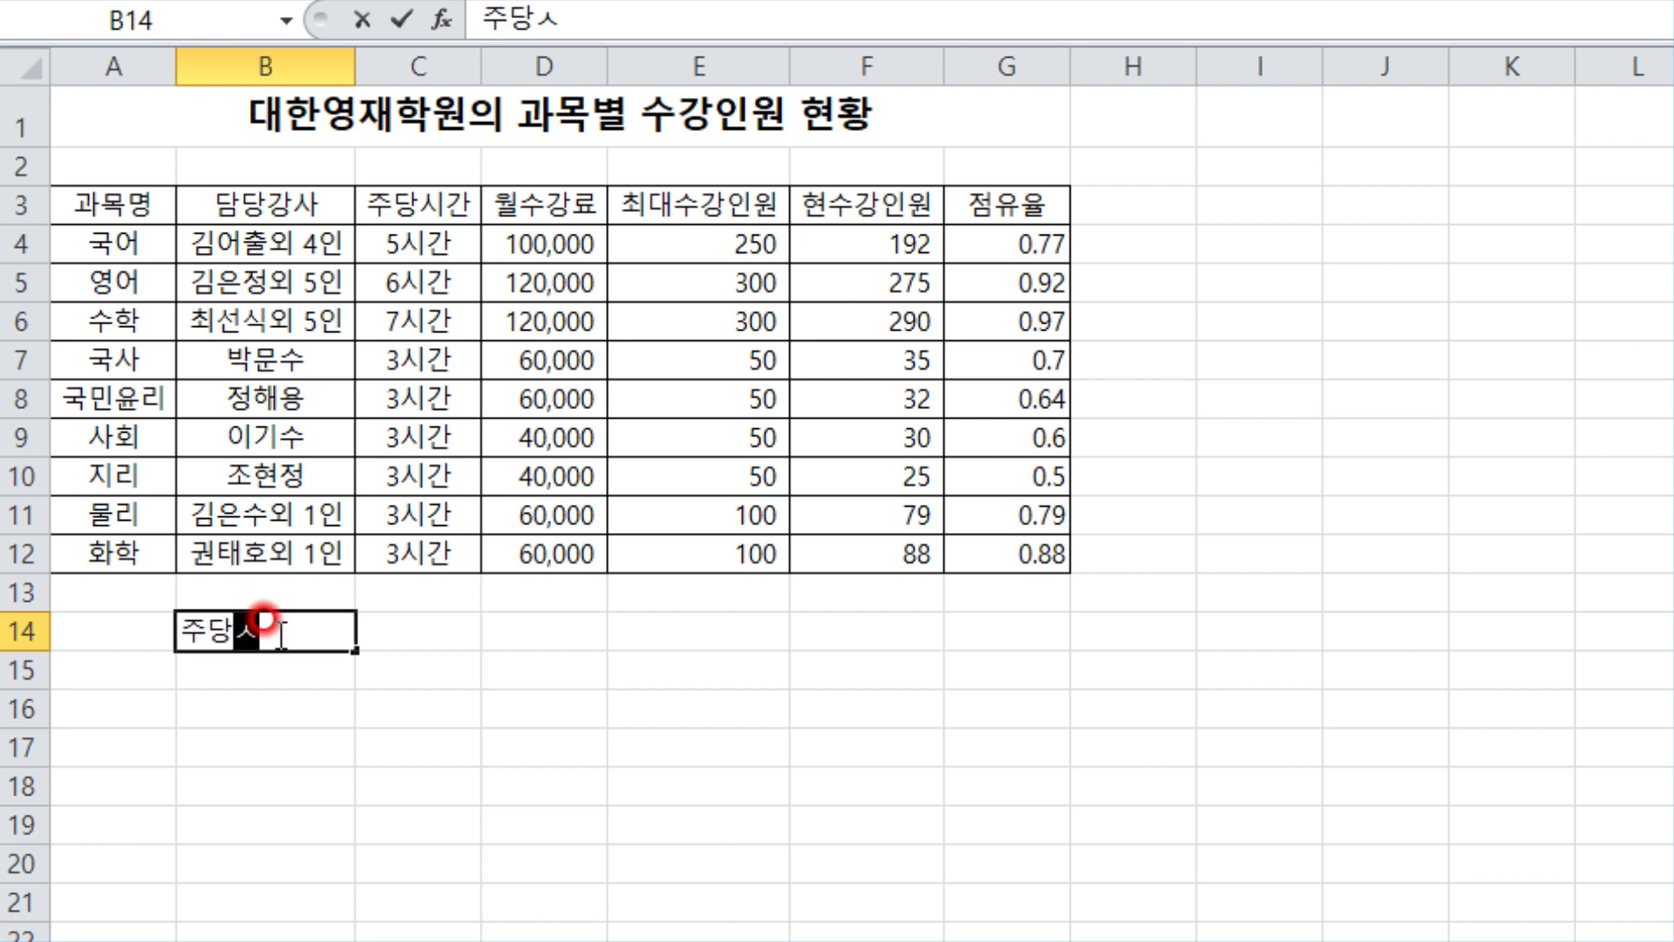
{"action": "key", "text": "Return"}
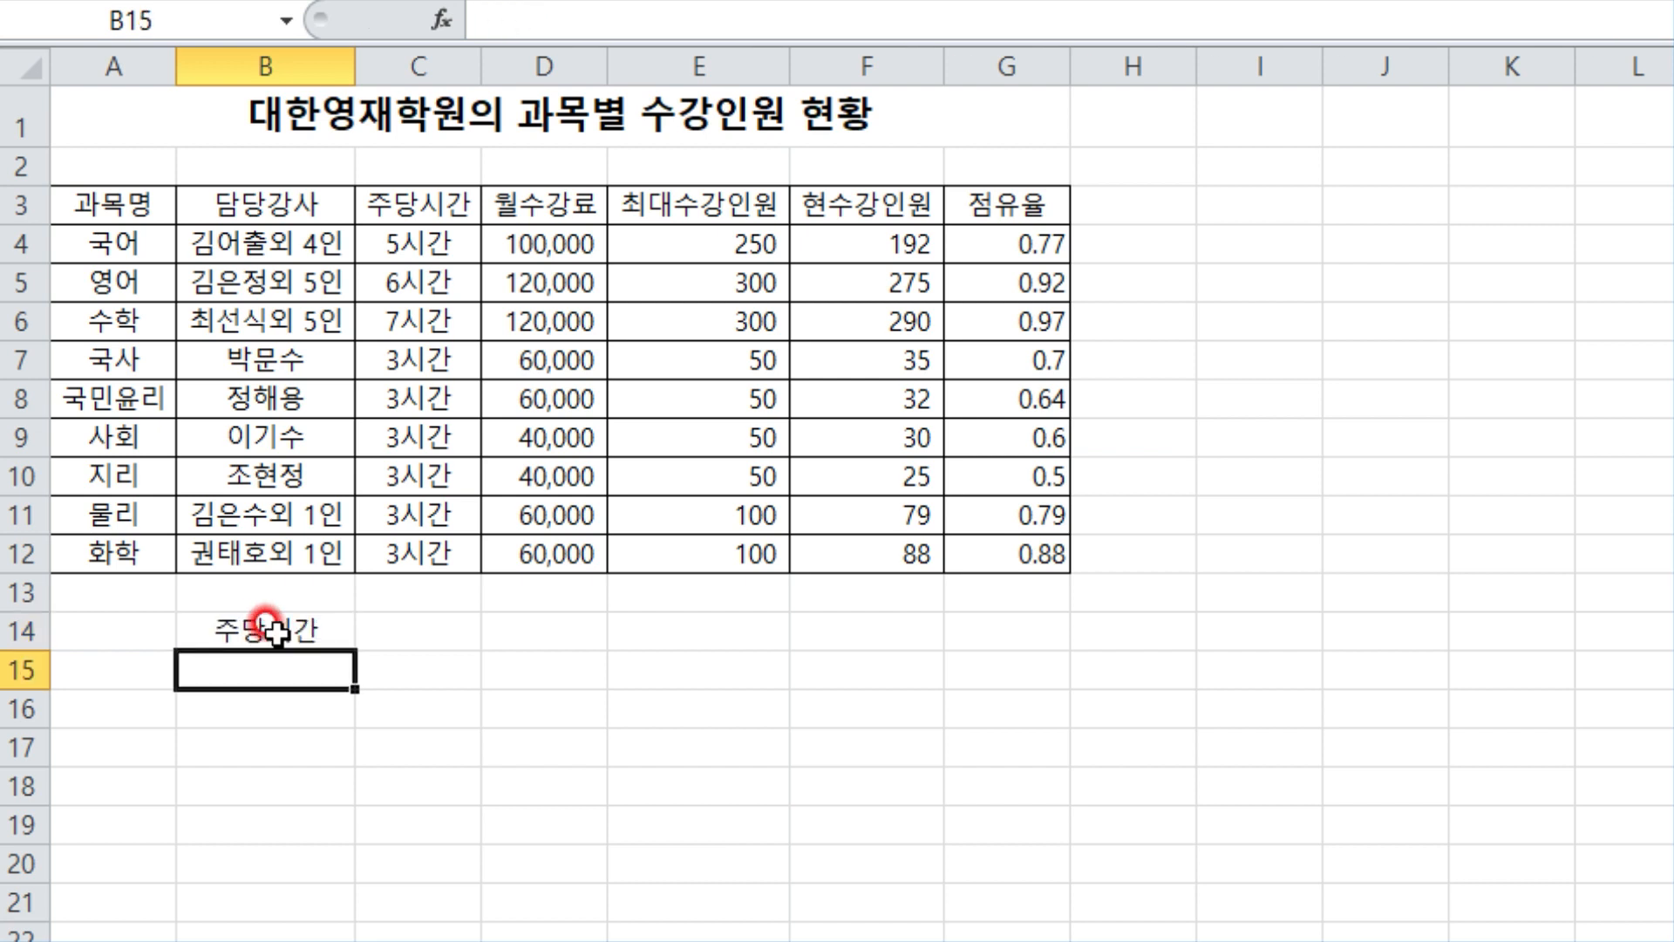
{"action": "type", "text": "3"}
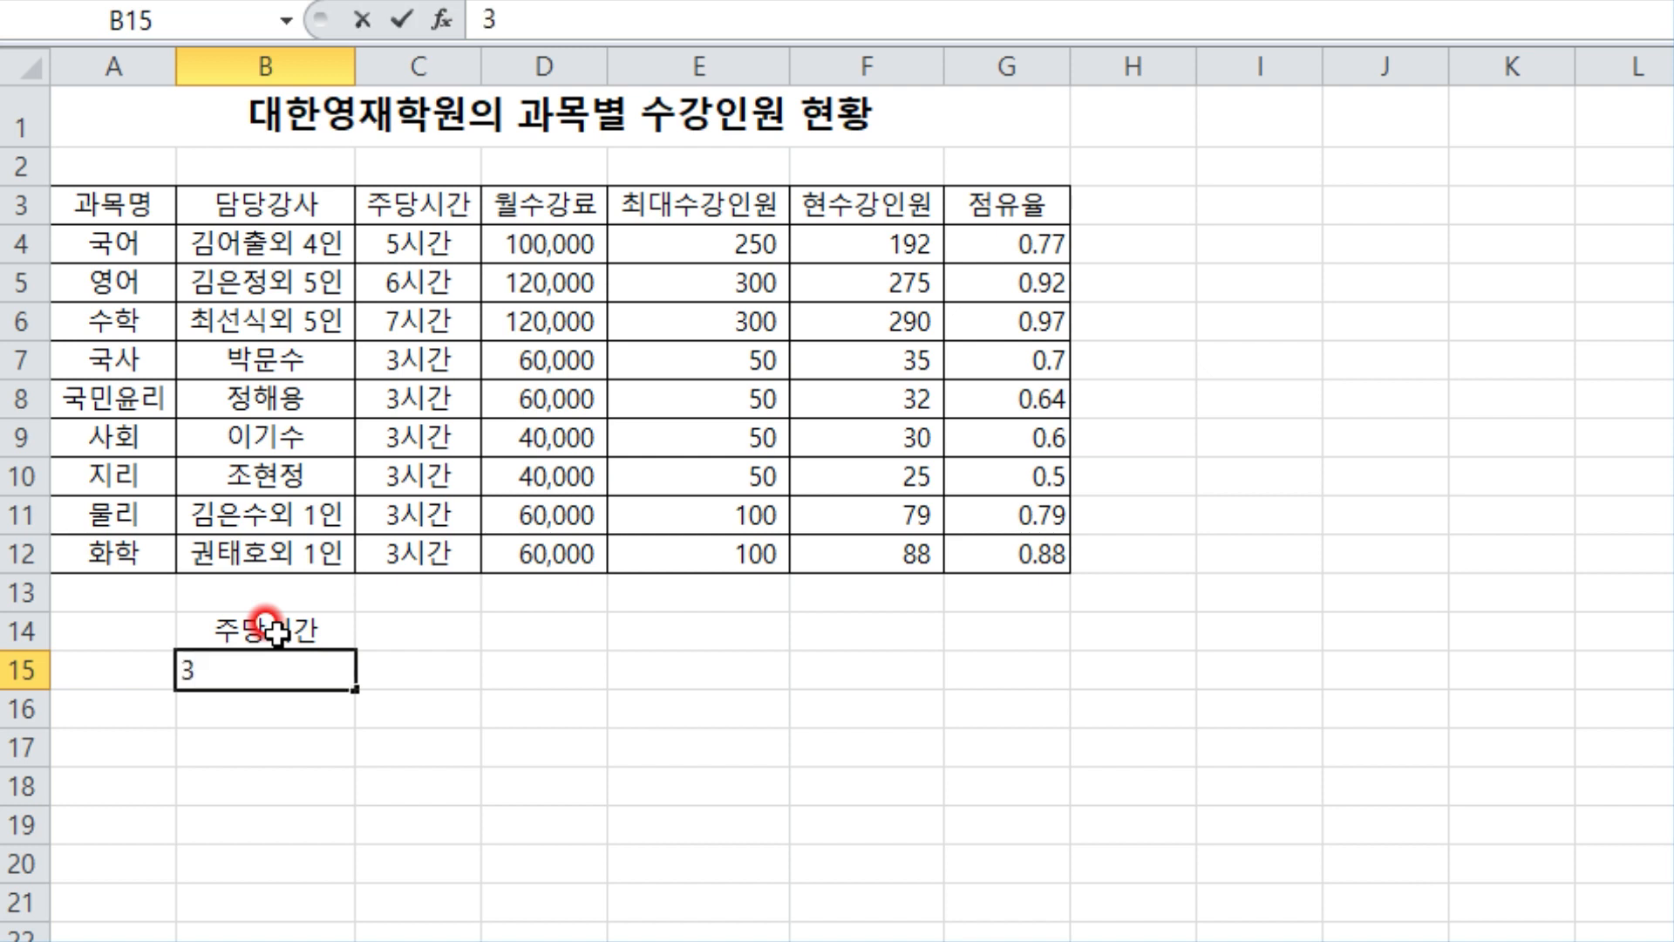
{"action": "type", "text": "시간"}
{"action": "key", "text": "Return"}
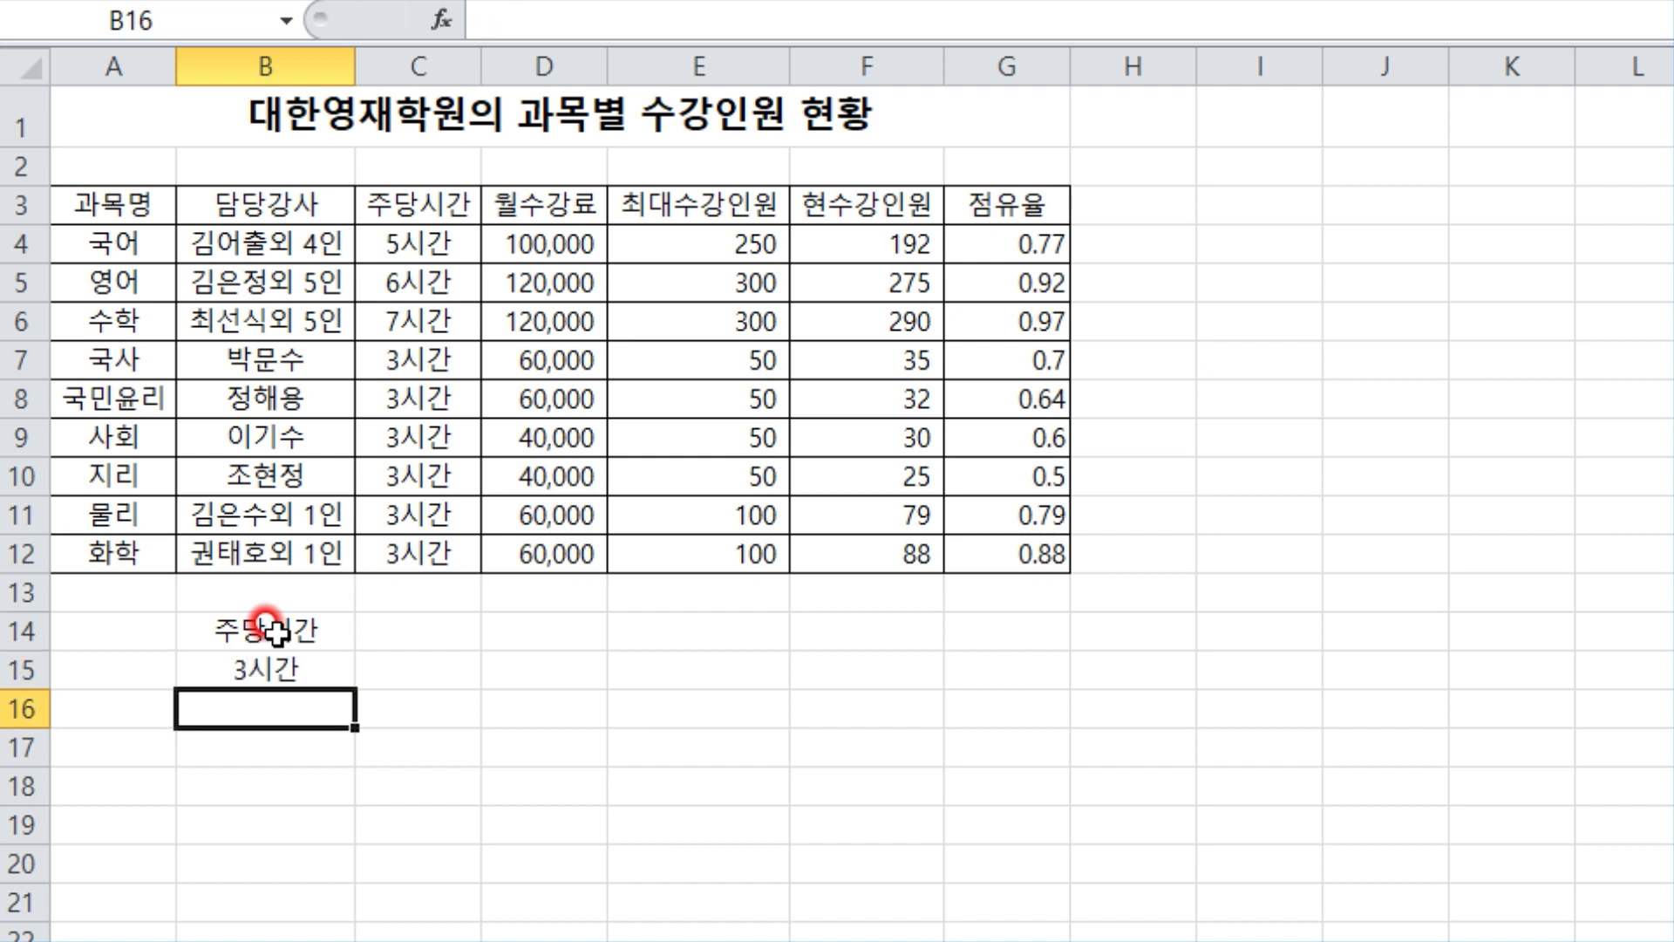
- Add the second filter condition with heading 월수강료 in C14 and value 60000 in C15
{"action": "left_click", "coordinate": [417, 627]}
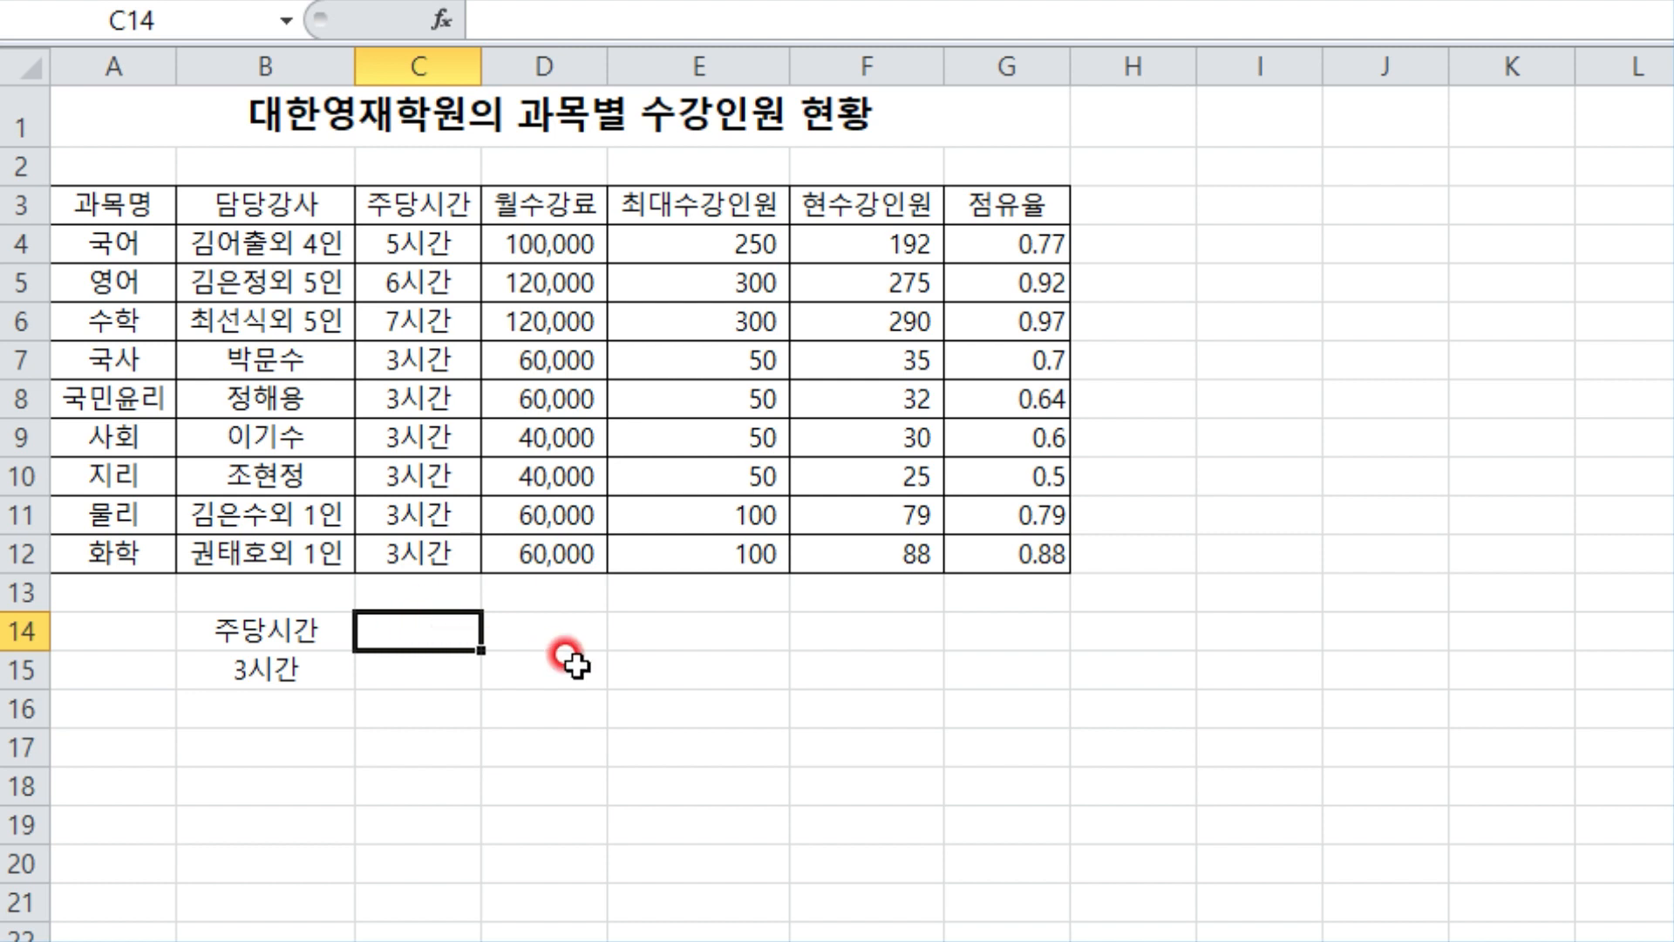
{"action": "type", "text": "월수강료"}
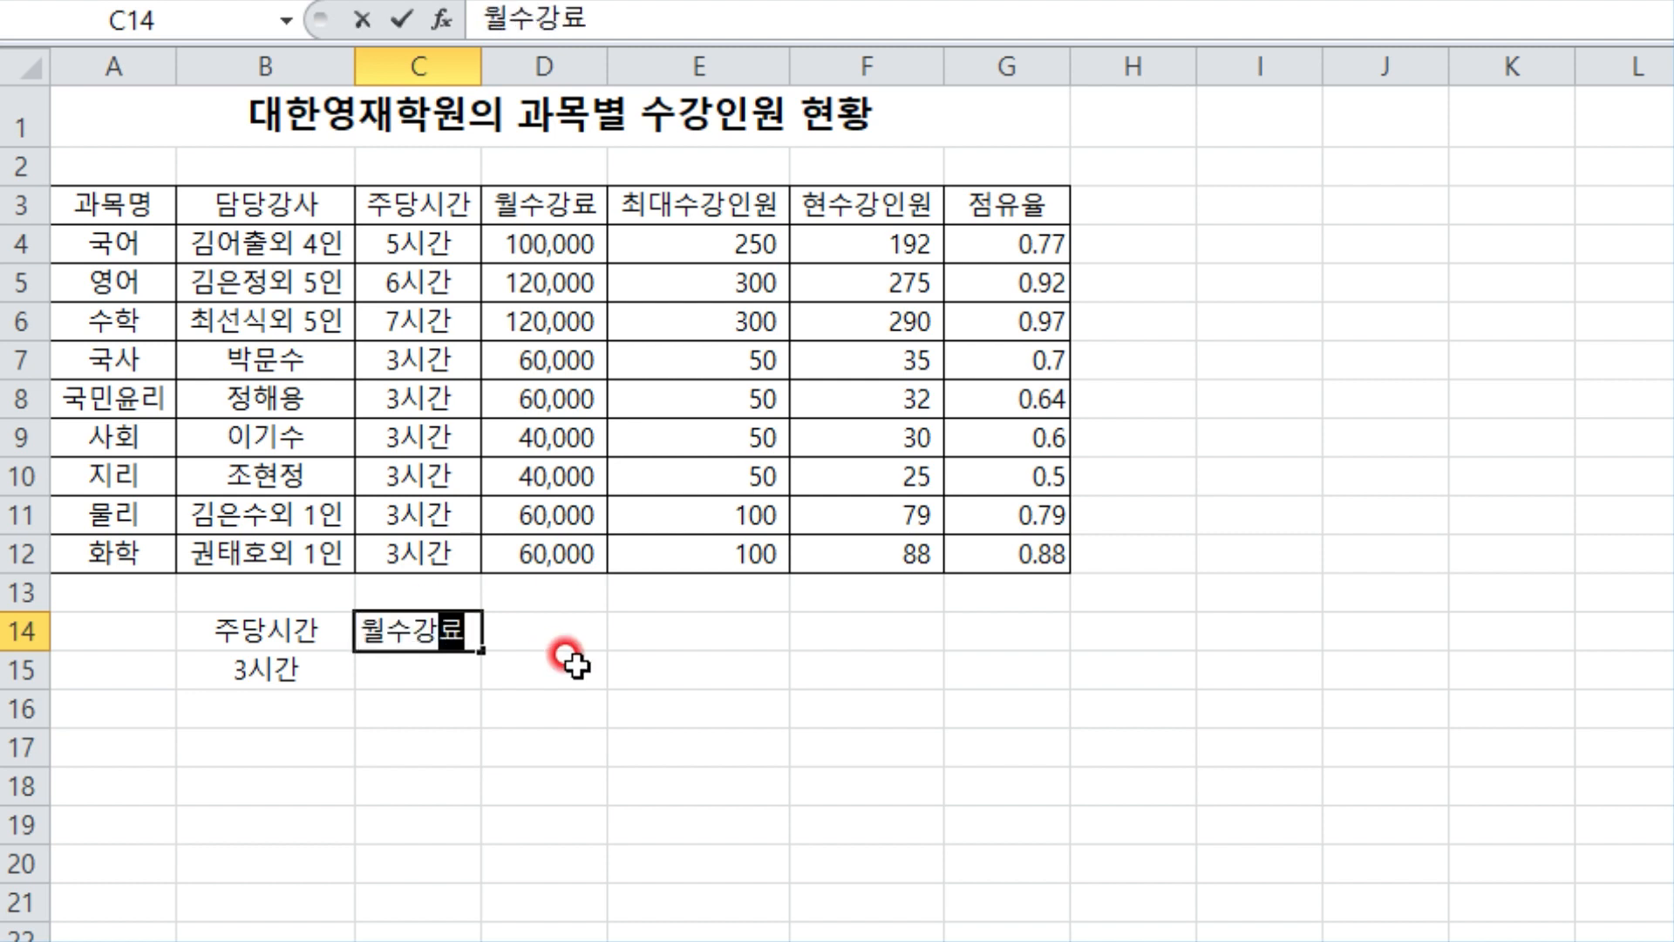
{"action": "key", "text": "Return"}
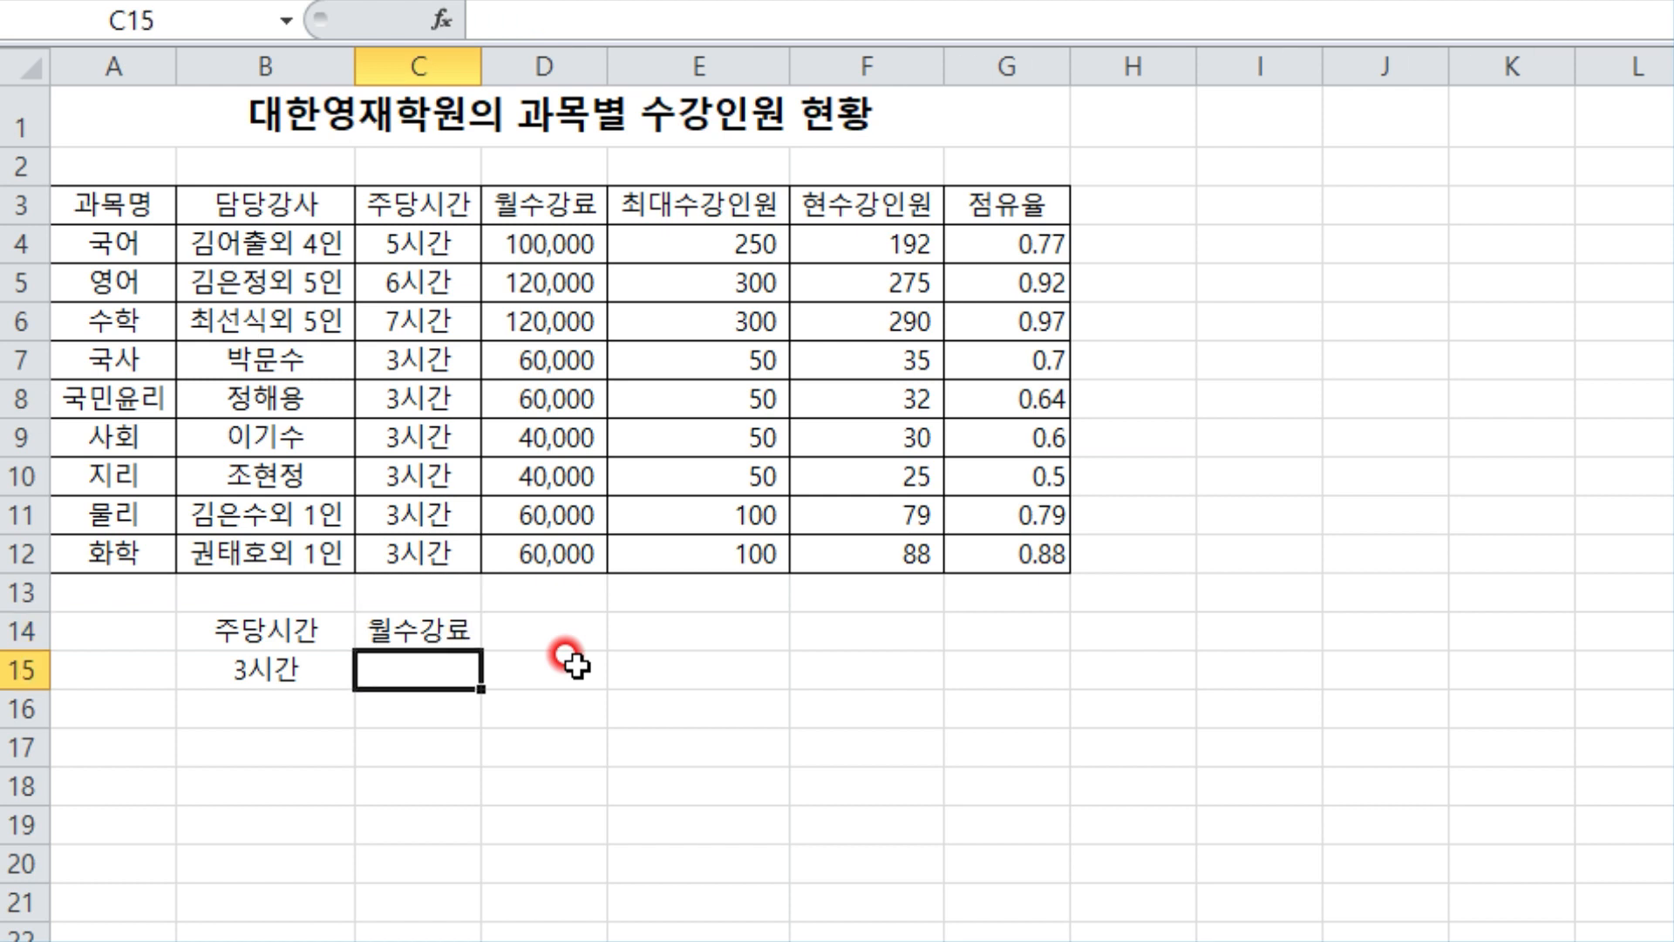
{"action": "type", "text": "6"}
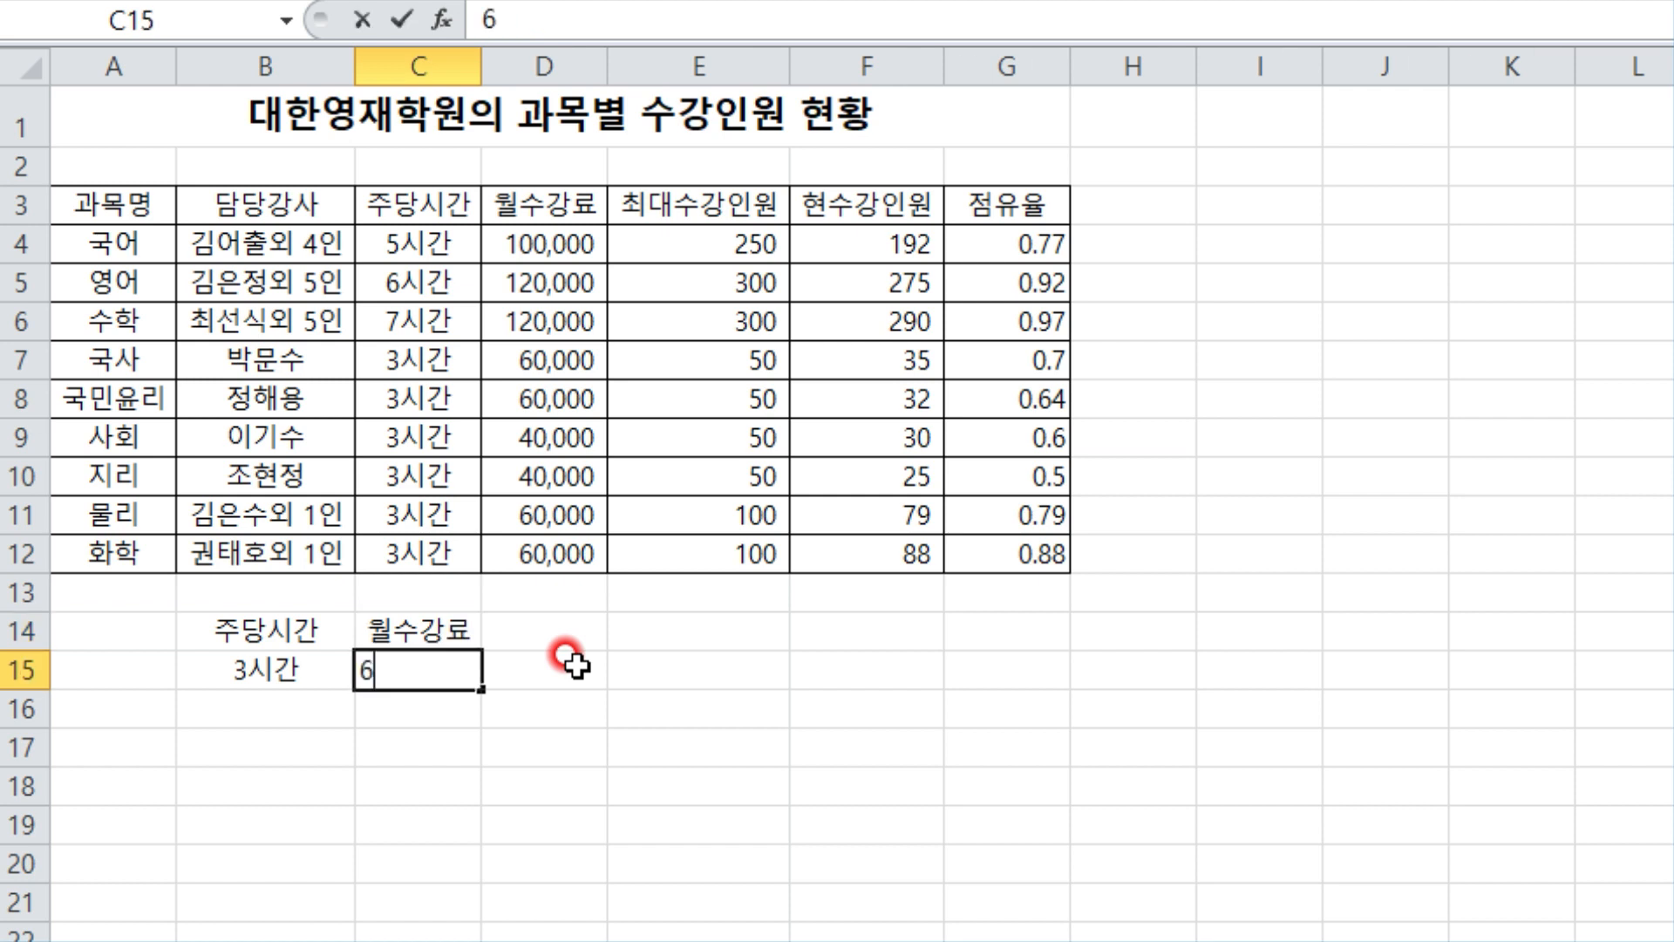
{"action": "type", "text": "0000"}
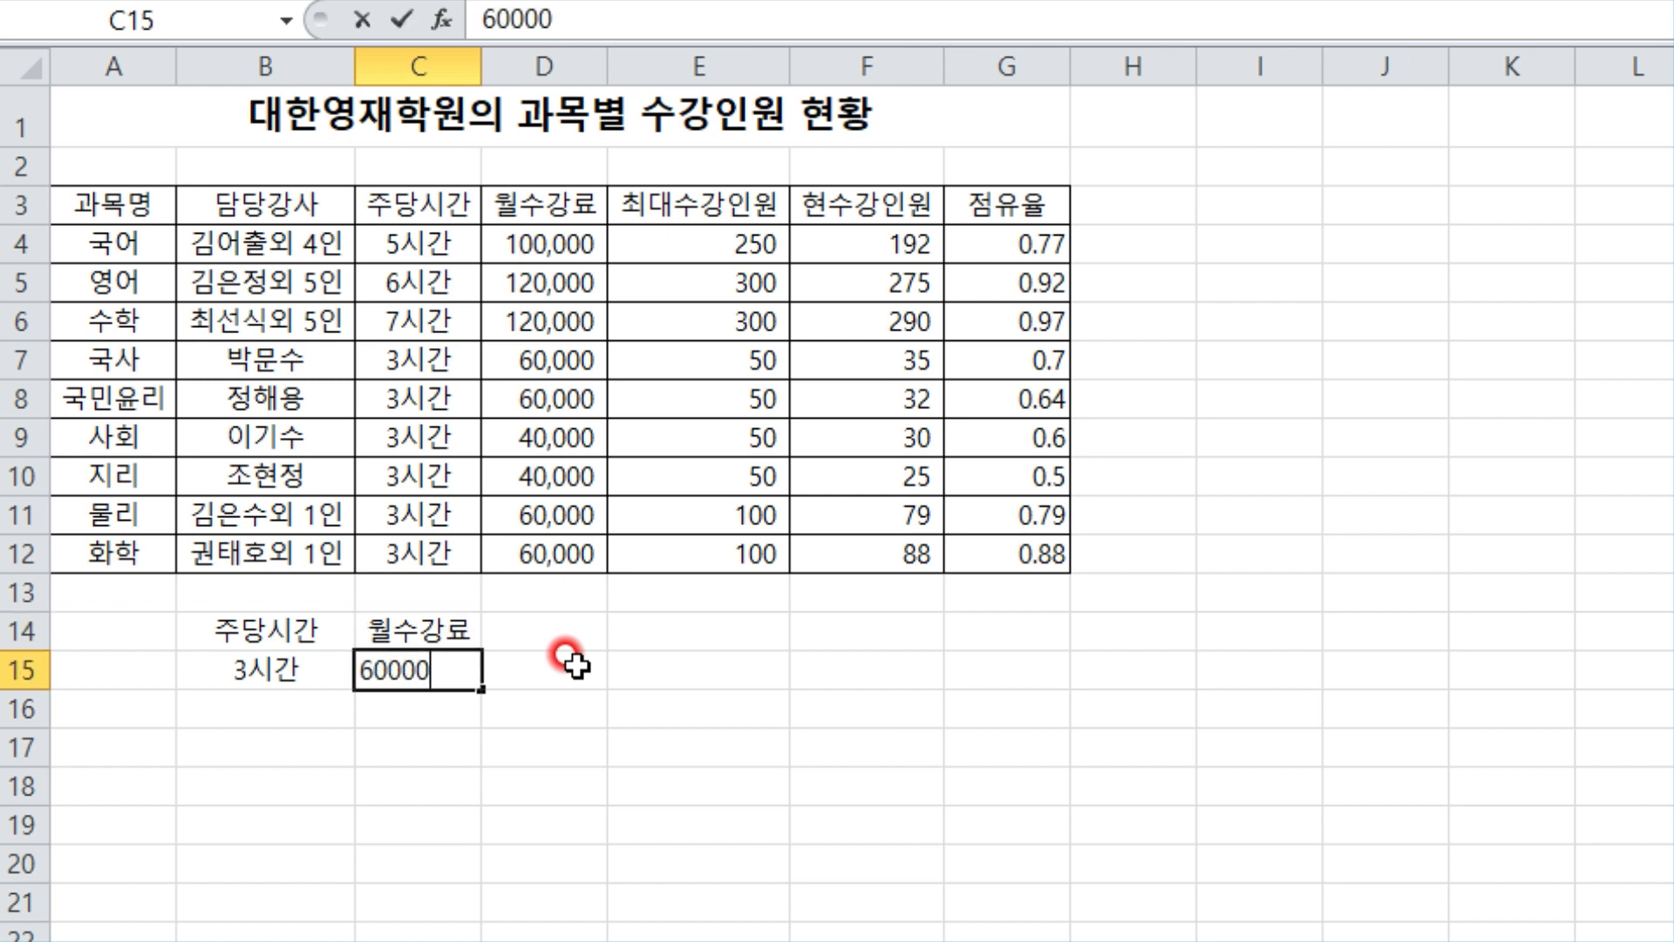
{"action": "key", "text": "Return"}
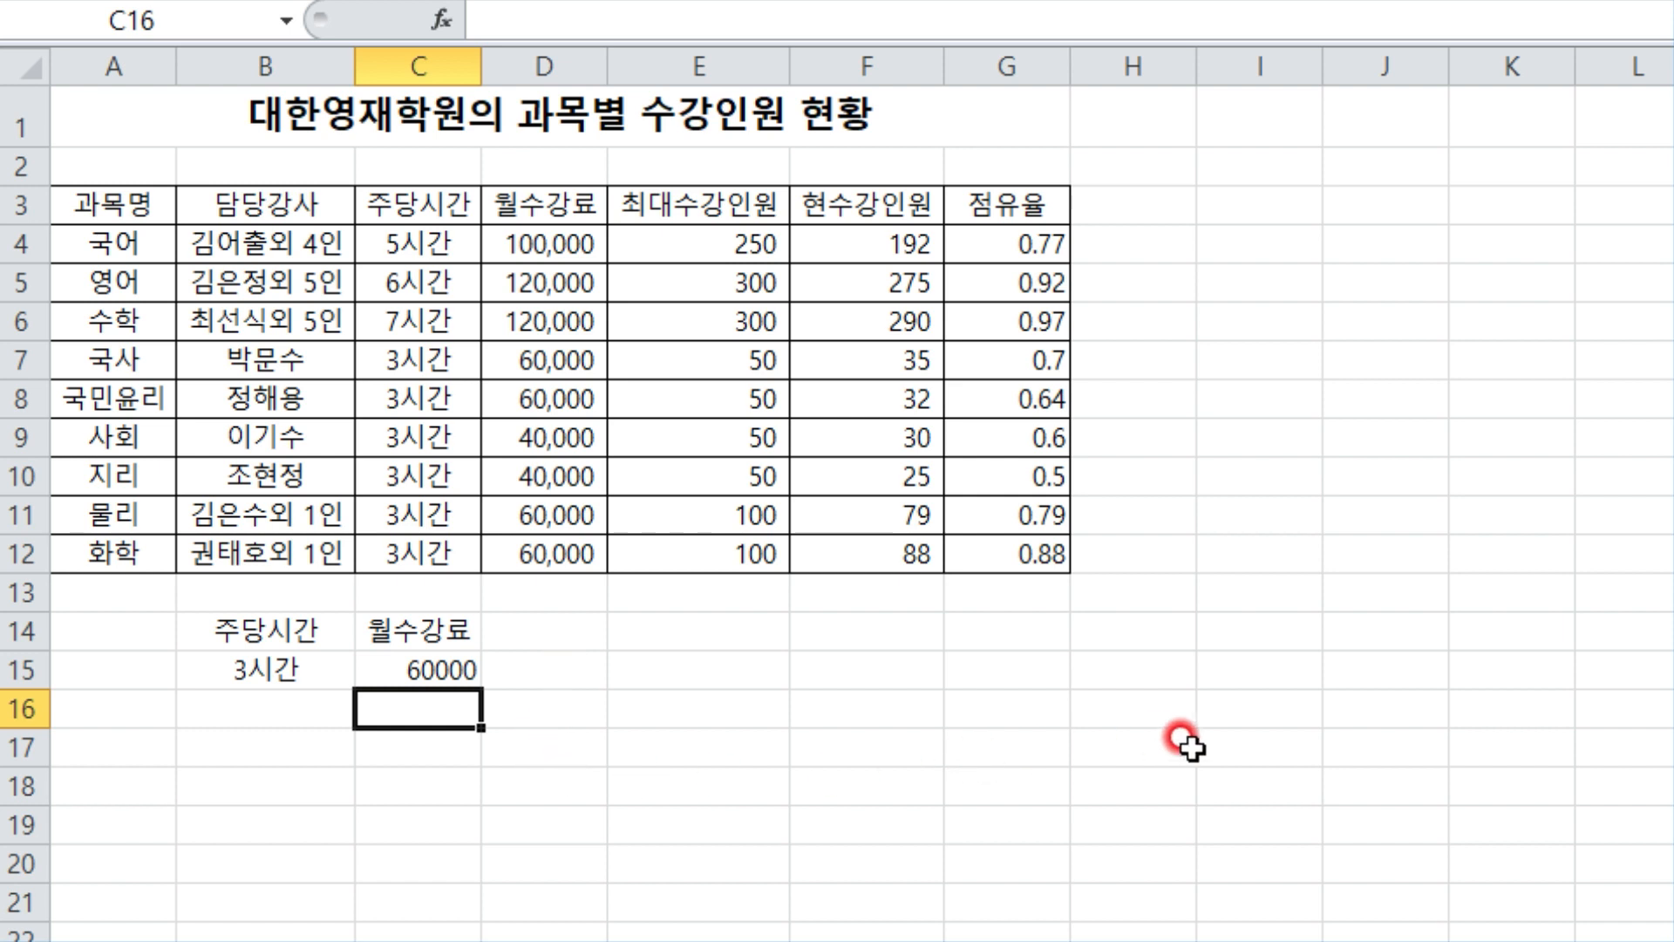
{"action": "left_click", "coordinate": [1362, 730]}
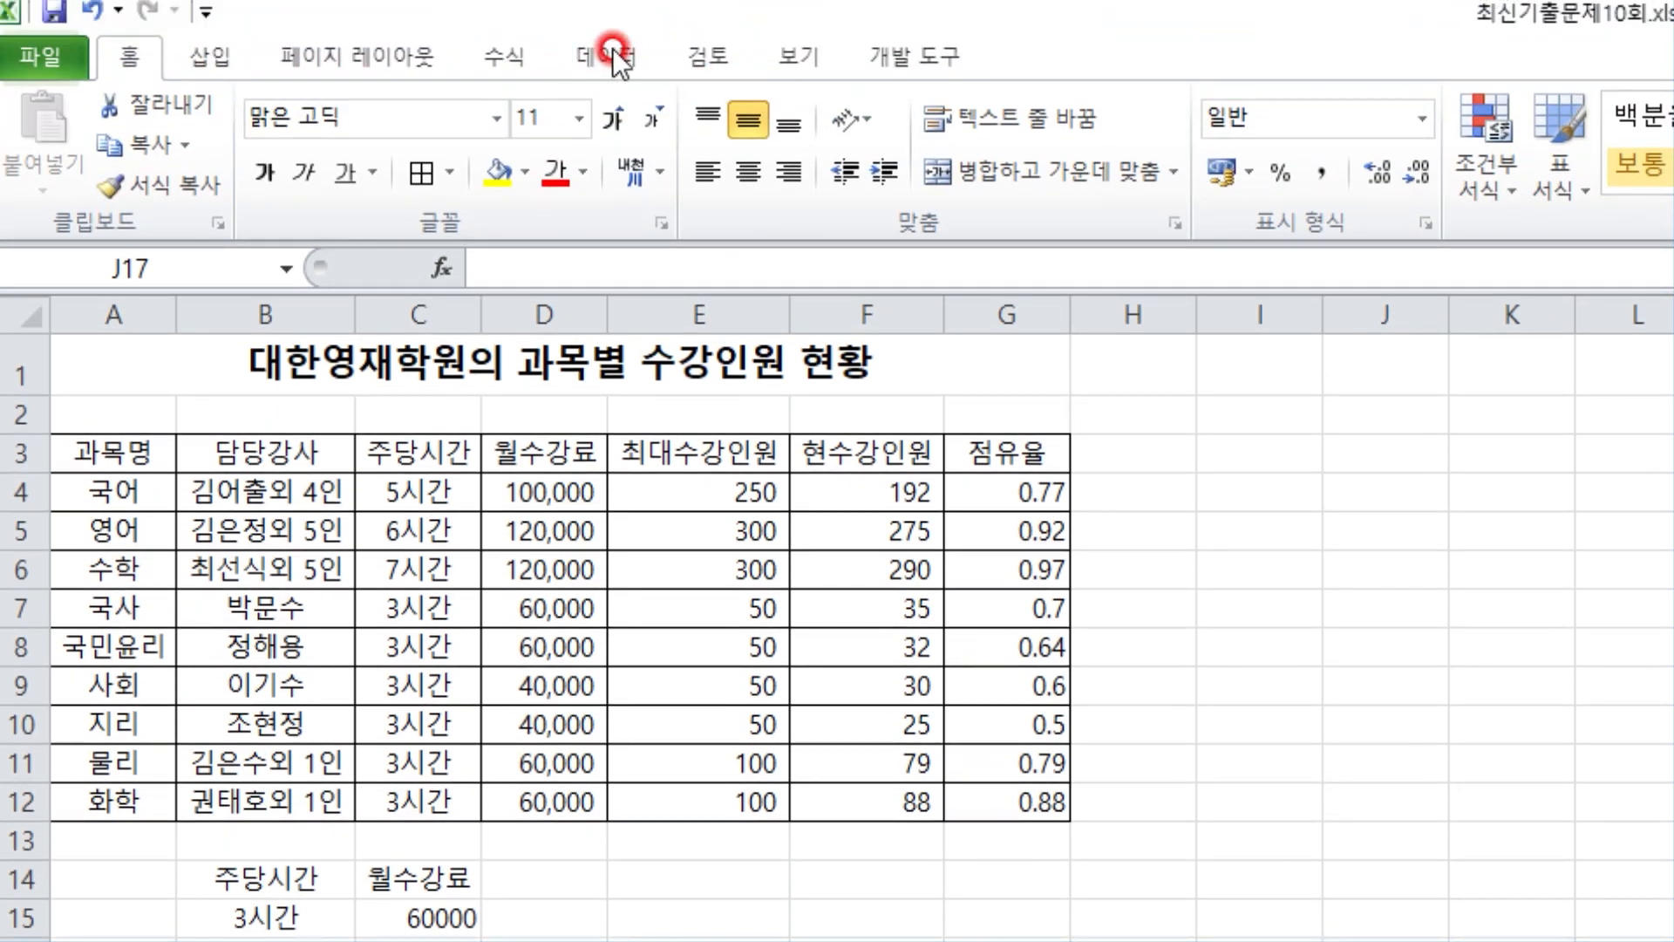
- Start an Advanced Filter that copies to another location, with A3:G12 as its list range
{"action": "left_click", "coordinate": [612, 53]}
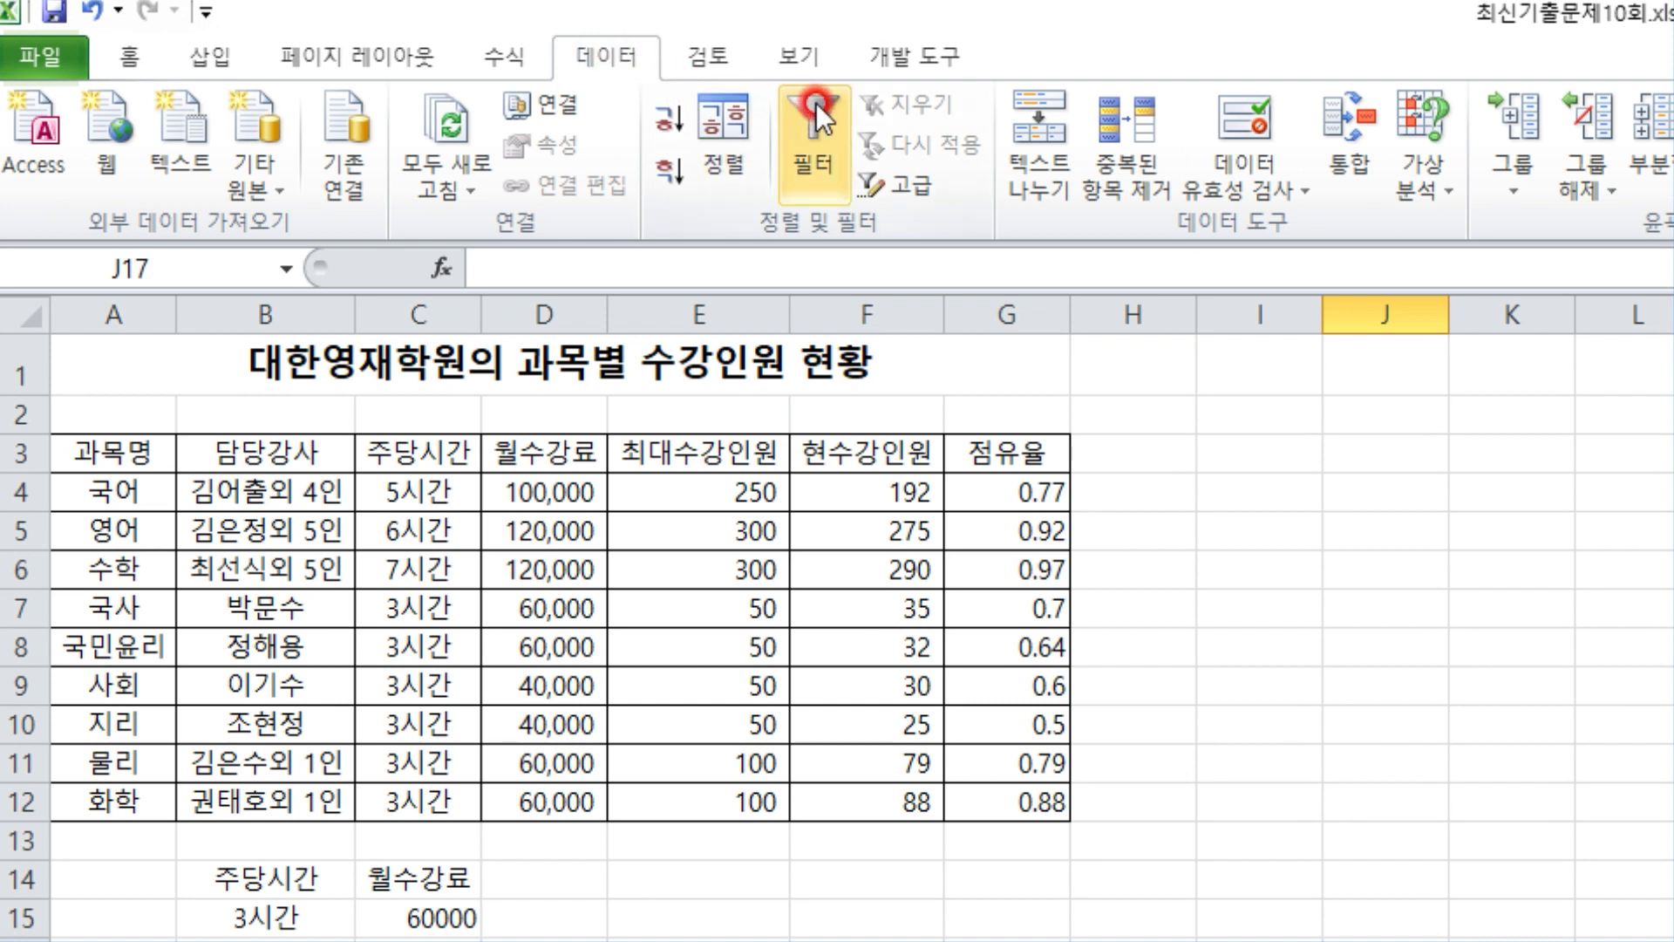
{"action": "left_click", "coordinate": [903, 173]}
{"action": "left_click_drag", "start_coordinate": [998, 561], "coordinate": [1193, 415]}
{"action": "left_click", "coordinate": [1171, 520]}
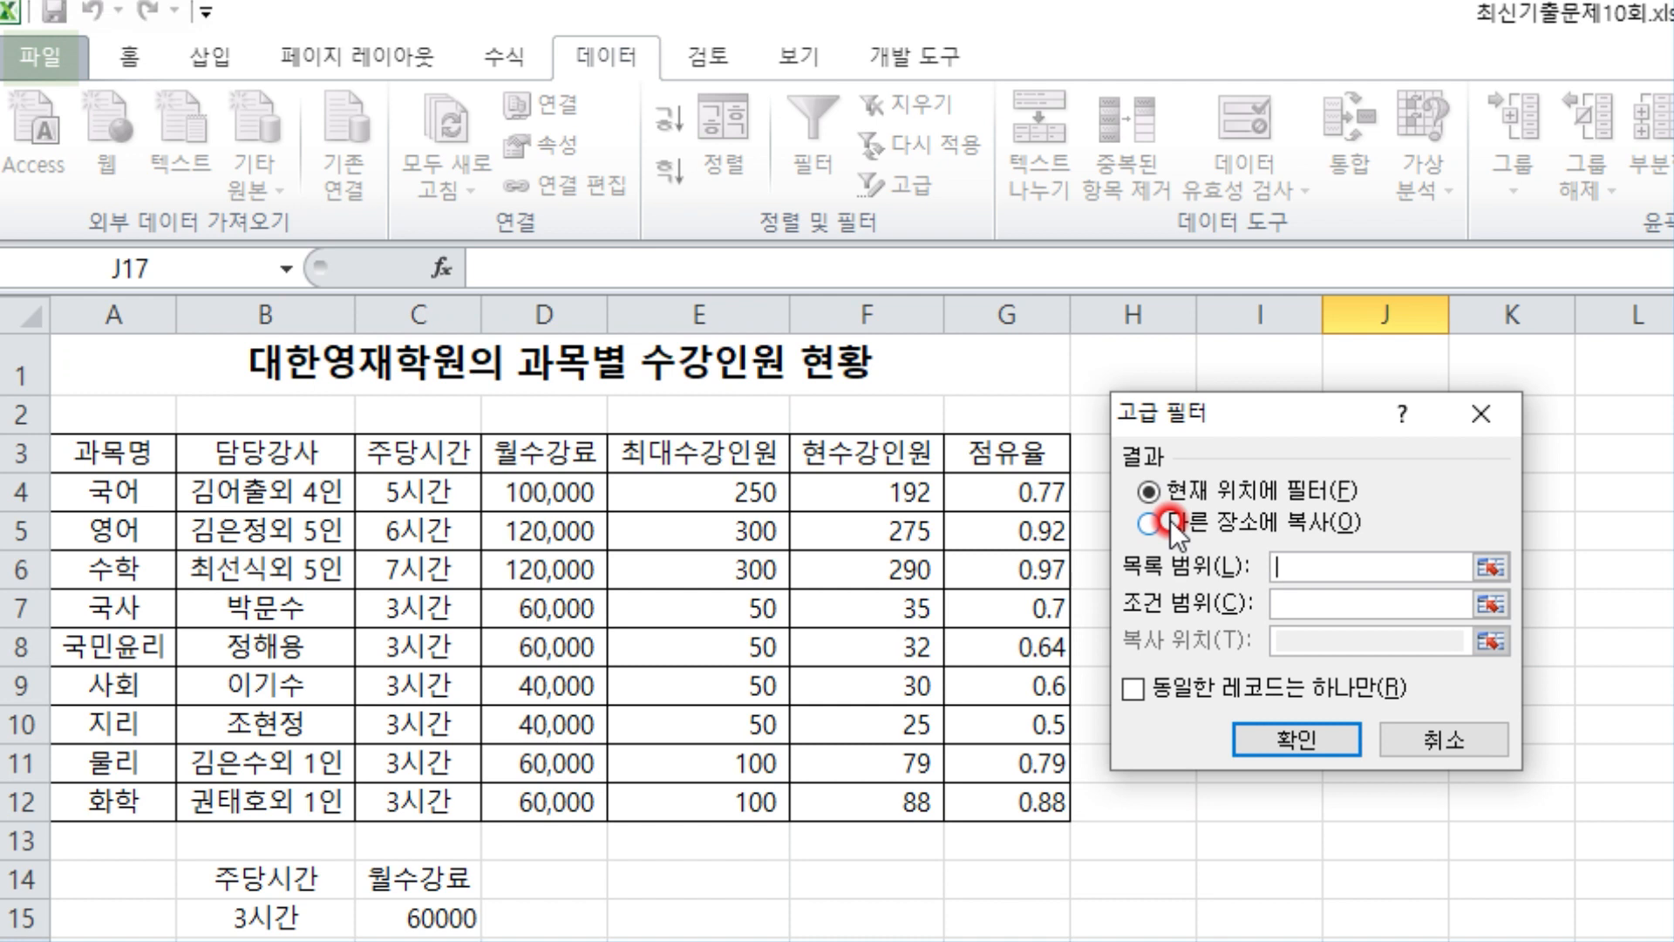
{"action": "left_click", "coordinate": [1320, 576]}
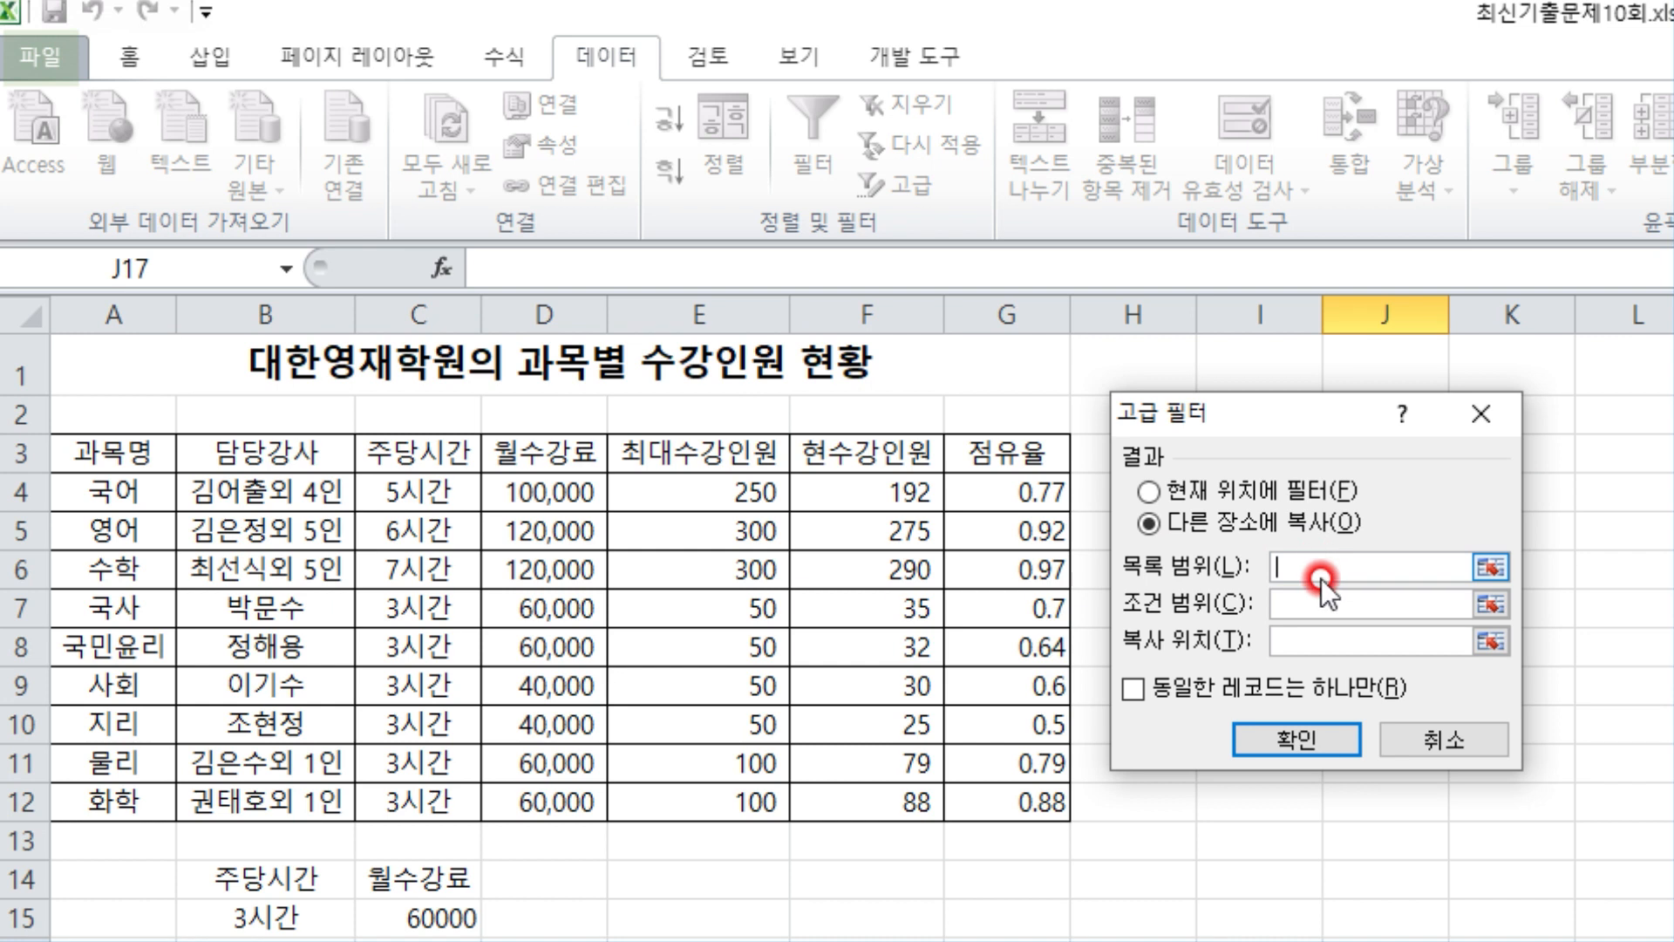
{"action": "left_click_drag", "start_coordinate": [82, 454], "coordinate": [964, 796]}
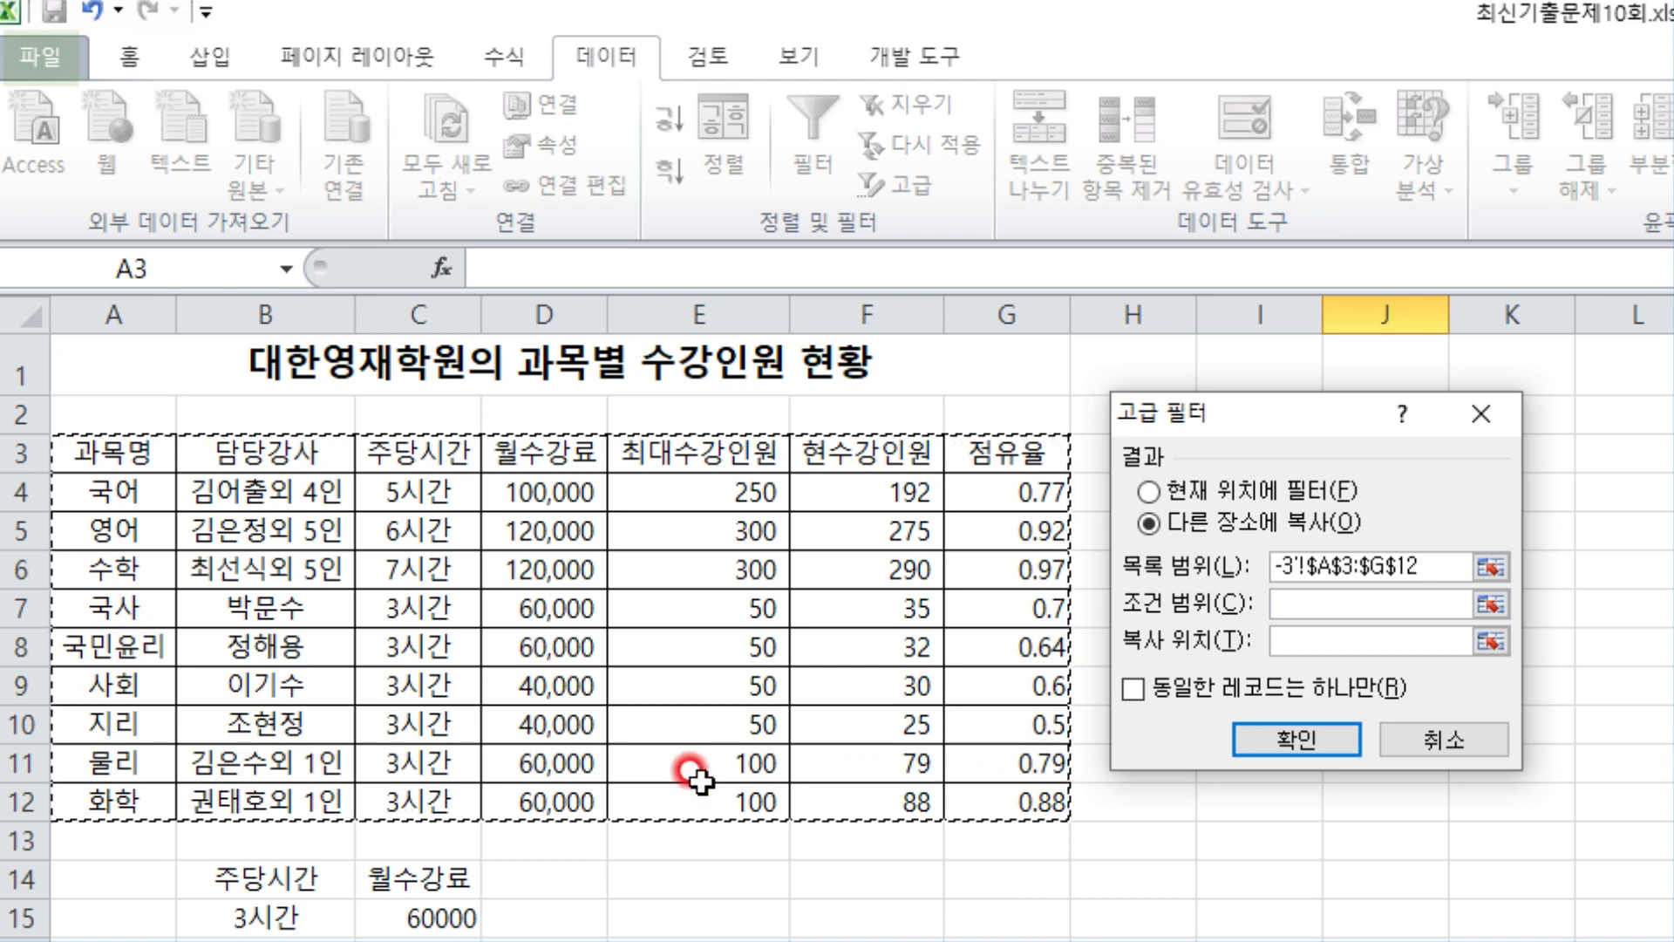
- Set the advanced filter's criteria range to B14:C15 on the 기본작업-3 sheet
{"action": "scroll", "coordinate": [693, 772], "scroll_direction": "down", "scroll_amount": 2}
{"action": "left_click", "coordinate": [1332, 602]}
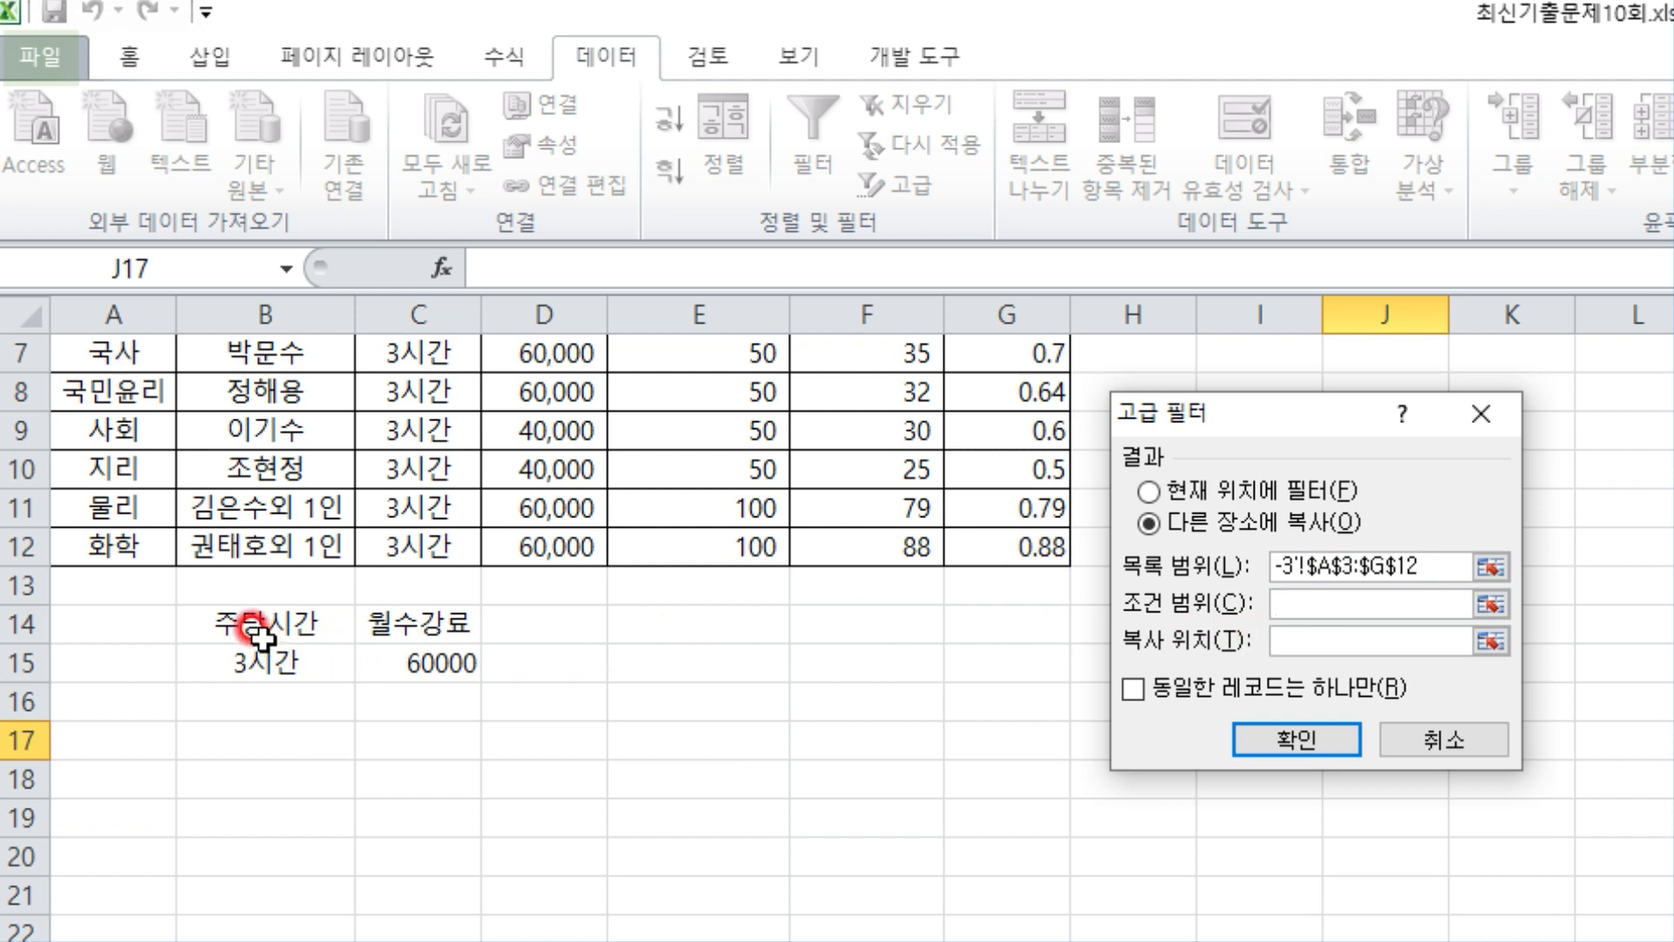
{"action": "left_click_drag", "start_coordinate": [244, 632], "coordinate": [384, 646]}
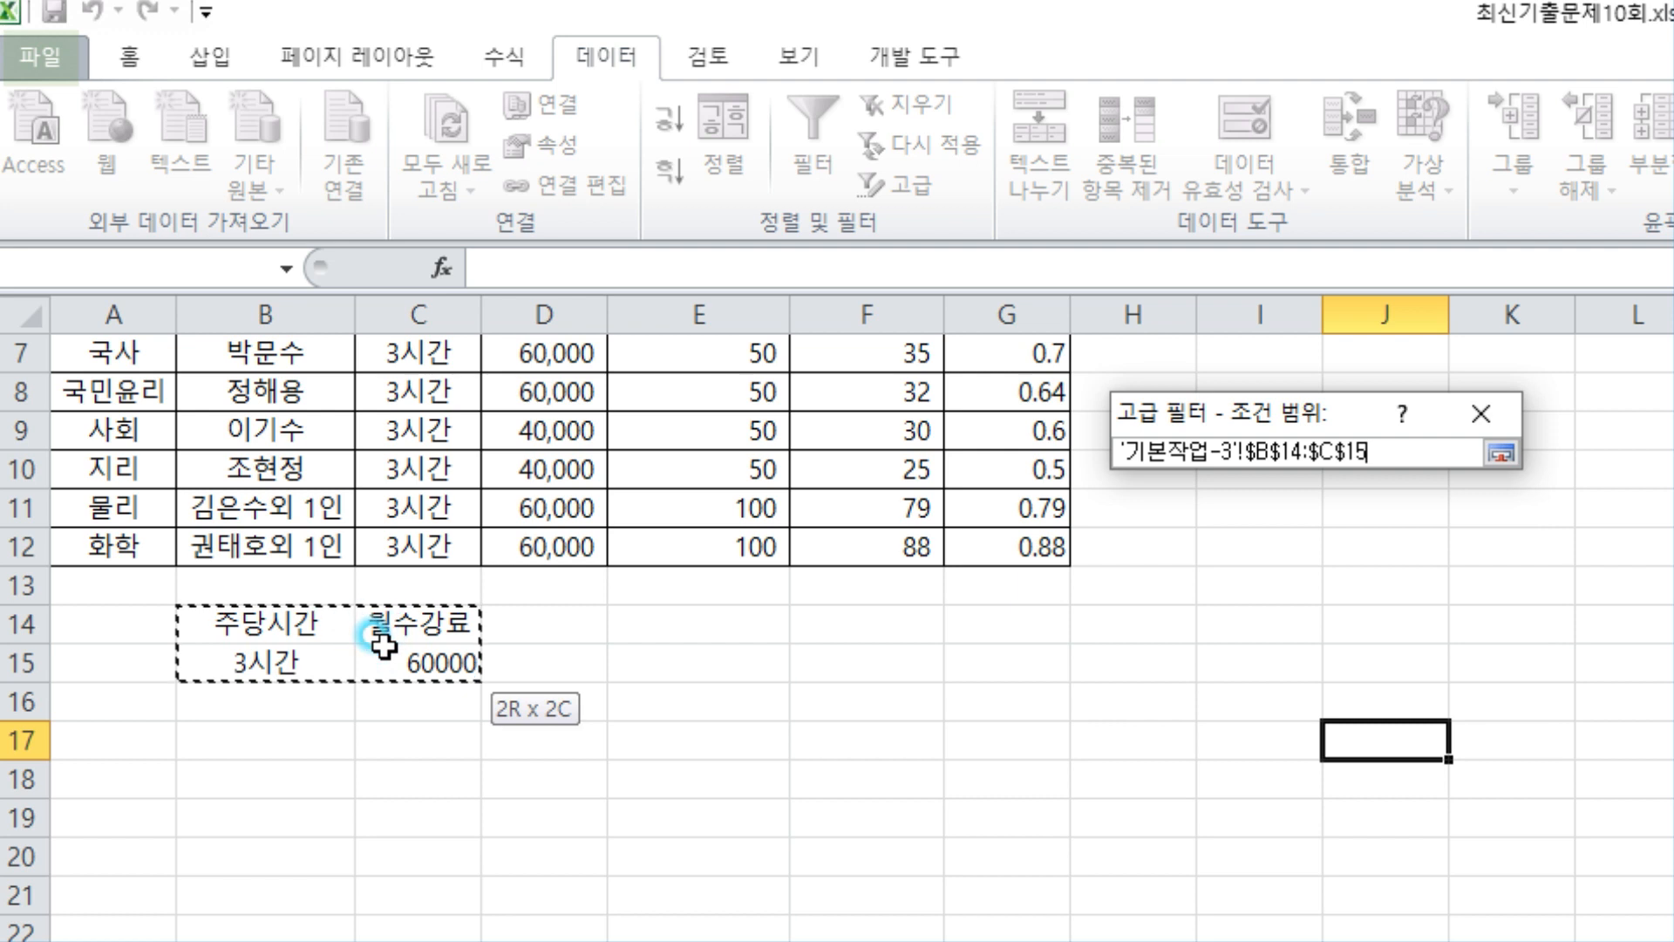
{"action": "left_click_drag", "start_coordinate": [384, 646], "coordinate": [384, 641]}
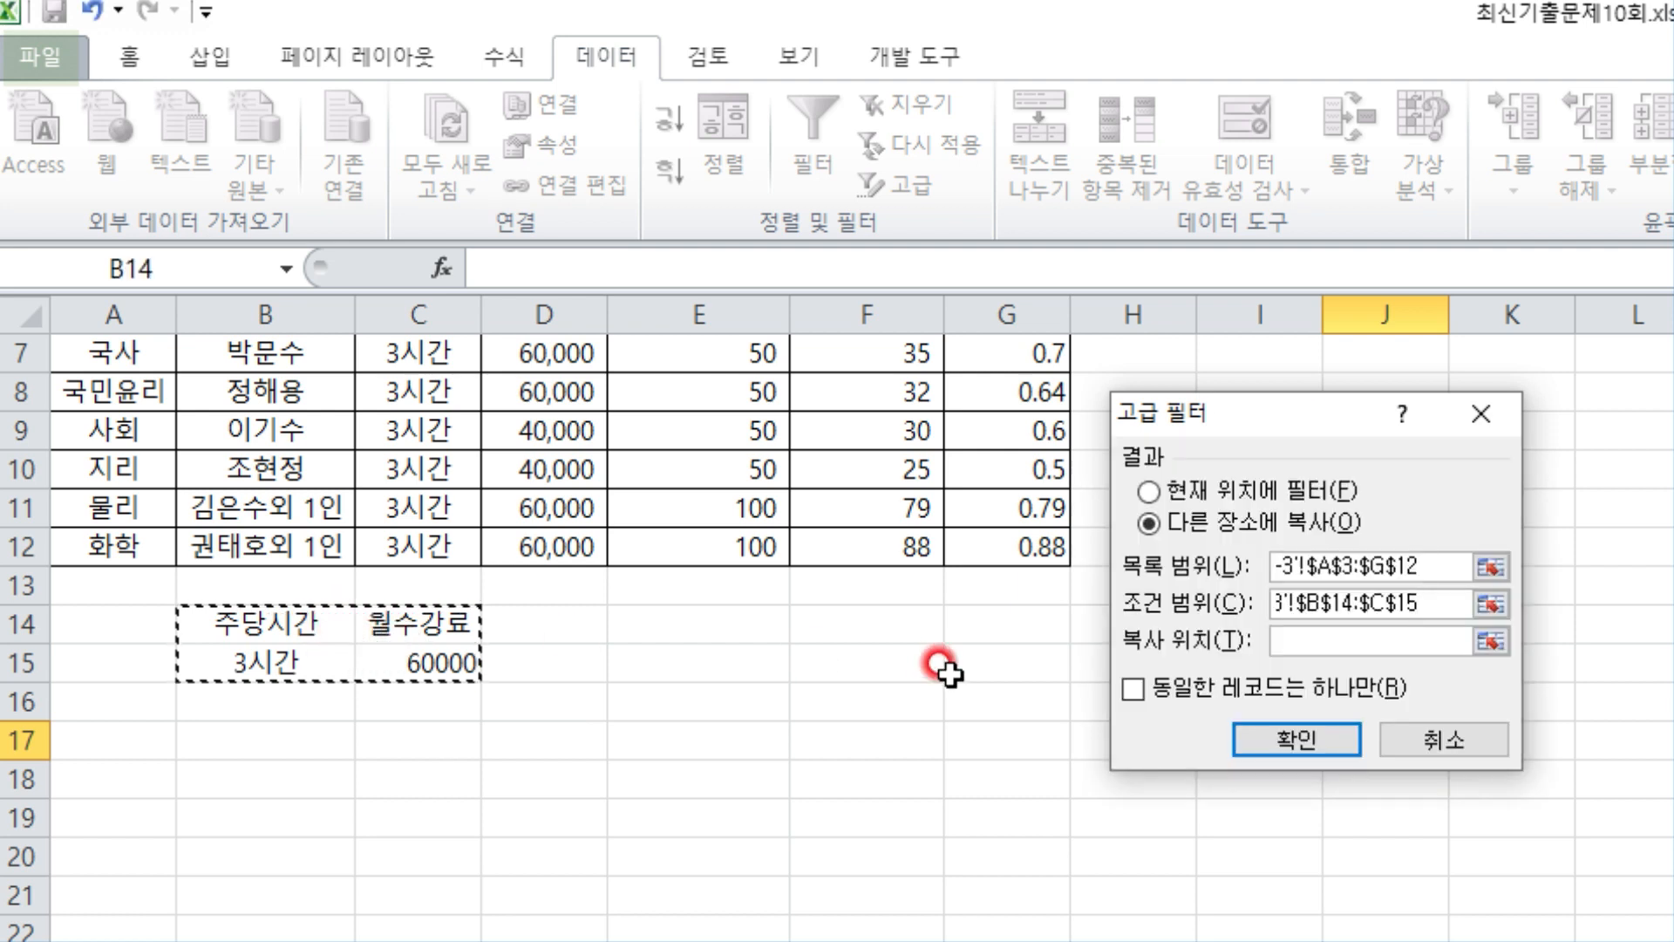
- Set the filter's copy location to A18 and run the advanced filter
{"action": "left_click", "coordinate": [1360, 640]}
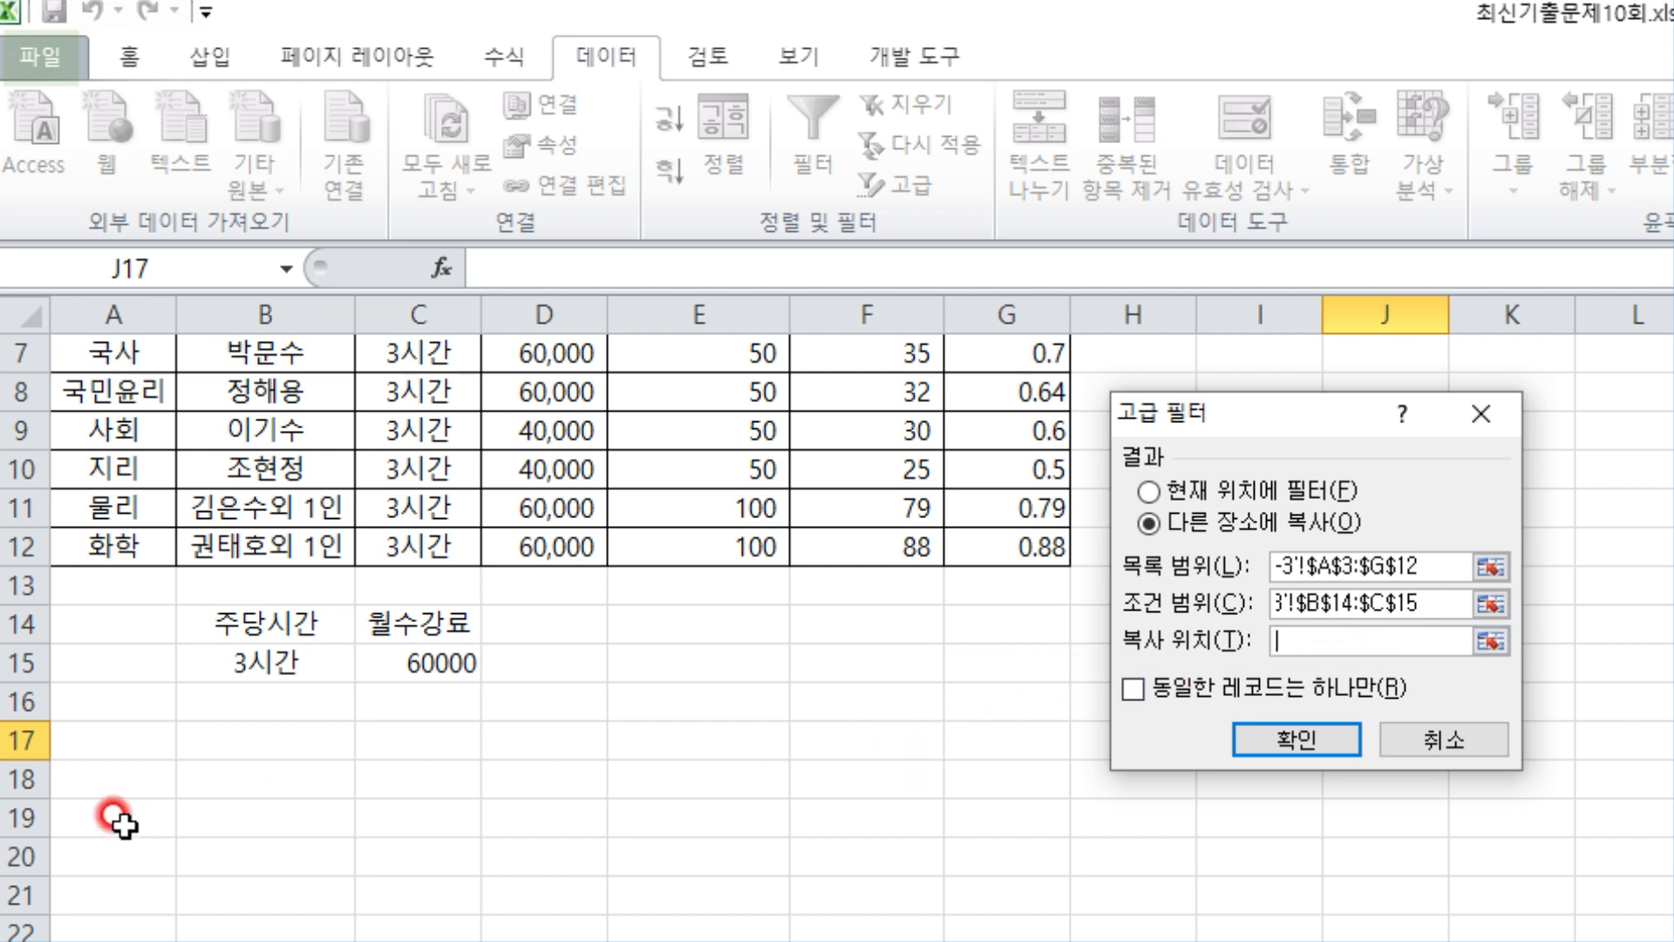
{"action": "left_click", "coordinate": [112, 777]}
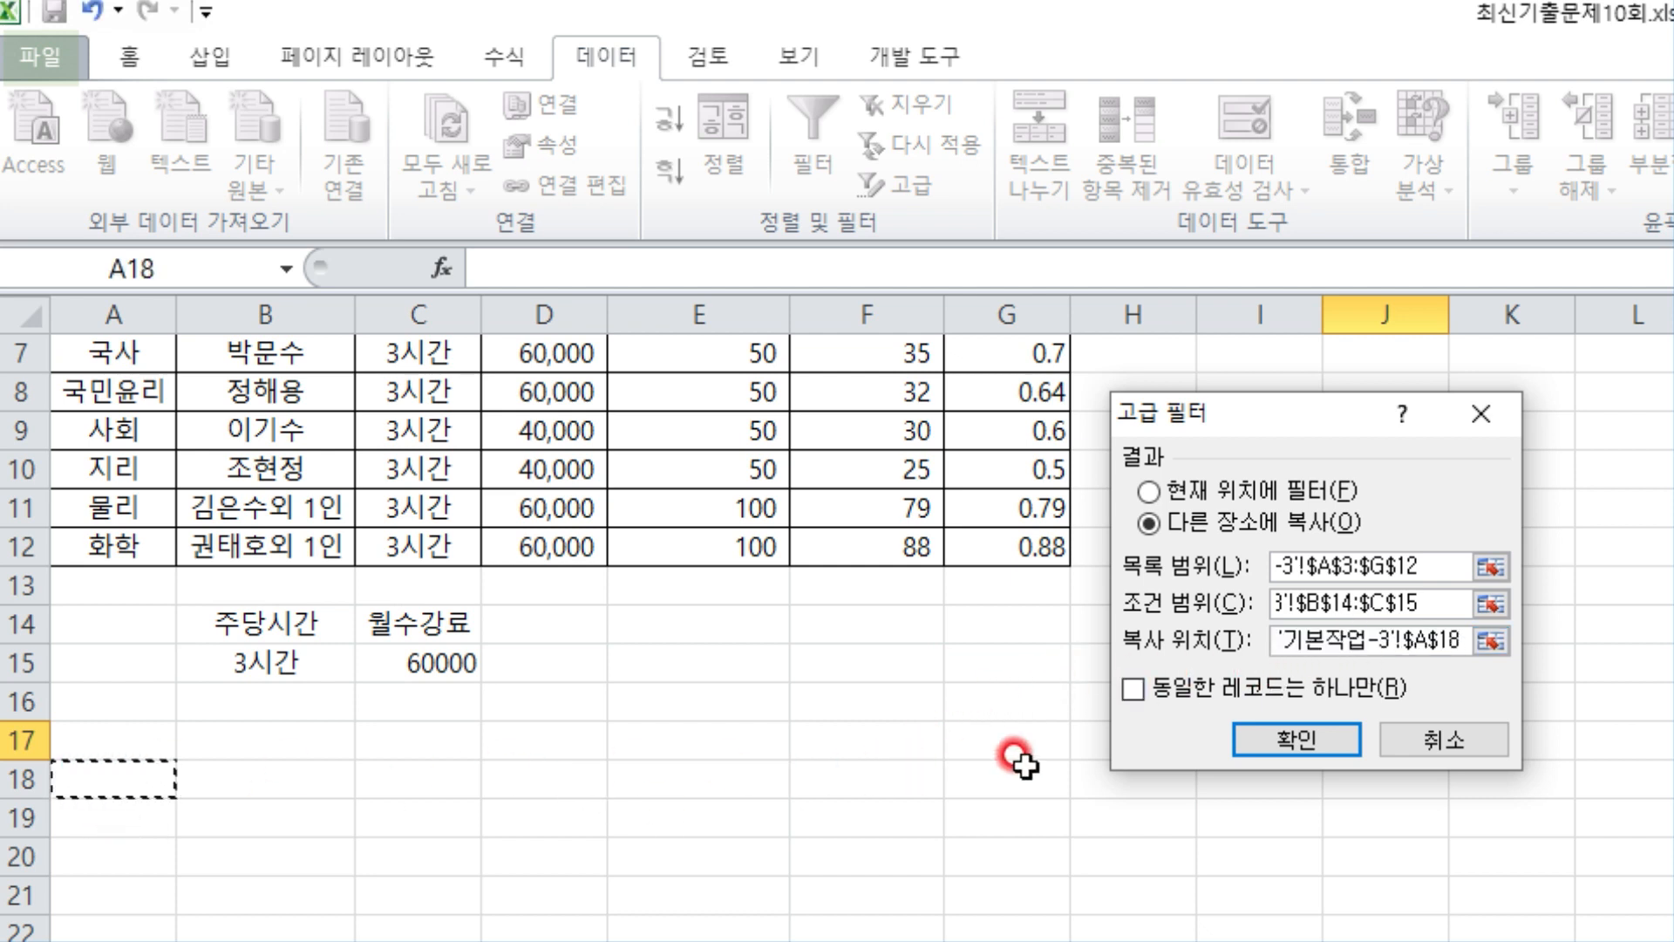
{"action": "scroll", "coordinate": [654, 774], "scroll_direction": "down", "scroll_amount": 1}
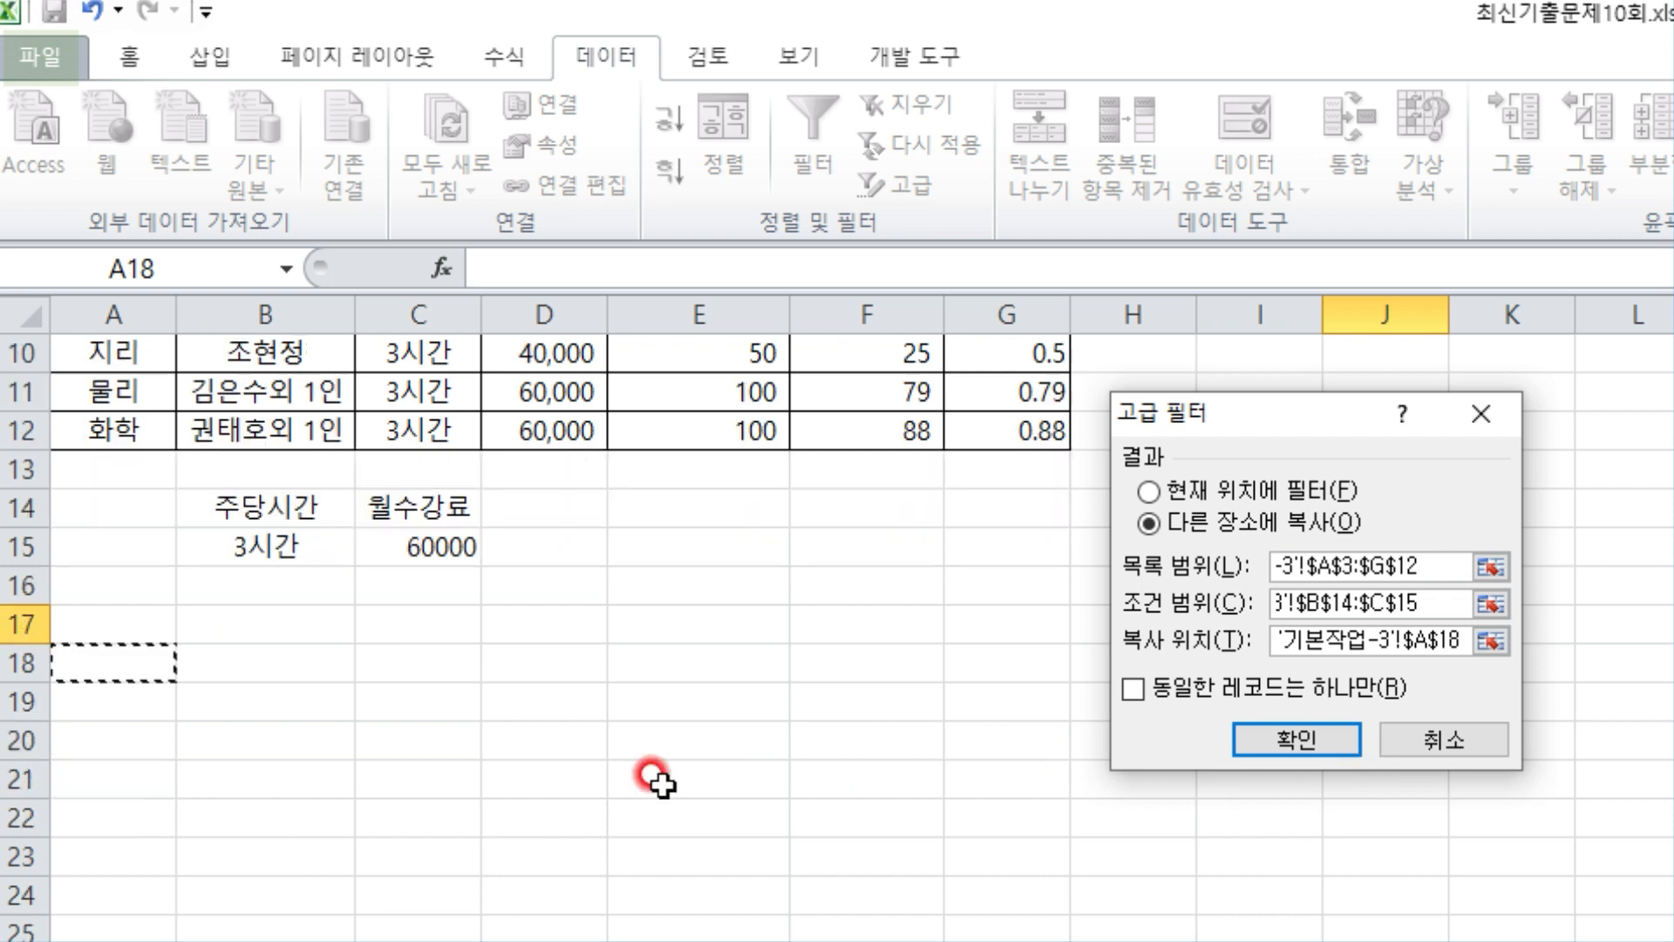
{"action": "left_click", "coordinate": [1238, 748]}
{"action": "left_click", "coordinate": [1238, 830]}
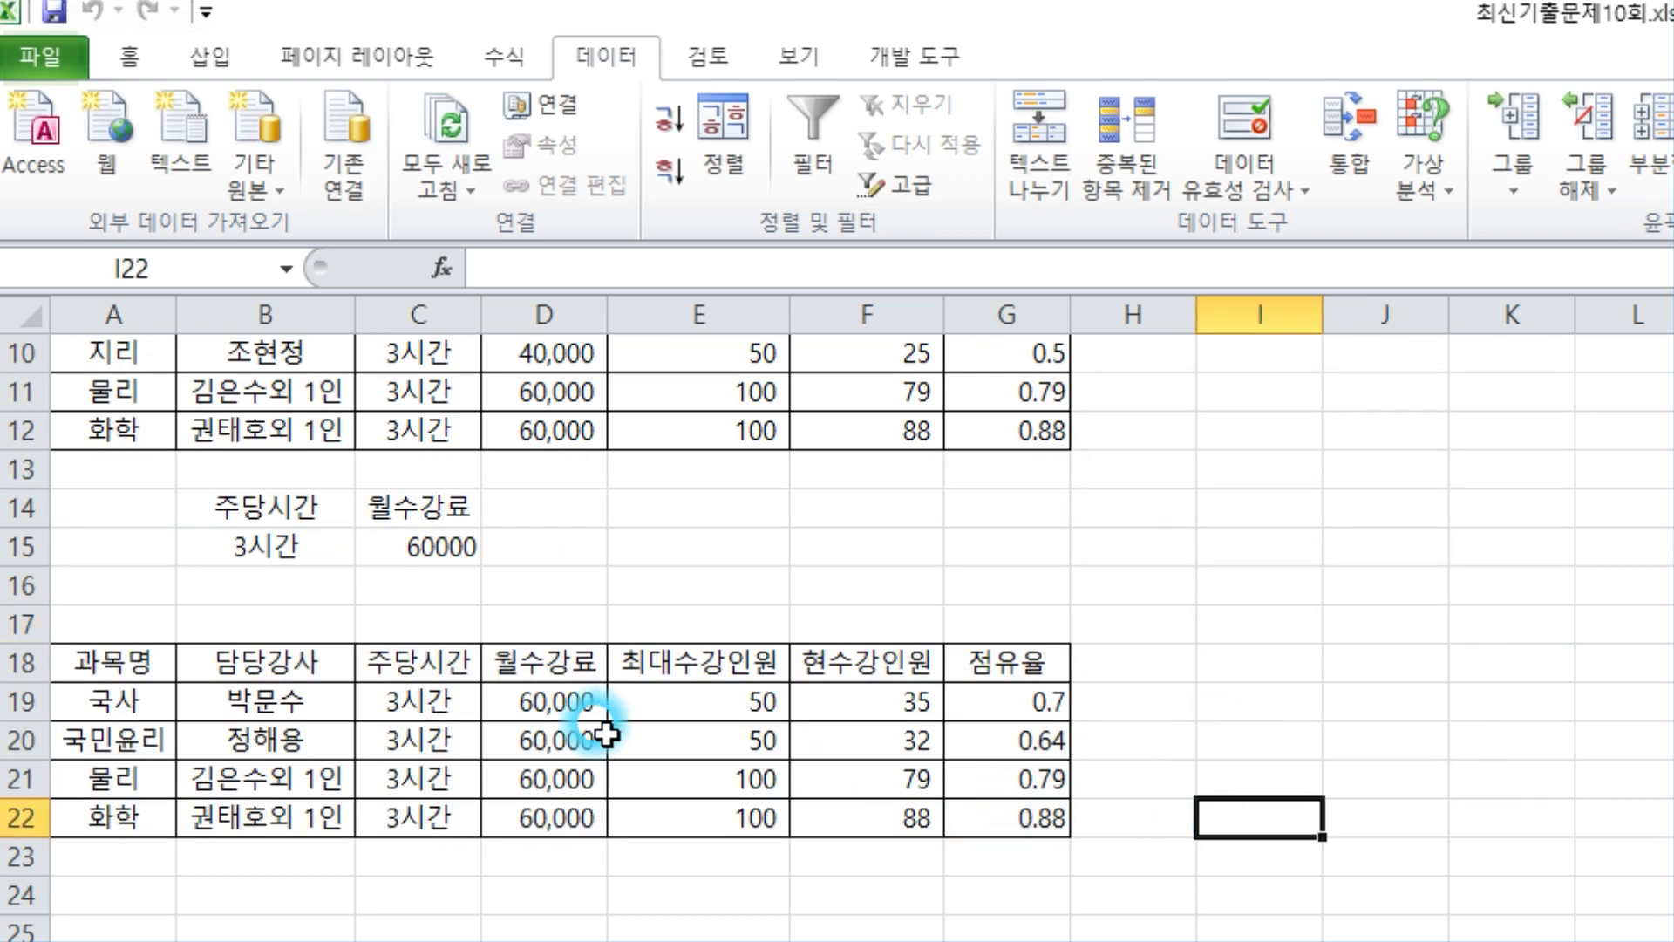
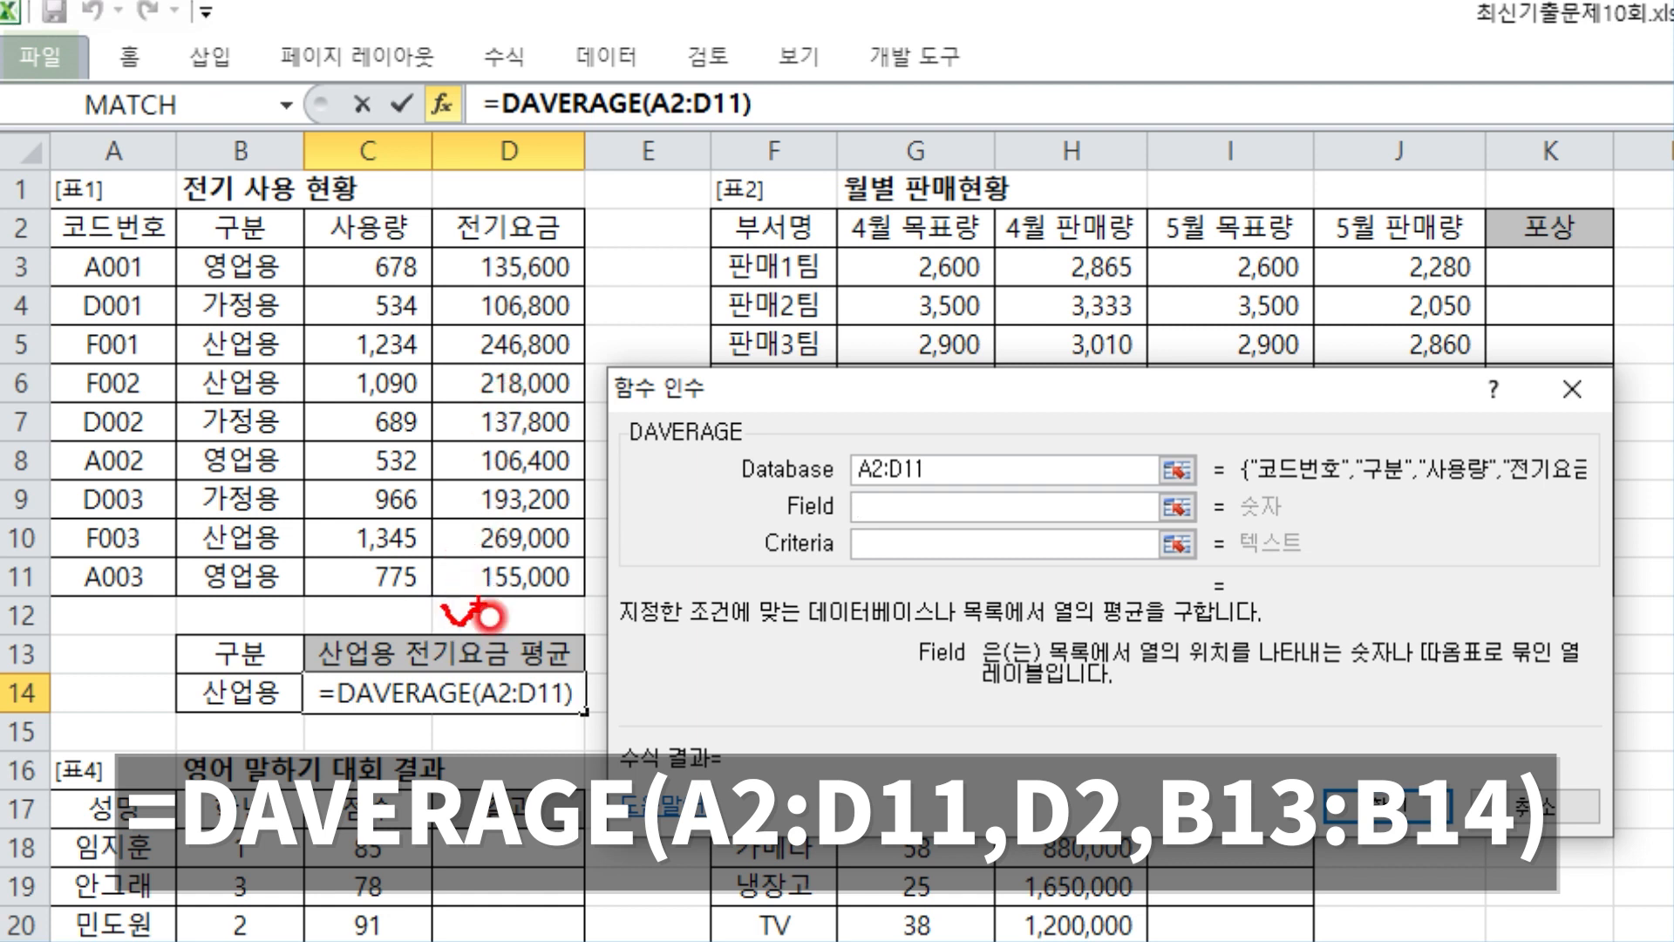
- Complete the DAVERAGE formula in C14 with D2 as the field and B13:B14 as the criteria
{"action": "mouse_move", "coordinate": [557, 262]}
{"action": "left_mouse_down"}
{"action": "mouse_move", "coordinate": [434, 222]}
{"action": "mouse_move", "coordinate": [595, 205]}
{"action": "mouse_move", "coordinate": [550, 254]}
{"action": "left_mouse_up"}
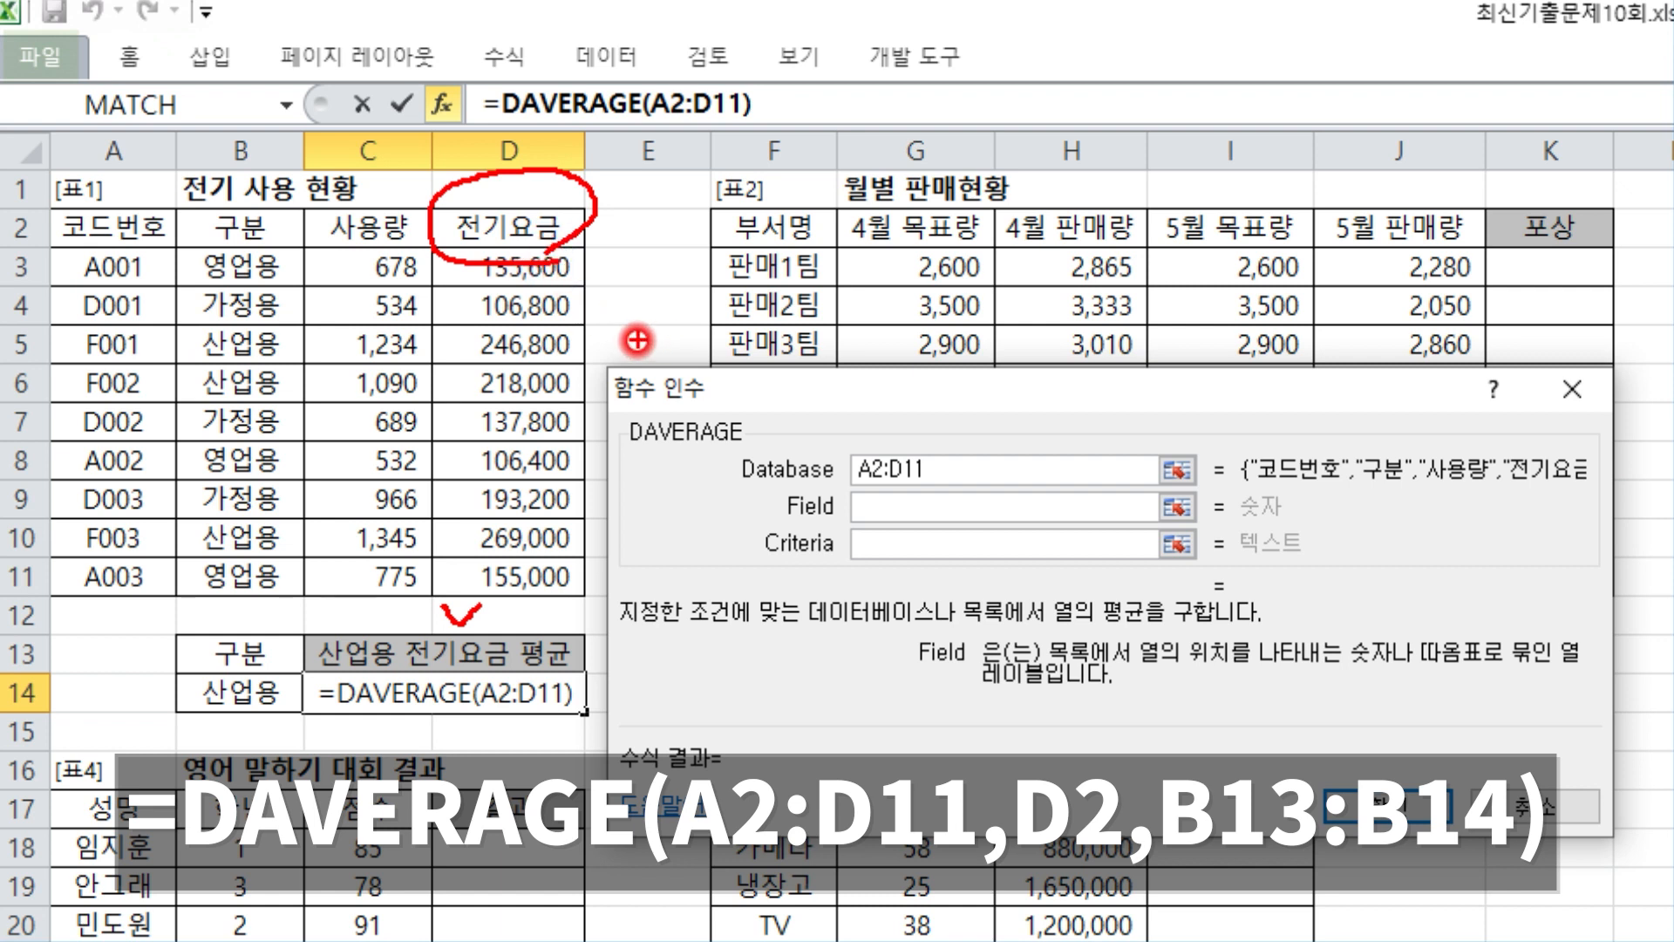
{"action": "left_click", "coordinate": [508, 228]}
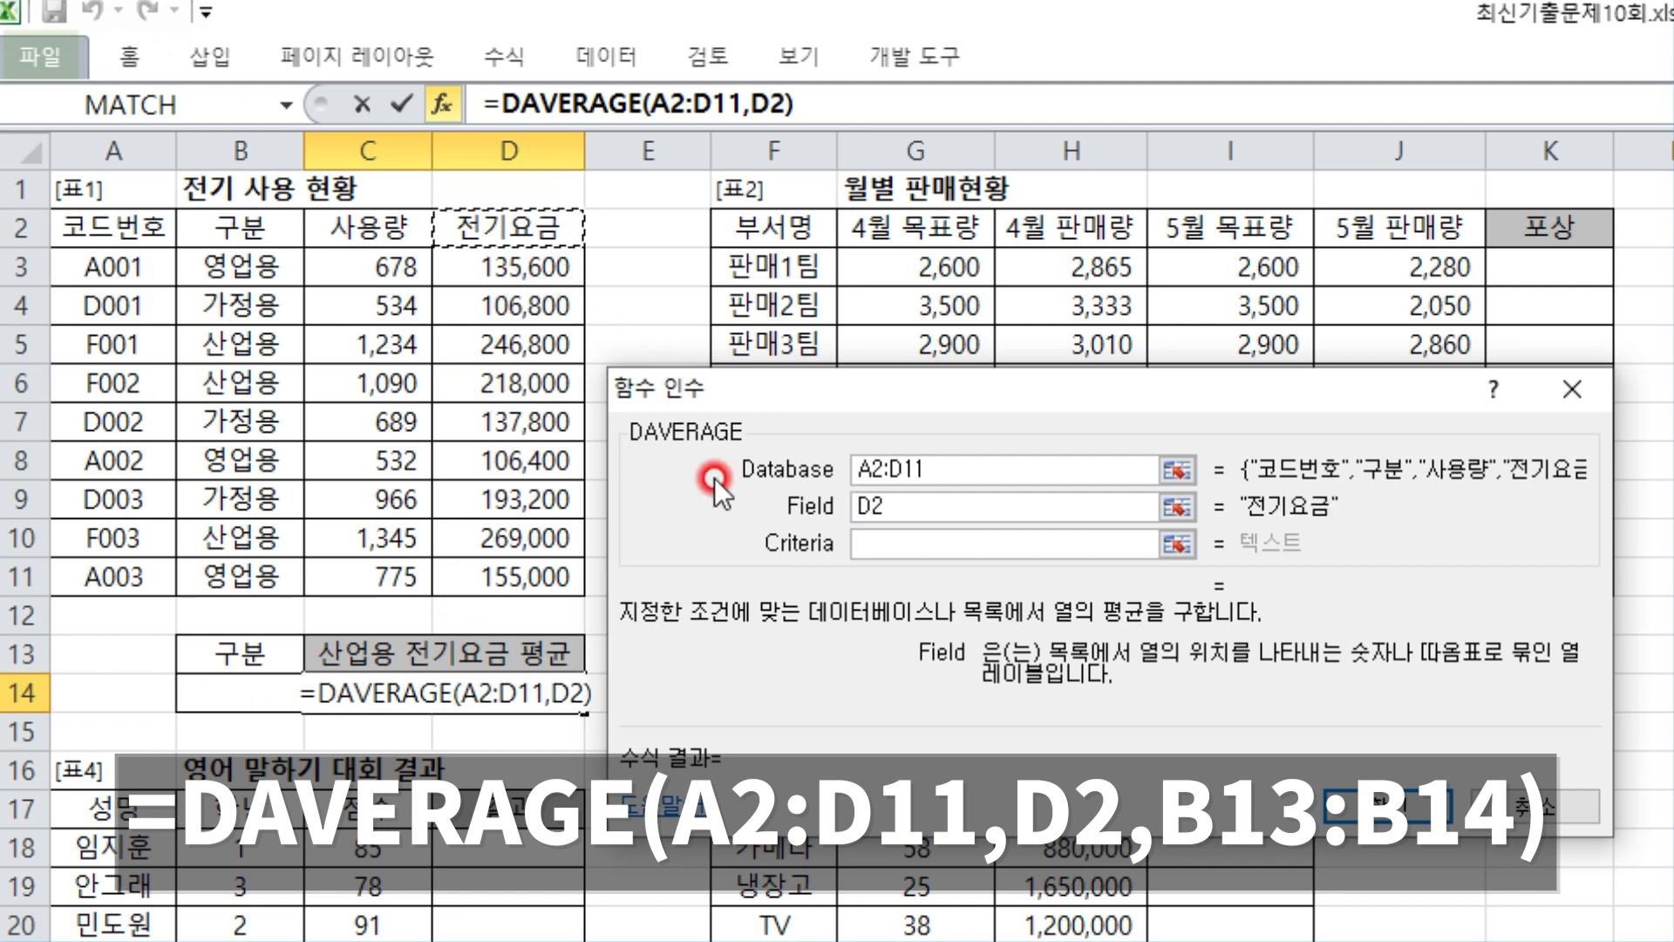
{"action": "left_click", "coordinate": [897, 549]}
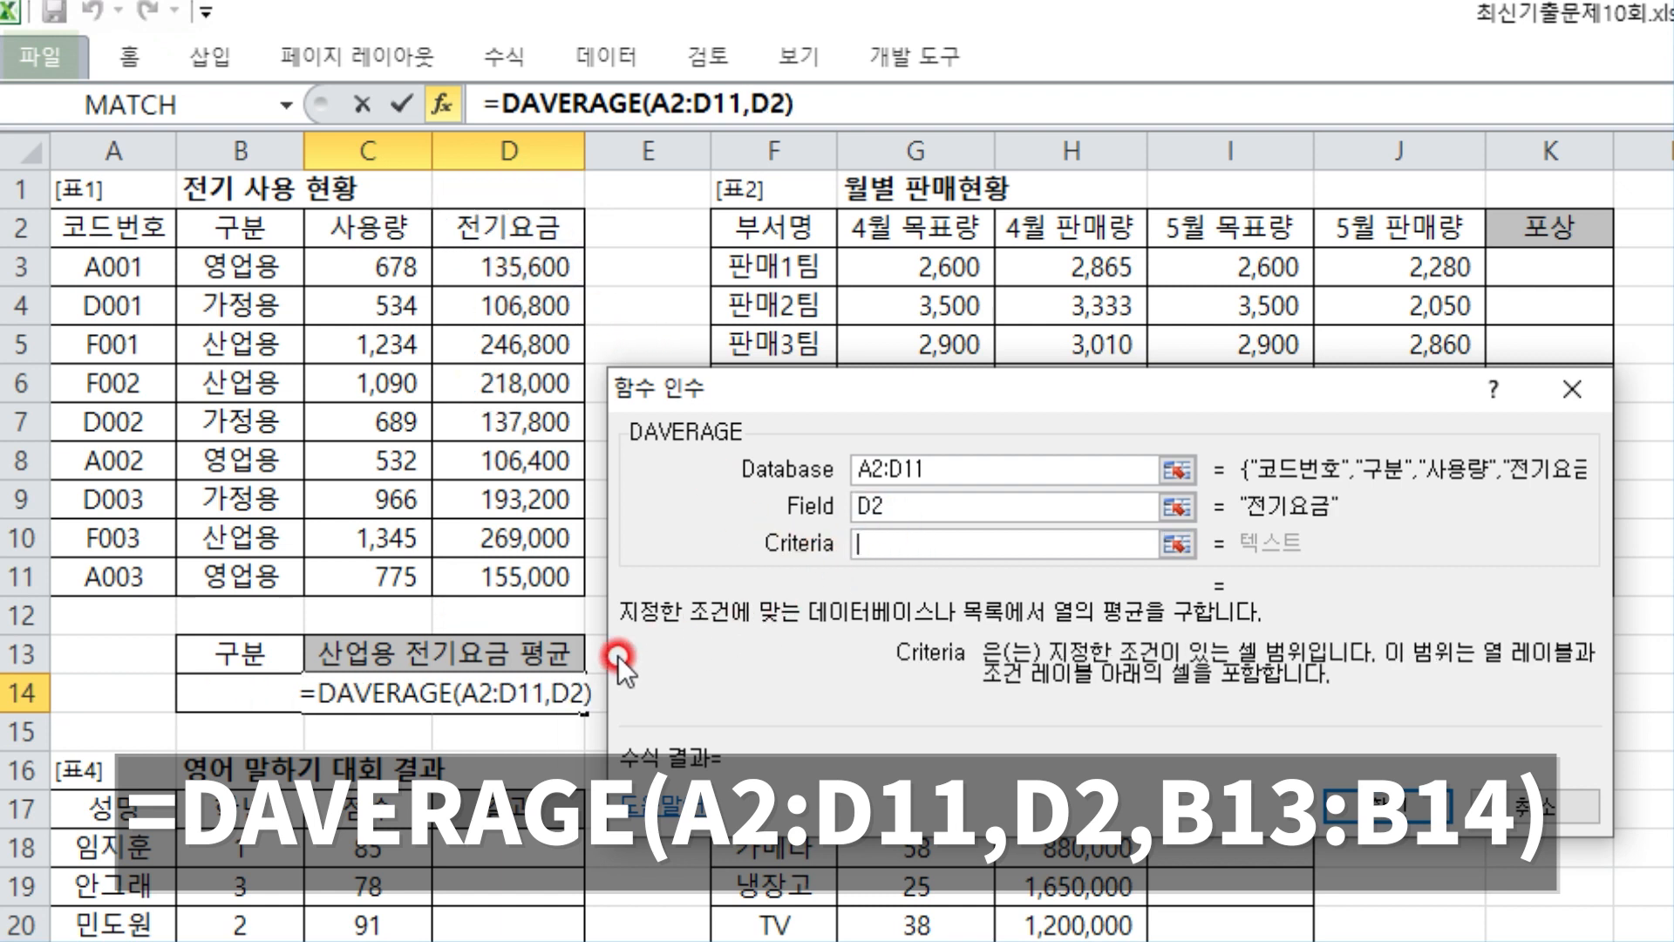
{"action": "left_click", "coordinate": [276, 652]}
{"action": "left_click_drag", "start_coordinate": [275, 652], "coordinate": [248, 689]}
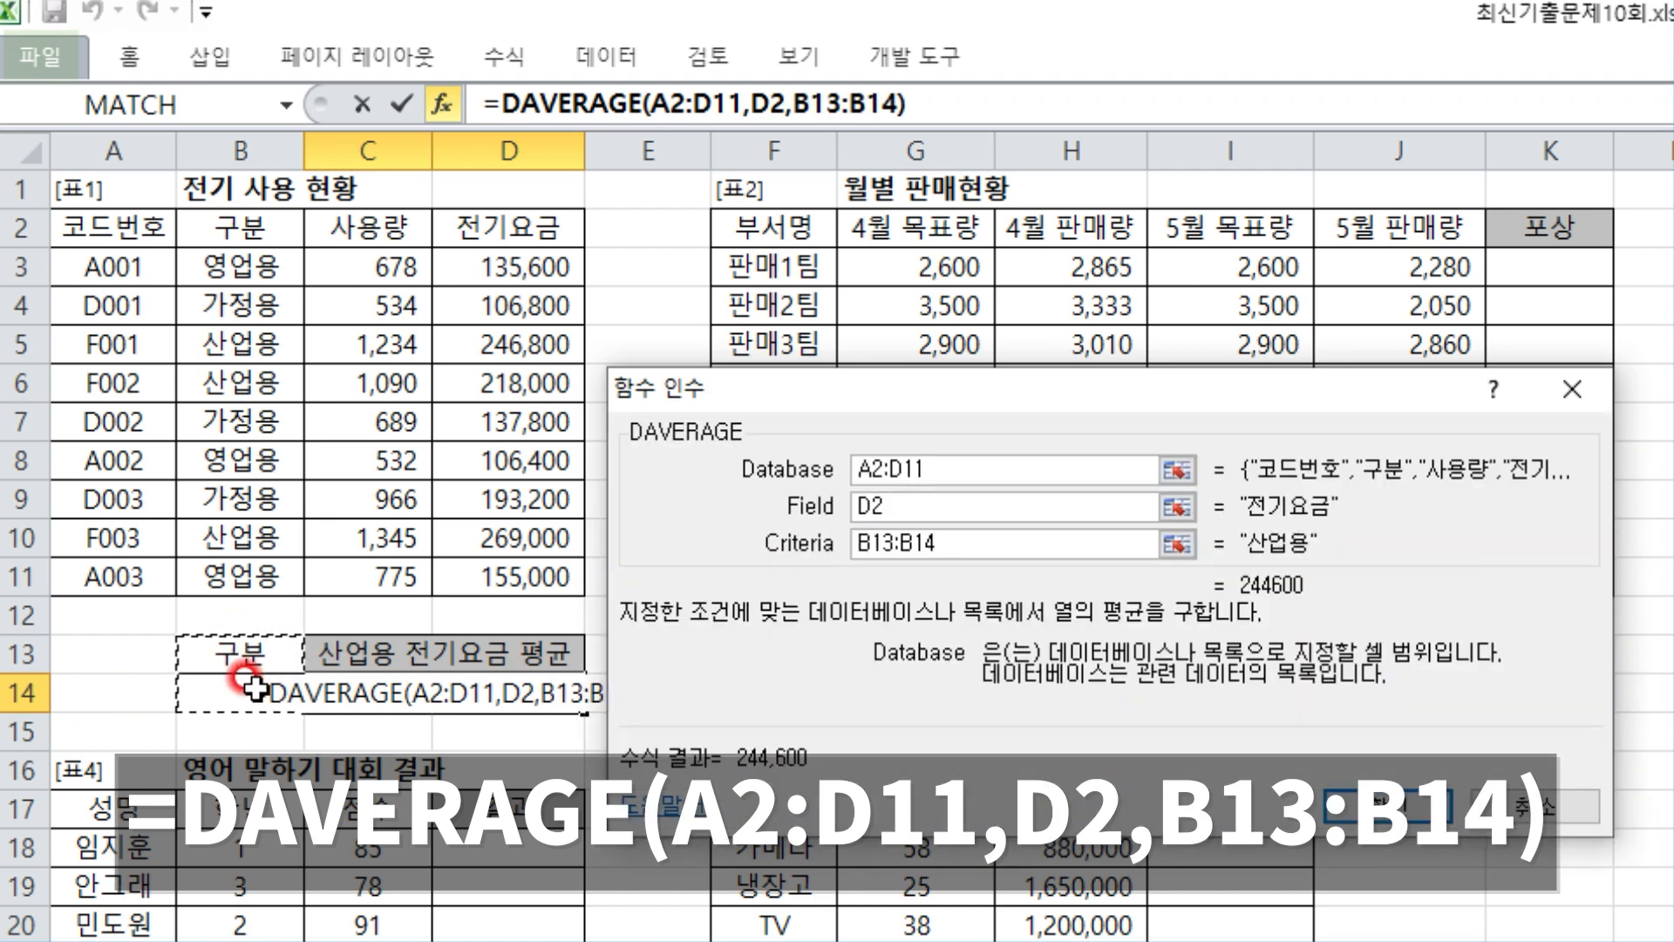
{"action": "left_click", "coordinate": [1395, 804]}
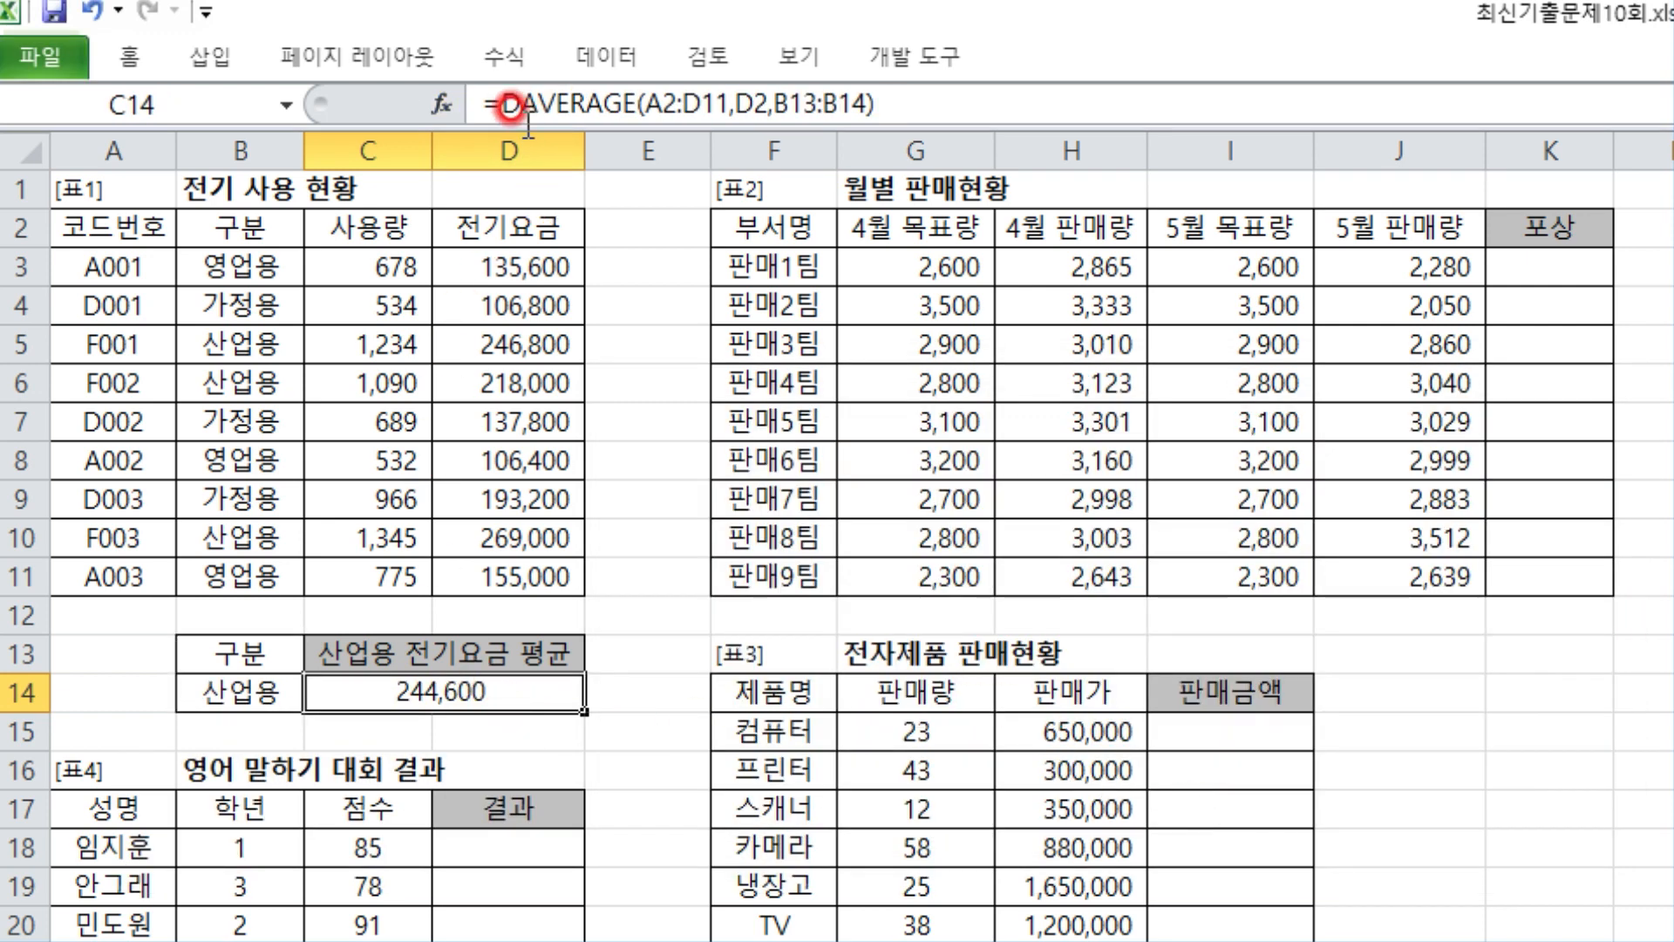
- Copy the DAVERAGE expression from C14's formula and replace it with a ROUNDDOWN function after the equals sign
{"action": "left_click_drag", "start_coordinate": [502, 104], "coordinate": [971, 104]}
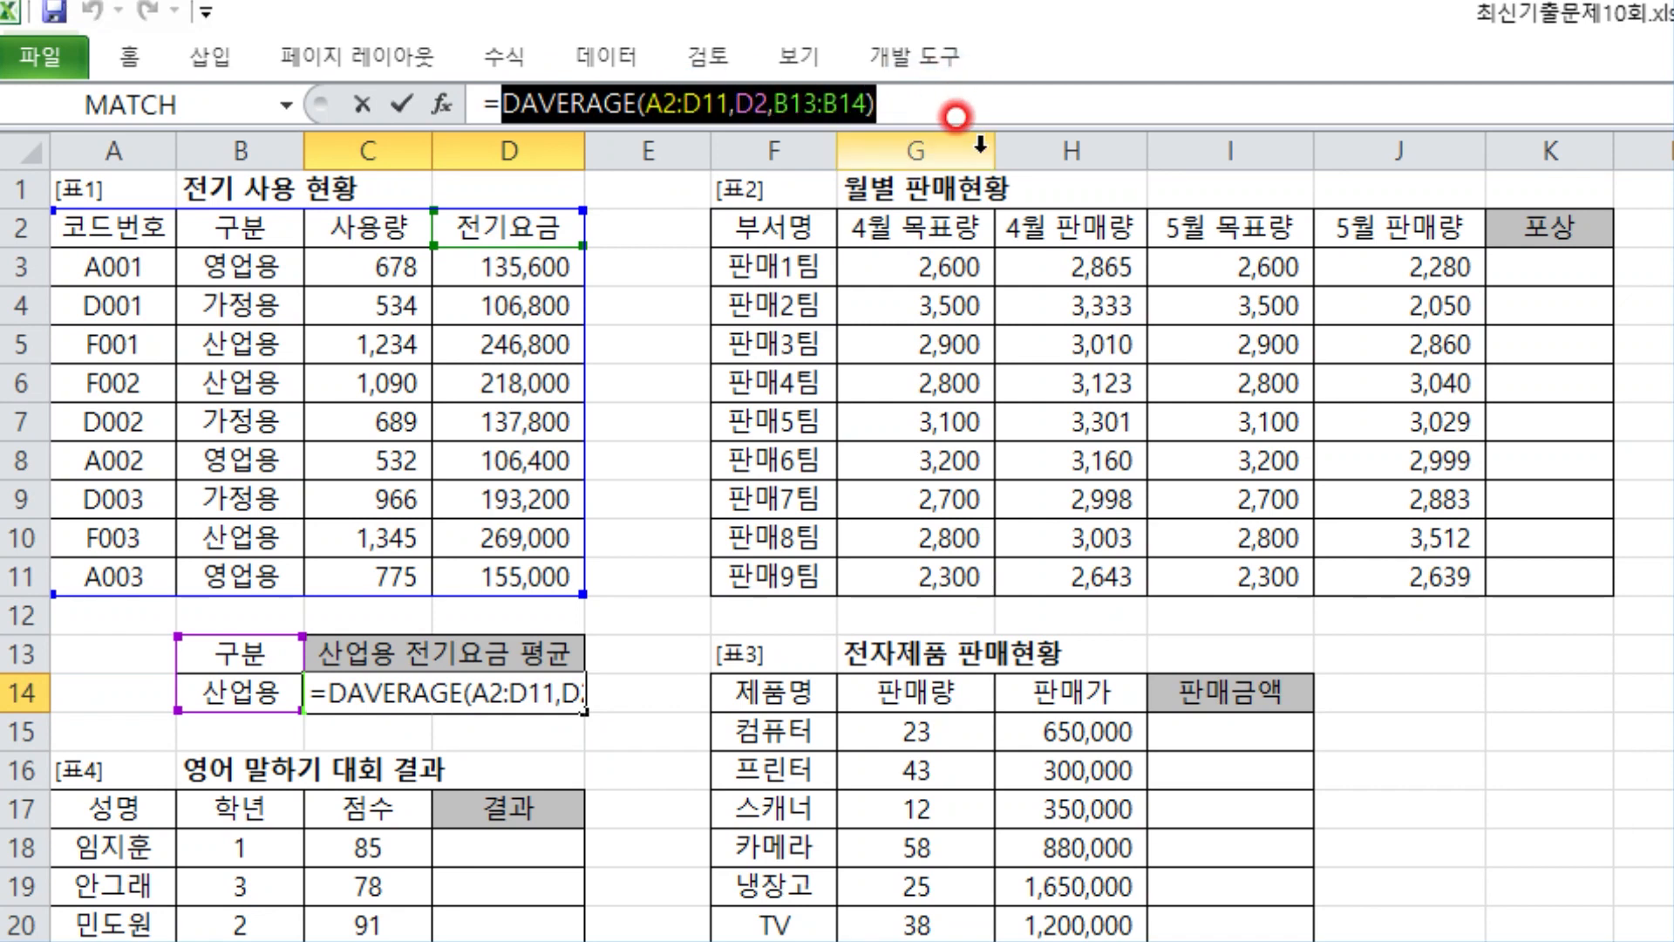
{"action": "key", "text": "ctrl+c"}
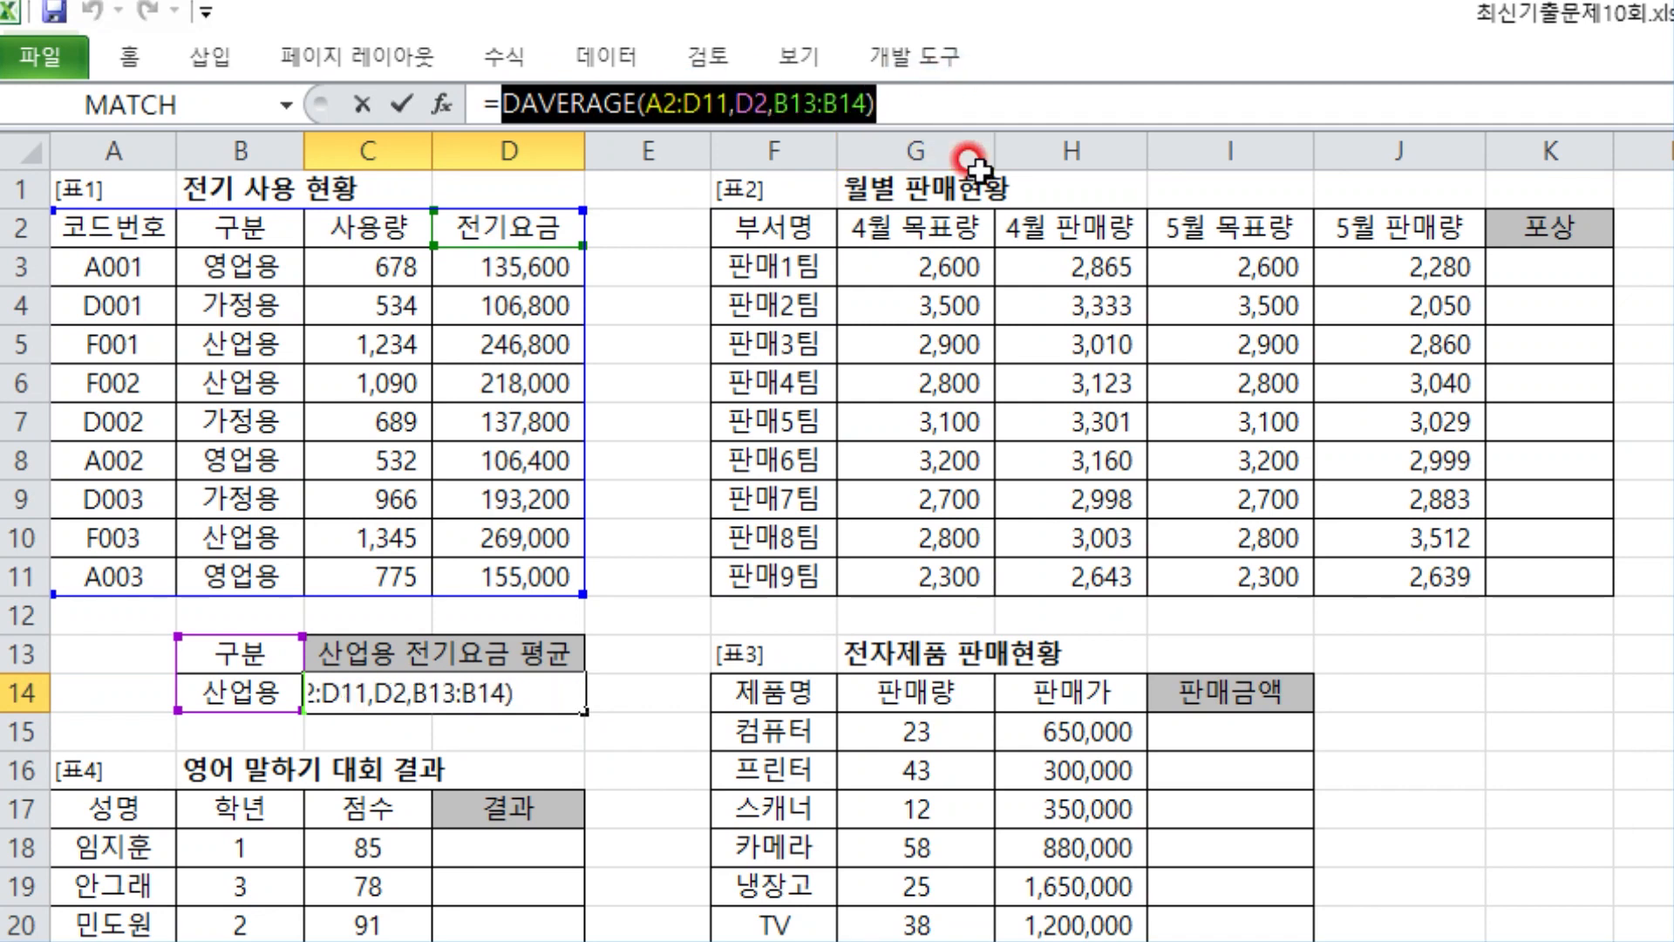
{"action": "key", "text": "Delete"}
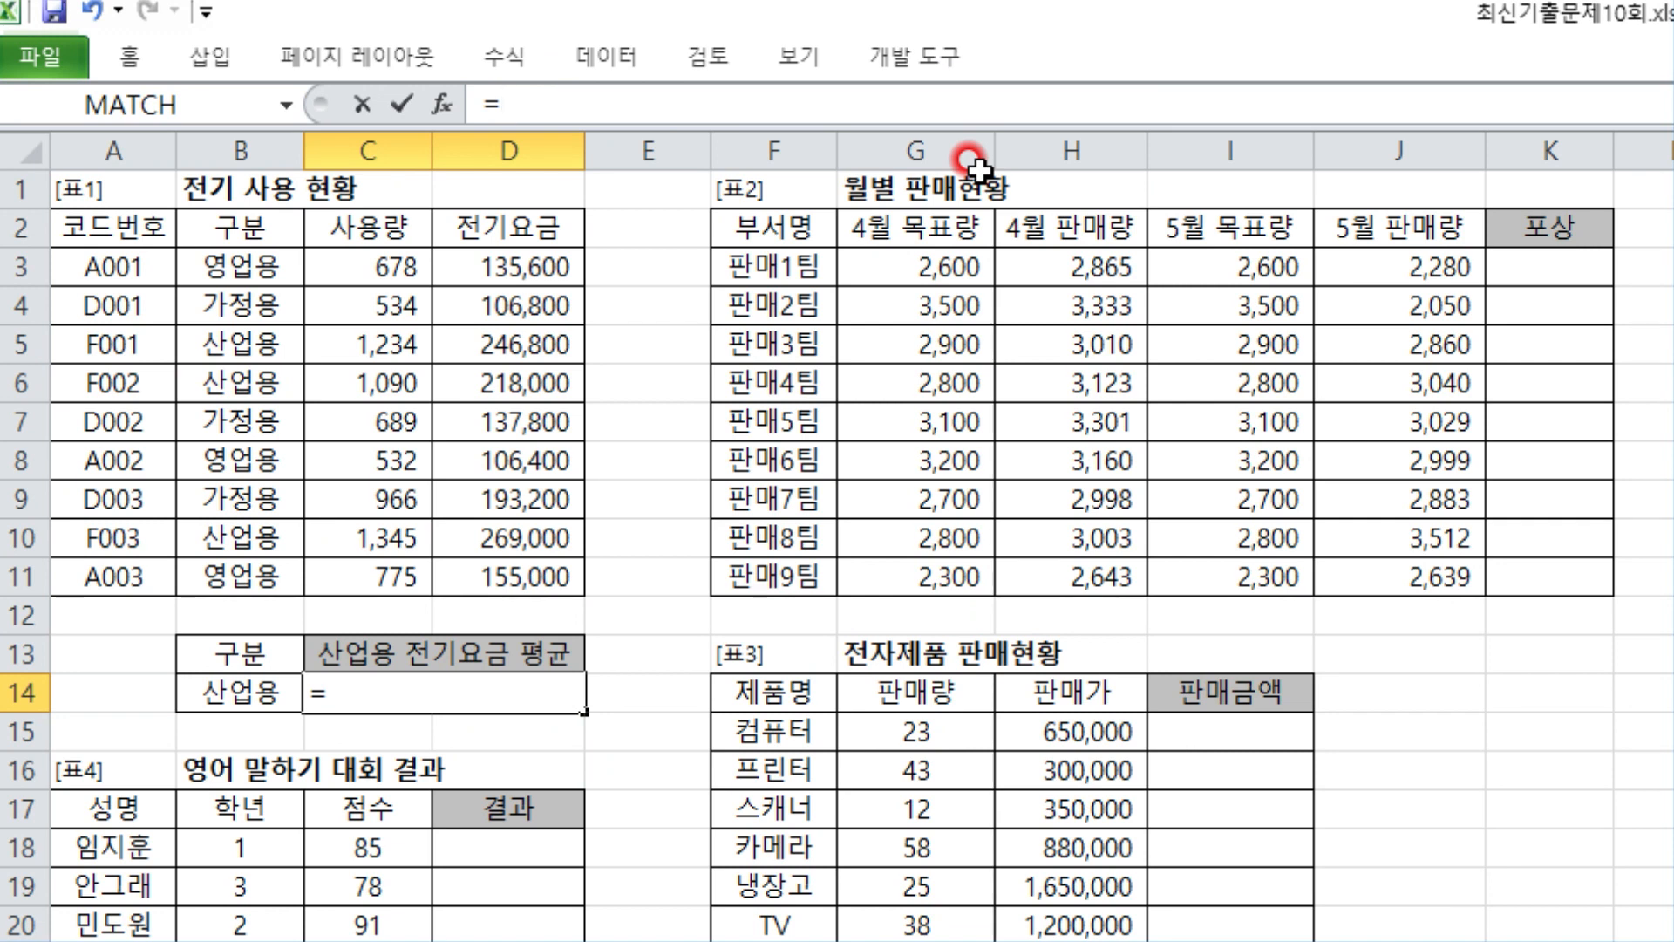
{"action": "type", "text": "ro"}
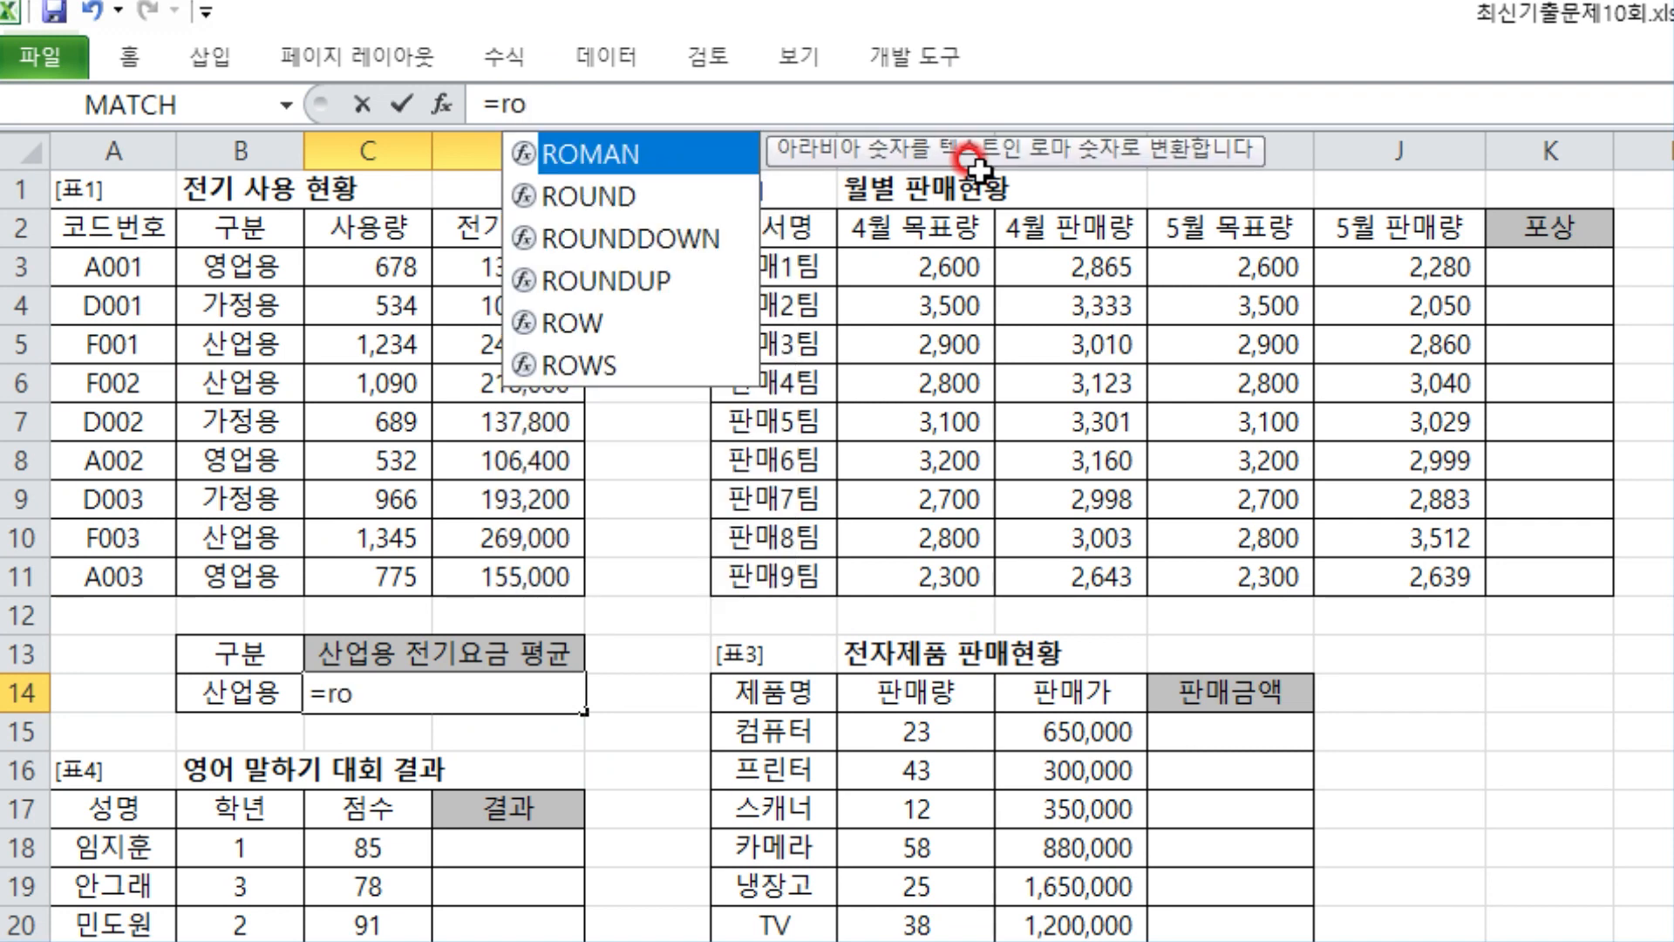
{"action": "type", "text": "u"}
{"action": "key", "text": "Down"}
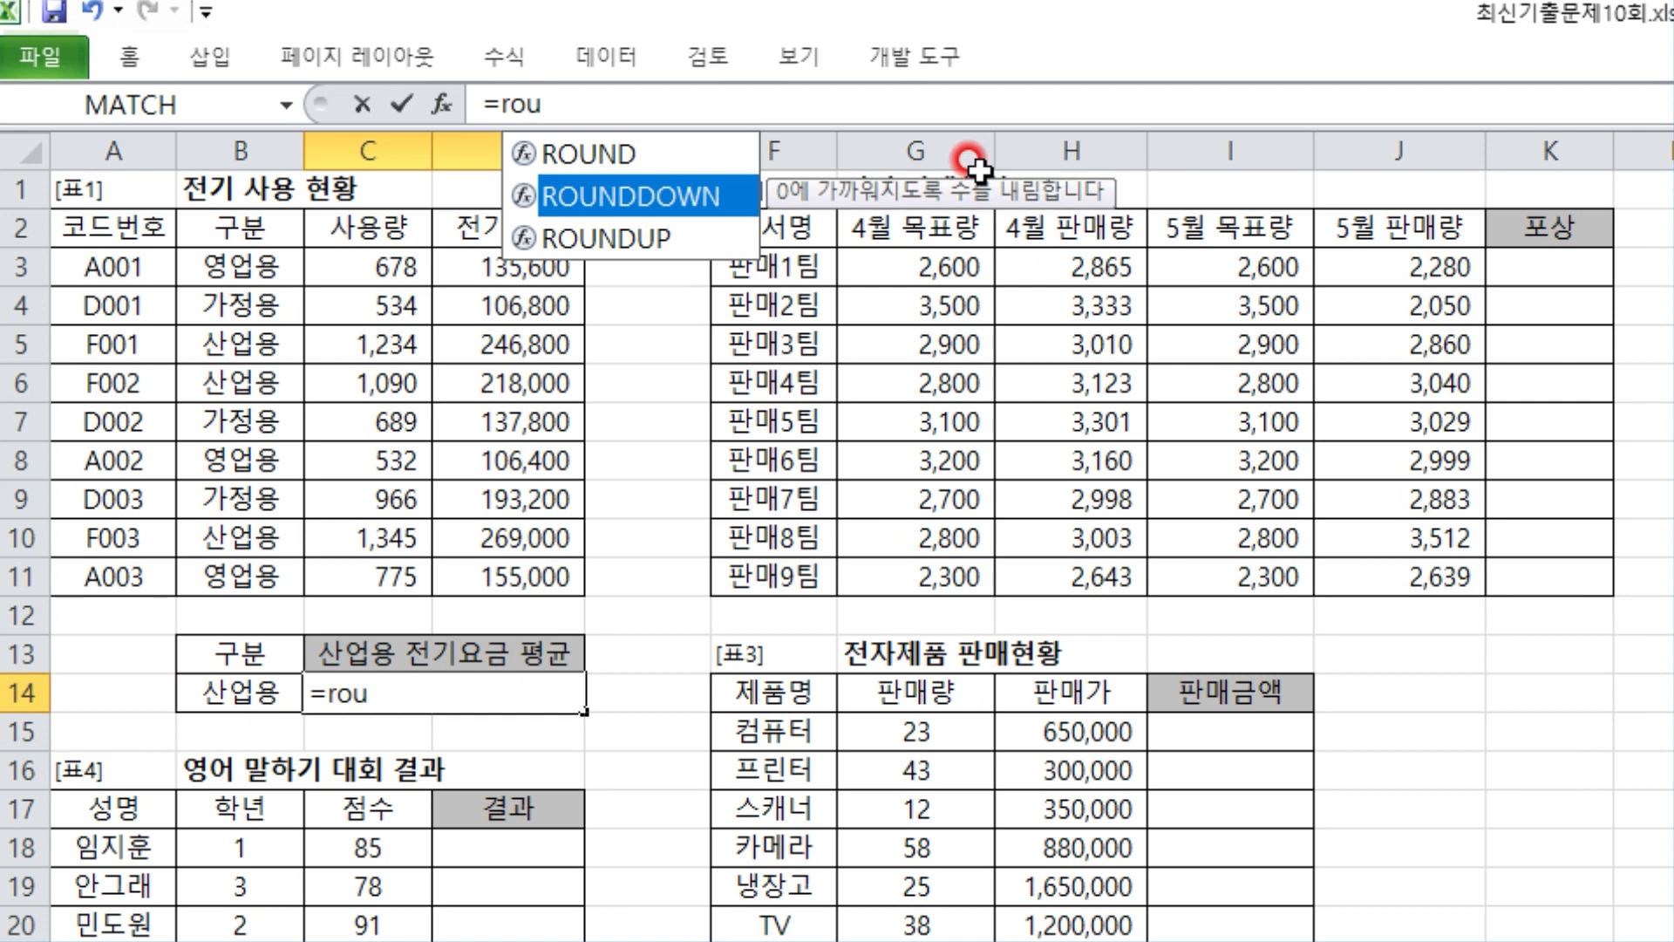
{"action": "key", "text": "Tab"}
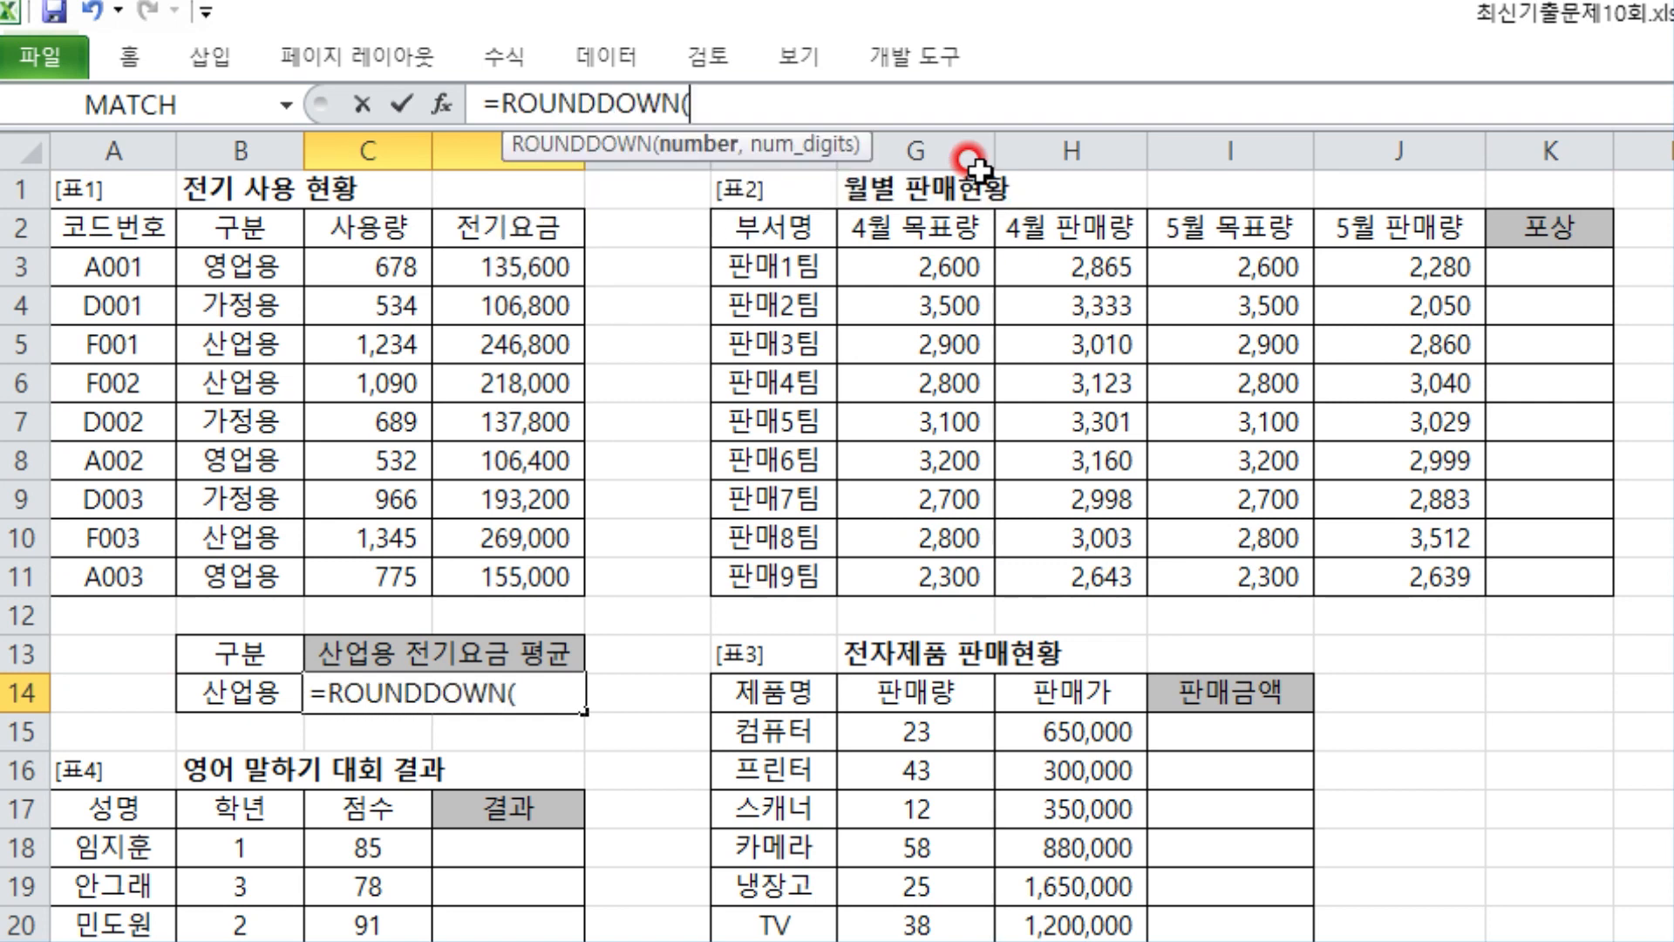
- Complete ROUNDDOWN in C14 with the copied DAVERAGE(A2:D11,D2,B13:B14) as the number and -3 as the number of digits
{"action": "left_click", "coordinate": [447, 103]}
{"action": "left_click_drag", "start_coordinate": [863, 396], "coordinate": [839, 330]}
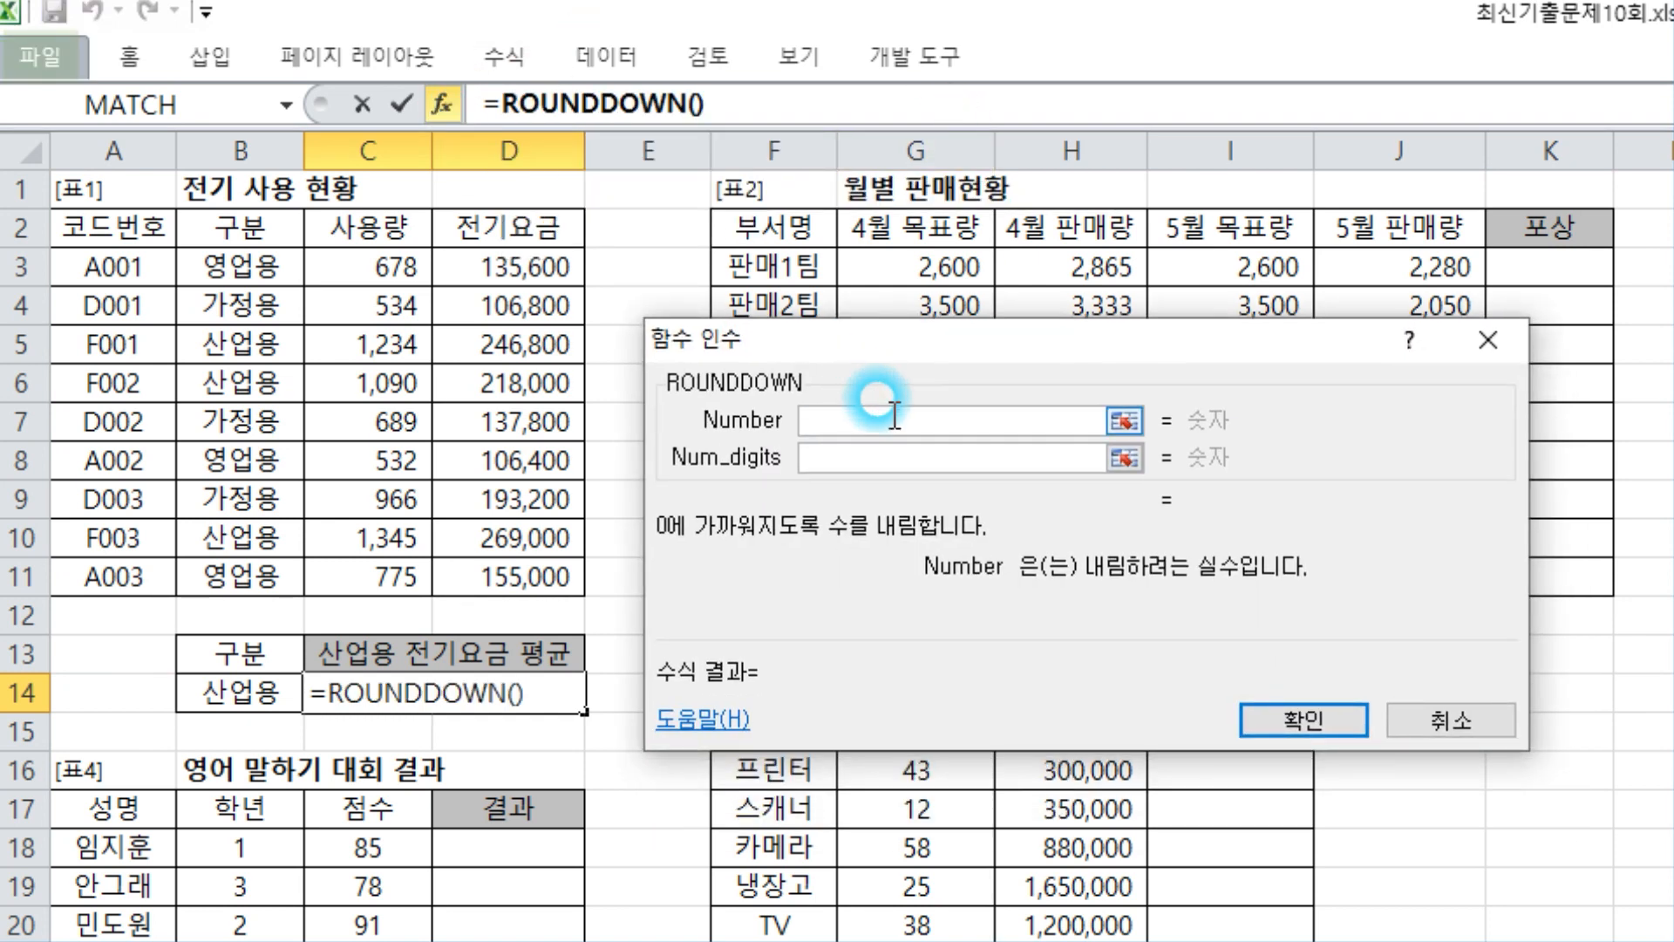
{"action": "type", "text": "DAVERAGE(A2:D11,D2,B13:B14)"}
{"action": "left_click", "coordinate": [1006, 462]}
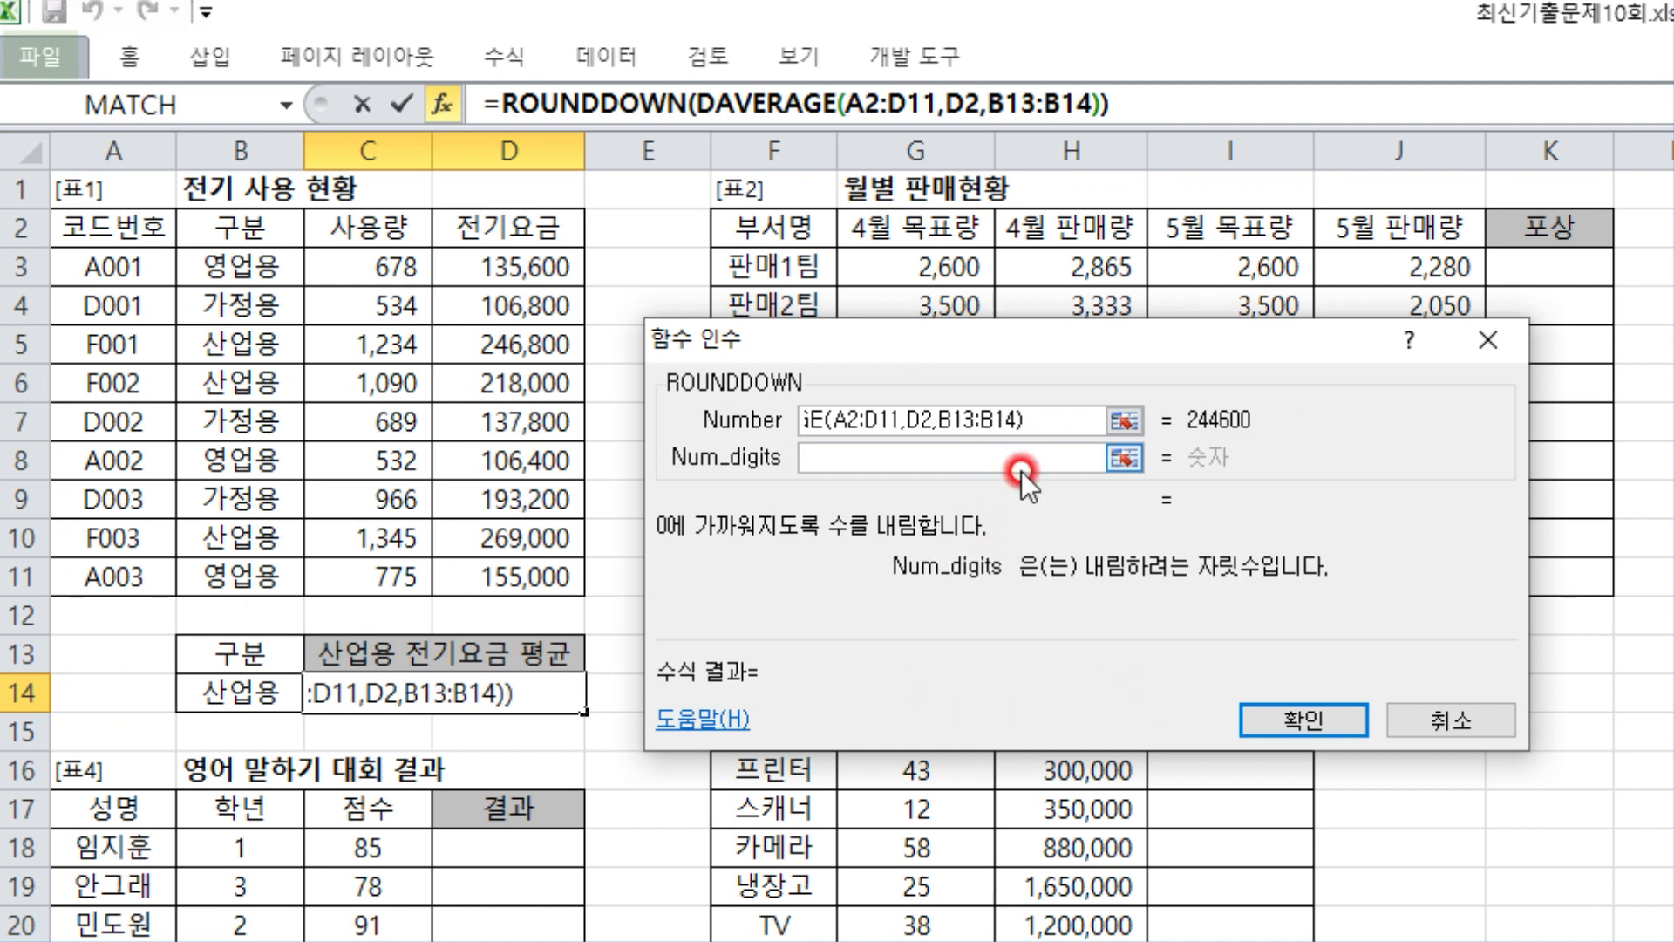
{"action": "type", "text": "ㅓ"}
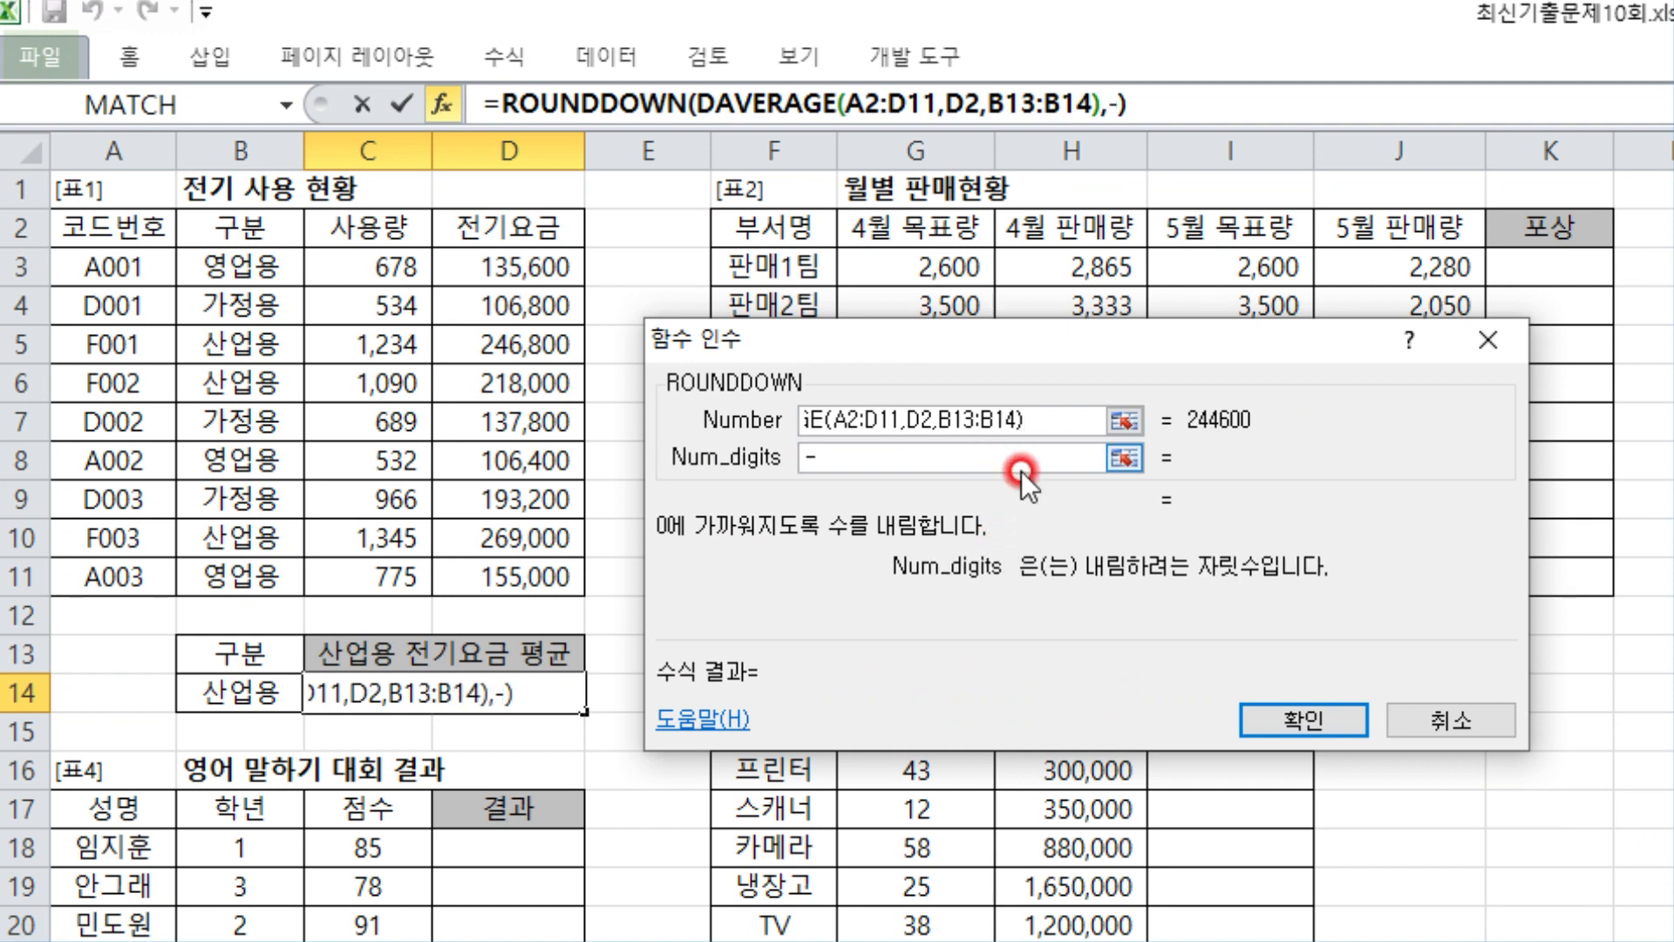
{"action": "type", "text": "3"}
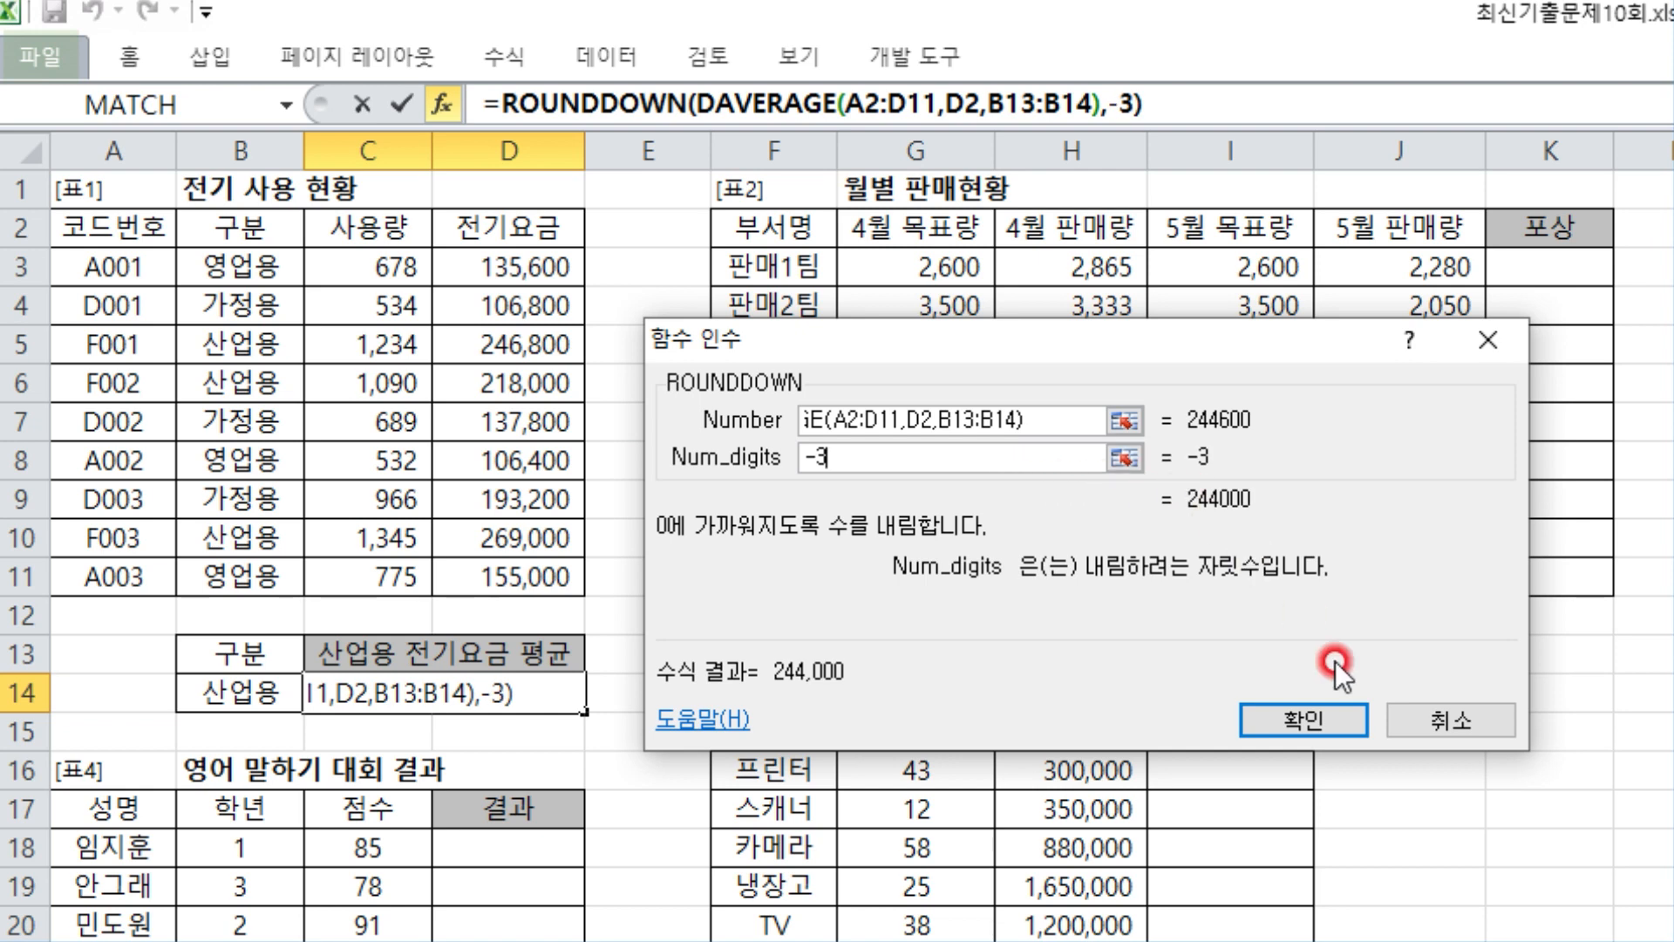
{"action": "left_click", "coordinate": [1299, 723]}
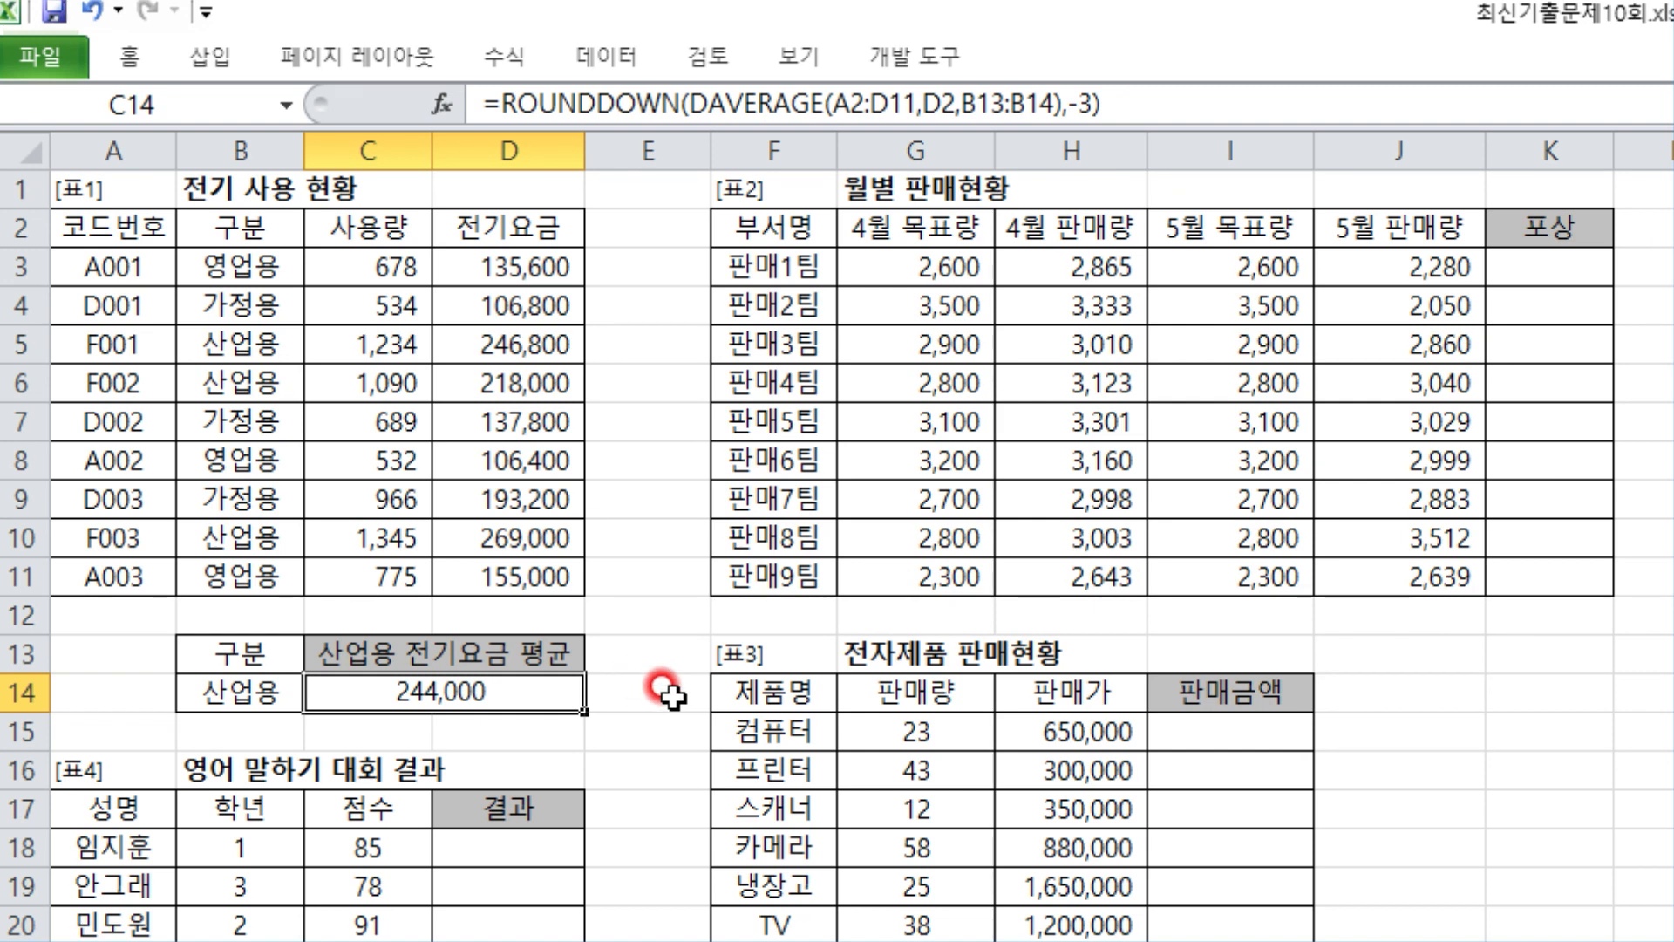
- Switch to the PDF in the browser and examine 계산작업 question 2 on 표2: its conditions, output range and required functions
{"action": "key", "text": "alt+Tab"}
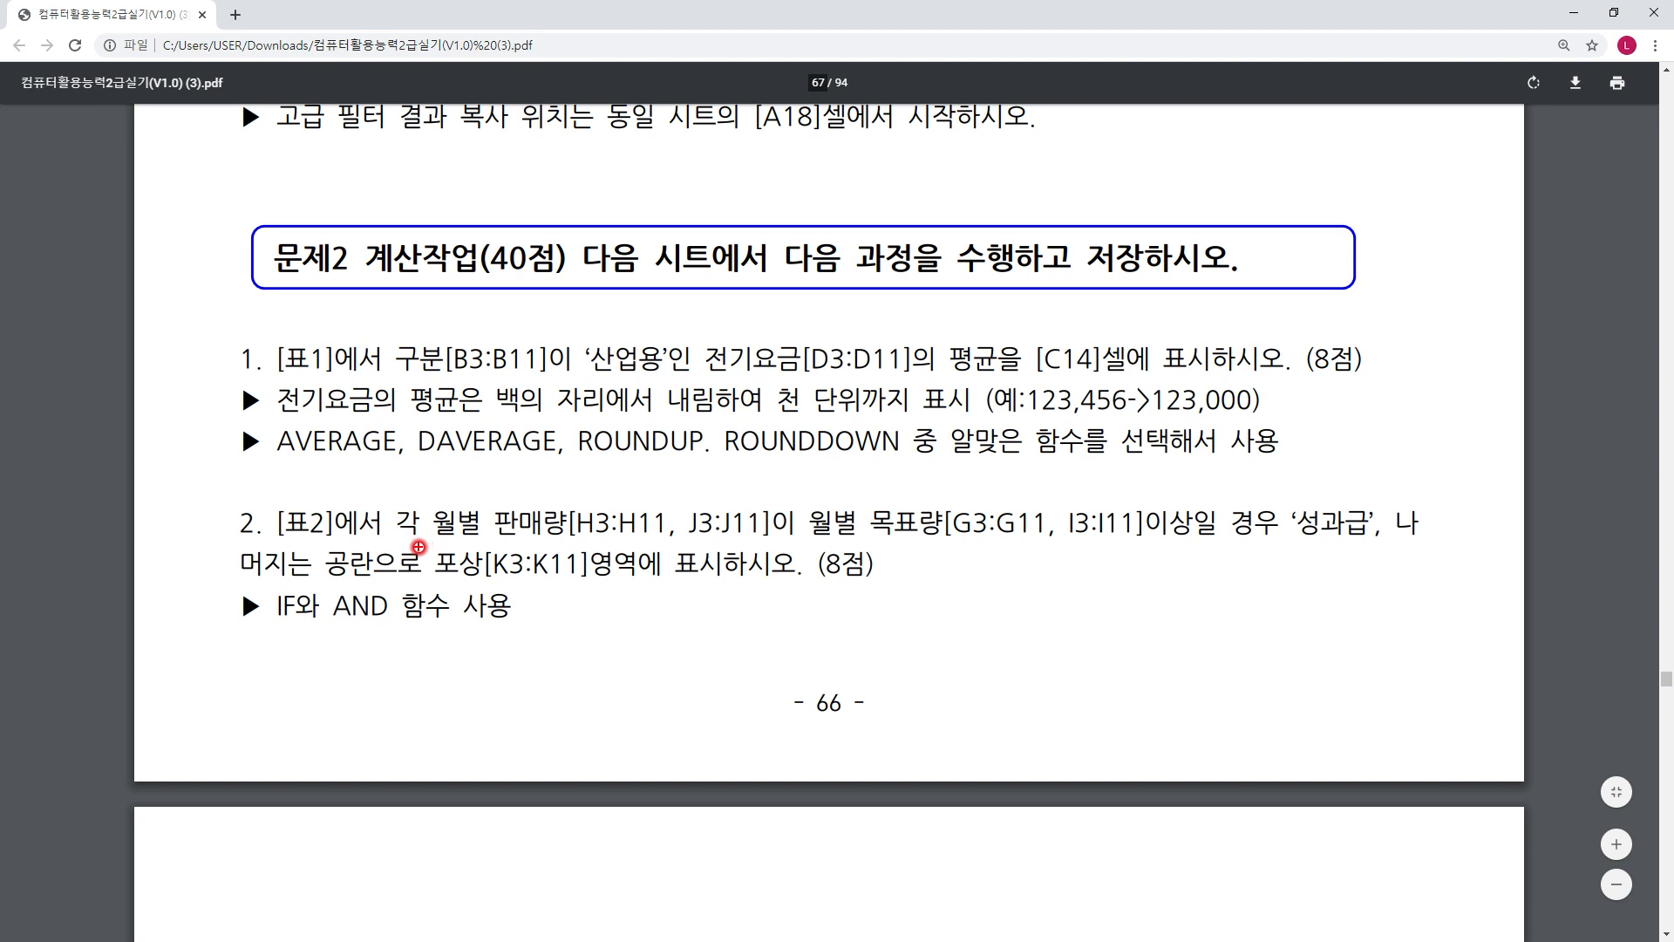
{"action": "left_click_drag", "start_coordinate": [385, 541], "coordinate": [568, 546]}
{"action": "left_click_drag", "start_coordinate": [809, 543], "coordinate": [951, 553]}
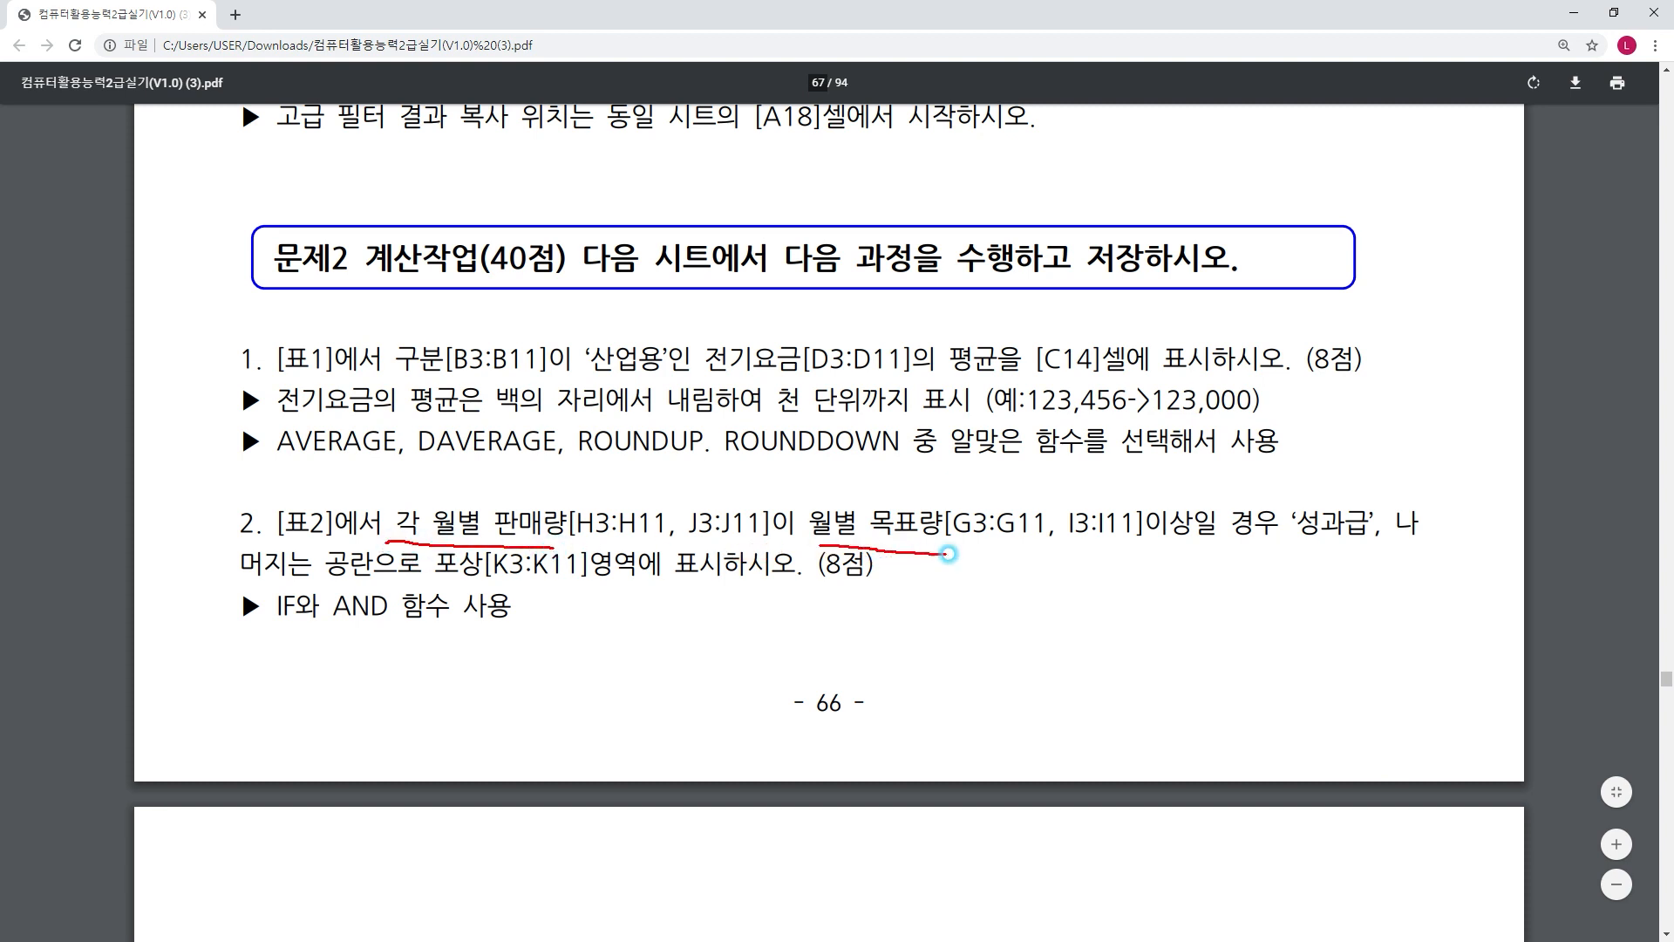
{"action": "left_click_drag", "start_coordinate": [1156, 553], "coordinate": [1251, 553]}
{"action": "left_click_drag", "start_coordinate": [1311, 556], "coordinate": [1427, 553]}
{"action": "left_click_drag", "start_coordinate": [323, 590], "coordinate": [610, 582]}
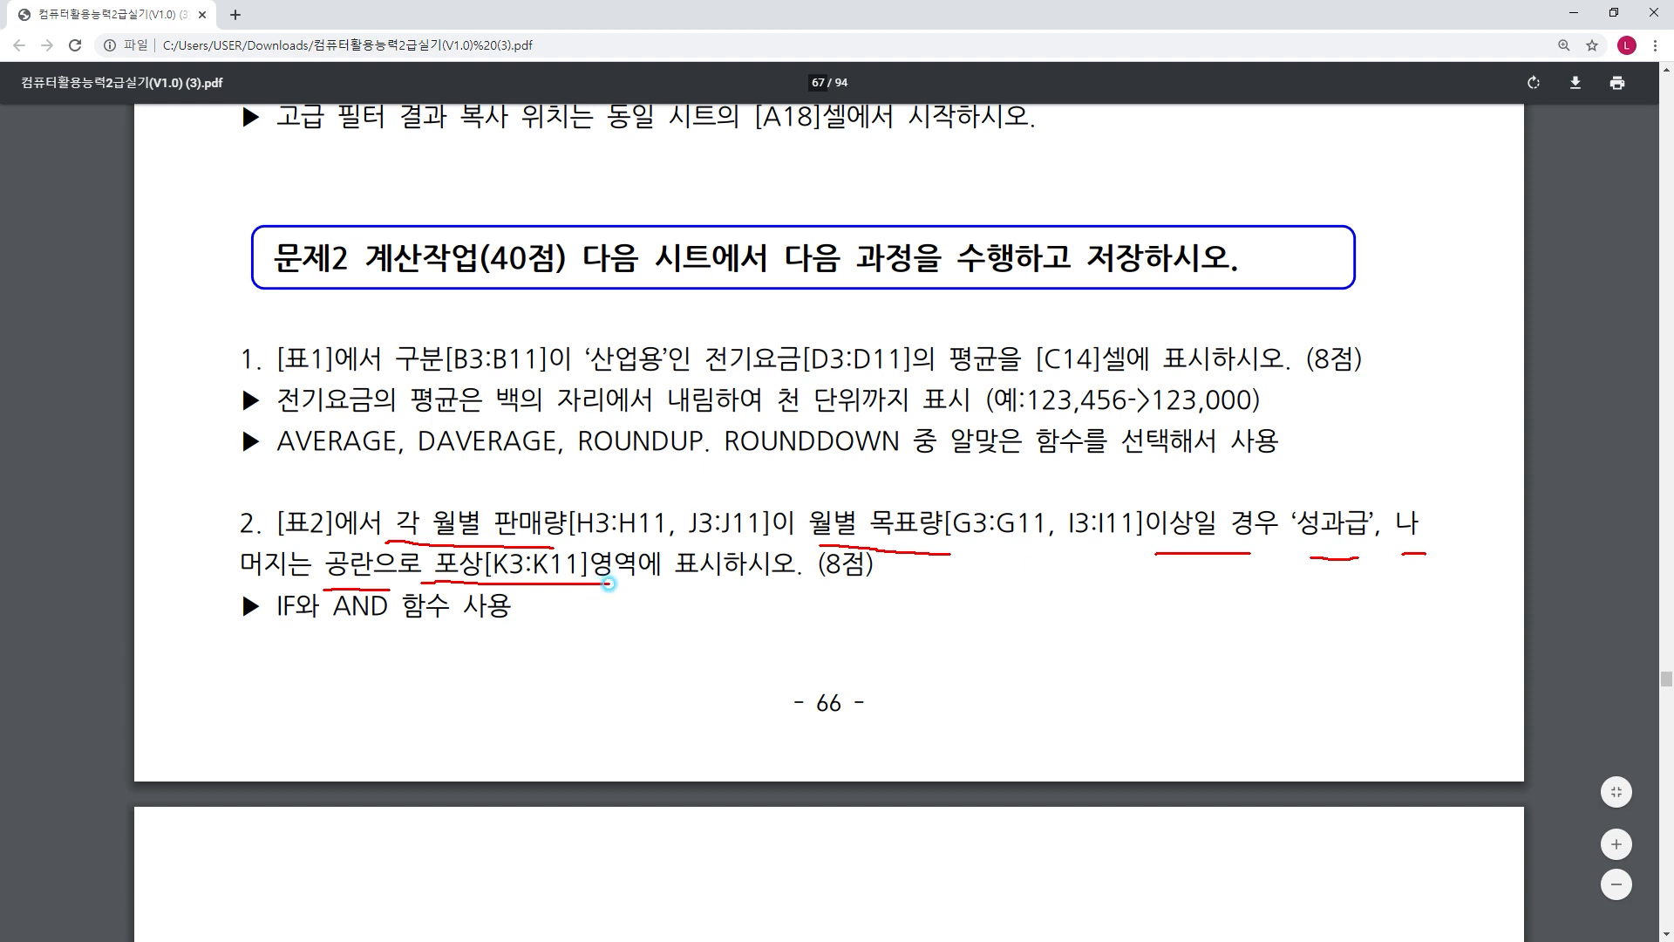
{"action": "left_click_drag", "start_coordinate": [276, 641], "coordinate": [373, 630]}
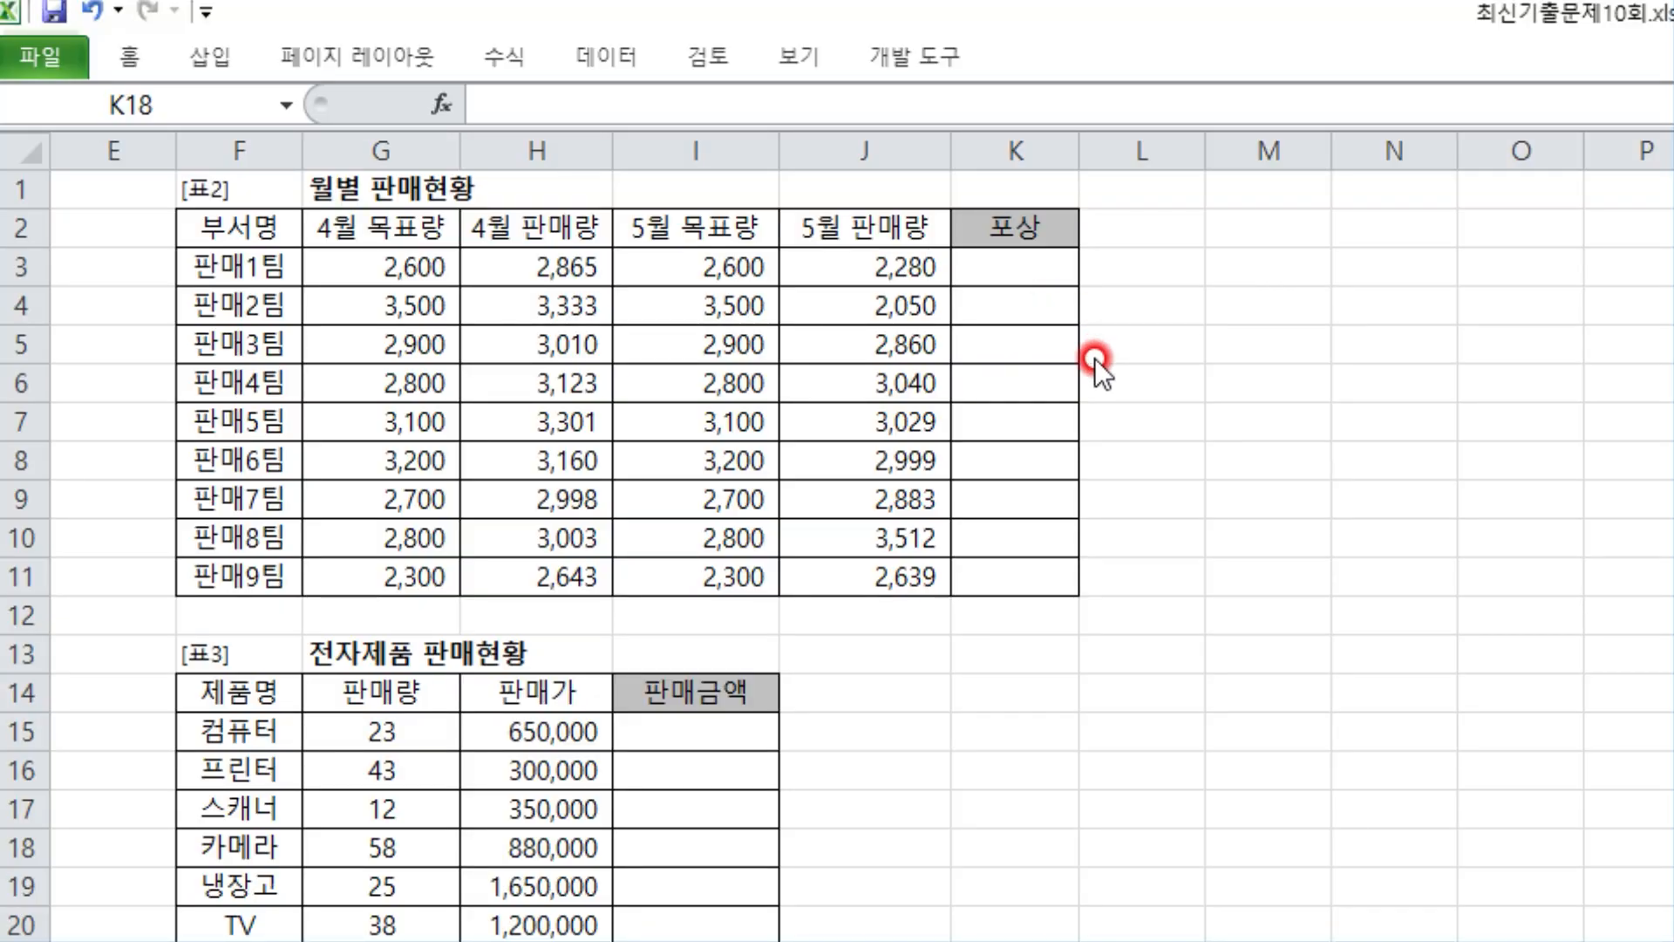
- Start an IF function in K3, the first 포상 cell of 표2, and open its function arguments
{"action": "left_click", "coordinate": [1035, 283]}
{"action": "left_click", "coordinate": [1025, 270]}
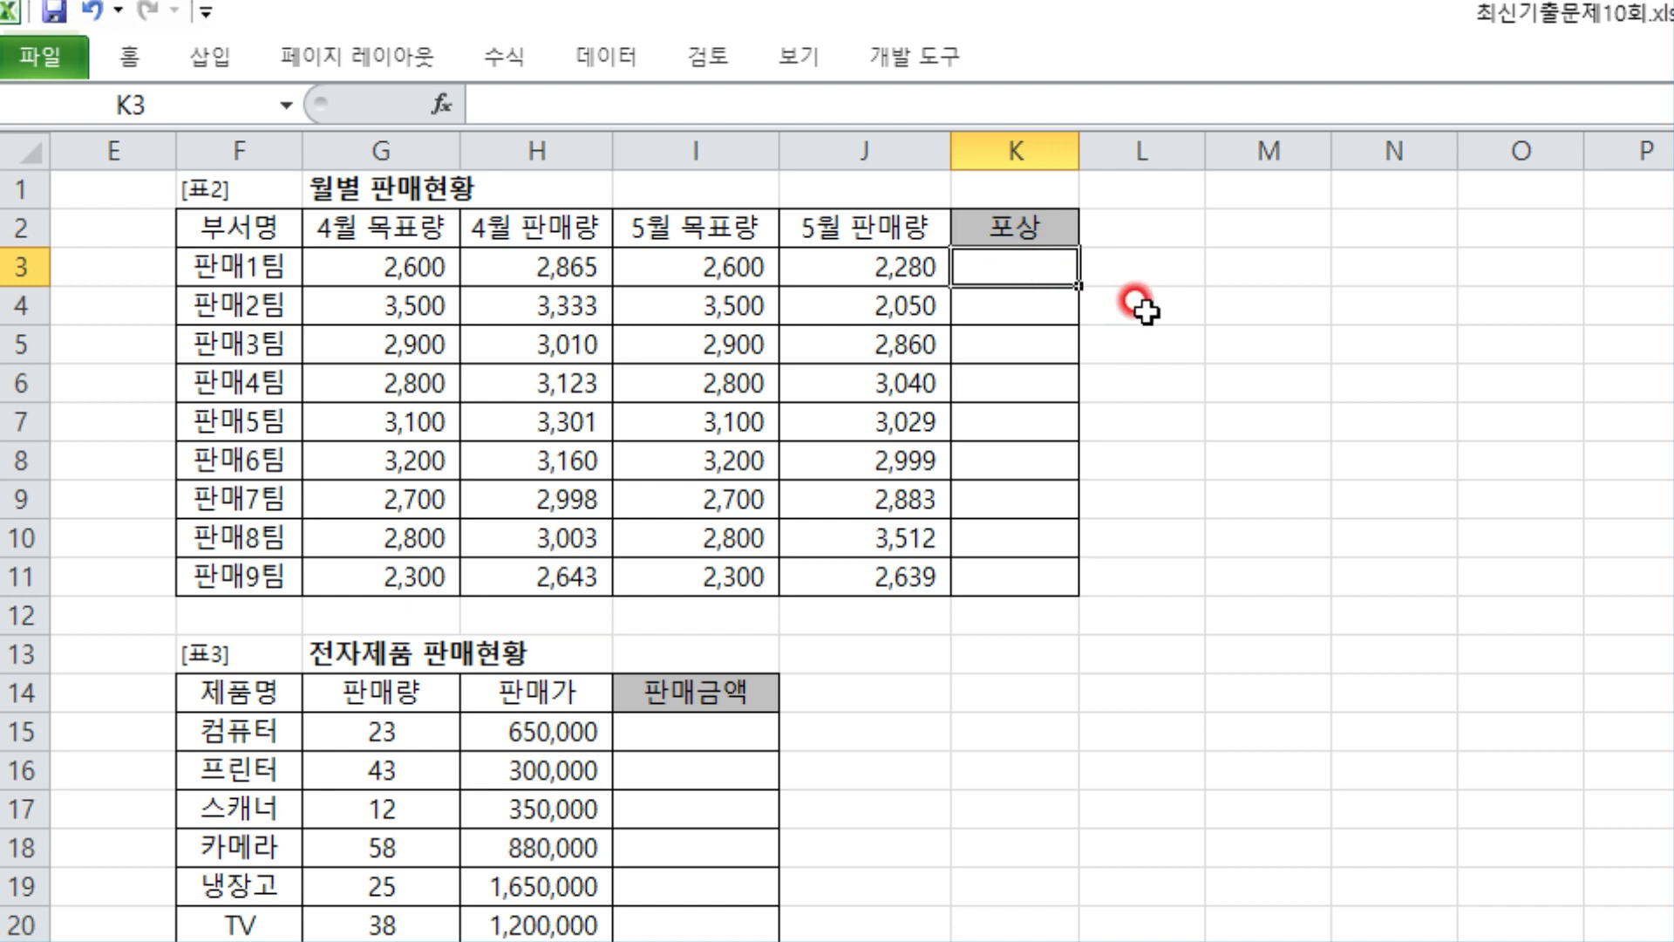
{"action": "type", "text": "="}
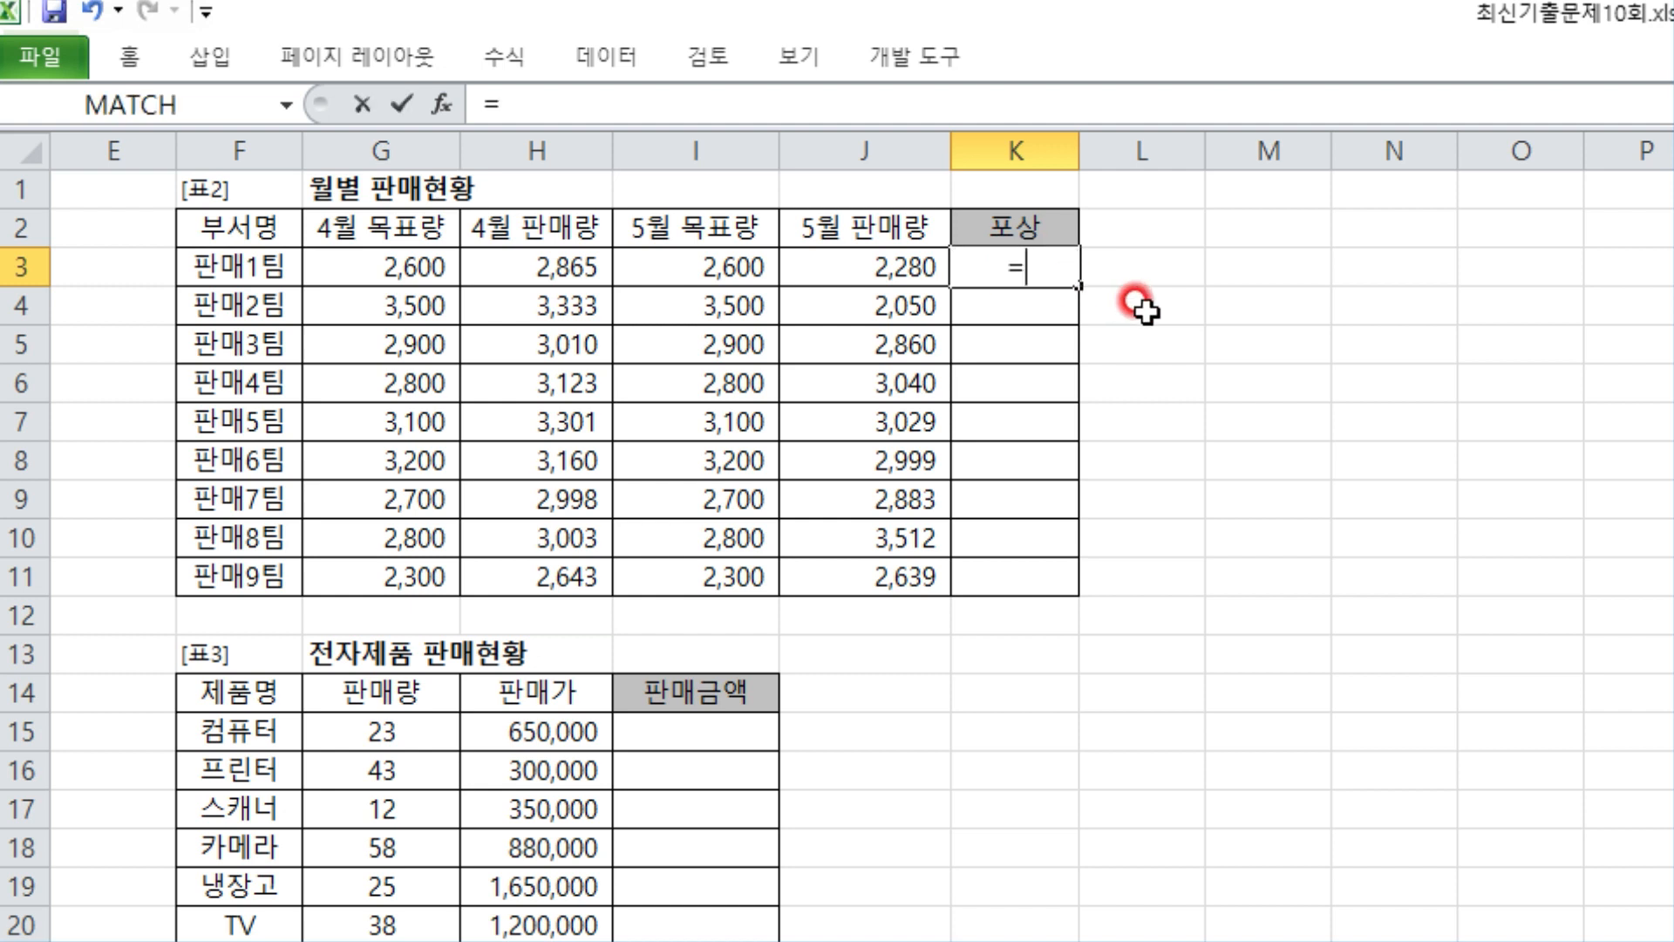
{"action": "type", "text": "IF("}
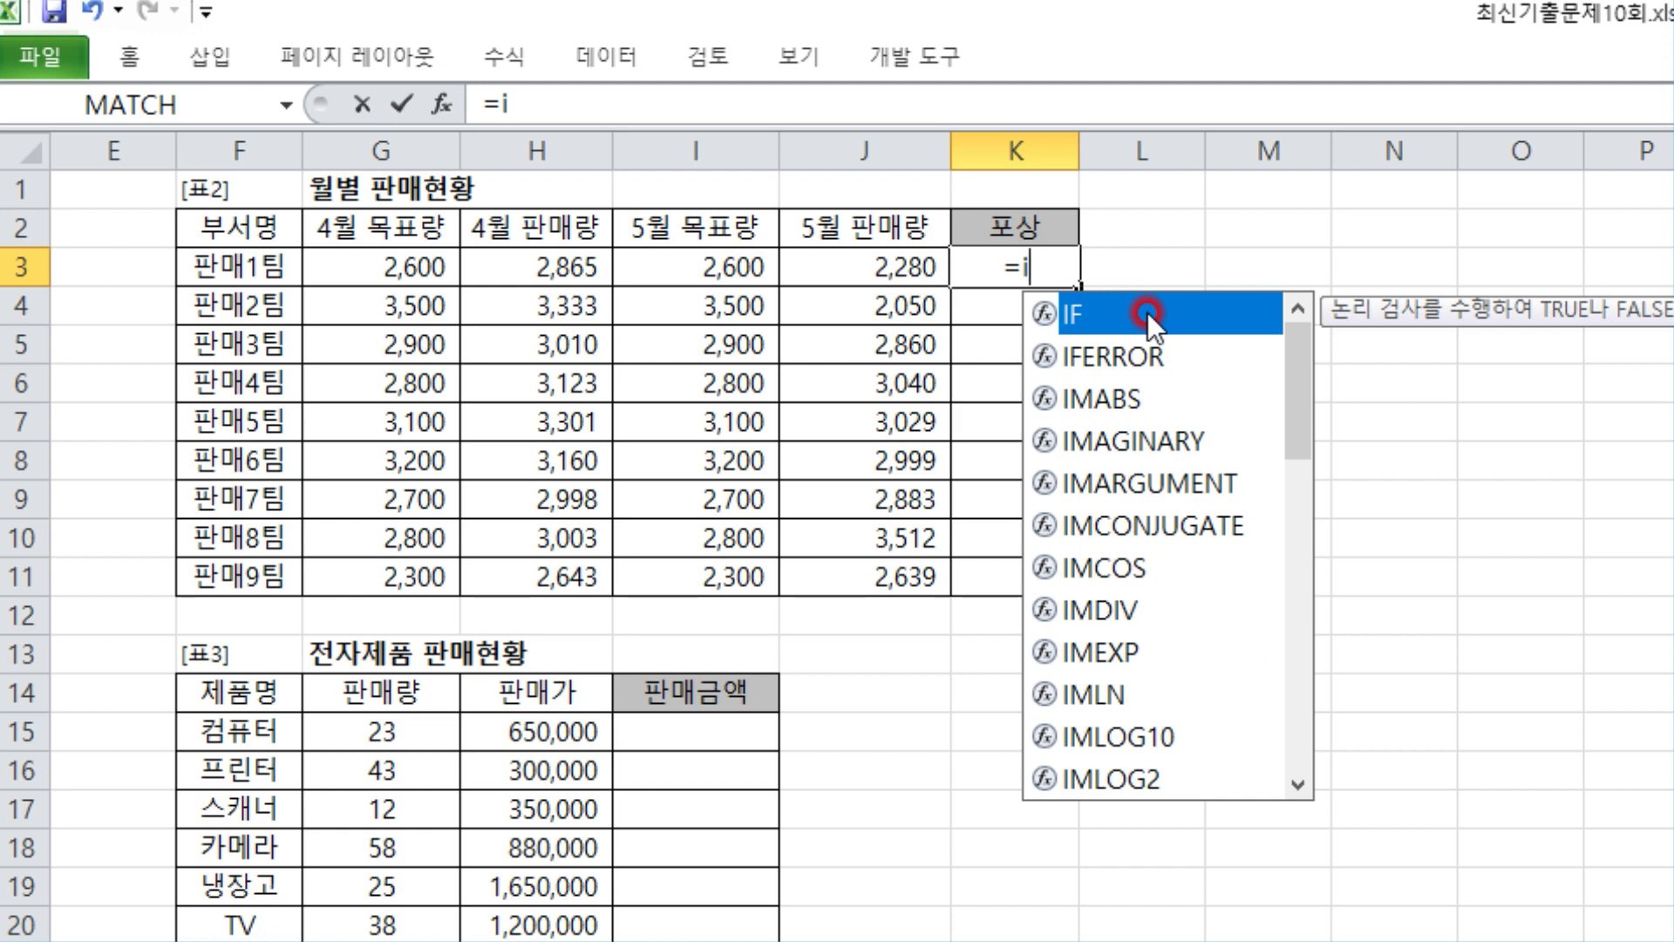
{"action": "double_click", "coordinate": [1147, 312]}
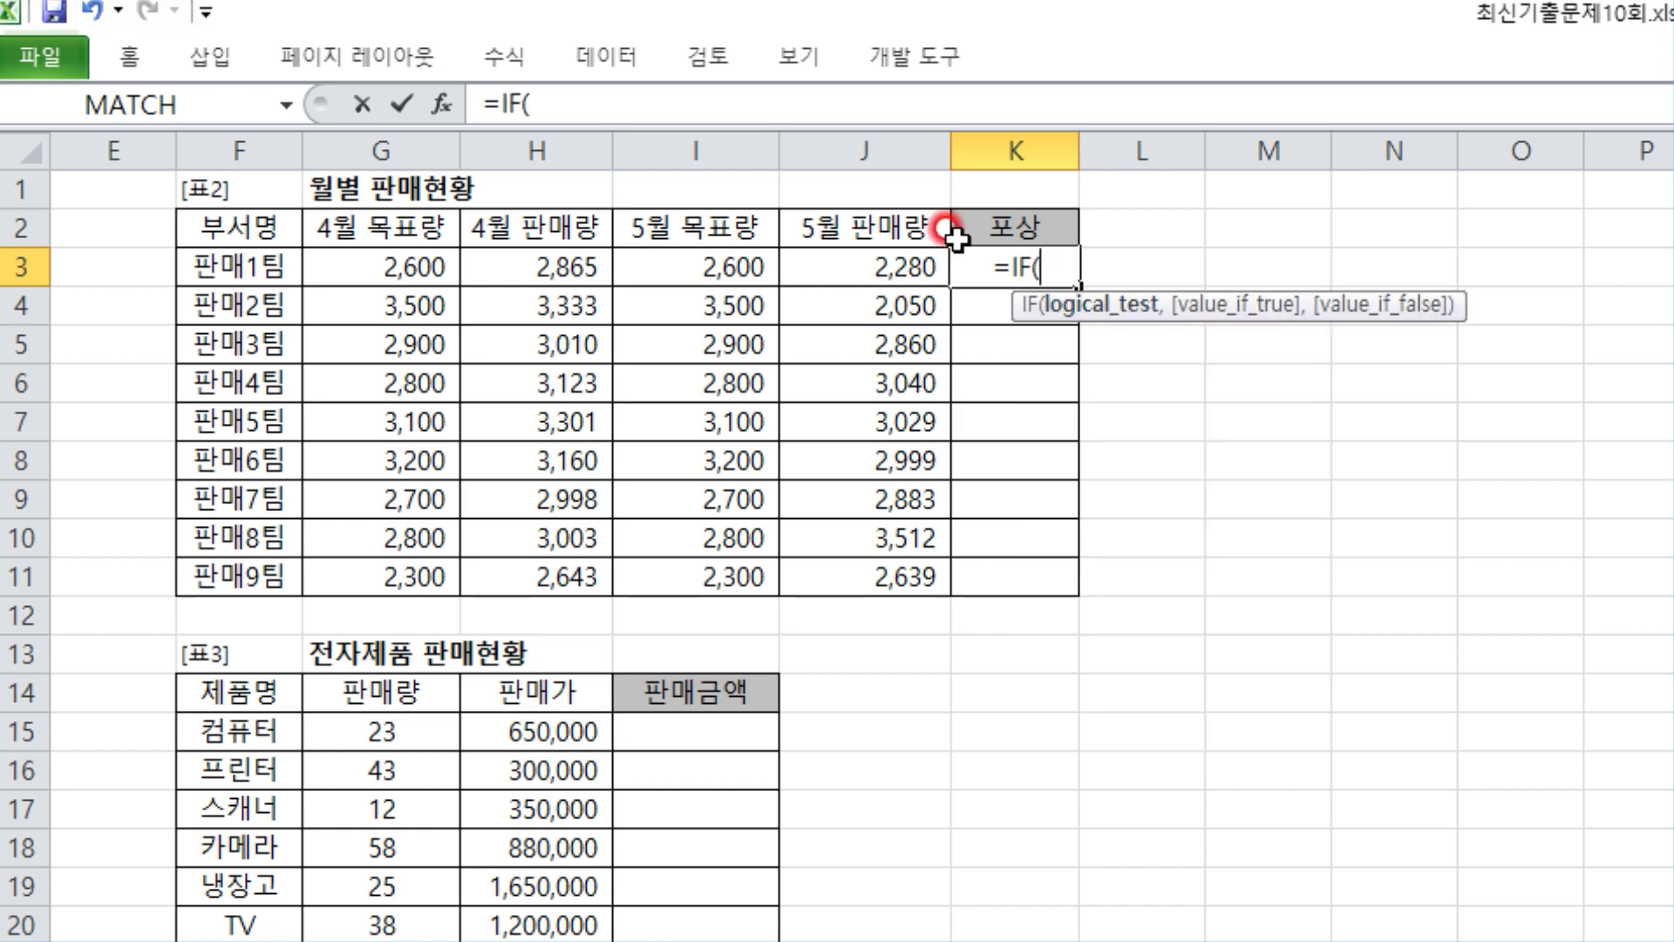
{"action": "left_click", "coordinate": [447, 91]}
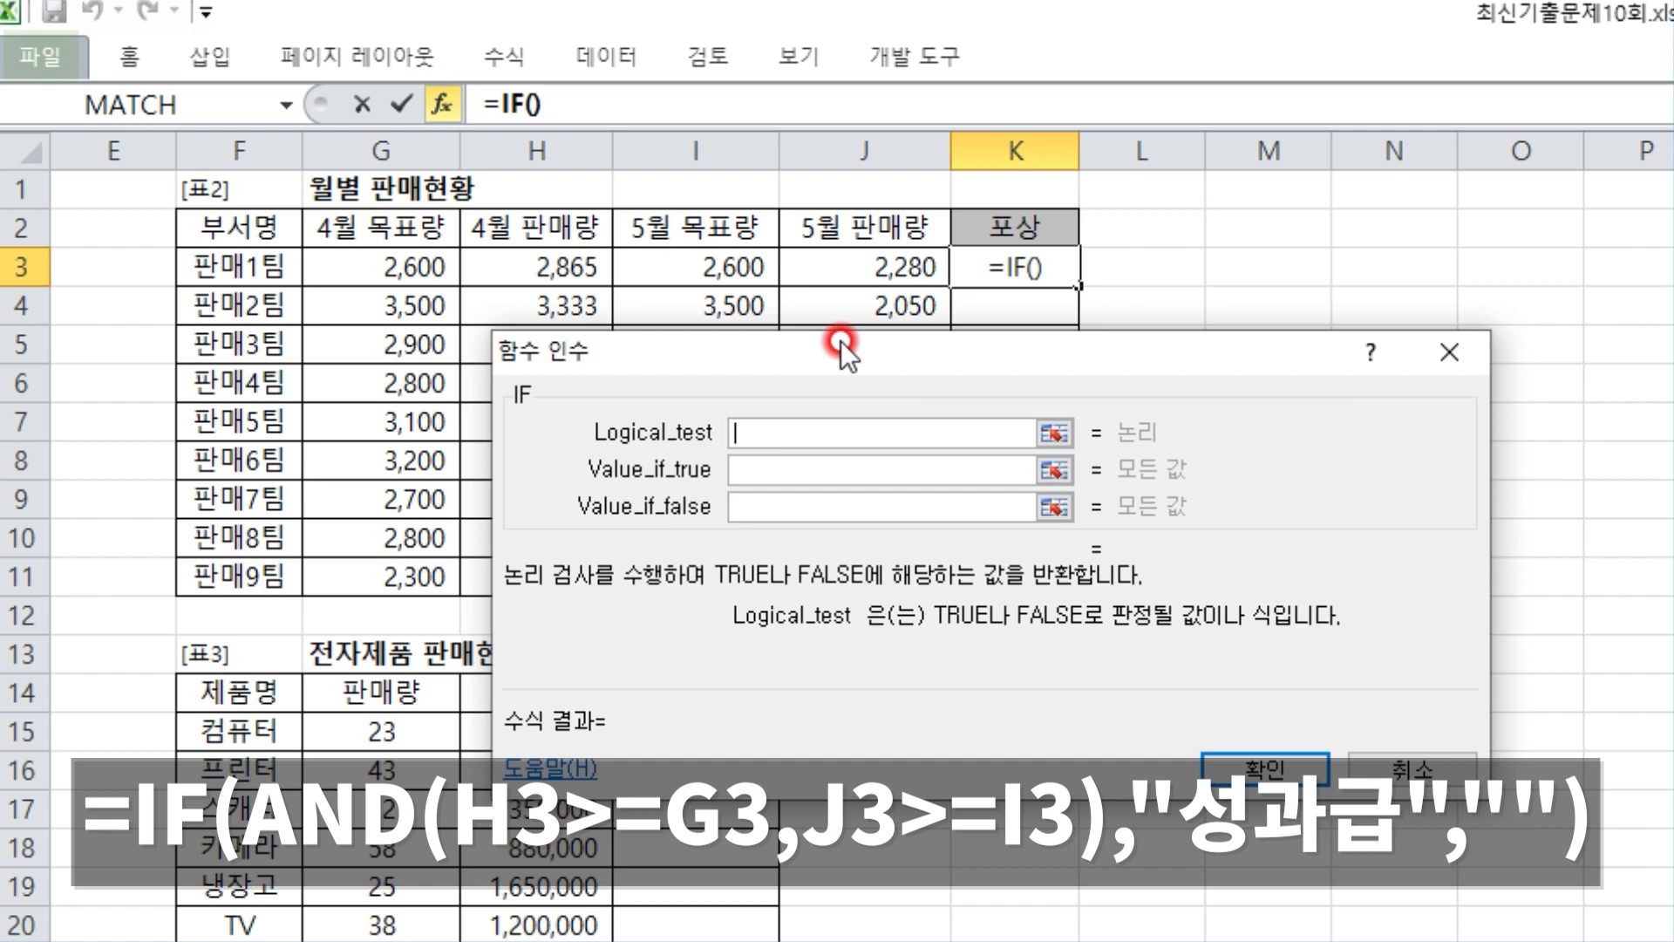
{"action": "left_click_drag", "start_coordinate": [862, 342], "coordinate": [832, 328]}
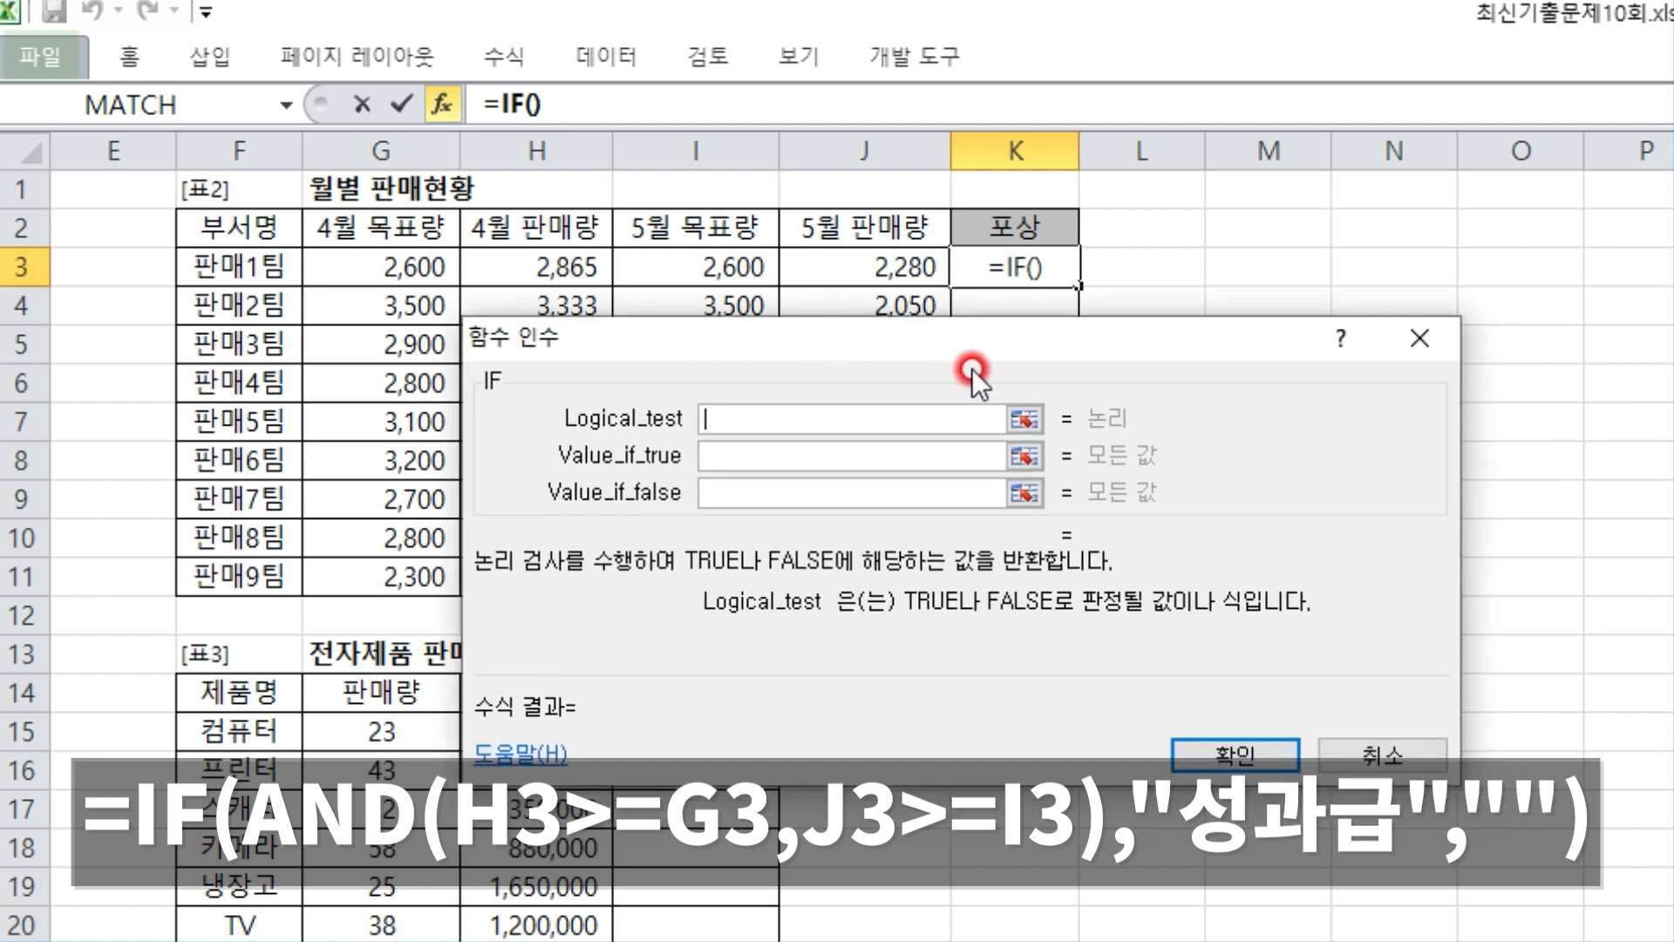
- Set the IF function's logical test to and(H3>=G3,J3>=I3), comparing each month's sales with its target
{"action": "type", "text": "and"}
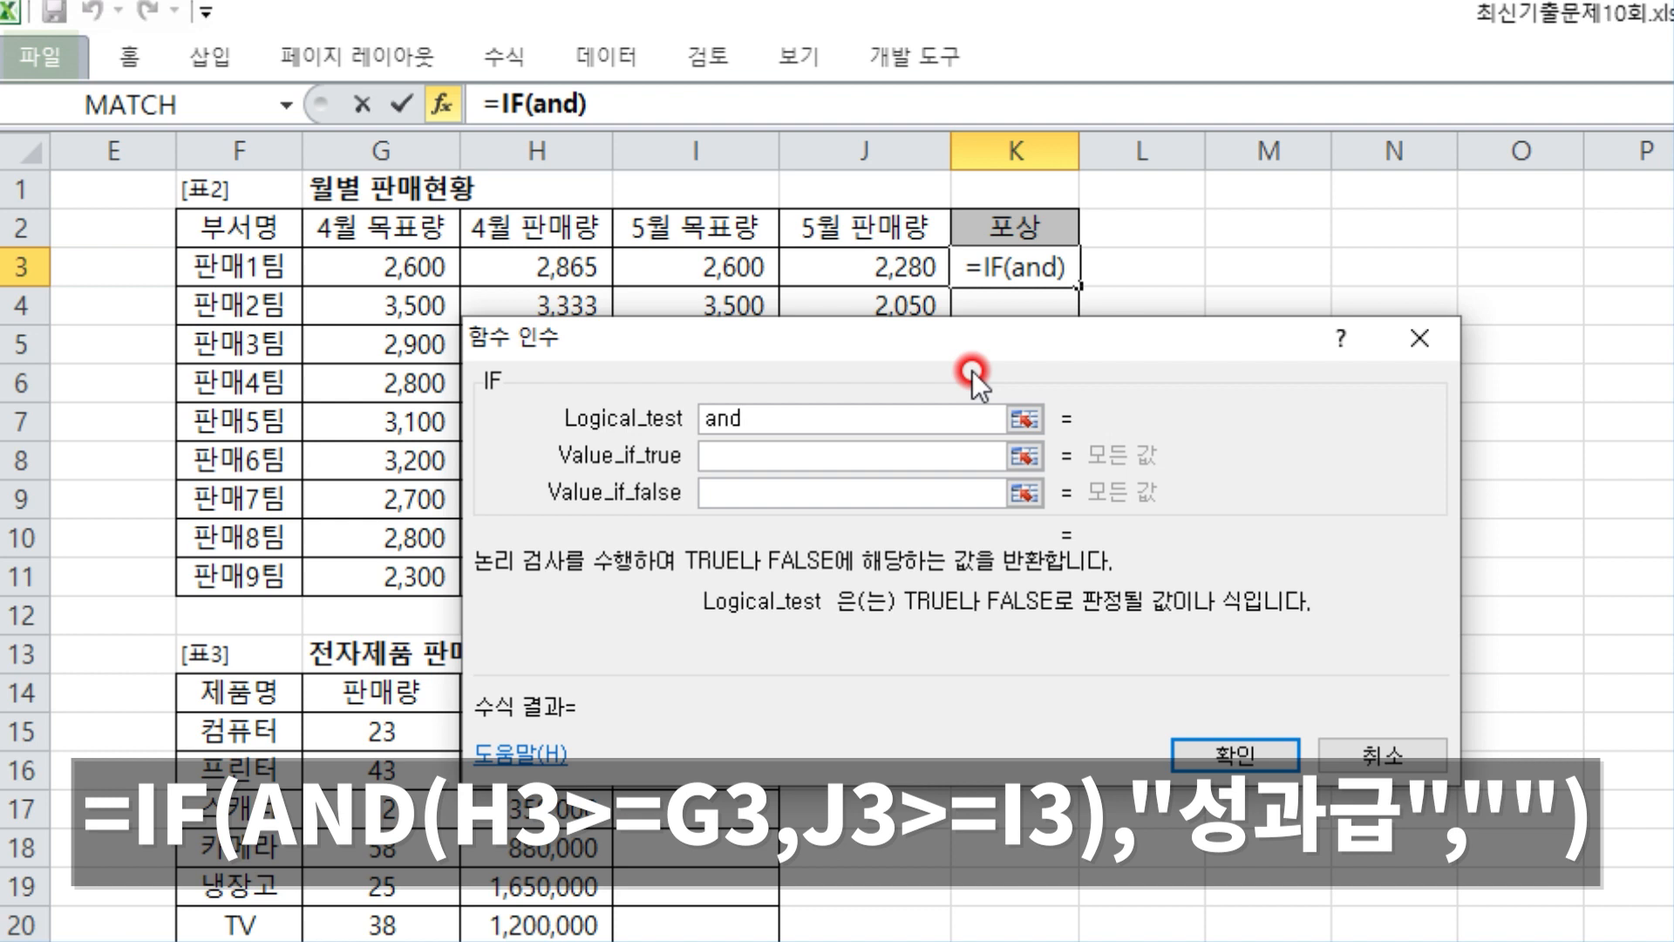
{"action": "type", "text": "("}
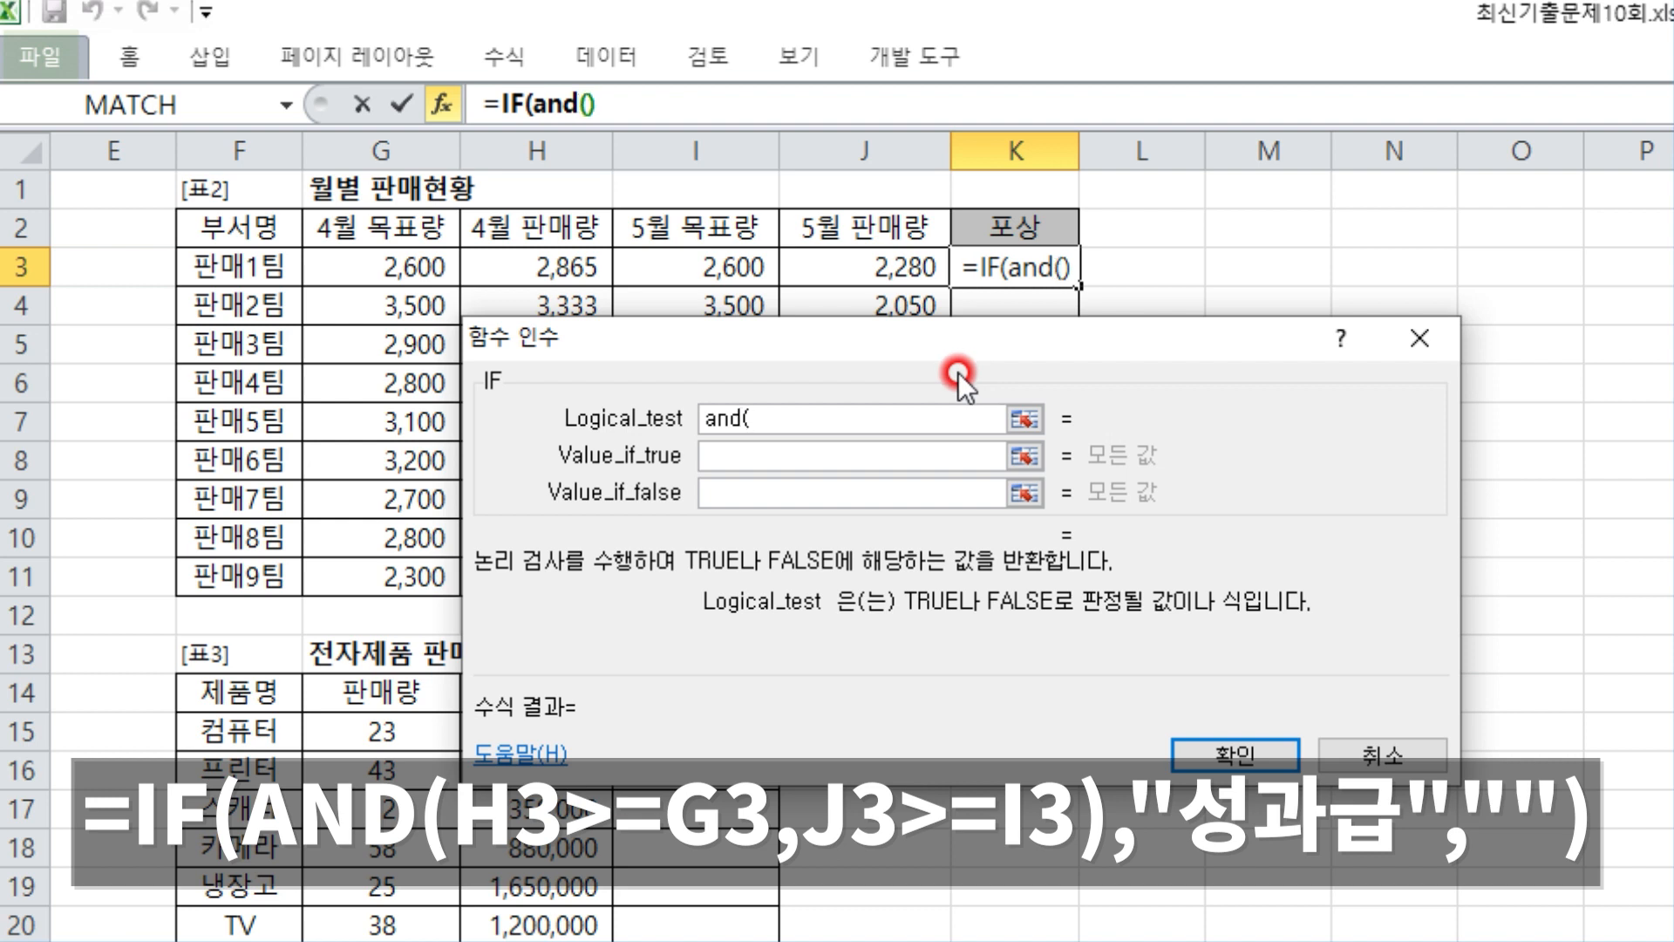
{"action": "left_click", "coordinate": [546, 264]}
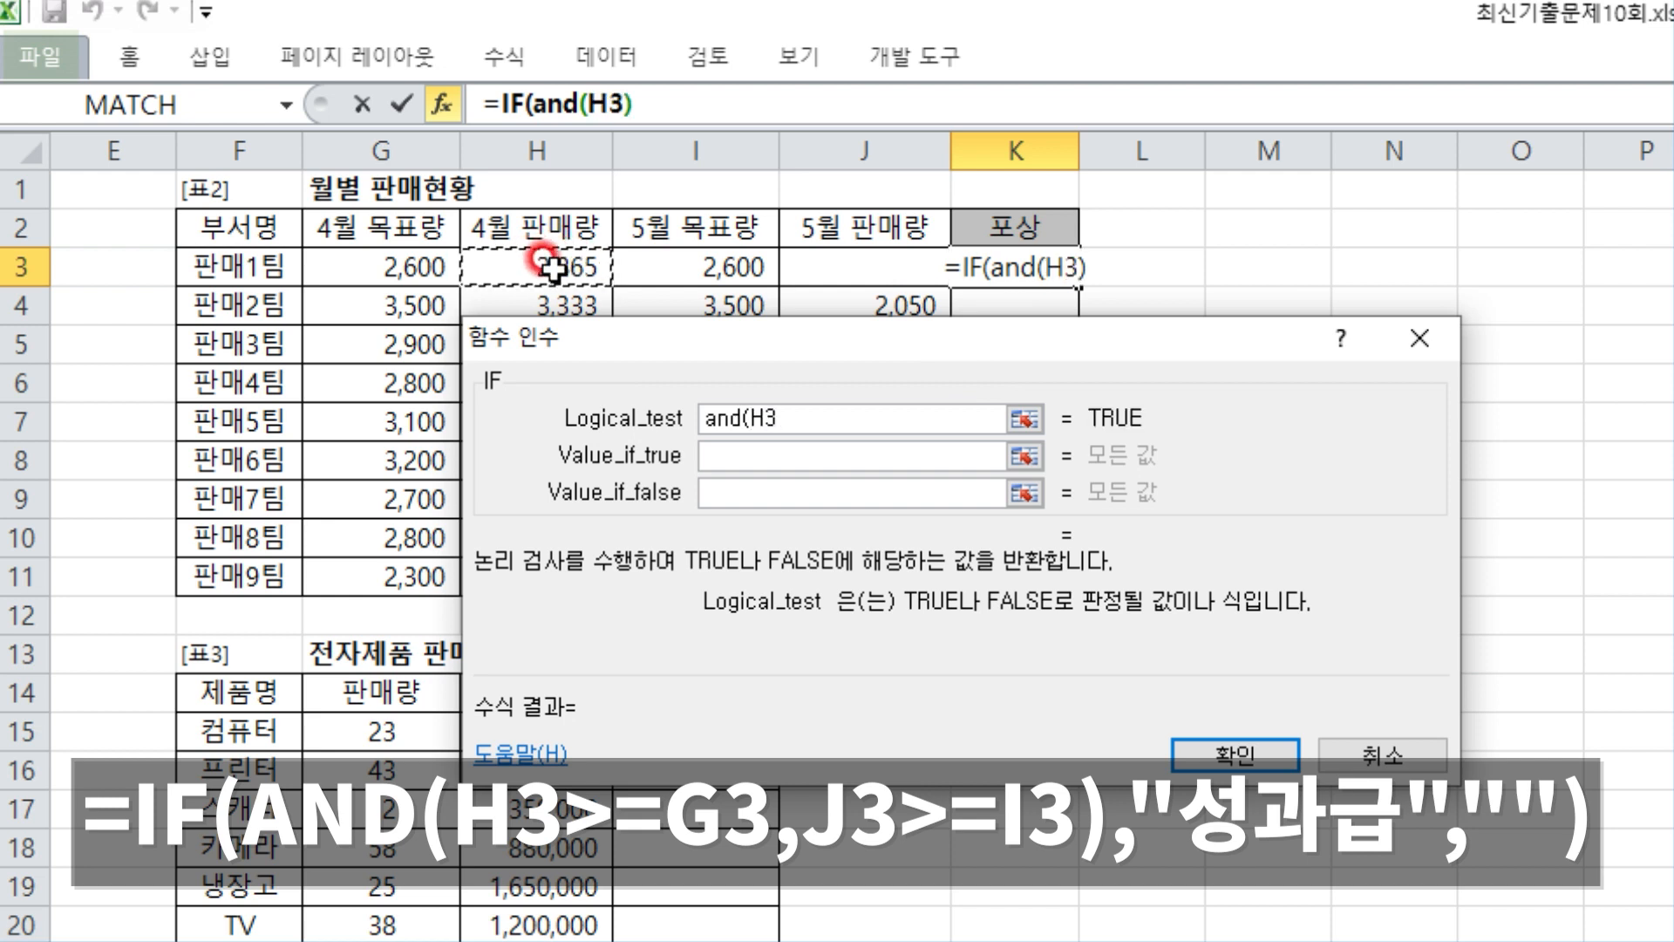
{"action": "type", "text": ">="}
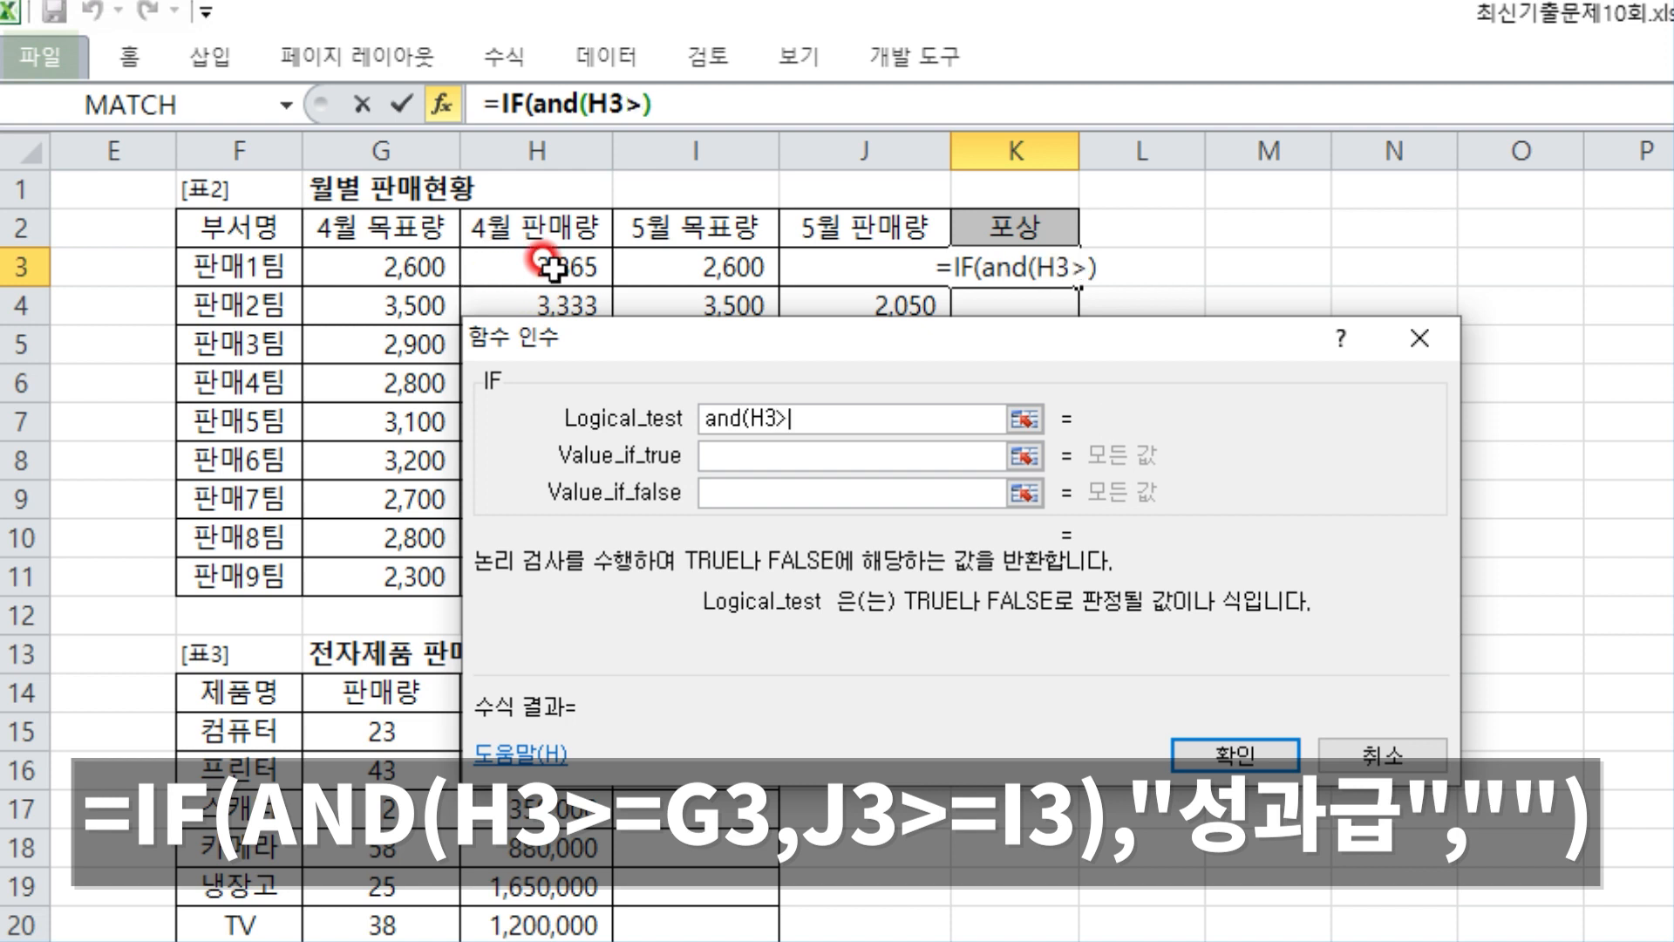
{"action": "left_click", "coordinate": [423, 266]}
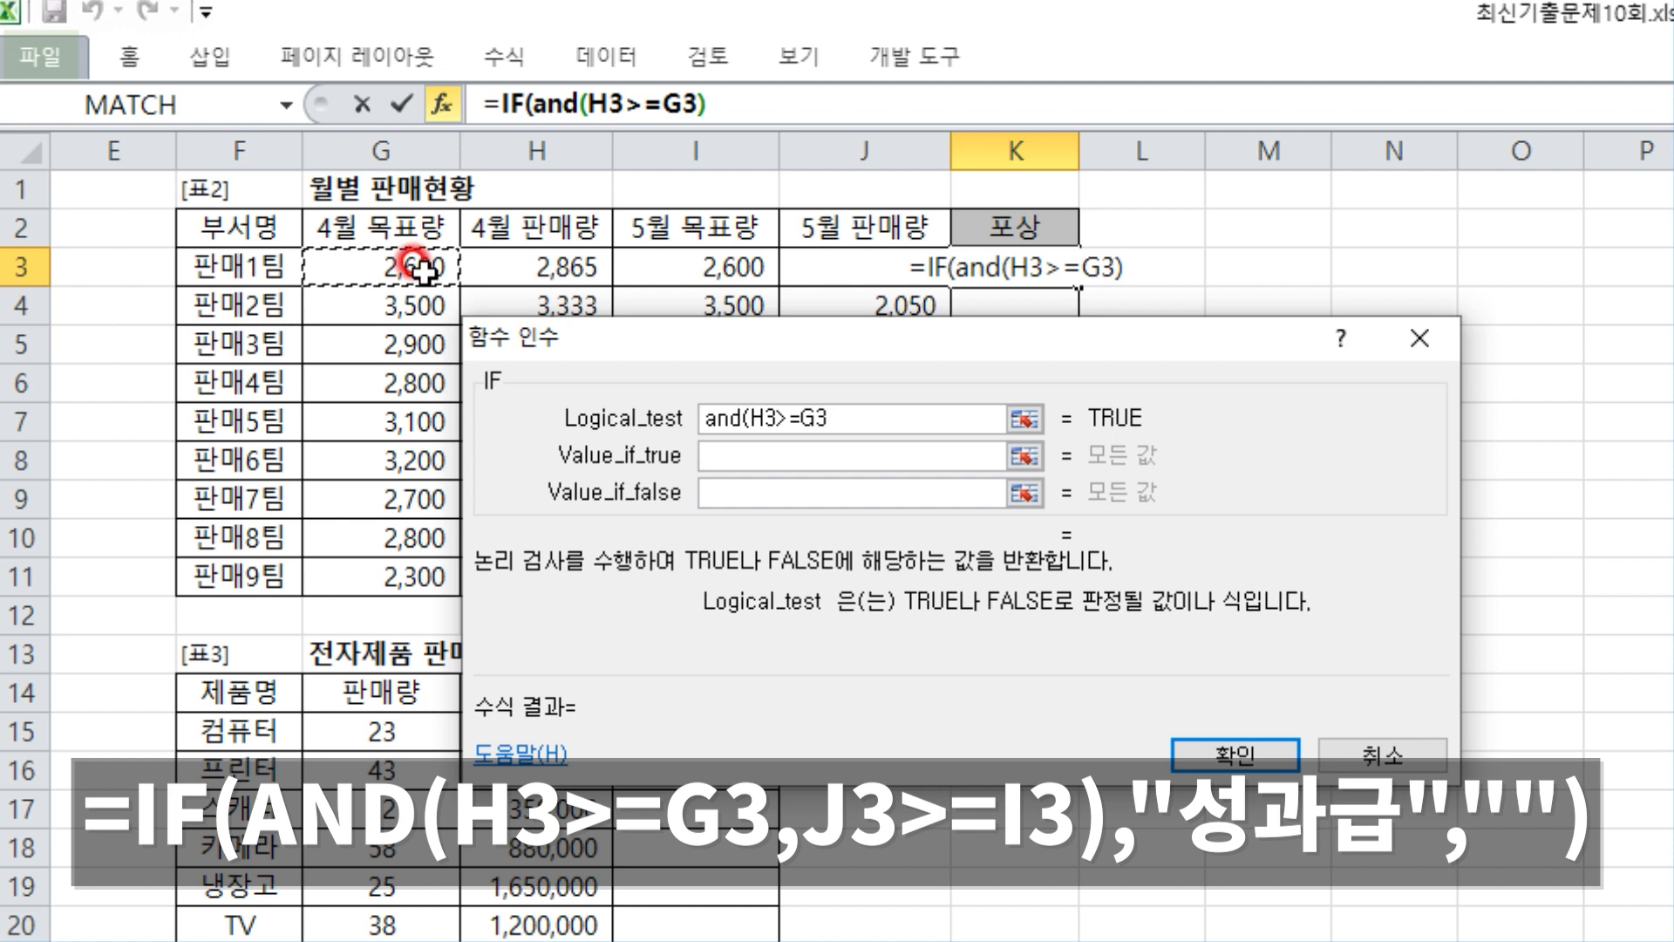
{"action": "type", "text": ","}
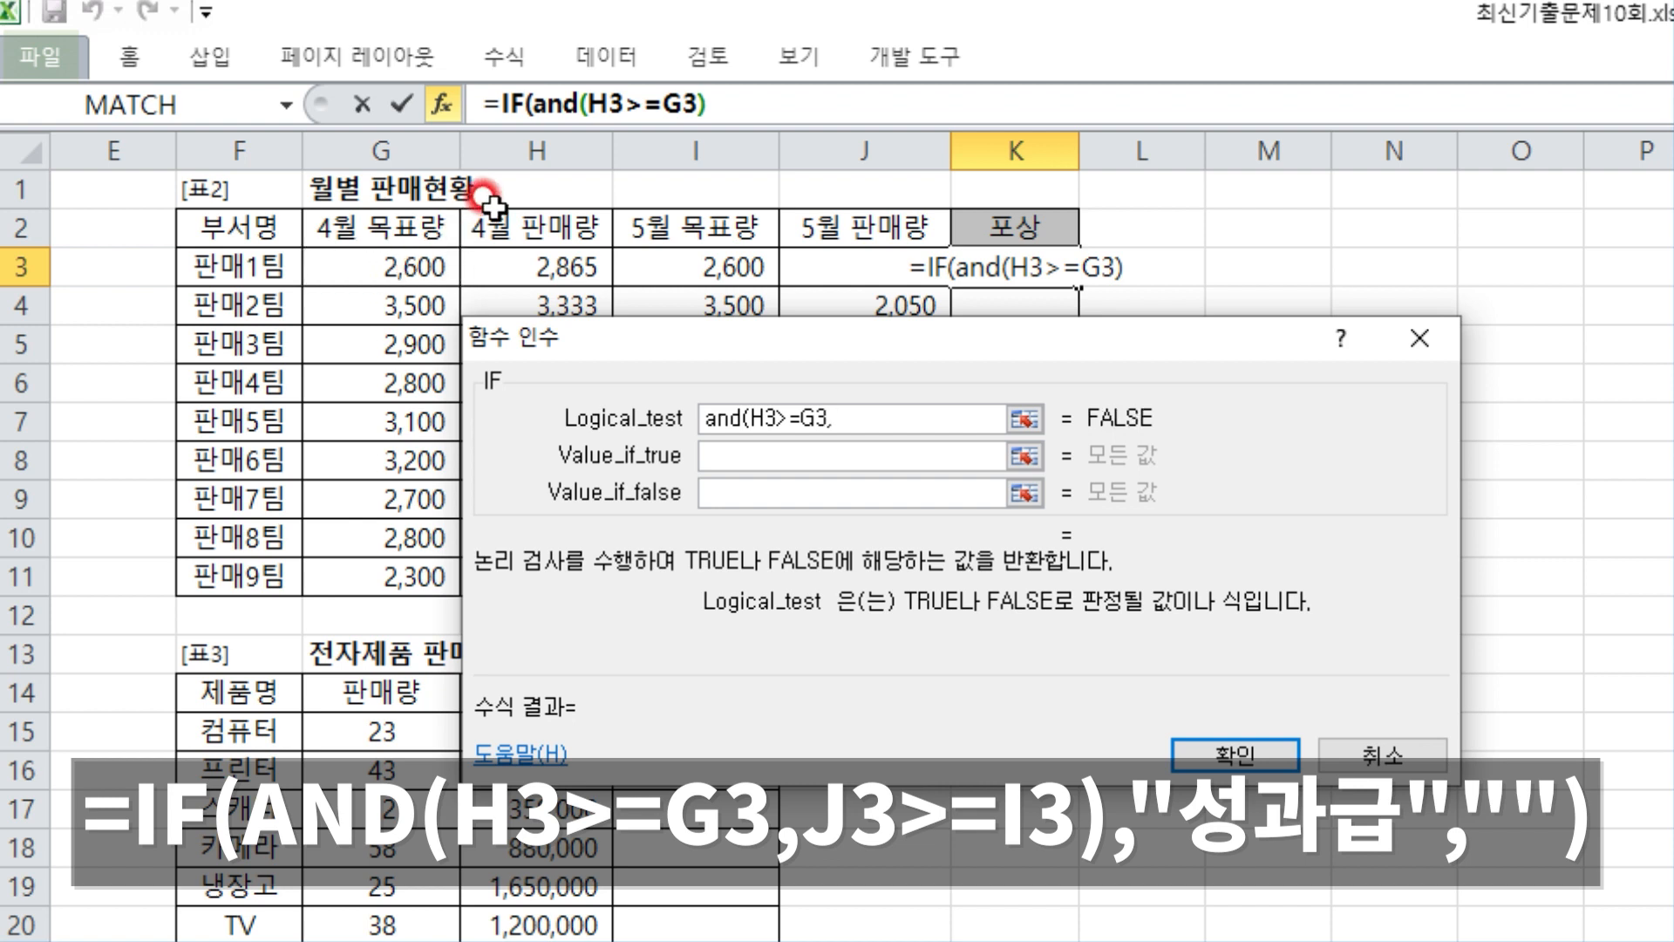
{"action": "left_click", "coordinate": [872, 262]}
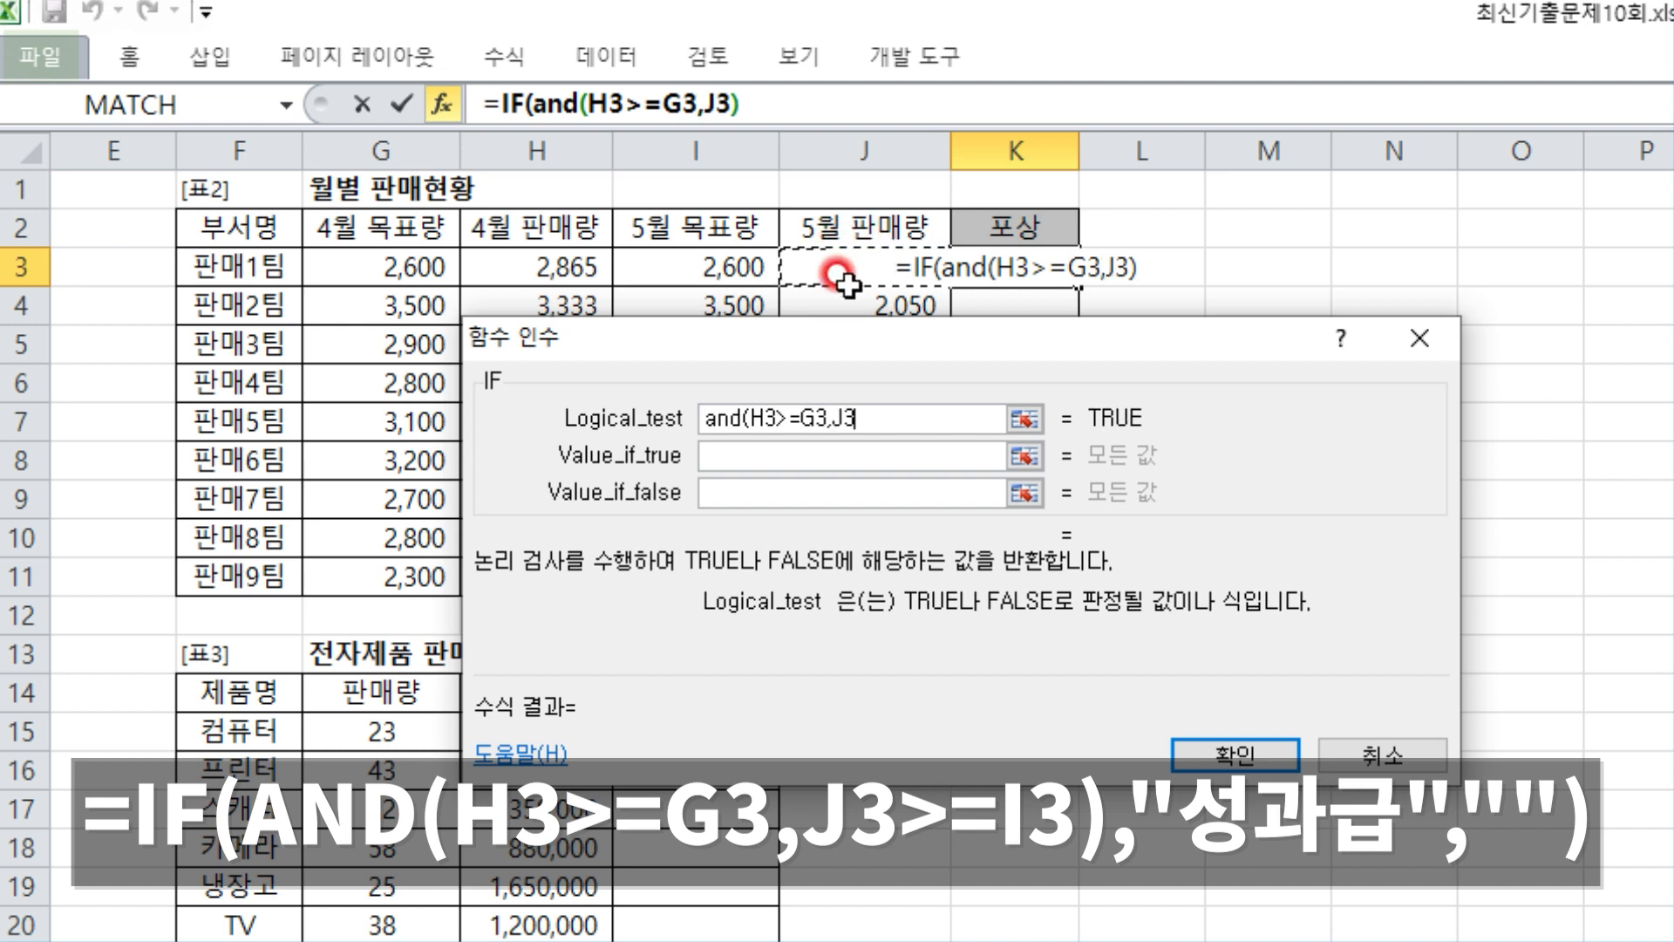
{"action": "type", "text": ">="}
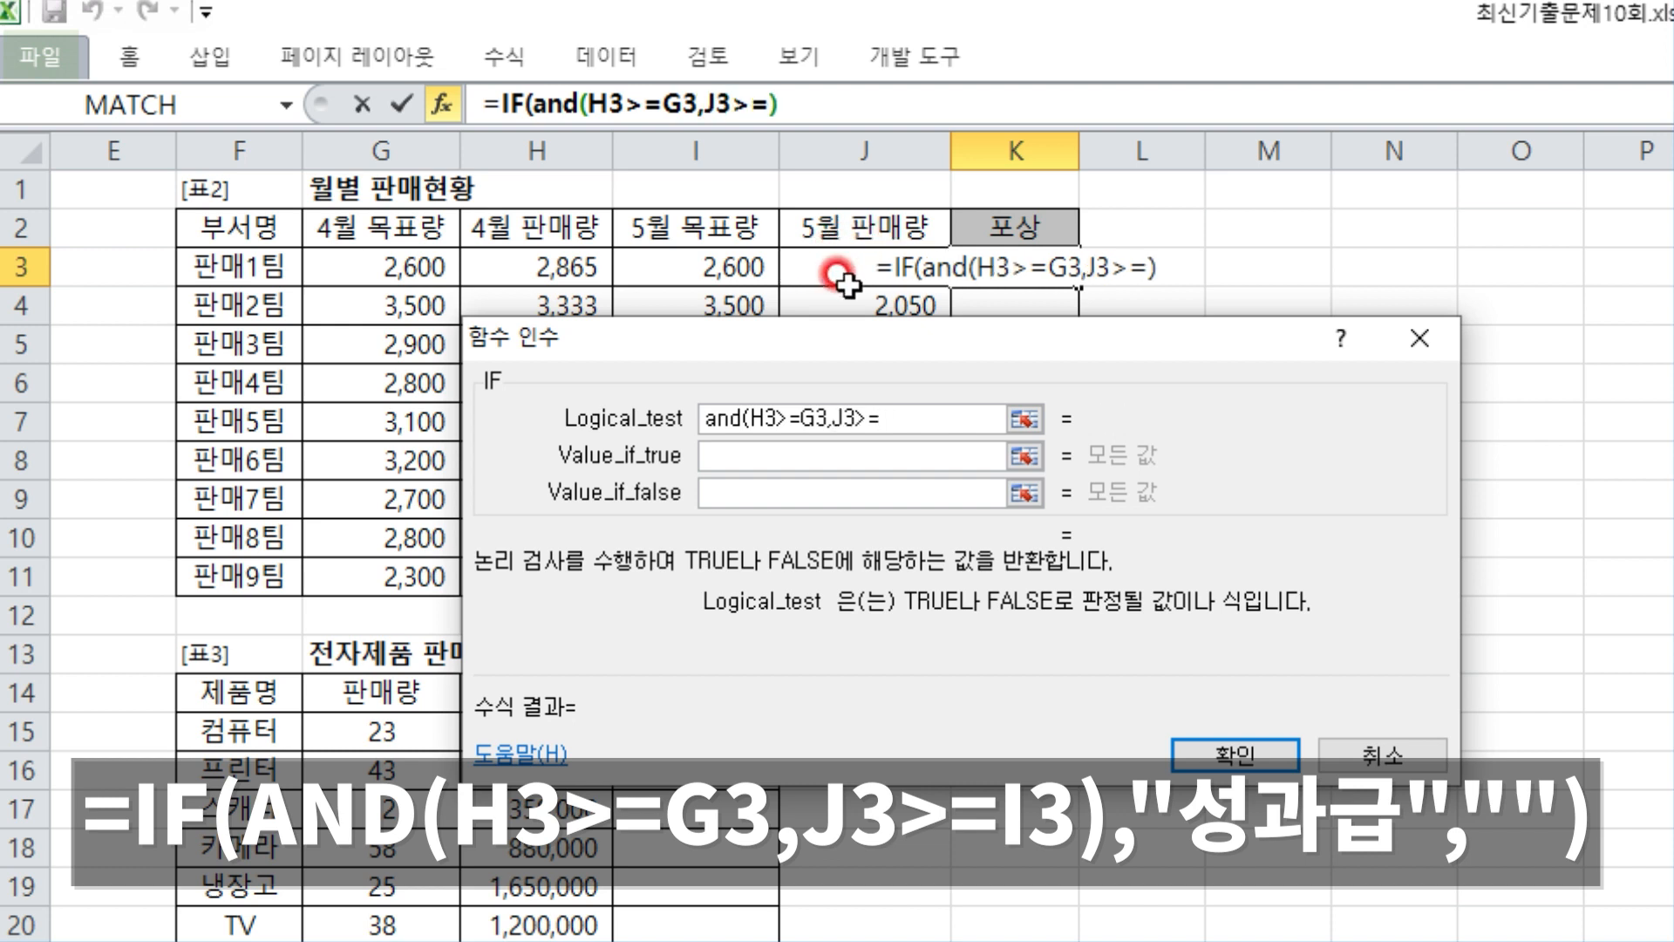
{"action": "left_click", "coordinate": [772, 272]}
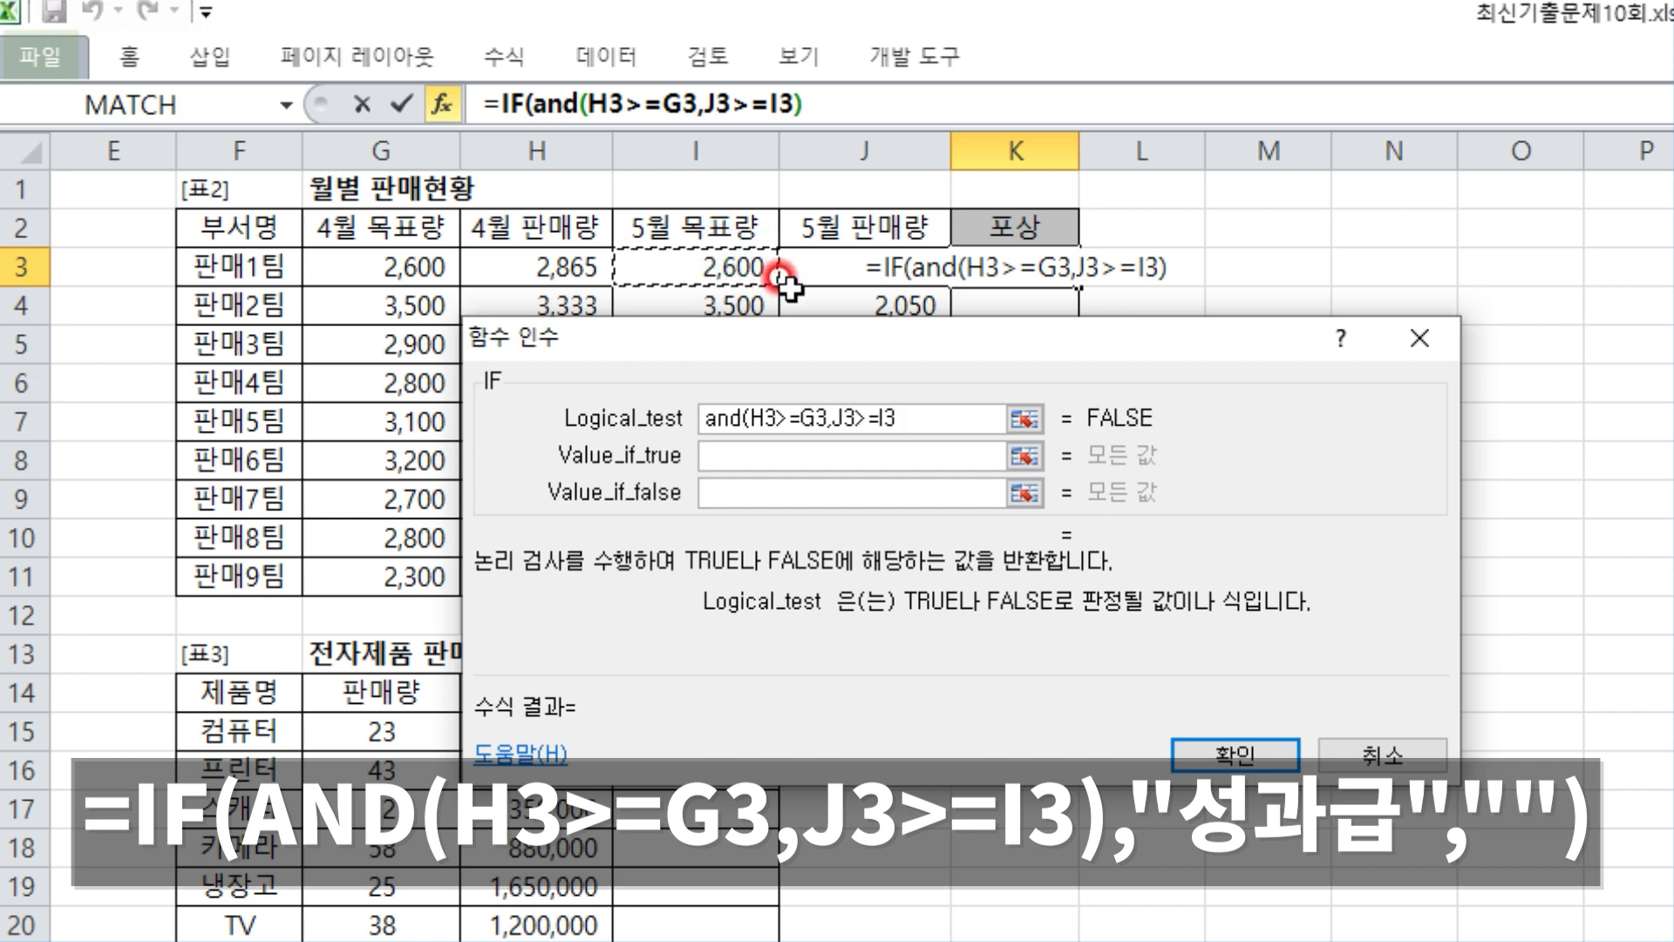
{"action": "type", "text": ")"}
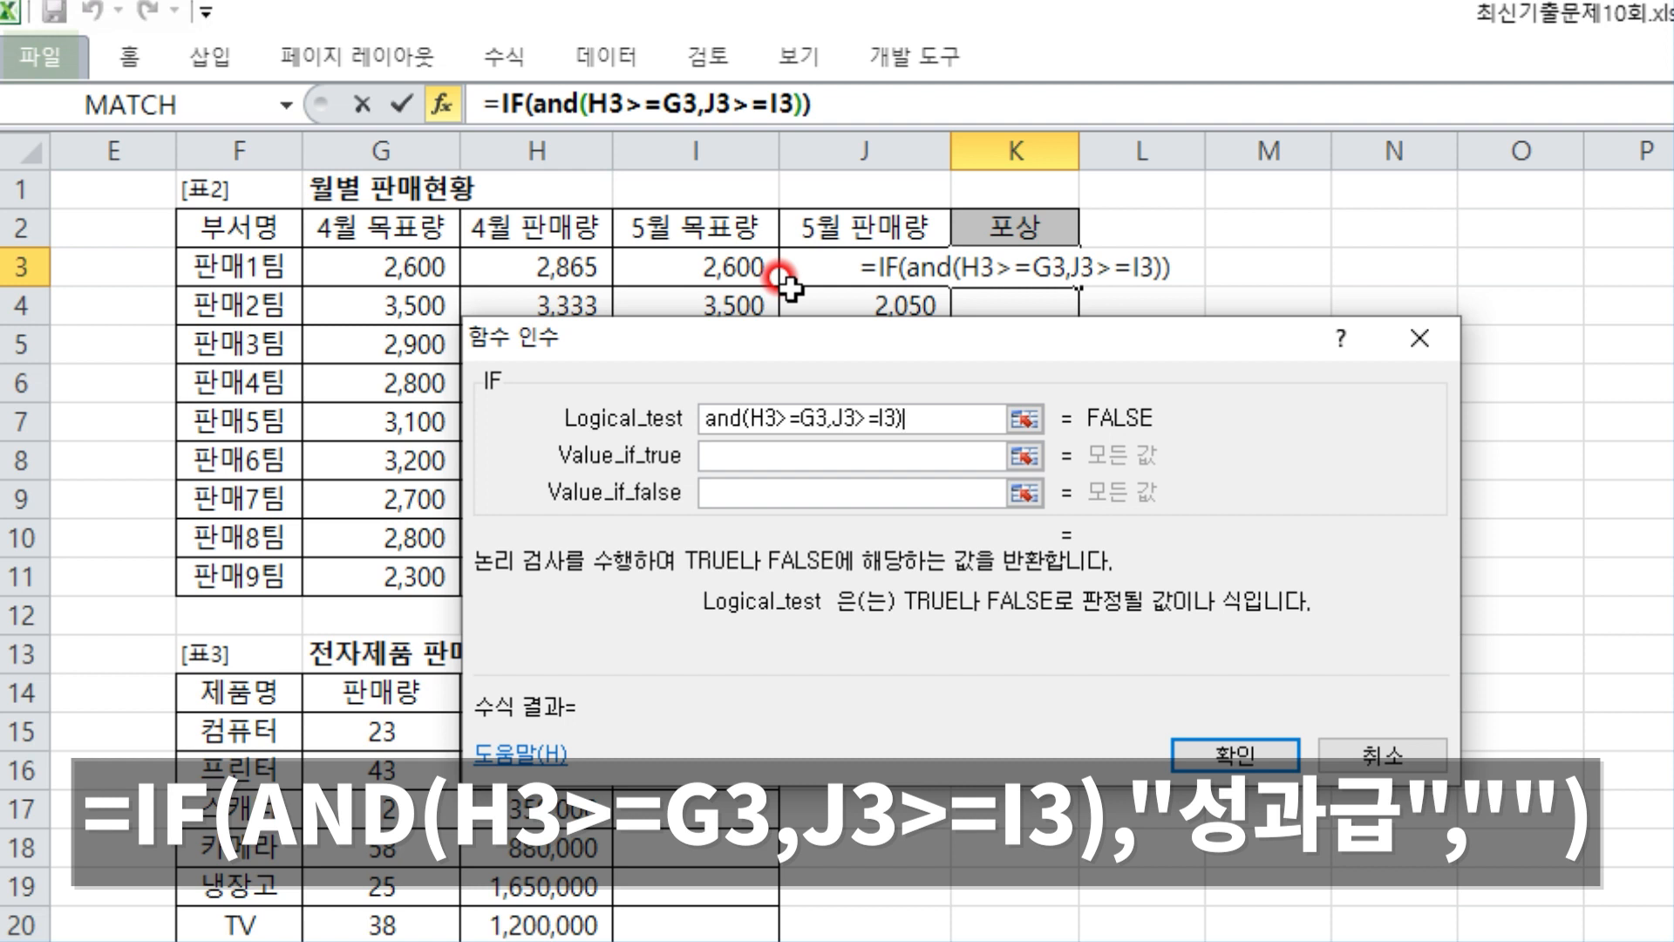
- Complete K3's IF with "성과급" when true and "" when false, and fill the formula down to K11
{"action": "left_click", "coordinate": [820, 455]}
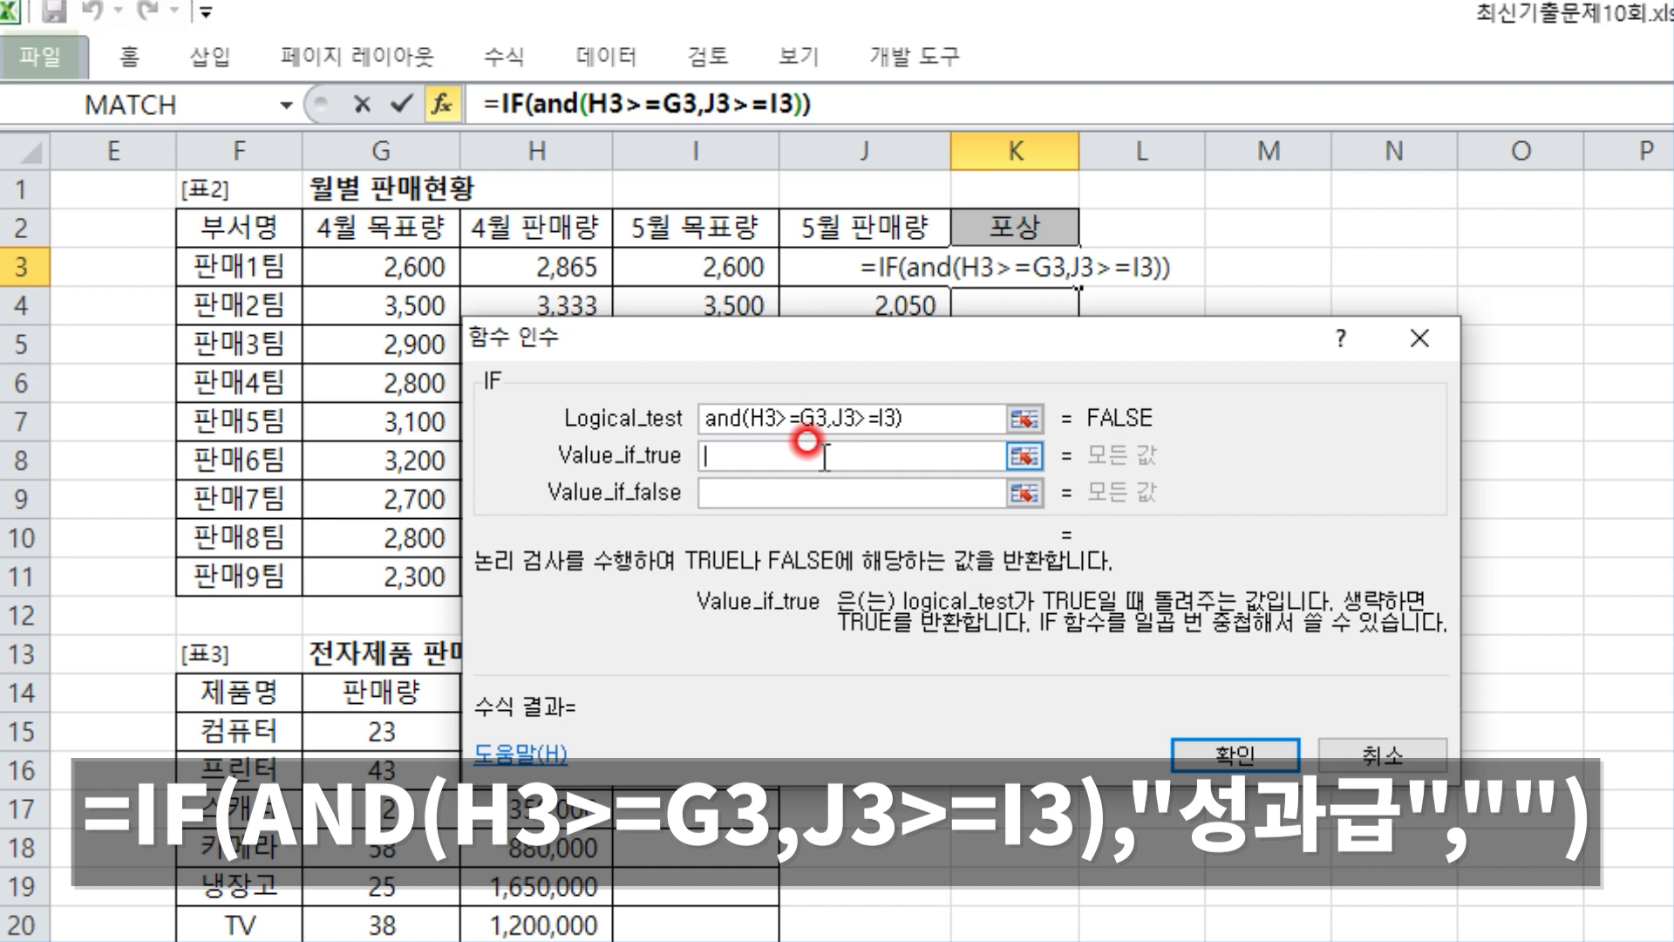
{"action": "type", "text": "성과급"}
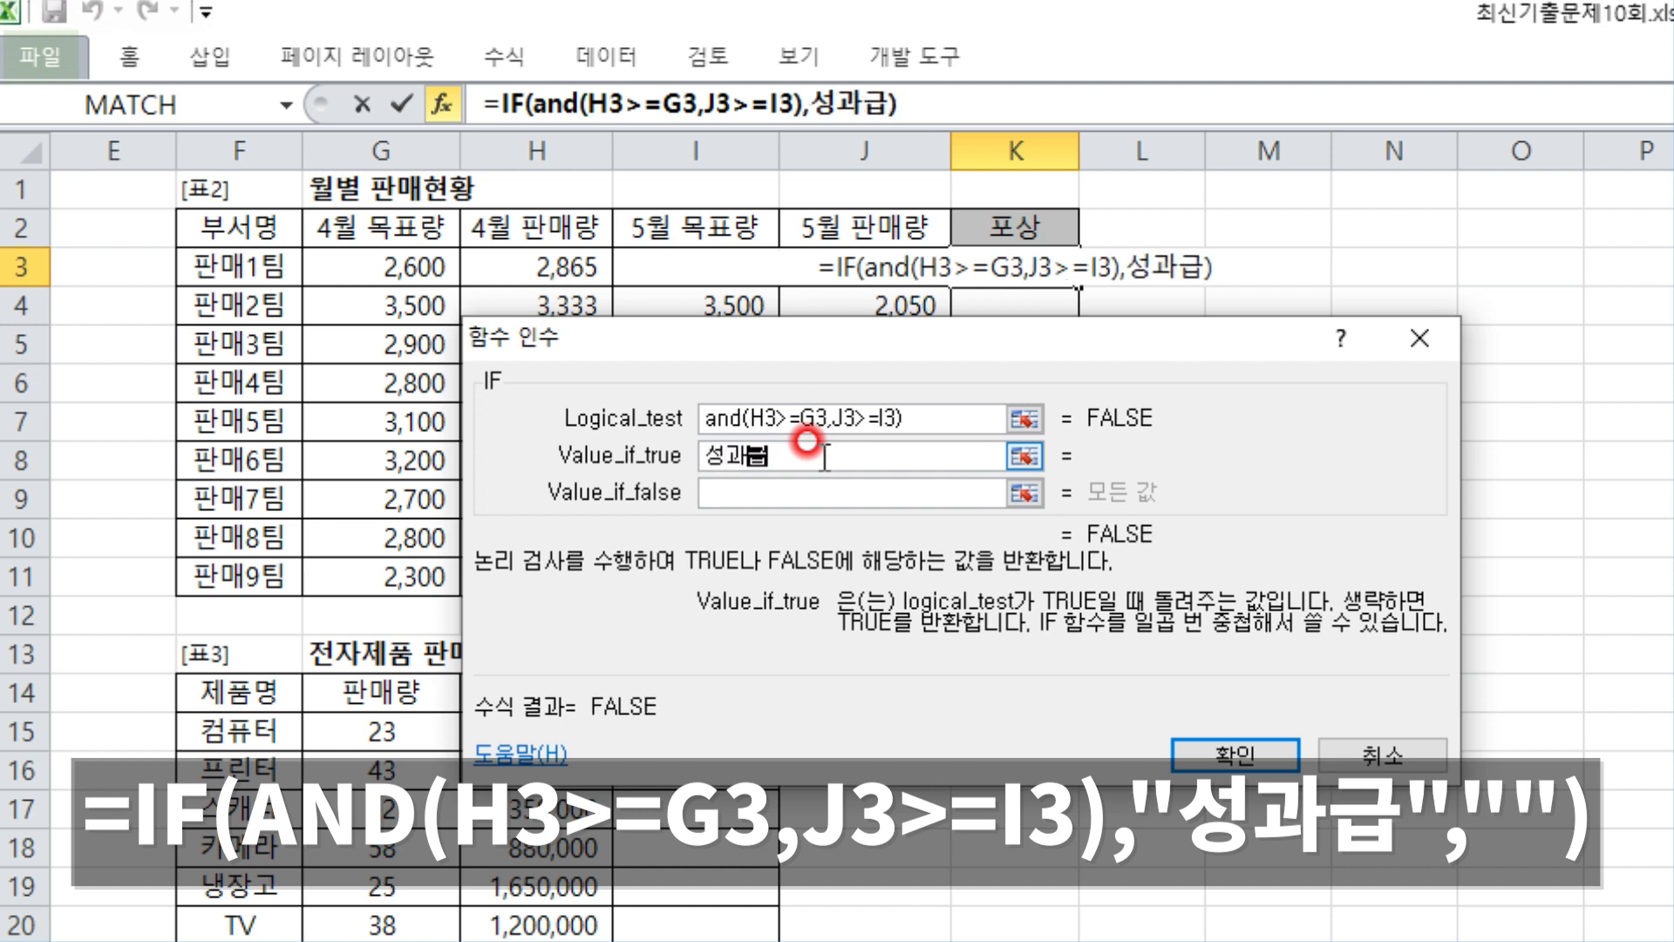
{"action": "key", "text": "Tab"}
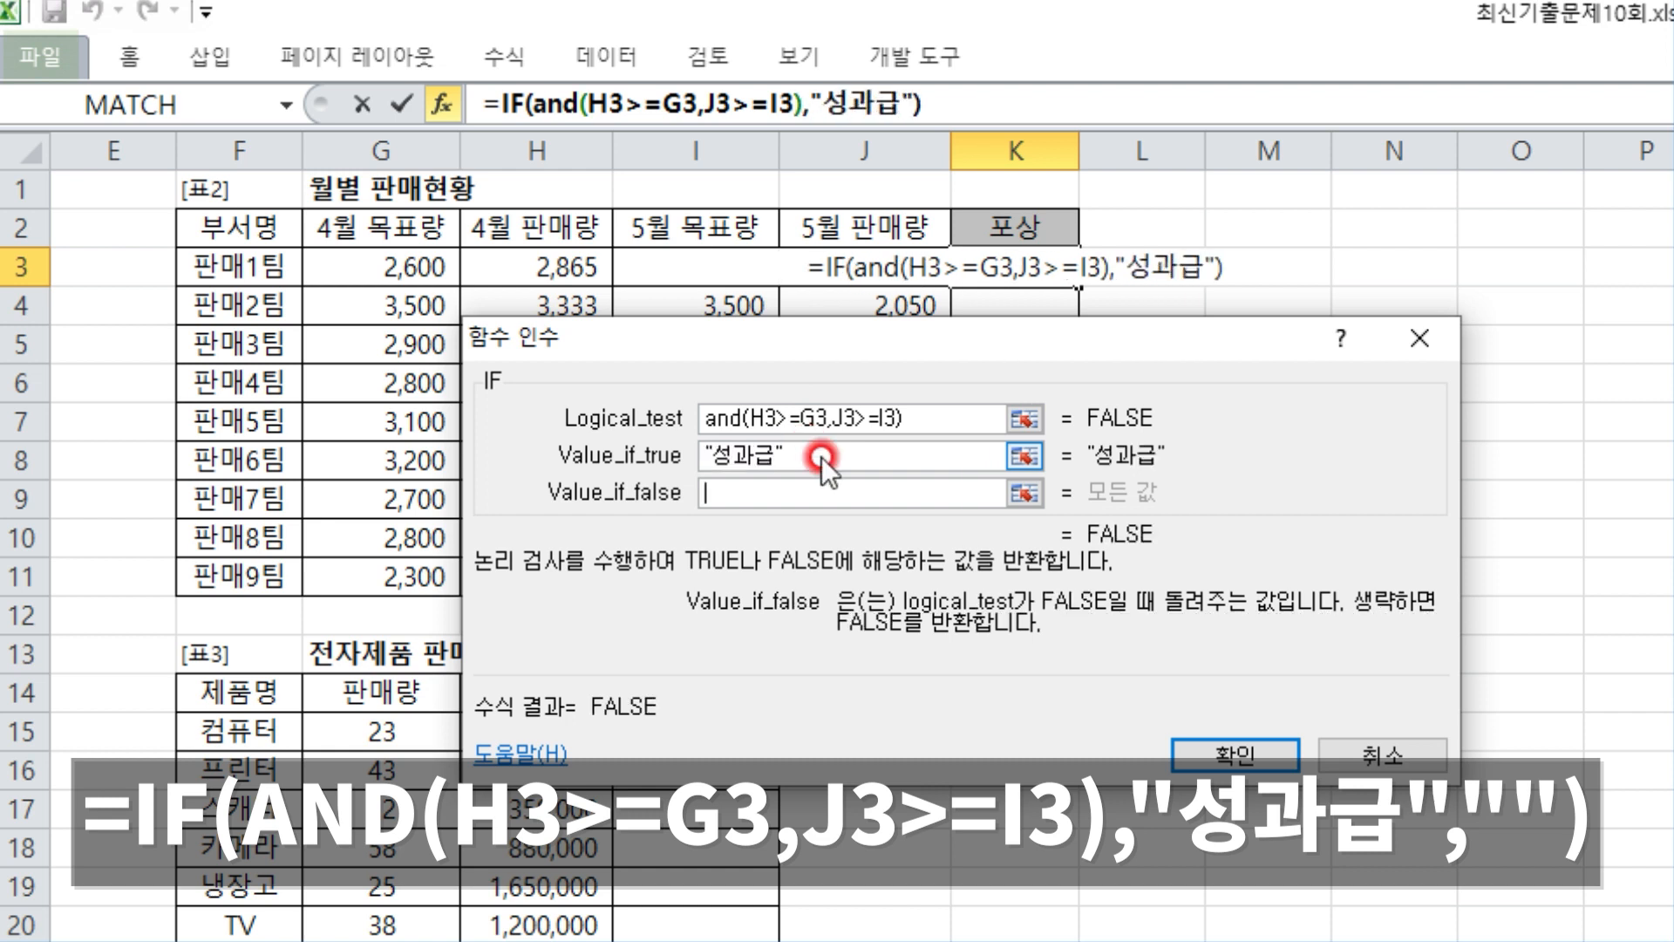
{"action": "type", "text": "\"\""}
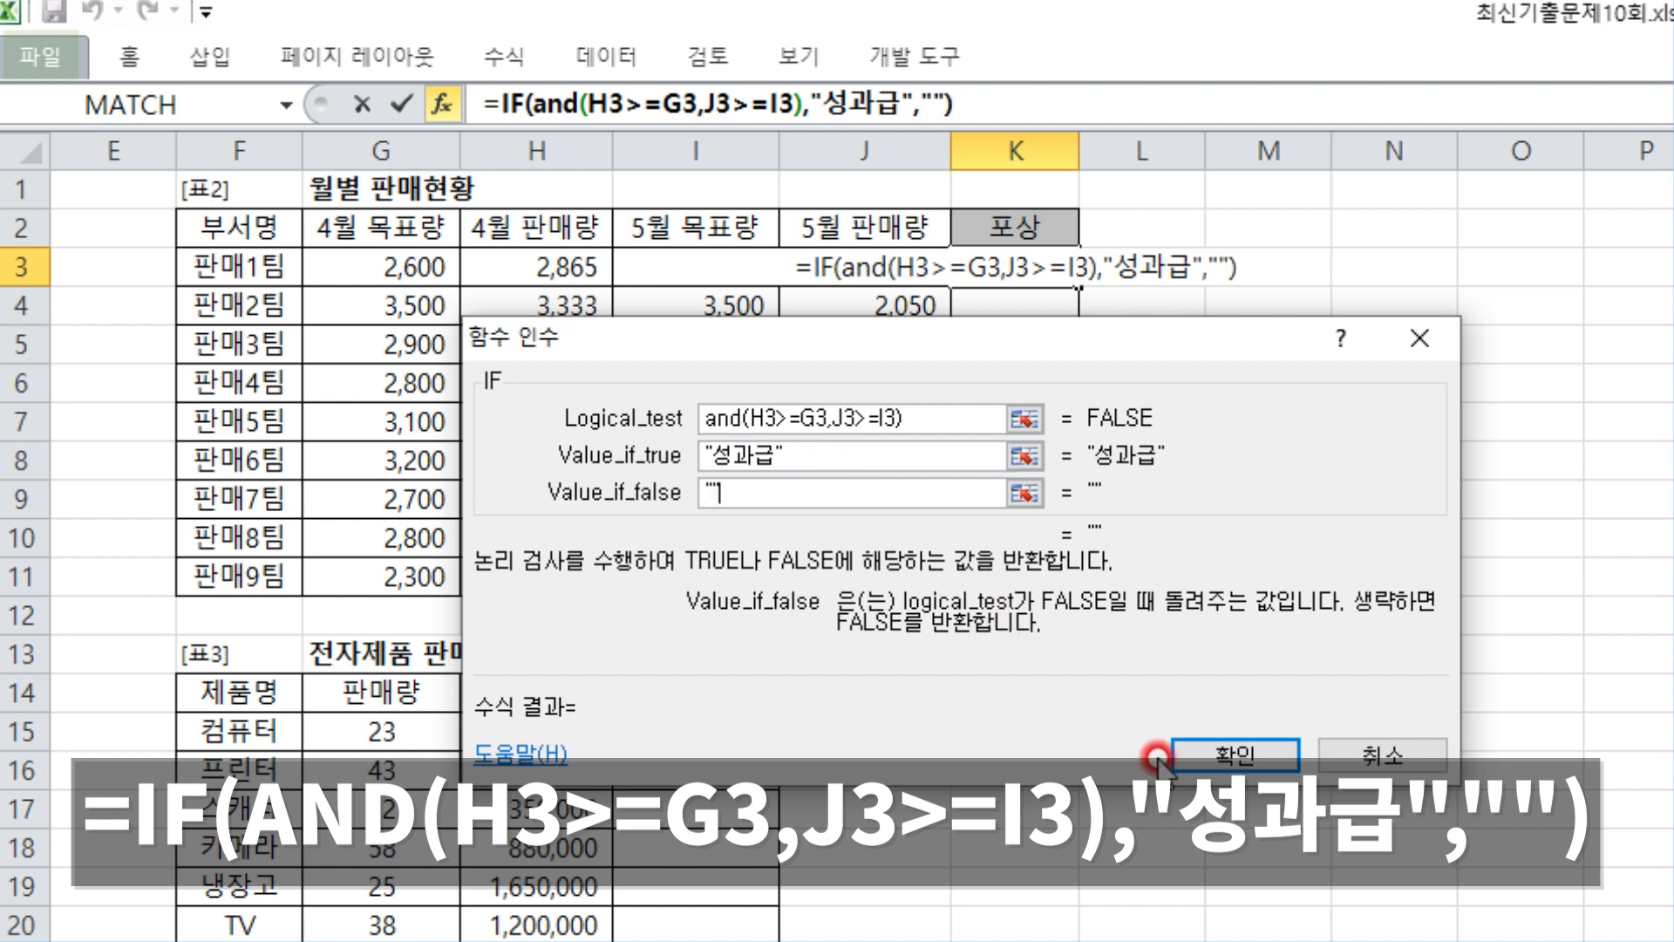
{"action": "left_click", "coordinate": [1213, 761]}
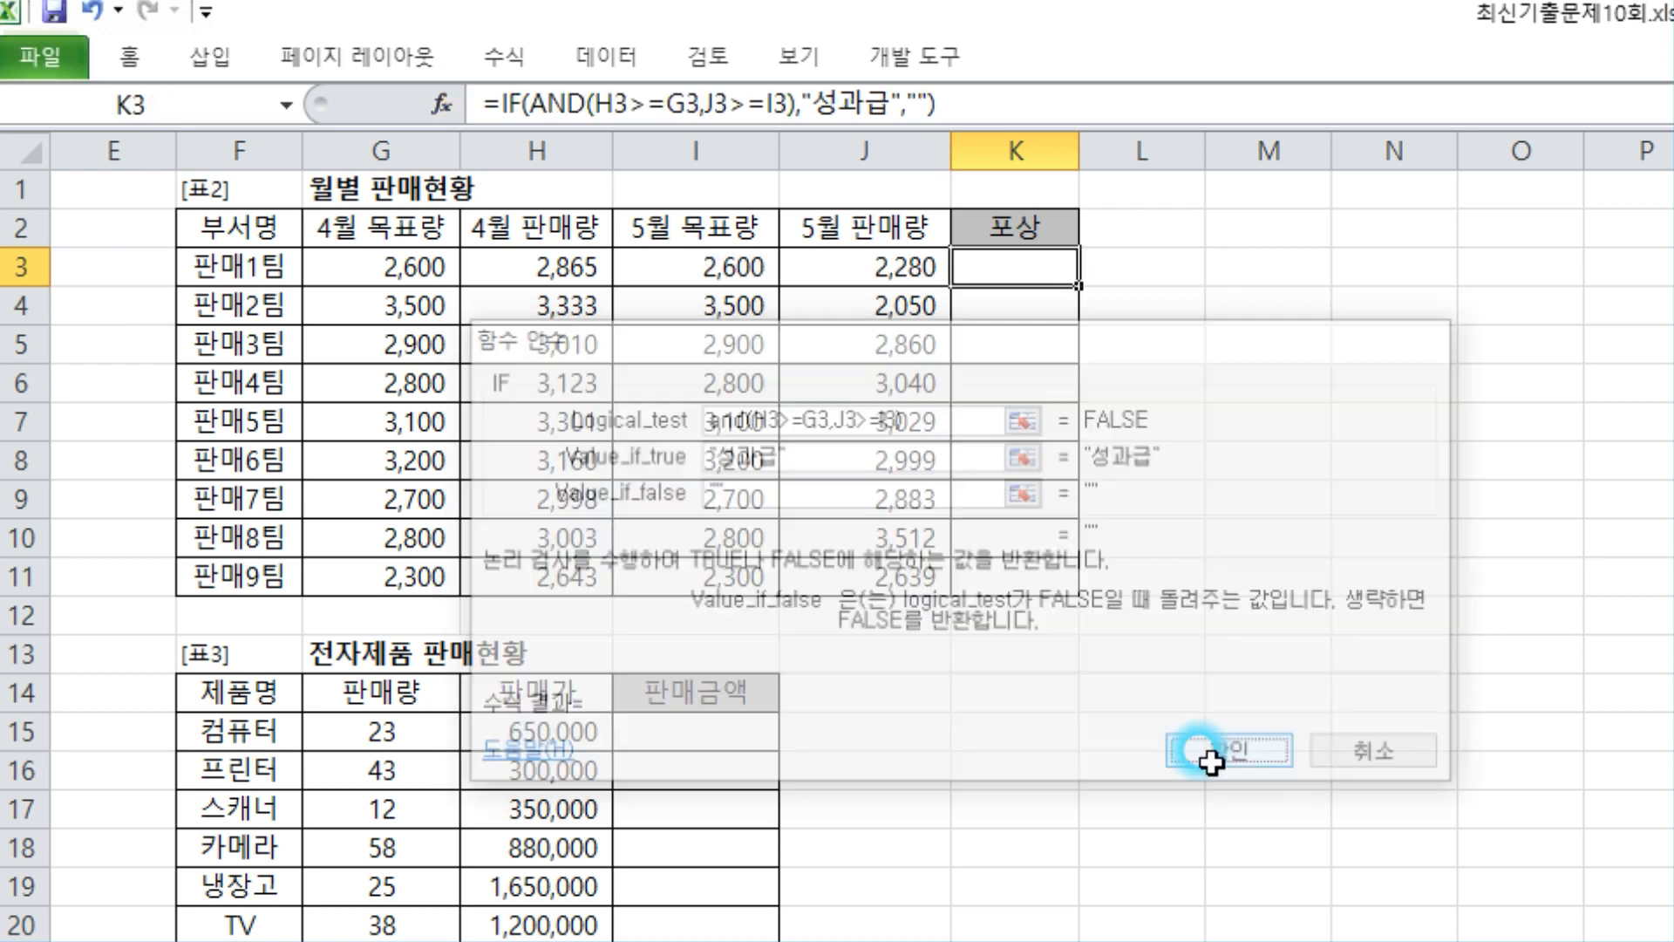
{"action": "left_click_drag", "start_coordinate": [1079, 286], "coordinate": [1079, 596]}
{"action": "left_click", "coordinate": [1308, 549]}
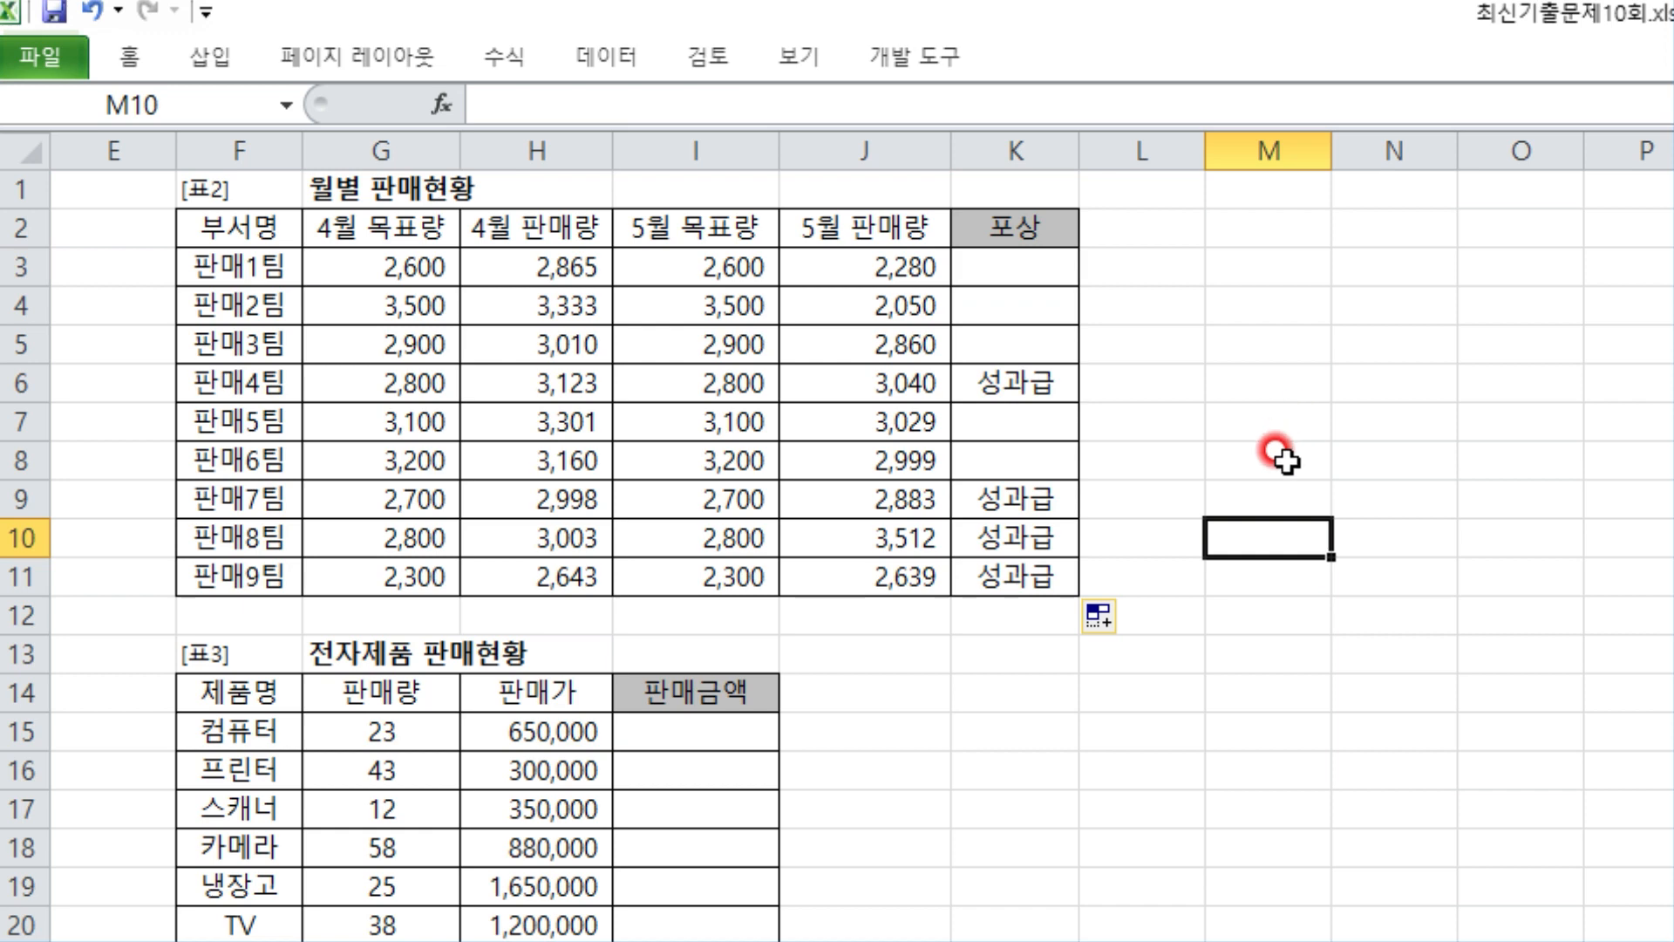
- Switch to the PDF in the browser and examine 계산작업 question 3 on 표3: its ranges, 판매금액 formula and 할인율 price bands
{"action": "key", "text": "alt+Tab"}
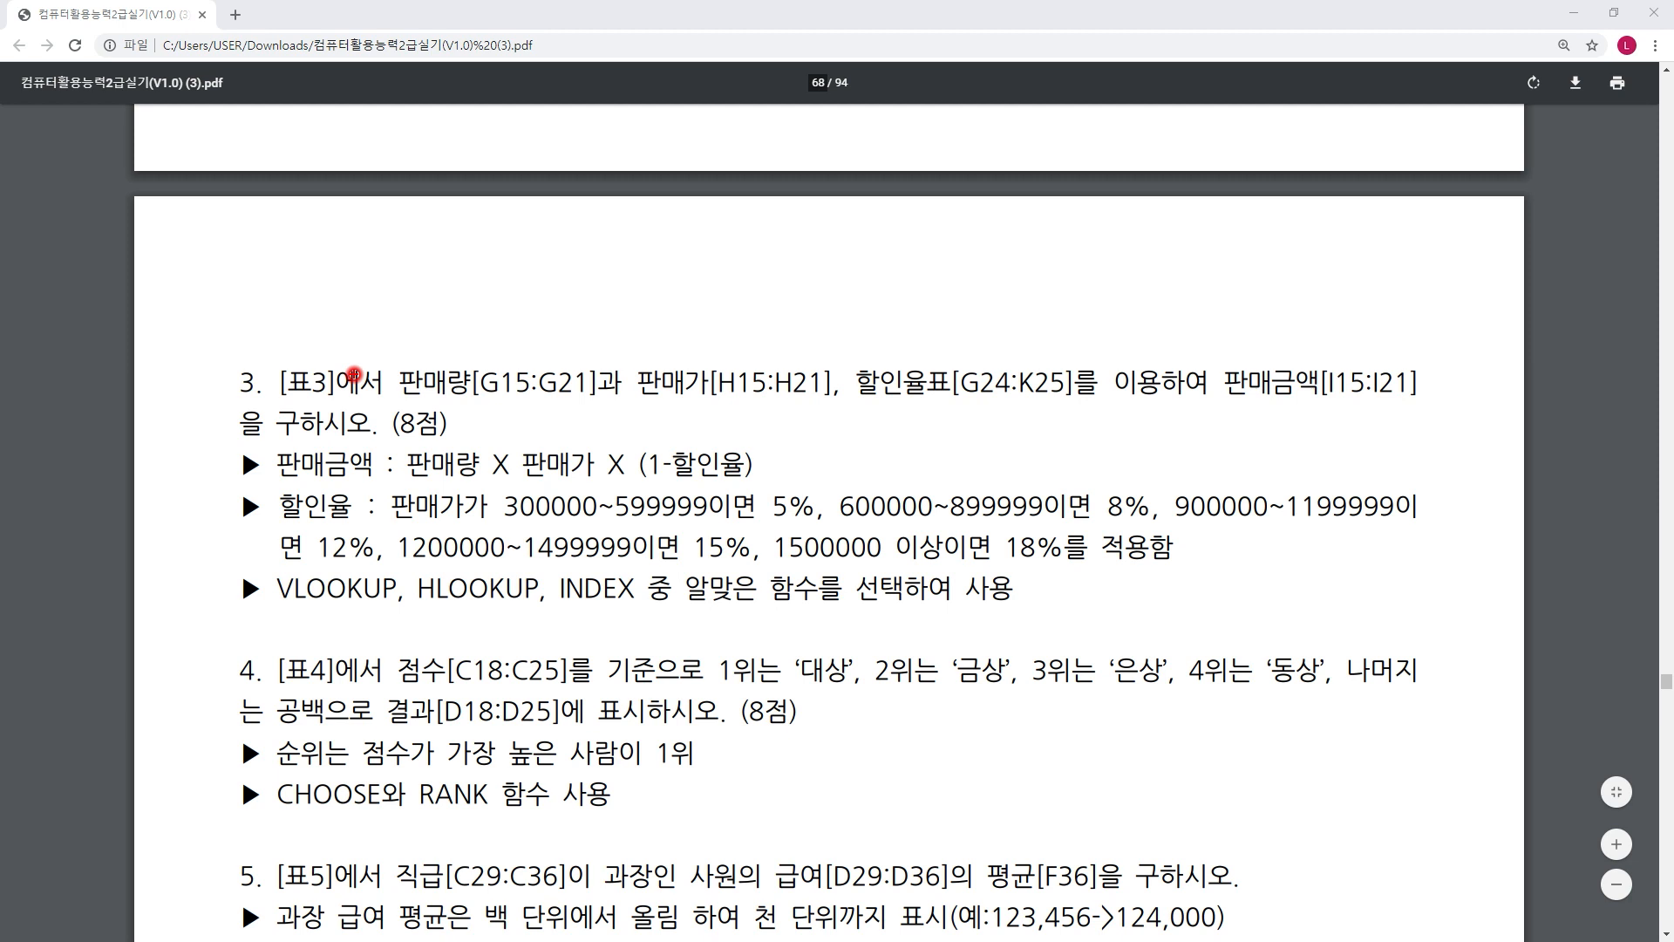
{"action": "left_click_drag", "start_coordinate": [403, 397], "coordinate": [503, 399]}
{"action": "left_click_drag", "start_coordinate": [691, 413], "coordinate": [772, 415]}
{"action": "left_click_drag", "start_coordinate": [883, 406], "coordinate": [1071, 416]}
{"action": "left_click_drag", "start_coordinate": [1220, 410], "coordinate": [1323, 416]}
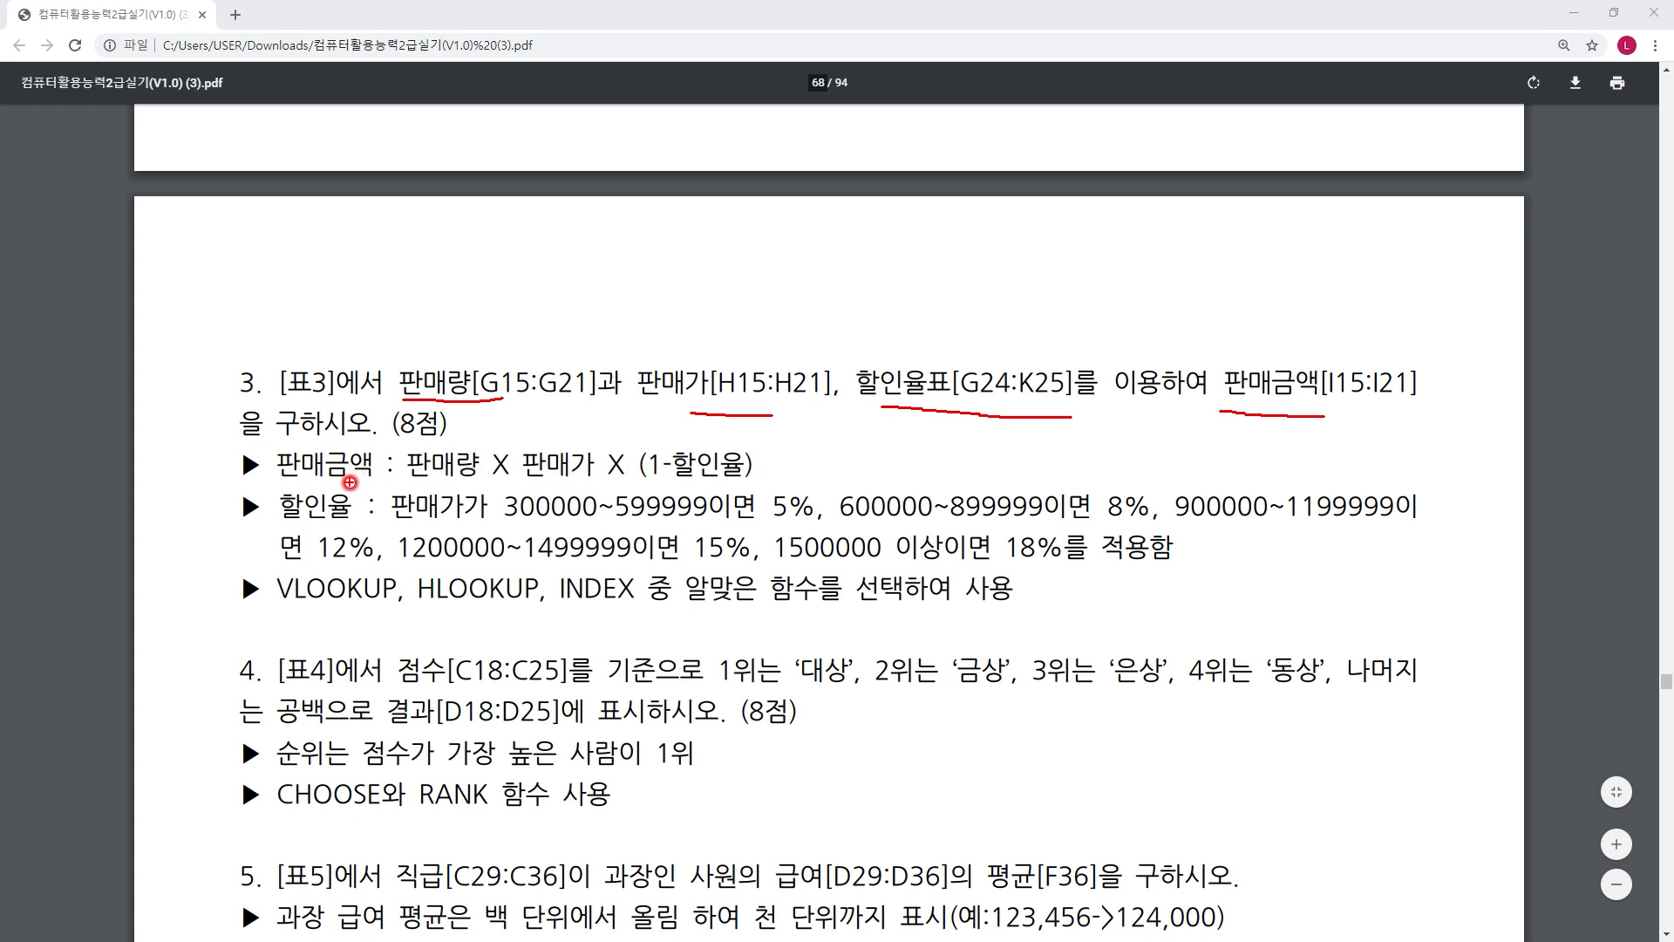
{"action": "left_click_drag", "start_coordinate": [278, 488], "coordinate": [739, 479]}
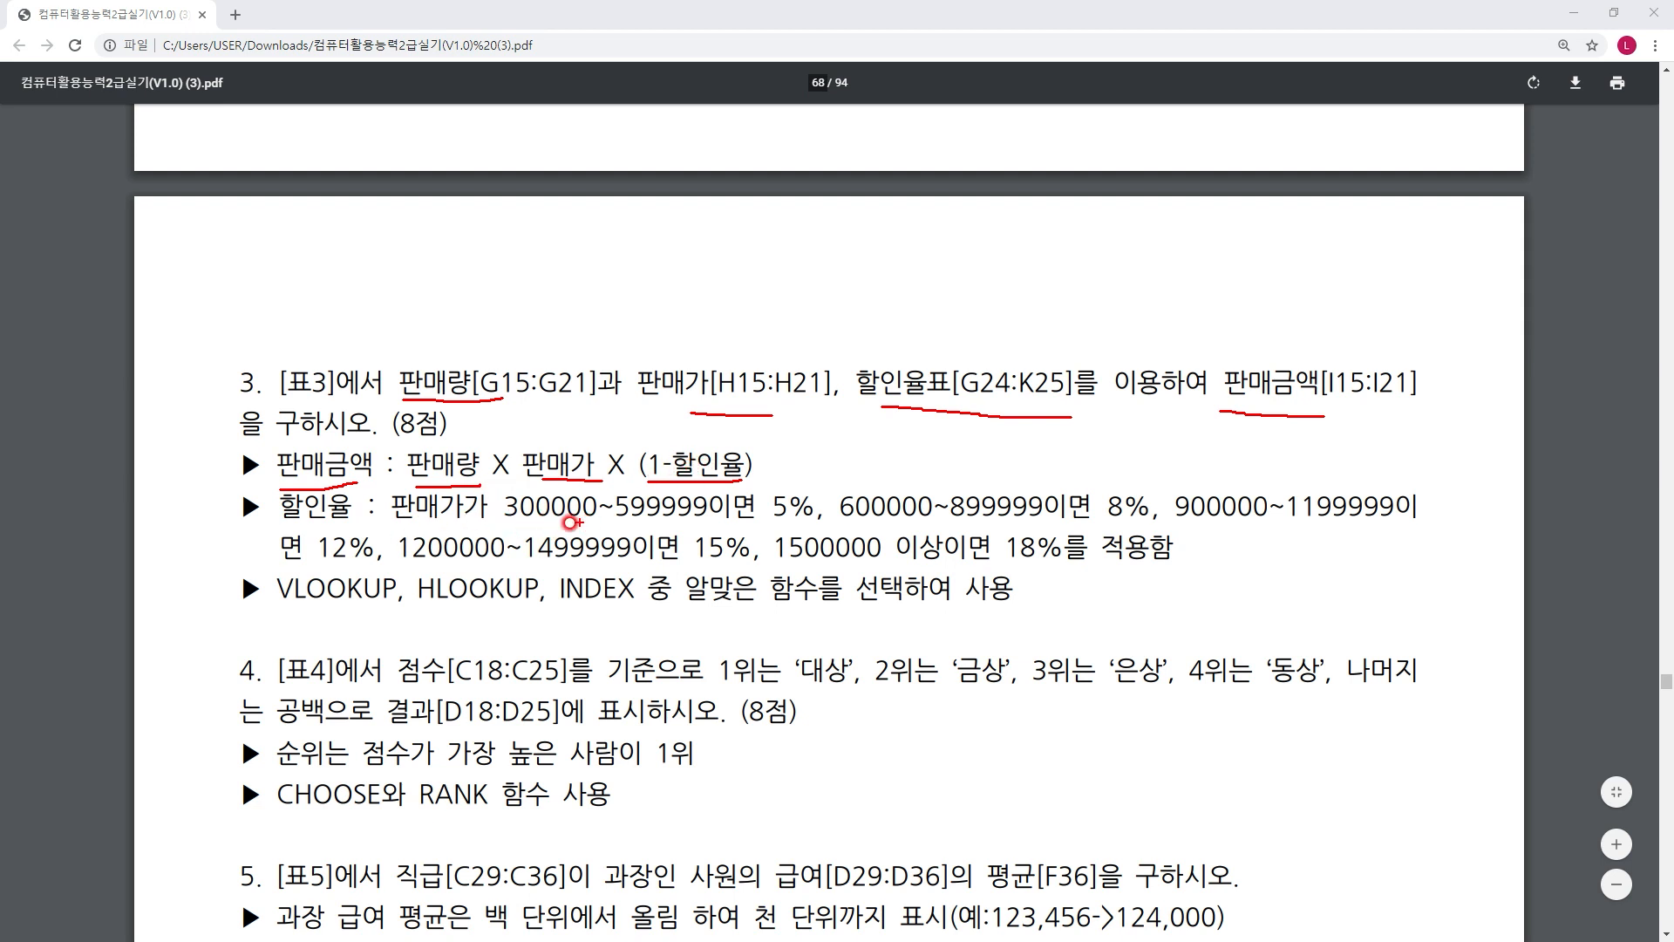
{"action": "left_click_drag", "start_coordinate": [518, 526], "coordinate": [706, 522]}
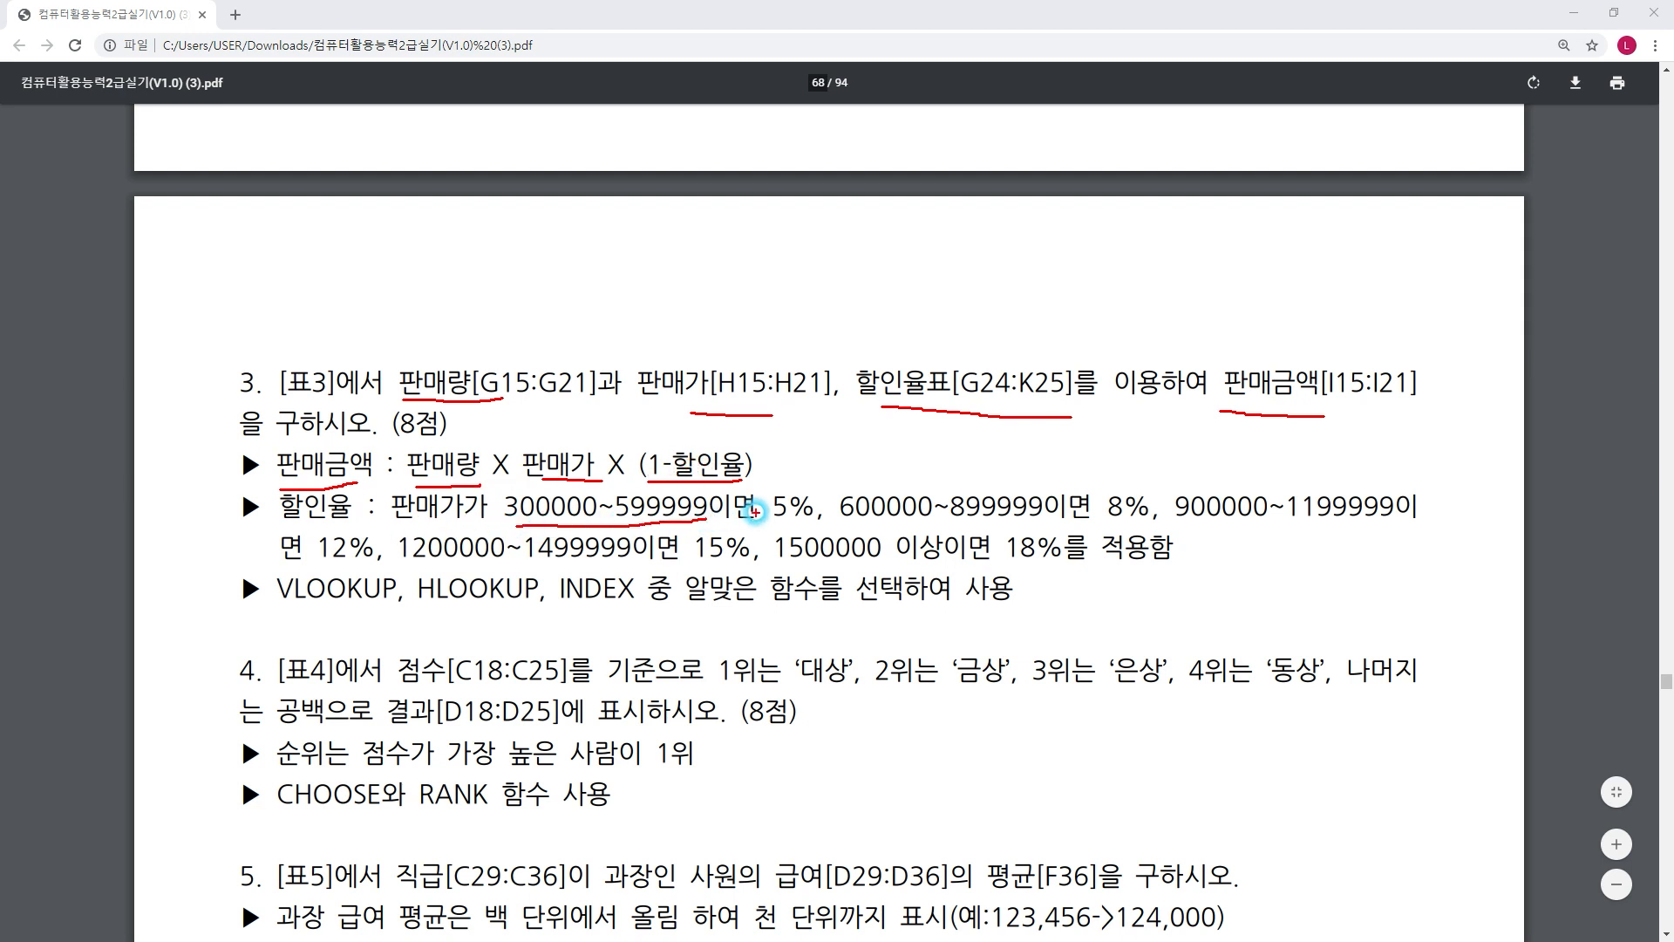
{"action": "left_click_drag", "start_coordinate": [782, 473], "coordinate": [817, 469]}
{"action": "left_click_drag", "start_coordinate": [866, 528], "coordinate": [1046, 525]}
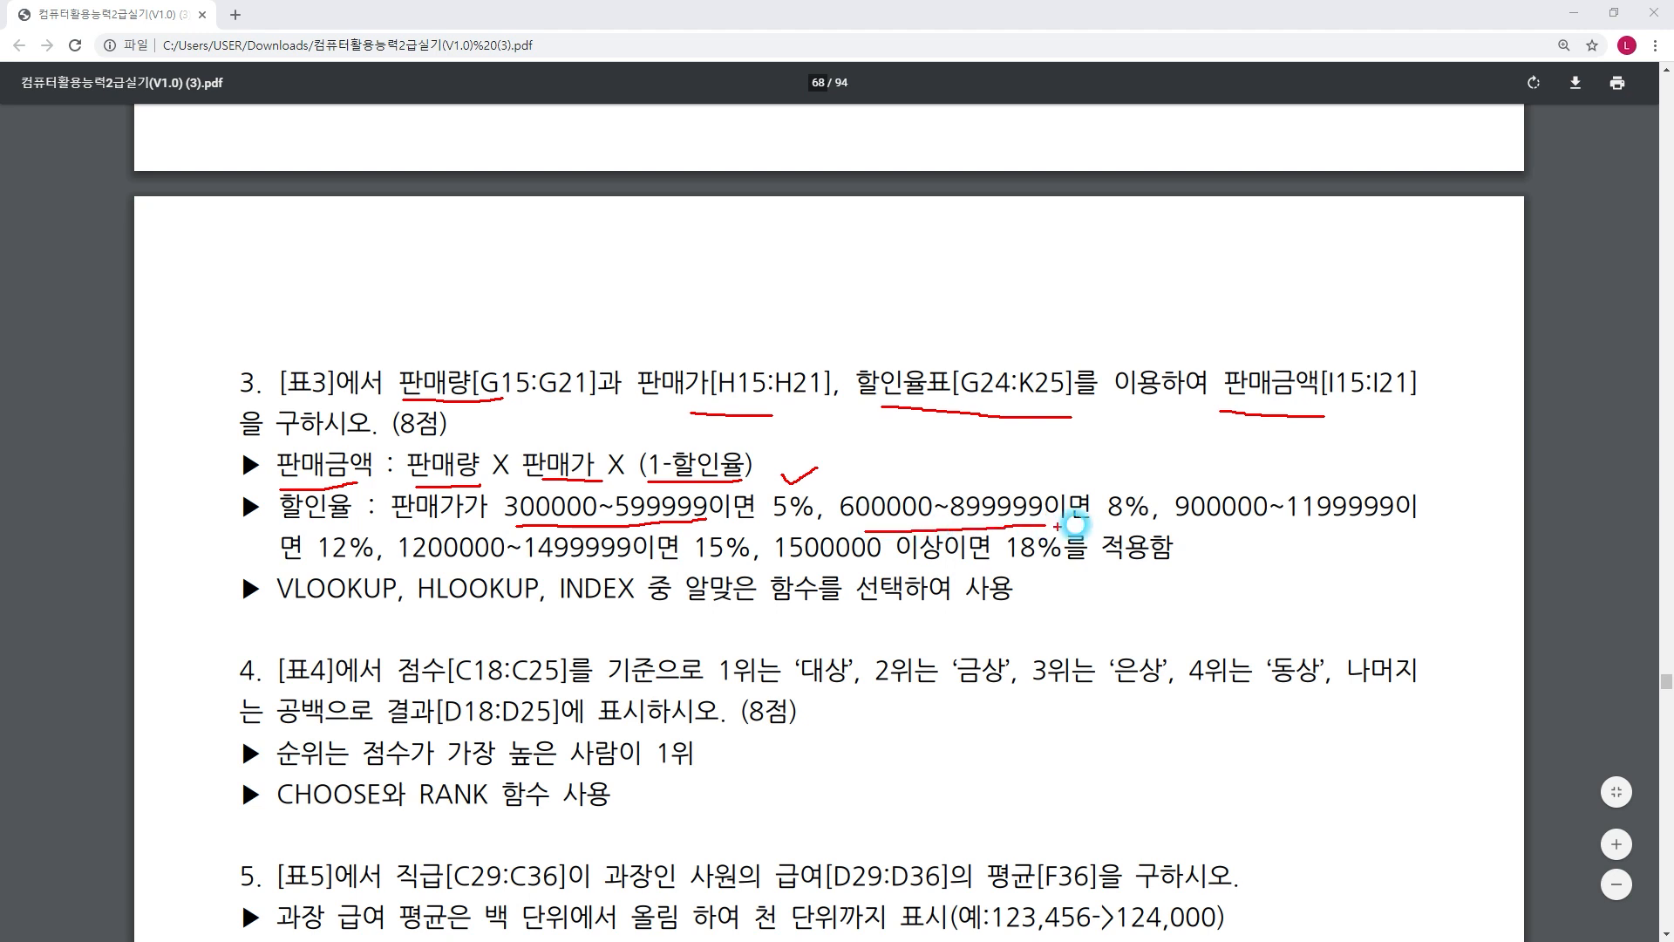
{"action": "left_click_drag", "start_coordinate": [1126, 468], "coordinate": [1156, 468]}
{"action": "left_click_drag", "start_coordinate": [1214, 527], "coordinate": [1421, 529]}
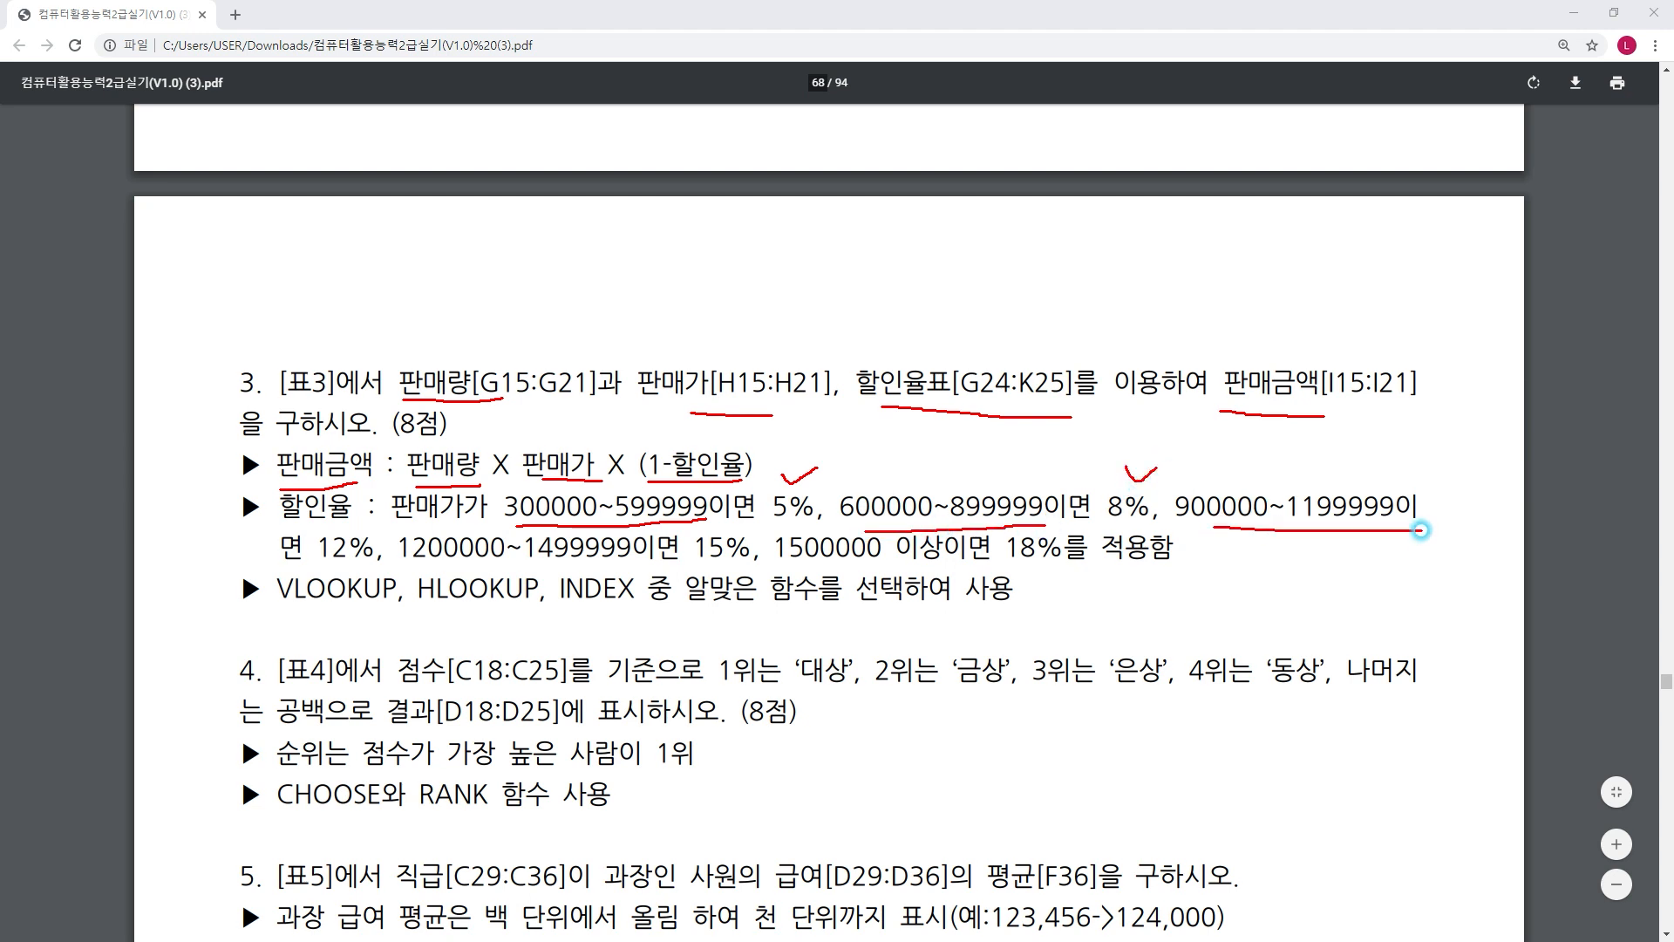
{"action": "left_click_drag", "start_coordinate": [349, 522], "coordinate": [386, 510]}
{"action": "left_click_drag", "start_coordinate": [399, 566], "coordinate": [674, 565]}
{"action": "left_click_drag", "start_coordinate": [731, 518], "coordinate": [751, 520]}
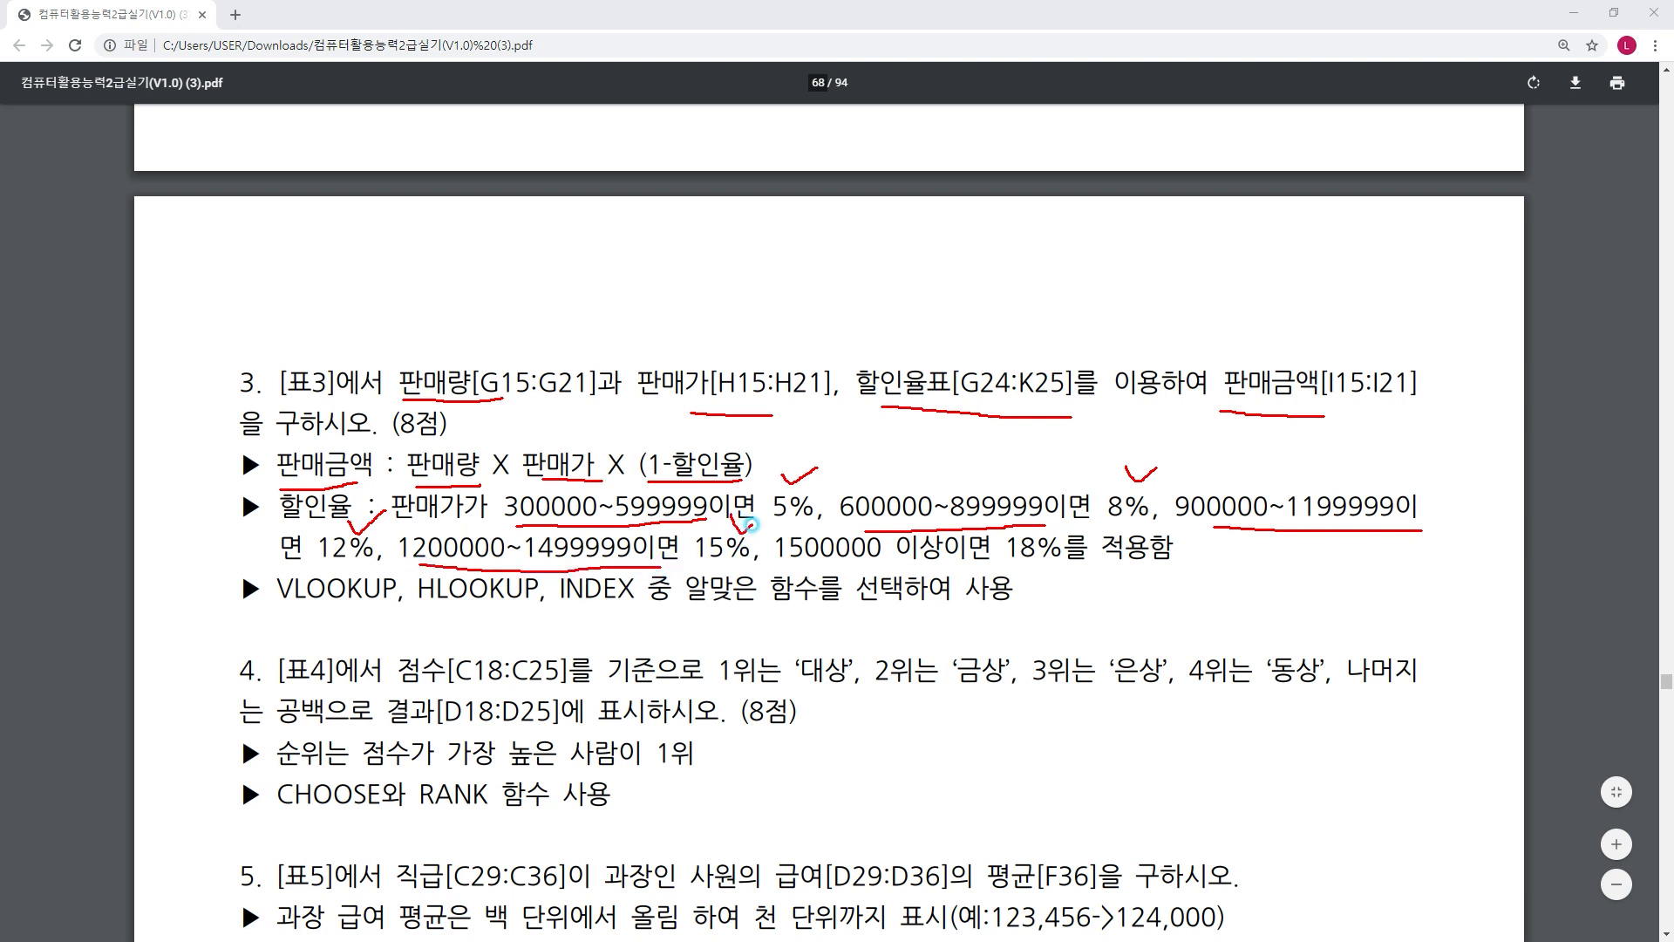
{"action": "left_click_drag", "start_coordinate": [902, 568], "coordinate": [1066, 572]}
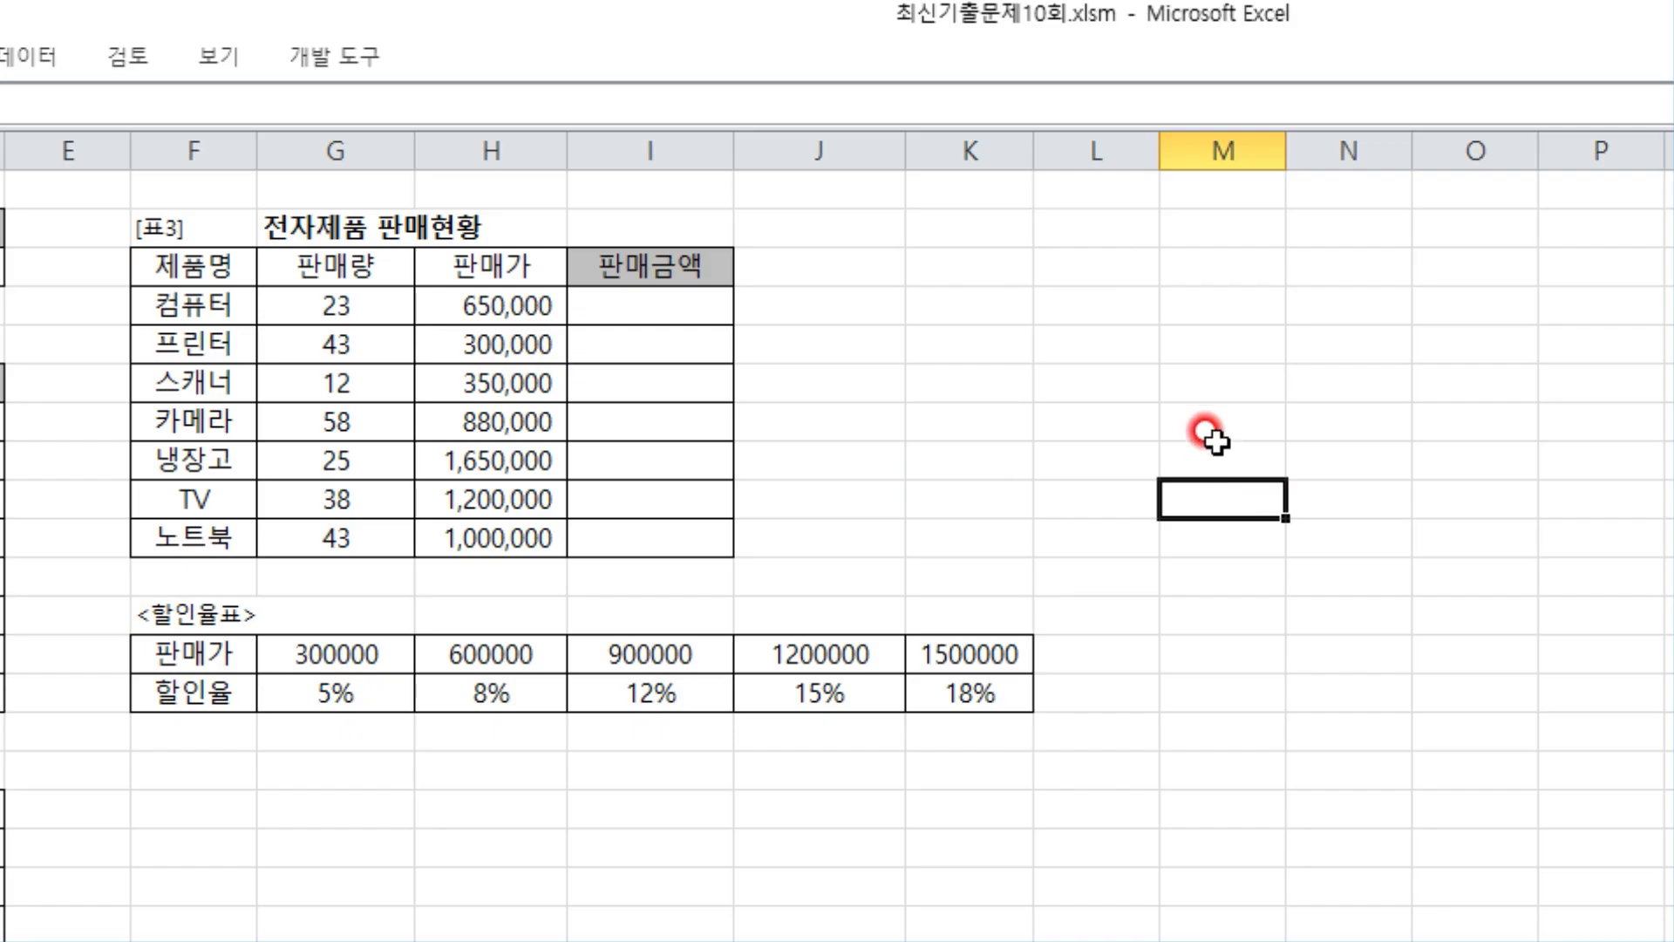
- Begin the first 판매금액 formula of 표3 in I15 with =G15*H15*(1-, multiplying 판매량 by 판매가
{"action": "left_click", "coordinate": [643, 305]}
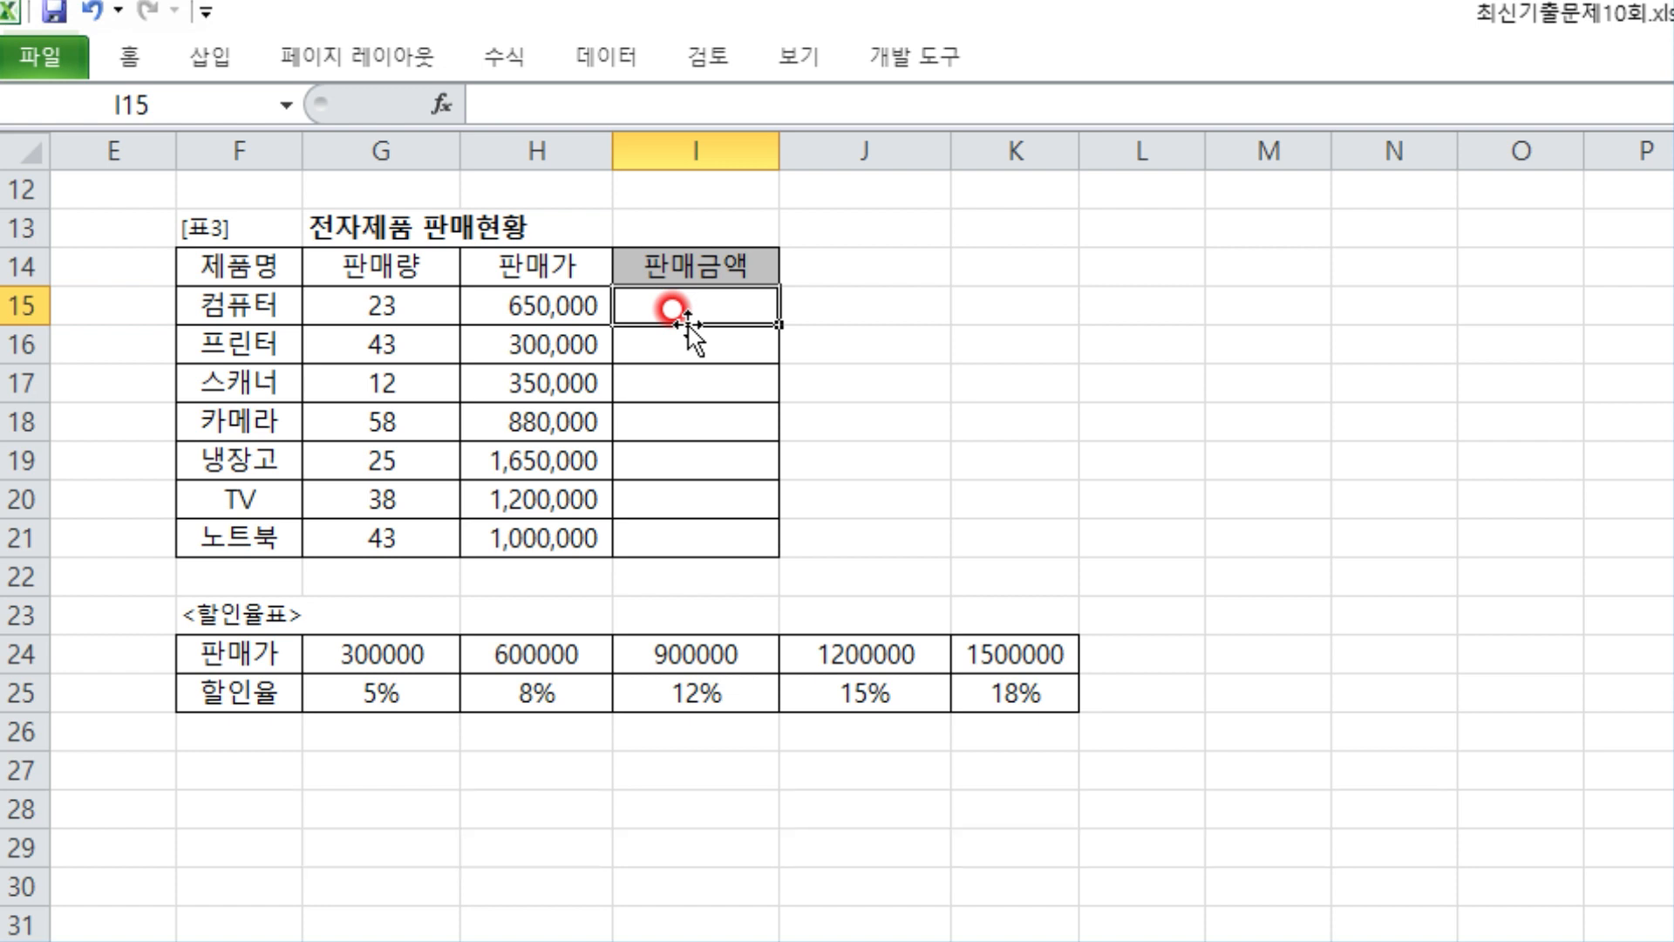
{"action": "type", "text": "="}
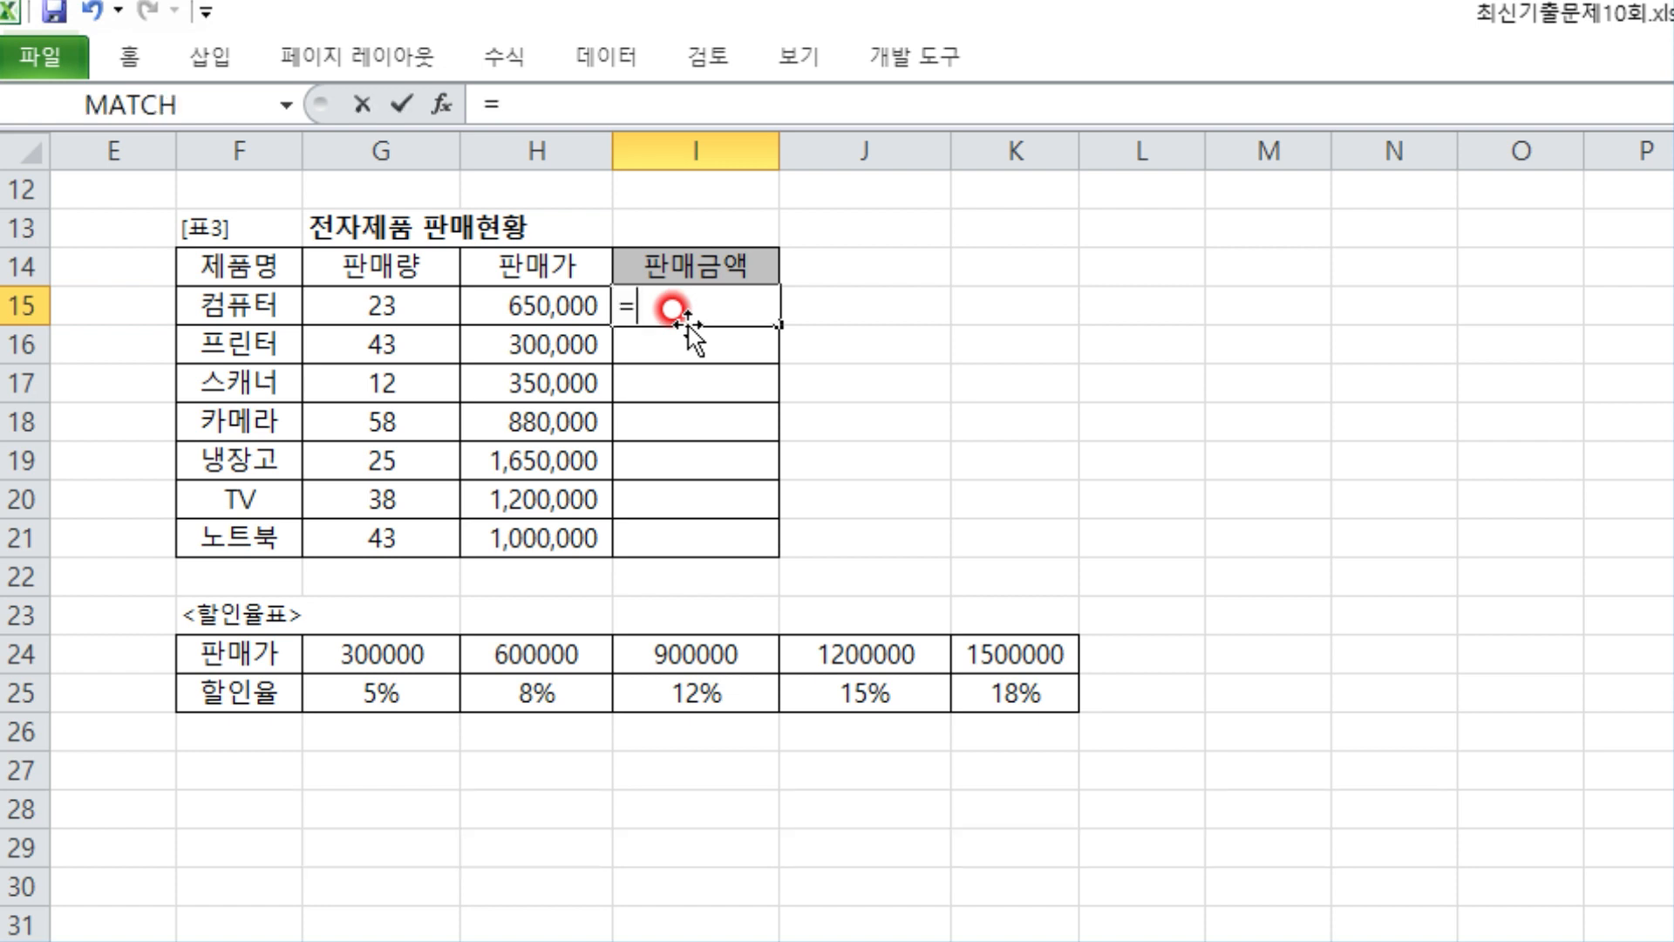
{"action": "left_click", "coordinate": [397, 307]}
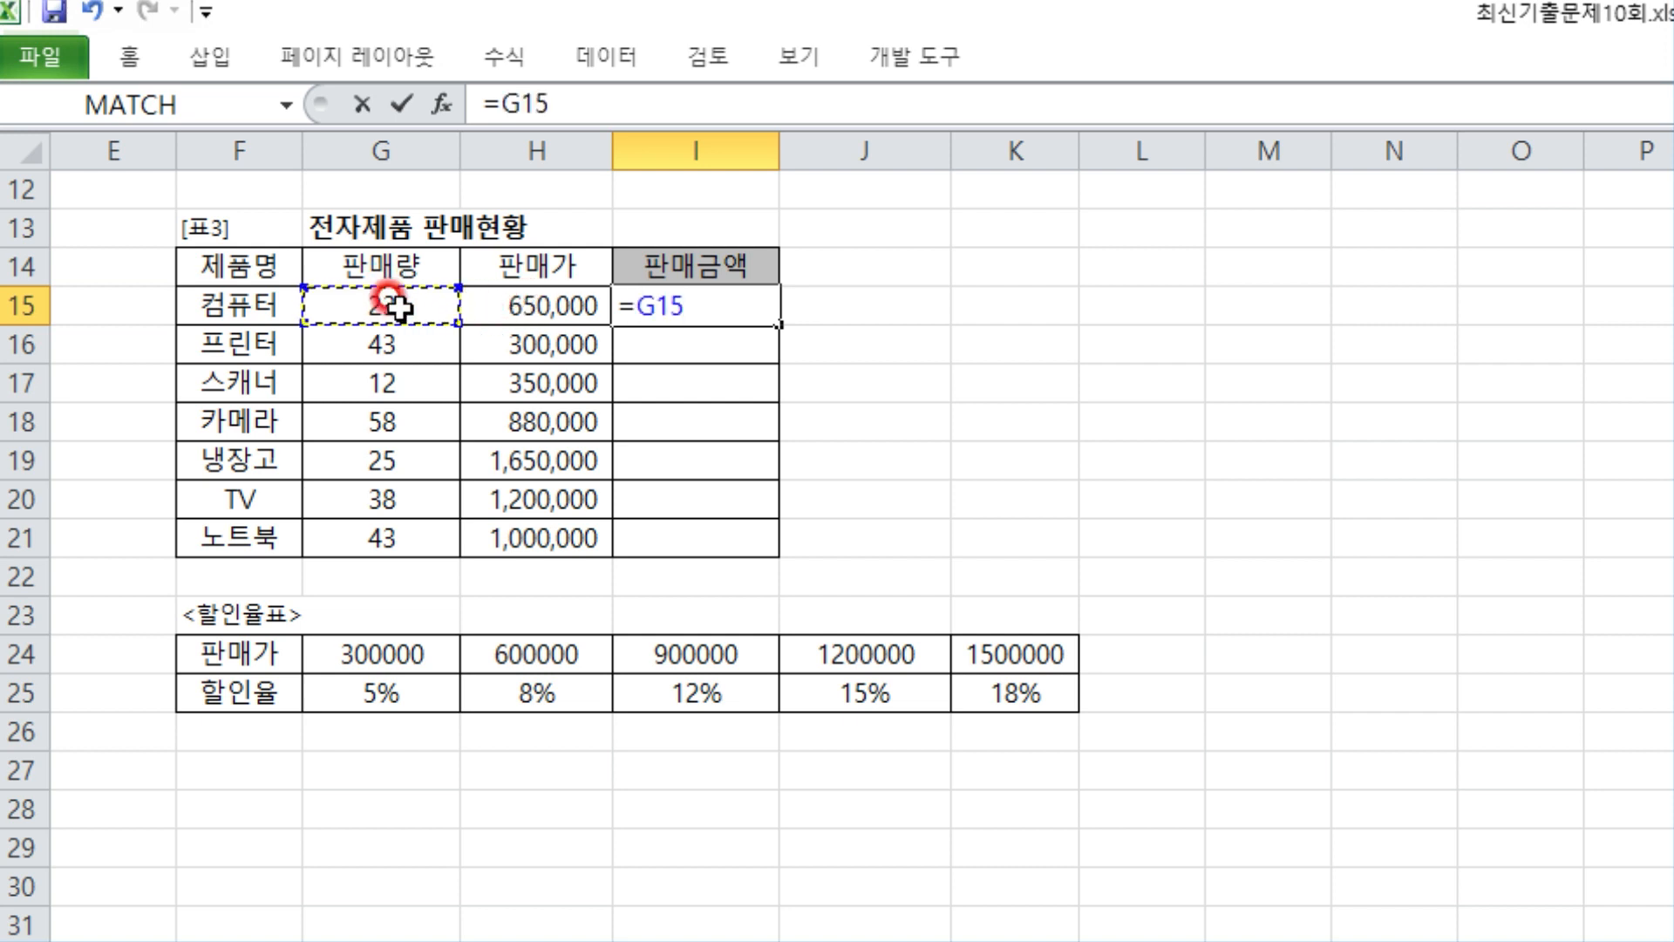
{"action": "type", "text": "*"}
{"action": "left_click", "coordinate": [520, 301]}
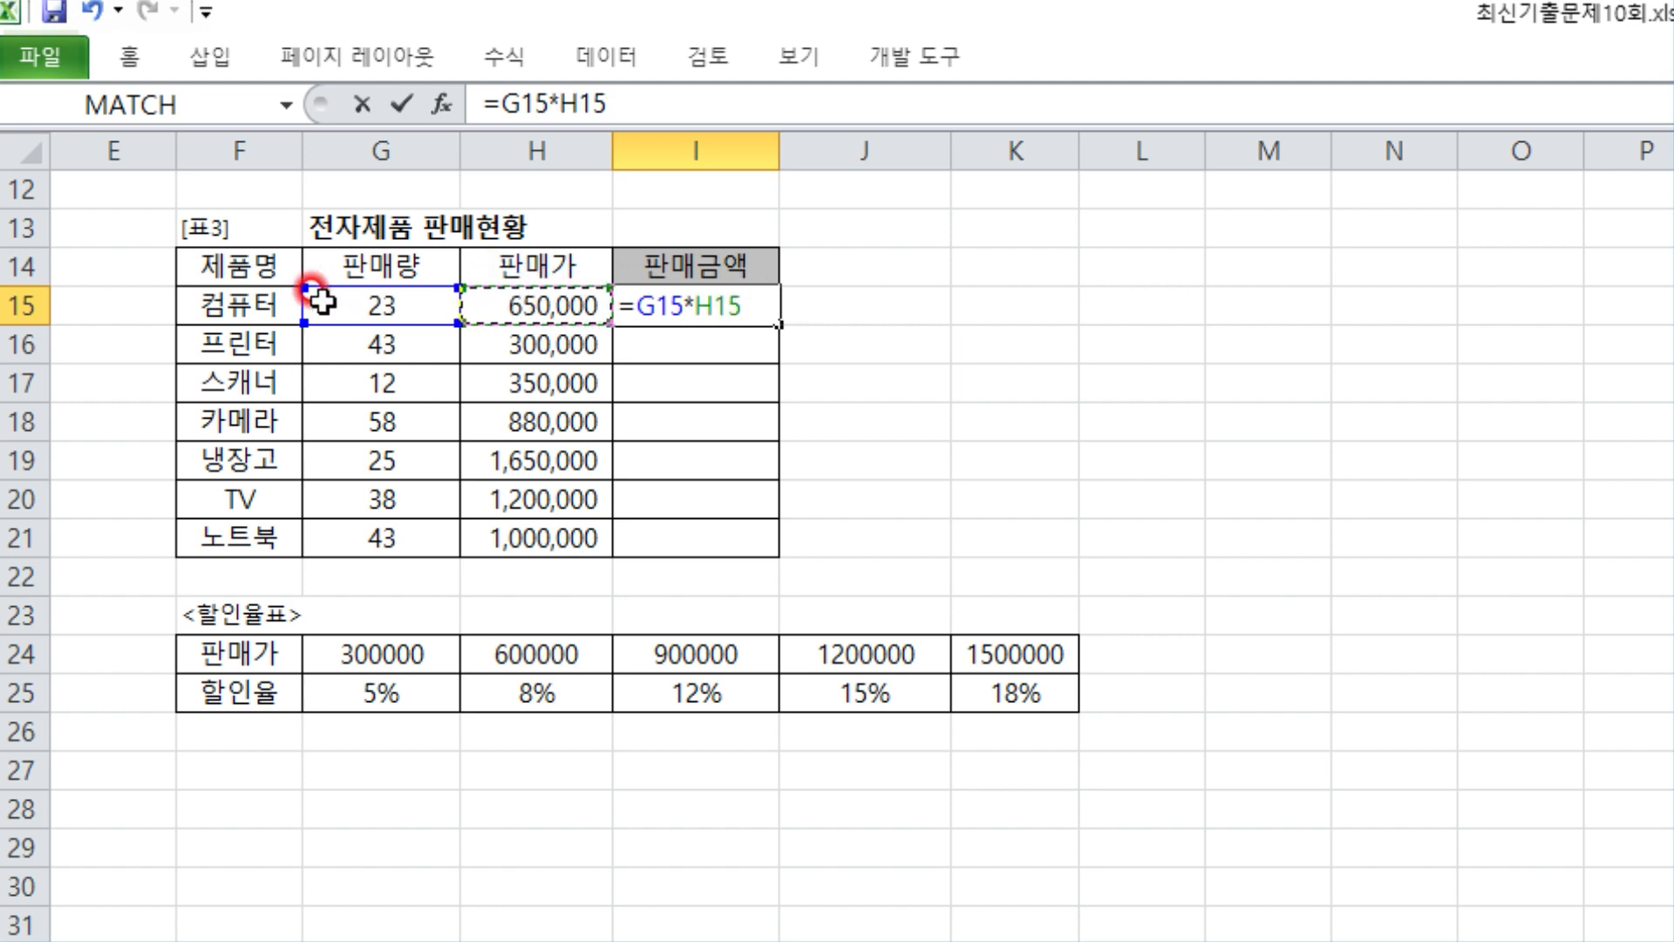
{"action": "type", "text": "*"}
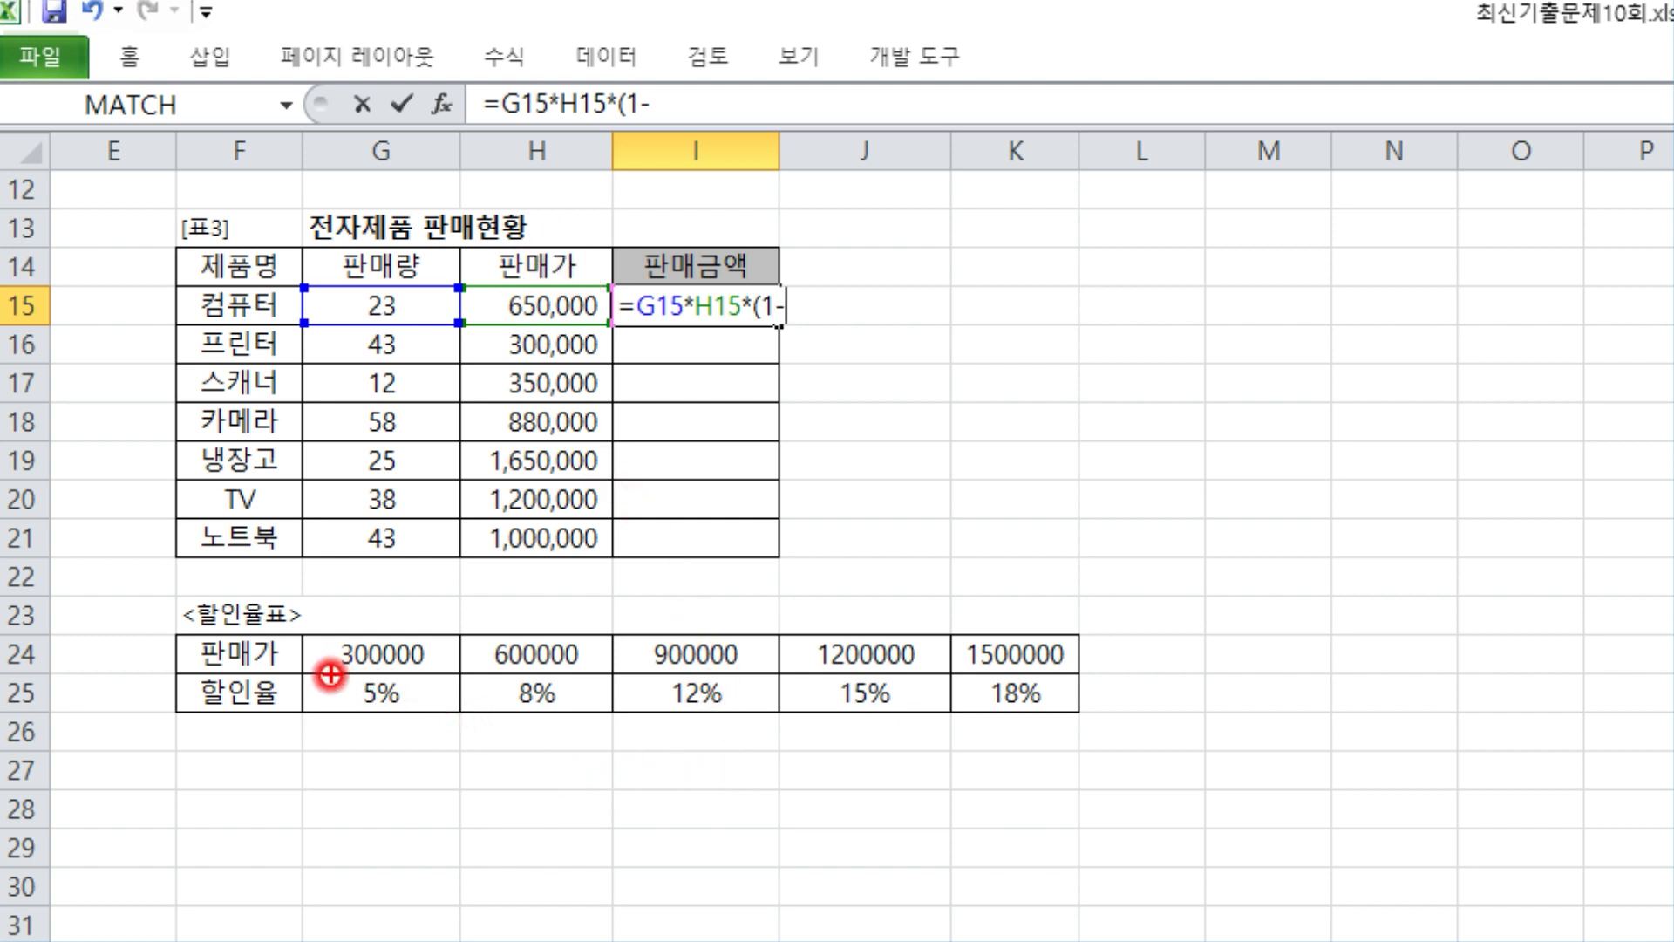
- Add the HLOOKUP function after (1- in I15's formula and open its function arguments
{"action": "mouse_move", "coordinate": [321, 697]}
{"action": "left_mouse_down"}
{"action": "mouse_move", "coordinate": [1050, 706]}
{"action": "mouse_move", "coordinate": [1143, 676]}
{"action": "mouse_move", "coordinate": [1137, 763]}
{"action": "left_mouse_up"}
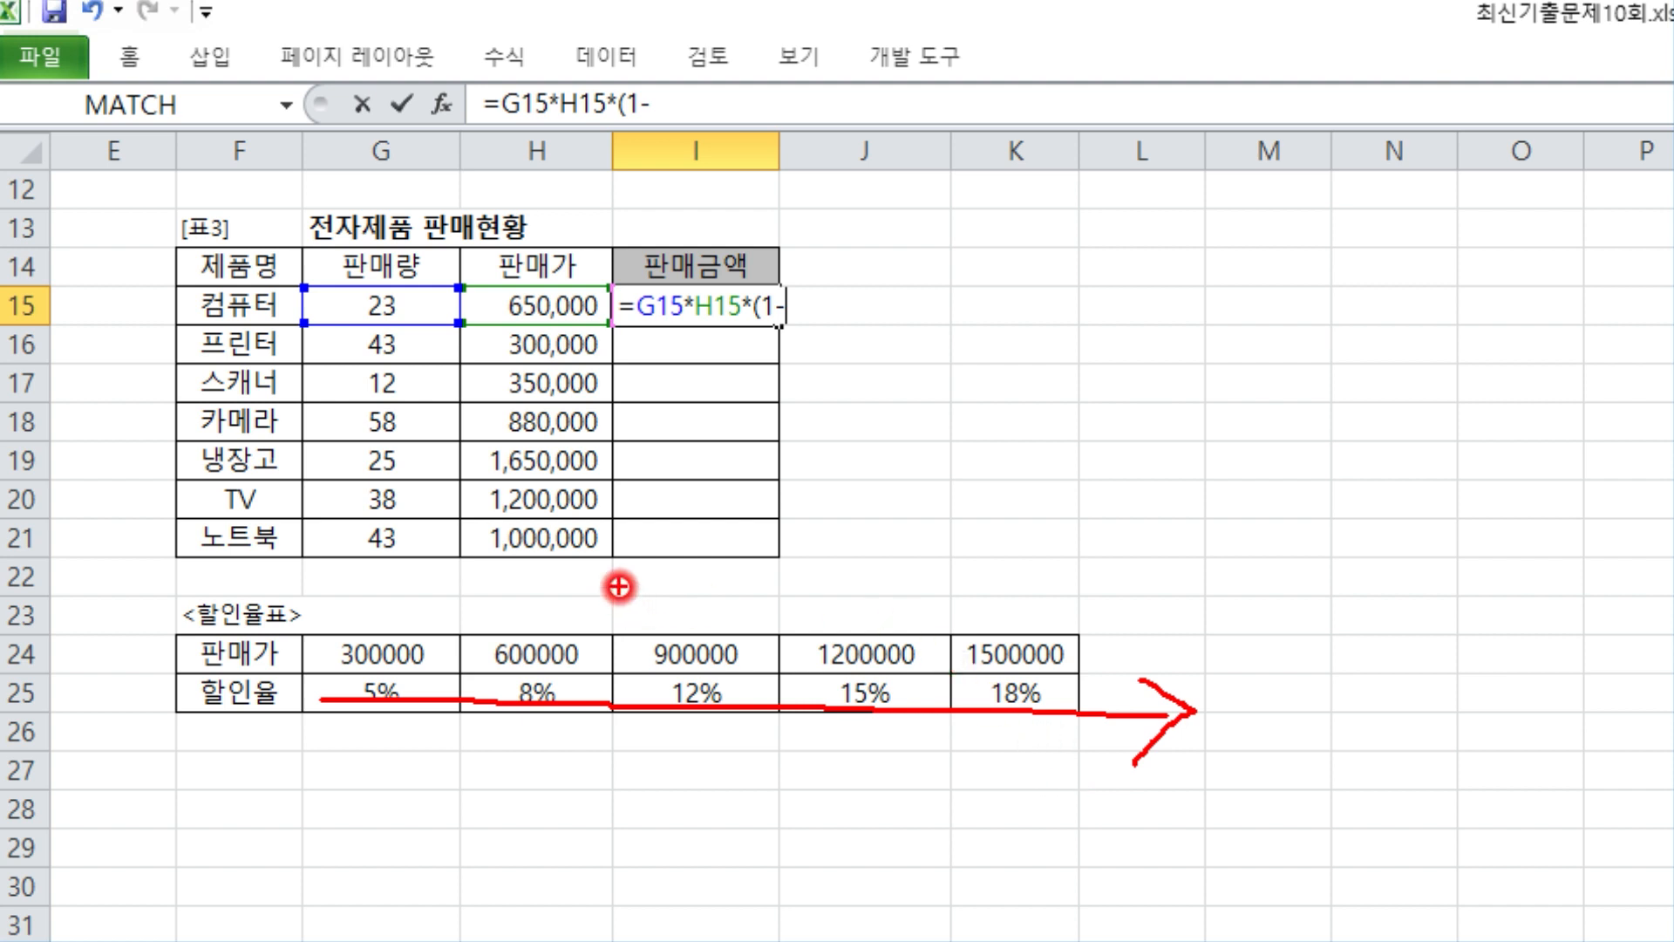
{"action": "key", "text": "Escape"}
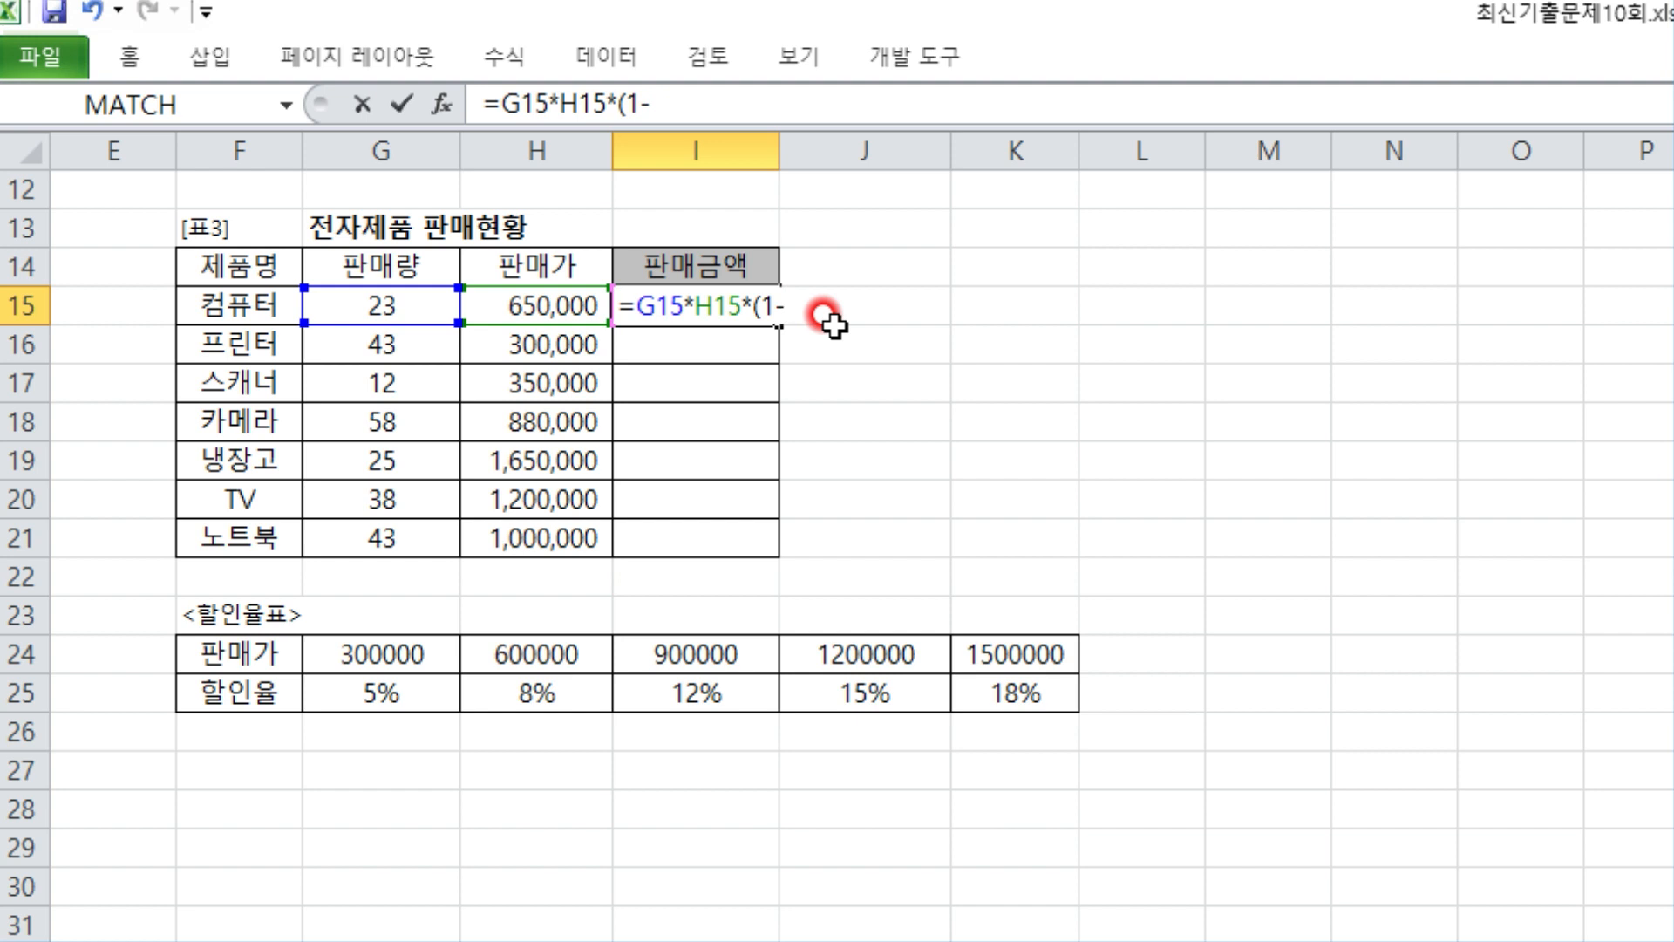
{"action": "type", "text": "HL"}
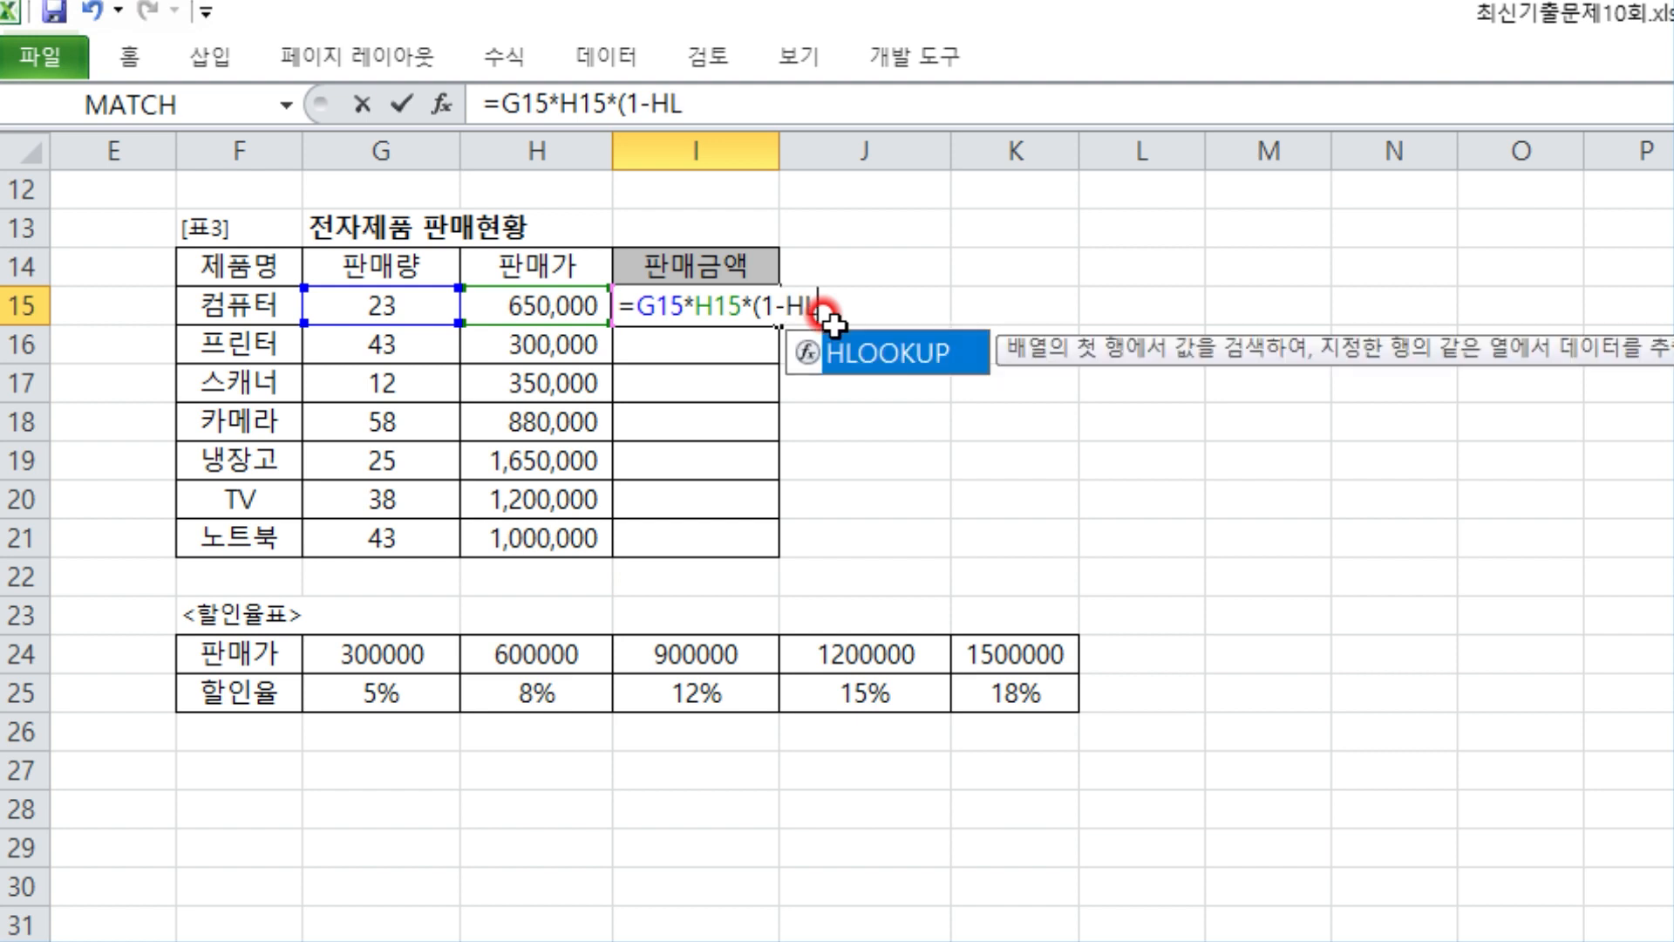
{"action": "double_click", "coordinate": [898, 353]}
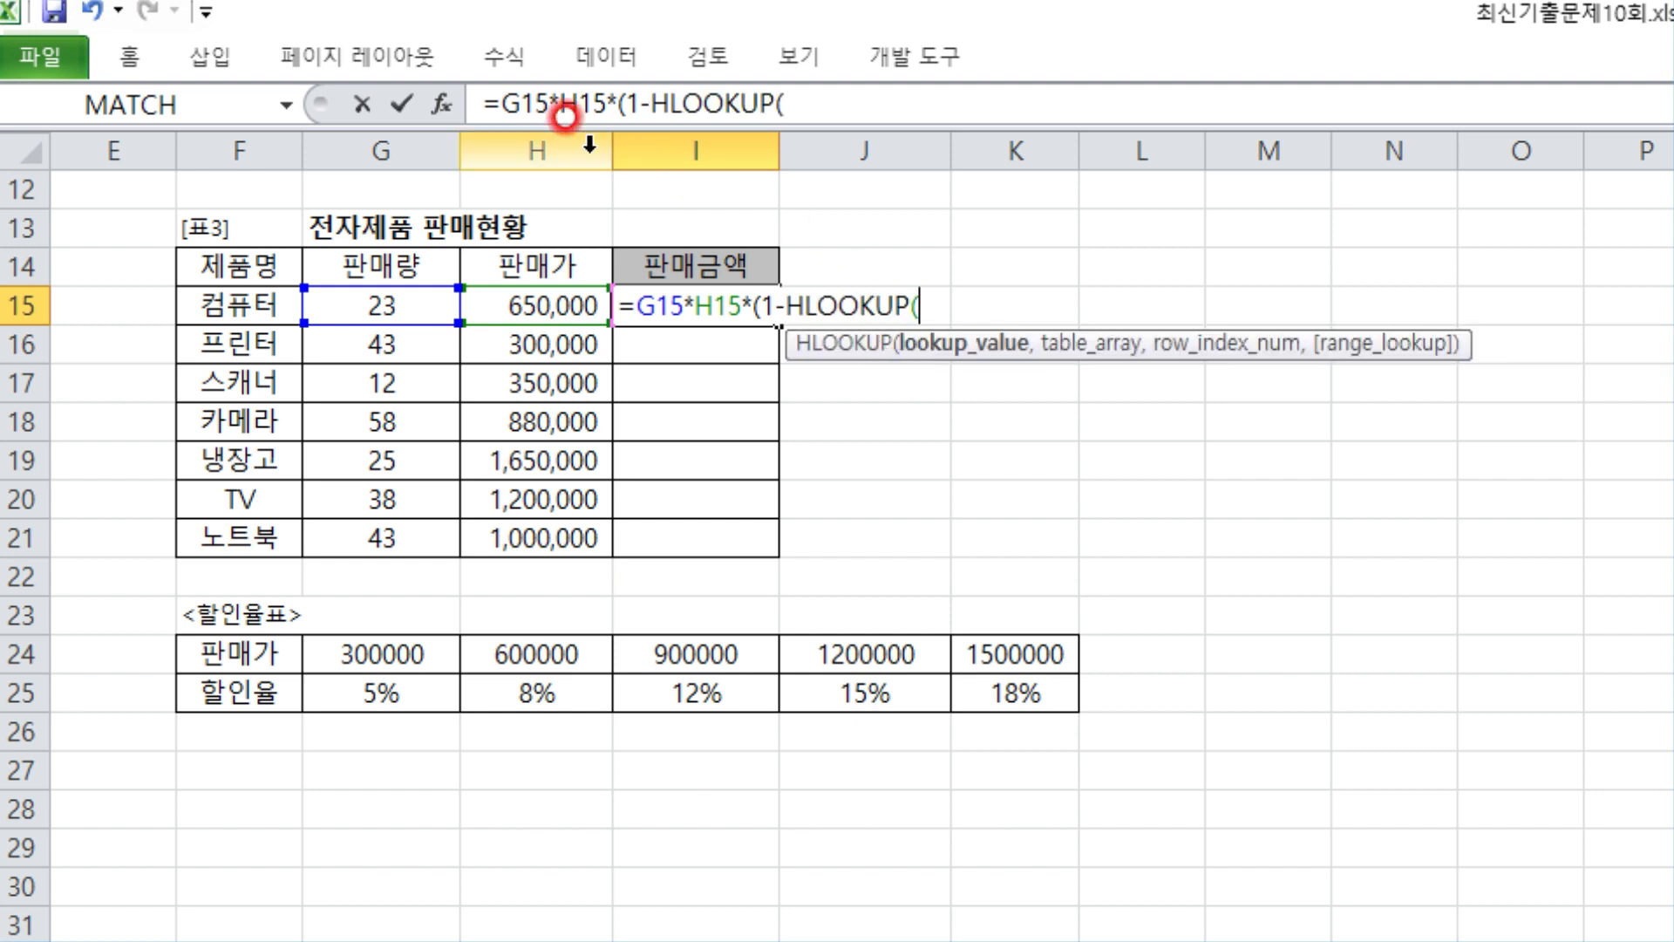
{"action": "left_click", "coordinate": [441, 101]}
{"action": "left_click_drag", "start_coordinate": [886, 314], "coordinate": [1186, 109]}
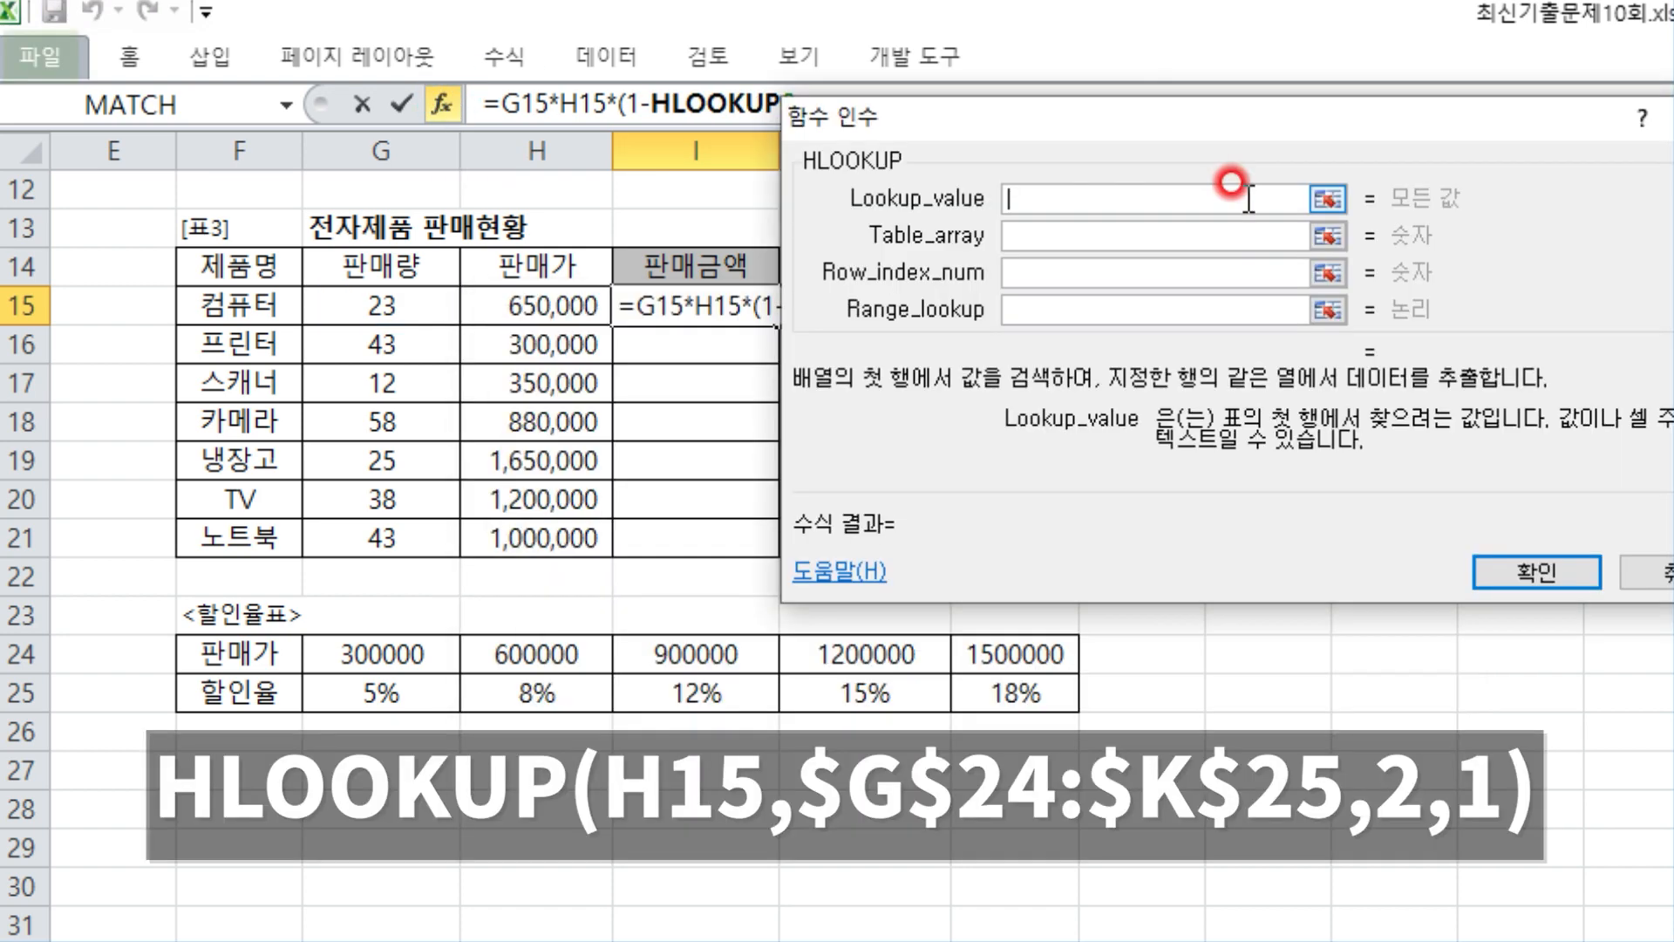
- Set HLOOKUP's lookup value to H15 and its table array to the absolute range $G$24:$K$25 of the 할인율표
{"action": "left_click", "coordinate": [563, 310]}
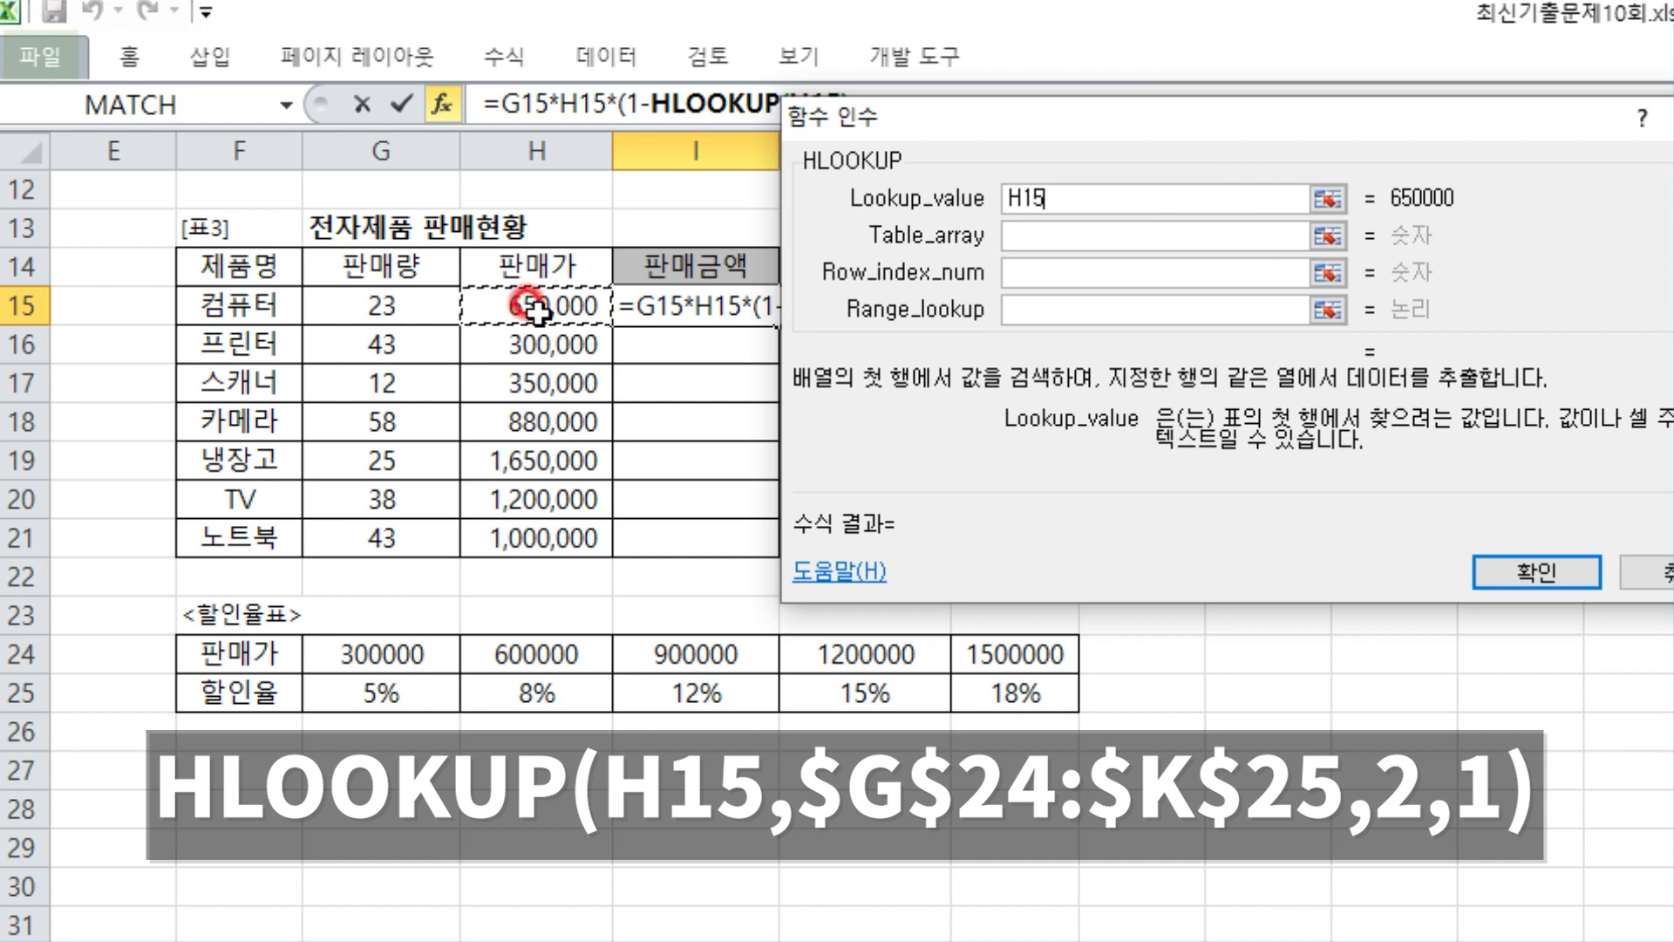
{"action": "left_click", "coordinate": [1002, 234]}
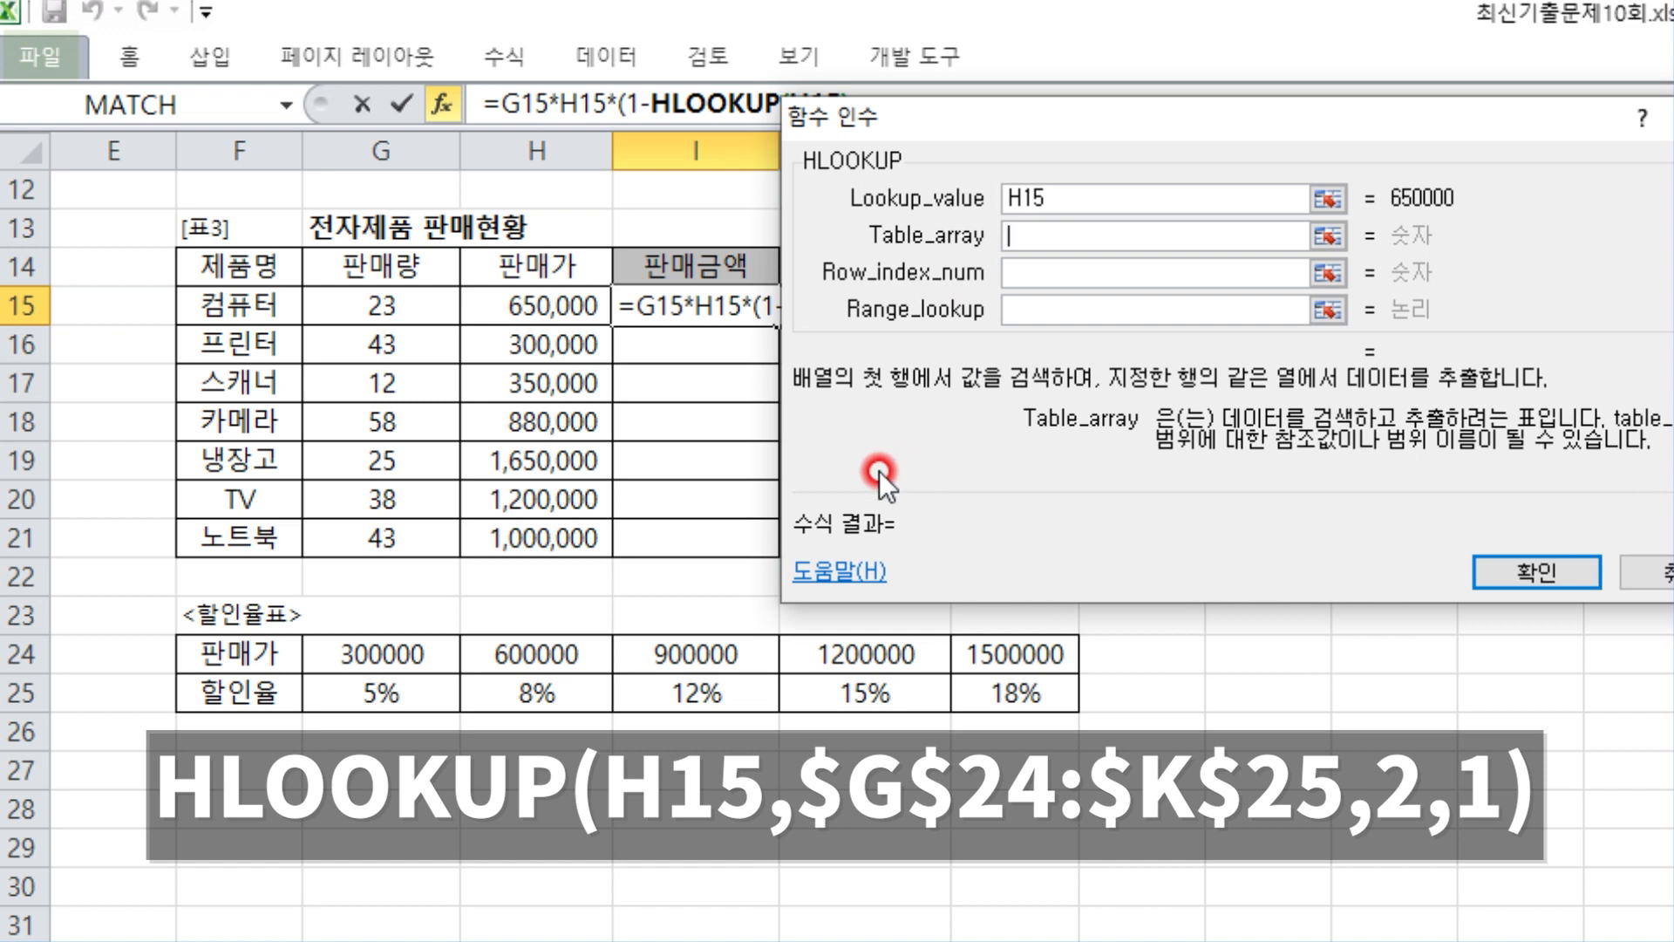
{"action": "left_click", "coordinate": [409, 651]}
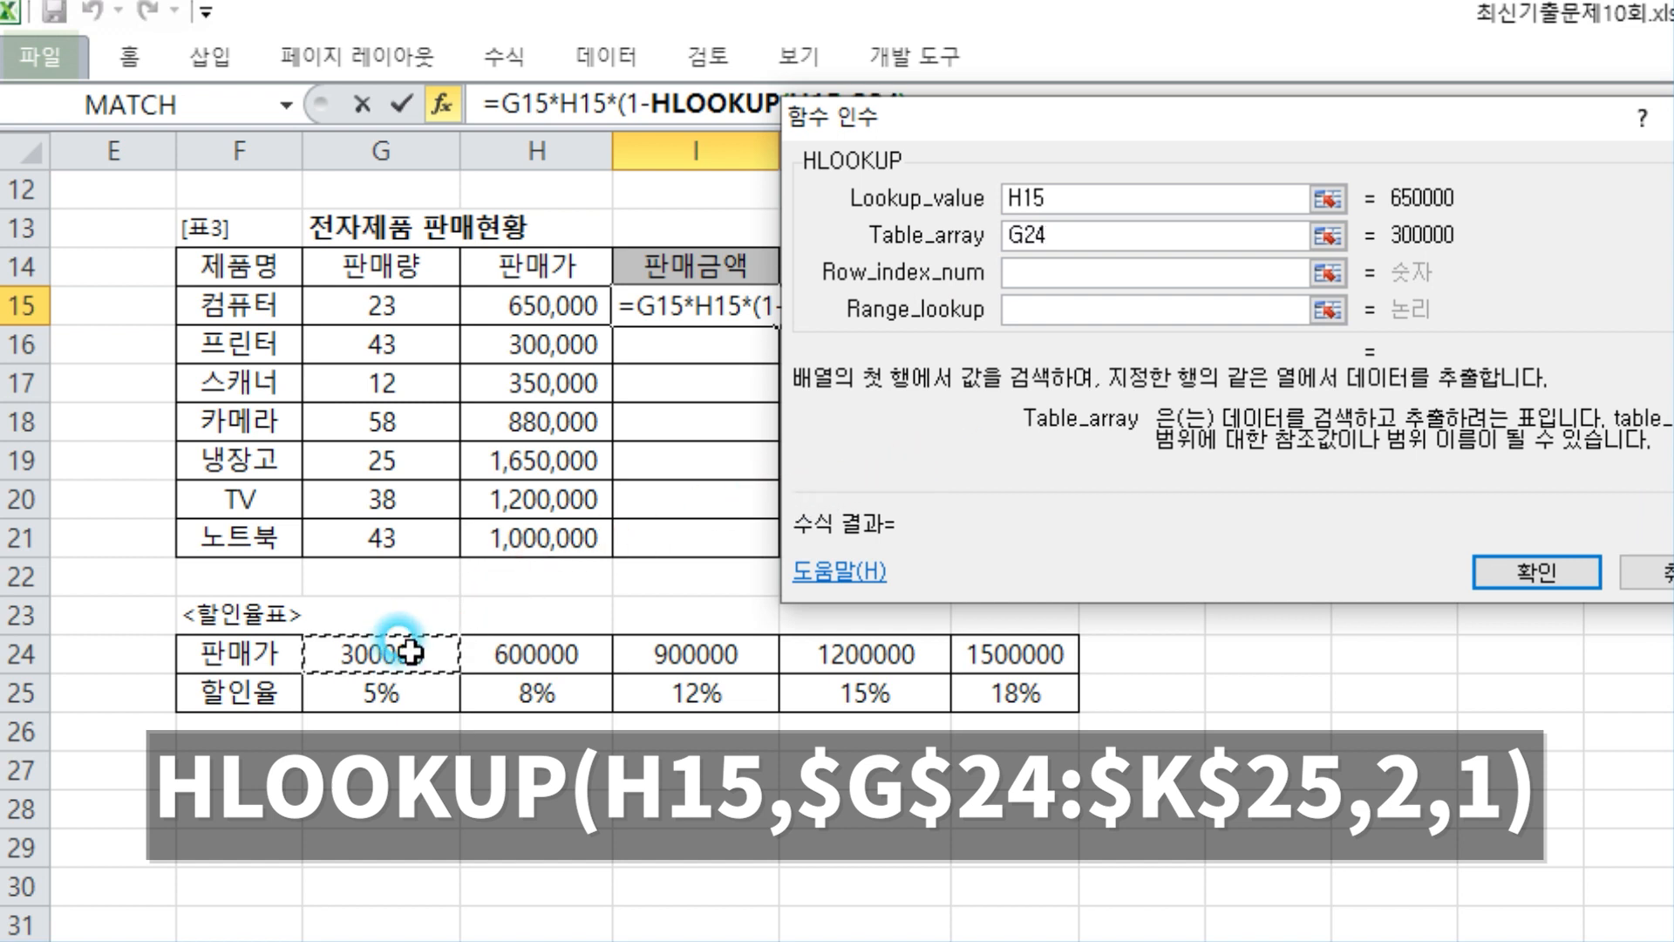
{"action": "left_click_drag", "start_coordinate": [410, 650], "coordinate": [970, 690]}
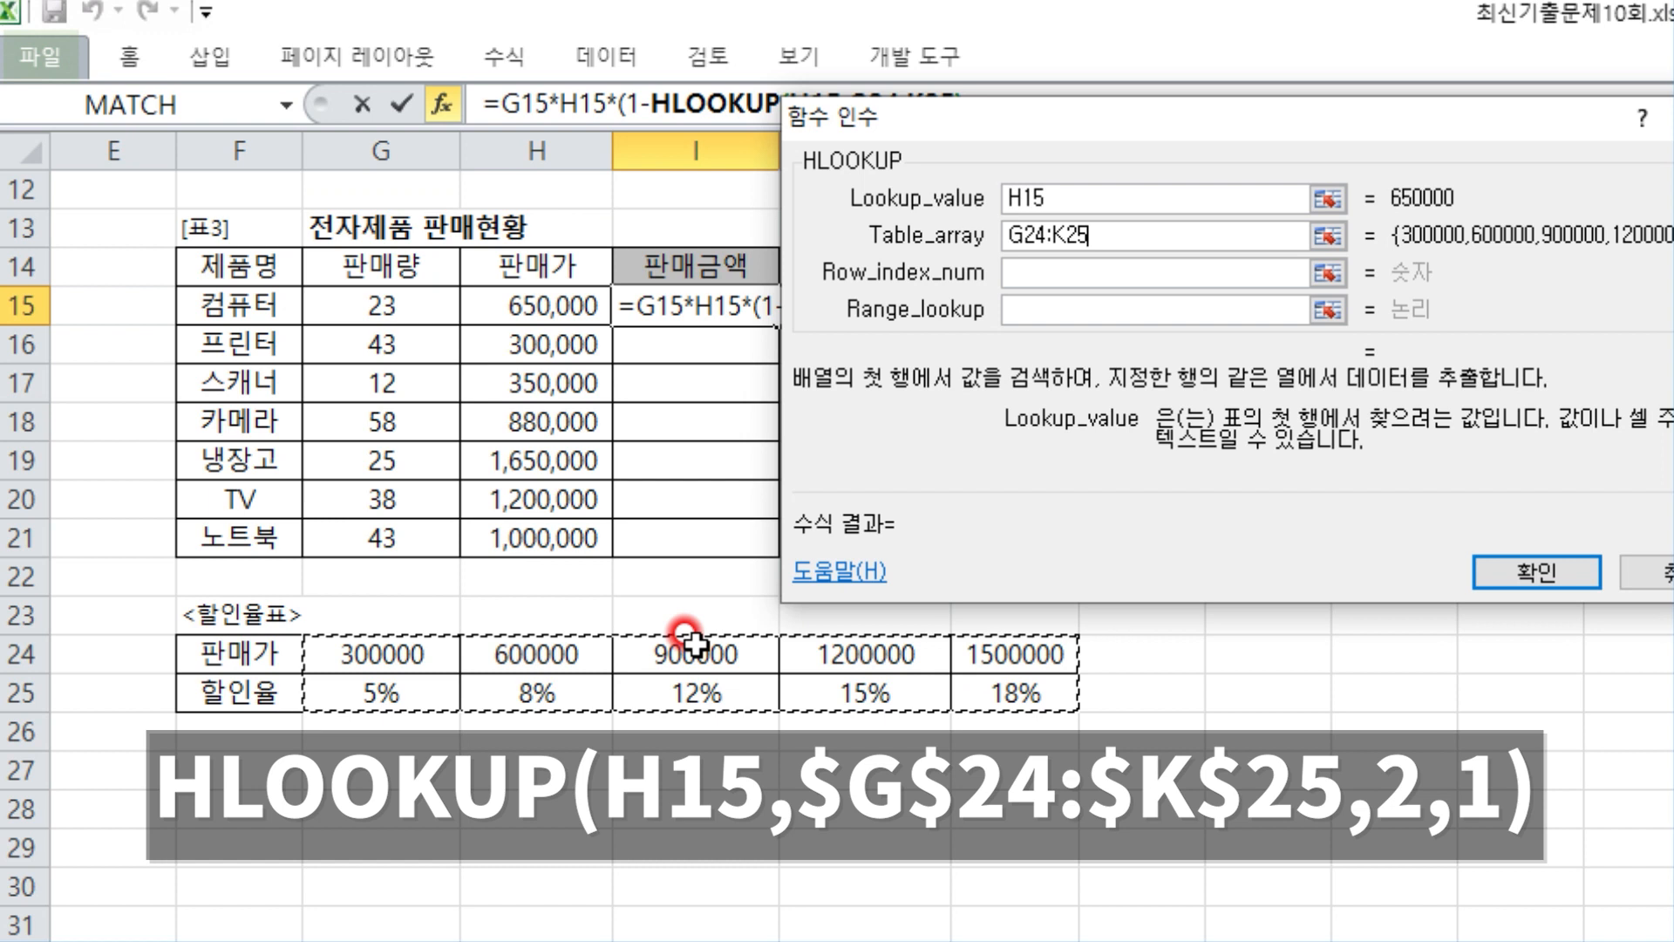
{"action": "key", "text": "F4"}
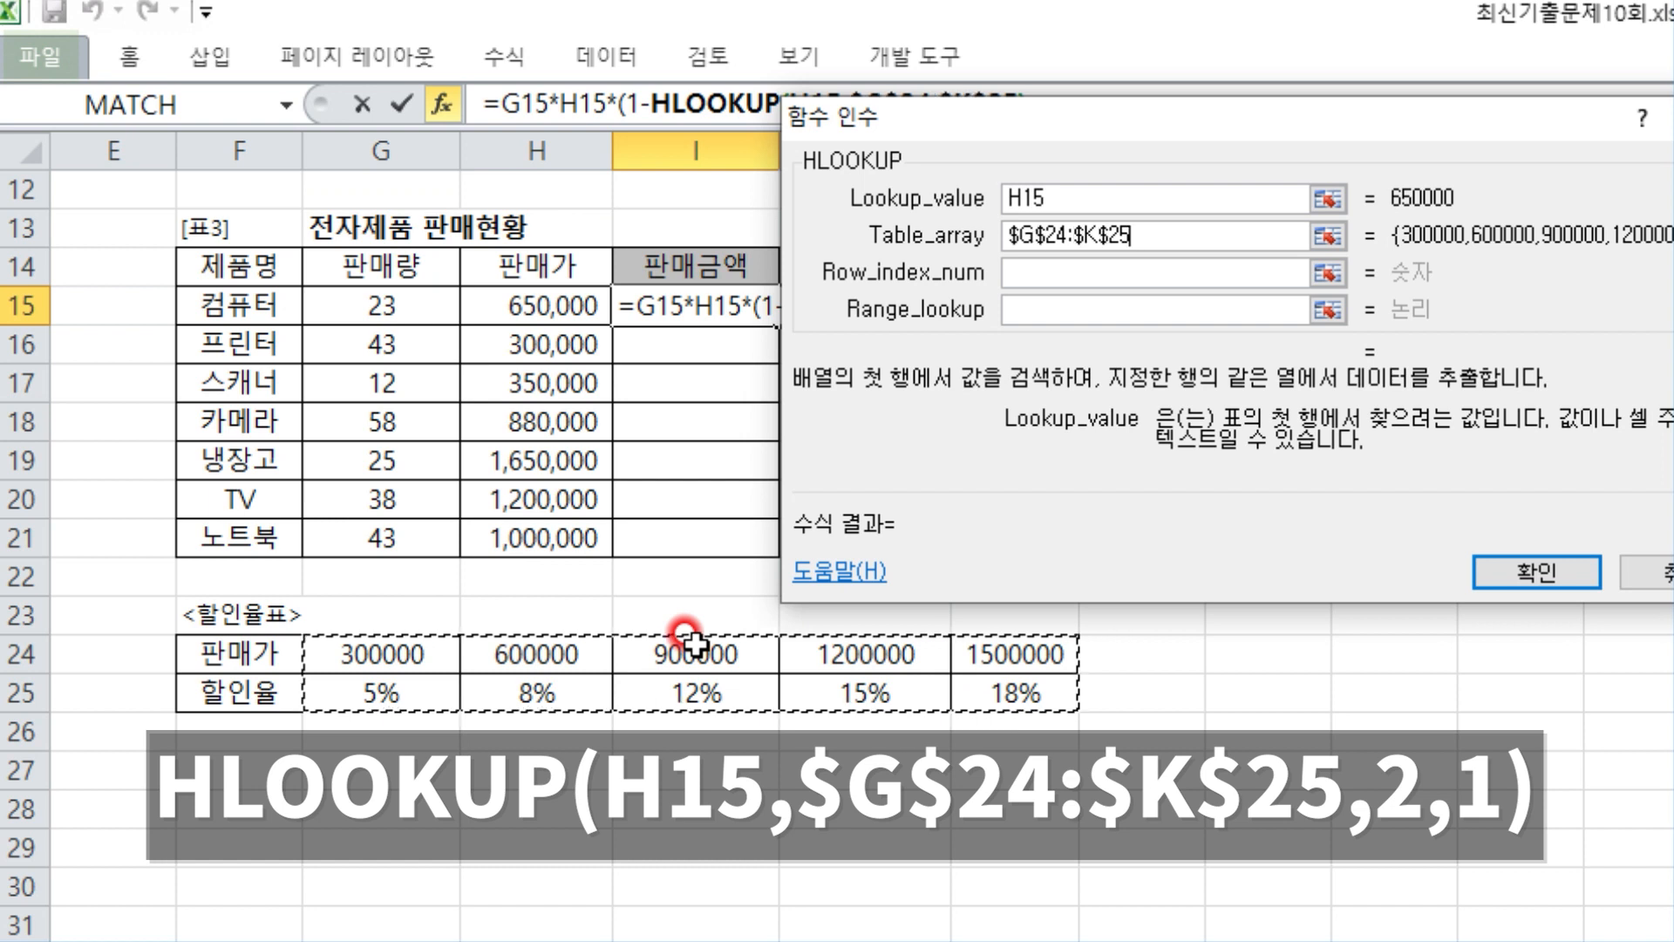
{"action": "mouse_move", "coordinate": [327, 630]}
{"action": "left_mouse_down"}
{"action": "mouse_move", "coordinate": [169, 663]}
{"action": "mouse_move", "coordinate": [199, 728]}
{"action": "mouse_move", "coordinate": [609, 748]}
{"action": "mouse_move", "coordinate": [1129, 697]}
{"action": "mouse_move", "coordinate": [310, 637]}
{"action": "mouse_move", "coordinate": [482, 676]}
{"action": "left_mouse_up"}
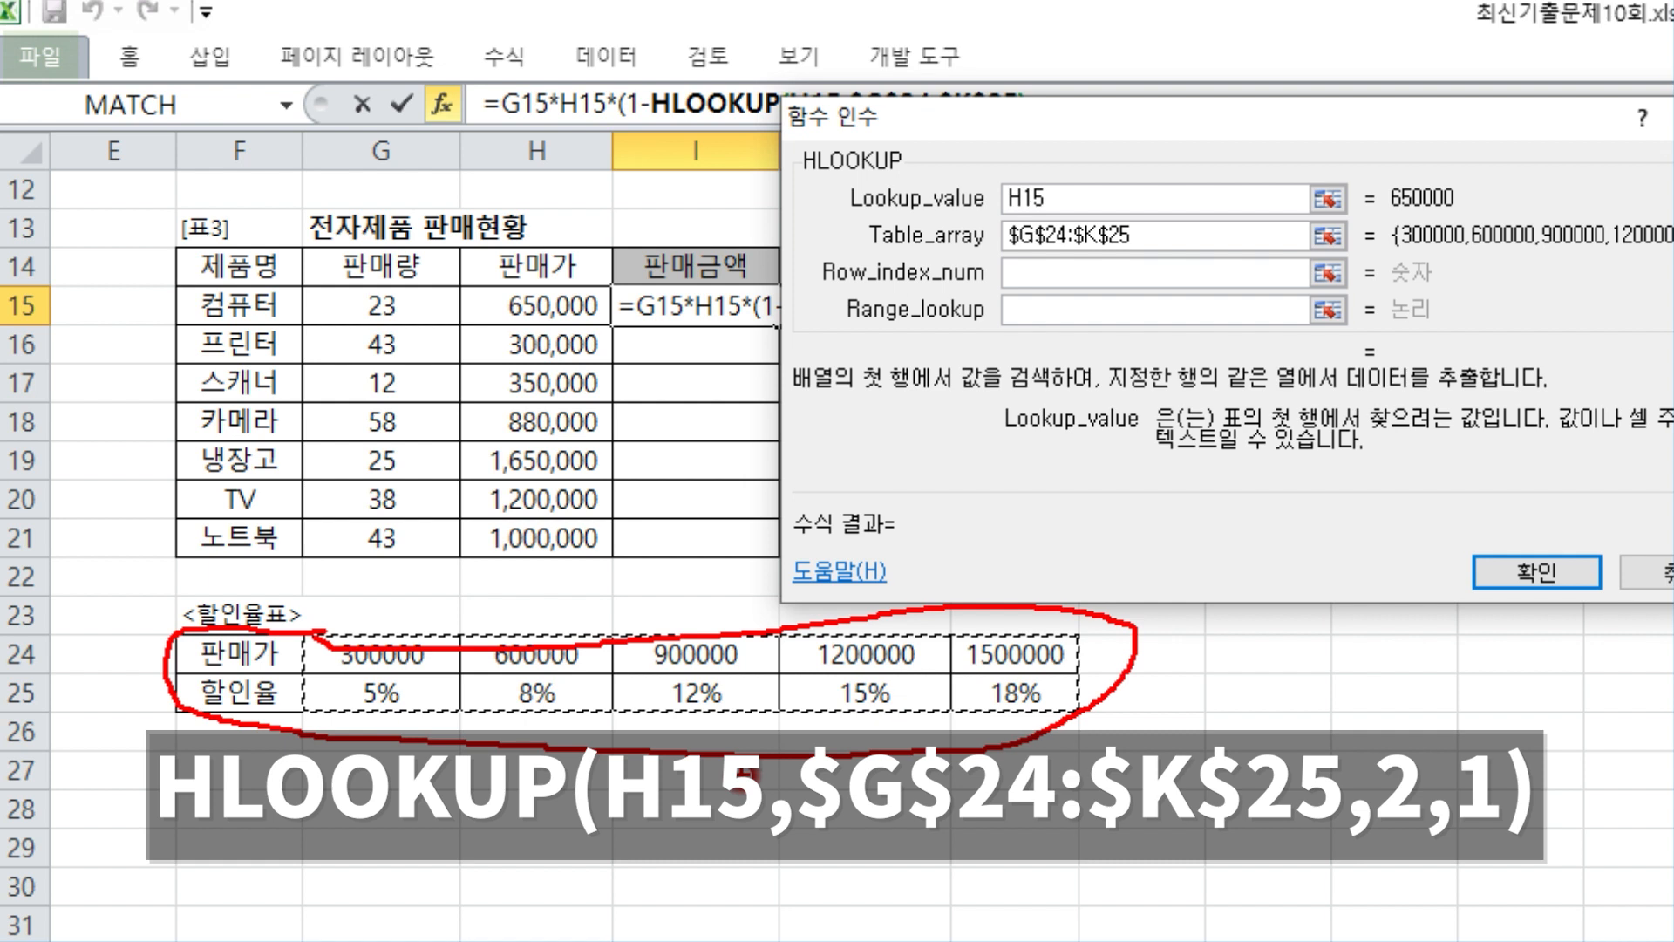
{"action": "key", "text": "Escape"}
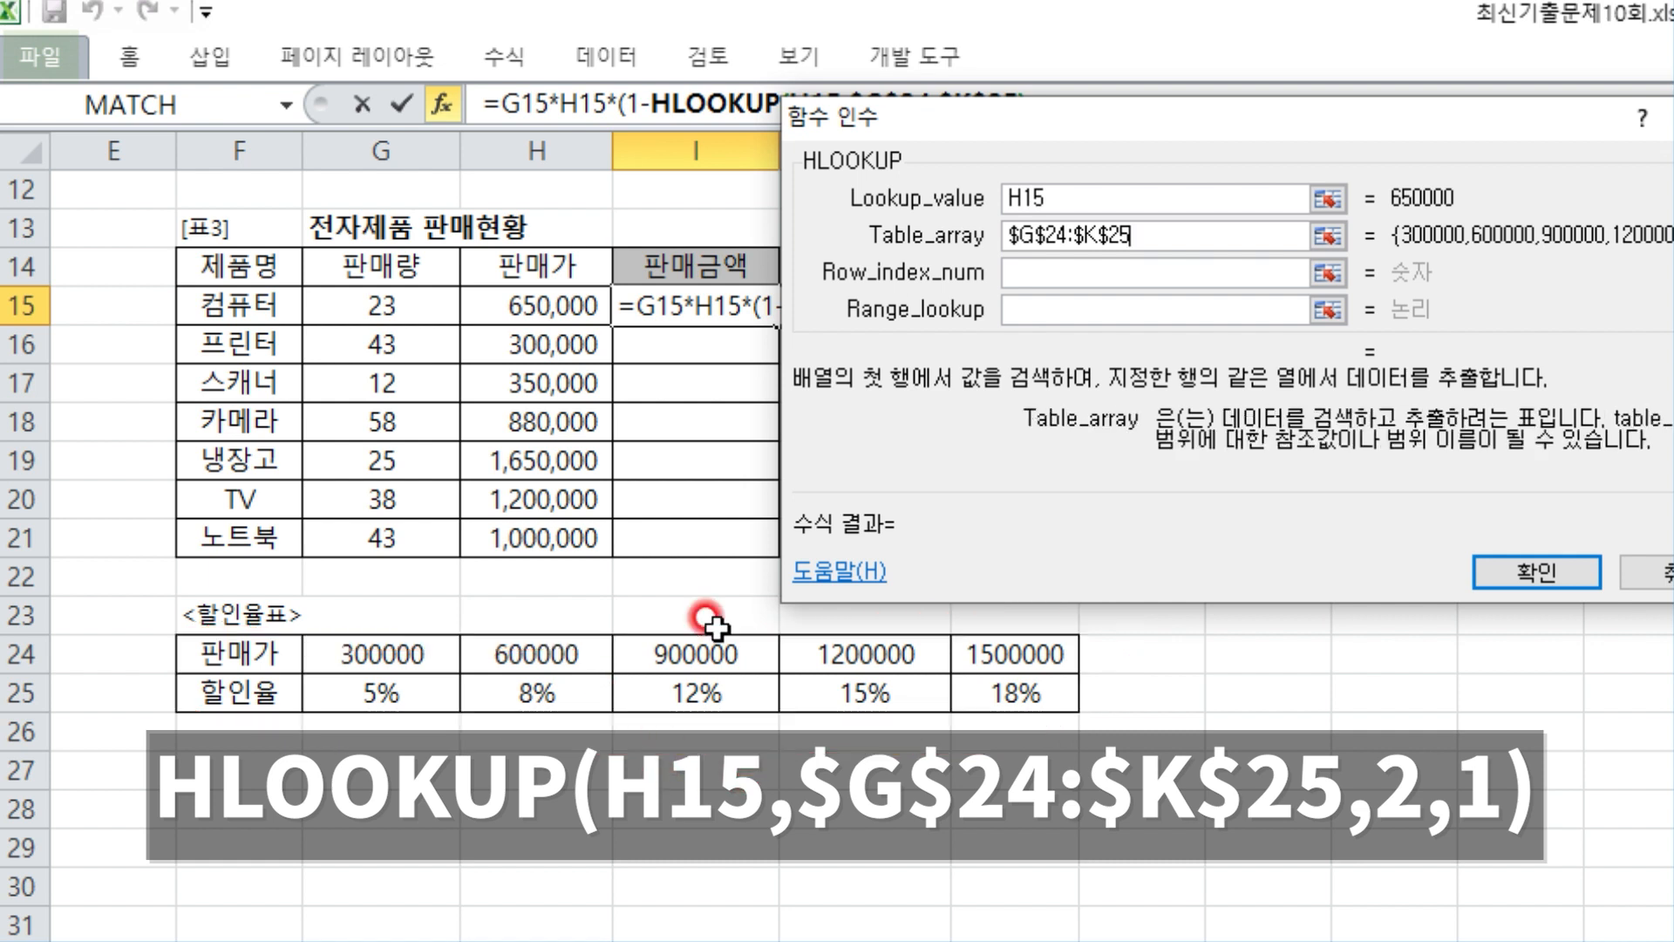
{"action": "mouse_move", "coordinate": [659, 599]}
{"action": "left_mouse_down"}
{"action": "mouse_move", "coordinate": [365, 613]}
{"action": "mouse_move", "coordinate": [342, 728]}
{"action": "mouse_move", "coordinate": [924, 751]}
{"action": "mouse_move", "coordinate": [1058, 636]}
{"action": "mouse_move", "coordinate": [600, 602]}
{"action": "left_mouse_up"}
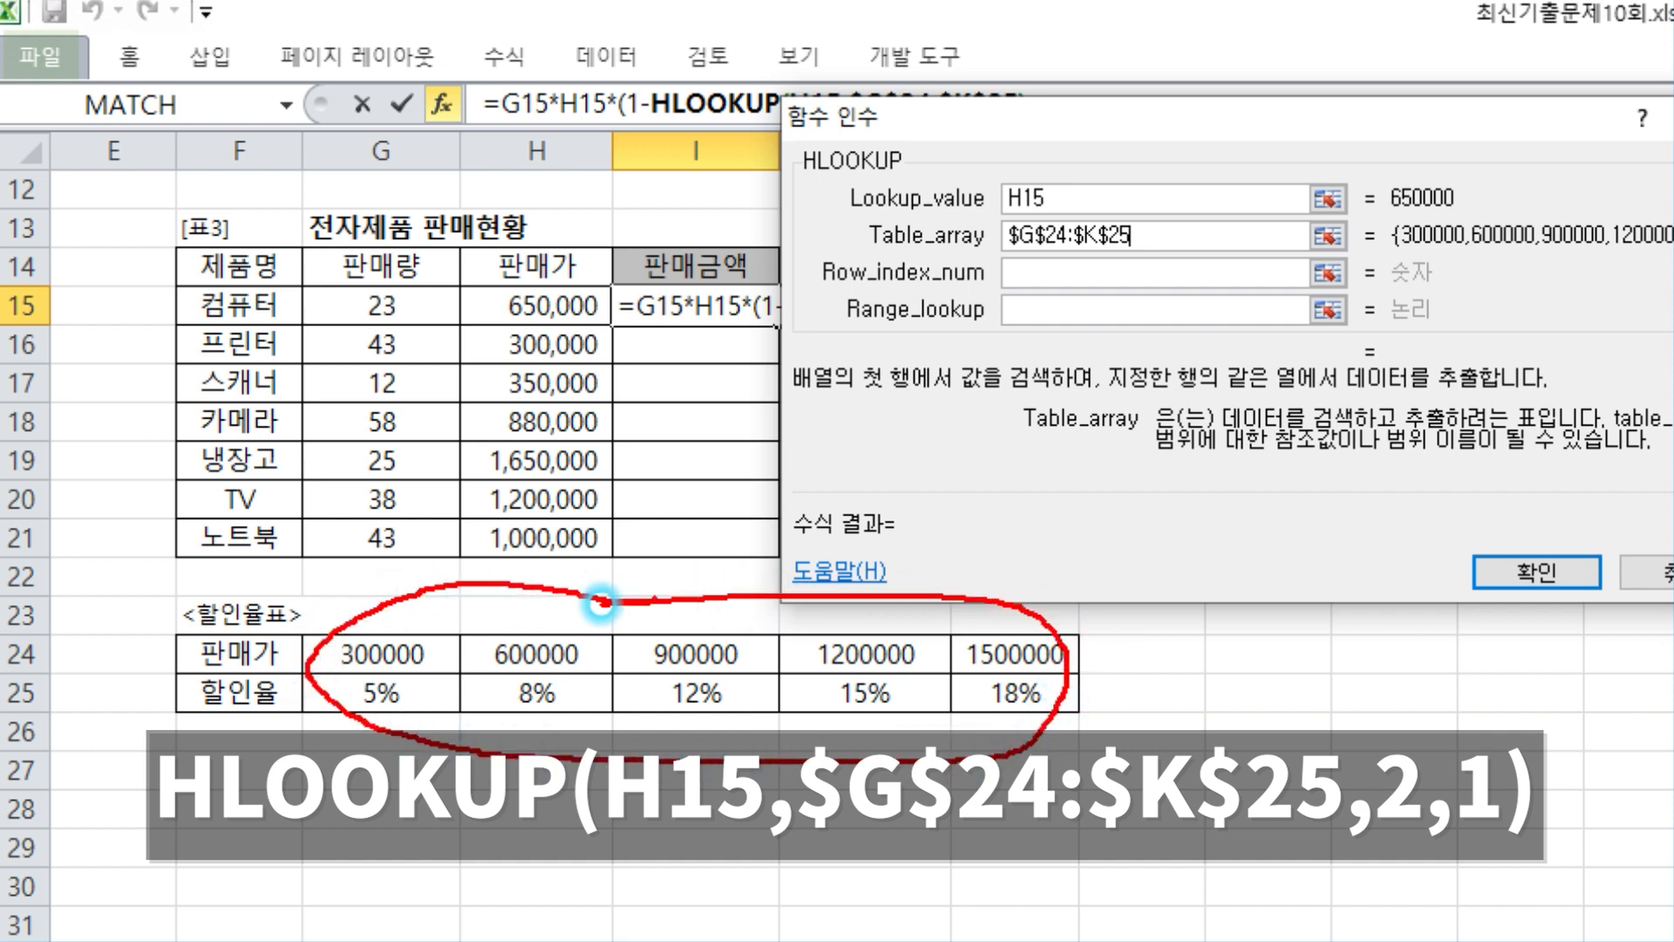
{"action": "mouse_move", "coordinate": [511, 252]}
{"action": "left_mouse_down"}
{"action": "mouse_move", "coordinate": [505, 516]}
{"action": "mouse_move", "coordinate": [545, 526]}
{"action": "mouse_move", "coordinate": [602, 593]}
{"action": "left_mouse_up"}
{"action": "left_click_drag", "start_coordinate": [617, 556], "coordinate": [529, 612]}
{"action": "right_click", "coordinate": [667, 603]}
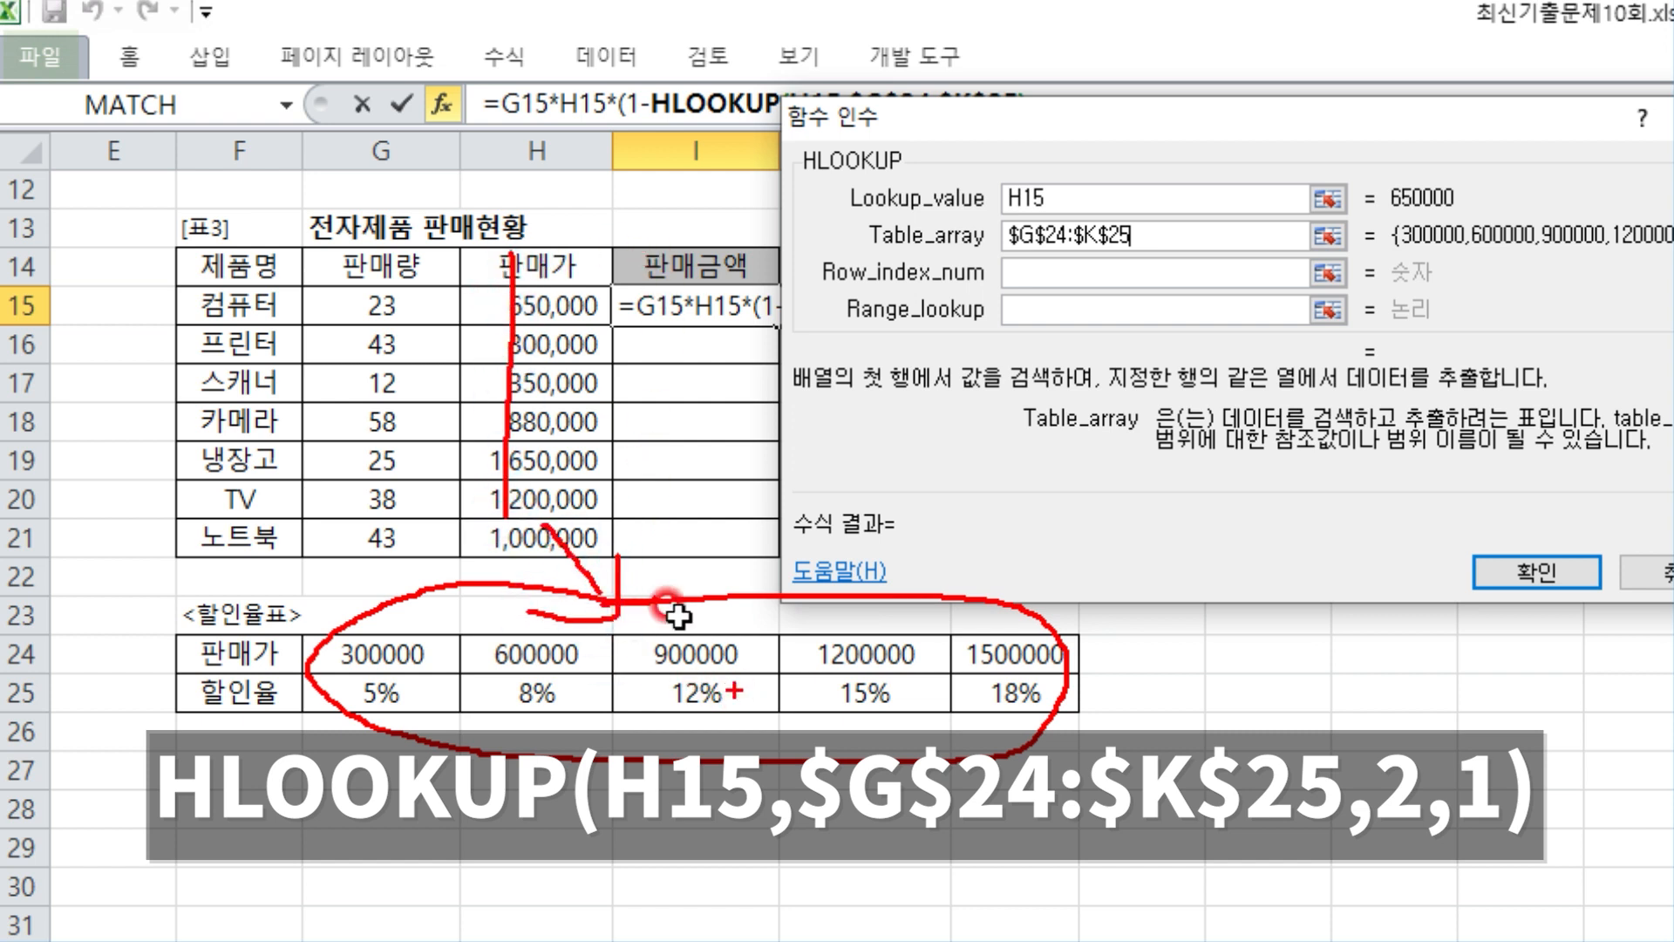
- Set HLOOKUP's row index number to 2 for the 할인율 row and its range lookup to 1 for an approximate match
{"action": "left_click", "coordinate": [1057, 272]}
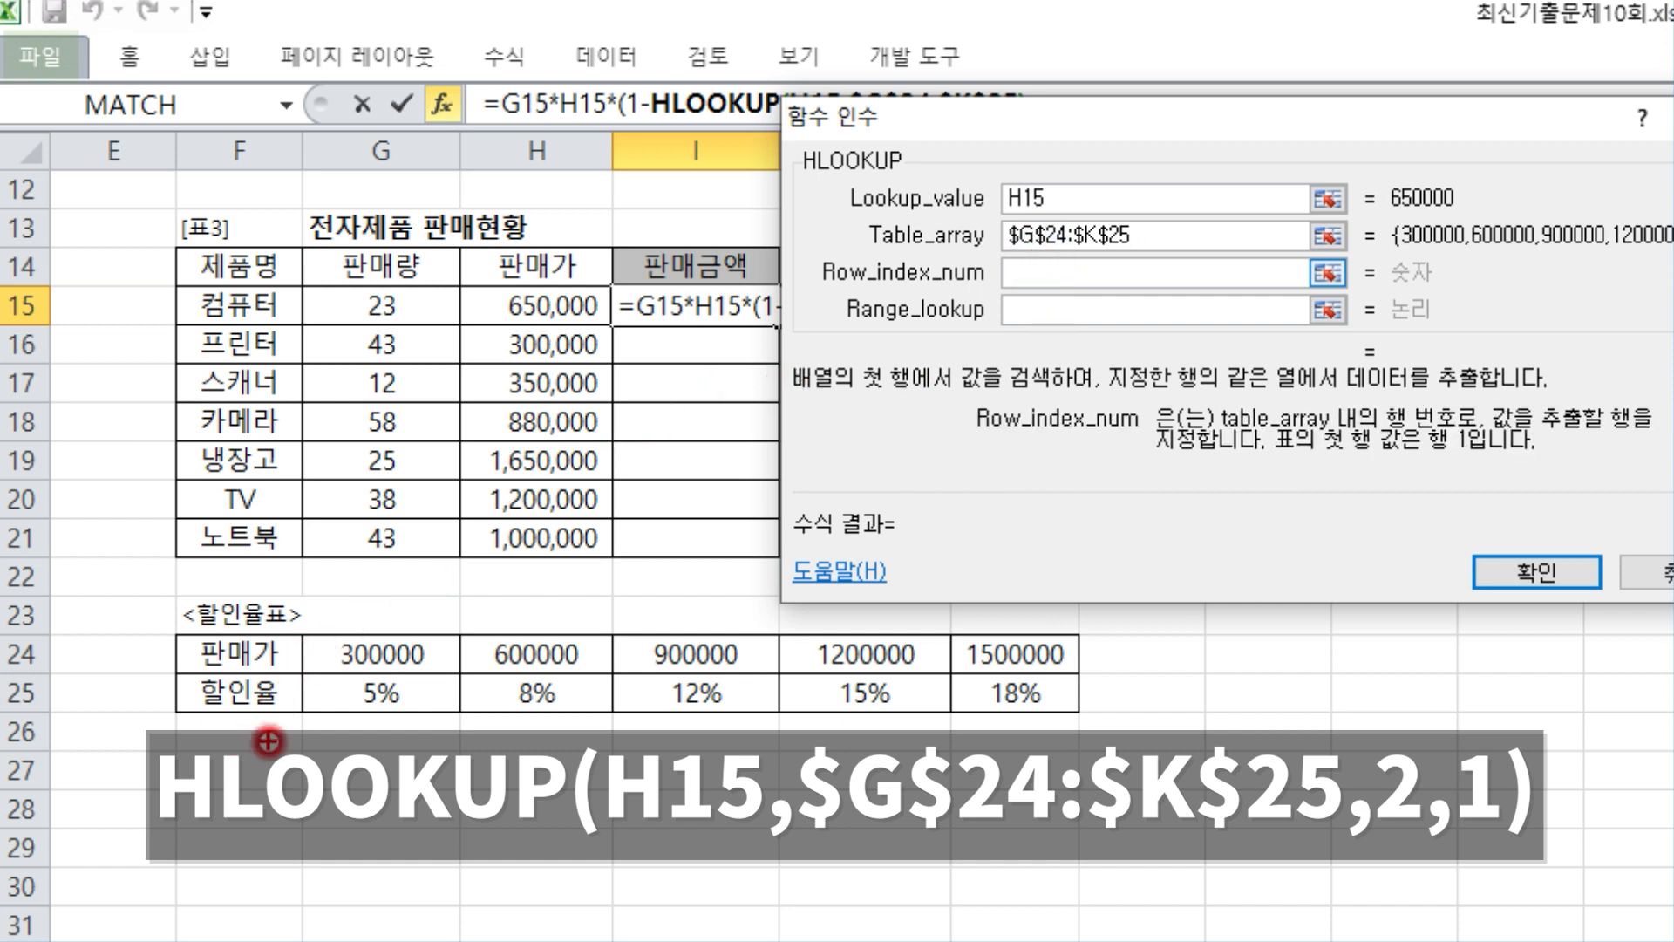
{"action": "mouse_move", "coordinate": [229, 667]}
{"action": "left_mouse_down"}
{"action": "mouse_move", "coordinate": [202, 737]}
{"action": "mouse_move", "coordinate": [270, 713]}
{"action": "left_mouse_up"}
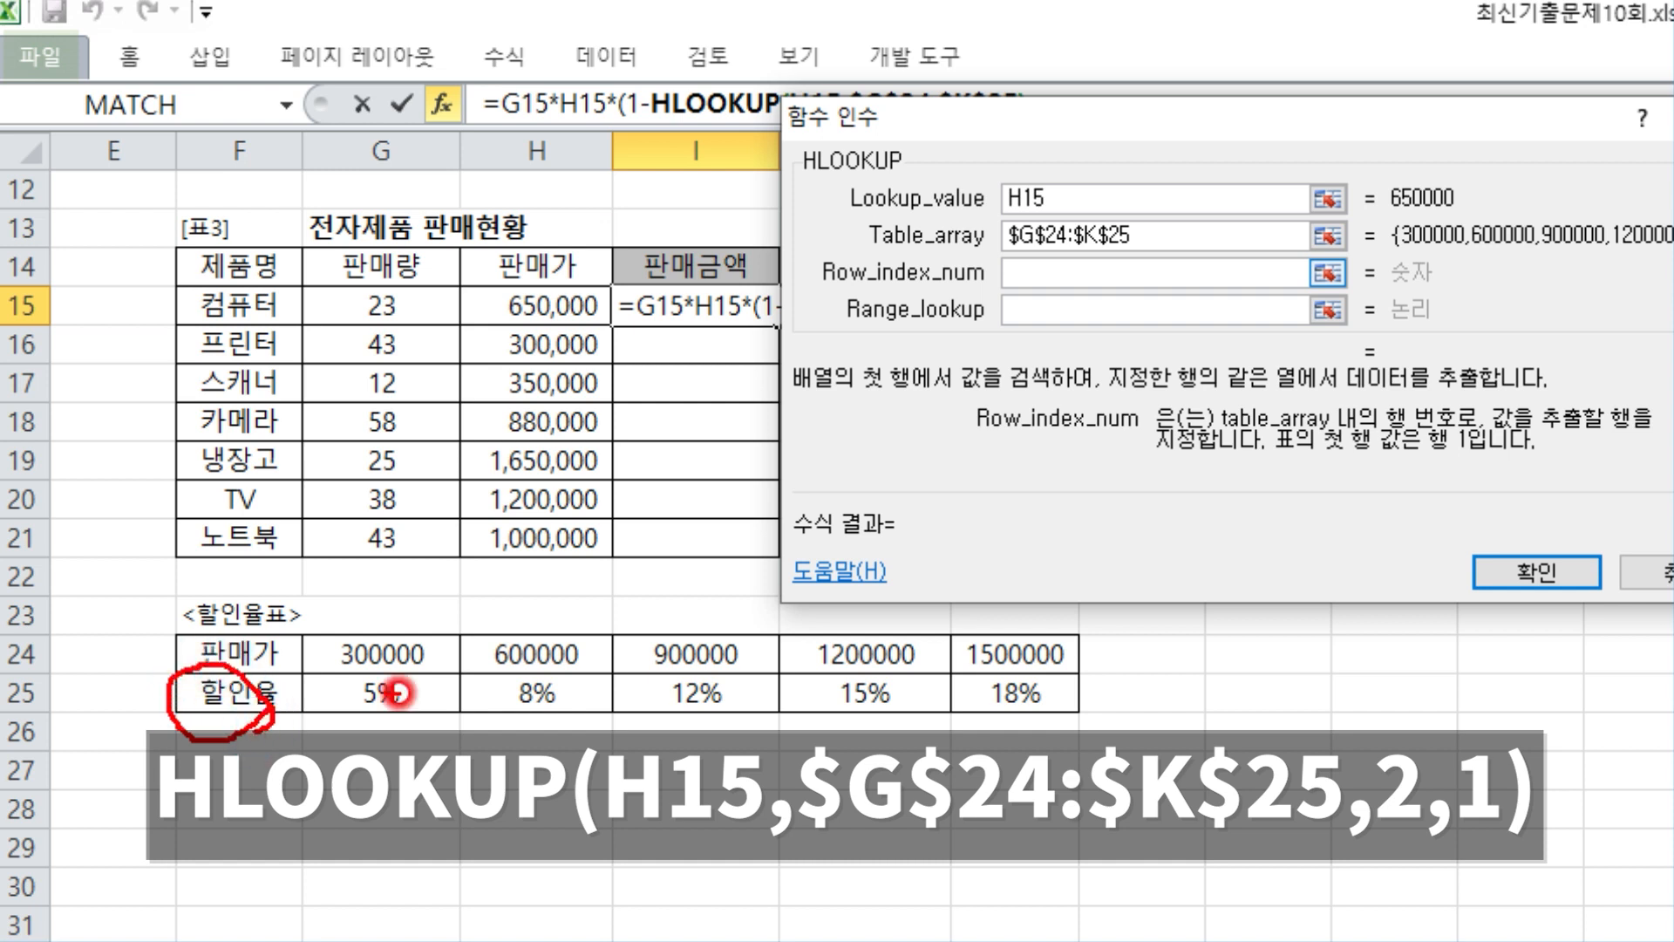
{"action": "left_click_drag", "start_coordinate": [342, 663], "coordinate": [480, 649]}
{"action": "left_click_drag", "start_coordinate": [405, 700], "coordinate": [525, 697]}
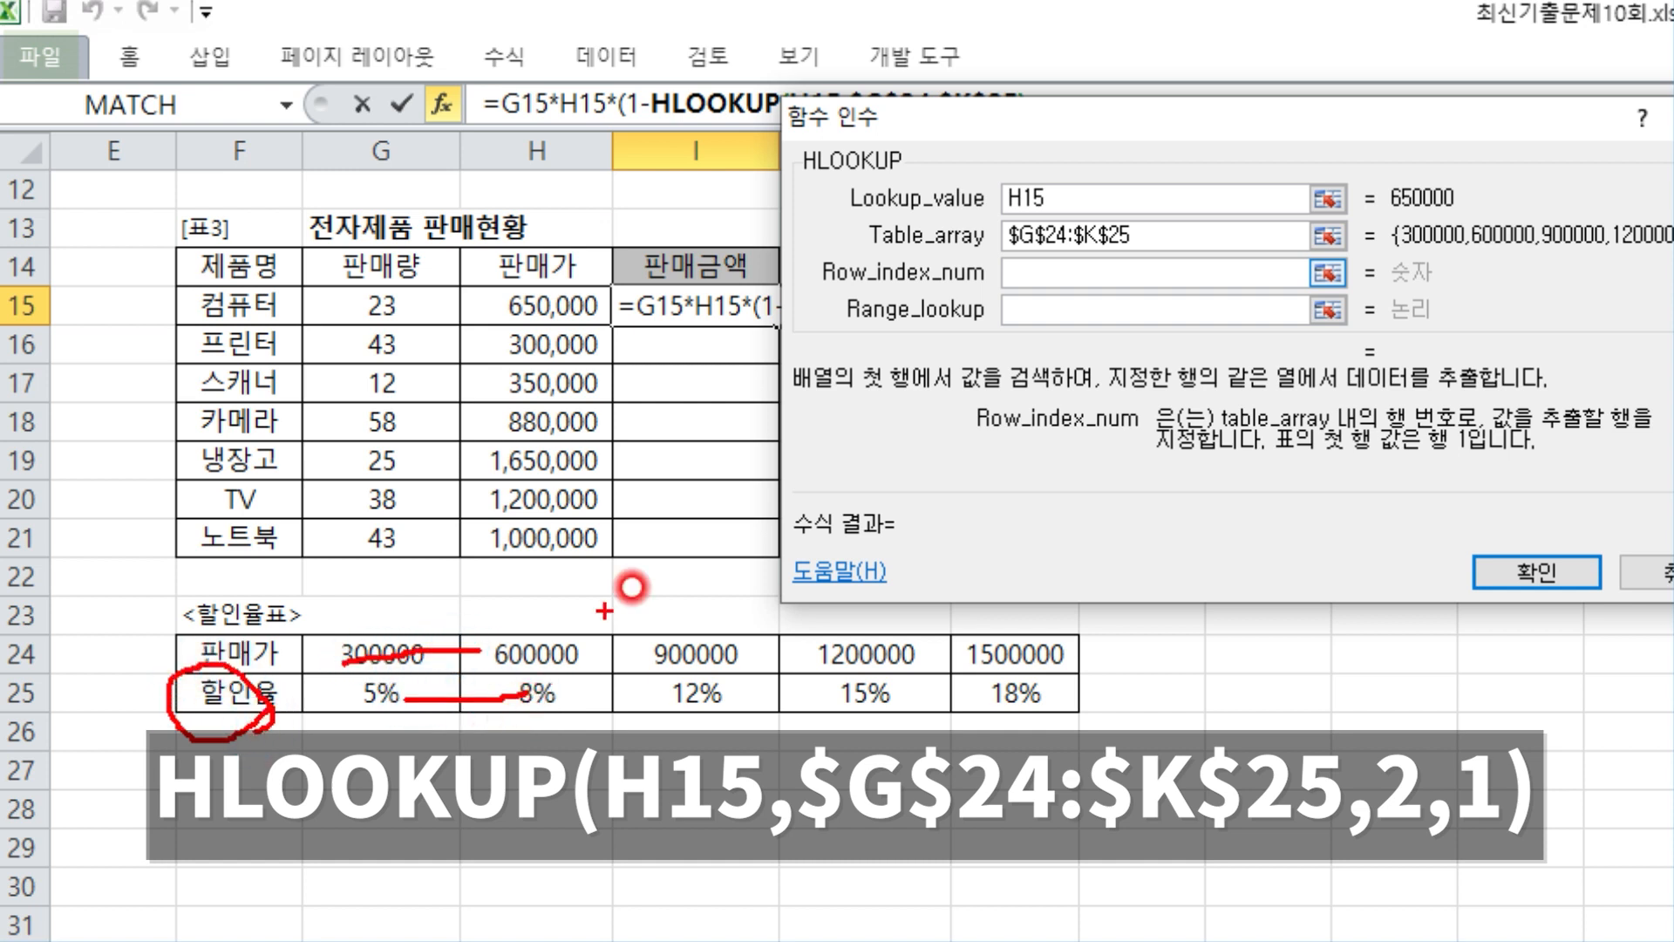
{"action": "left_click", "coordinate": [1042, 270]}
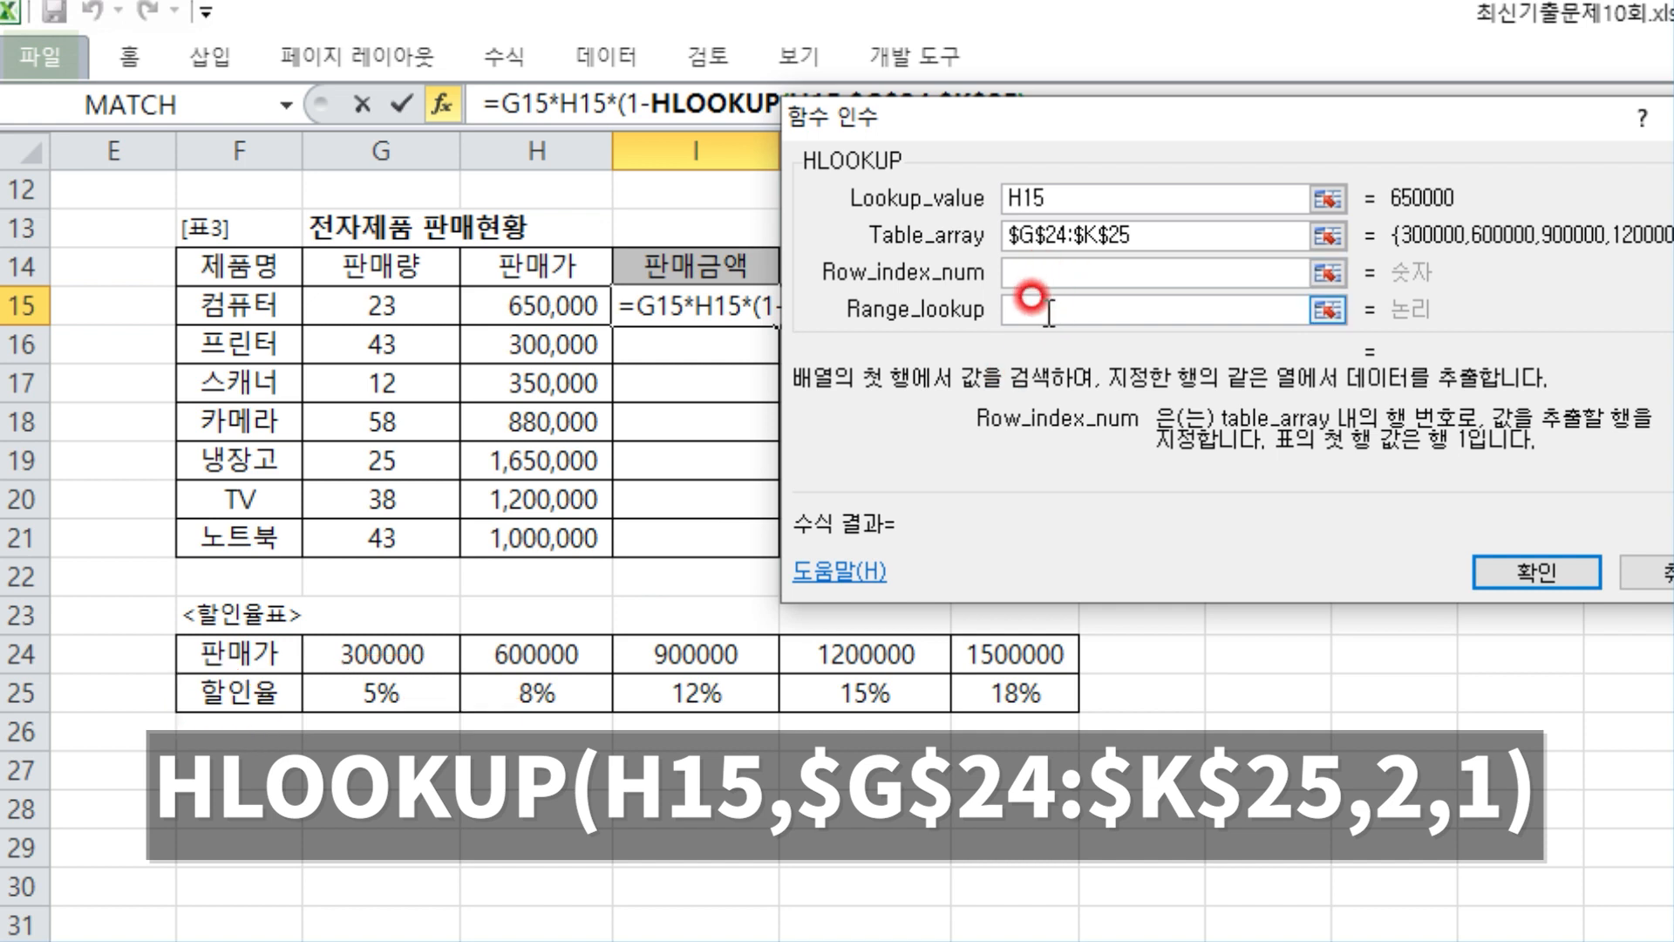
{"action": "type", "text": "2"}
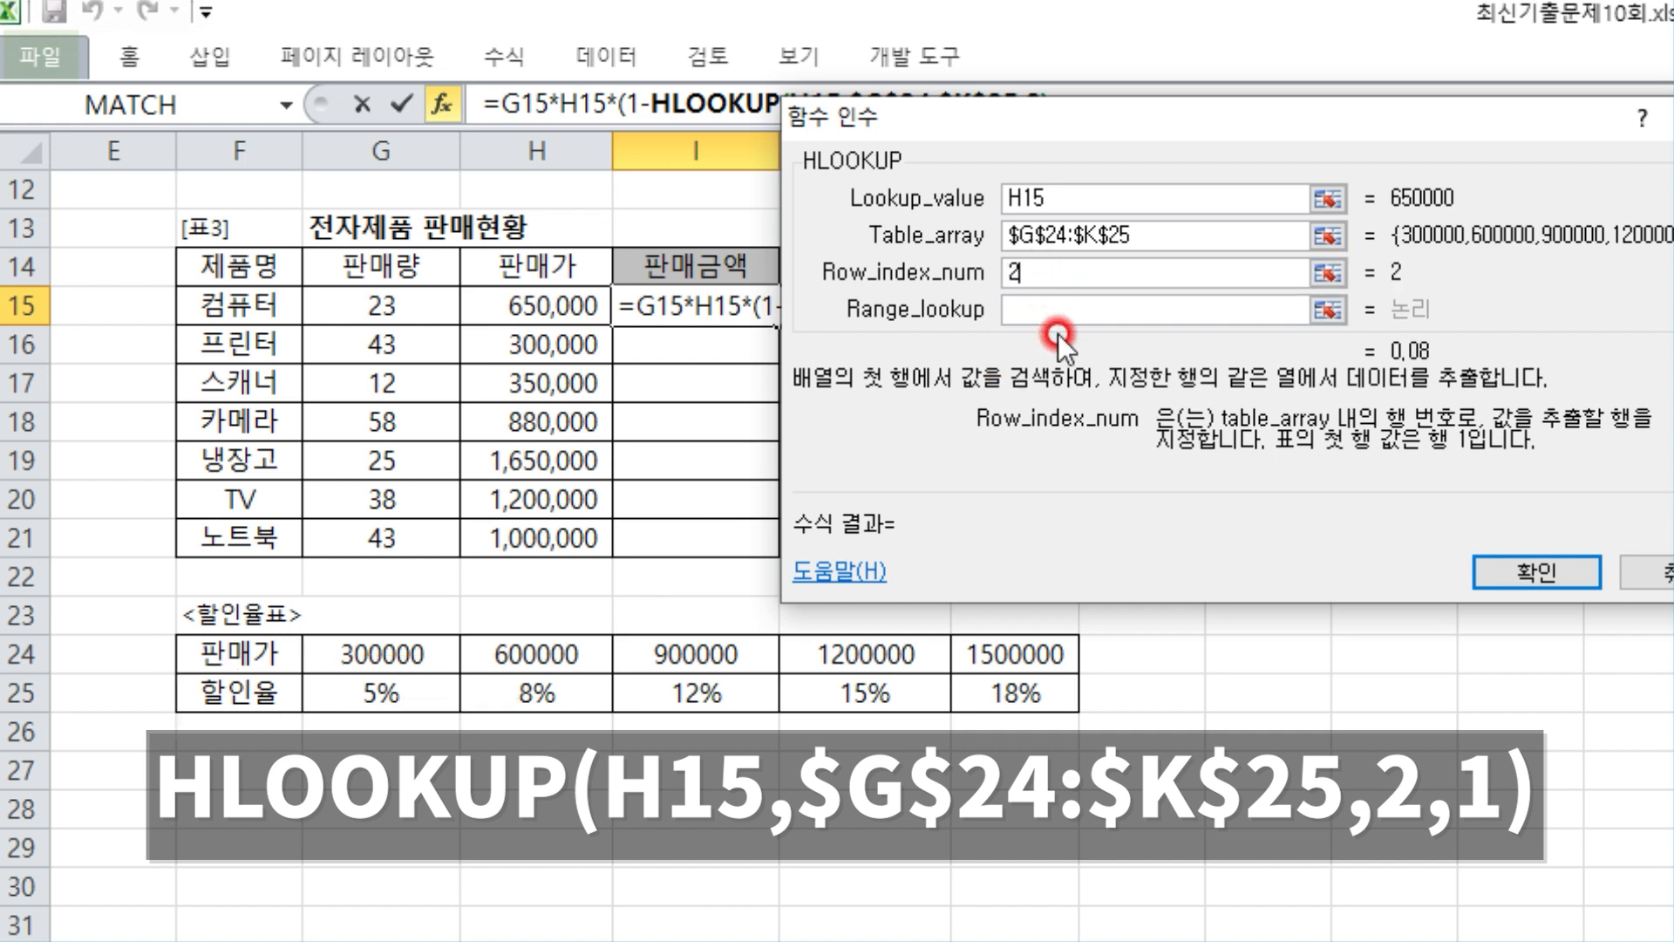
{"action": "left_click", "coordinate": [1079, 314]}
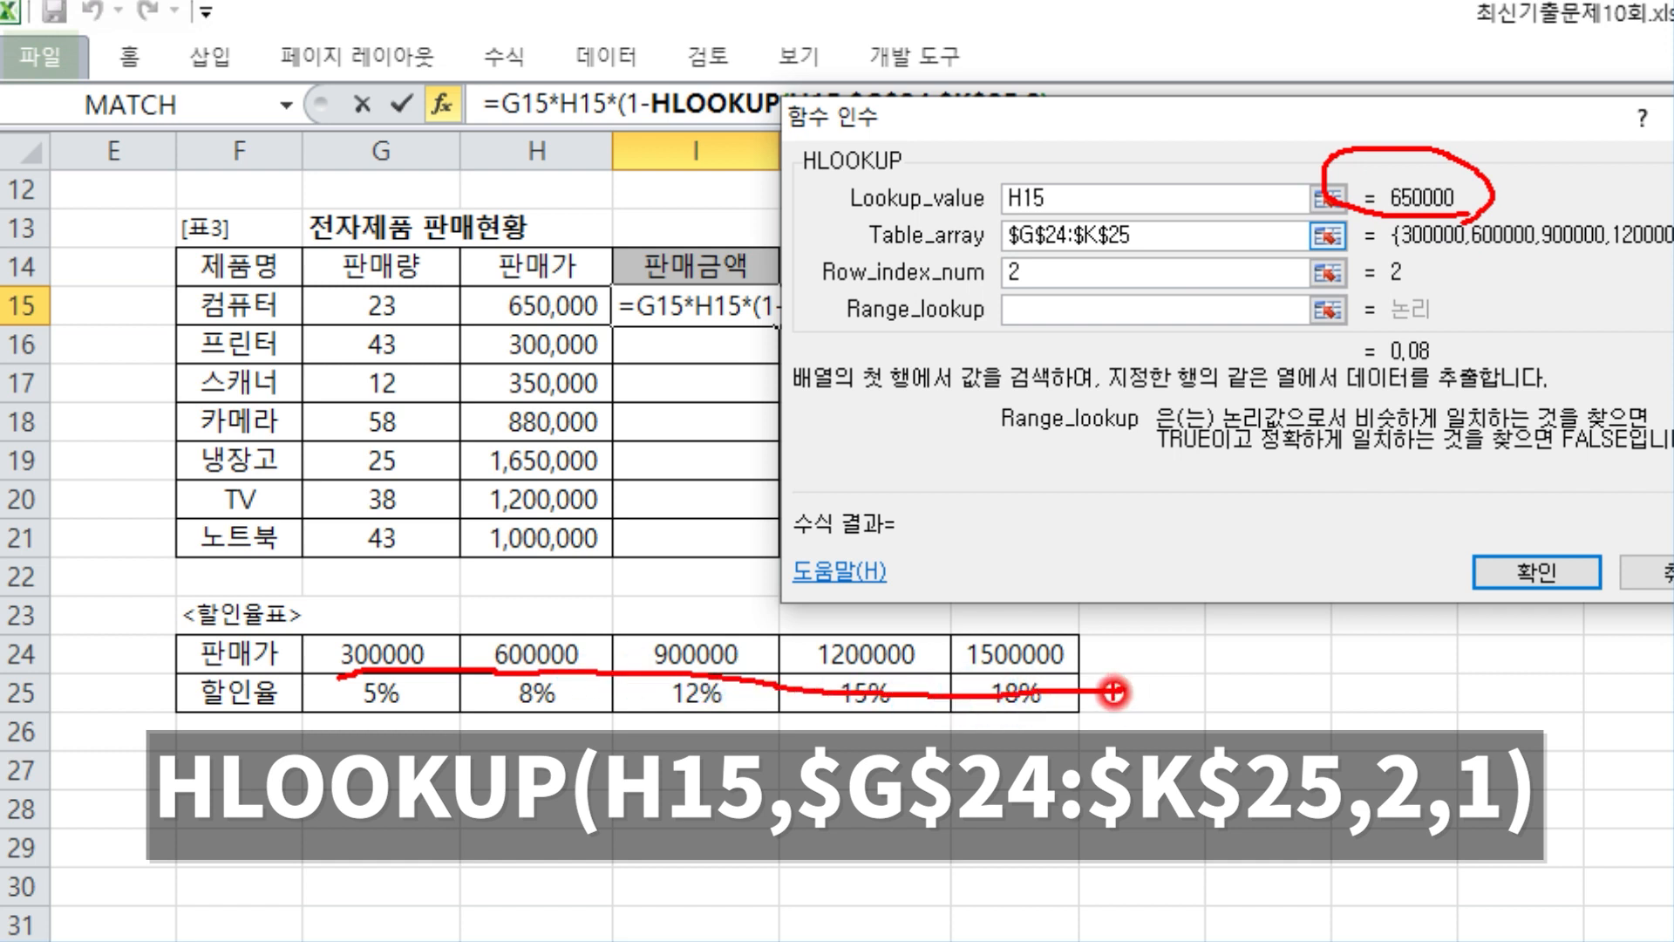
{"action": "key", "text": "Escape"}
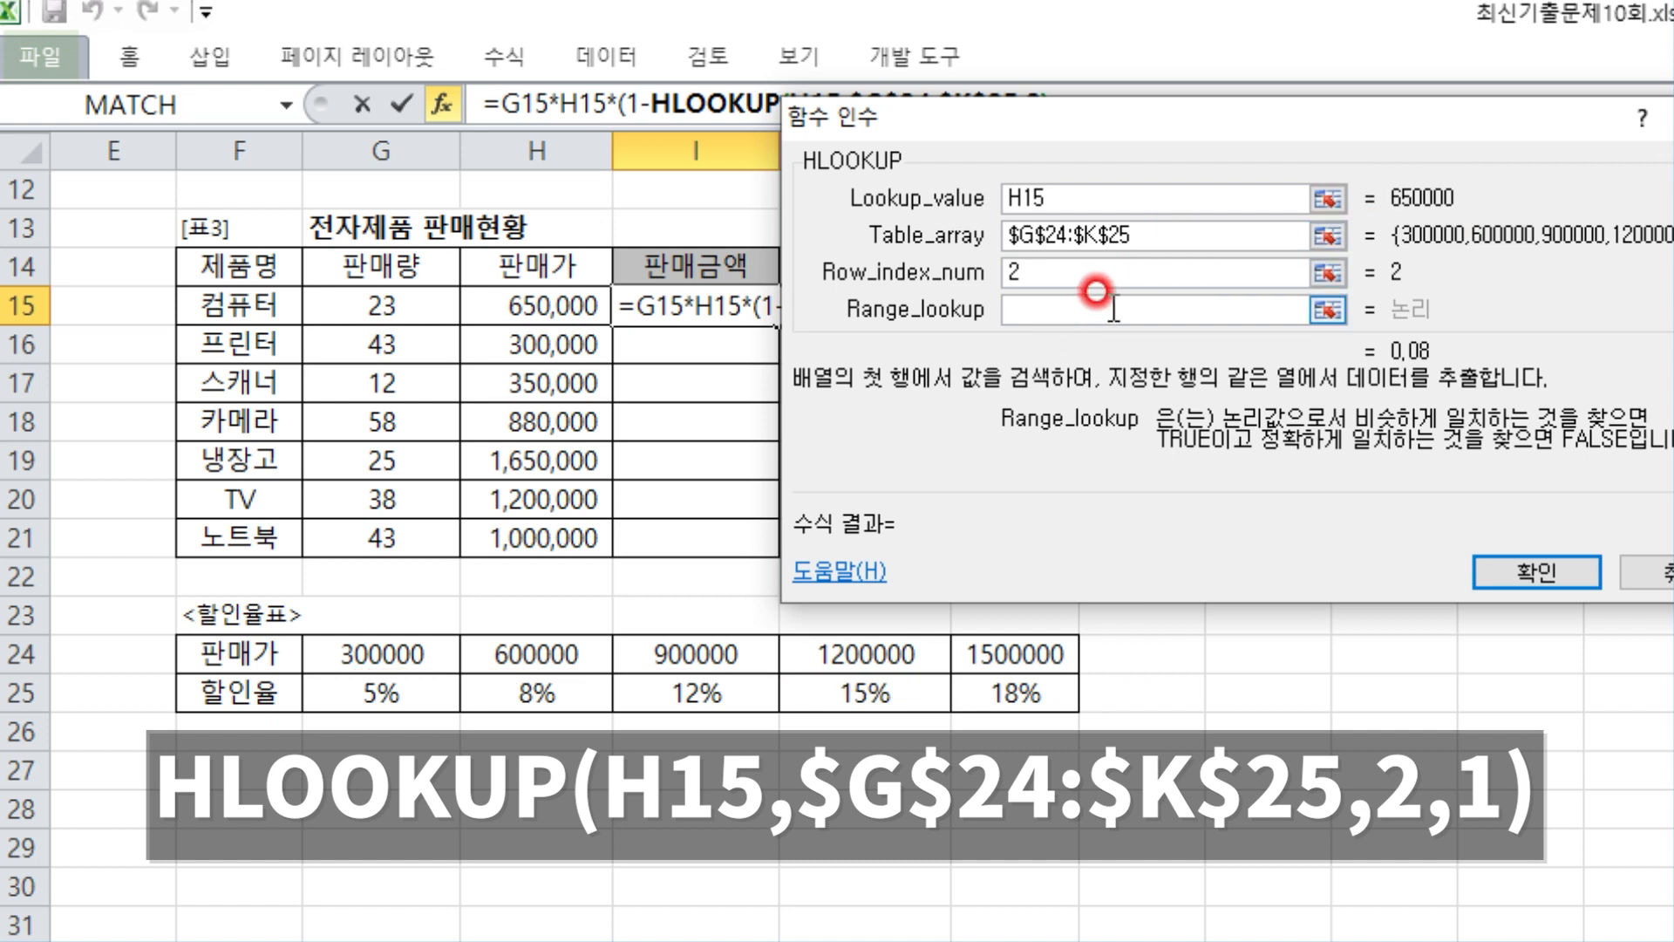
{"action": "left_click", "coordinate": [1101, 310]}
{"action": "type", "text": "1"}
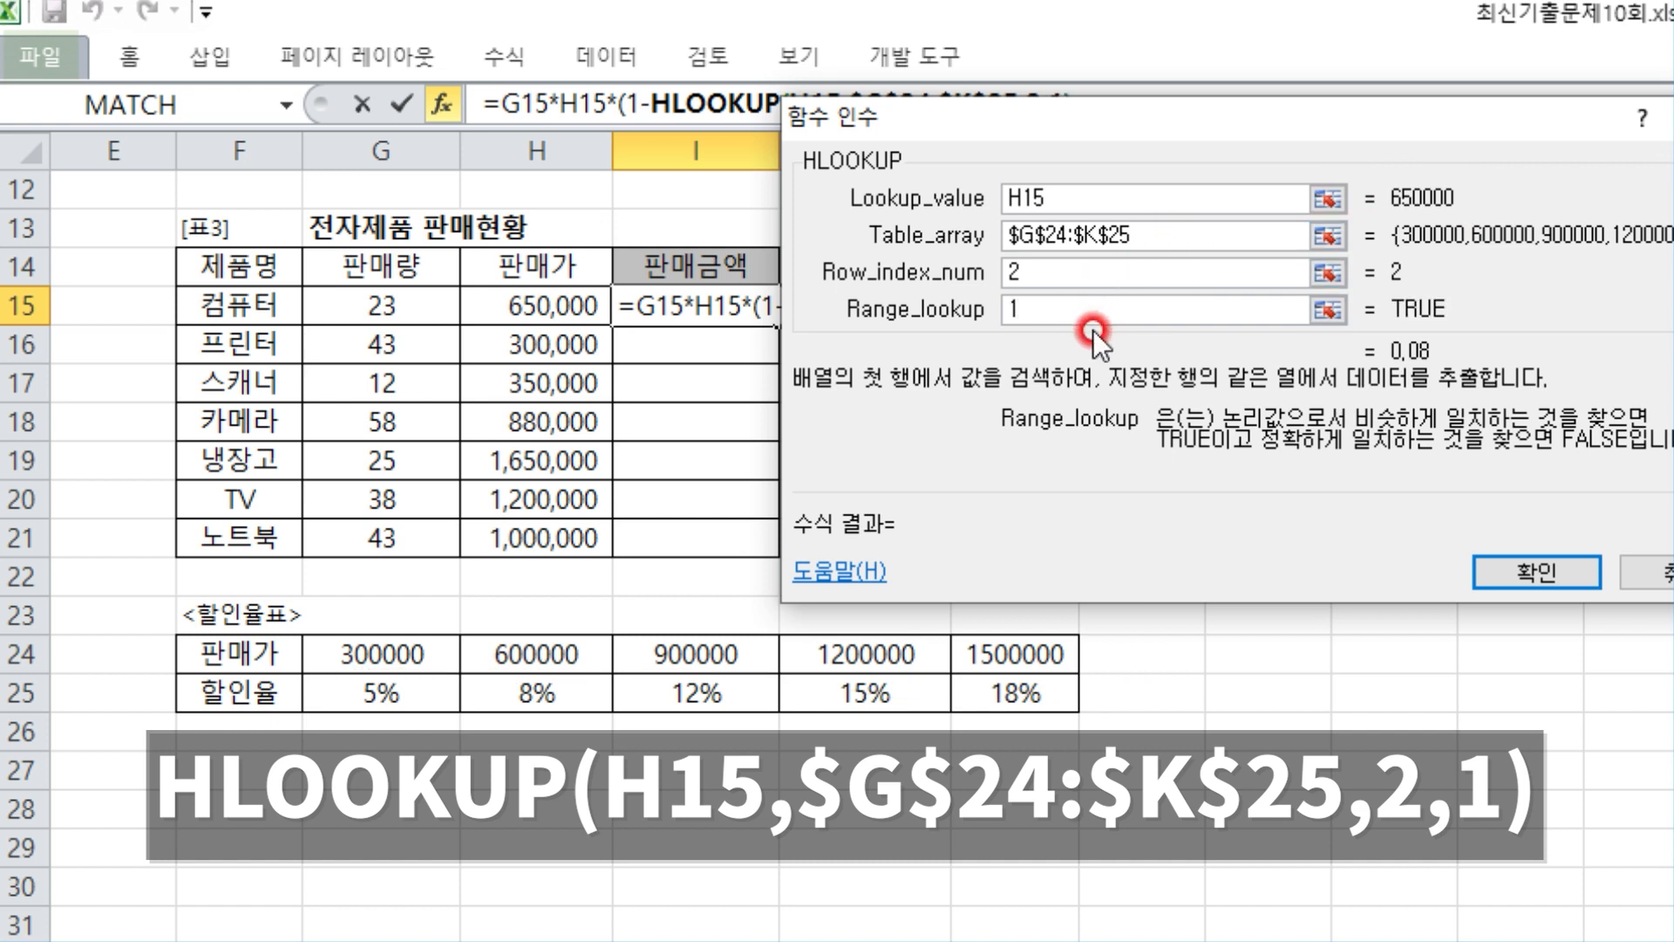
{"action": "key", "text": "BackSpace"}
{"action": "type", "text": "1"}
- Complete I15's formula as =G15*H15*(1-HLOOKUP(H15,$G$24:$K$25,2,1)), accepting the added closing parenthesis, and fill it down to I21
{"action": "left_click_drag", "start_coordinate": [1063, 202], "coordinate": [1143, 170]}
{"action": "left_click_drag", "start_coordinate": [1164, 237], "coordinate": [1232, 233]}
{"action": "mouse_move", "coordinate": [1057, 290]}
{"action": "left_mouse_down"}
{"action": "mouse_move", "coordinate": [1118, 298]}
{"action": "mouse_move", "coordinate": [1097, 347]}
{"action": "left_mouse_up"}
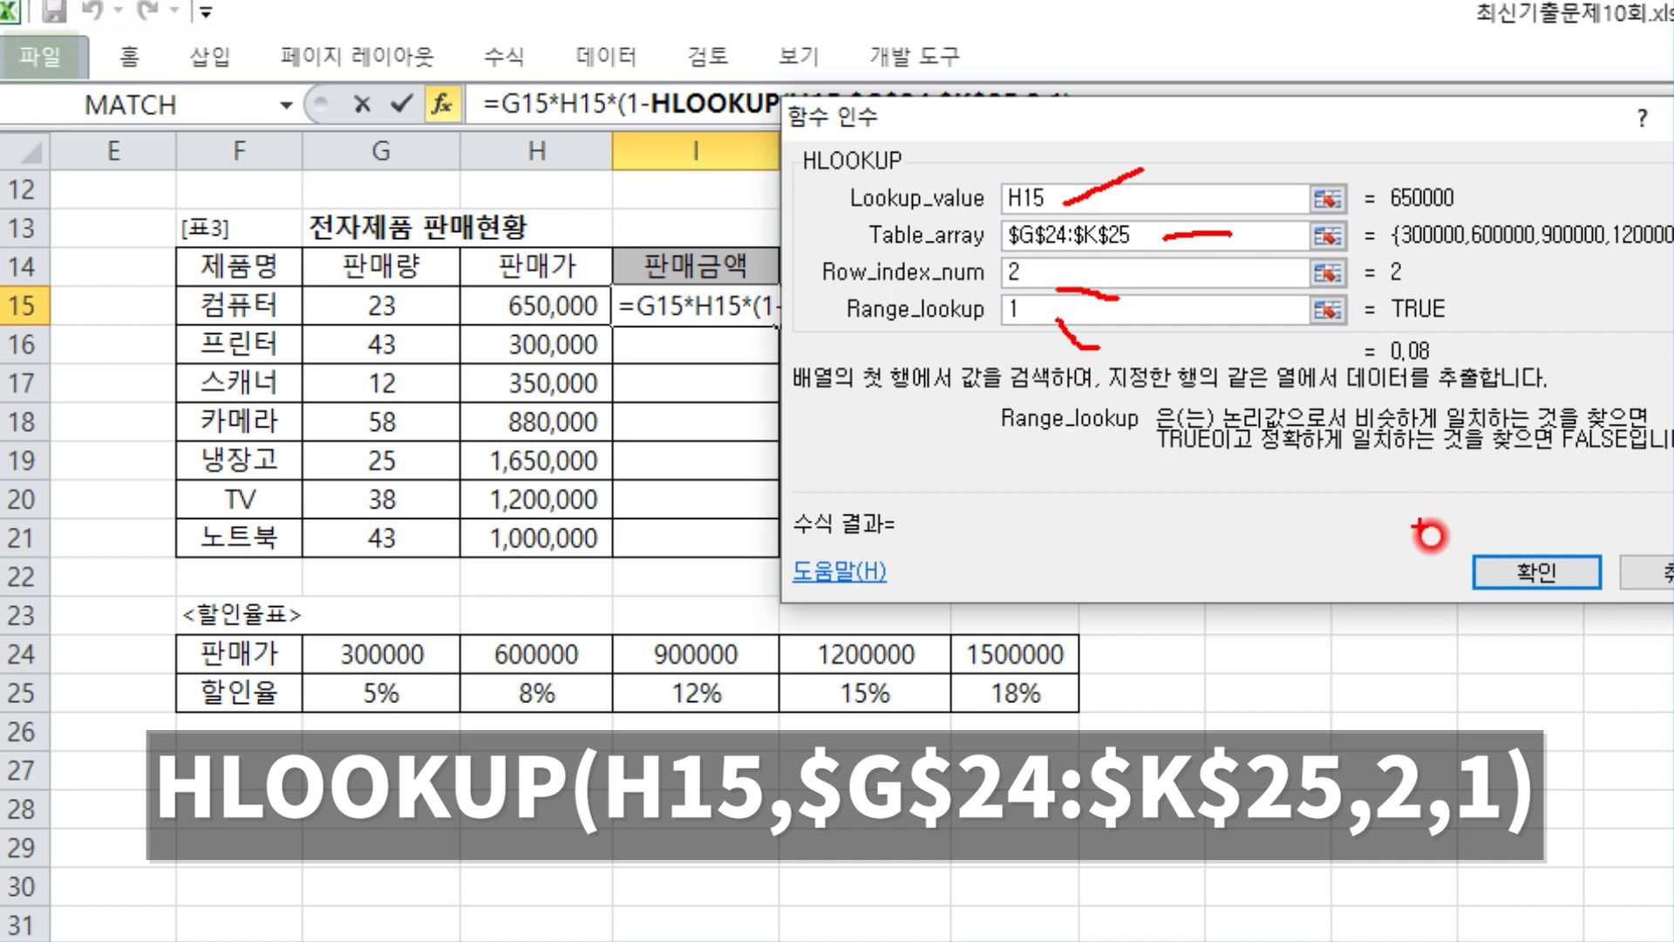
{"action": "left_click_drag", "start_coordinate": [1450, 598], "coordinate": [1528, 596]}
{"action": "left_click", "coordinate": [1527, 584]}
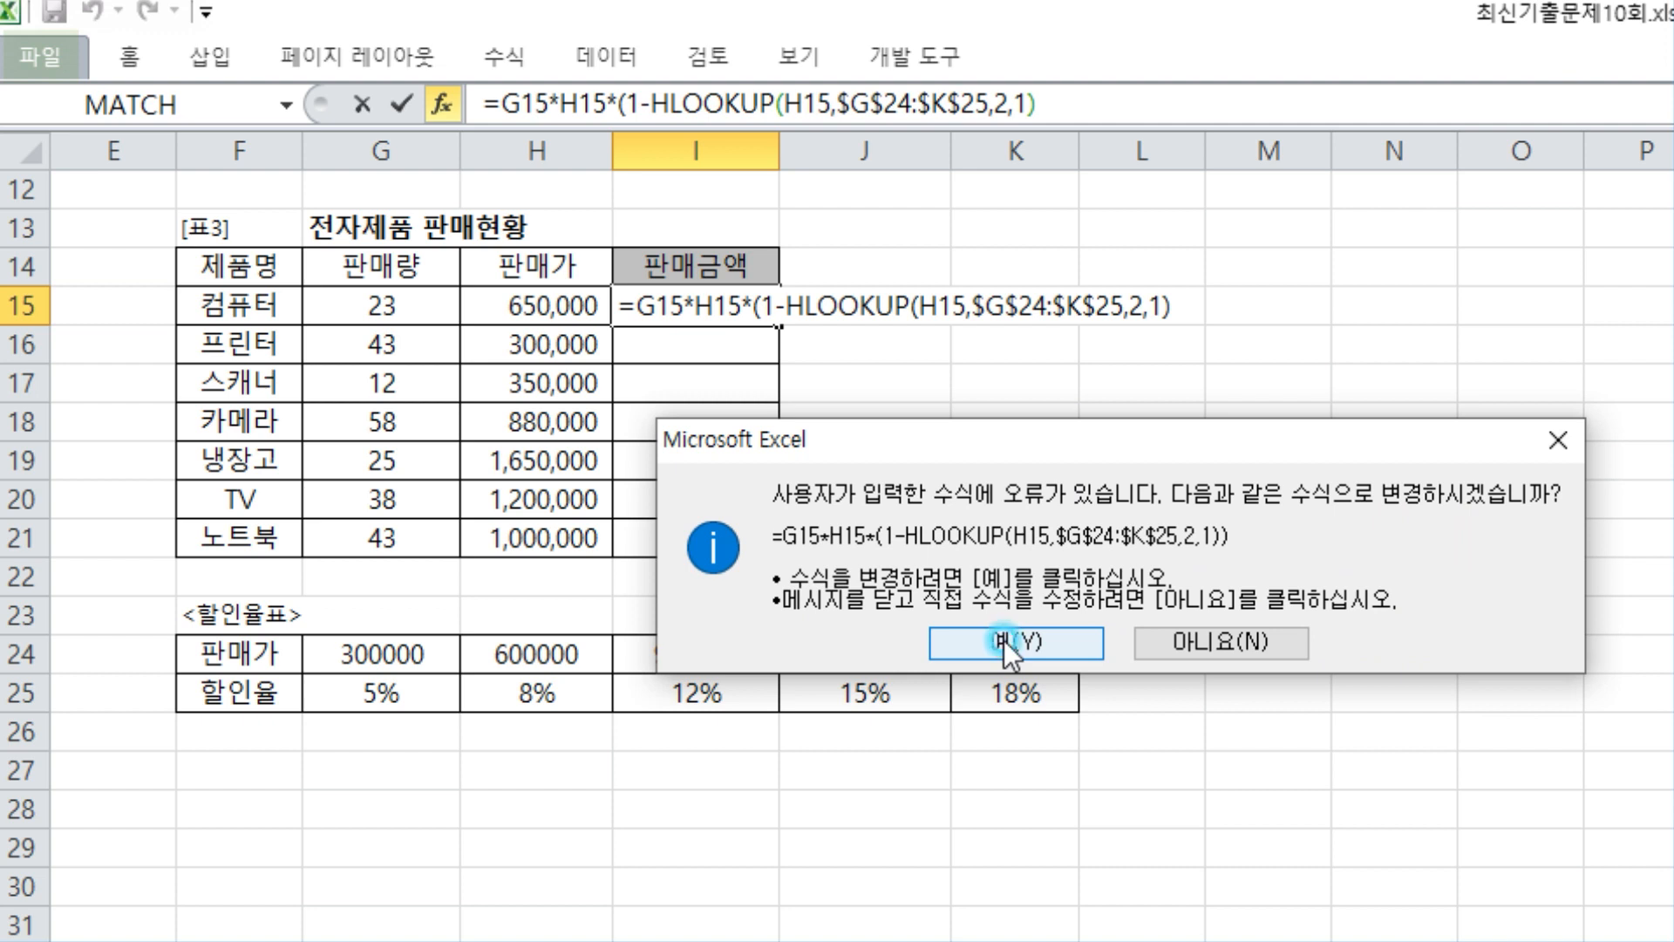
{"action": "left_click", "coordinate": [1003, 640]}
{"action": "double_click", "coordinate": [778, 324]}
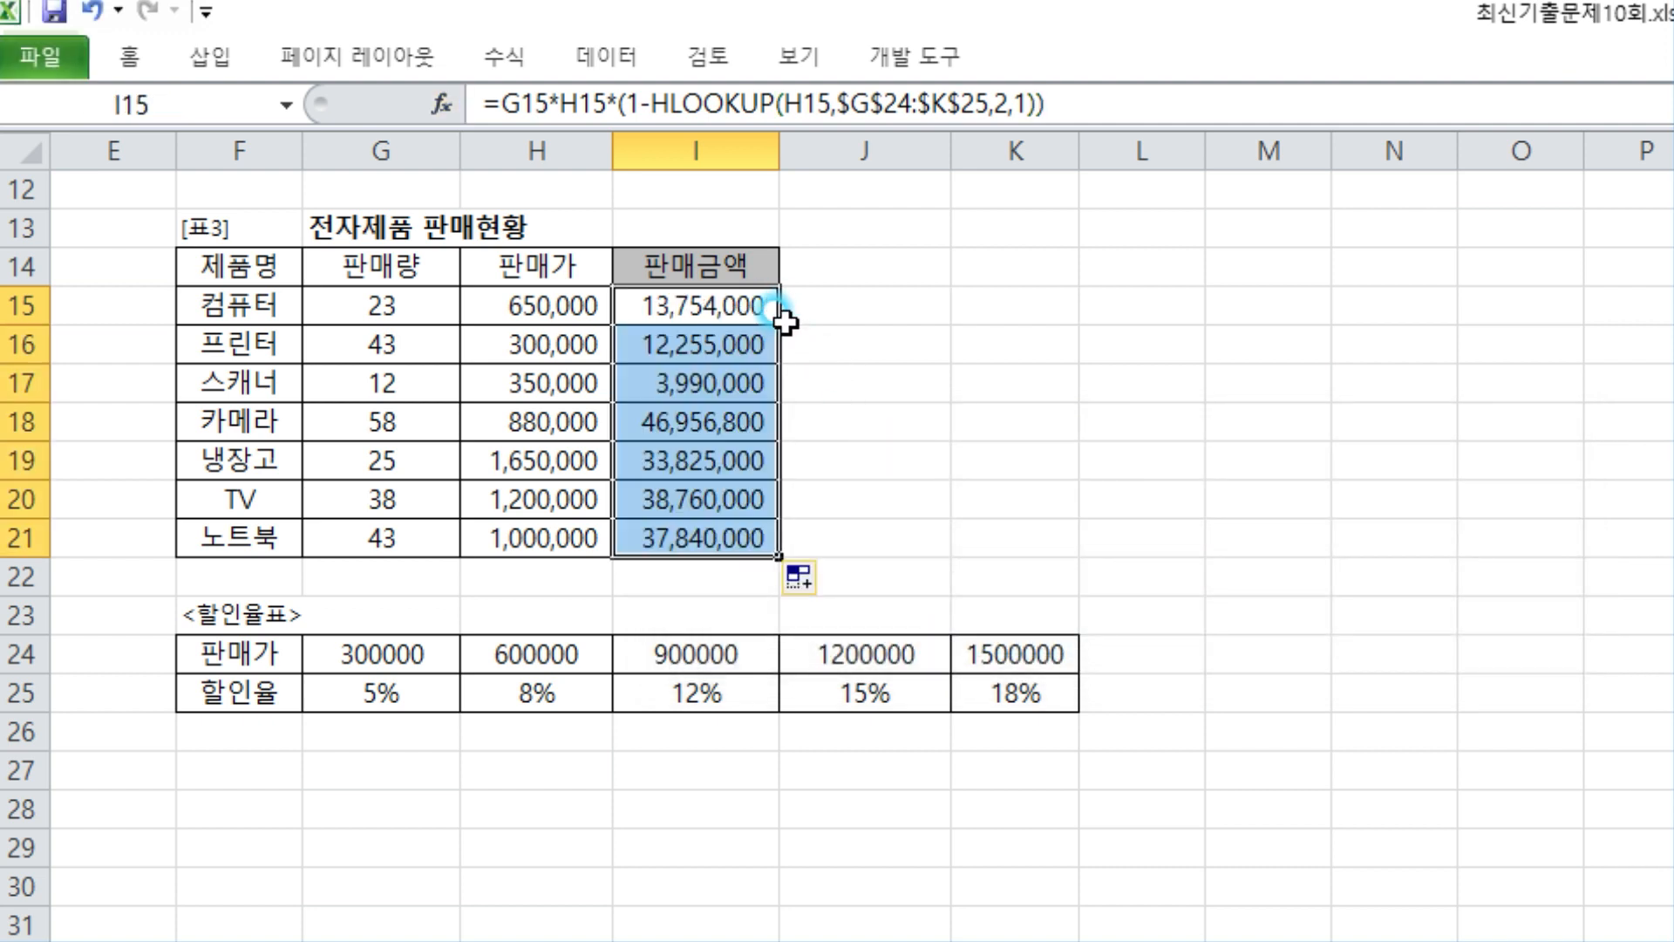
{"action": "left_click", "coordinate": [1222, 384]}
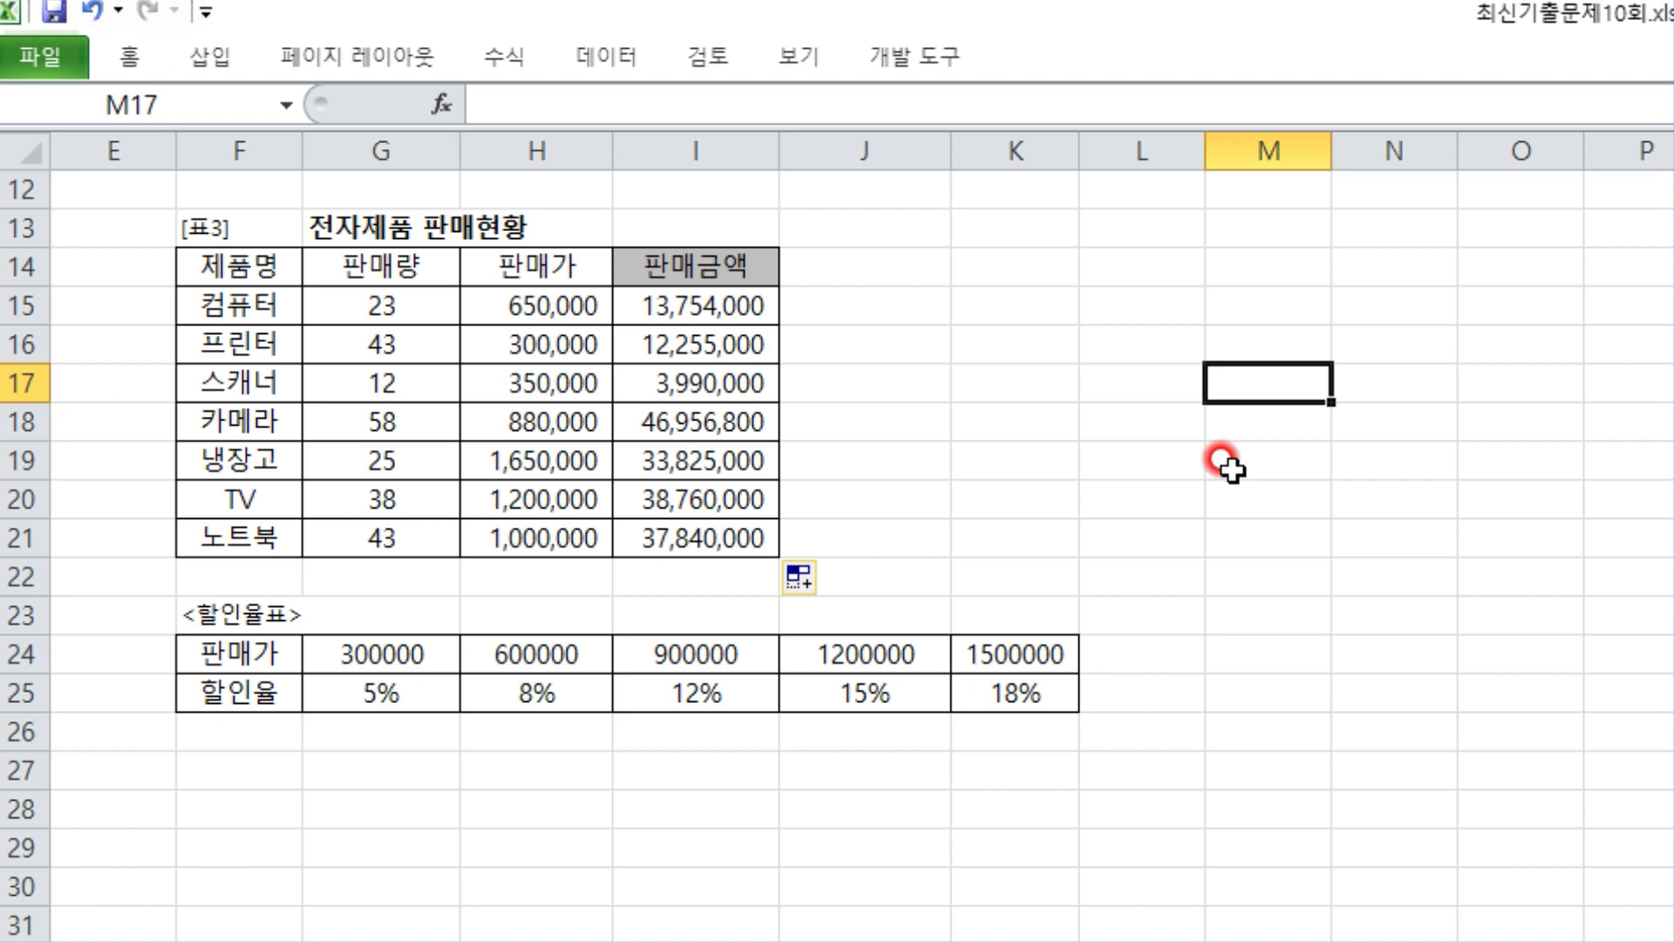
- Switch to the PDF in the browser and examine 계산작업 question 4 on 표4: its ranges, ranking rule, award names and required functions
{"action": "key", "text": "alt+Tab"}
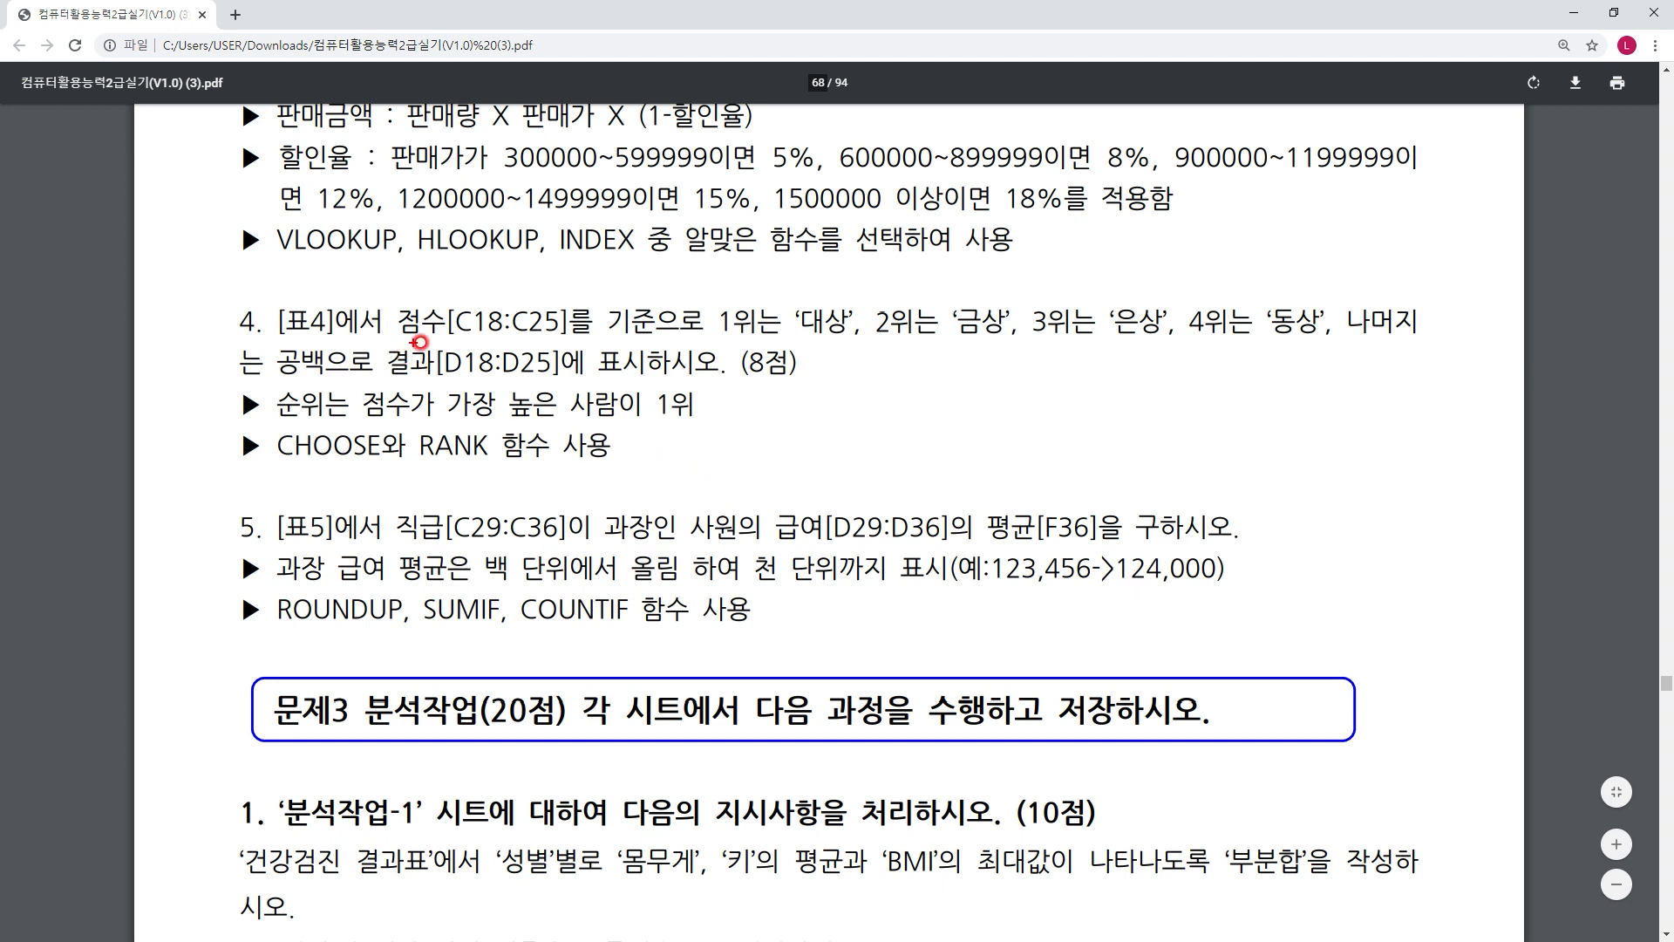
{"action": "left_click_drag", "start_coordinate": [430, 338], "coordinate": [1470, 347]}
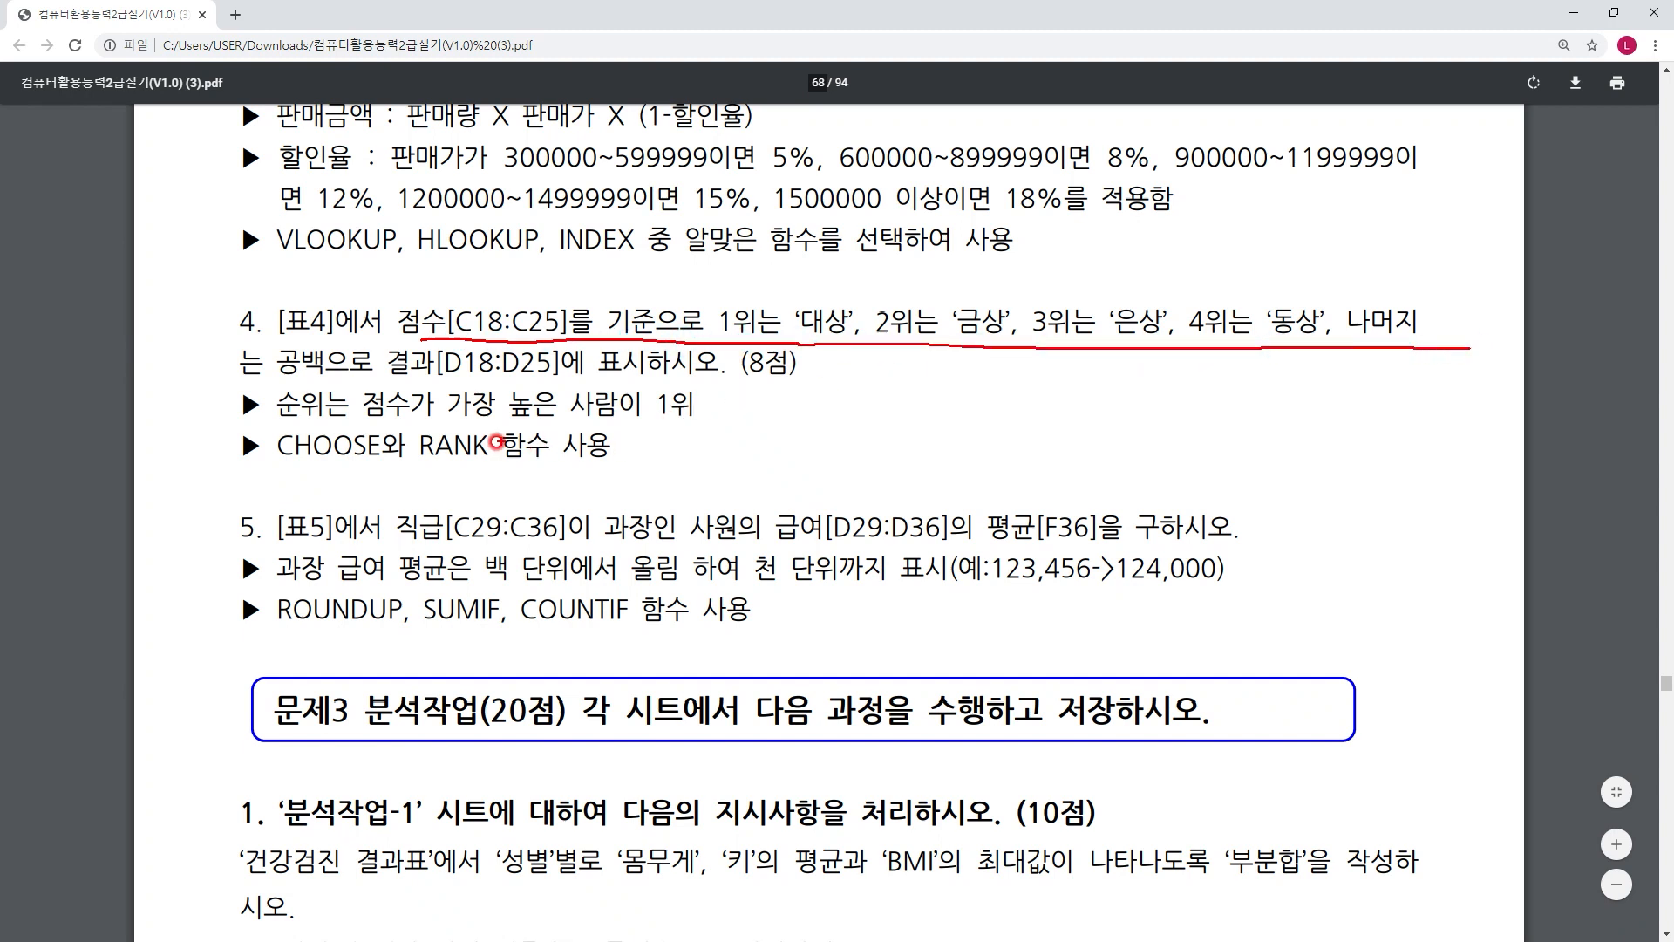
{"action": "mouse_move", "coordinate": [408, 472]}
{"action": "left_mouse_down"}
{"action": "mouse_move", "coordinate": [487, 466]}
{"action": "mouse_move", "coordinate": [514, 499]}
{"action": "mouse_move", "coordinate": [534, 470]}
{"action": "mouse_move", "coordinate": [515, 466]}
{"action": "left_mouse_up"}
{"action": "left_click_drag", "start_coordinate": [435, 392], "coordinate": [478, 371]}
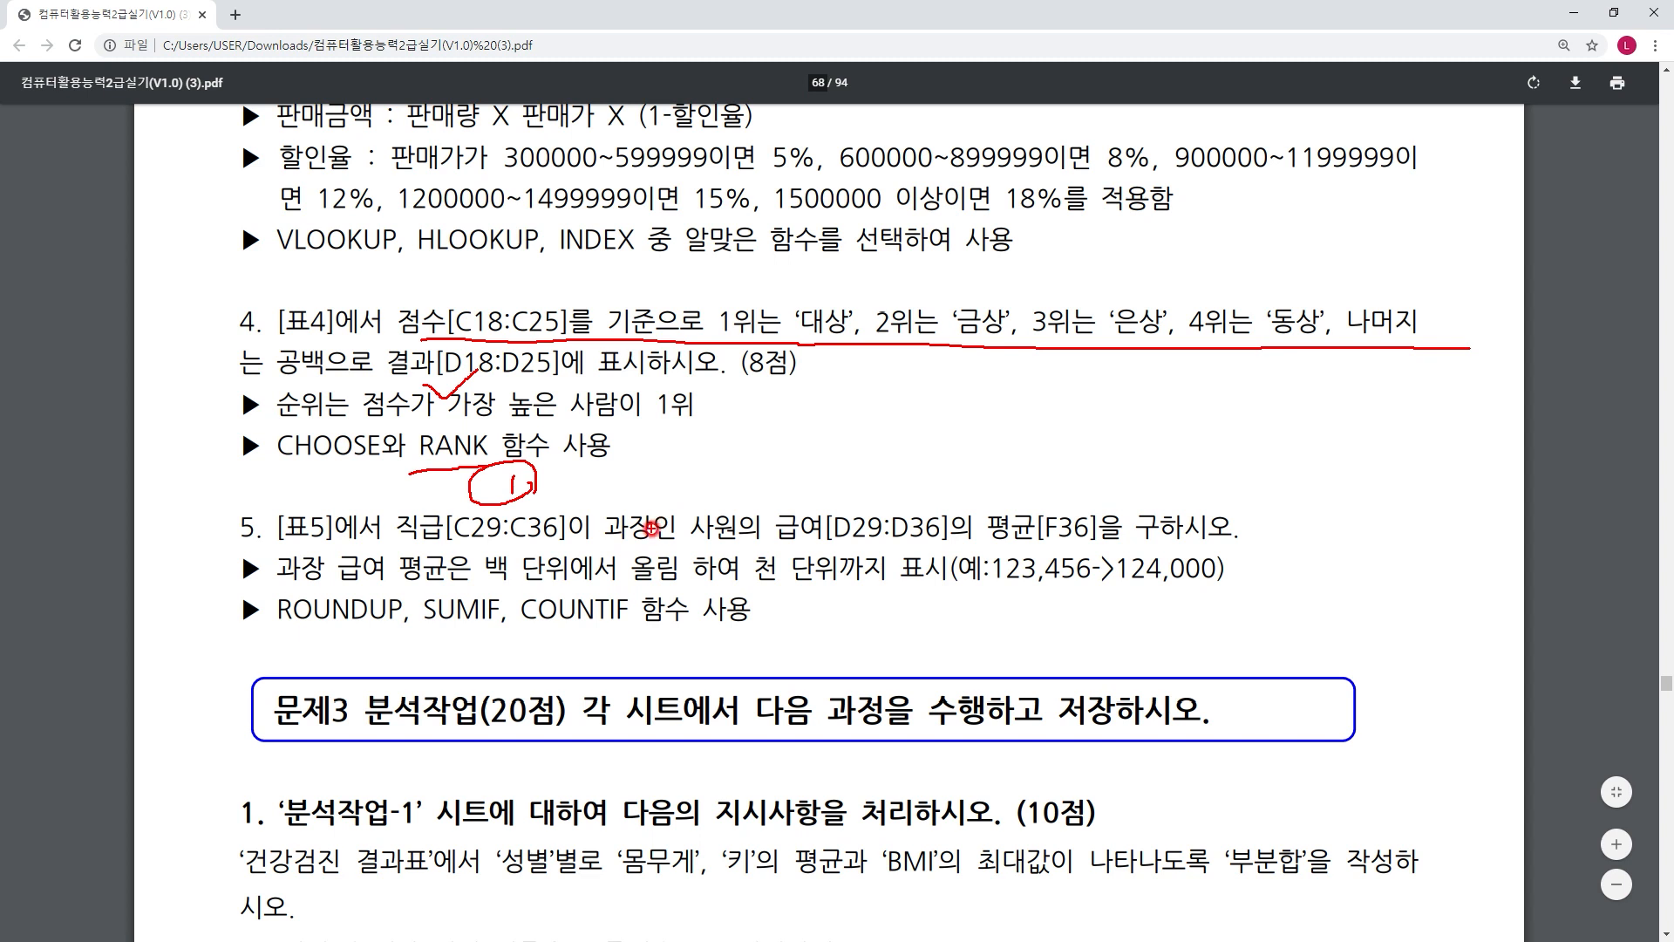
{"action": "mouse_move", "coordinate": [277, 470]}
{"action": "left_mouse_down"}
{"action": "mouse_move", "coordinate": [385, 471]}
{"action": "mouse_move", "coordinate": [319, 509]}
{"action": "mouse_move", "coordinate": [381, 501]}
{"action": "mouse_move", "coordinate": [348, 475]}
{"action": "left_mouse_up"}
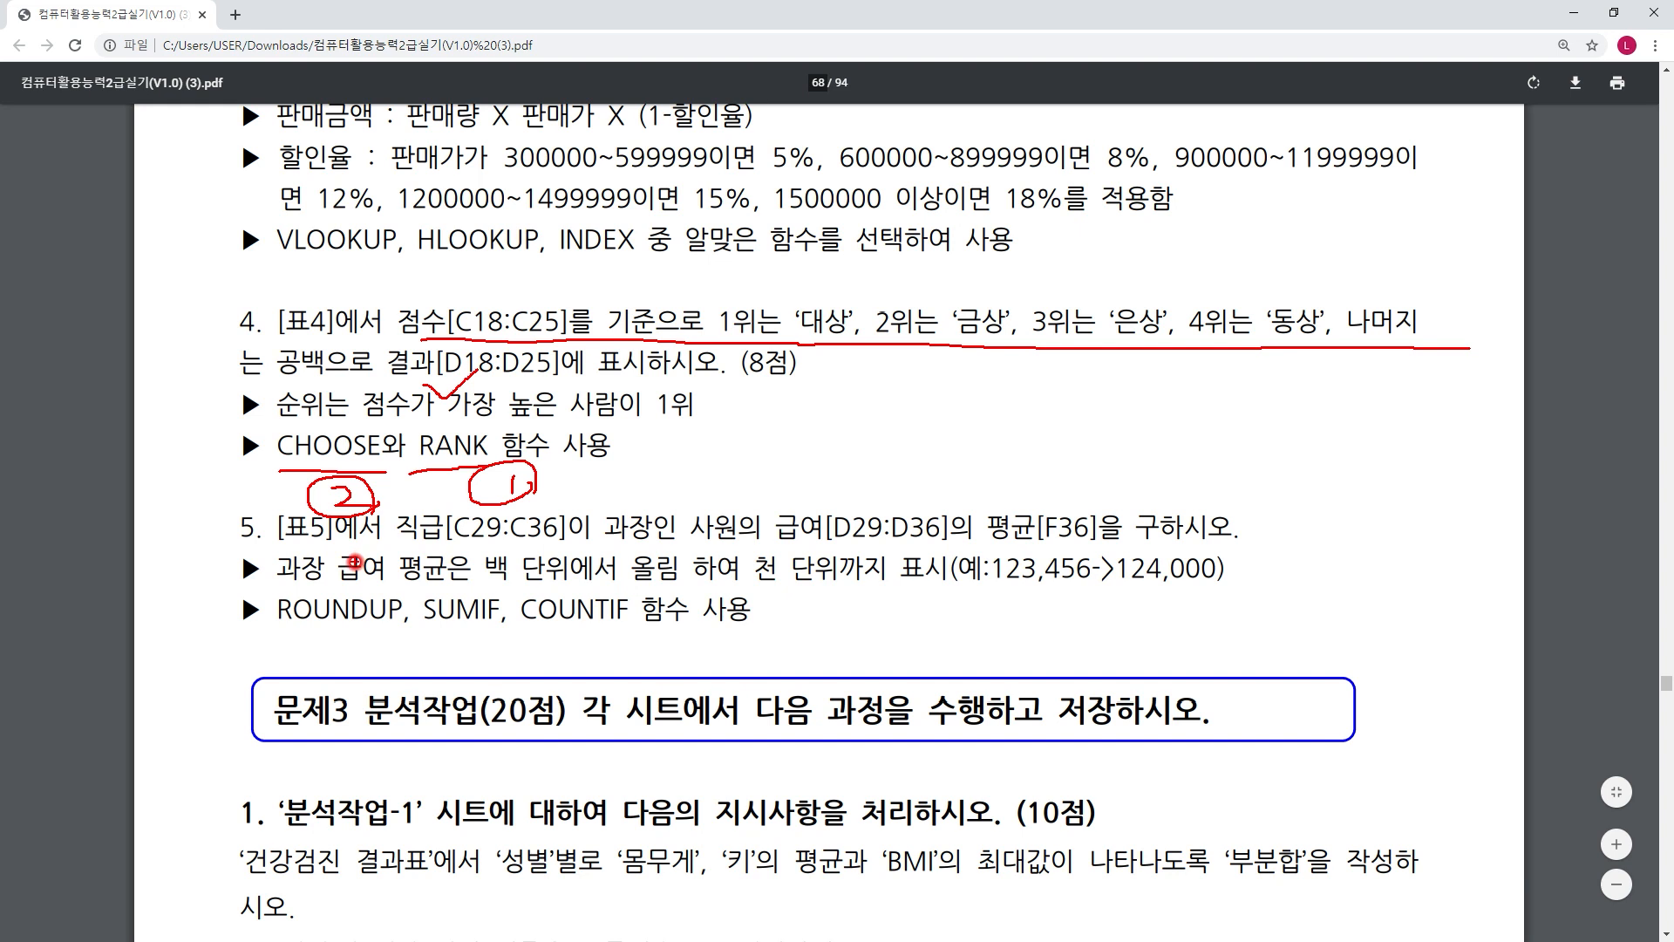
- Review question 4's award names for ranks 1 to 4 and the blank result required for the remaining ranks
{"action": "left_click_drag", "start_coordinate": [803, 280], "coordinate": [837, 287]}
{"action": "left_click_drag", "start_coordinate": [978, 284], "coordinate": [1011, 289]}
{"action": "left_click_drag", "start_coordinate": [1124, 279], "coordinate": [1168, 284]}
{"action": "left_click_drag", "start_coordinate": [1280, 280], "coordinate": [1322, 288]}
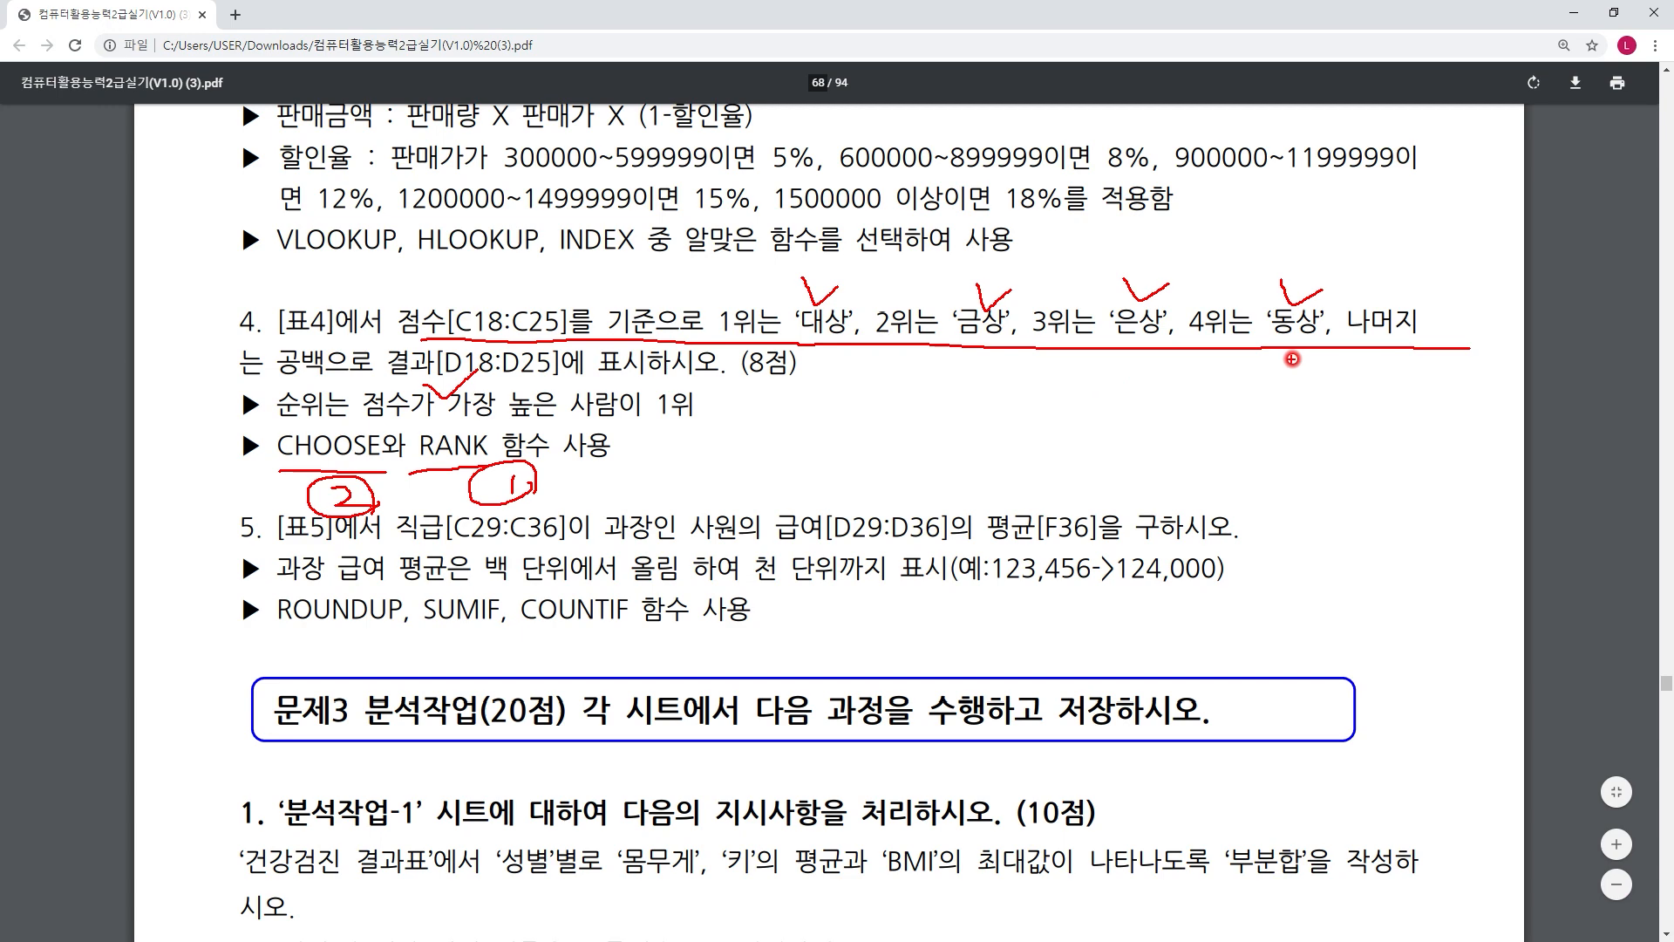
{"action": "mouse_move", "coordinate": [324, 385]}
{"action": "left_mouse_down"}
{"action": "mouse_move", "coordinate": [277, 358]}
{"action": "mouse_move", "coordinate": [332, 385]}
{"action": "left_mouse_up"}
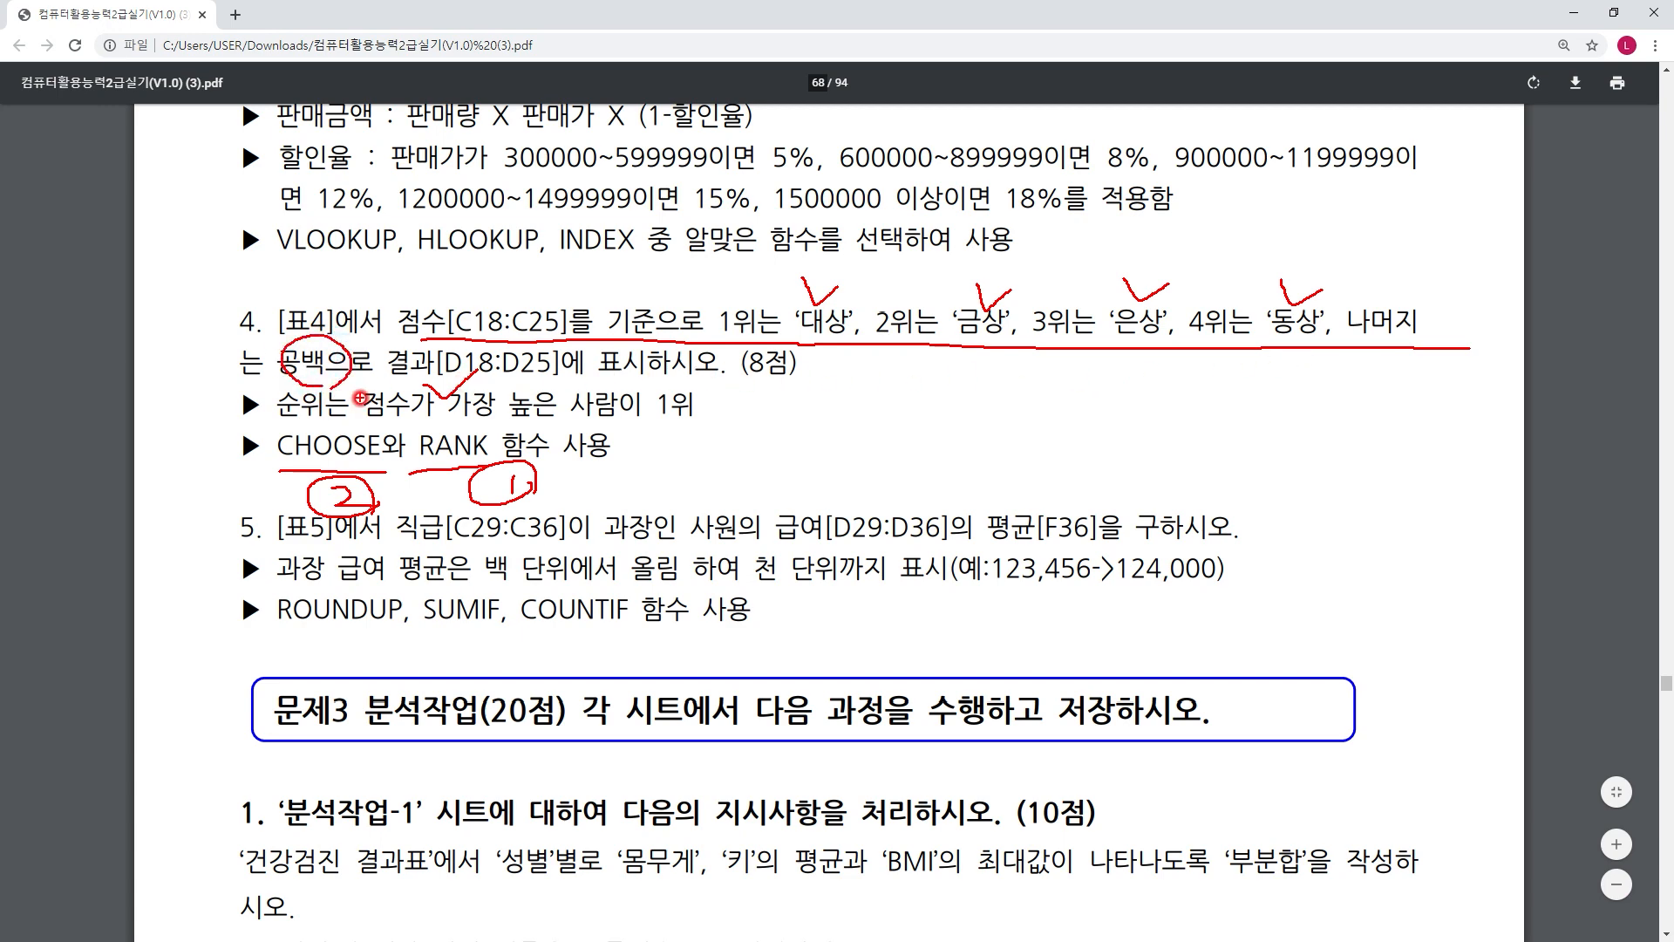
- Switch to the Excel workbook and start a RANK formula in D18 of 표4, with its function arguments open clear of the score column
{"action": "key", "text": "alt+Tab"}
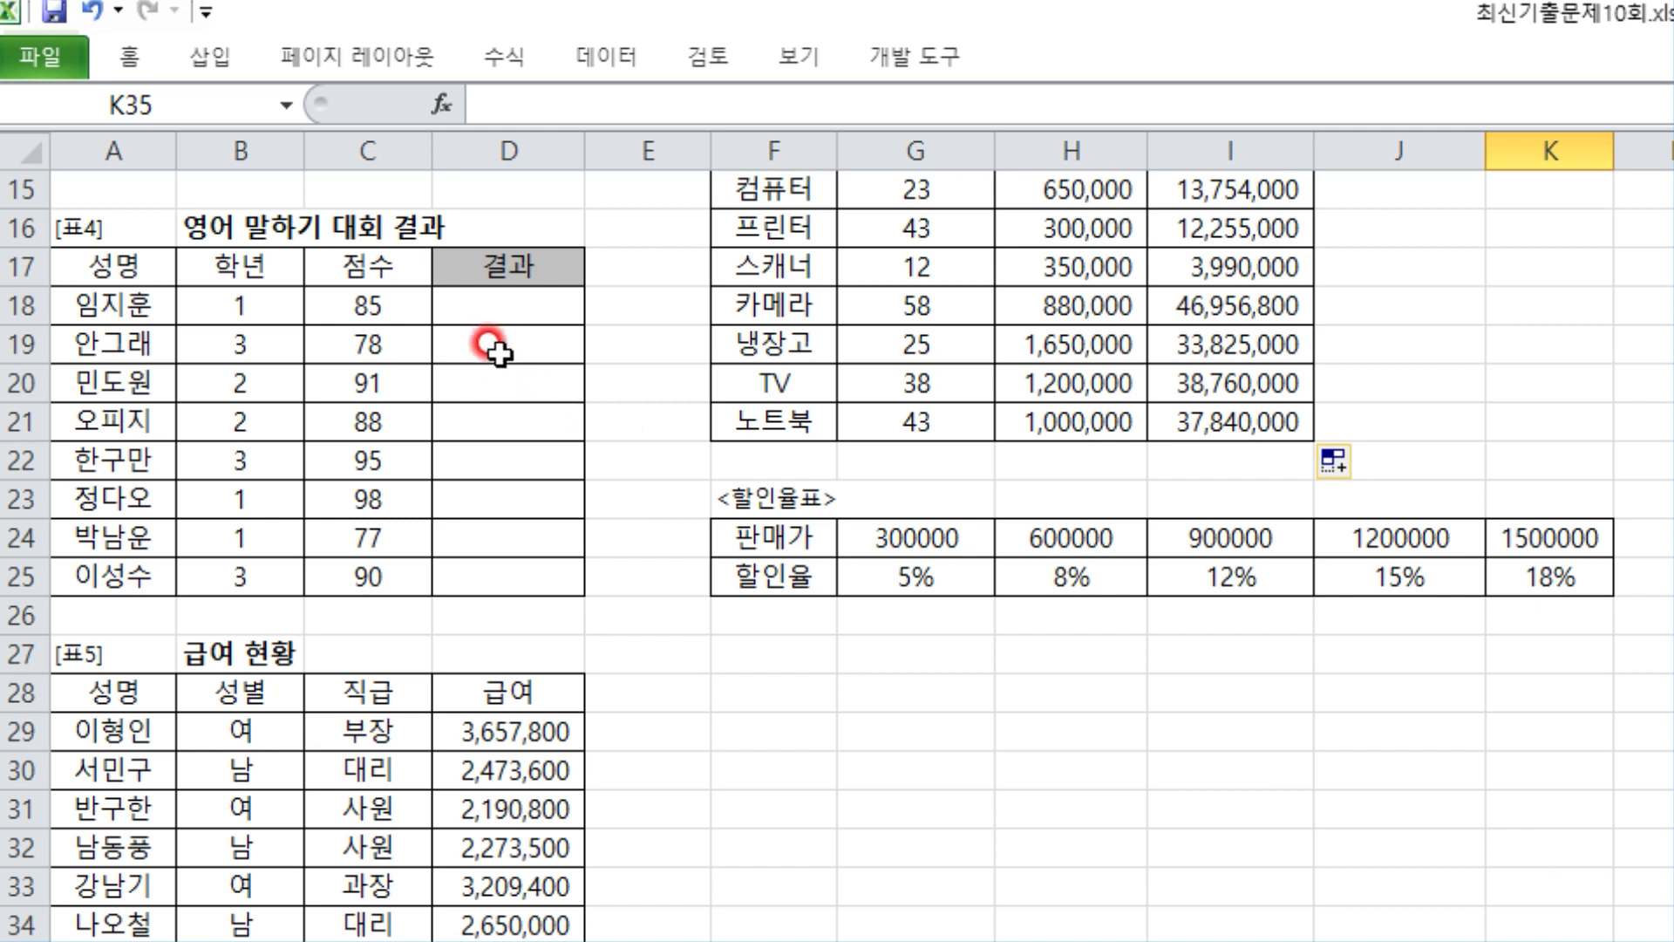
{"action": "left_click", "coordinate": [494, 307]}
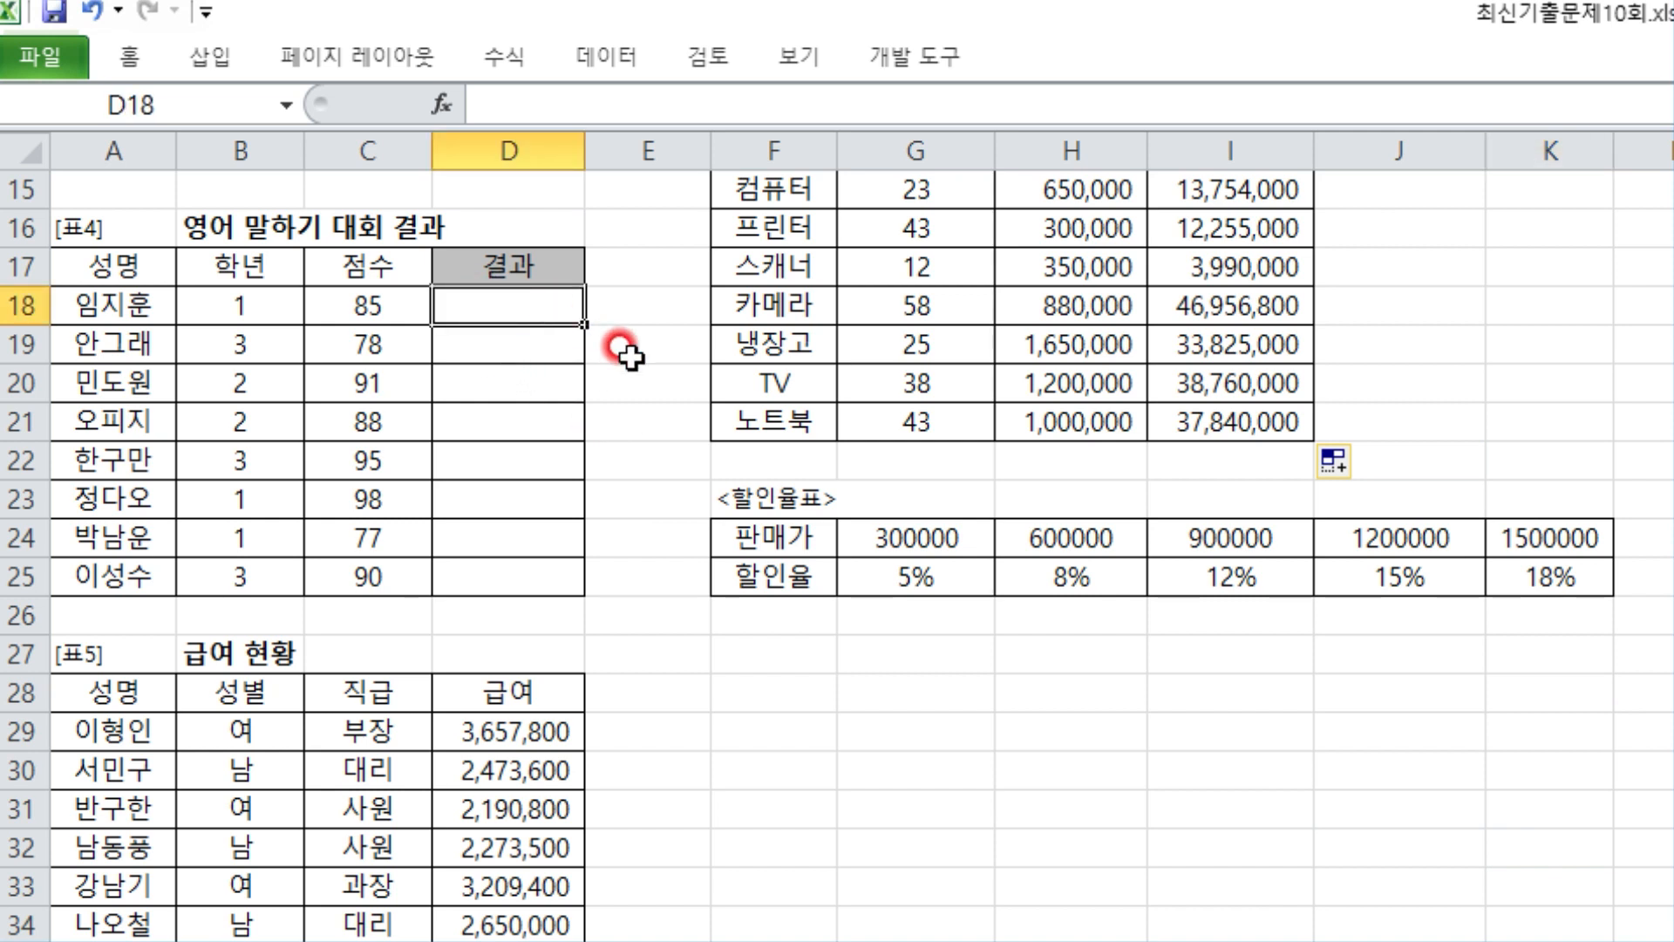
{"action": "type", "text": "="}
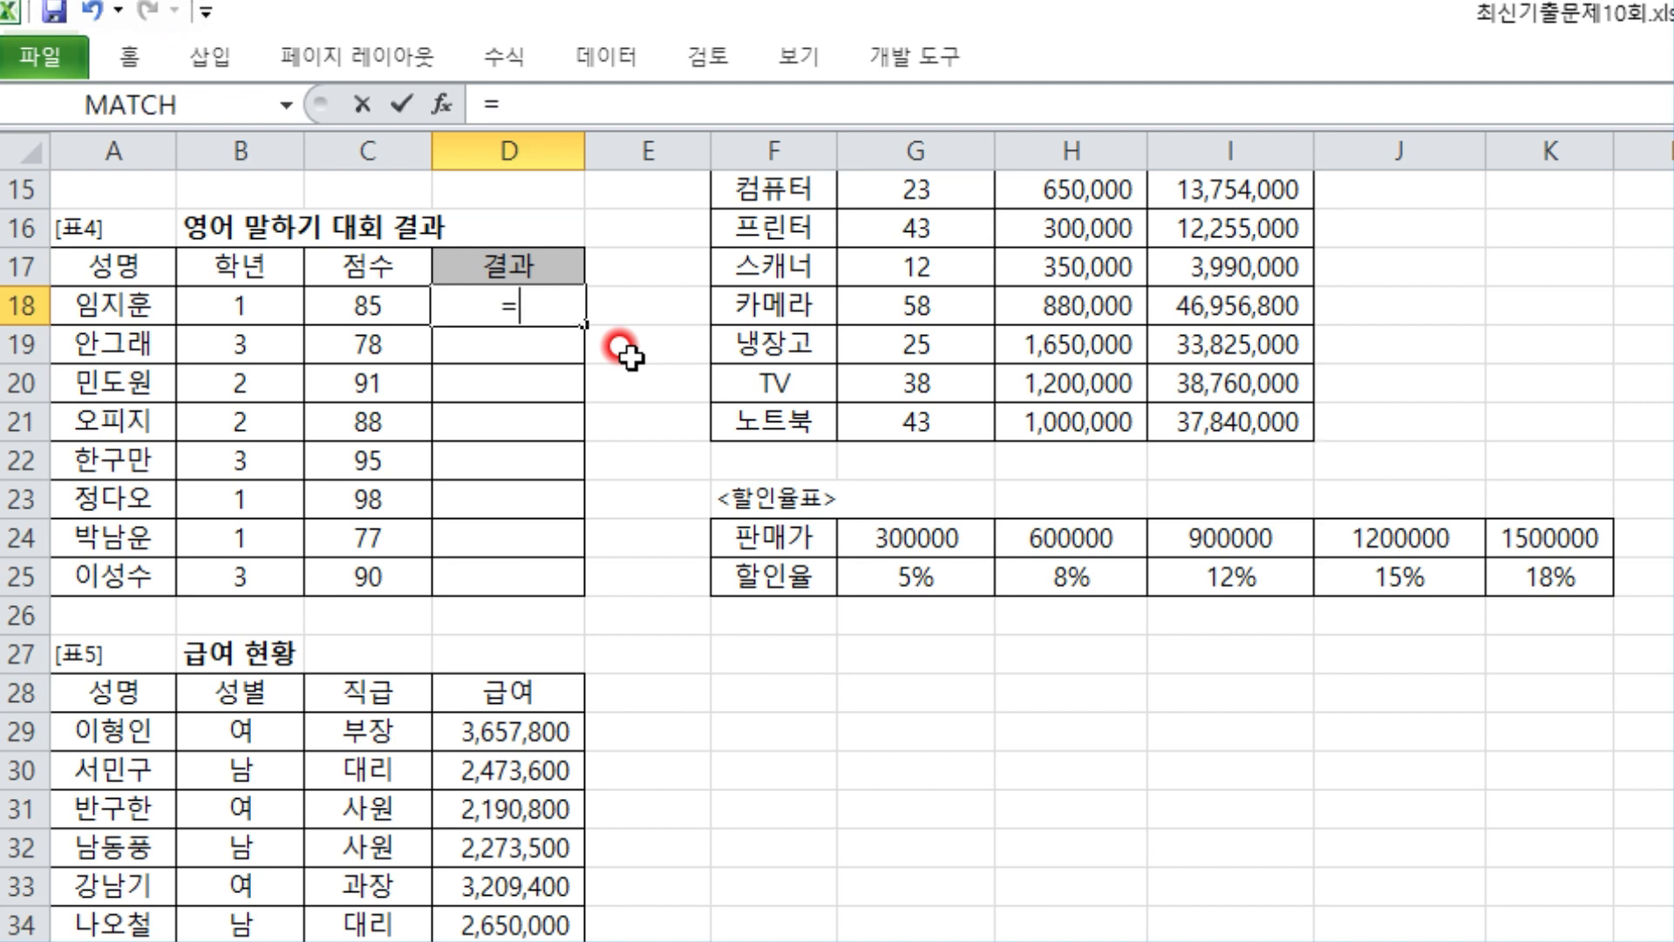
{"action": "type", "text": "RA"}
{"action": "key", "text": "Down"}
{"action": "key", "text": "Down"}
{"action": "key", "text": "Down"}
{"action": "key", "text": "Down"}
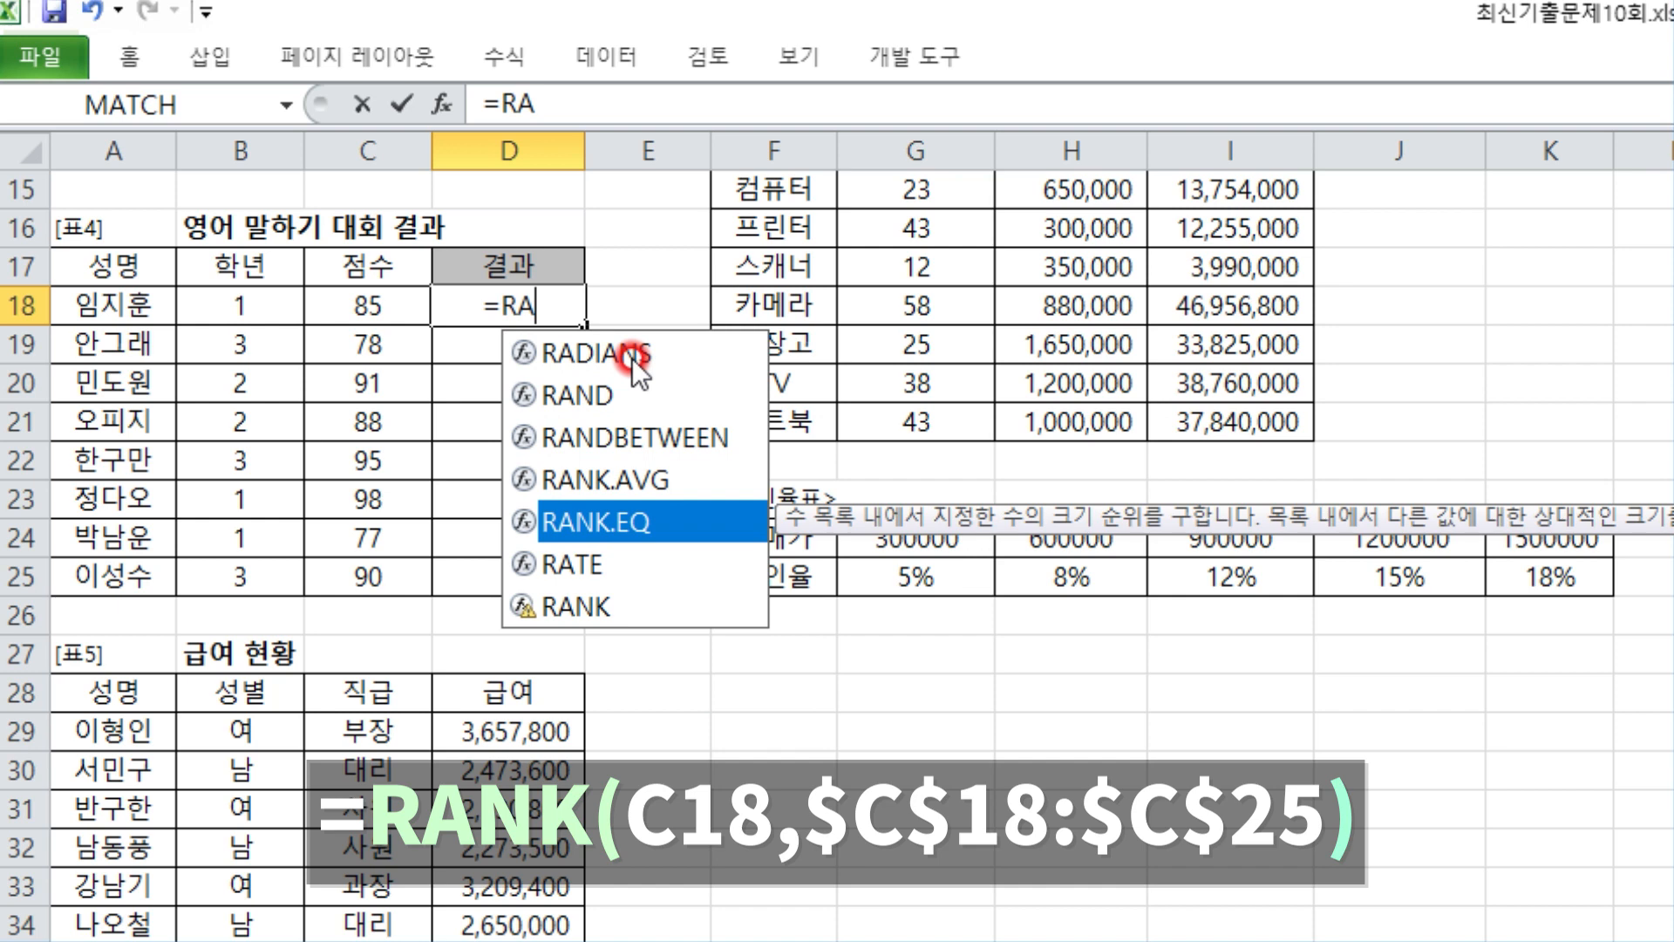
{"action": "key", "text": "Down"}
{"action": "key", "text": "Down"}
{"action": "key", "text": "Tab"}
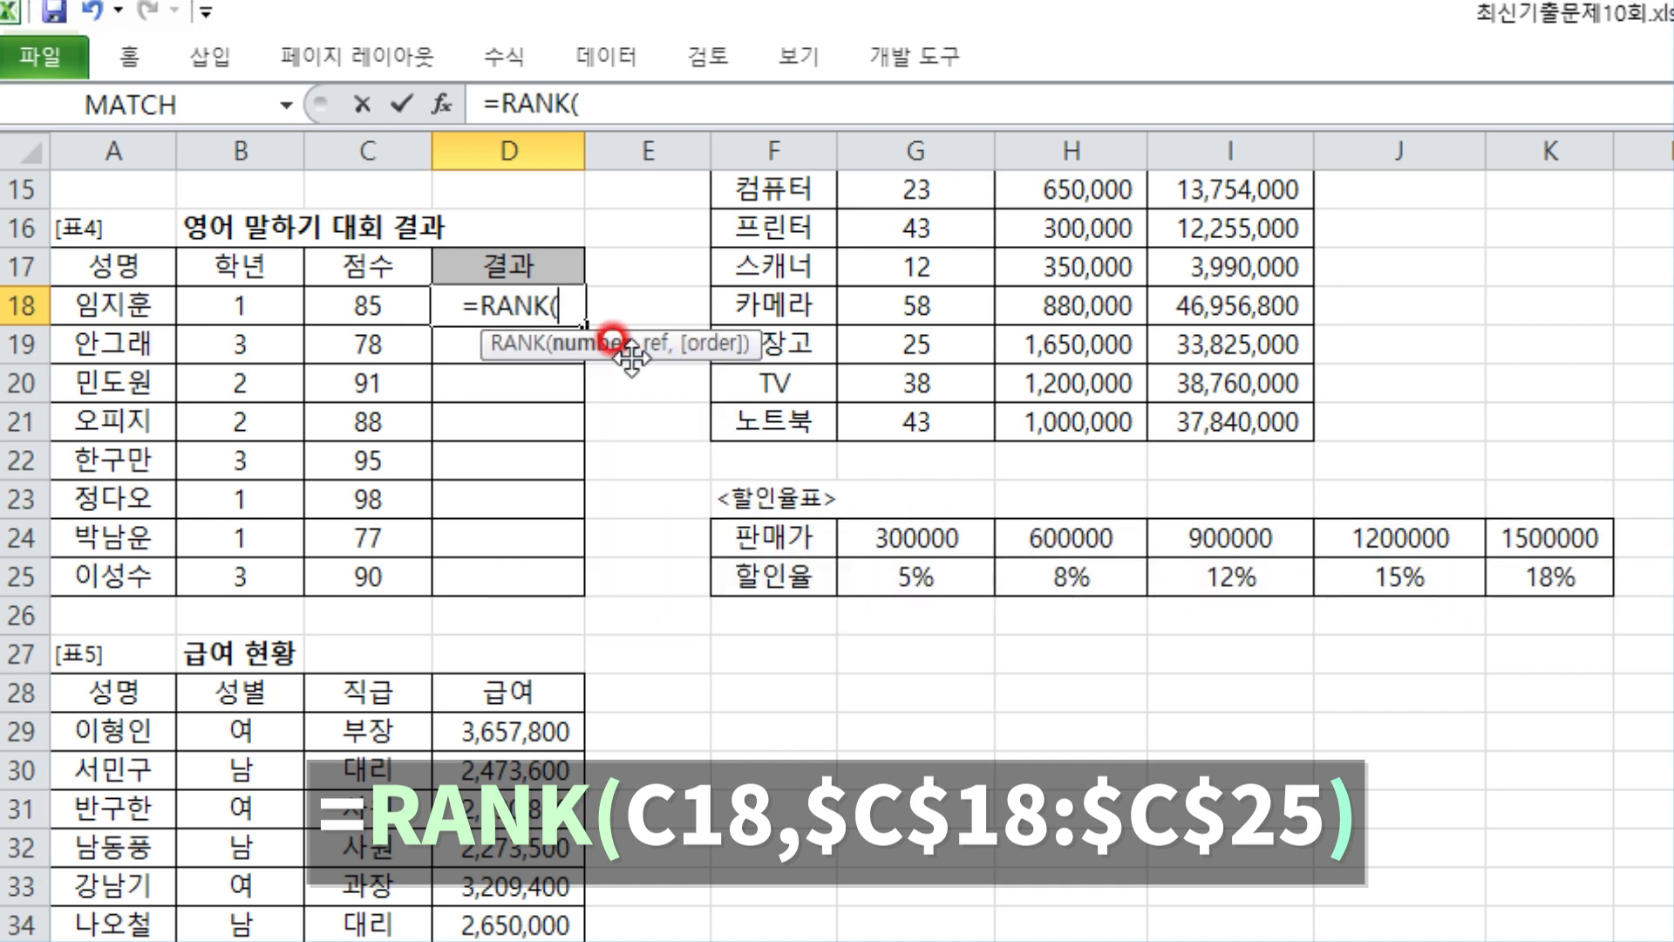
{"action": "left_click", "coordinate": [442, 104]}
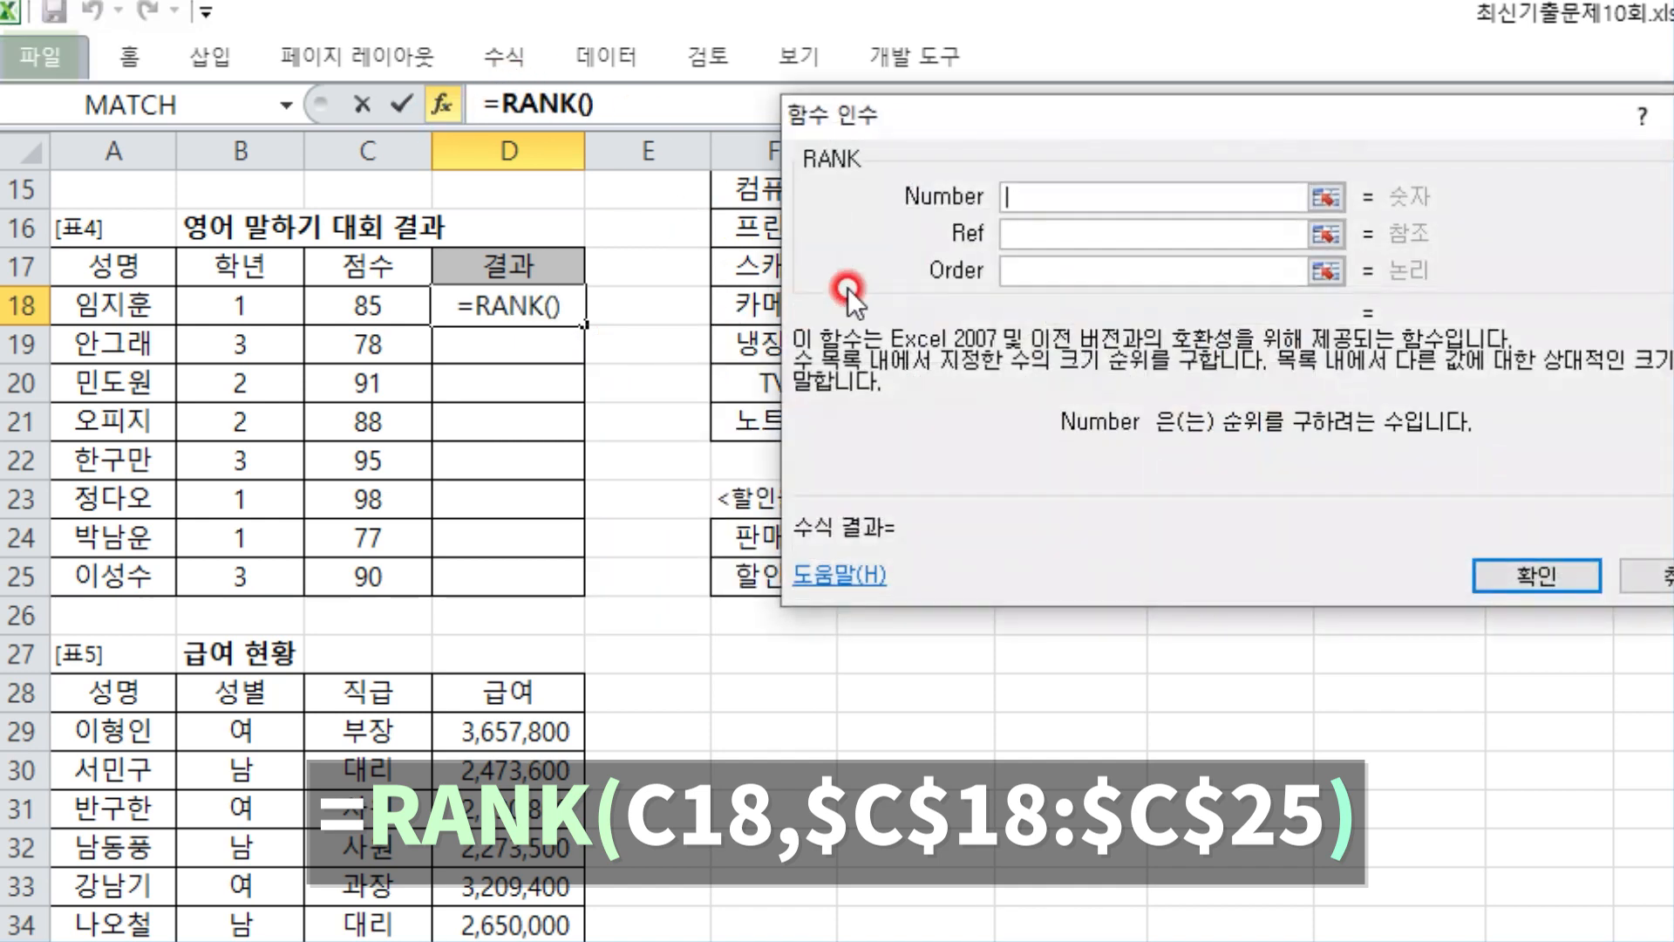
{"action": "left_click_drag", "start_coordinate": [975, 122], "coordinate": [766, 363]}
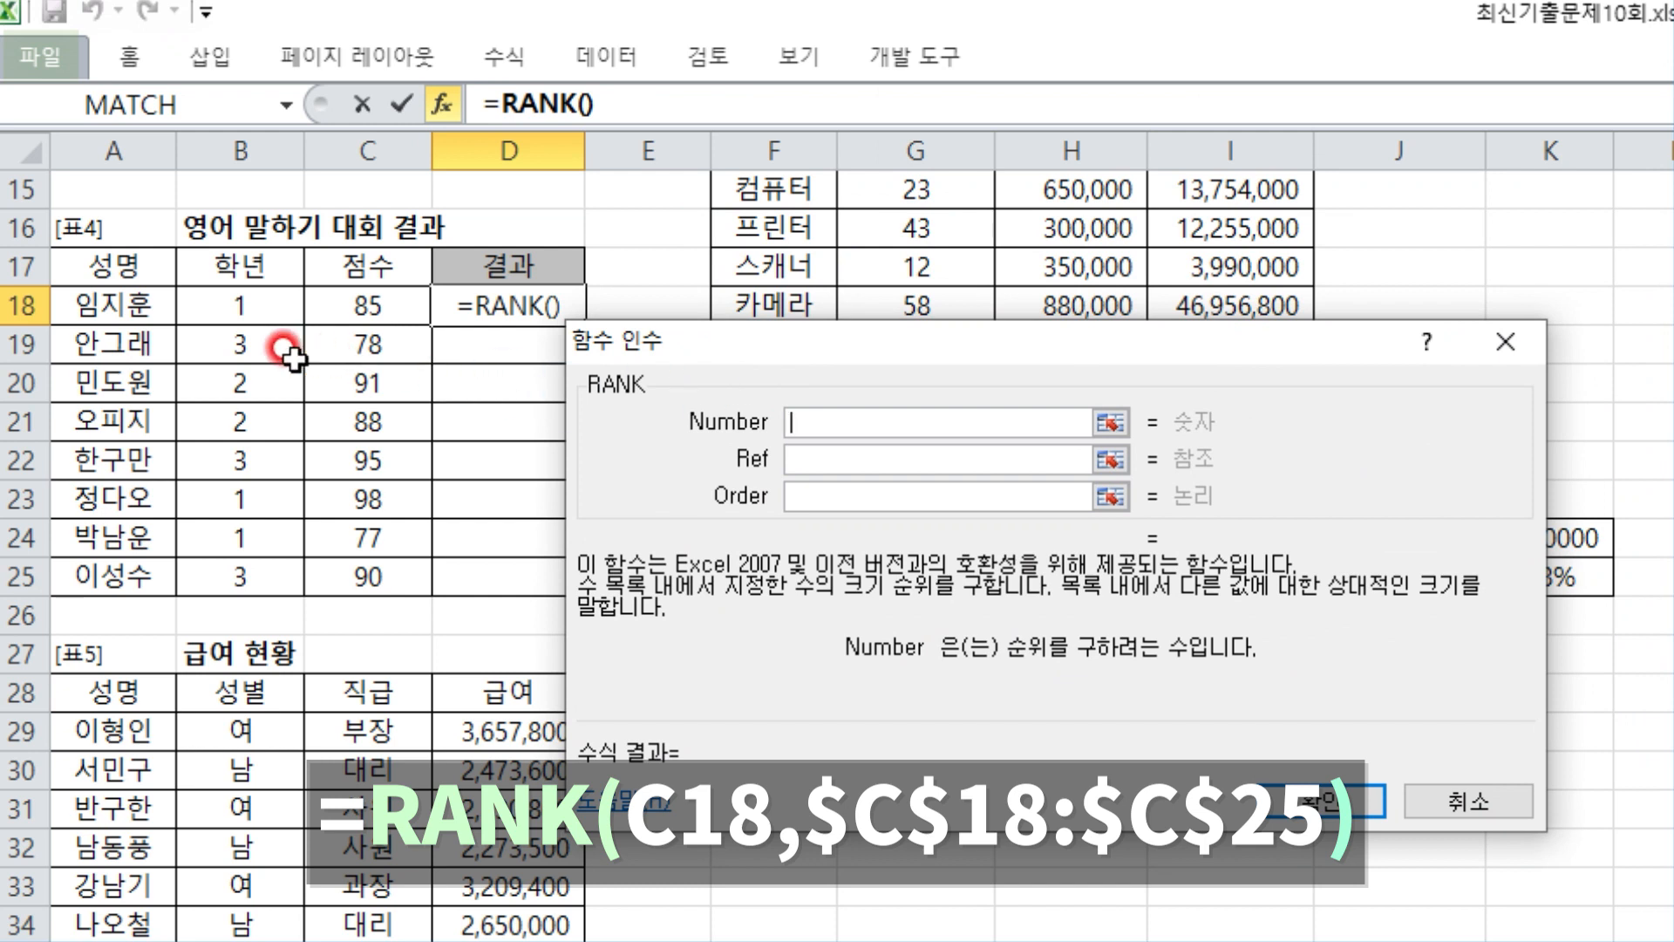
- Set RANK's Number to C18, Ref to the absolute range $C$18:$C$25 and Order to 0, and confirm the formula
{"action": "left_click", "coordinate": [389, 302]}
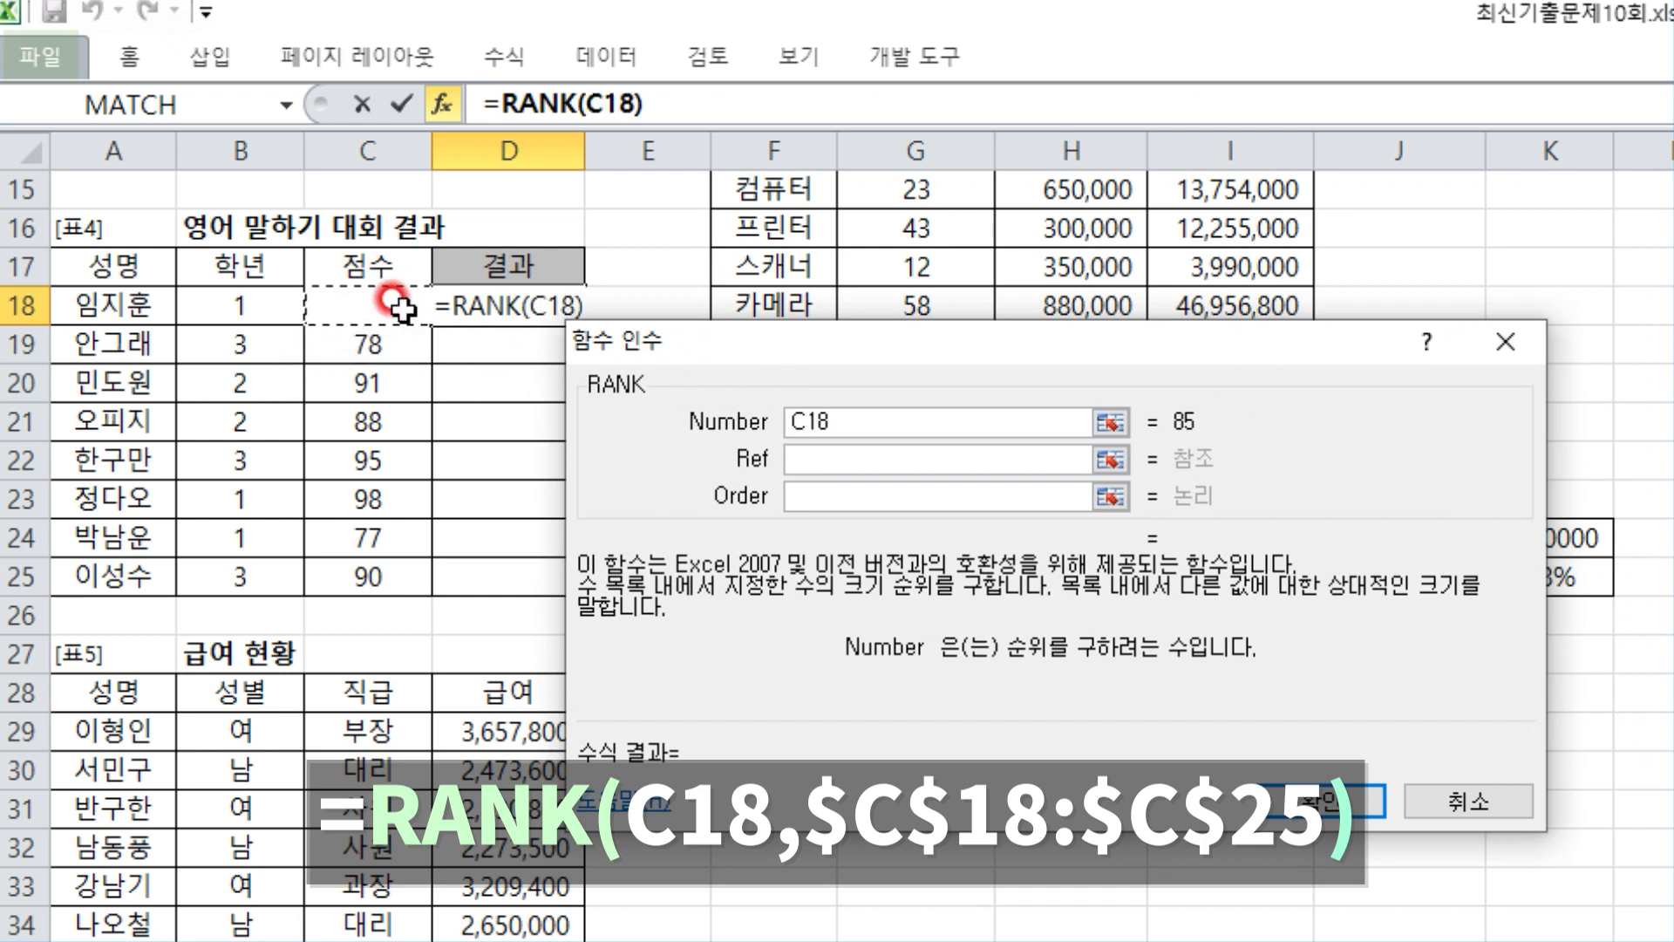
{"action": "left_click", "coordinate": [827, 469]}
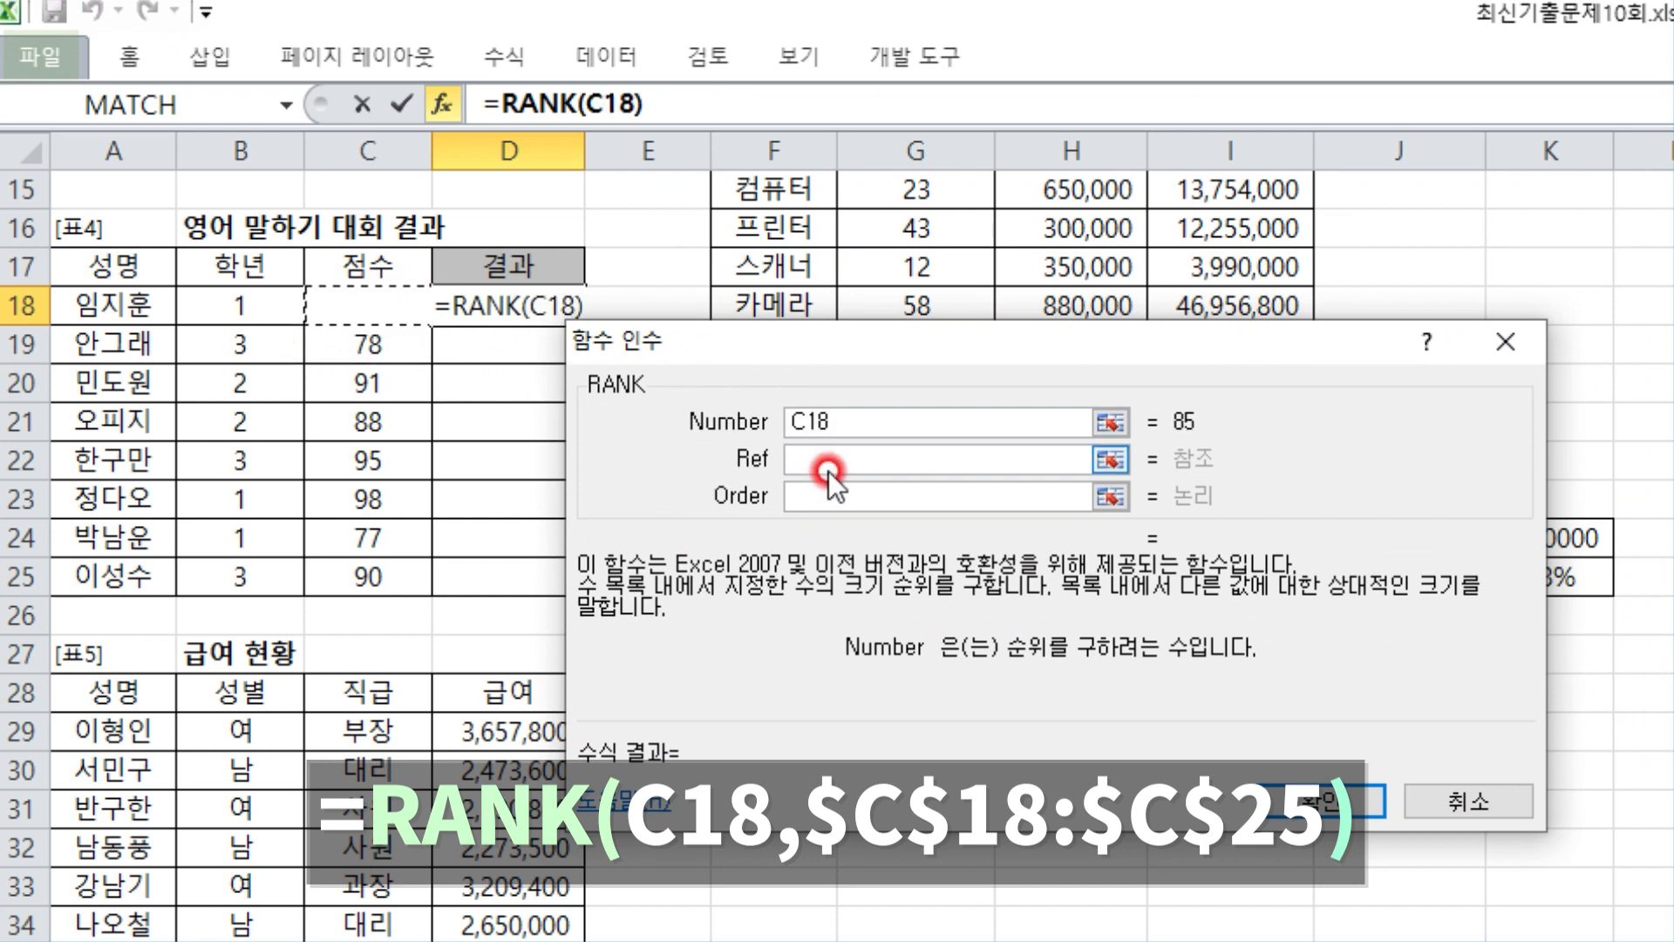
{"action": "left_click_drag", "start_coordinate": [366, 312], "coordinate": [394, 578]}
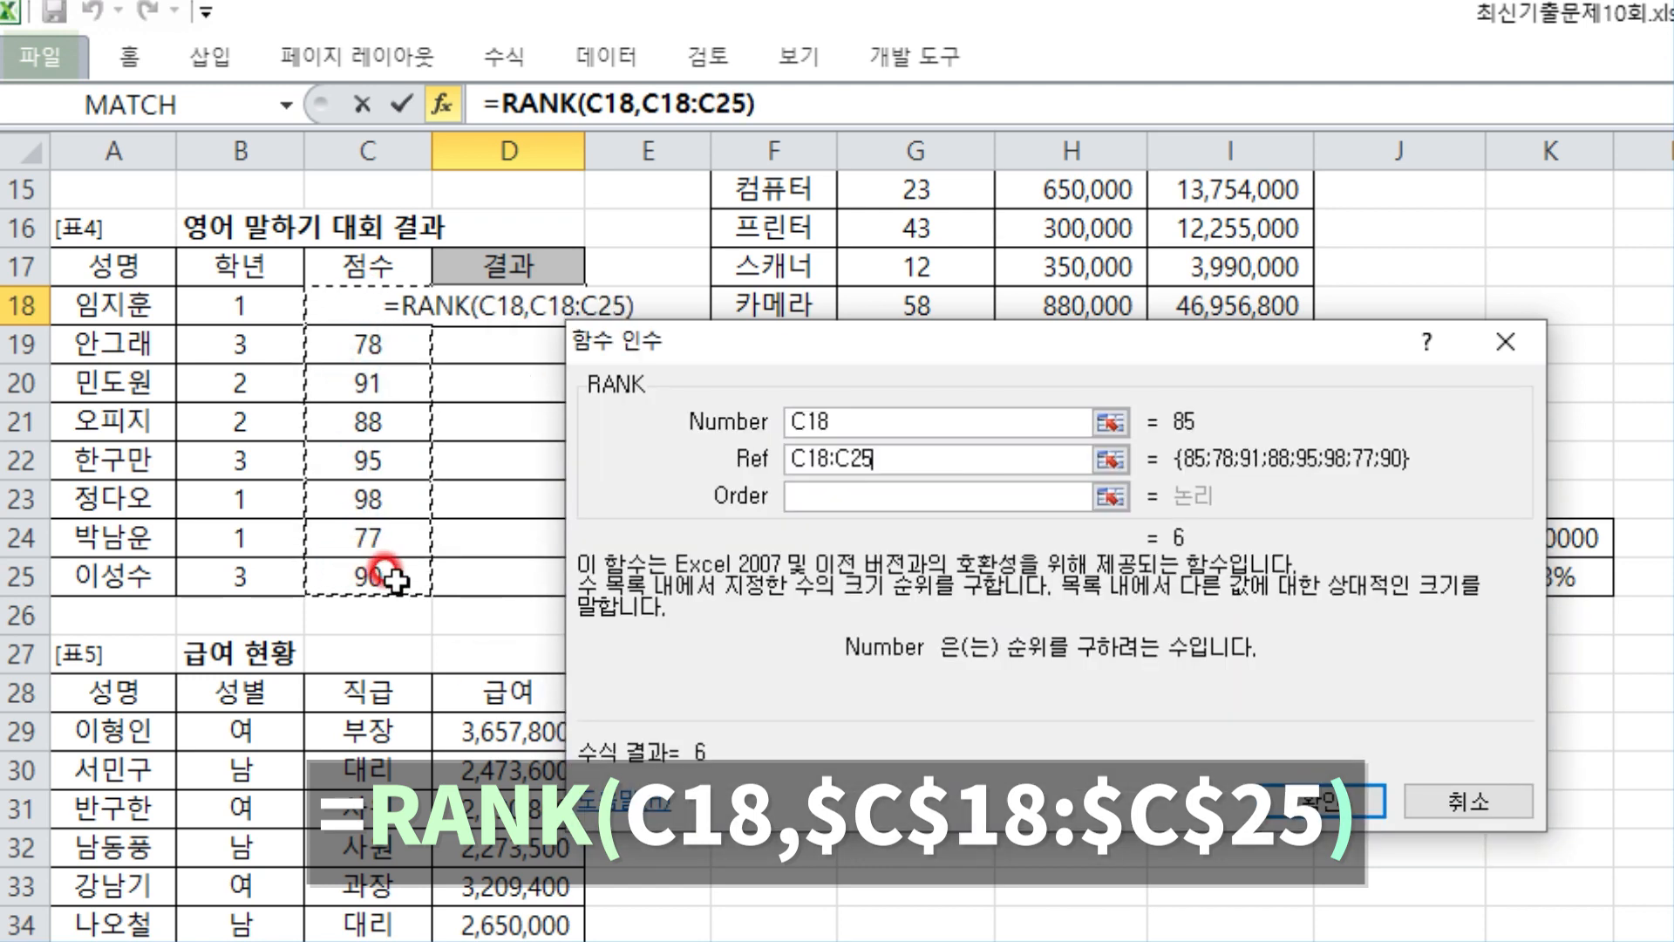
{"action": "key", "text": "F4"}
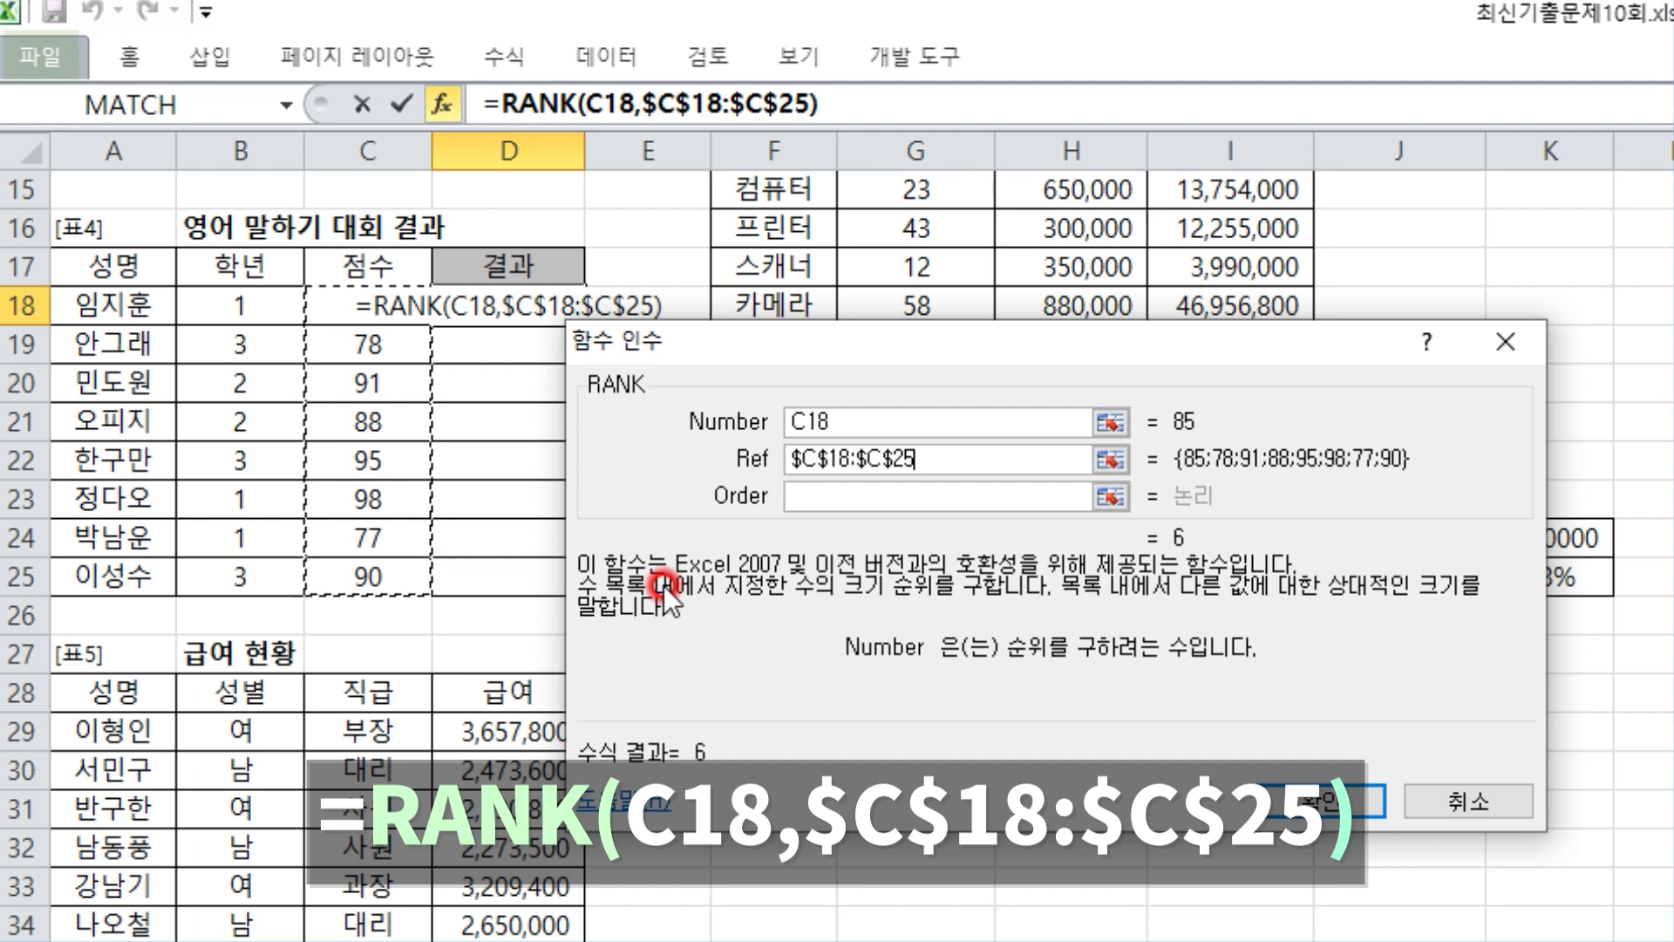
{"action": "left_click", "coordinate": [827, 495]}
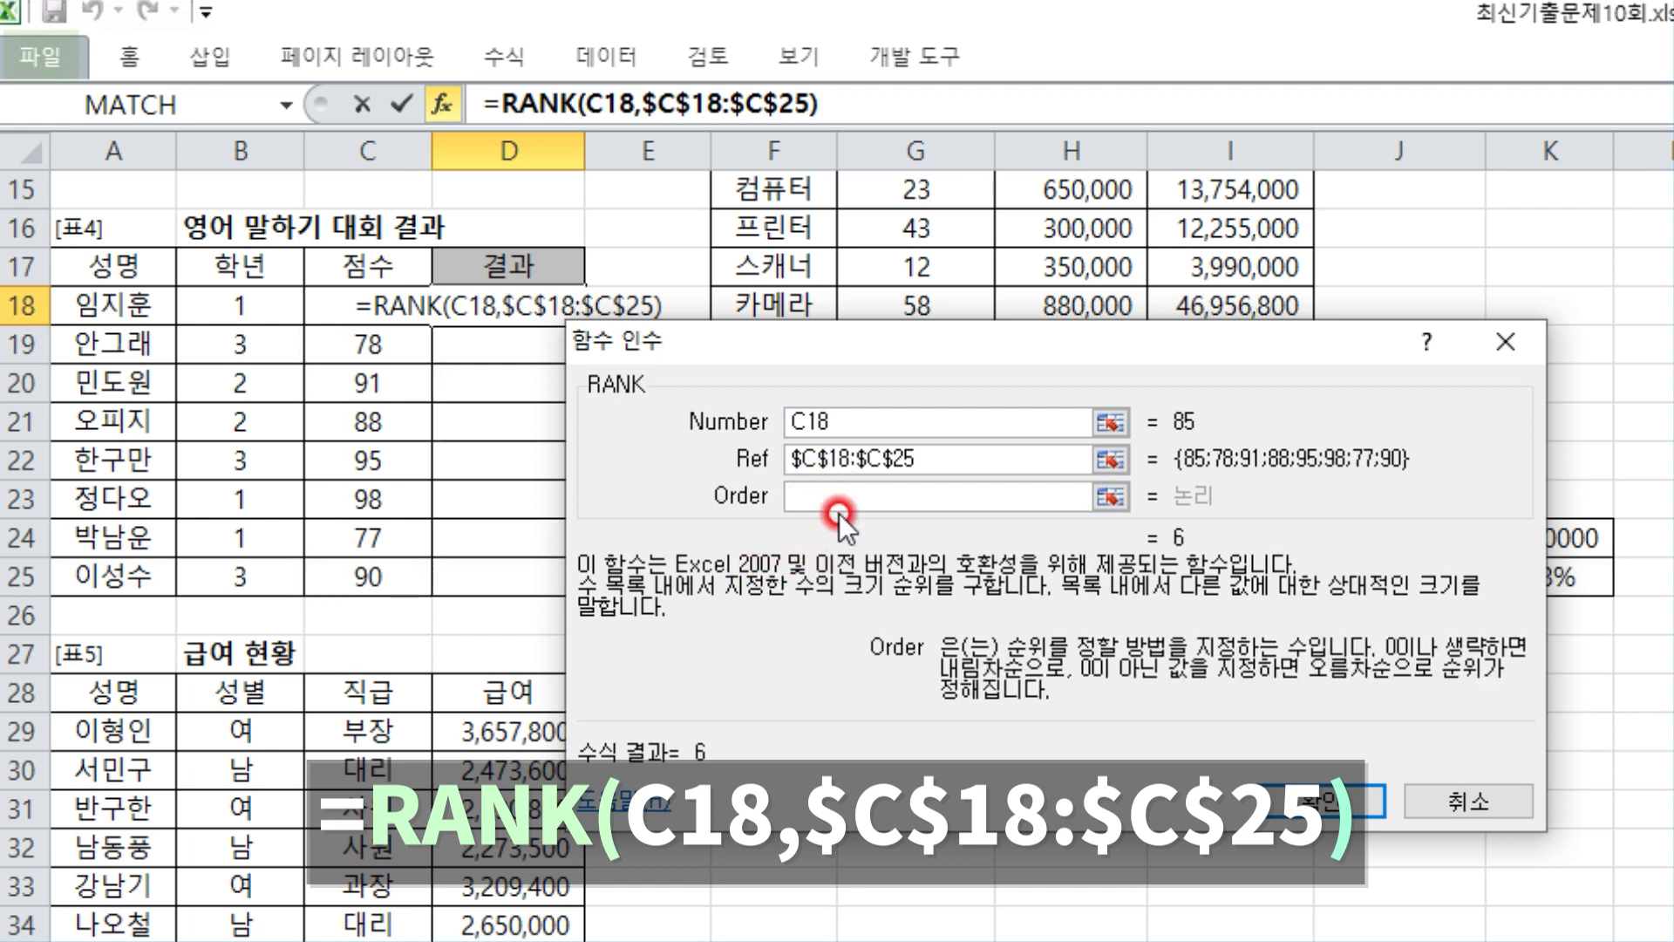
{"action": "type", "text": "0"}
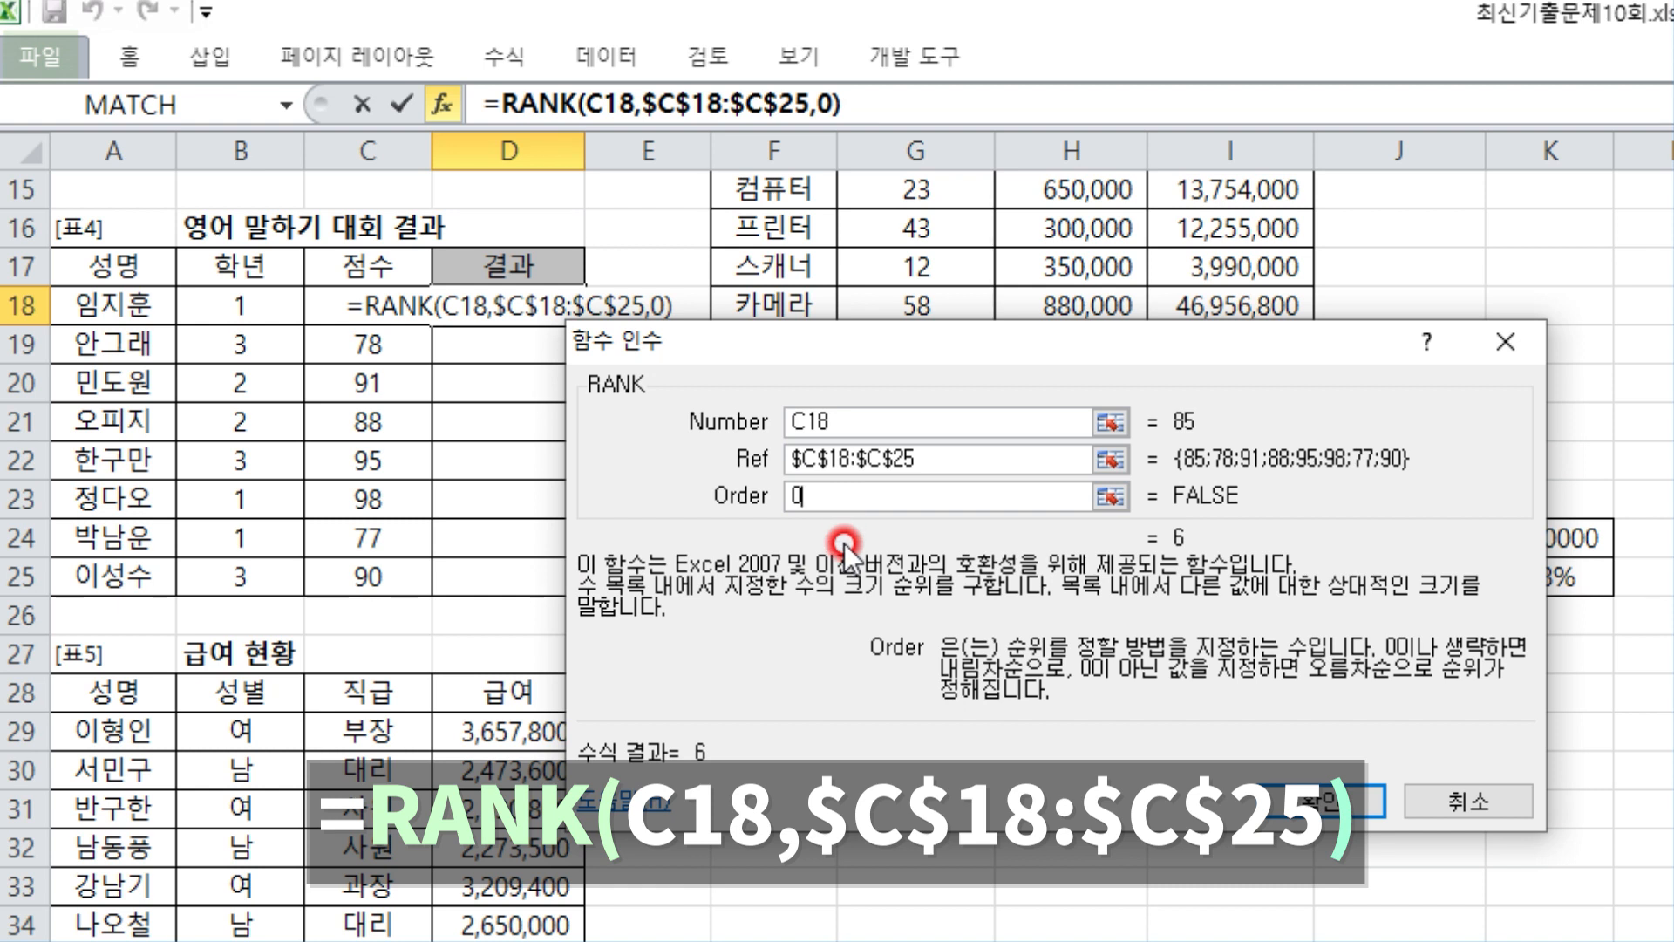
{"action": "key", "text": "BackSpace"}
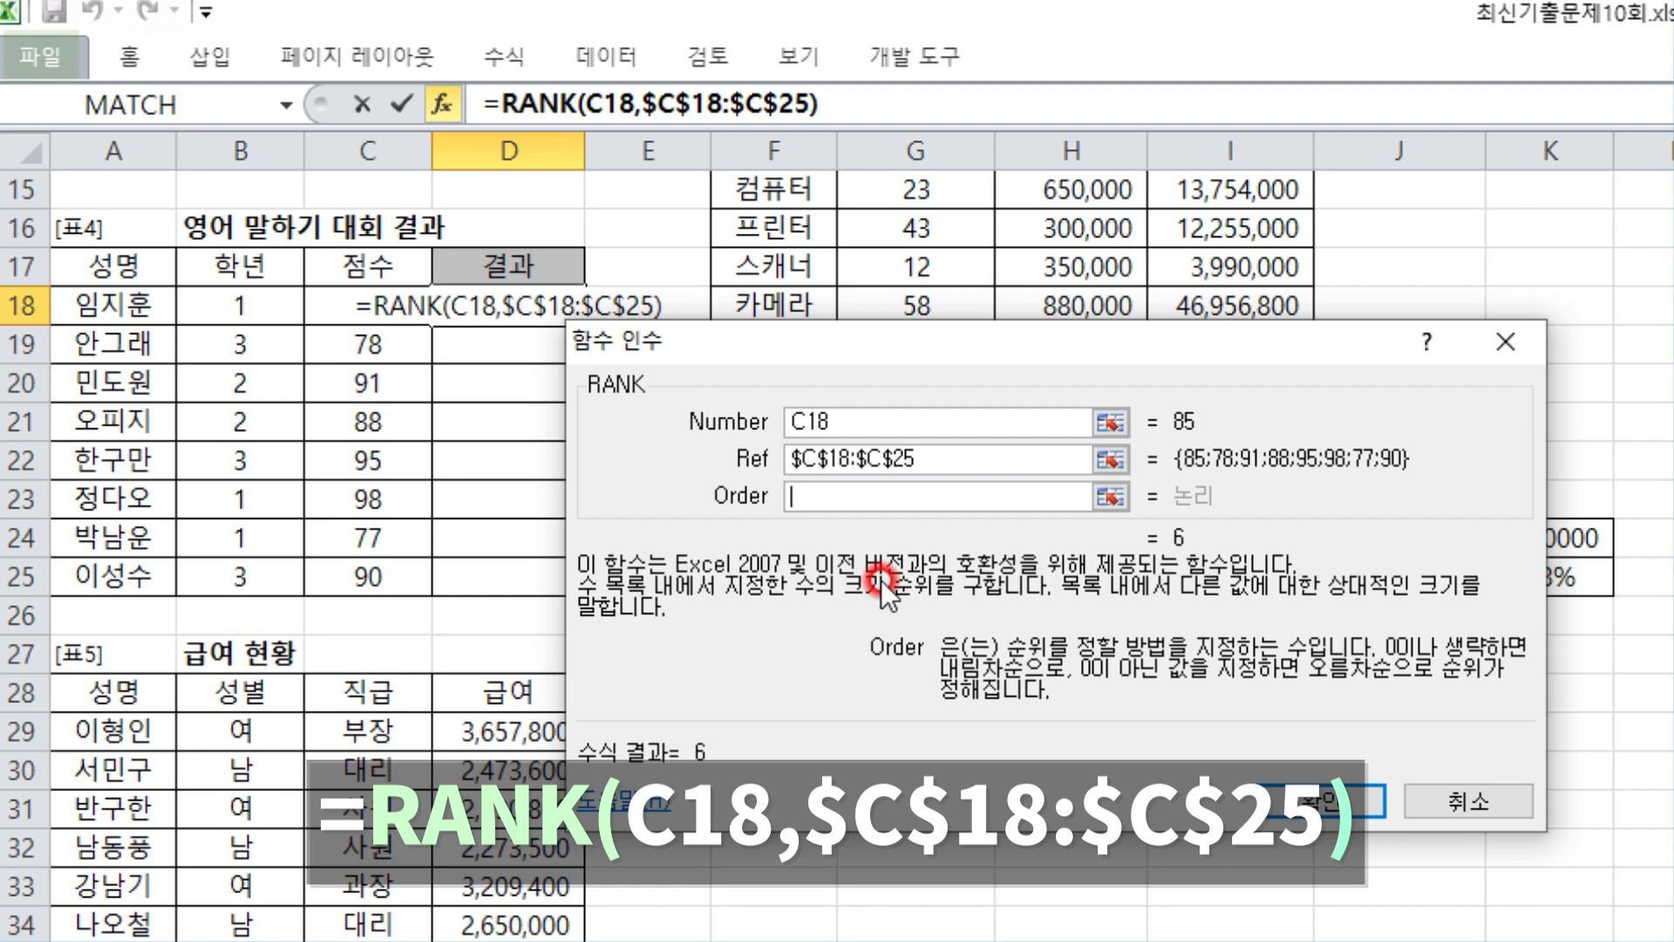
{"action": "type", "text": "0"}
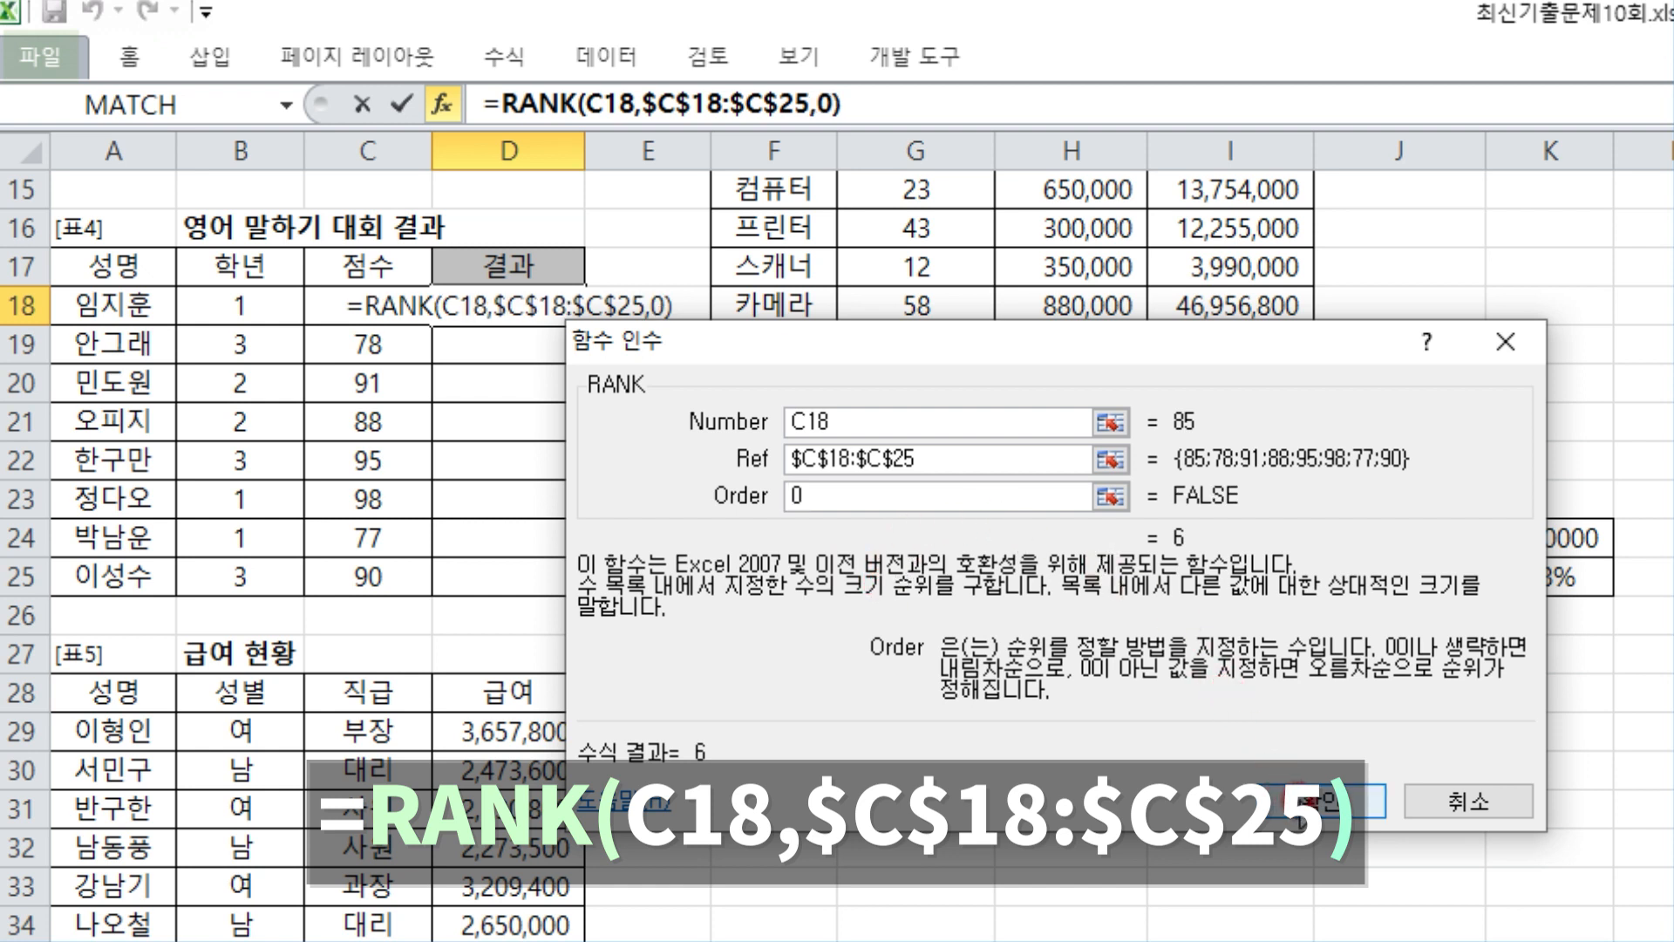
{"action": "left_click", "coordinate": [1293, 798]}
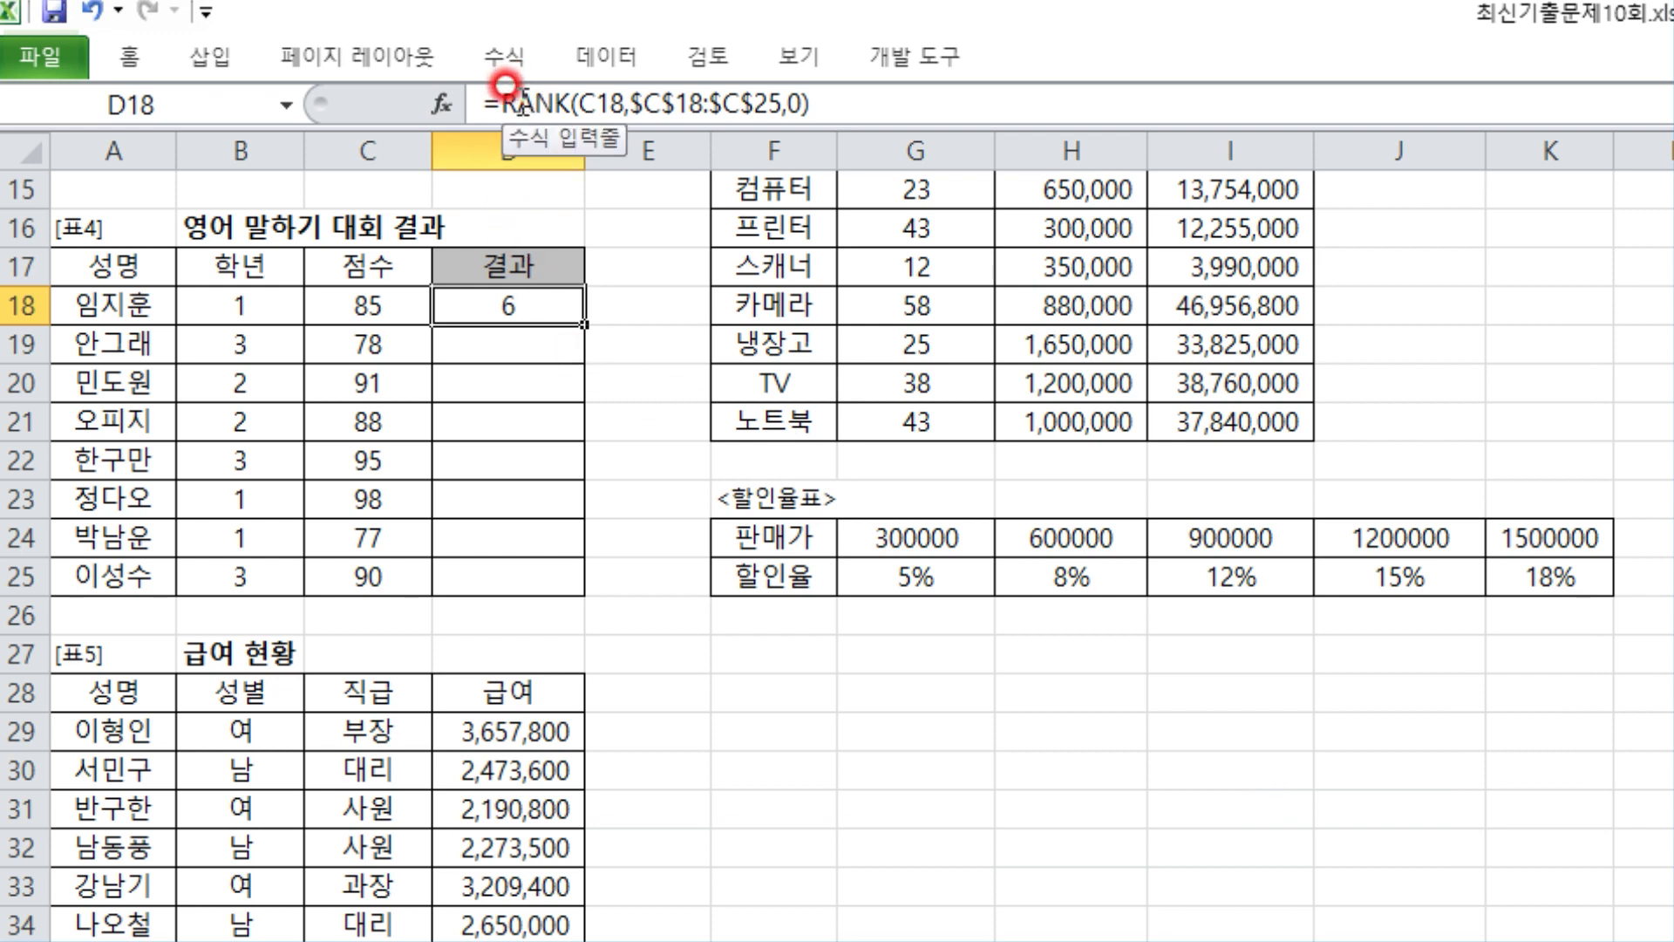
- Copy the RANK(C18,$C$18:$C$25,0) expression from D18's formula and remove it, keeping only the equals sign
{"action": "left_click_drag", "start_coordinate": [503, 103], "coordinate": [886, 101]}
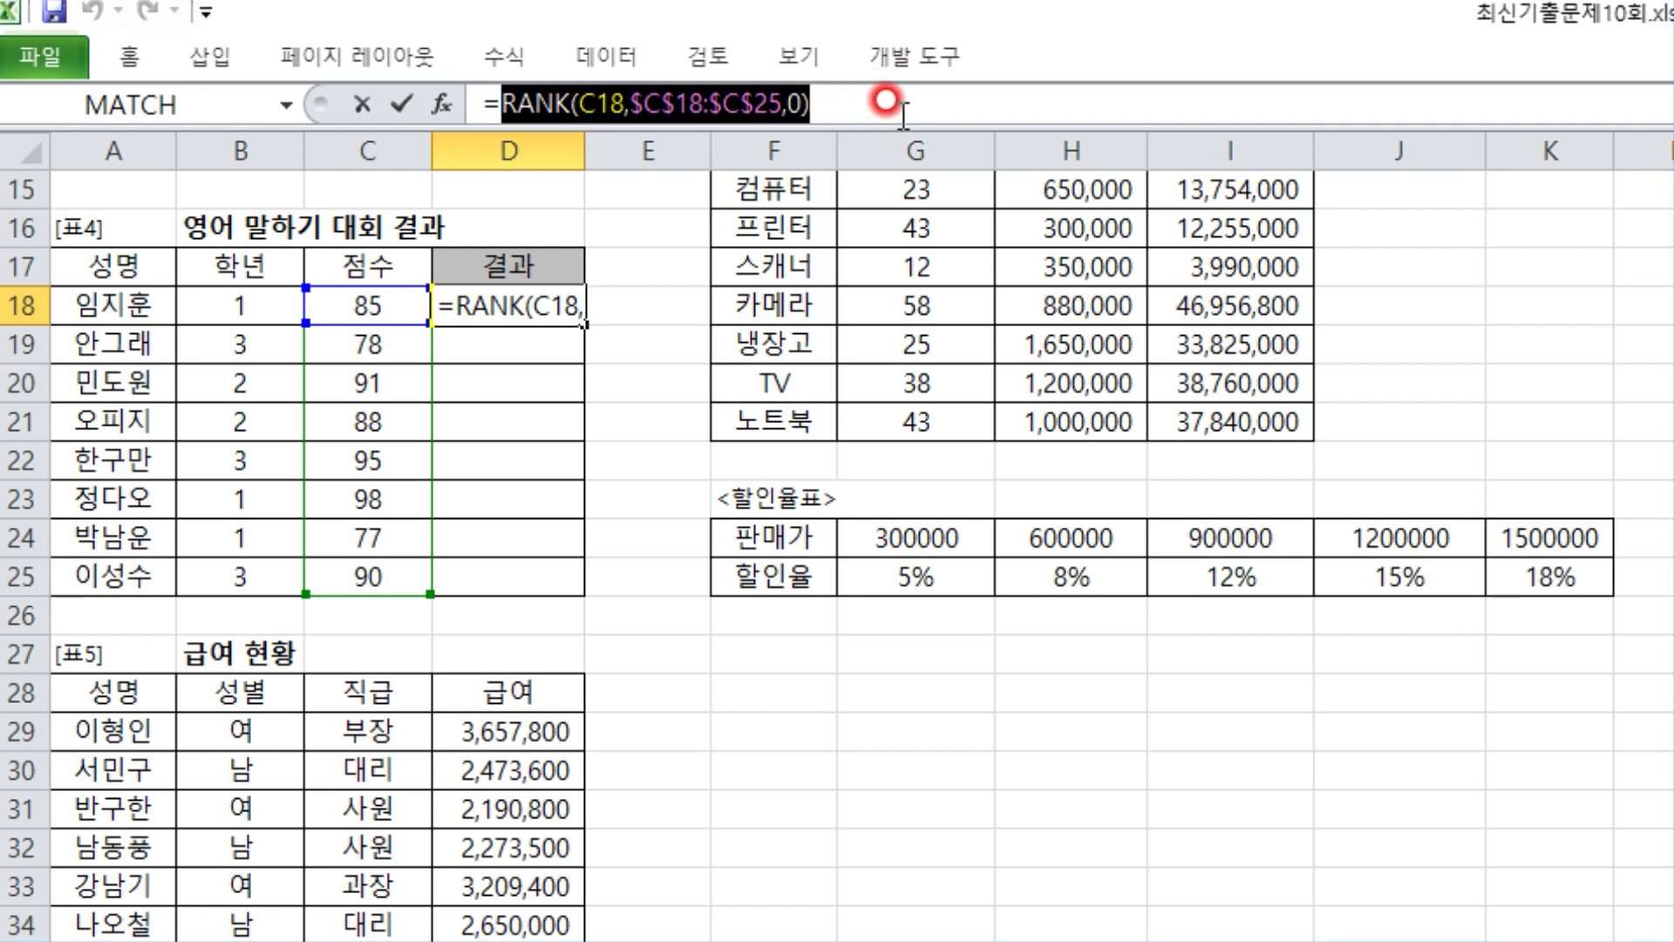
{"action": "key", "text": "ctrl+c"}
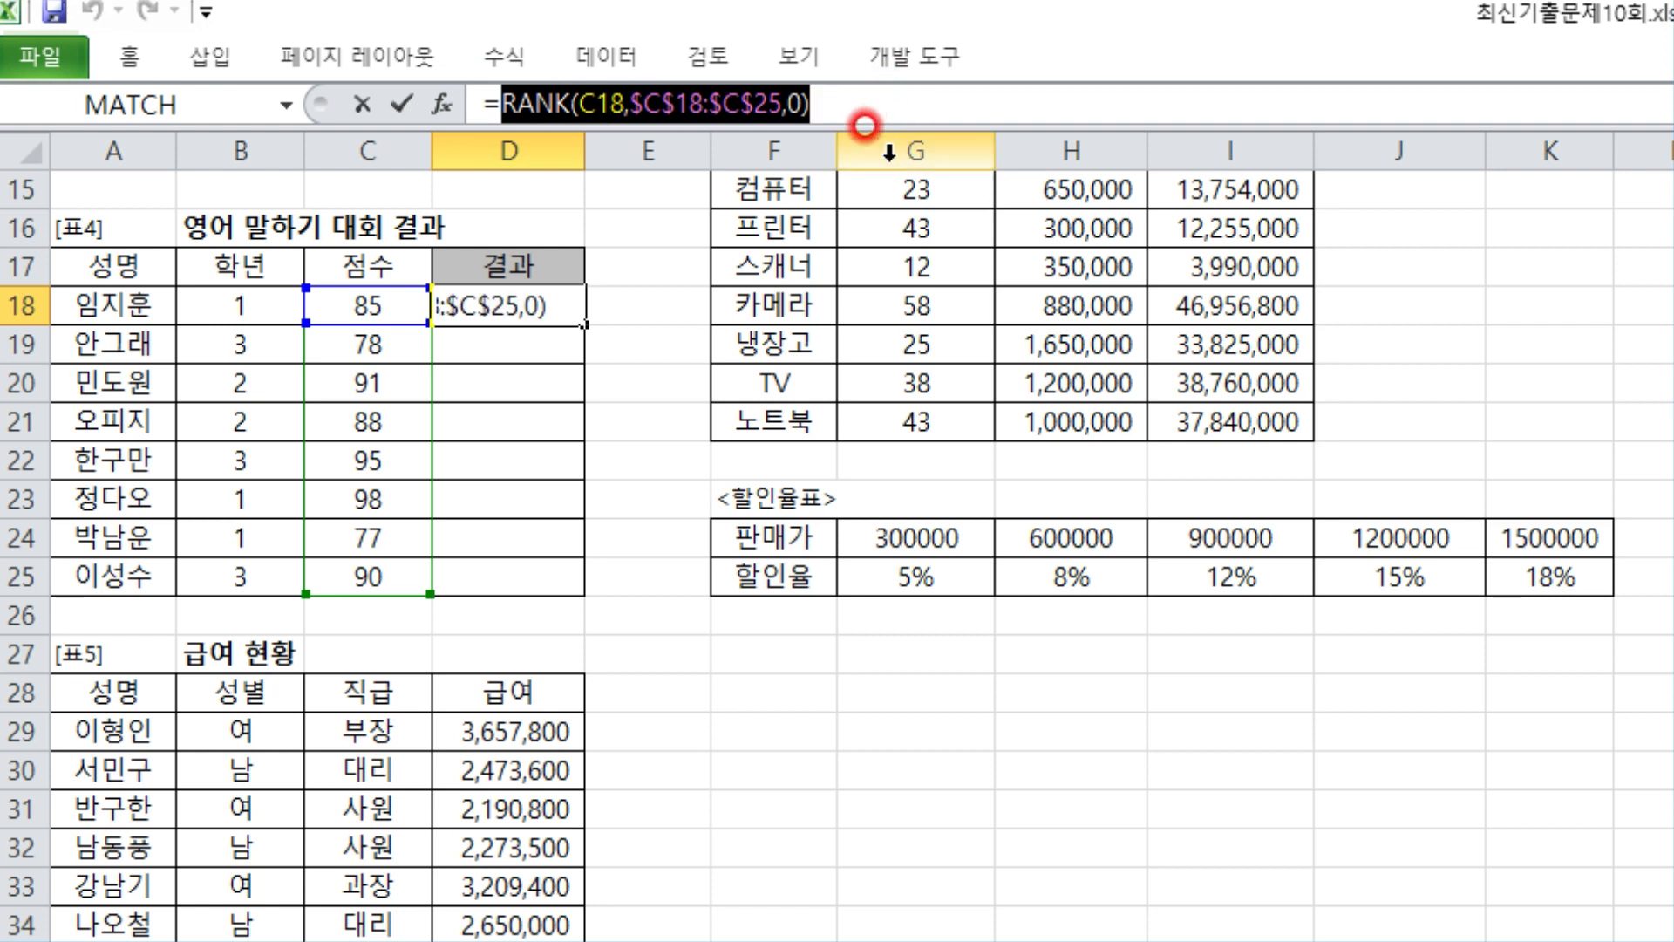
{"action": "key", "text": "Delete"}
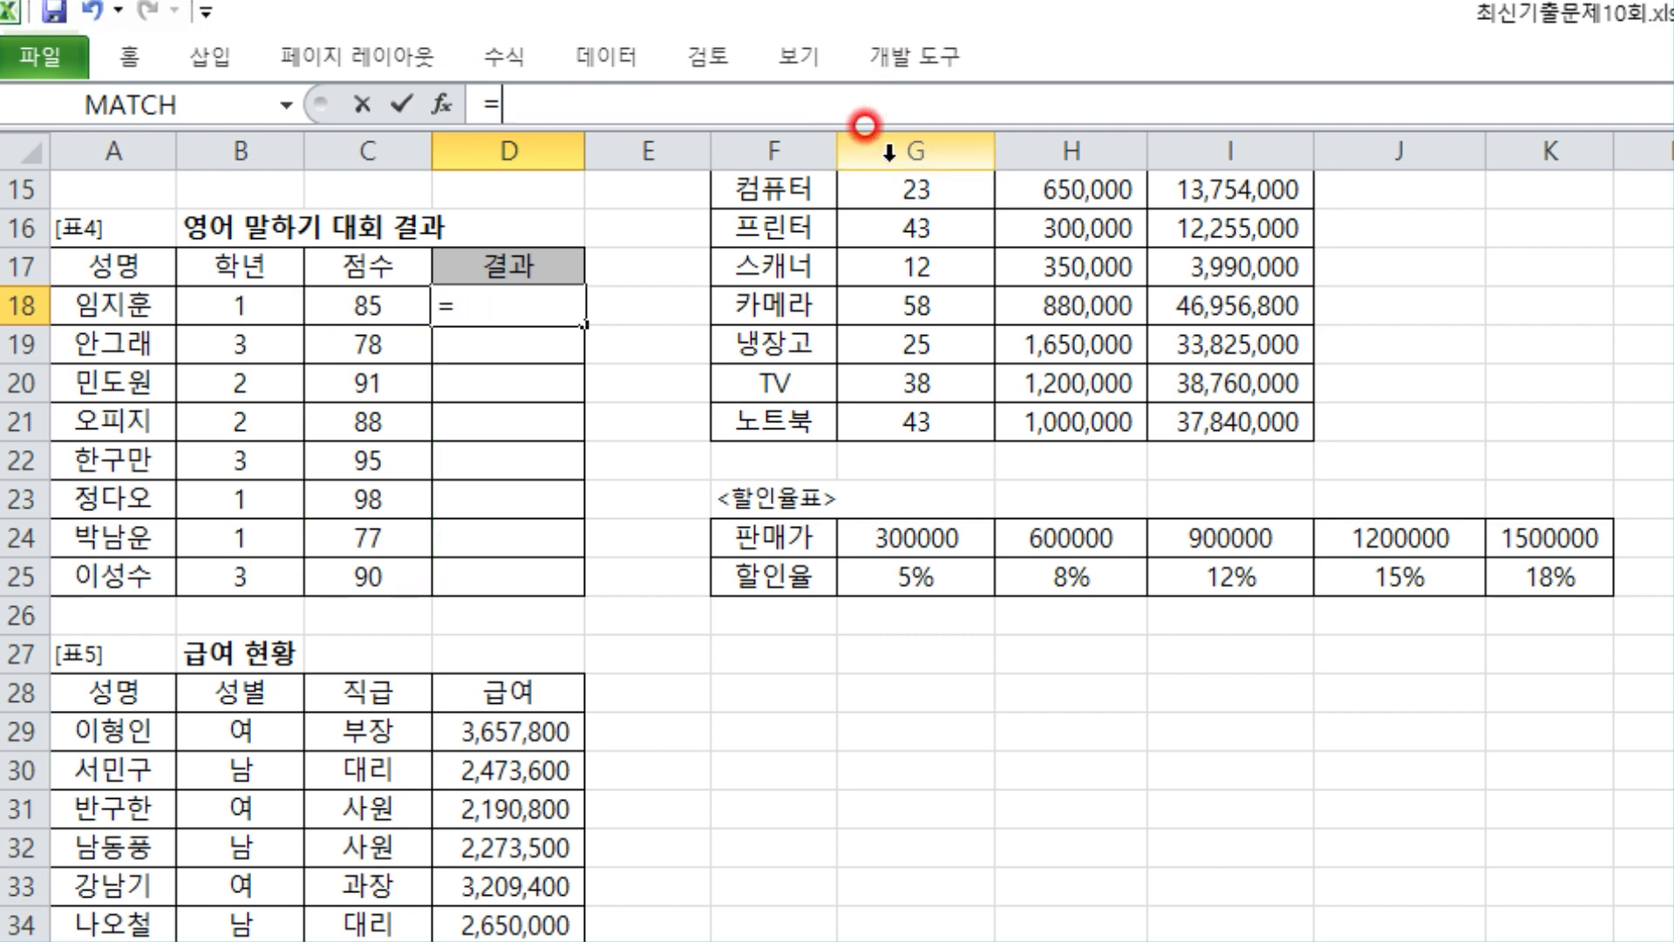
- Start a CHOOSE function in D18 and insert the copied RANK(C18,$C$18:$C$25,0) expression as its Index_num
{"action": "type", "text": "CH"}
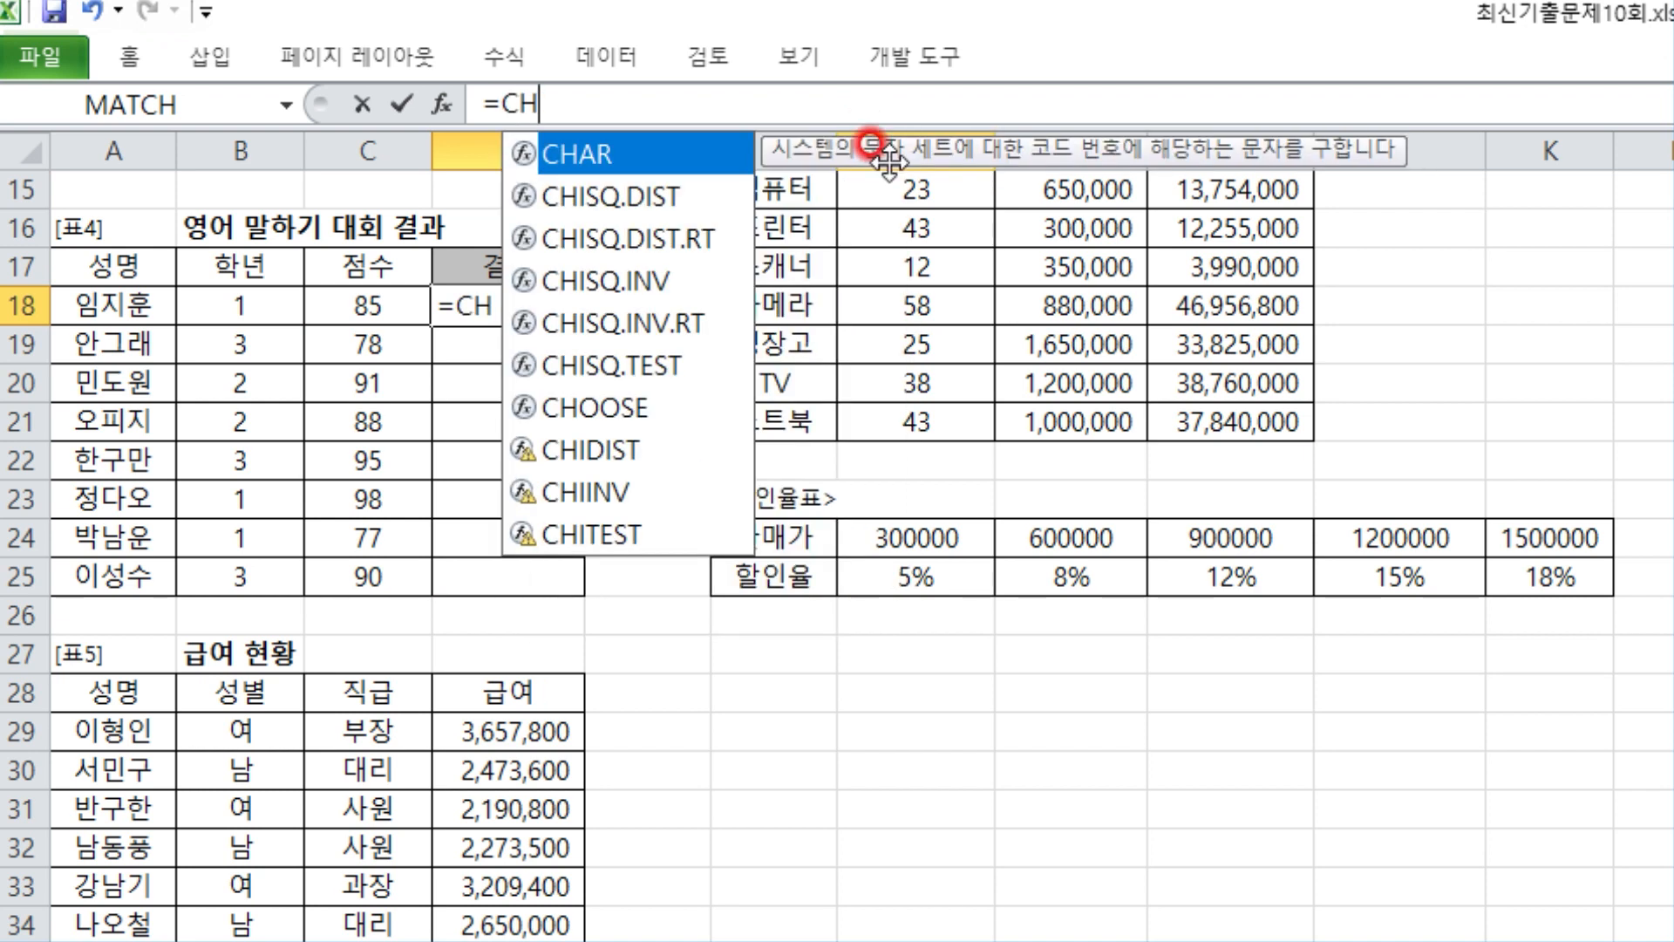
{"action": "key", "text": "Down"}
{"action": "key", "text": "Down"}
{"action": "key", "text": "Down"}
{"action": "key", "text": "Down"}
{"action": "key", "text": "Down"}
{"action": "key", "text": "Down"}
{"action": "key", "text": "Tab"}
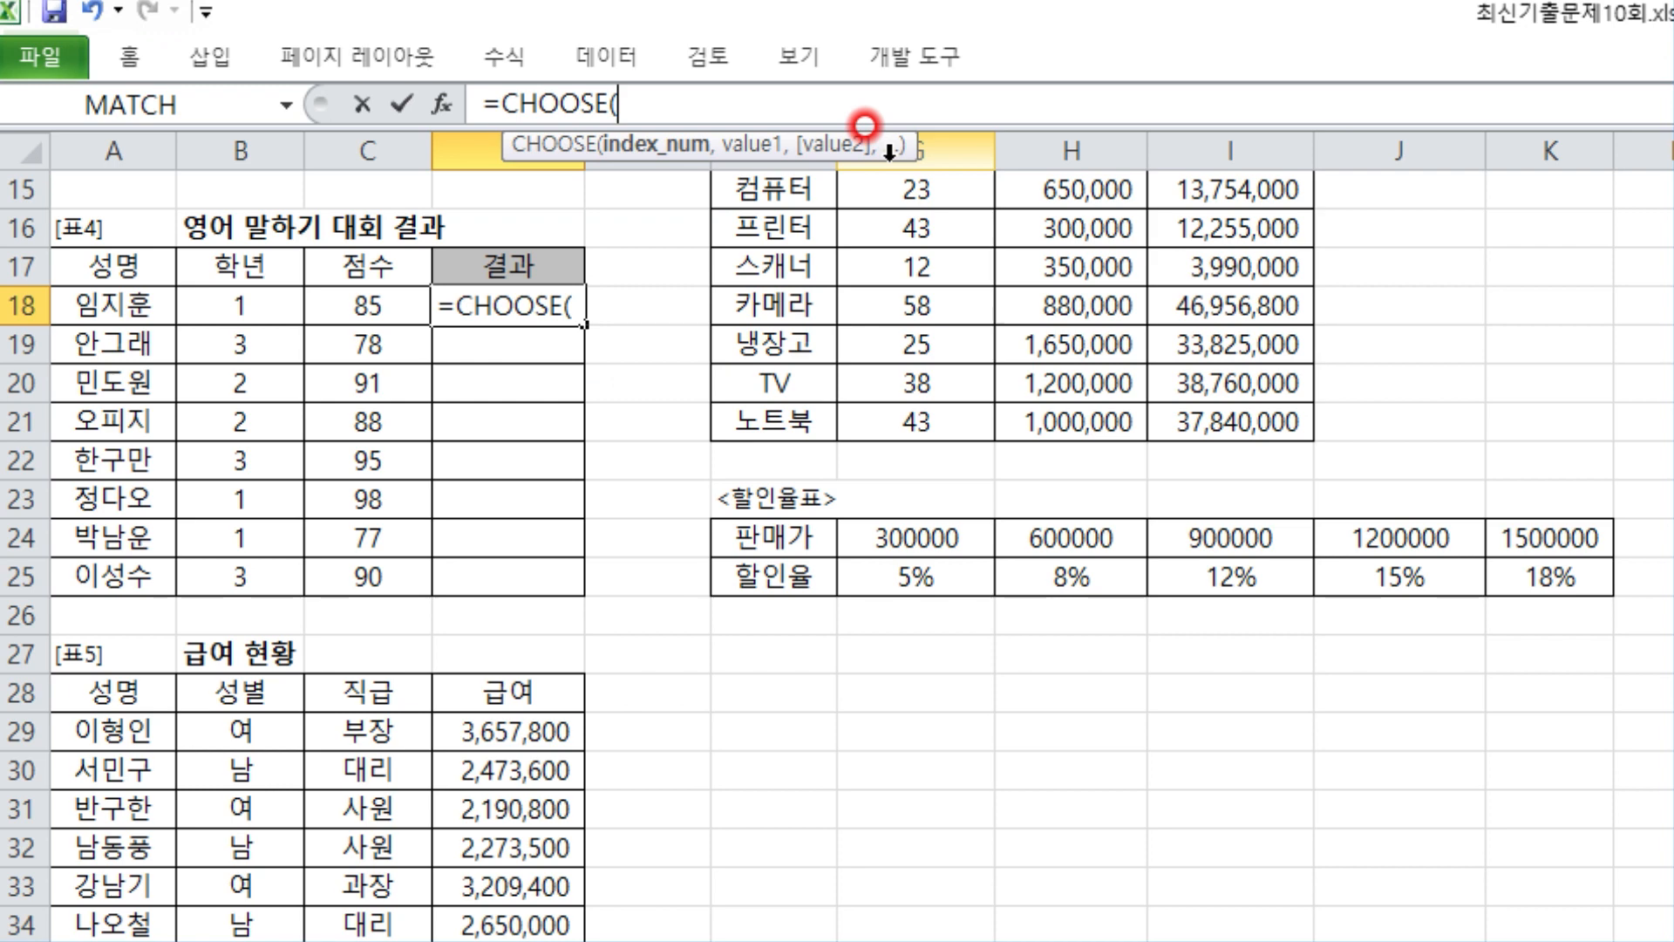
{"action": "left_click", "coordinate": [446, 97]}
{"action": "left_click_drag", "start_coordinate": [818, 338], "coordinate": [858, 243]}
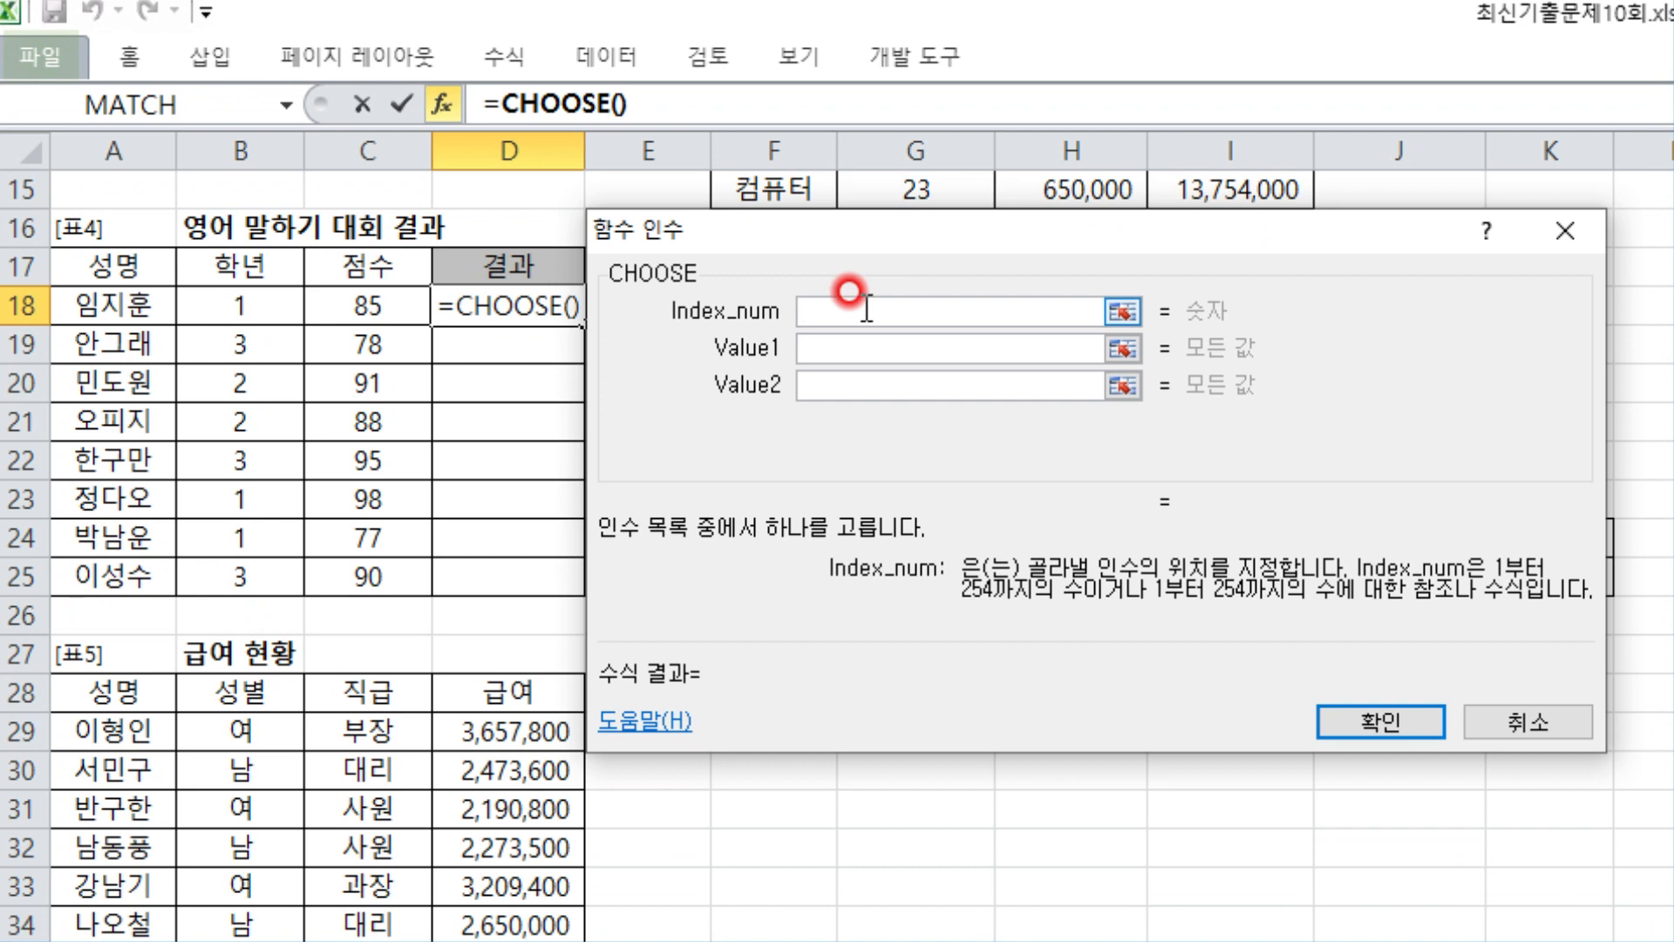
{"action": "key", "text": "ctrl+v"}
- Set CHOOSE's Value1 to Value4 to "대상", "금상", "은상" and "동상" in that order
{"action": "left_click", "coordinate": [907, 363]}
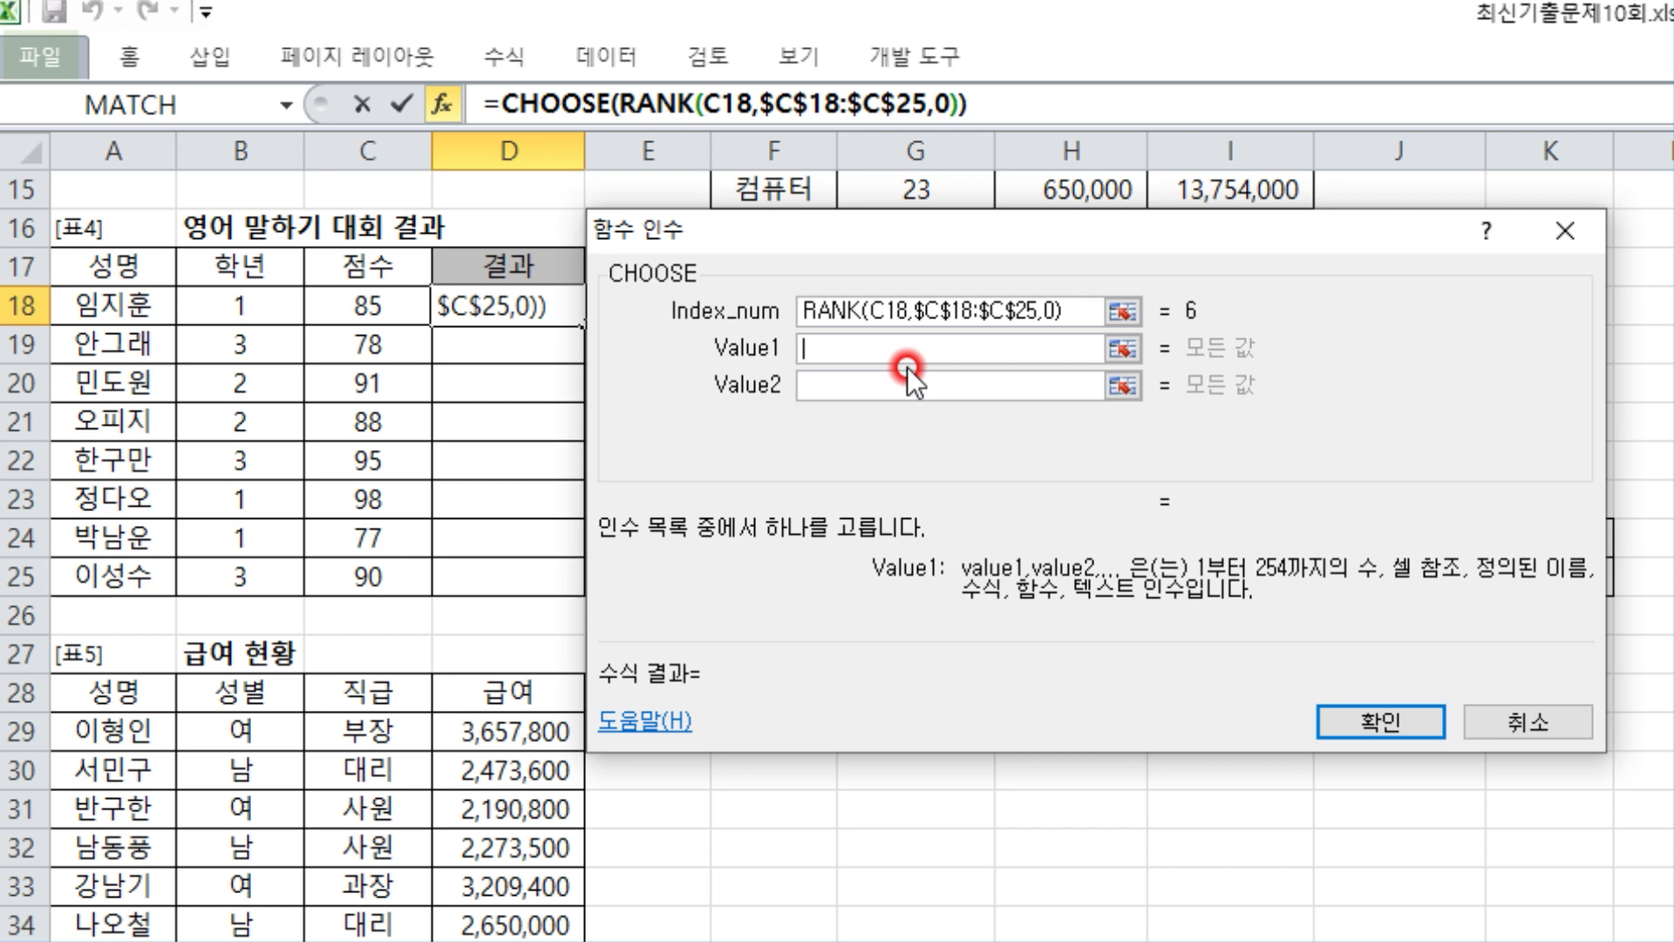
{"action": "type", "text": "대상"}
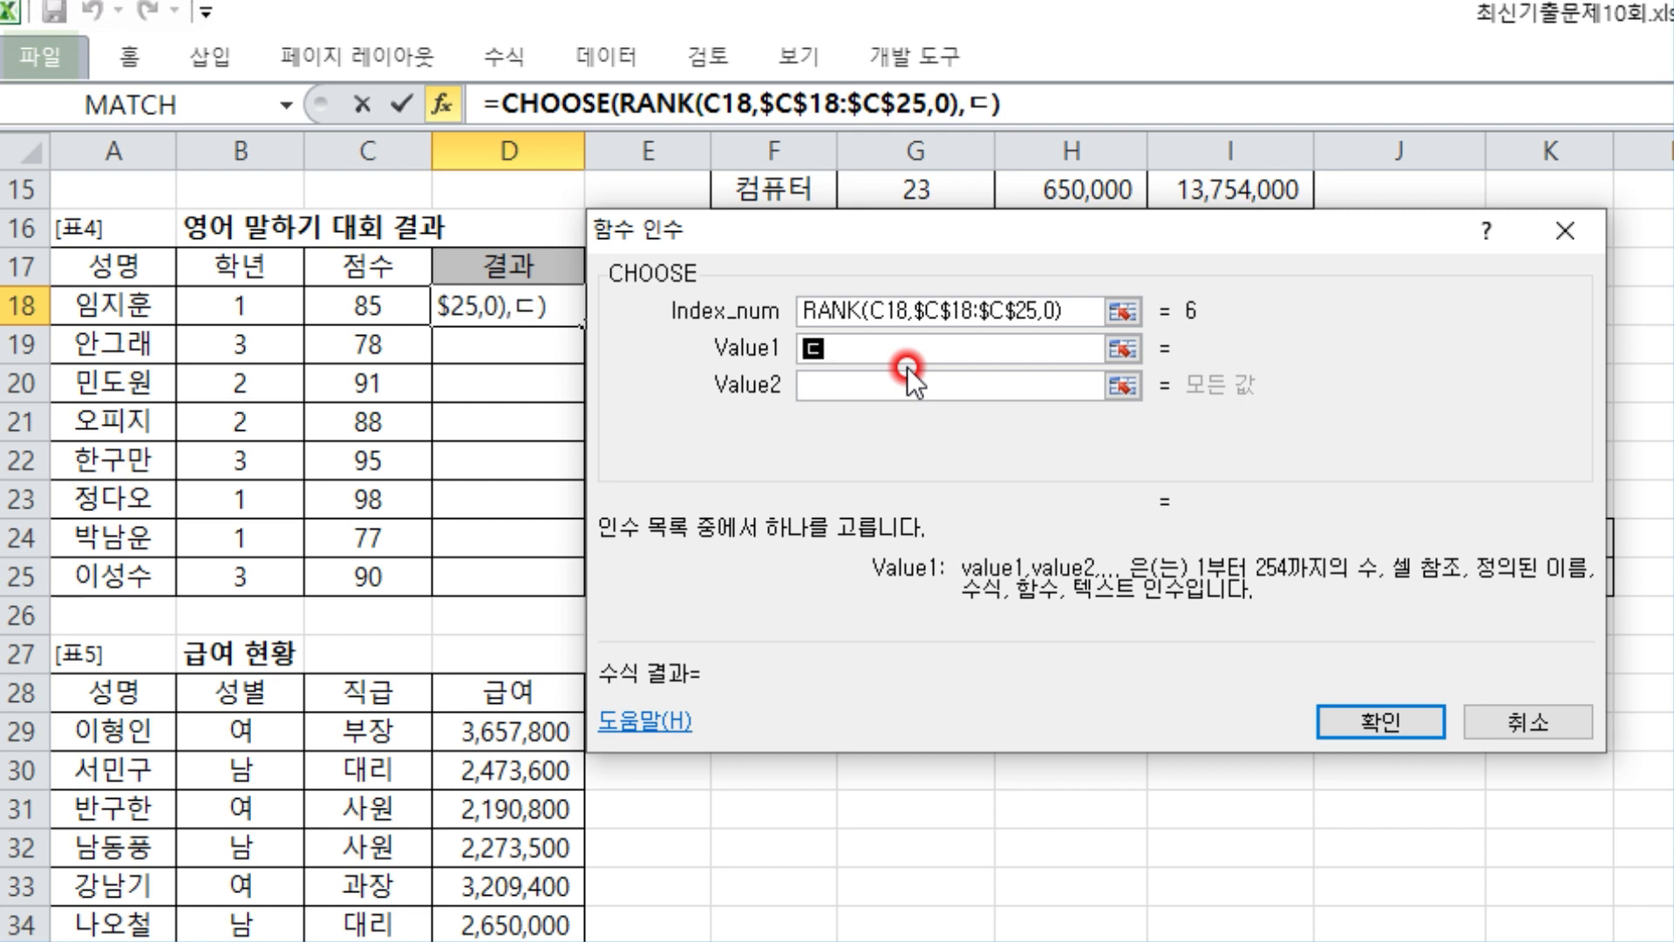
{"action": "key", "text": "Tab"}
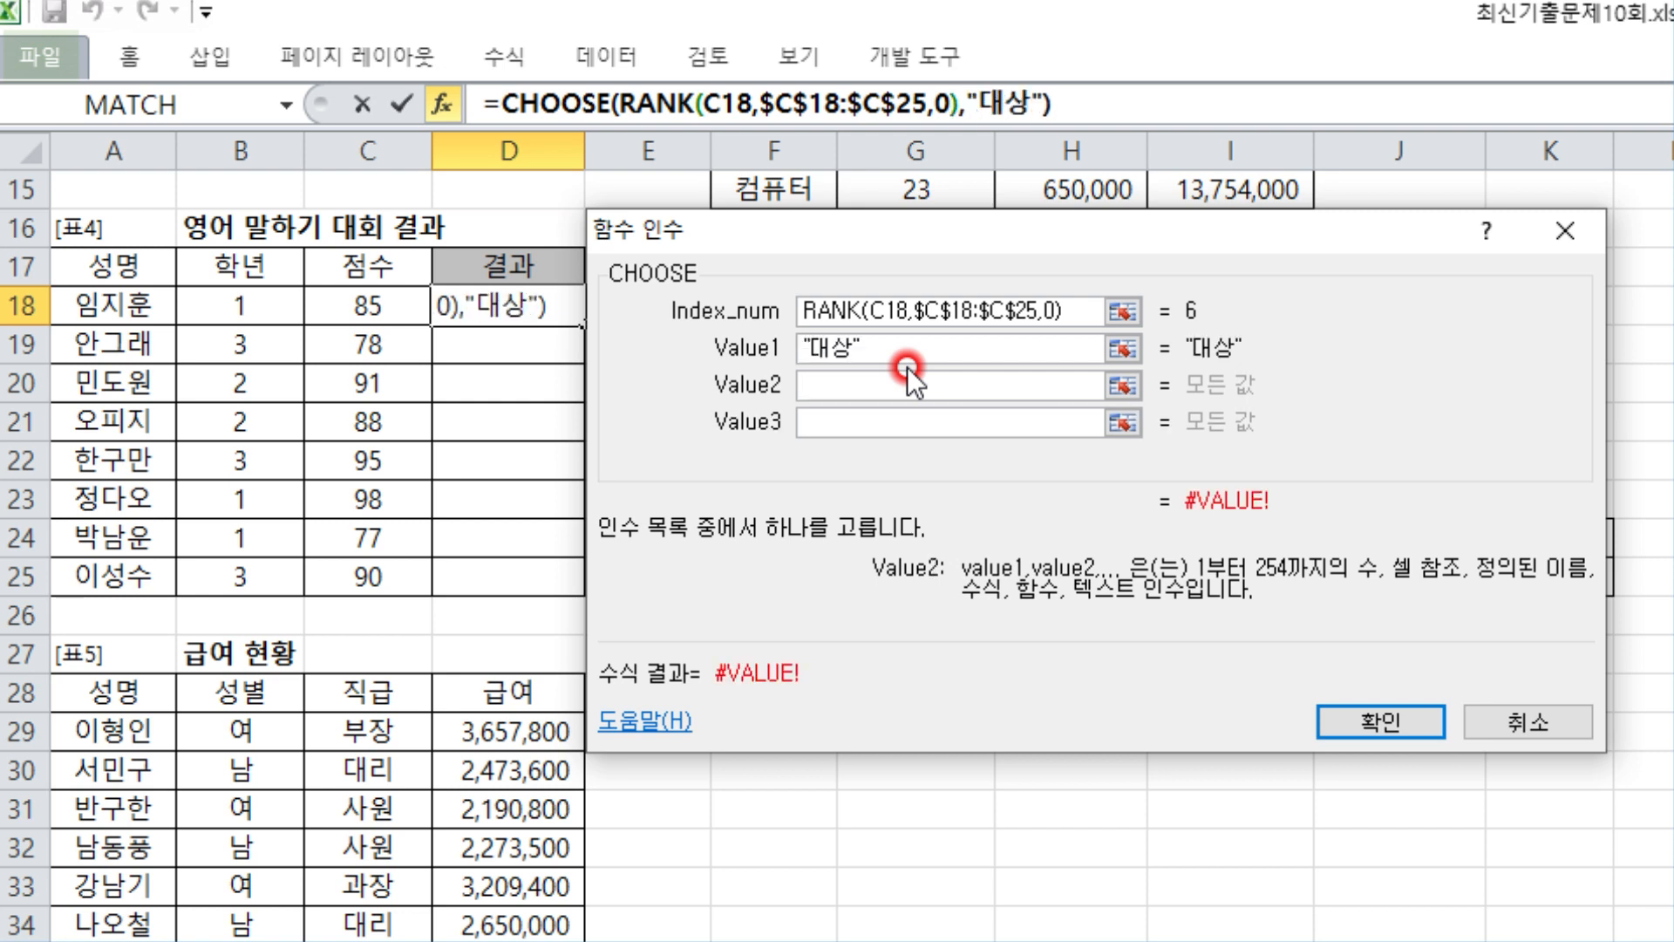
{"action": "type", "text": "ㅇ"}
{"action": "key", "text": "BackSpace"}
{"action": "type", "text": "금상"}
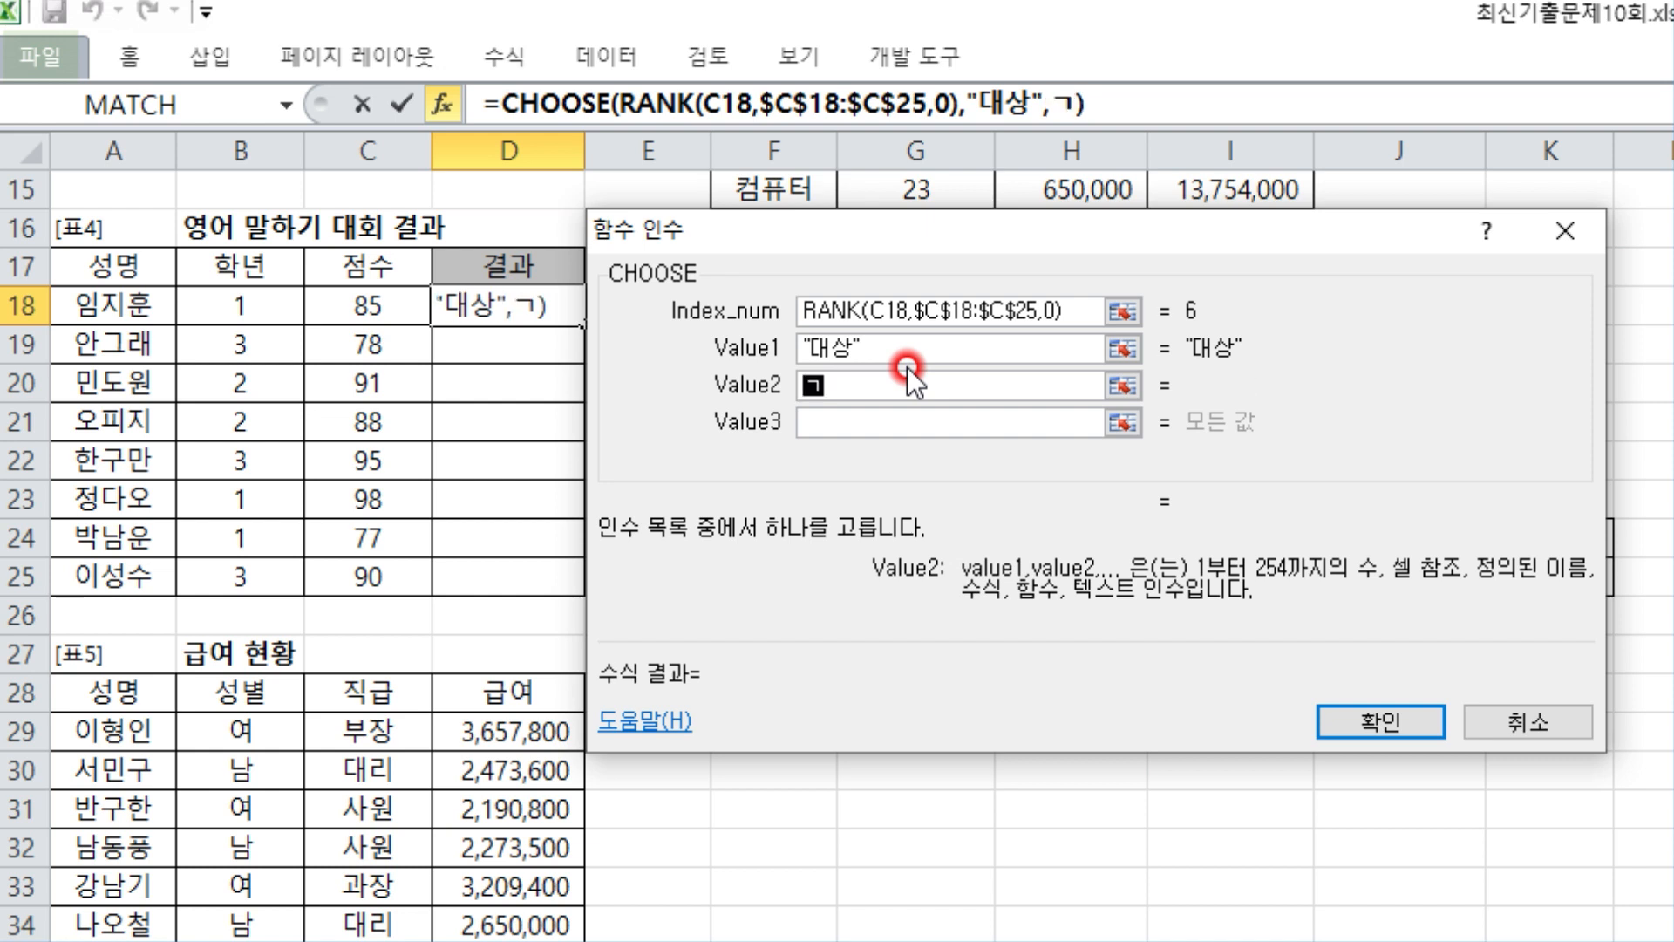
{"action": "key", "text": "Tab"}
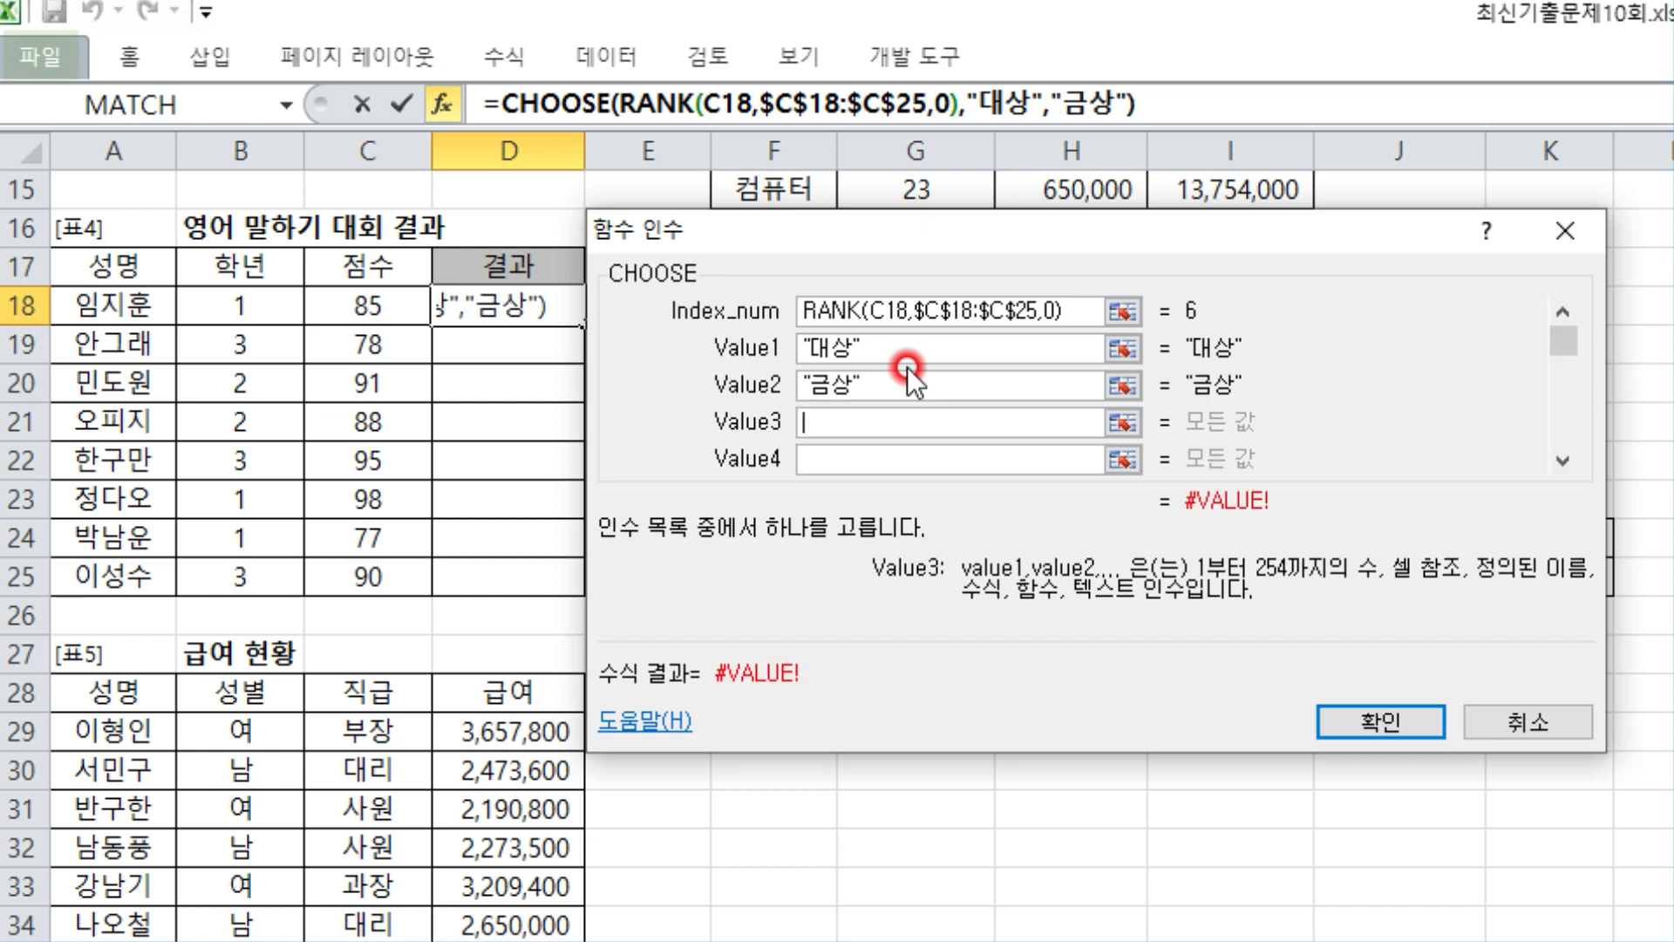
{"action": "type", "text": "은상"}
{"action": "key", "text": "Tab"}
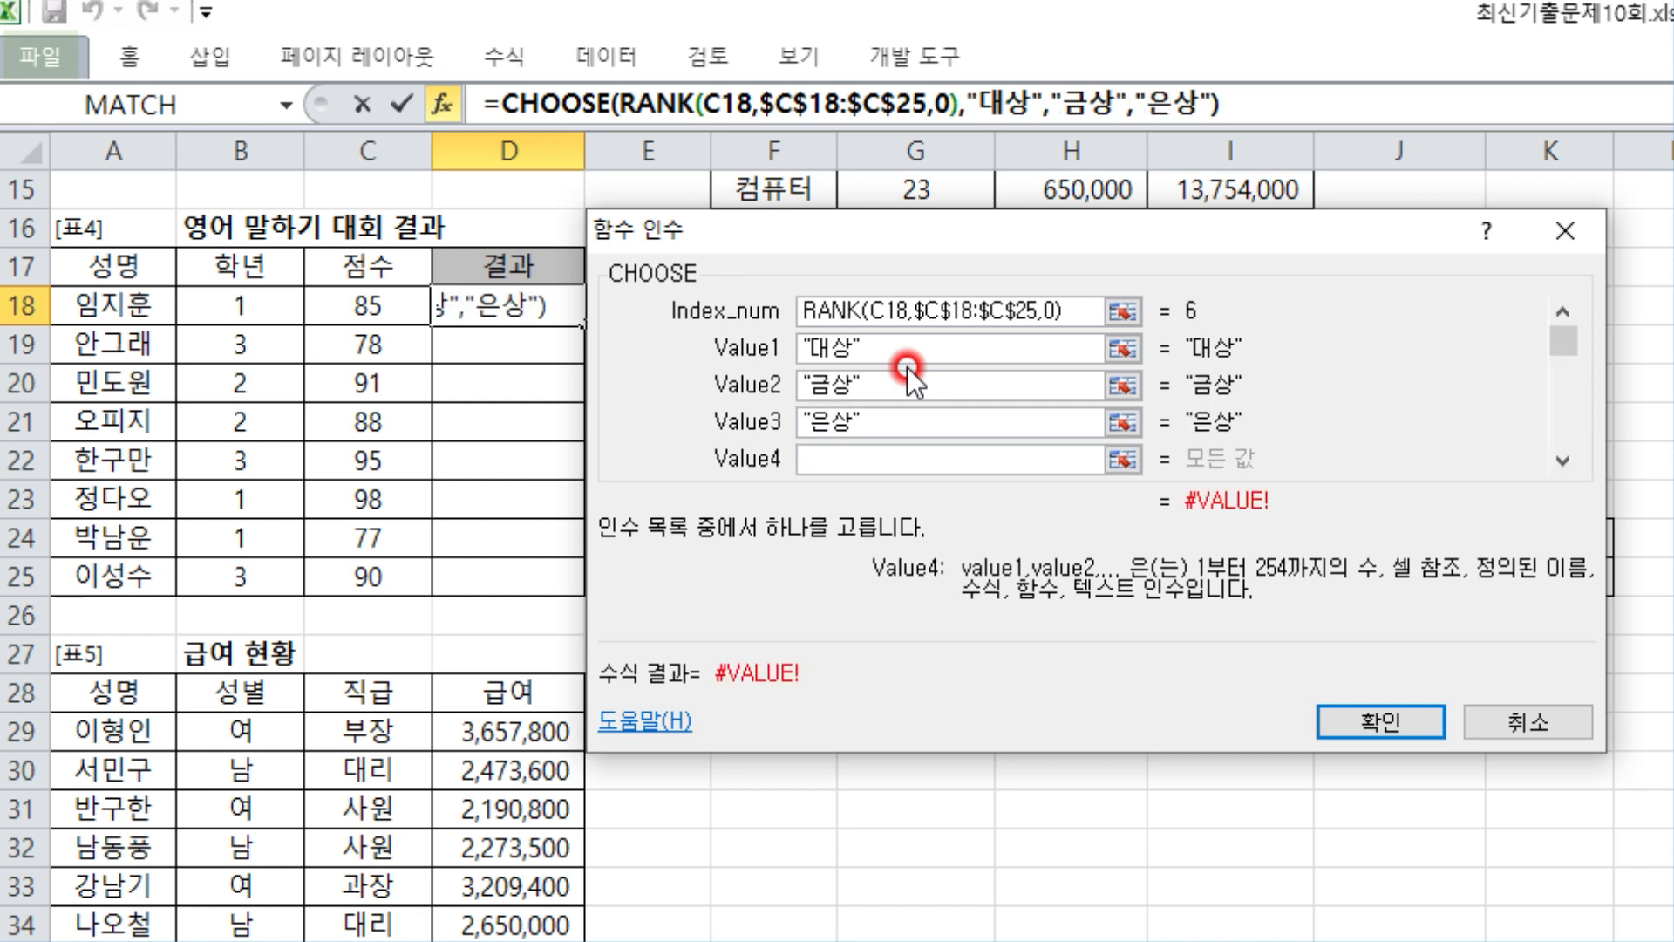
{"action": "type", "text": "동상"}
{"action": "key", "text": "Tab"}
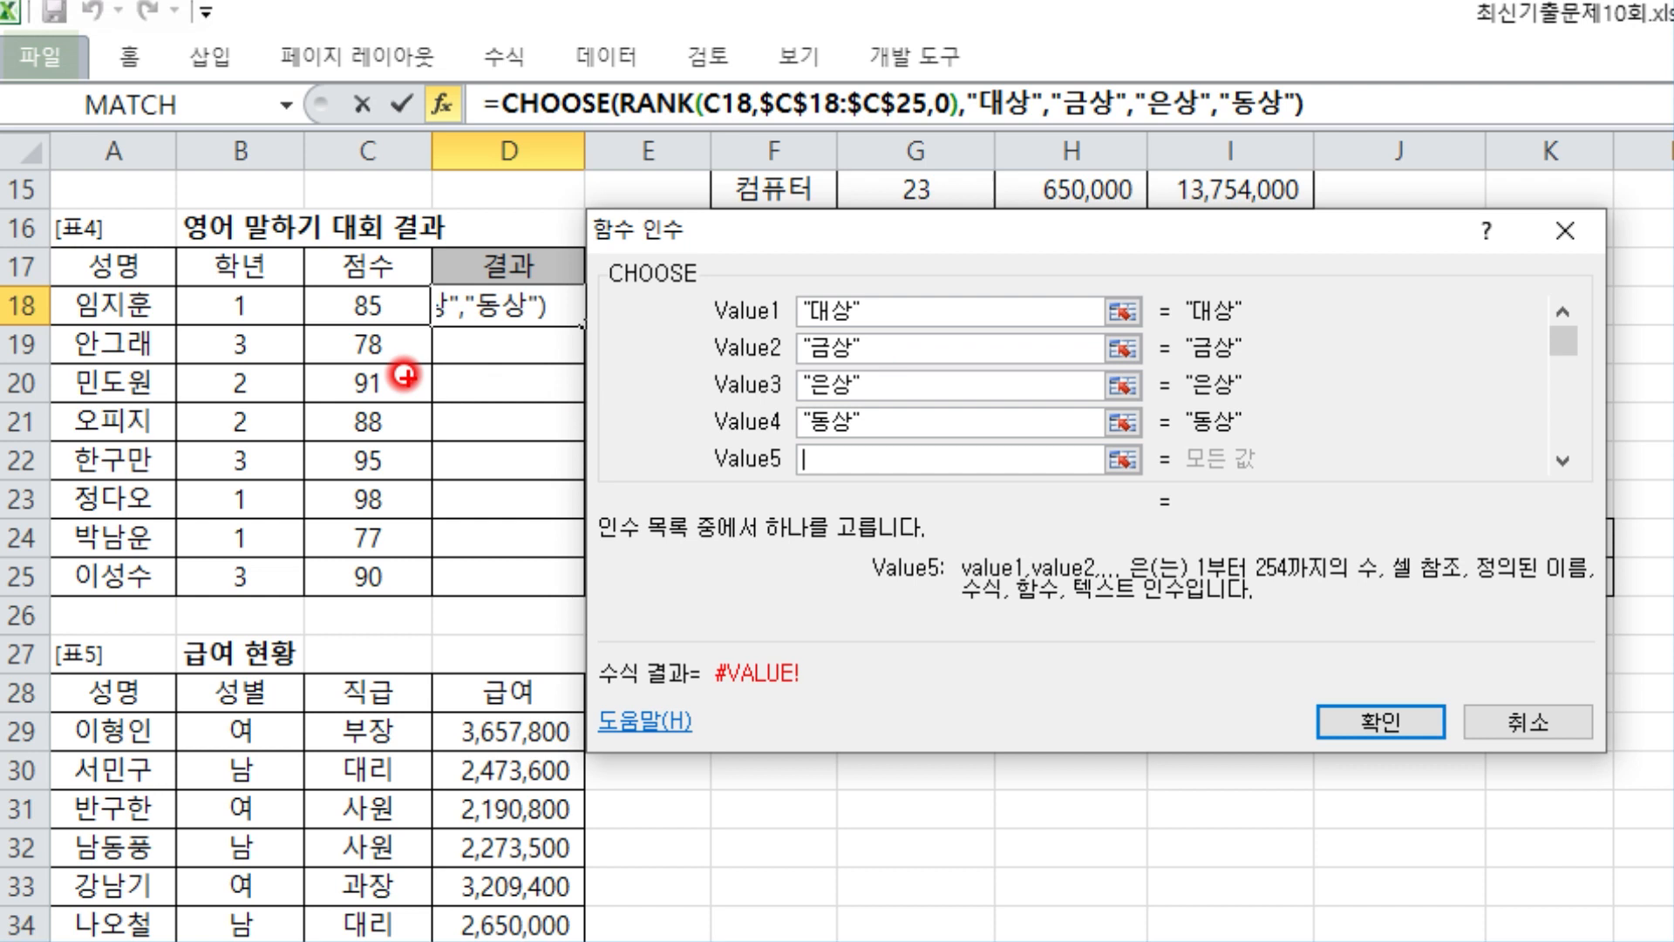
- Mark off the eight scores in C18:C25 and set CHOOSE's Value5 to an empty string ""
{"action": "left_click_drag", "start_coordinate": [414, 305], "coordinate": [418, 305]}
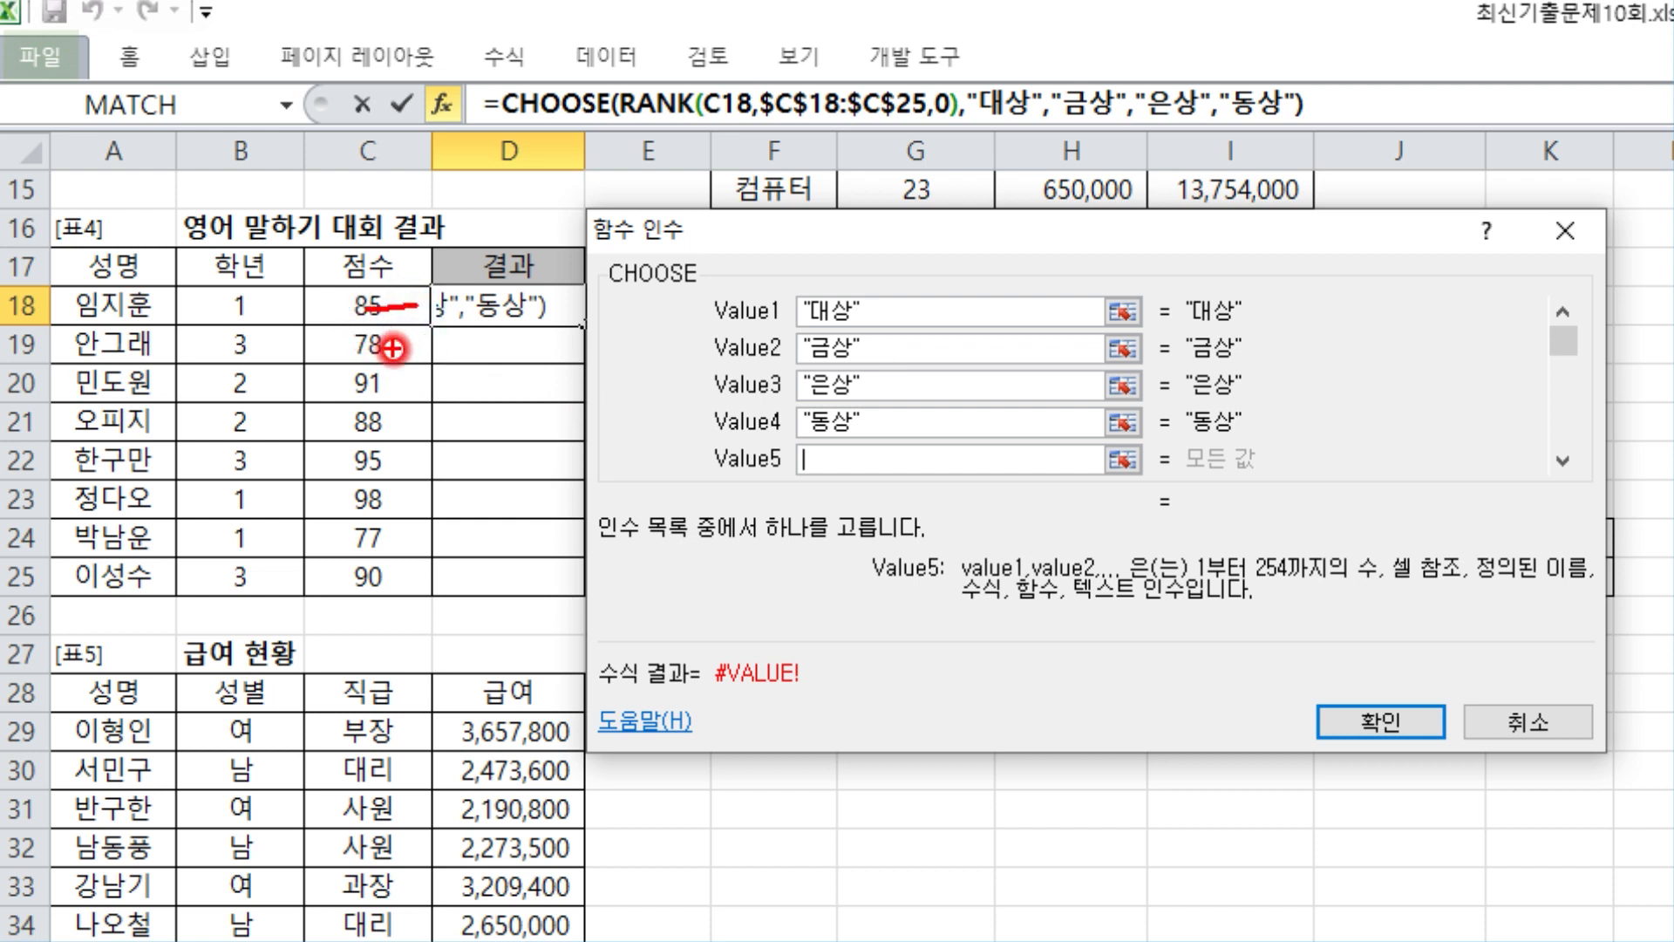
{"action": "mouse_move", "coordinate": [382, 349]}
{"action": "left_mouse_down"}
{"action": "mouse_move", "coordinate": [409, 345]}
{"action": "mouse_move", "coordinate": [427, 582]}
{"action": "left_mouse_up"}
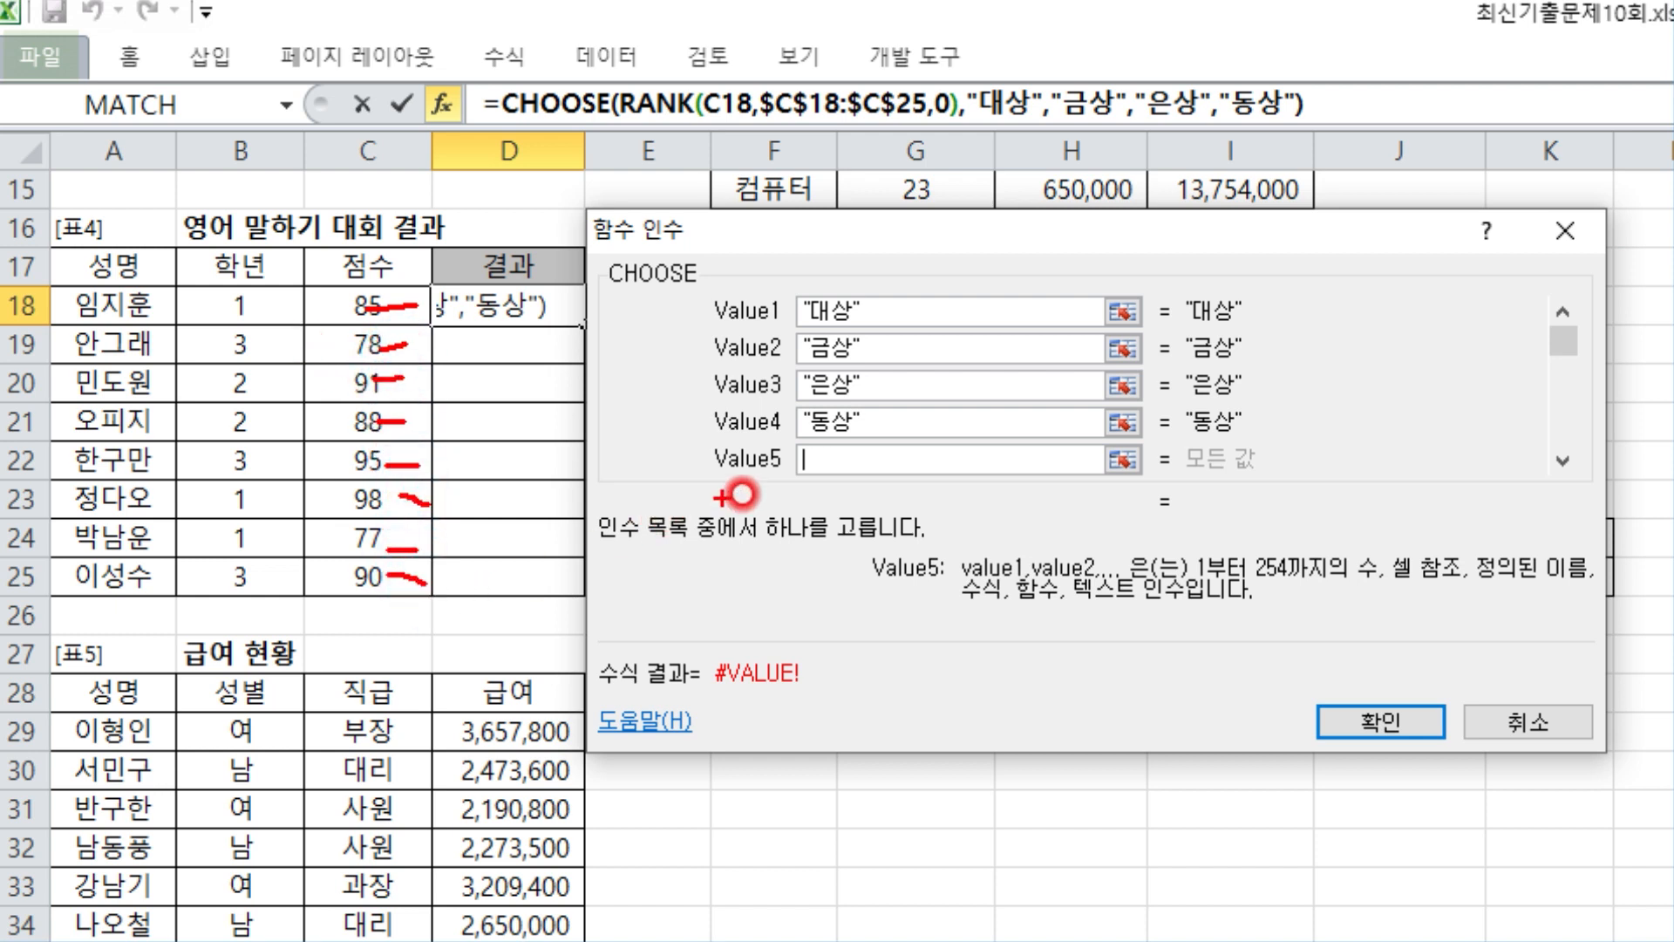
{"action": "key", "text": "Escape"}
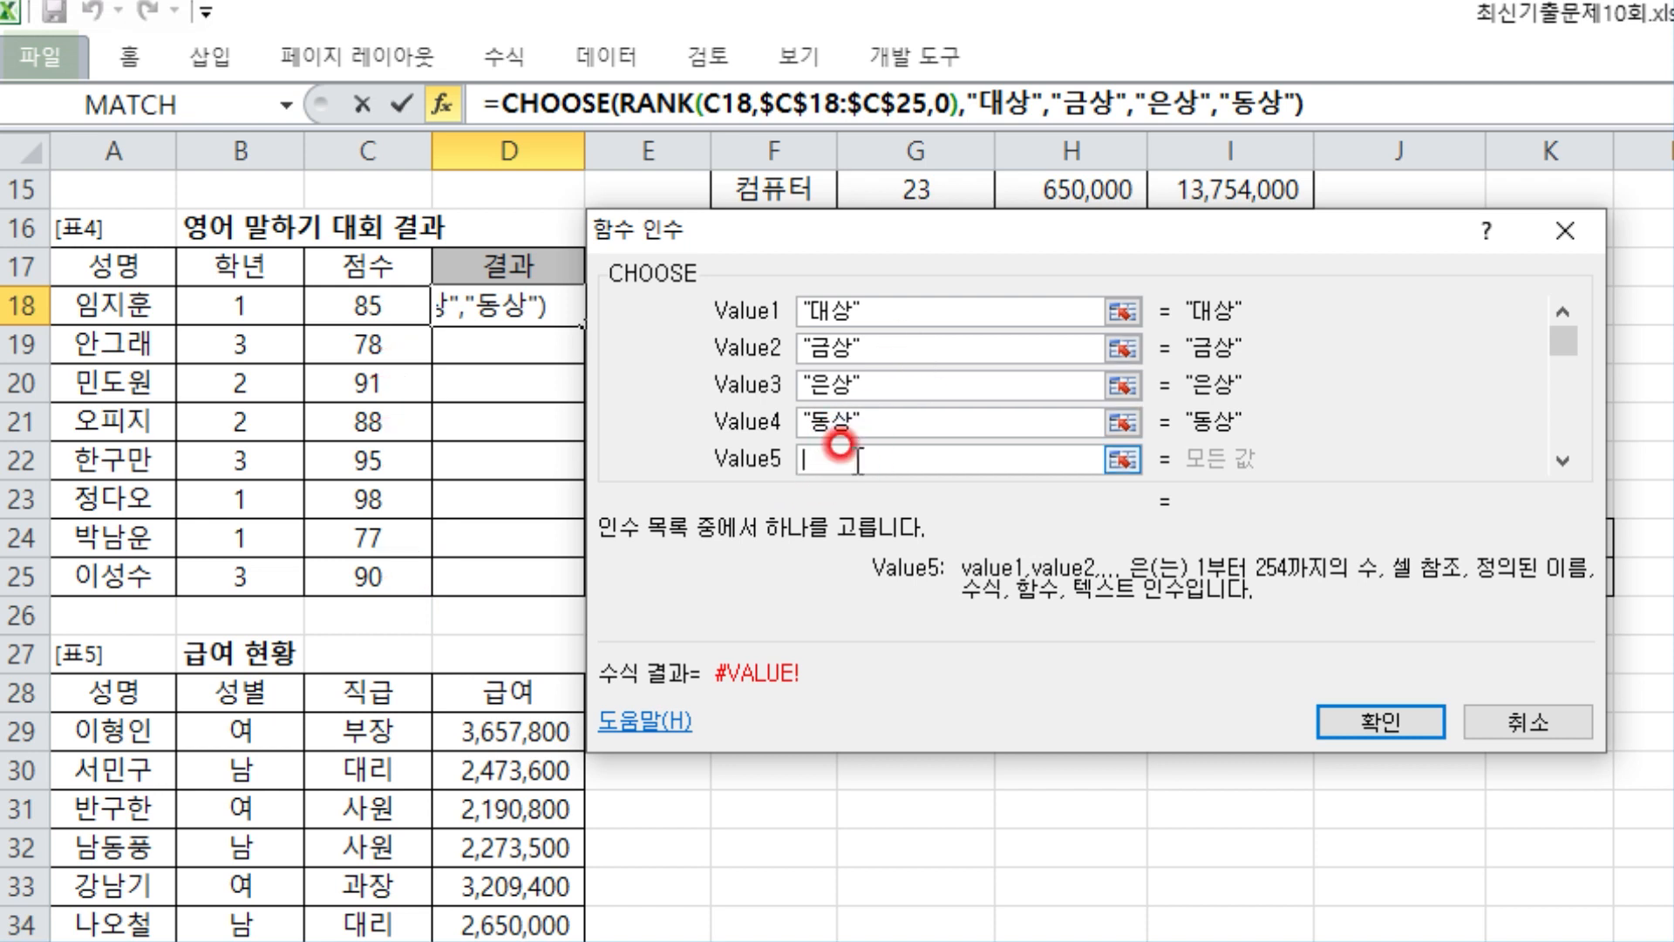
{"action": "type", "text": "\"\""}
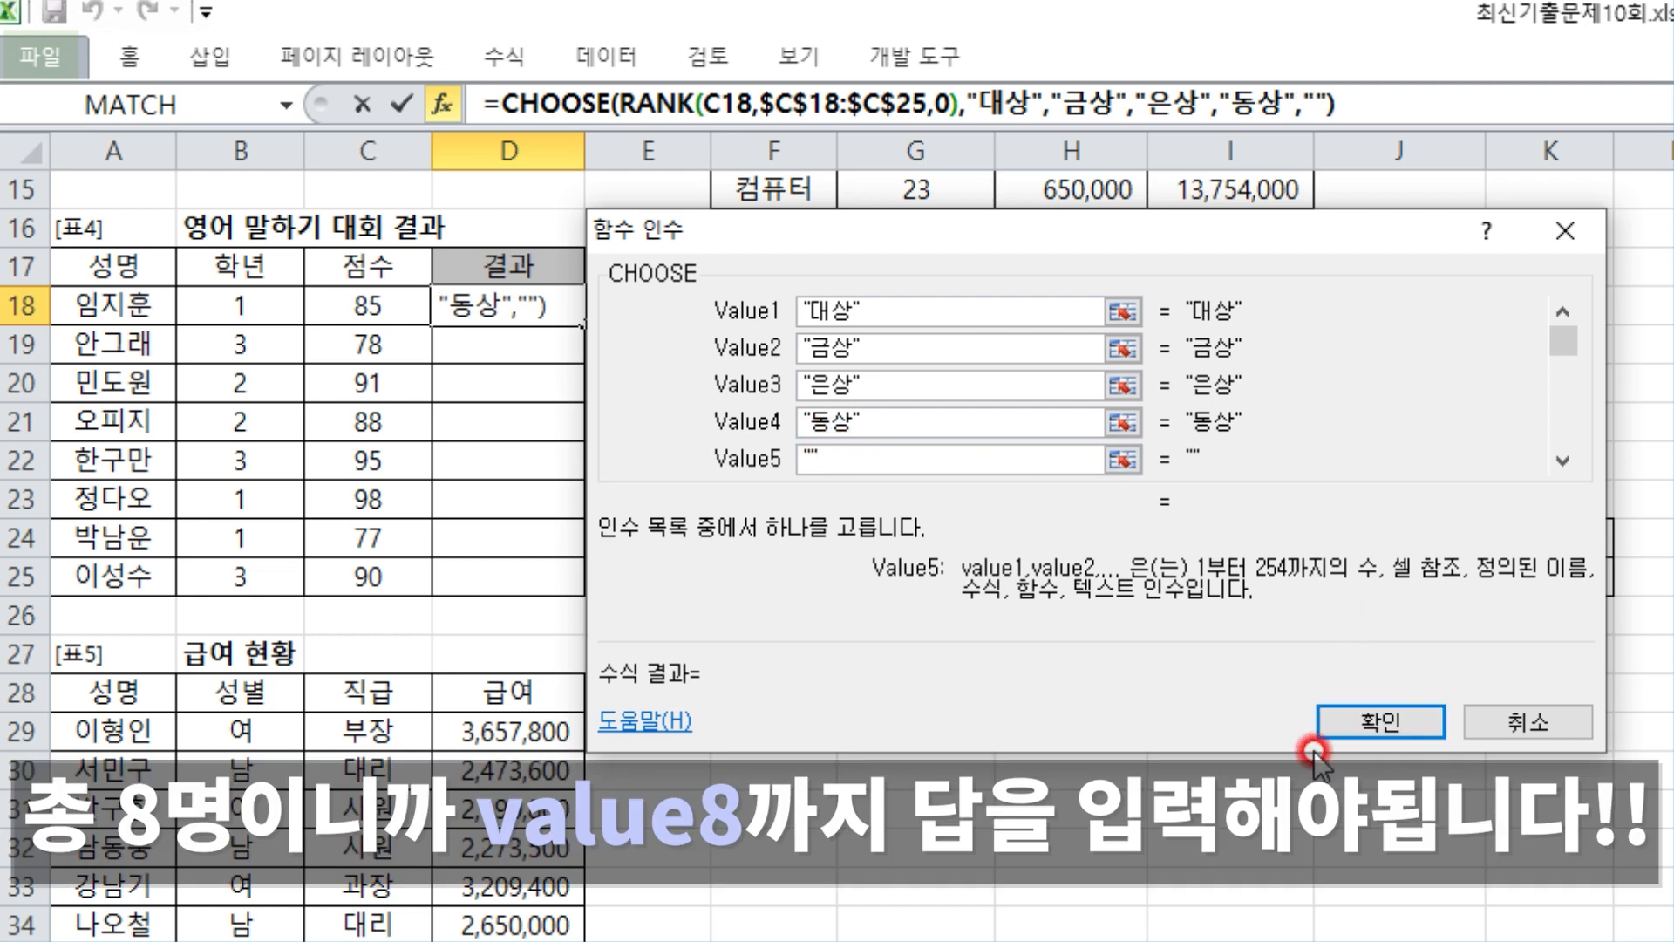
{"action": "key", "text": "ctrl+2"}
{"action": "left_click_drag", "start_coordinate": [1366, 626], "coordinate": [1300, 771]}
{"action": "left_click_drag", "start_coordinate": [1278, 642], "coordinate": [1401, 779]}
{"action": "mouse_move", "coordinate": [467, 454]}
{"action": "left_mouse_down"}
{"action": "mouse_move", "coordinate": [471, 504]}
{"action": "mouse_move", "coordinate": [526, 510]}
{"action": "mouse_move", "coordinate": [478, 498]}
{"action": "left_mouse_up"}
{"action": "left_click_drag", "start_coordinate": [674, 464], "coordinate": [791, 477]}
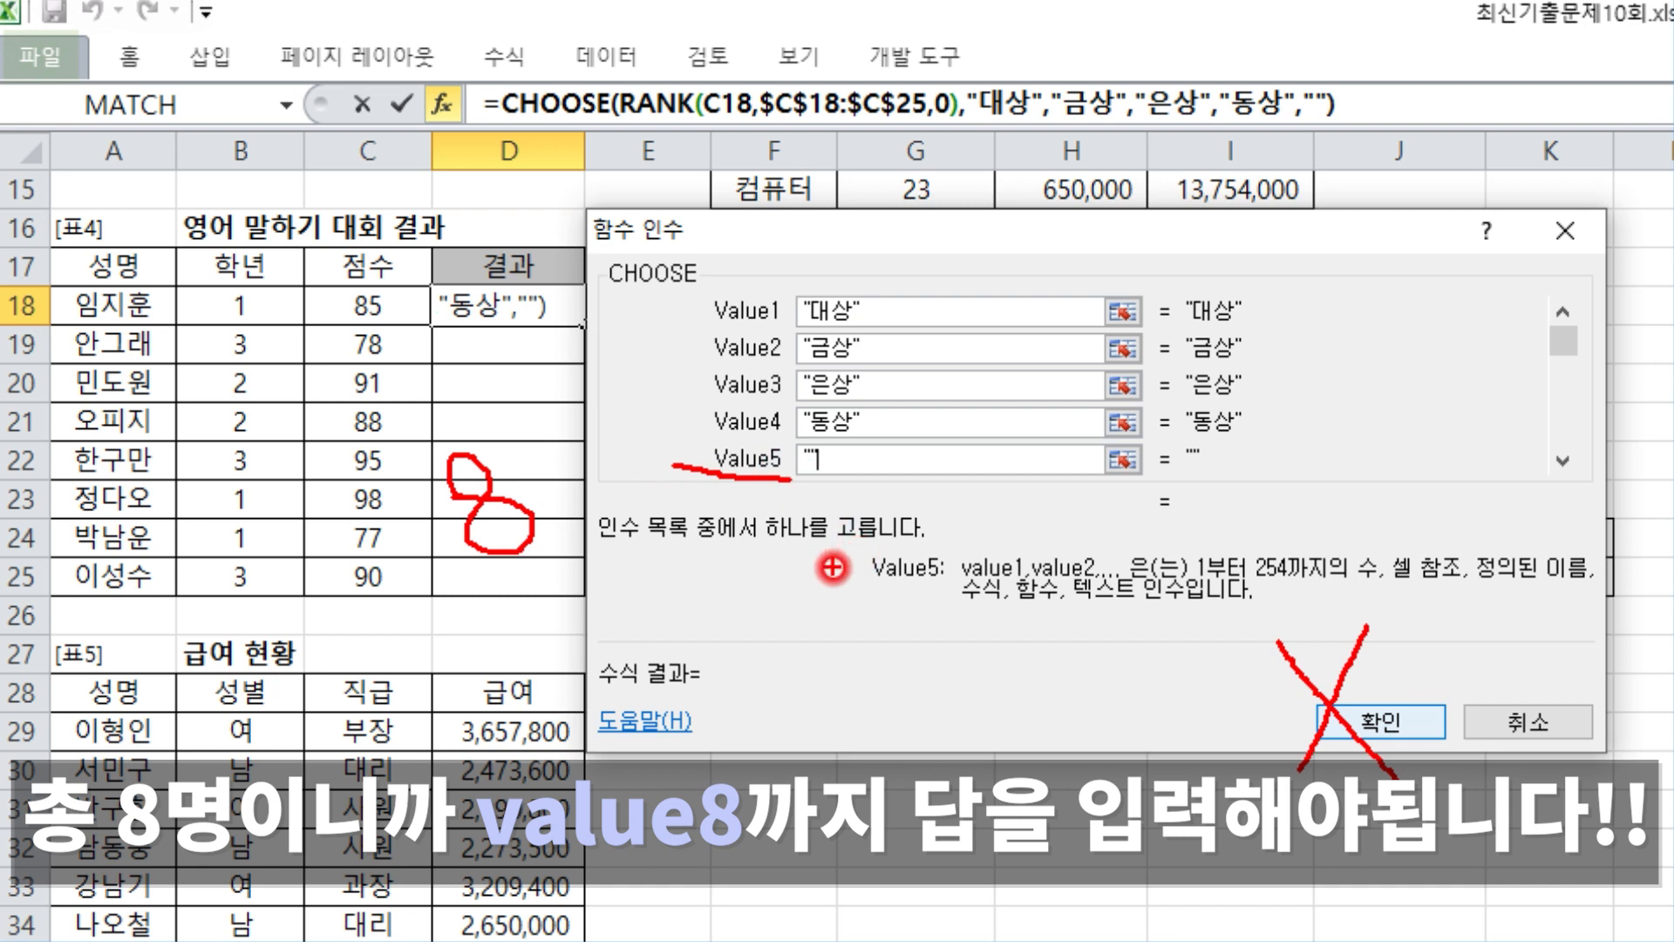
{"action": "key", "text": "Escape"}
- Set CHOOSE's Value6, Value7 and Value8 to empty strings "" and confirm the formula in D18
{"action": "left_click", "coordinate": [909, 463]}
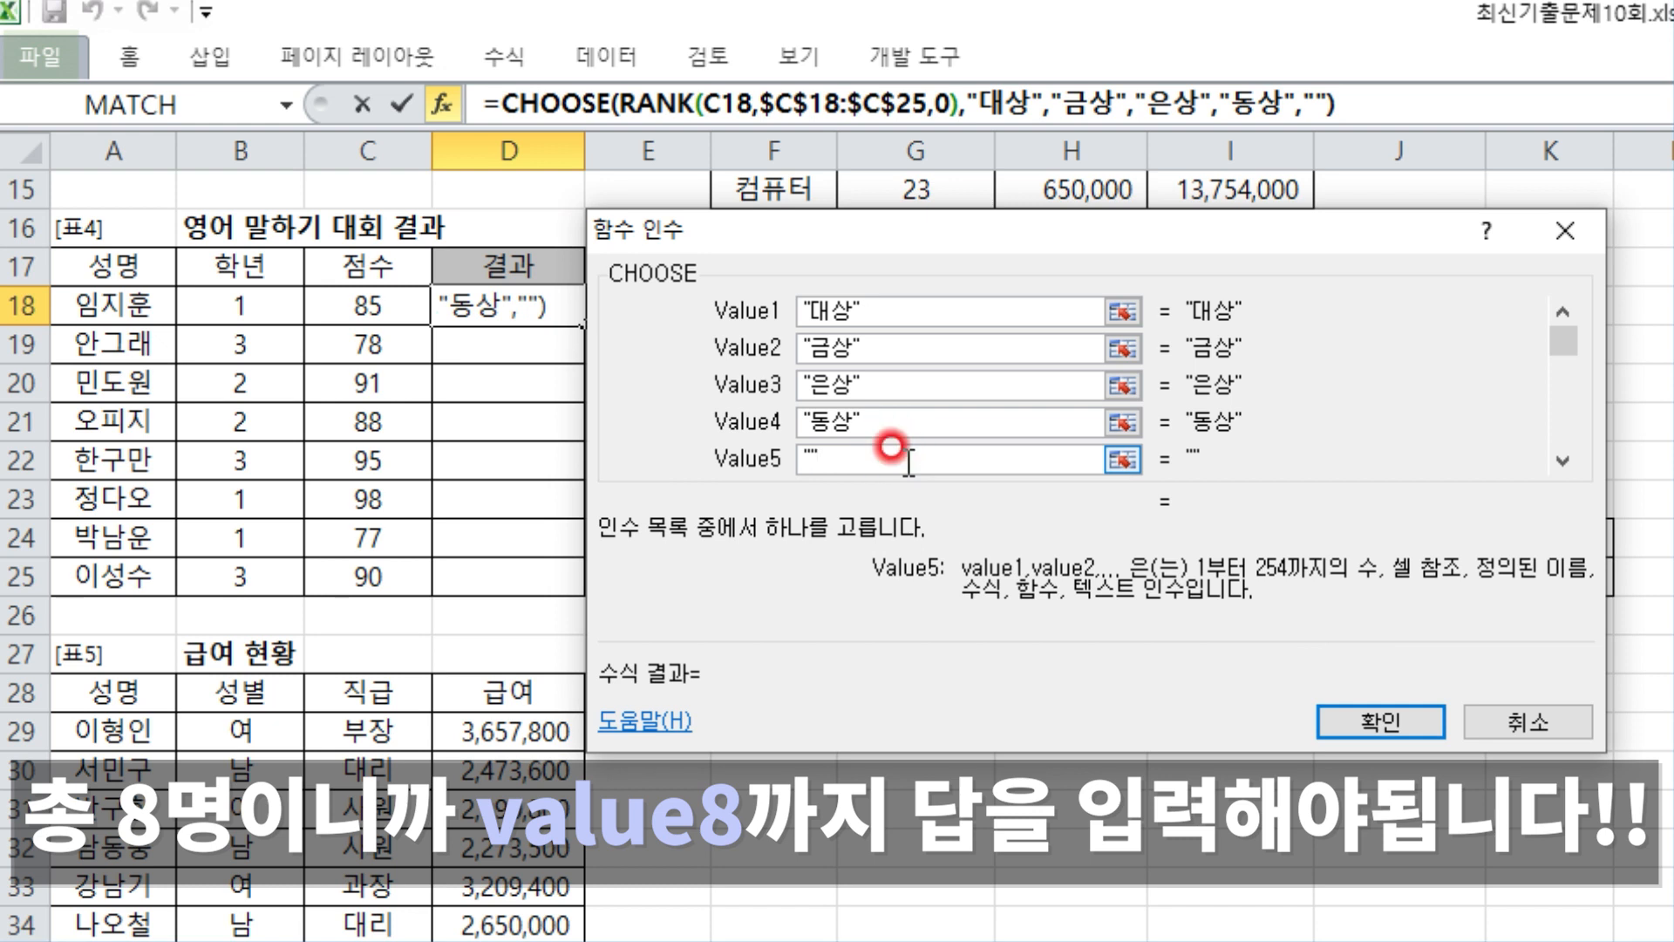
{"action": "key", "text": "Tab"}
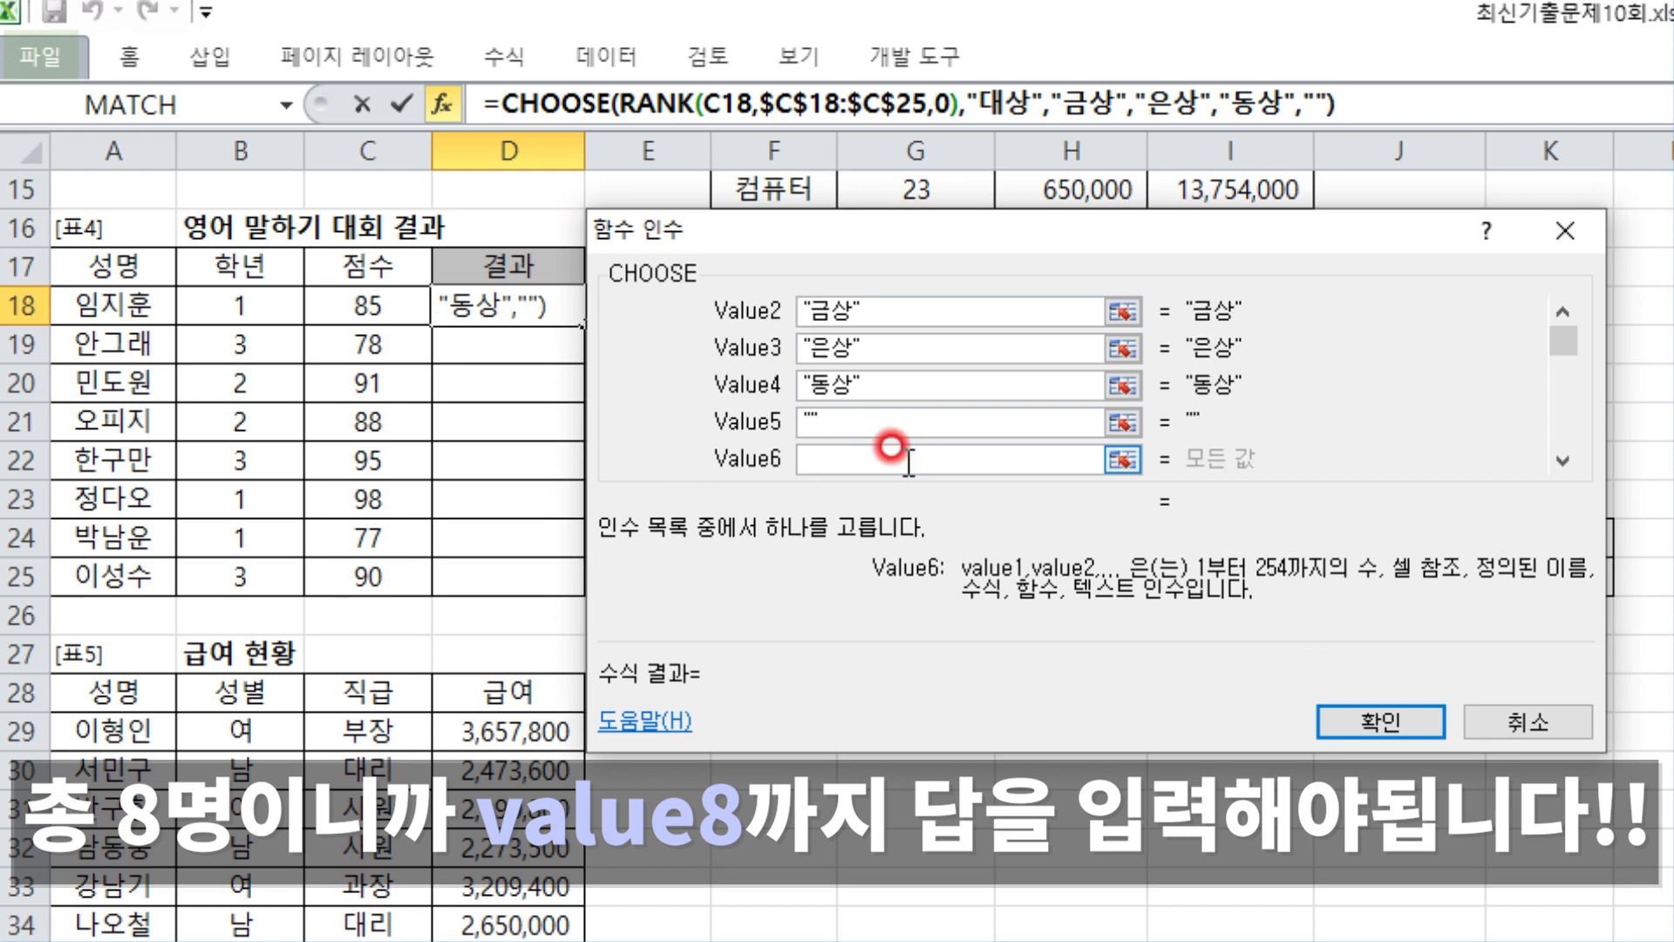
{"action": "type", "text": "\"\""}
{"action": "key", "text": "Tab"}
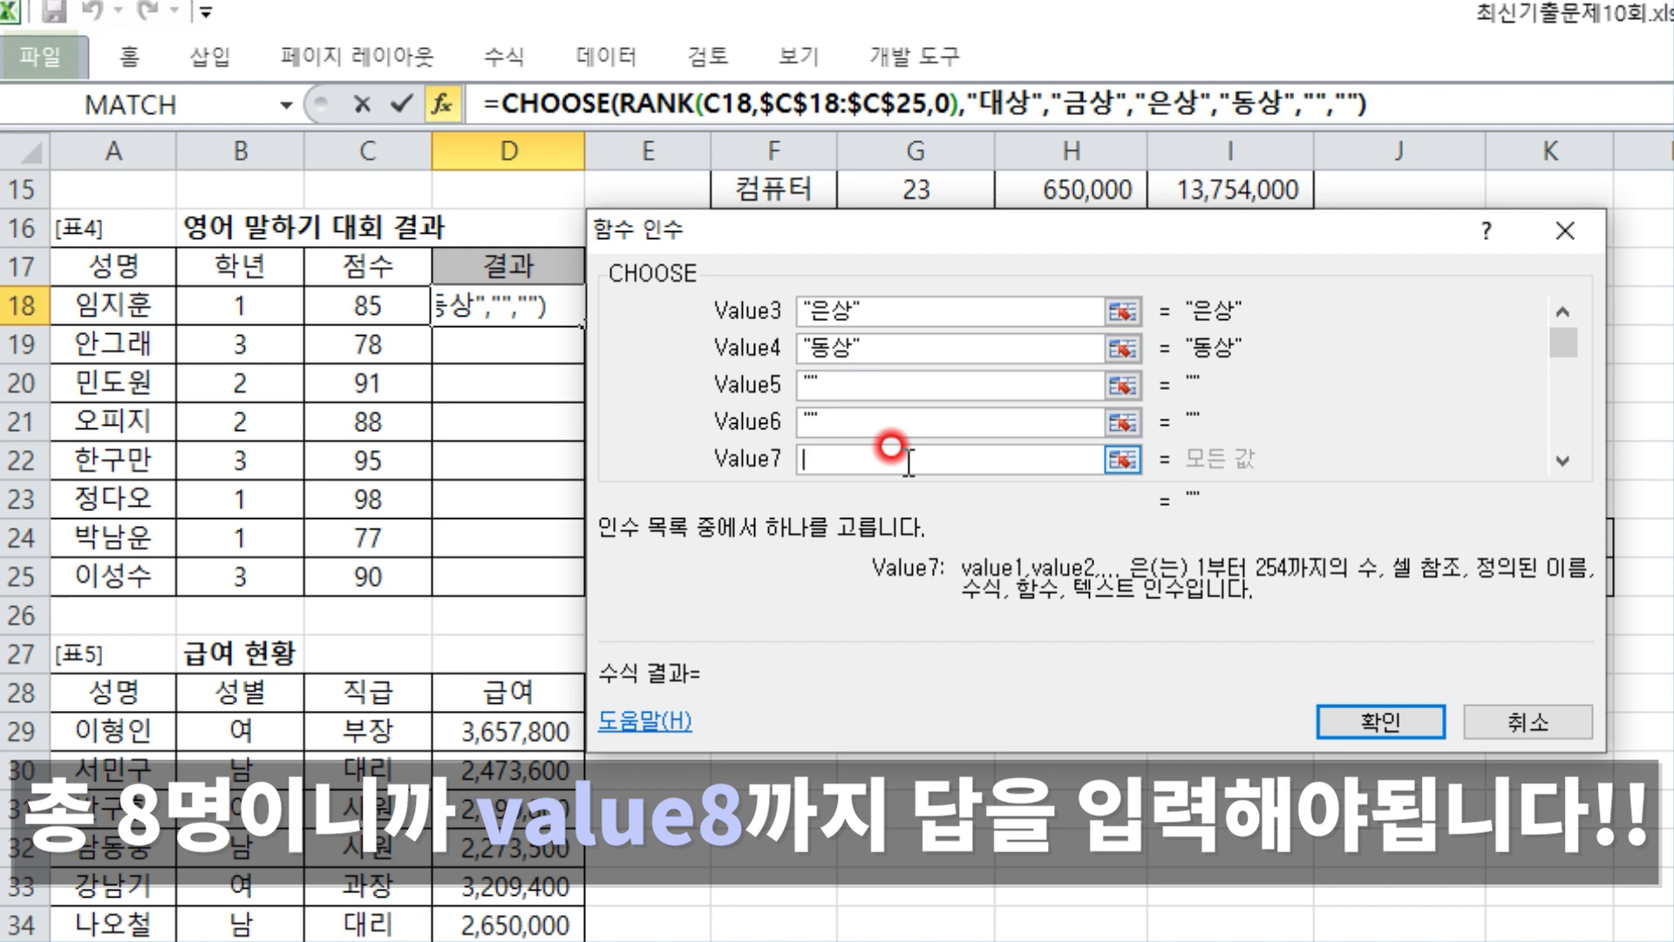
{"action": "type", "text": "\"\""}
{"action": "key", "text": "Tab"}
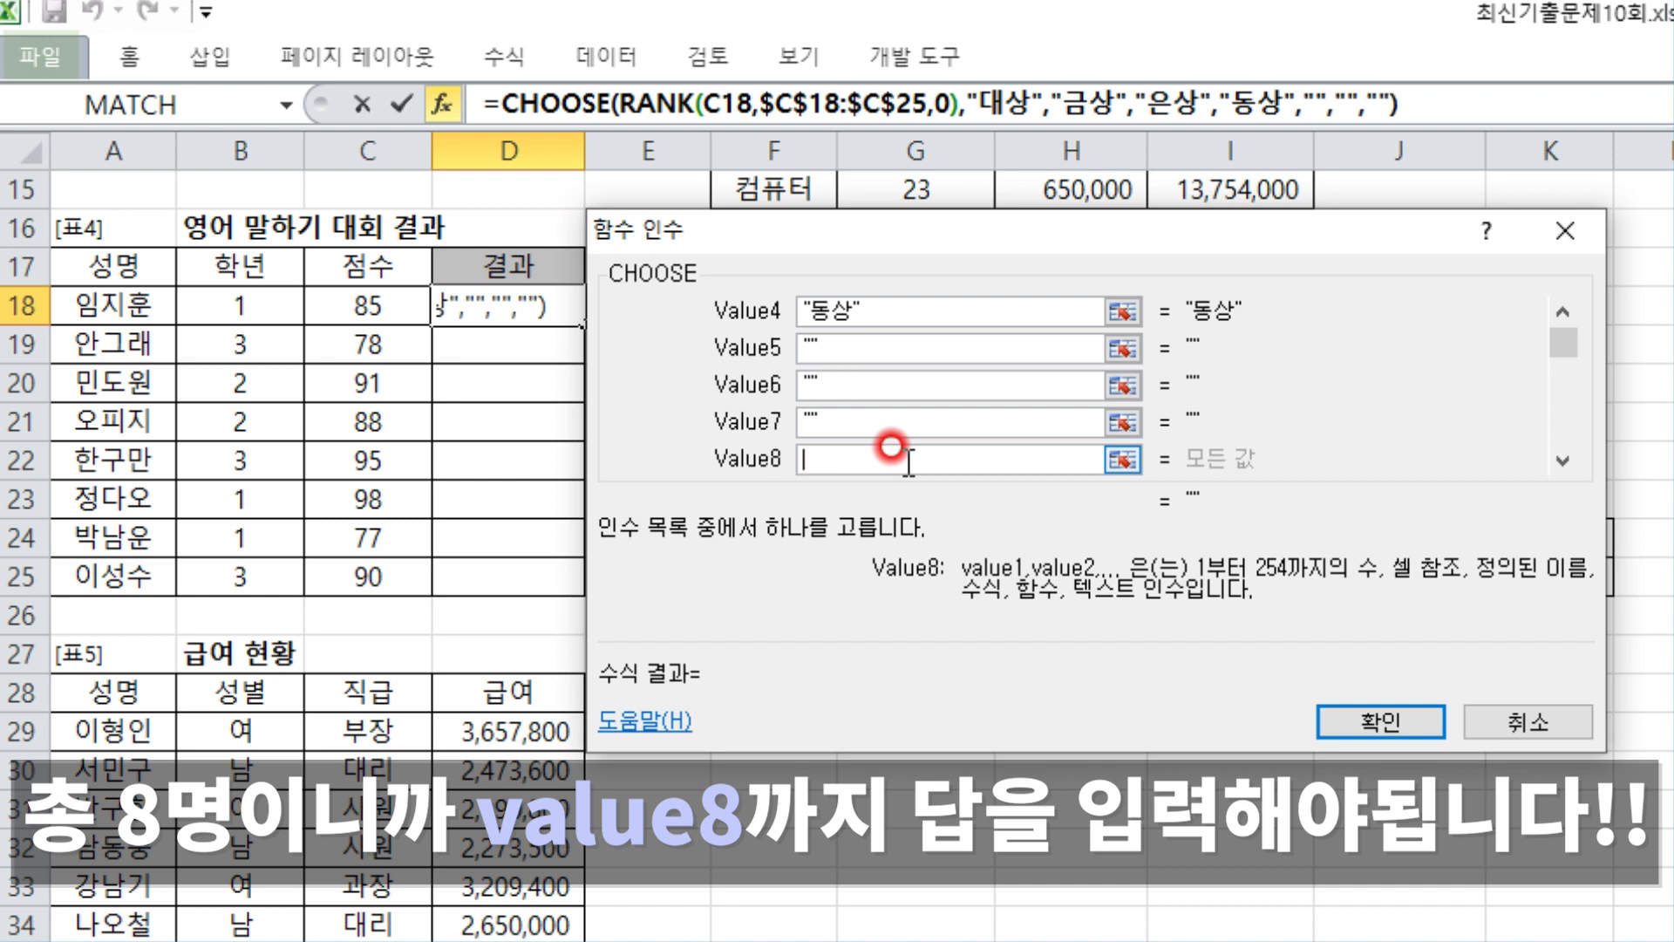
{"action": "type", "text": "\"\""}
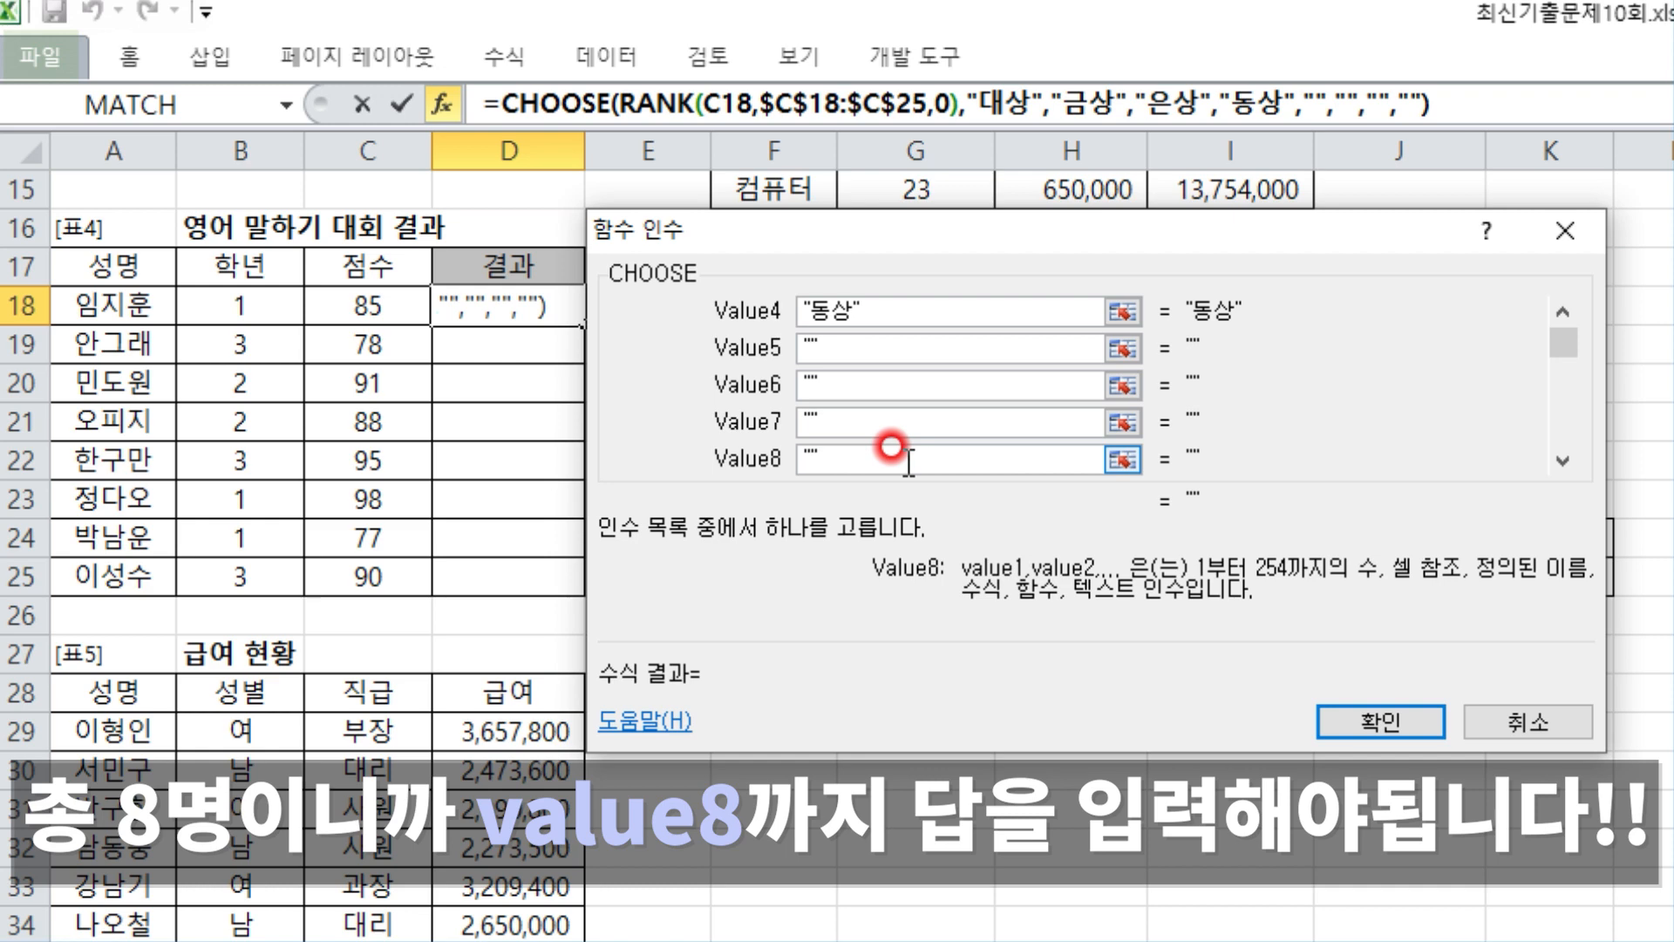
{"action": "left_click", "coordinate": [1424, 720]}
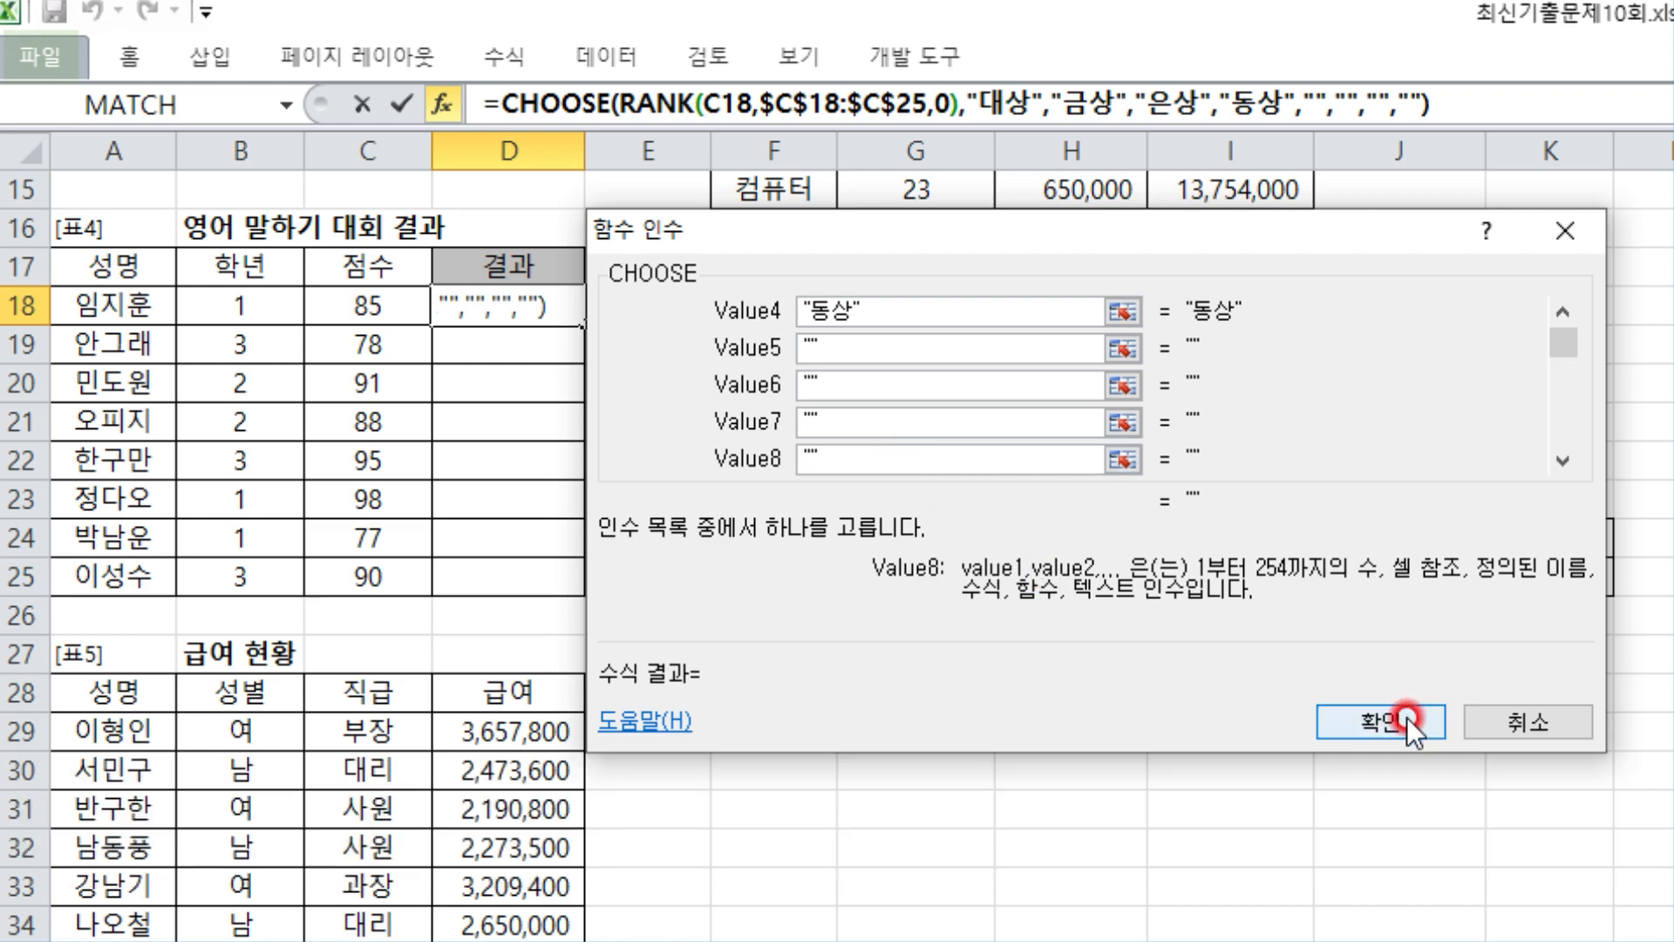
{"action": "left_click", "coordinate": [1406, 717]}
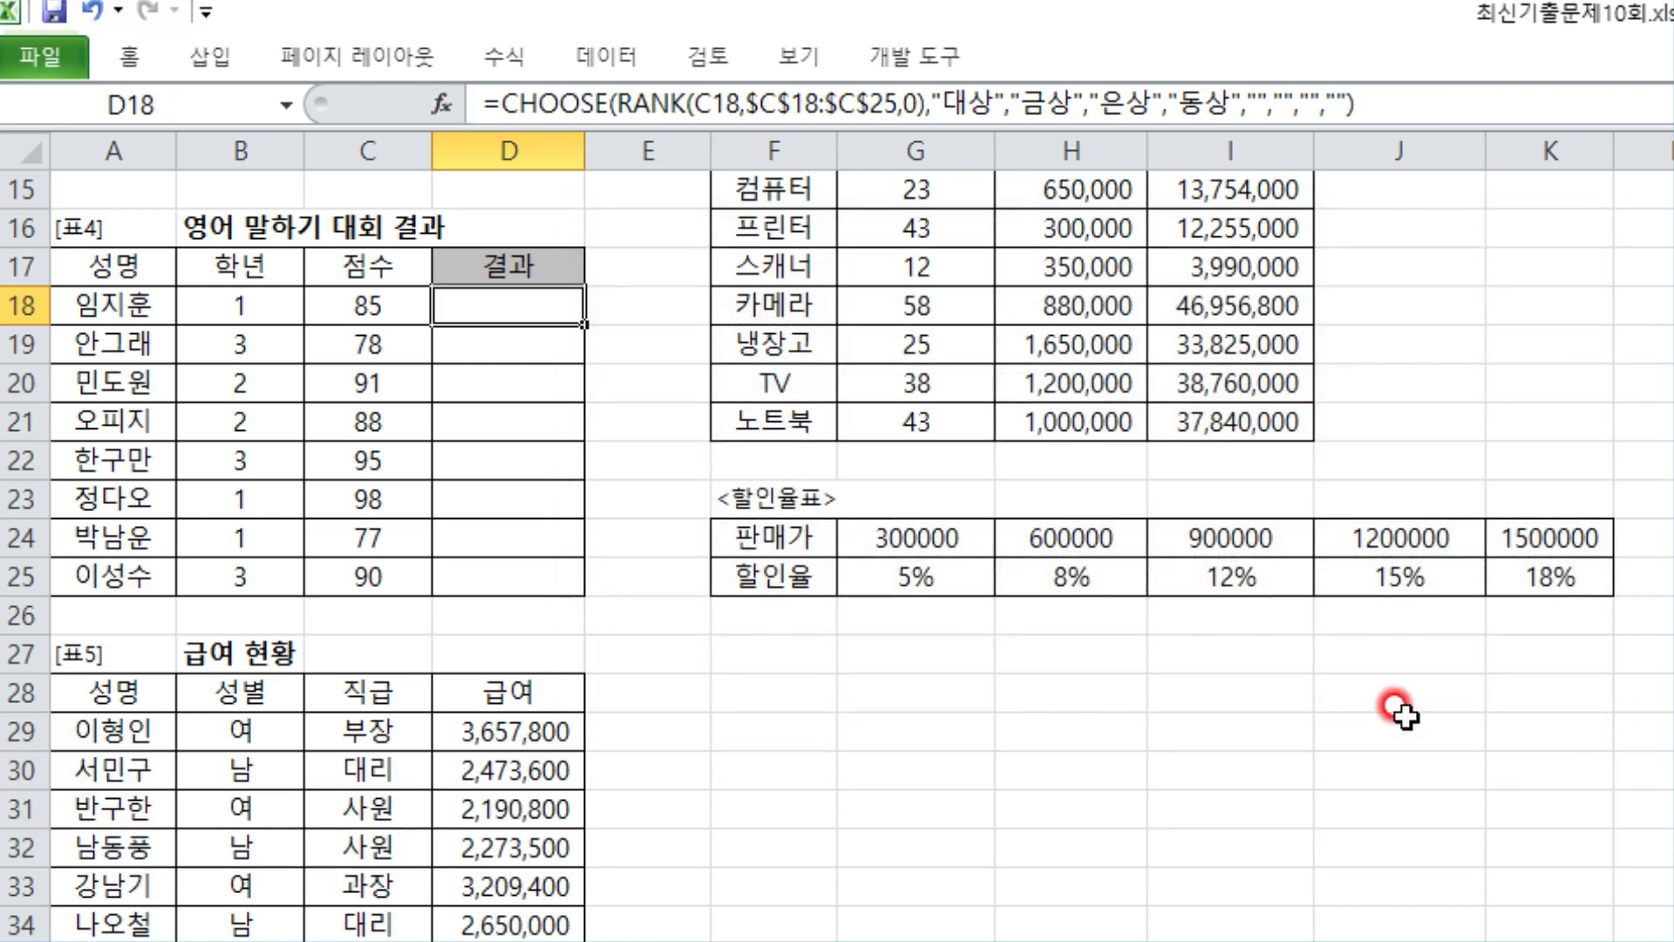
- Fill D18's CHOOSE formula down through D25 and check the copied formula in D19
{"action": "double_click", "coordinate": [584, 324]}
{"action": "left_click", "coordinate": [631, 354]}
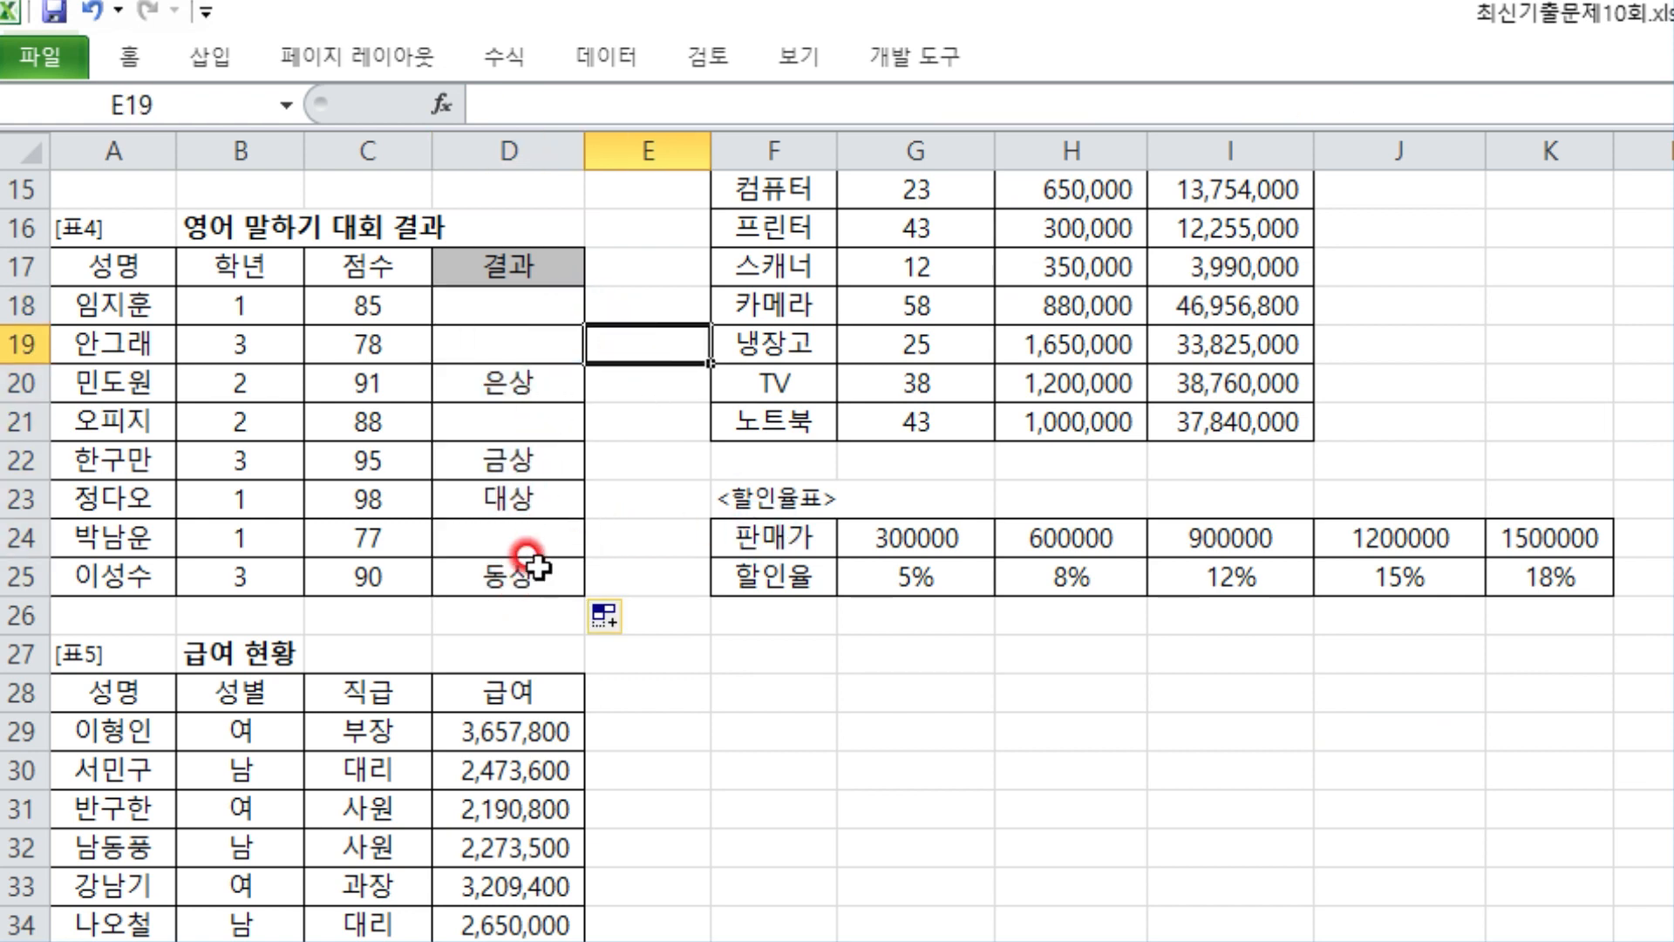
{"action": "left_click", "coordinate": [539, 536]}
{"action": "left_click", "coordinate": [554, 345]}
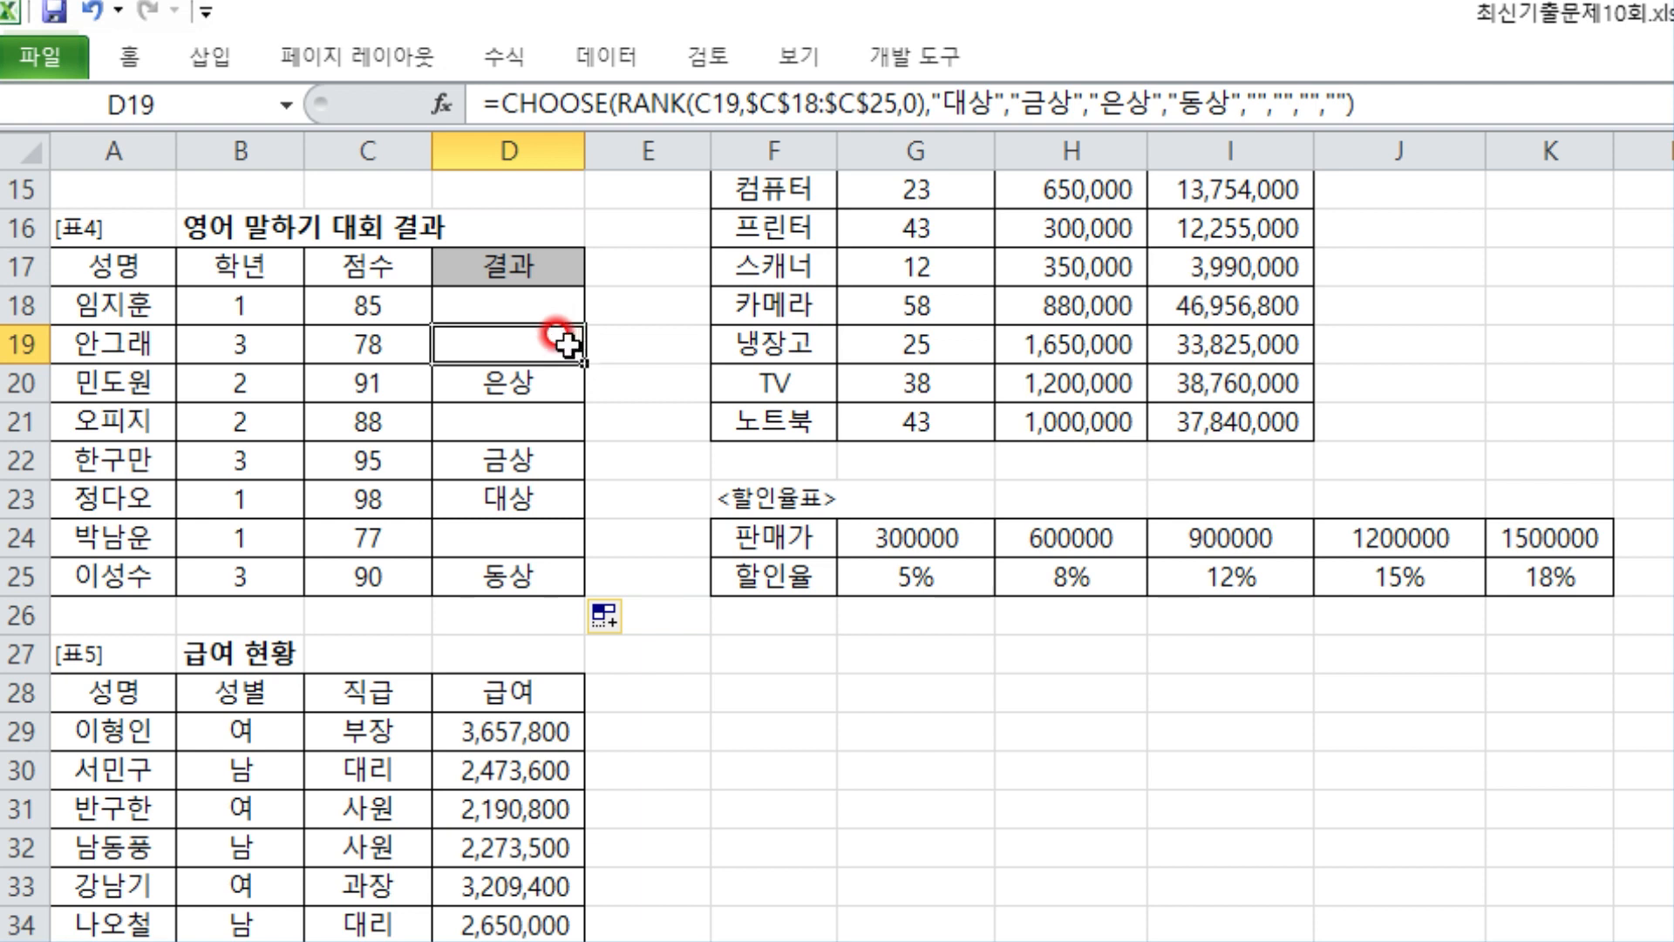
- Switch to the exam PDF in the browser and examine question 5's conditions for the average 과장 salary in F36
{"action": "key", "text": "alt+Tab"}
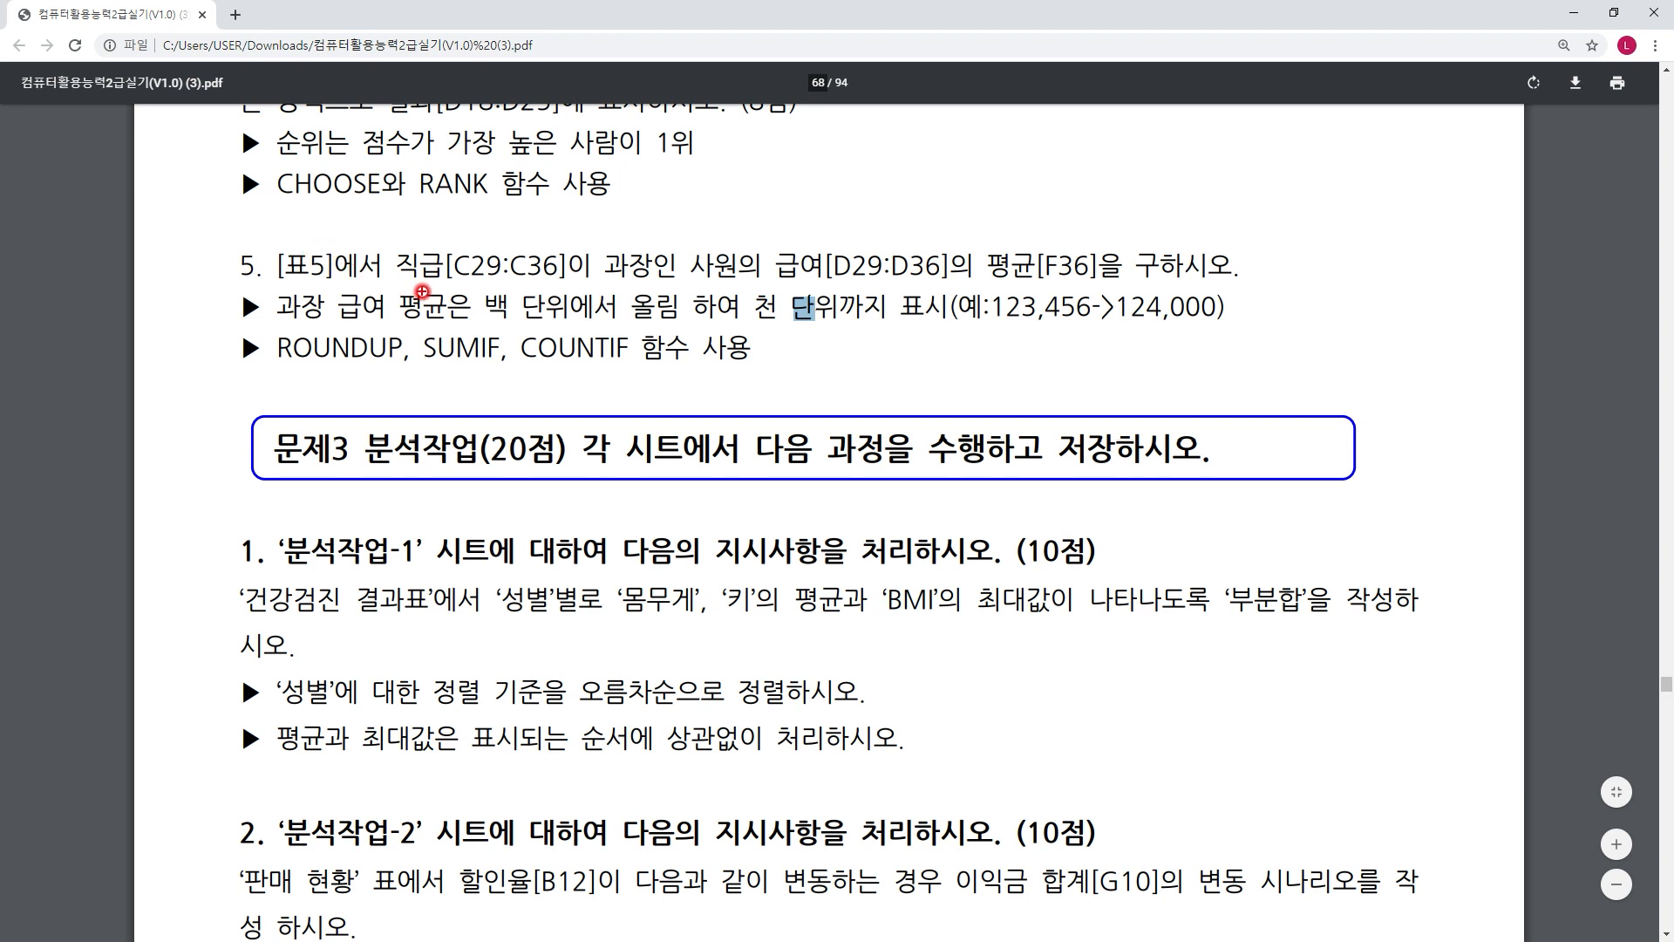
{"action": "mouse_move", "coordinate": [404, 293]}
{"action": "left_mouse_down"}
{"action": "mouse_move", "coordinate": [656, 279]}
{"action": "mouse_move", "coordinate": [1095, 293]}
{"action": "left_mouse_up"}
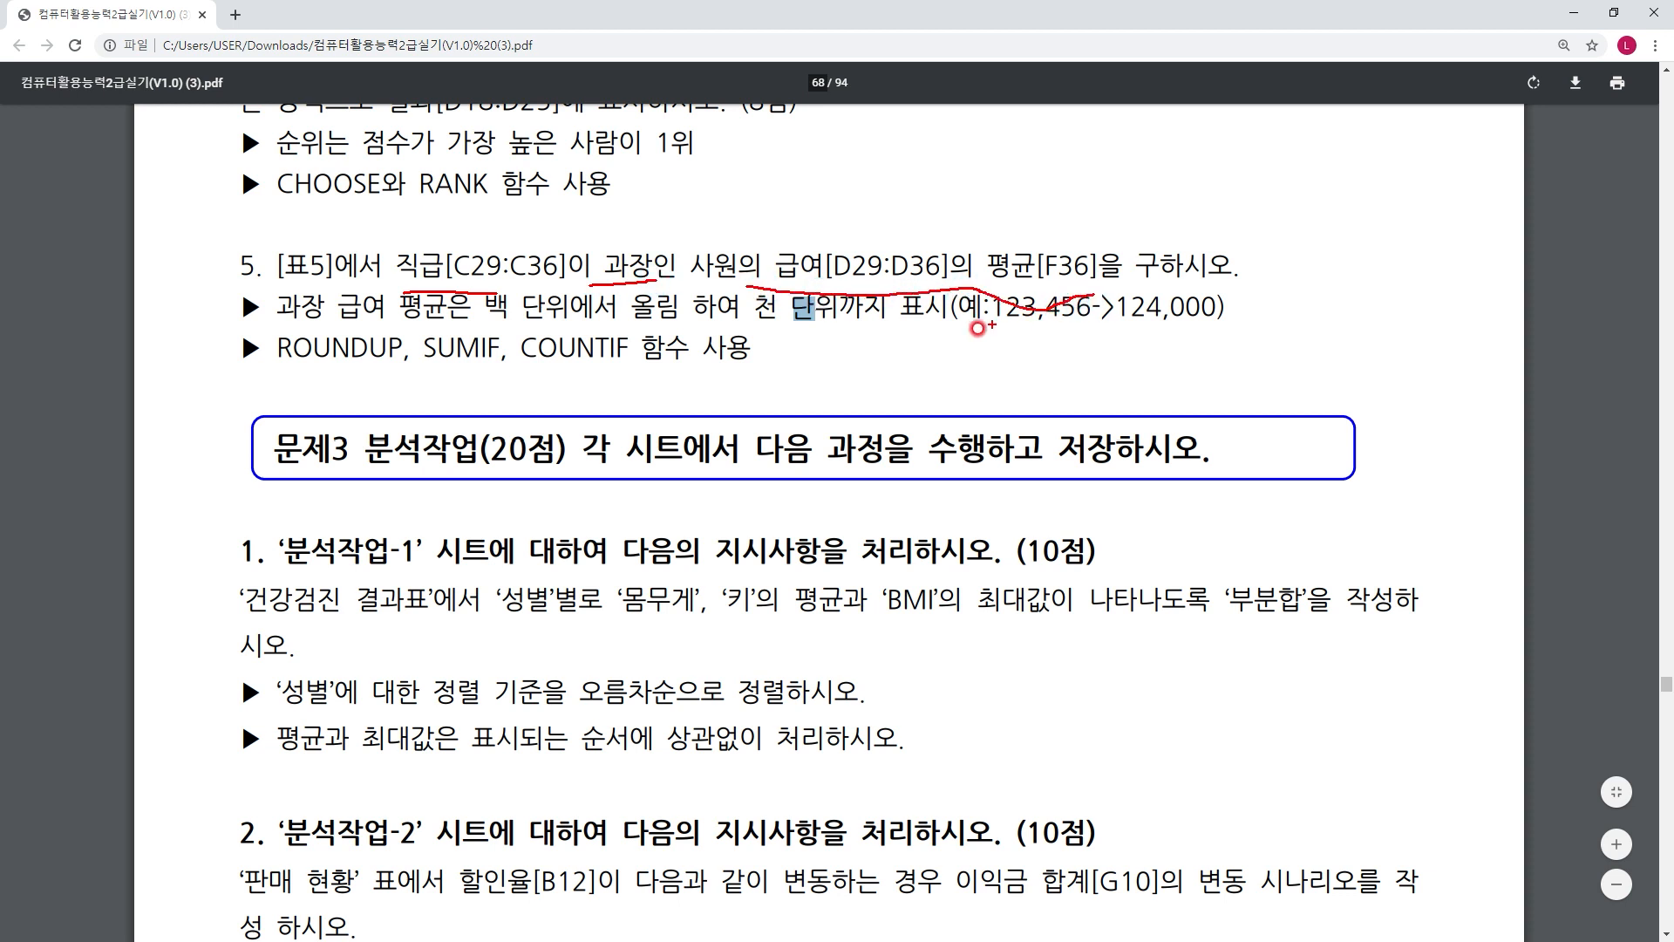
{"action": "mouse_move", "coordinate": [1038, 288]}
{"action": "left_mouse_down"}
{"action": "mouse_move", "coordinate": [972, 257]}
{"action": "mouse_move", "coordinate": [1046, 288]}
{"action": "left_mouse_up"}
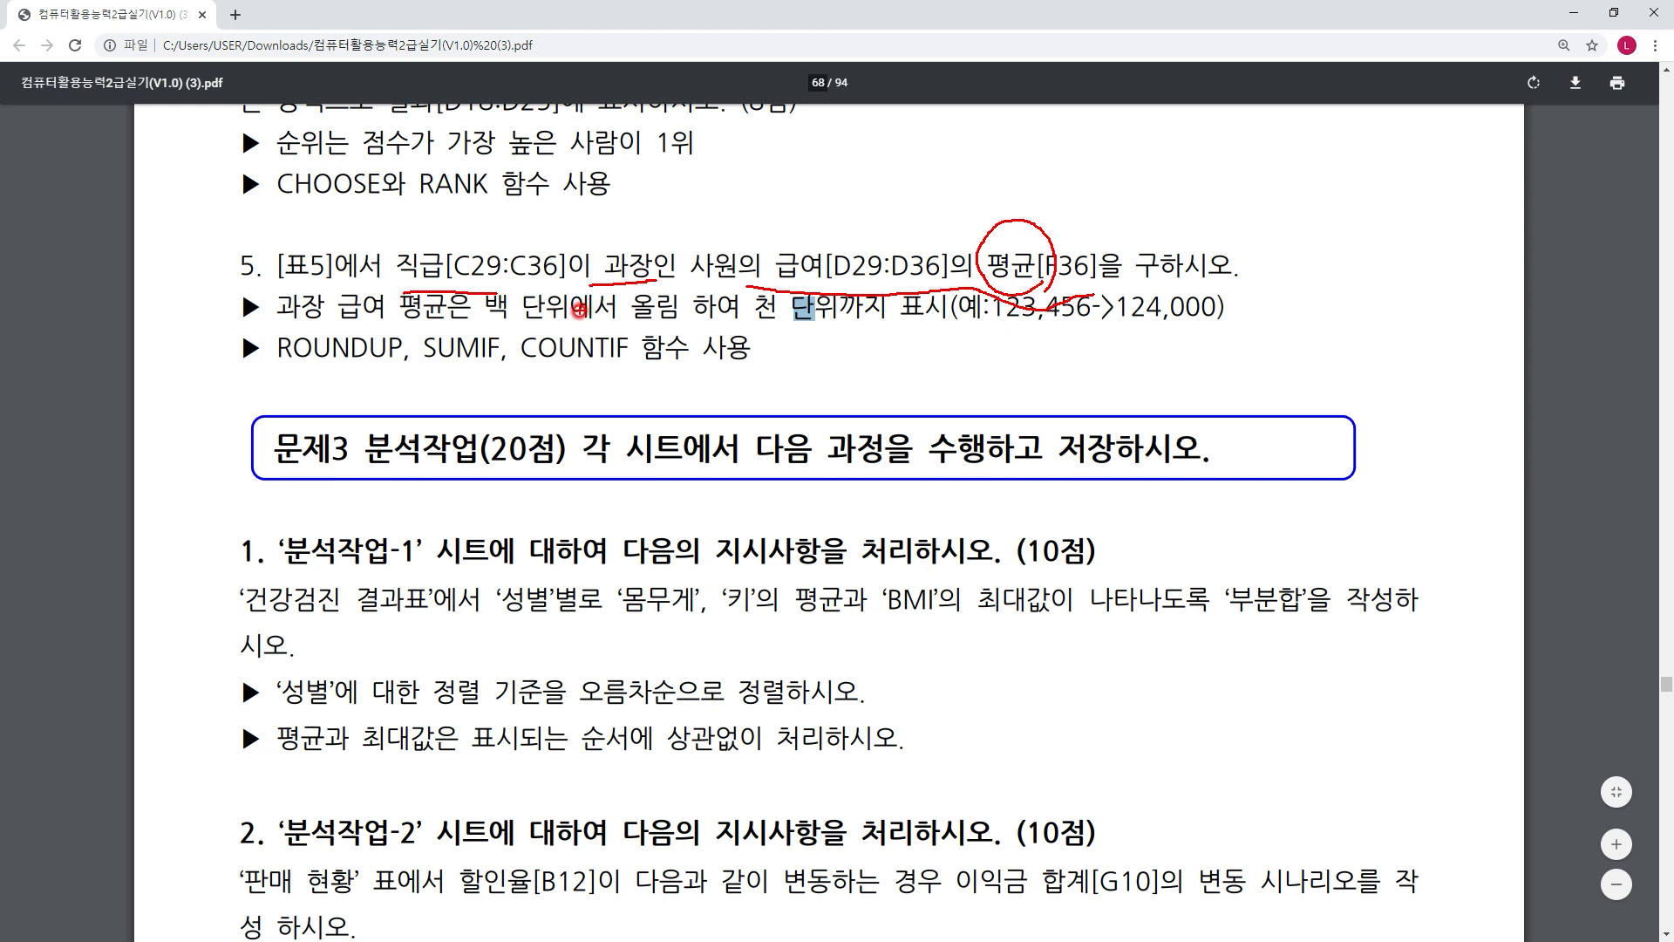
{"action": "mouse_move", "coordinate": [994, 202]}
{"action": "left_mouse_down"}
{"action": "mouse_move", "coordinate": [1029, 229]}
{"action": "mouse_move", "coordinate": [1058, 198]}
{"action": "left_mouse_up"}
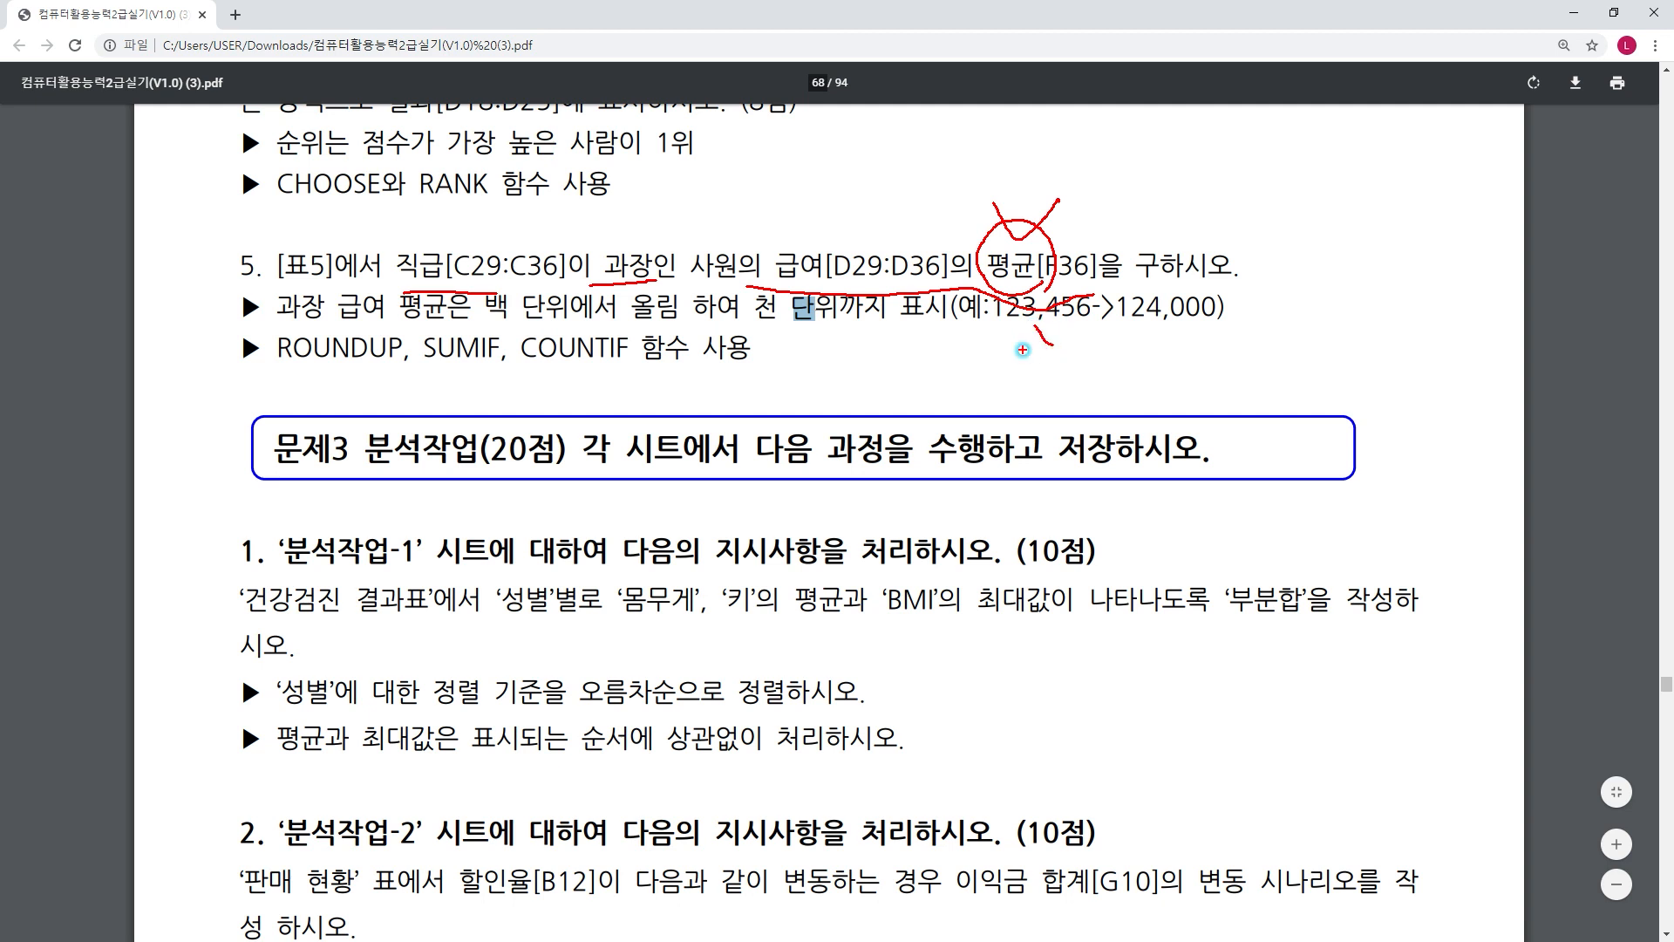
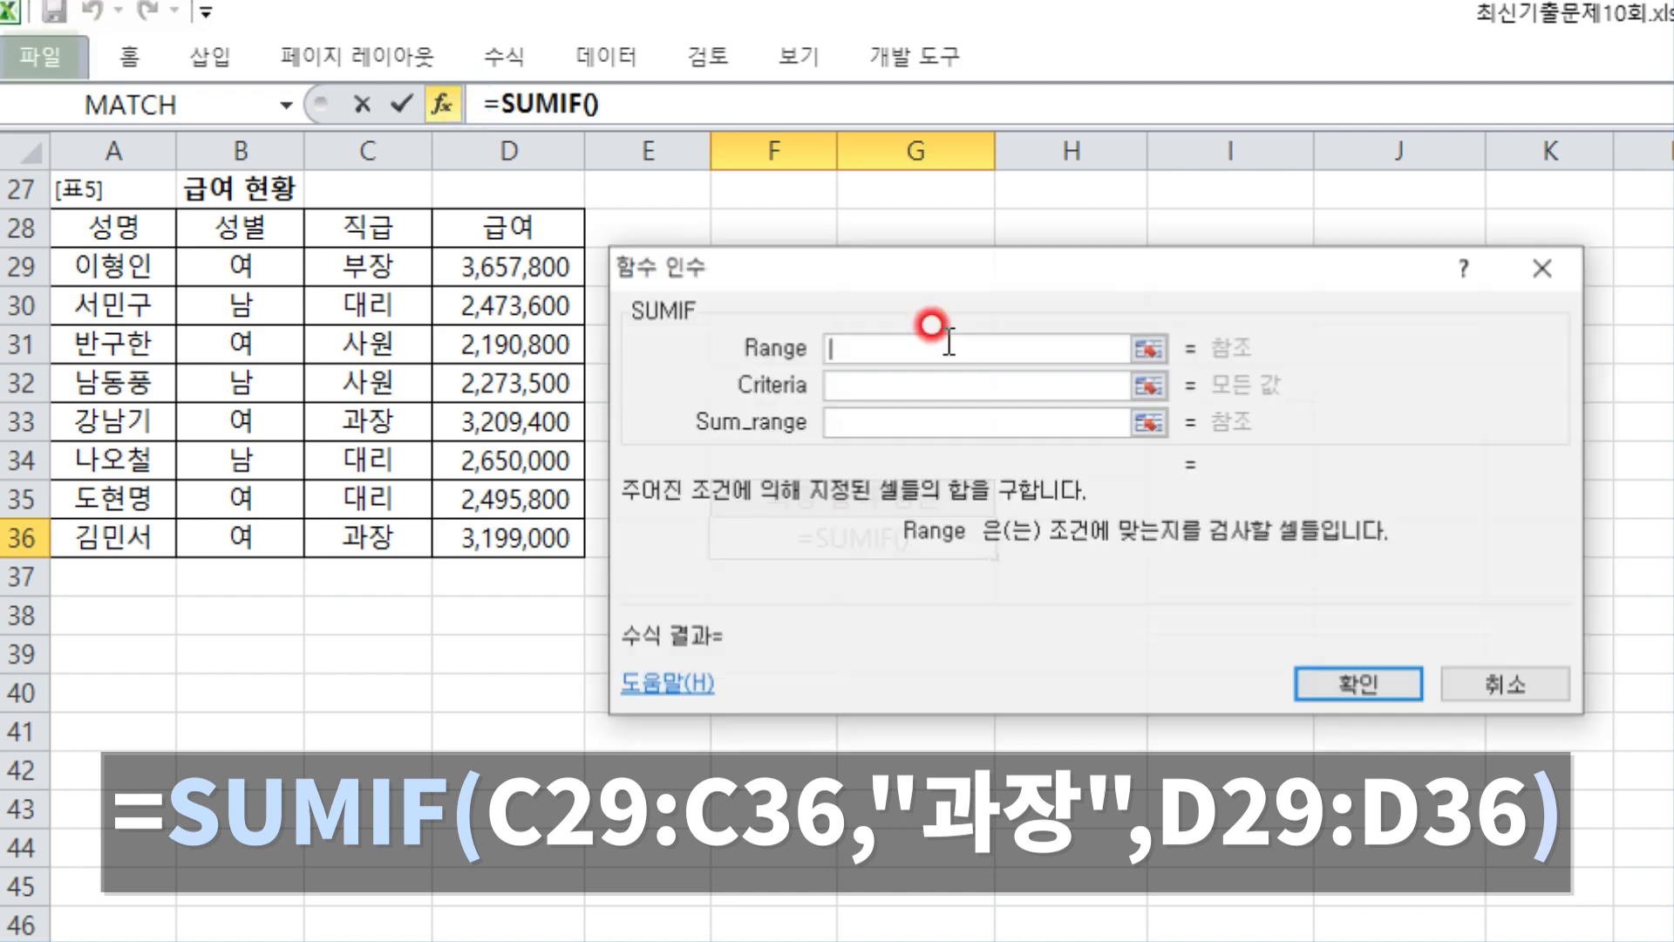
- Set SUMIF's Range to C29:C36, Criteria to "과장" and Sum_range to D29:D36, and confirm the formula in F36
{"action": "left_click_drag", "start_coordinate": [373, 262], "coordinate": [359, 538]}
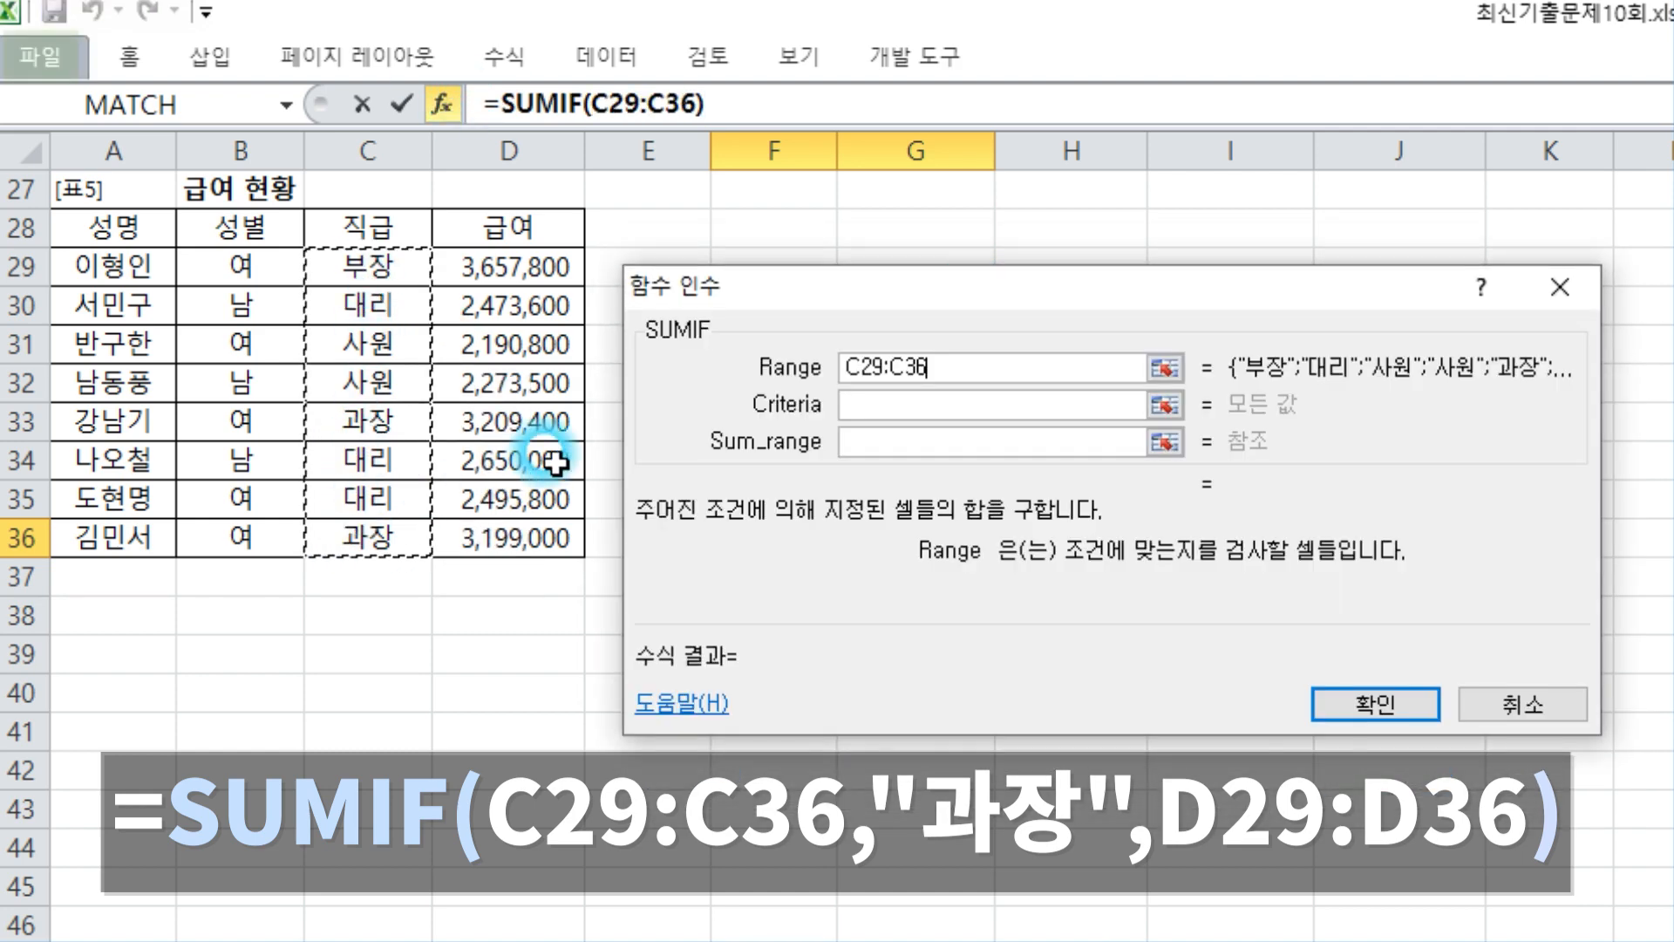
{"action": "left_click", "coordinate": [872, 399]}
{"action": "type", "text": "고"}
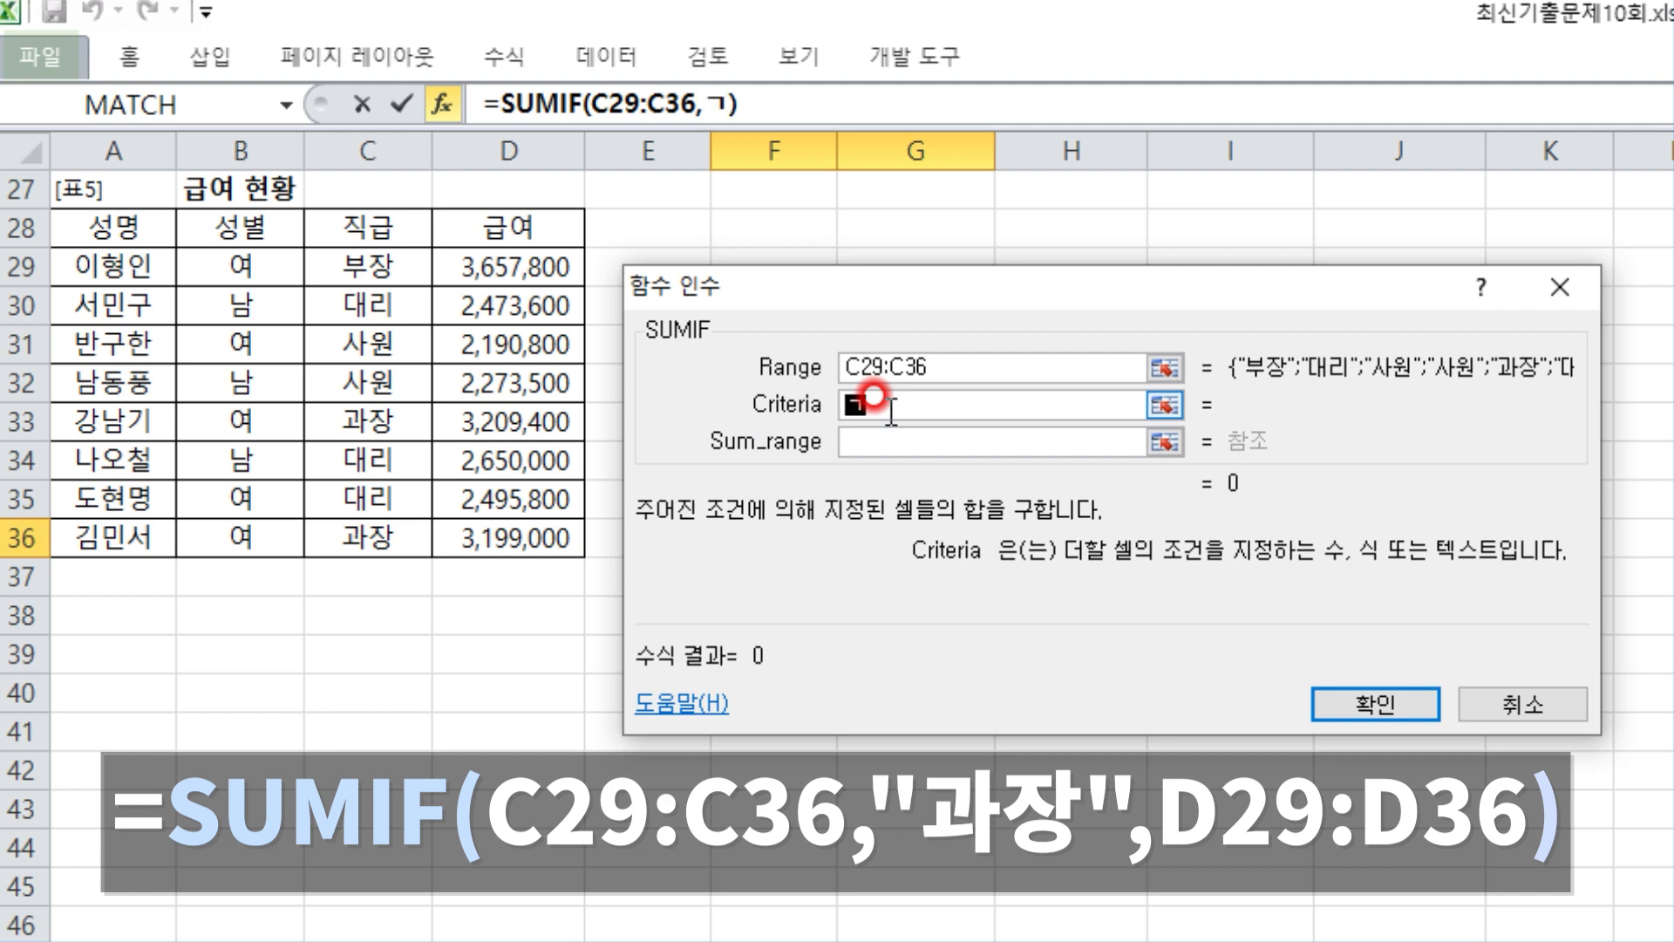
{"action": "type", "text": "장"}
{"action": "key", "text": "Tab"}
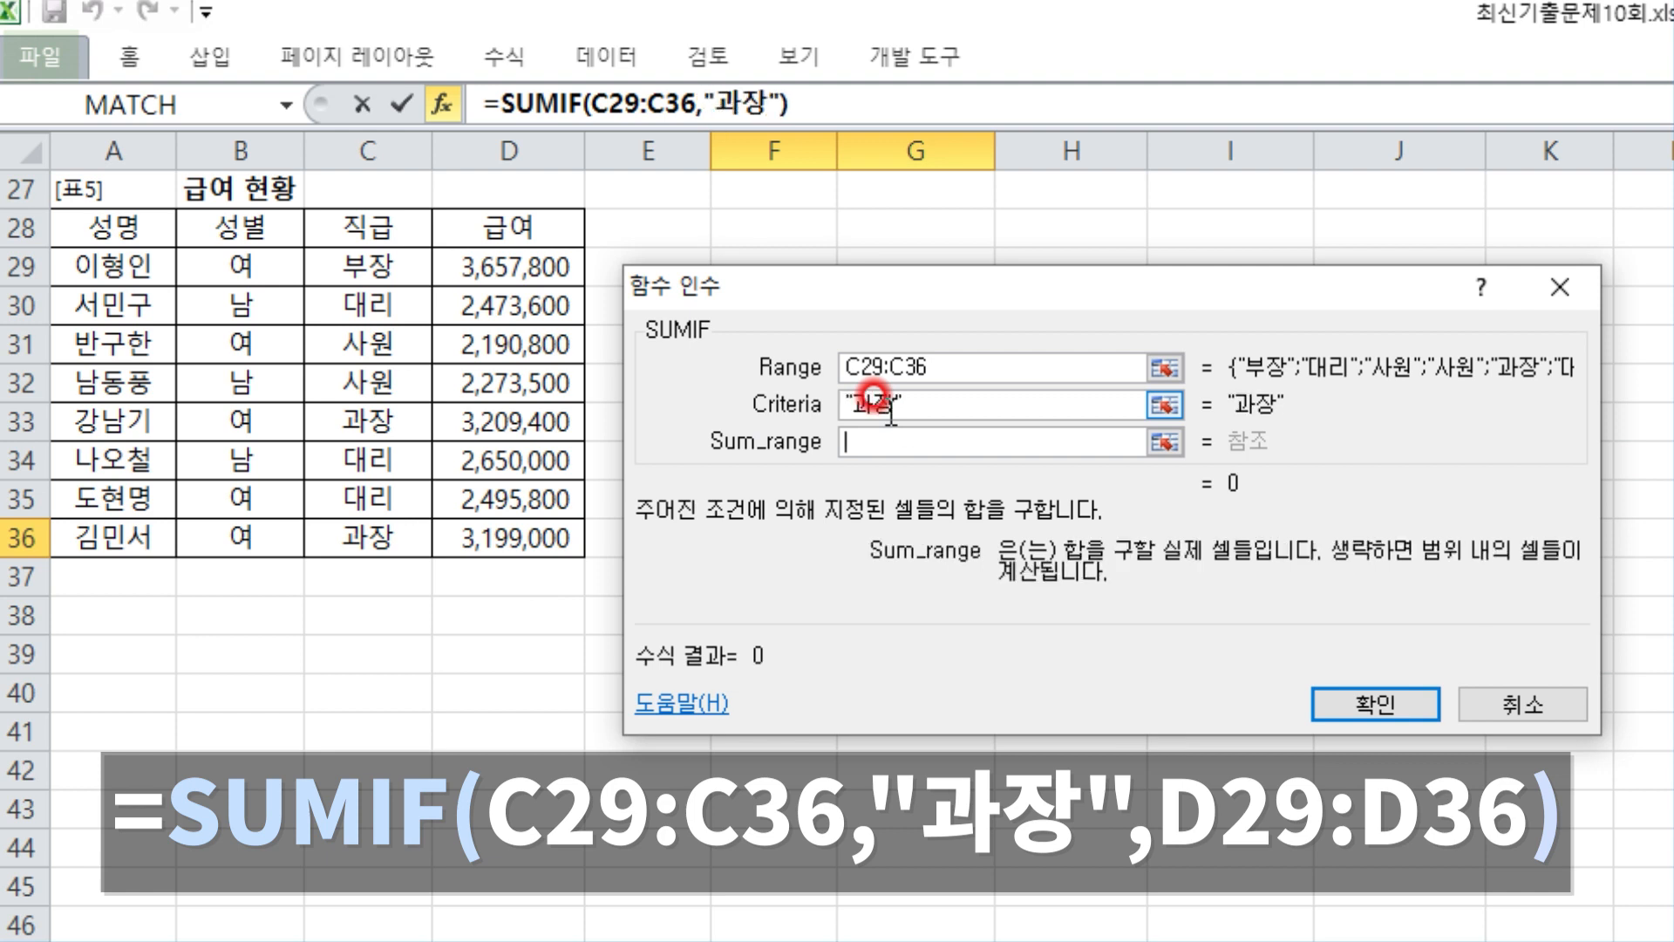
{"action": "left_click_drag", "start_coordinate": [510, 264], "coordinate": [510, 533]}
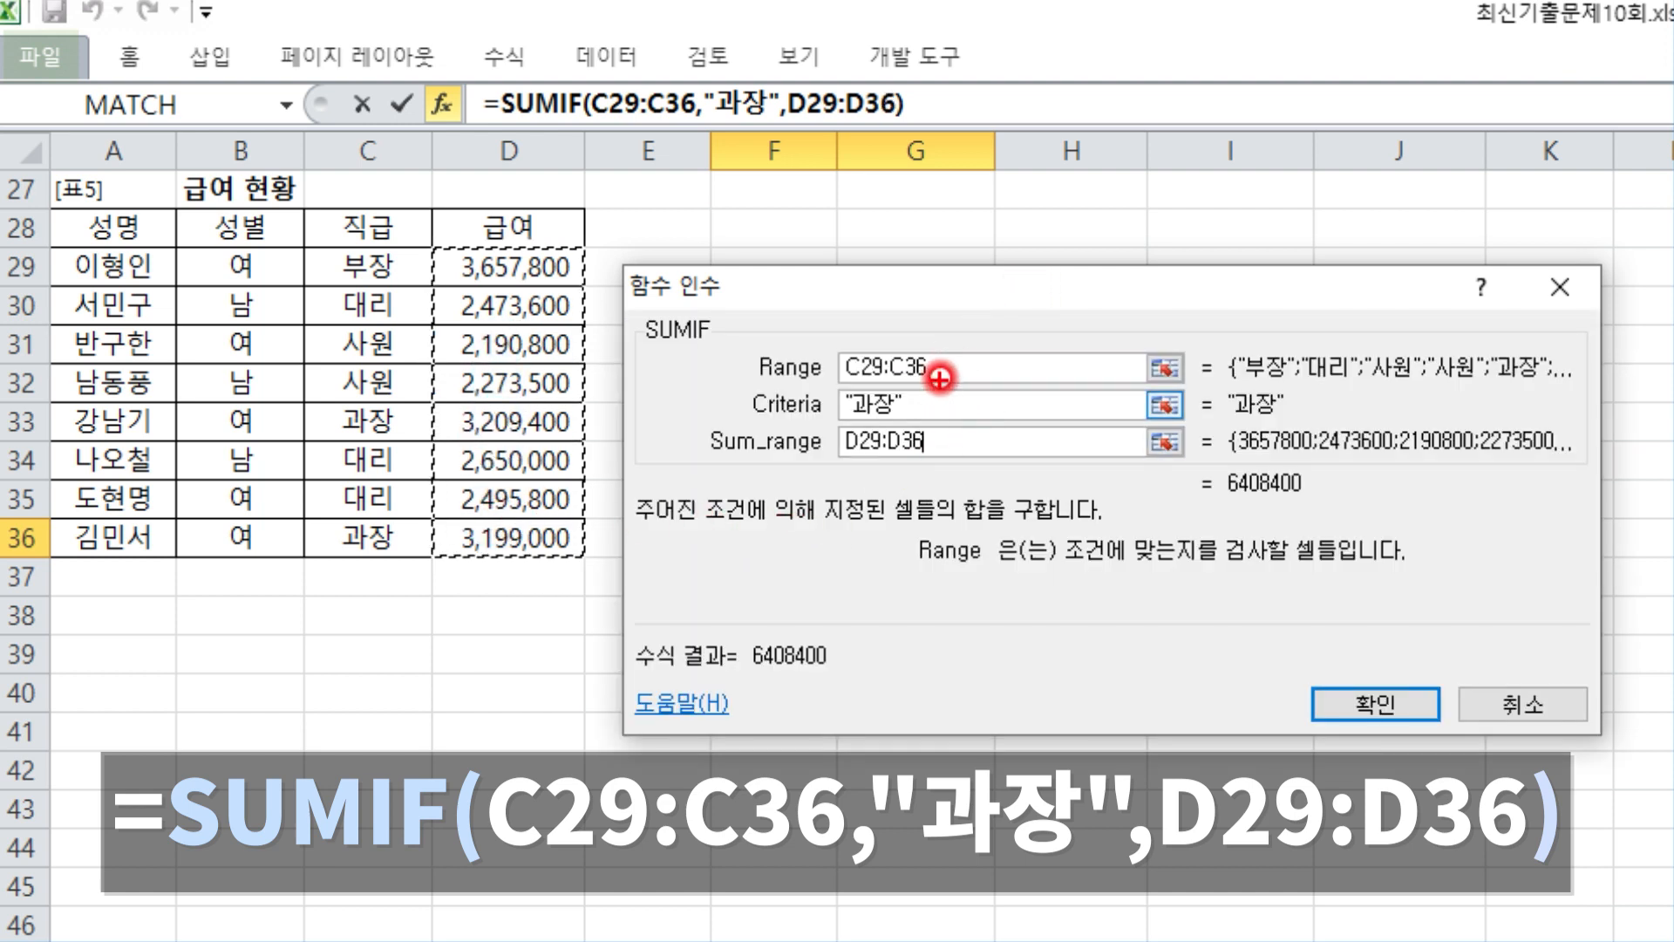
{"action": "mouse_move", "coordinate": [978, 345]}
{"action": "left_mouse_down"}
{"action": "mouse_move", "coordinate": [942, 377]}
{"action": "mouse_move", "coordinate": [983, 406]}
{"action": "mouse_move", "coordinate": [1014, 487]}
{"action": "left_mouse_up"}
{"action": "mouse_move", "coordinate": [1347, 711]}
{"action": "left_mouse_down"}
{"action": "mouse_move", "coordinate": [1286, 664]}
{"action": "mouse_move", "coordinate": [1352, 750]}
{"action": "left_mouse_up"}
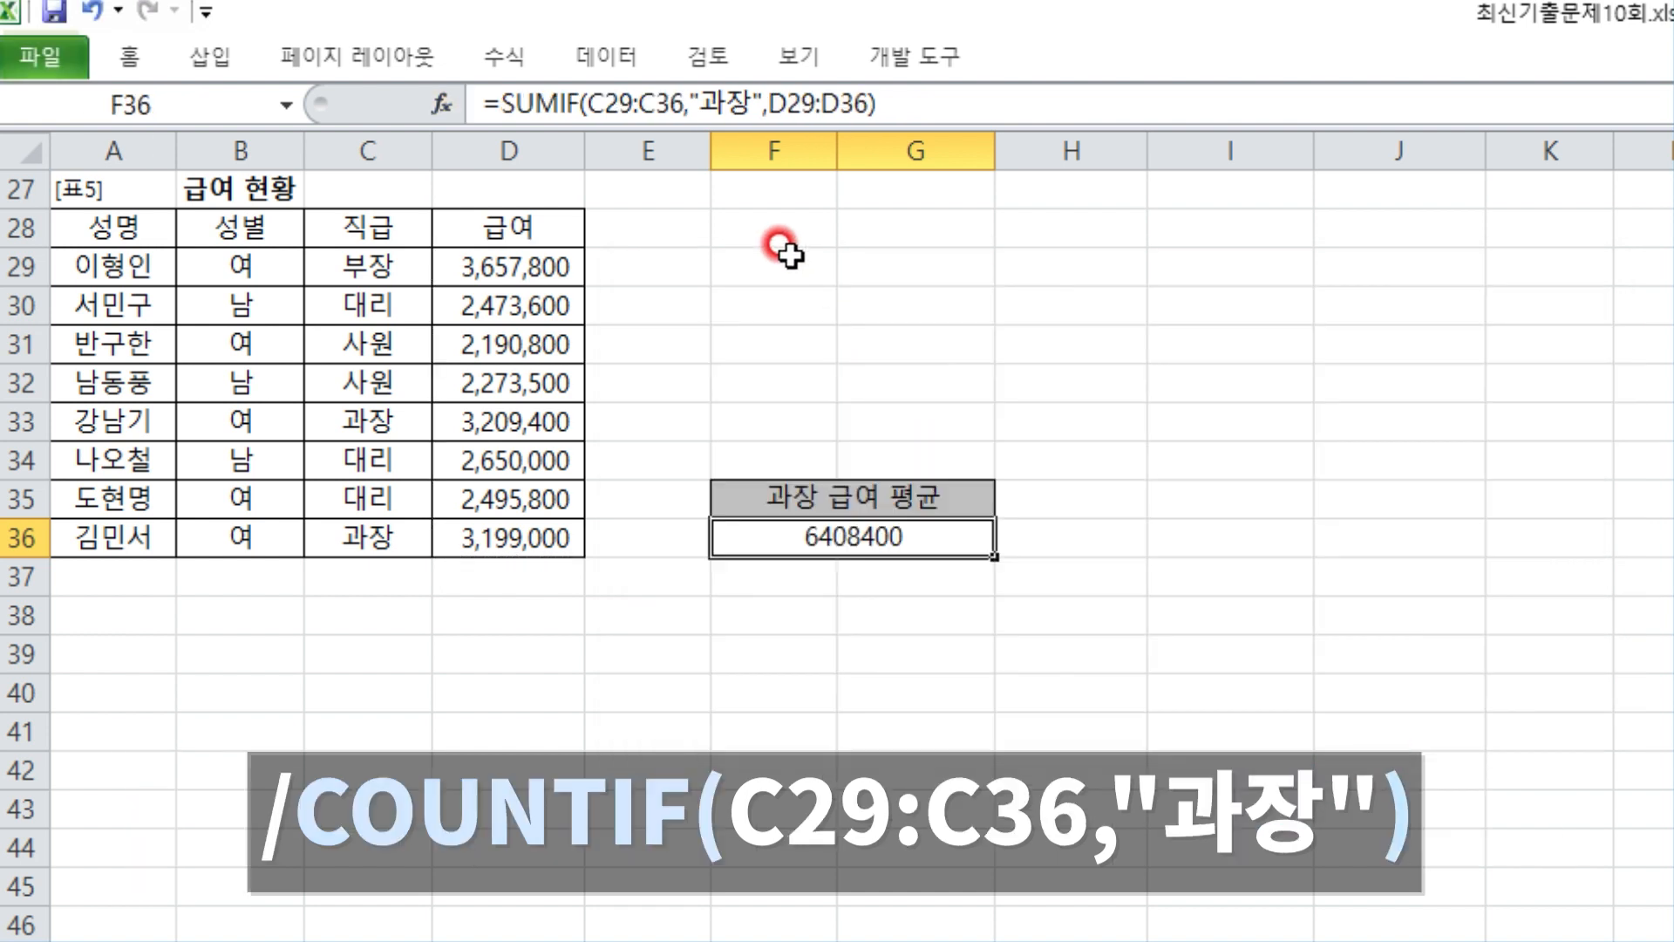
- Append a division sign and a COUNTIF function to the end of F36's SUMIF formula
{"action": "left_click", "coordinate": [933, 102]}
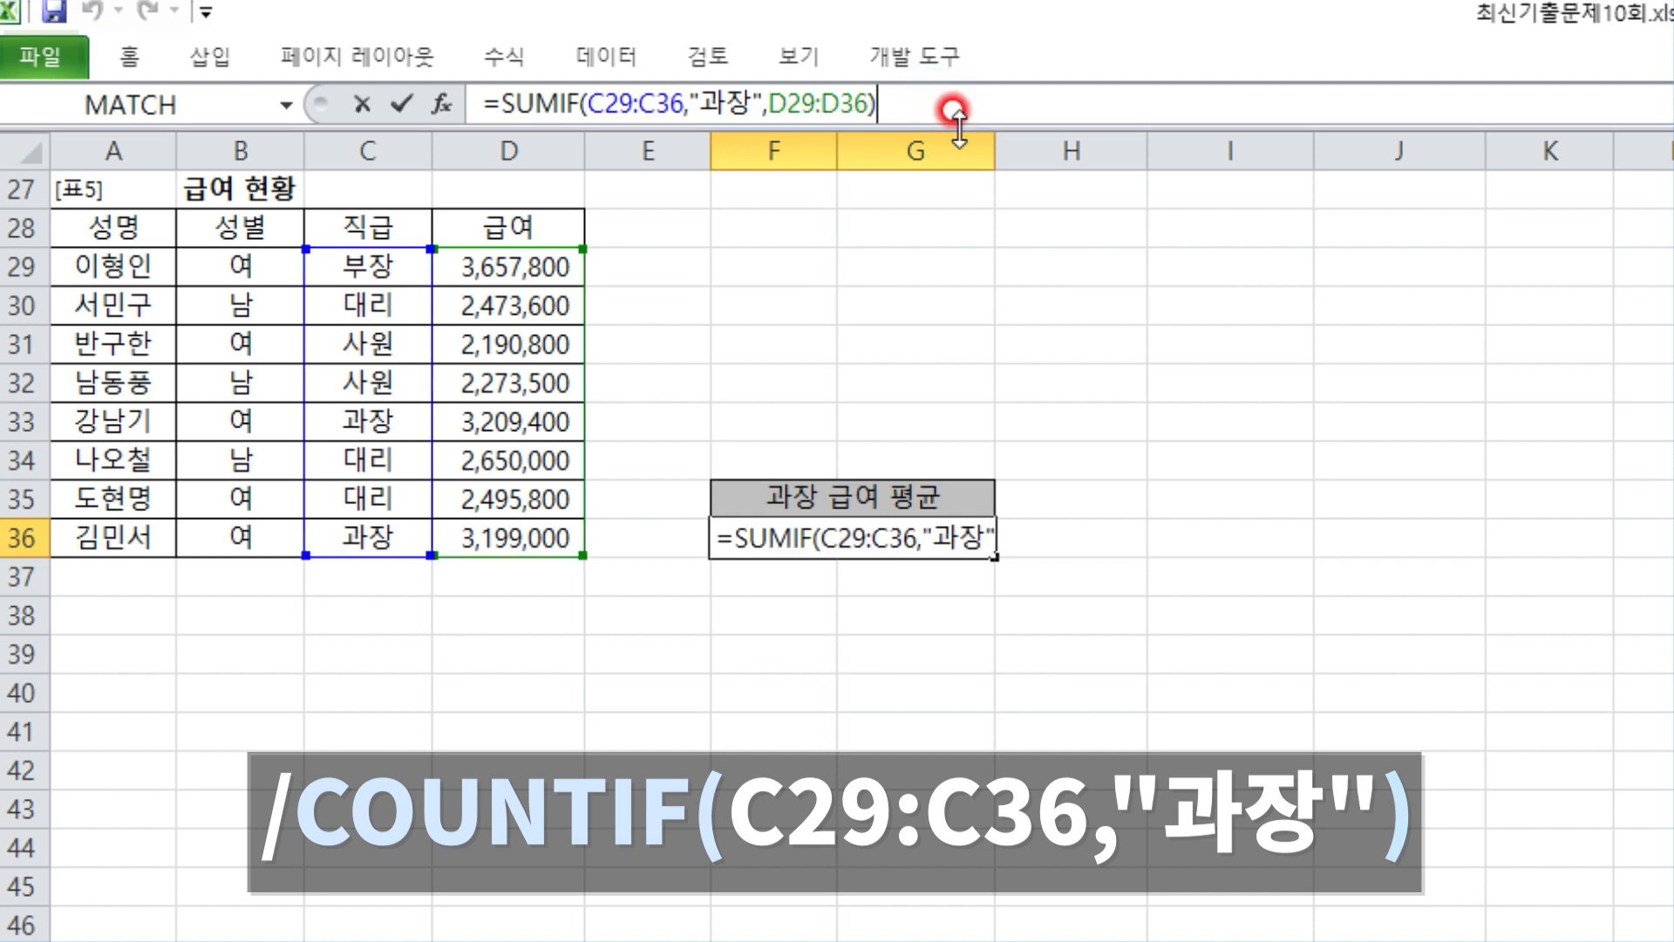
{"action": "left_click_drag", "start_coordinate": [889, 79], "coordinate": [957, 62]}
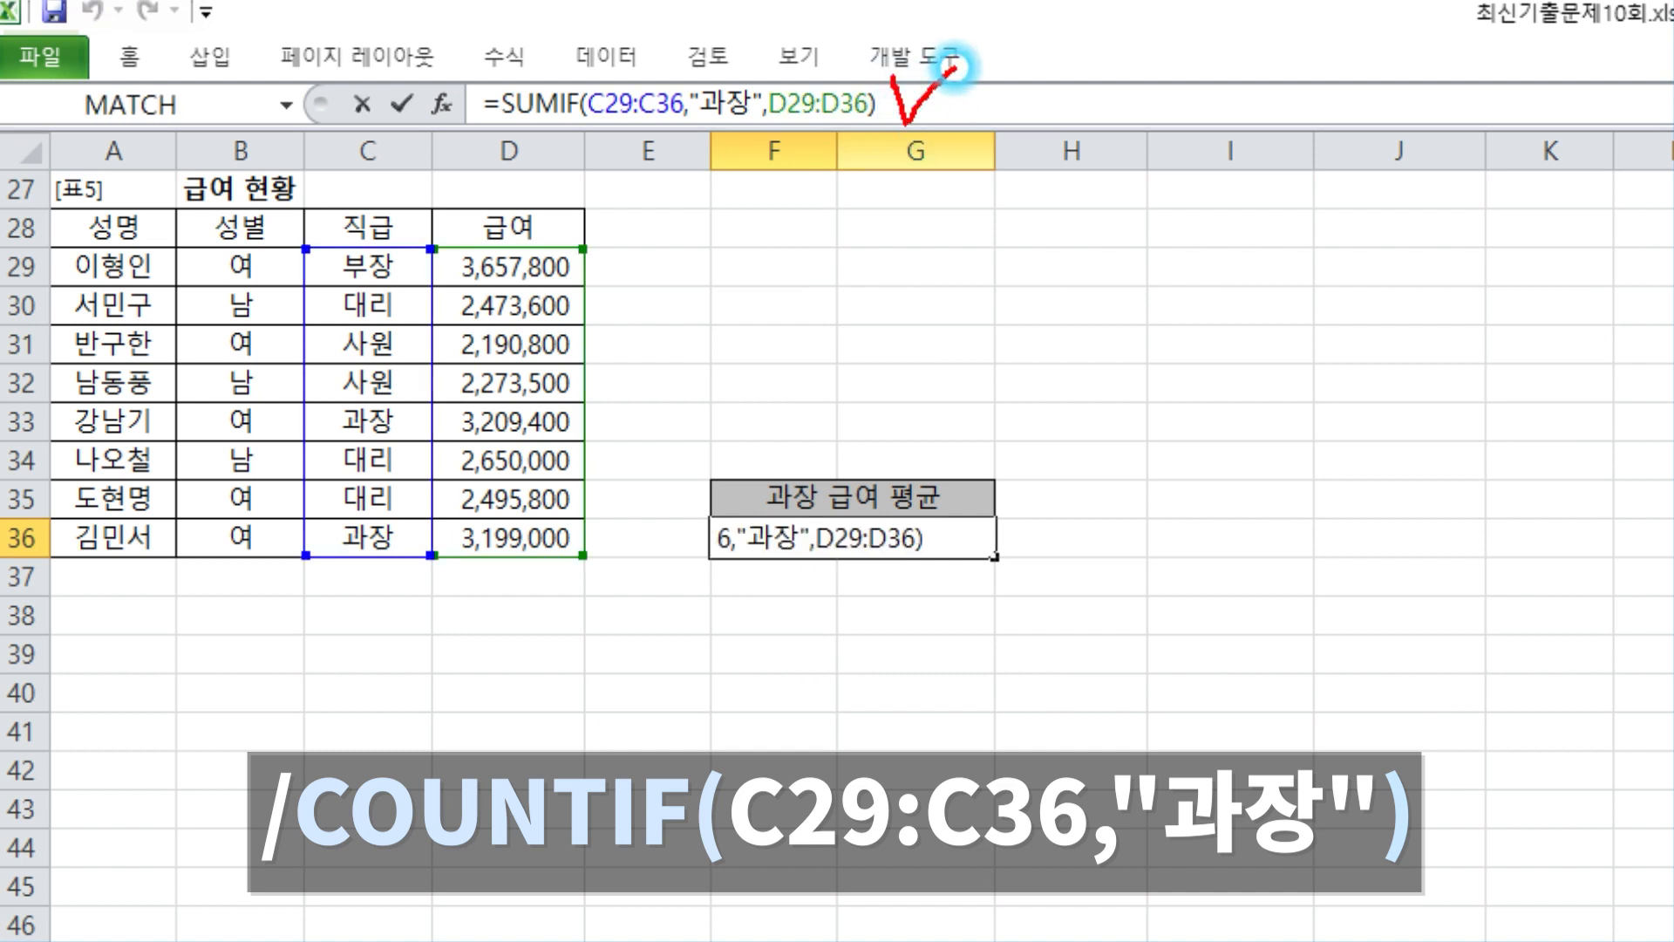
{"action": "key", "text": "Escape"}
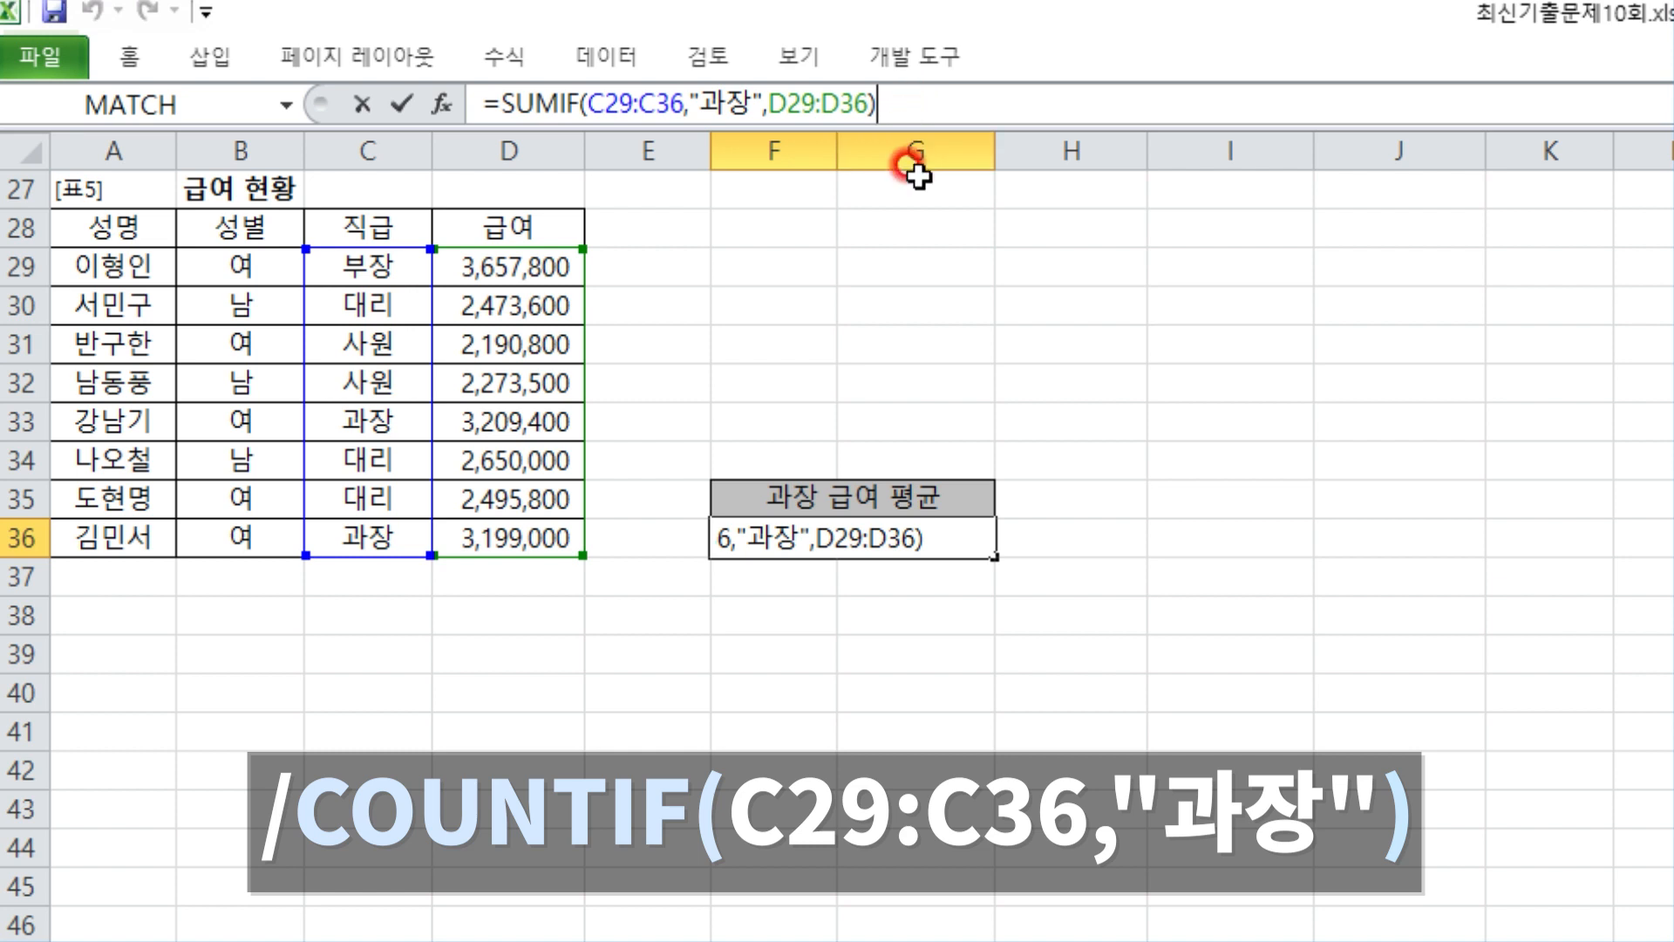
{"action": "type", "text": "/"}
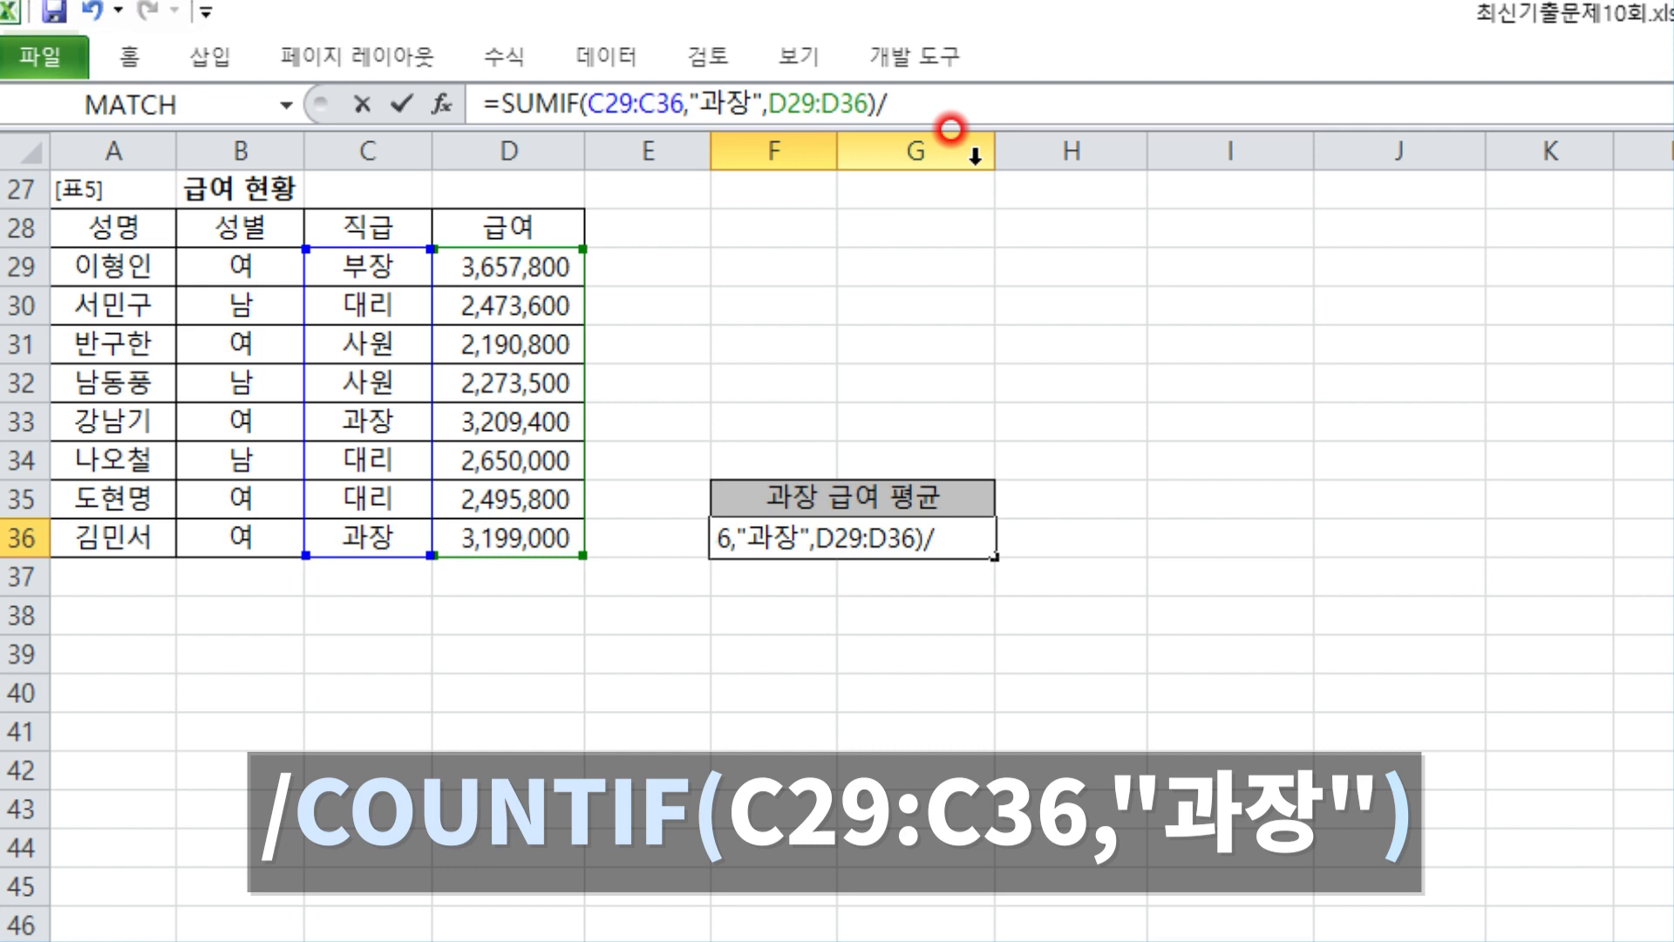
{"action": "type", "text": "COU"}
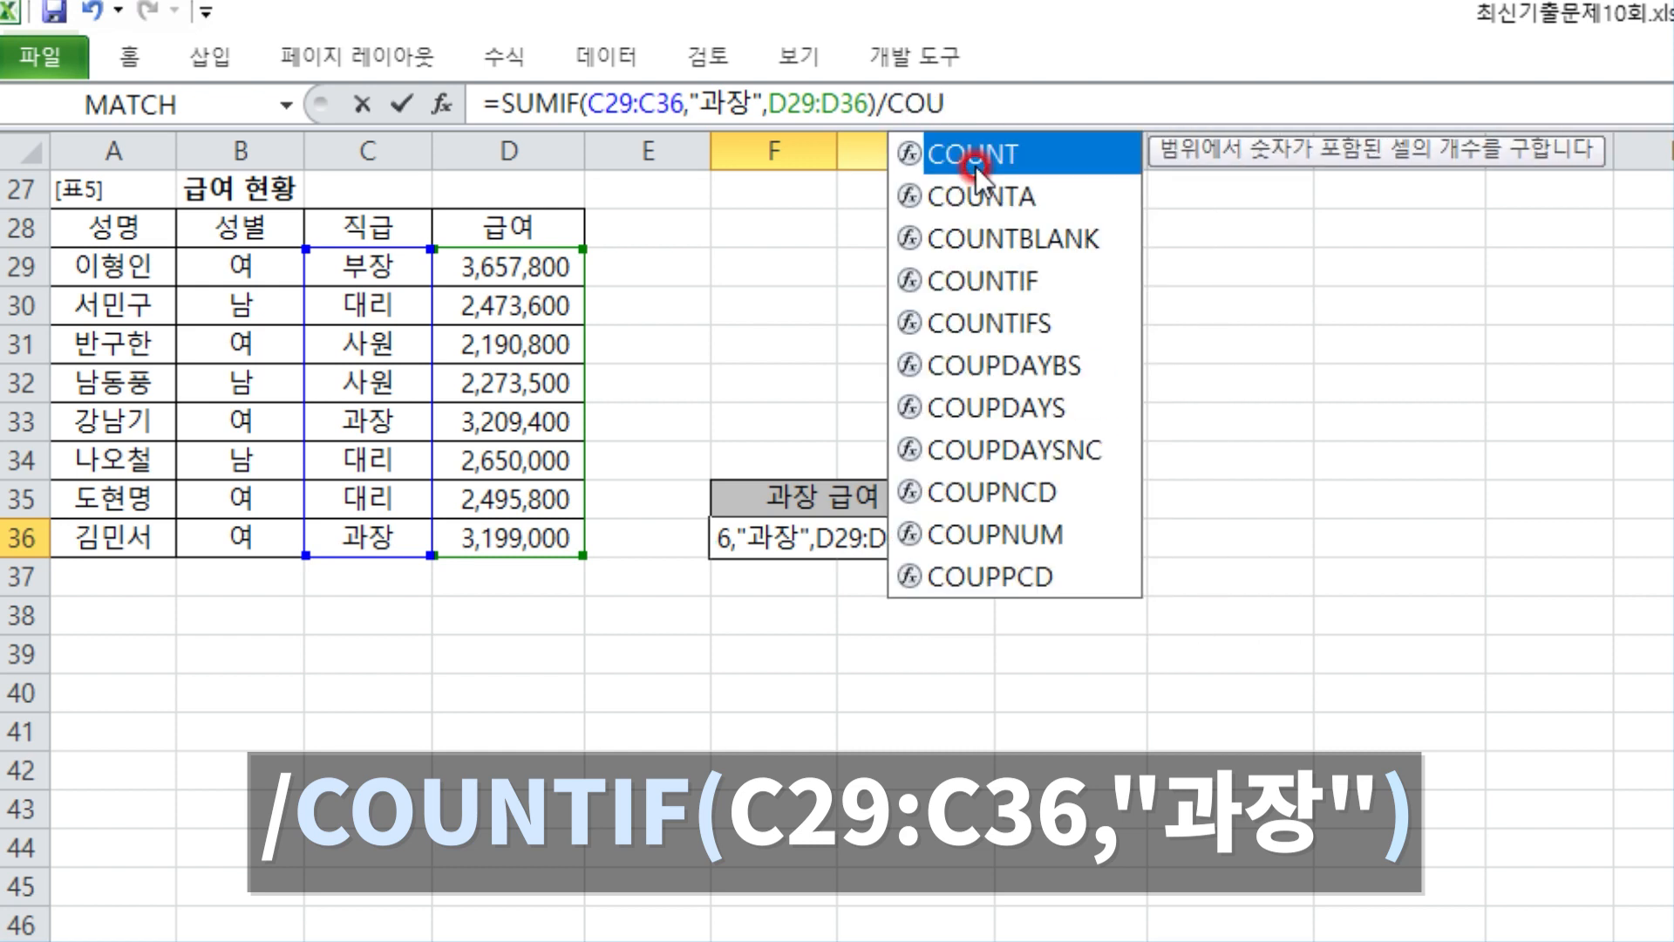
{"action": "key", "text": "Down"}
{"action": "key", "text": "Down"}
{"action": "key", "text": "Down"}
{"action": "key", "text": "Tab"}
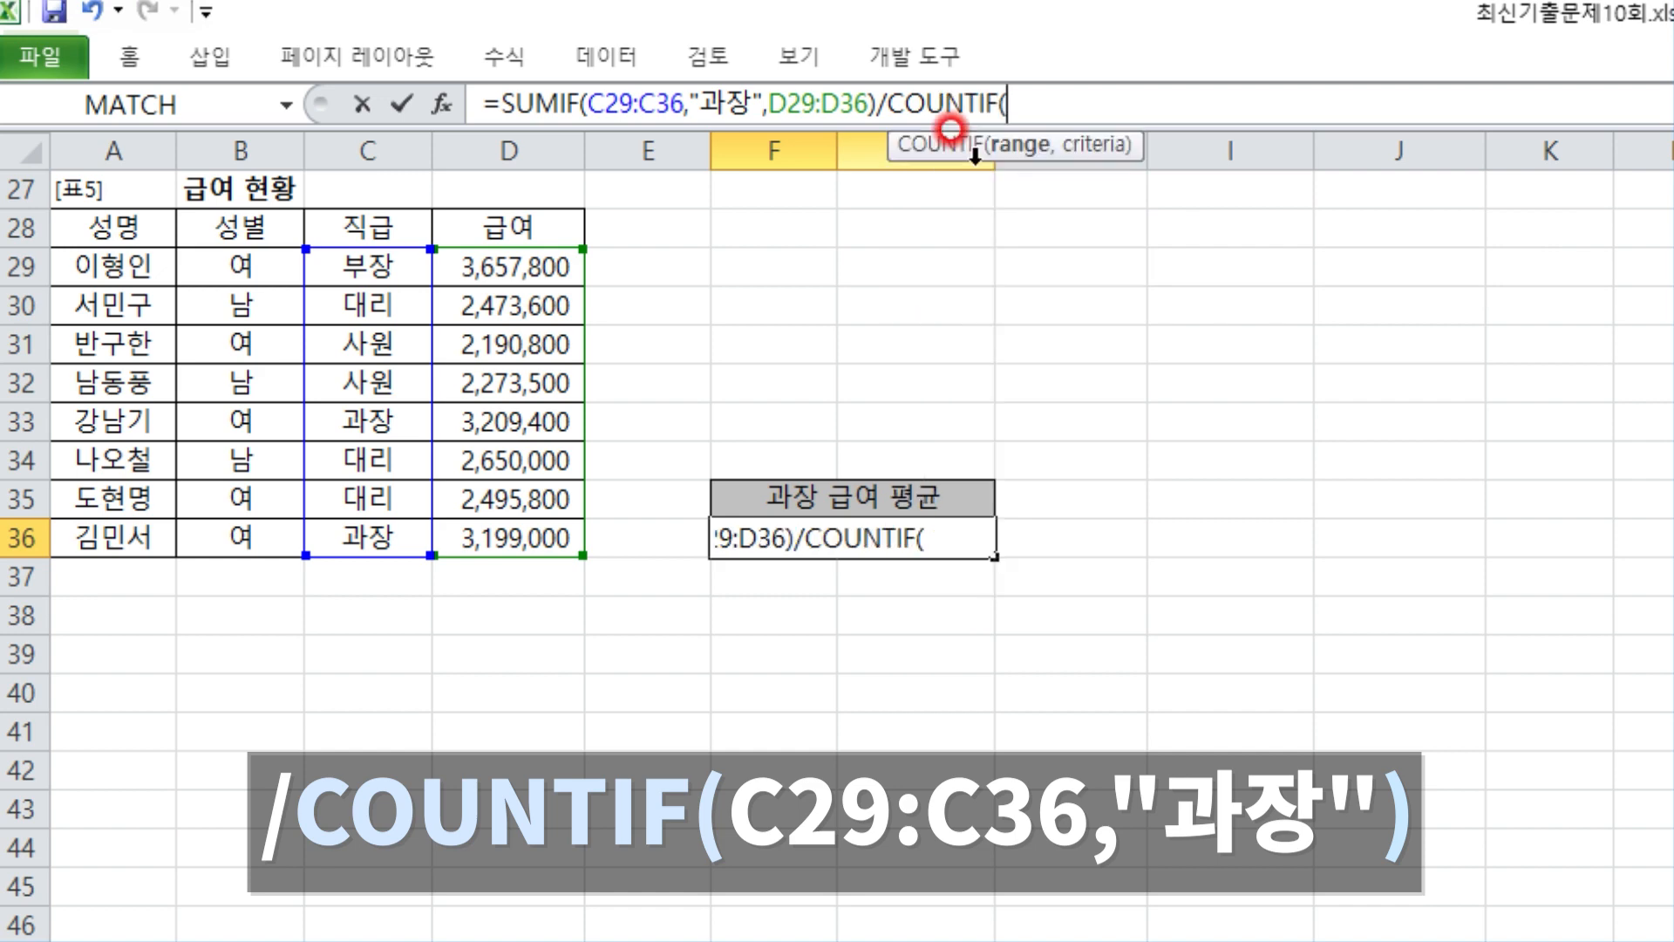
- Set COUNTIF's Range to C29:C36 and Criteria to "과장", and confirm F36's formula
{"action": "left_click", "coordinate": [447, 105]}
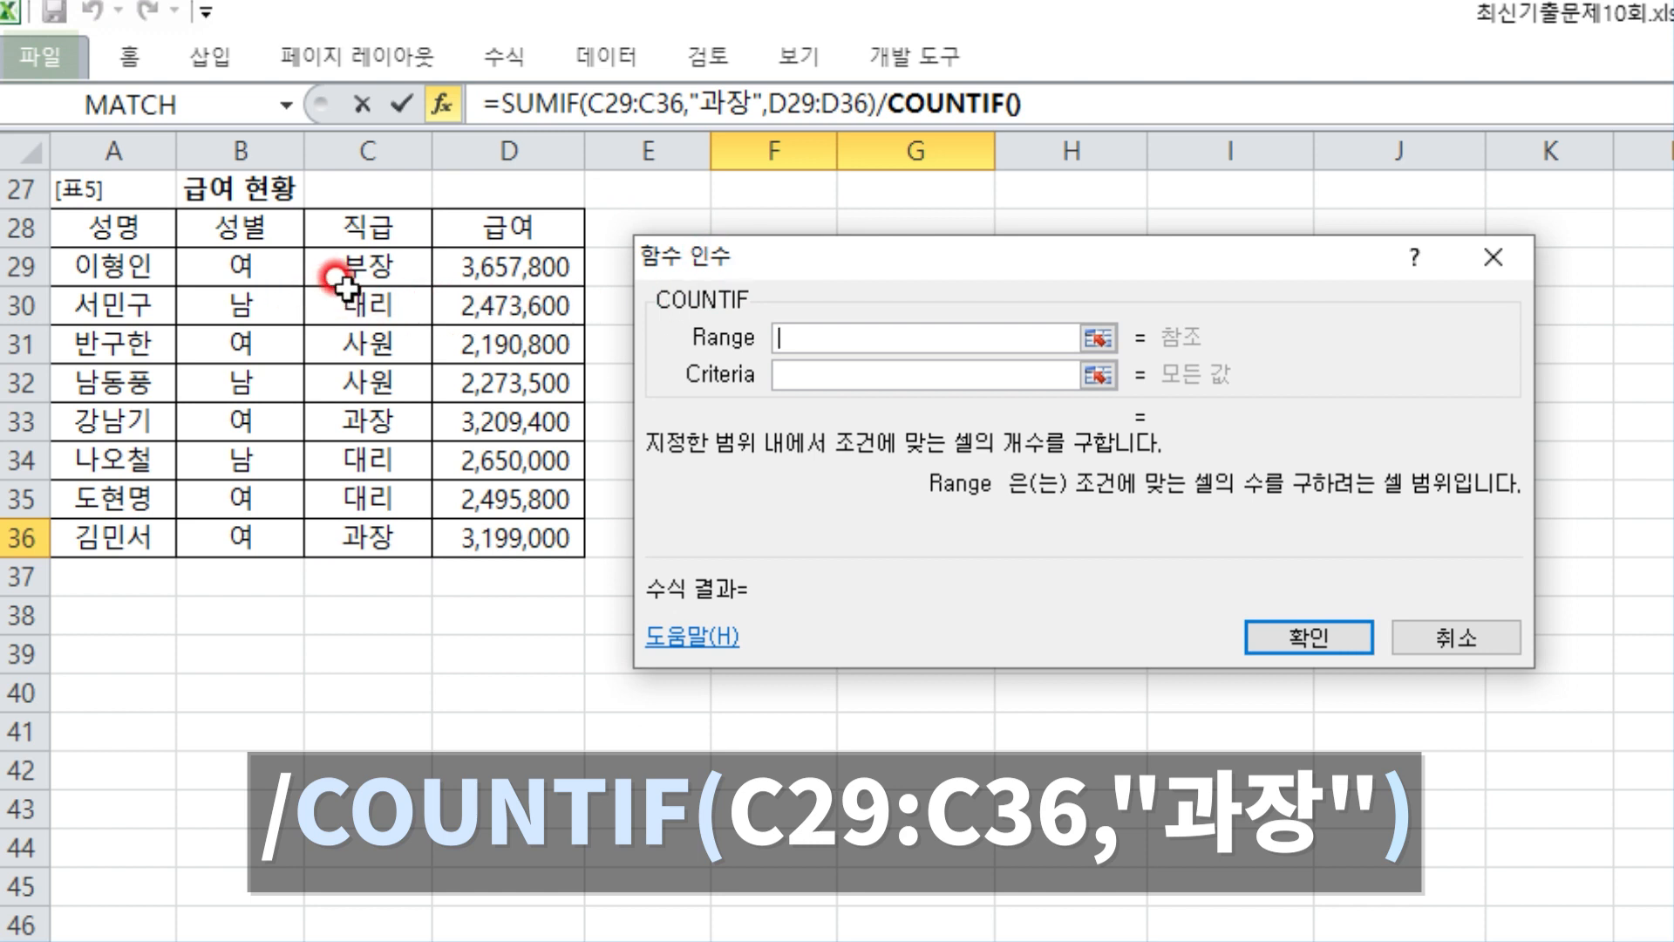
{"action": "left_click_drag", "start_coordinate": [359, 281], "coordinate": [370, 537]}
{"action": "left_click", "coordinate": [811, 377]}
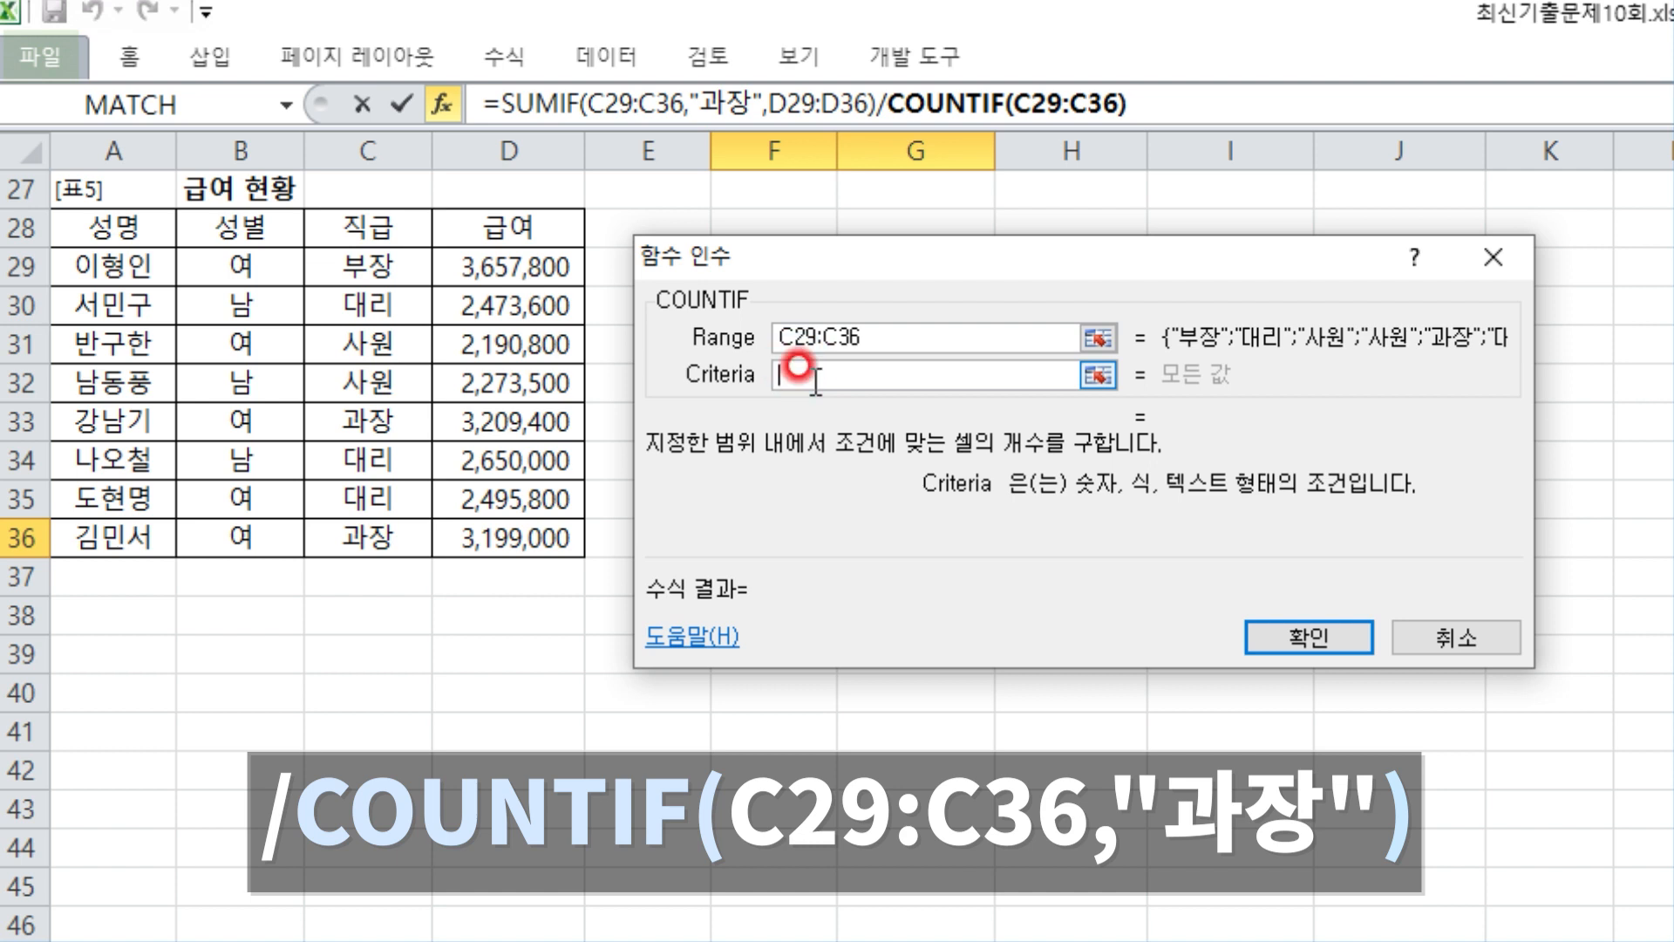
{"action": "type", "text": "과장"}
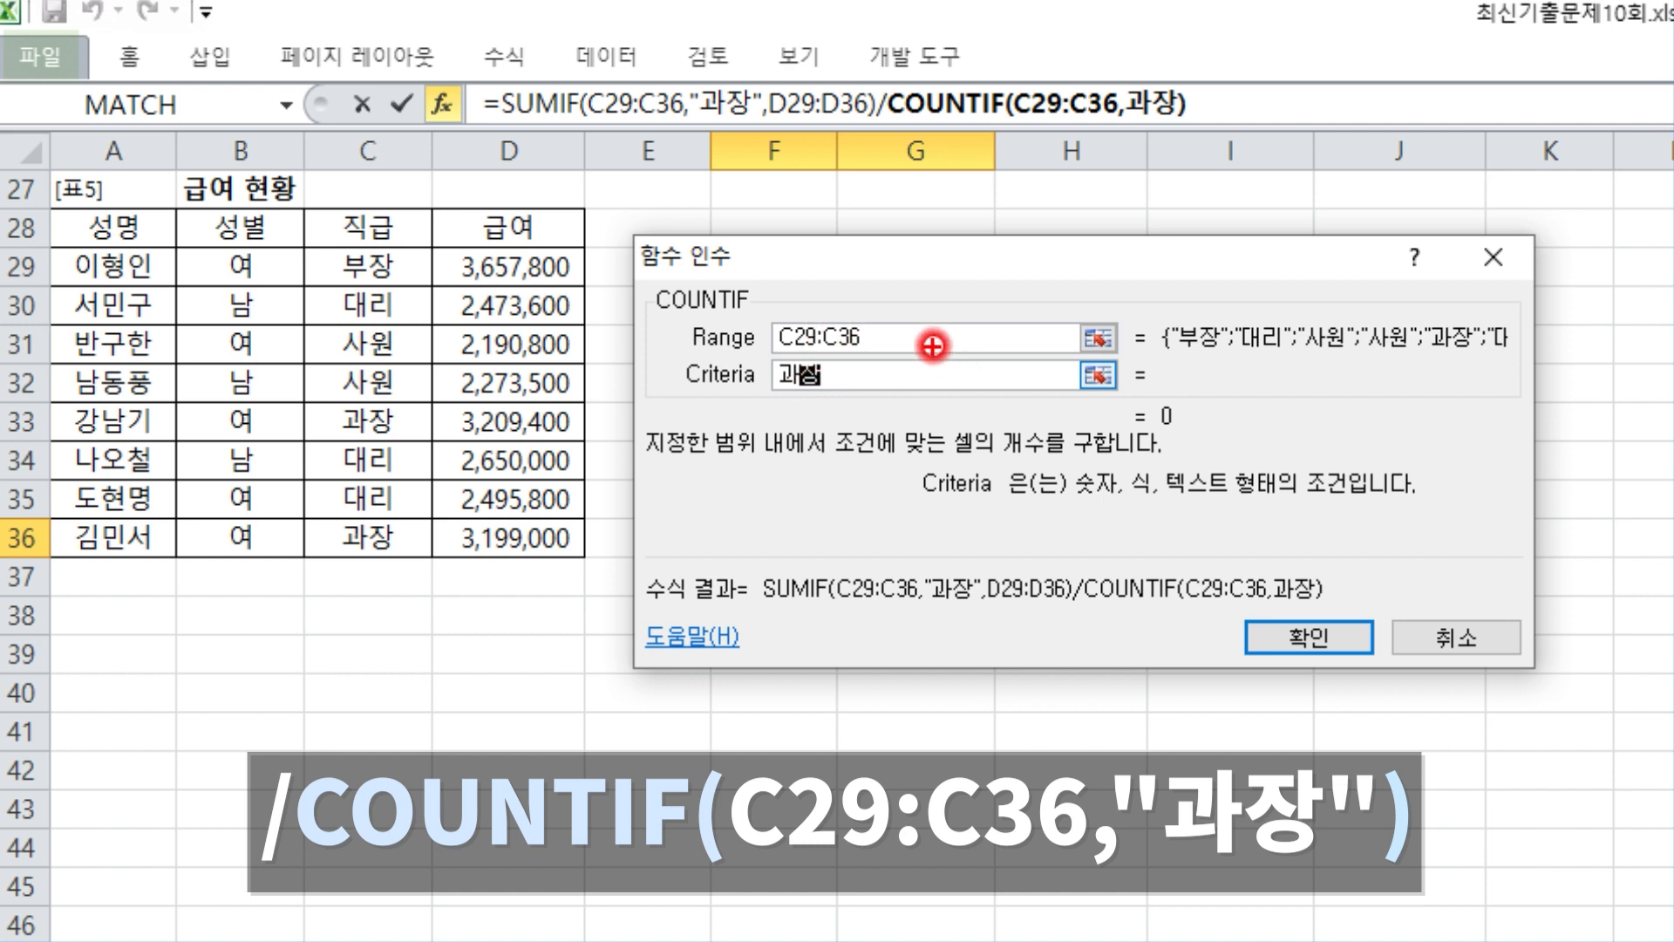
{"action": "left_click_drag", "start_coordinate": [918, 336], "coordinate": [972, 303]}
{"action": "left_click_drag", "start_coordinate": [898, 375], "coordinate": [959, 401]}
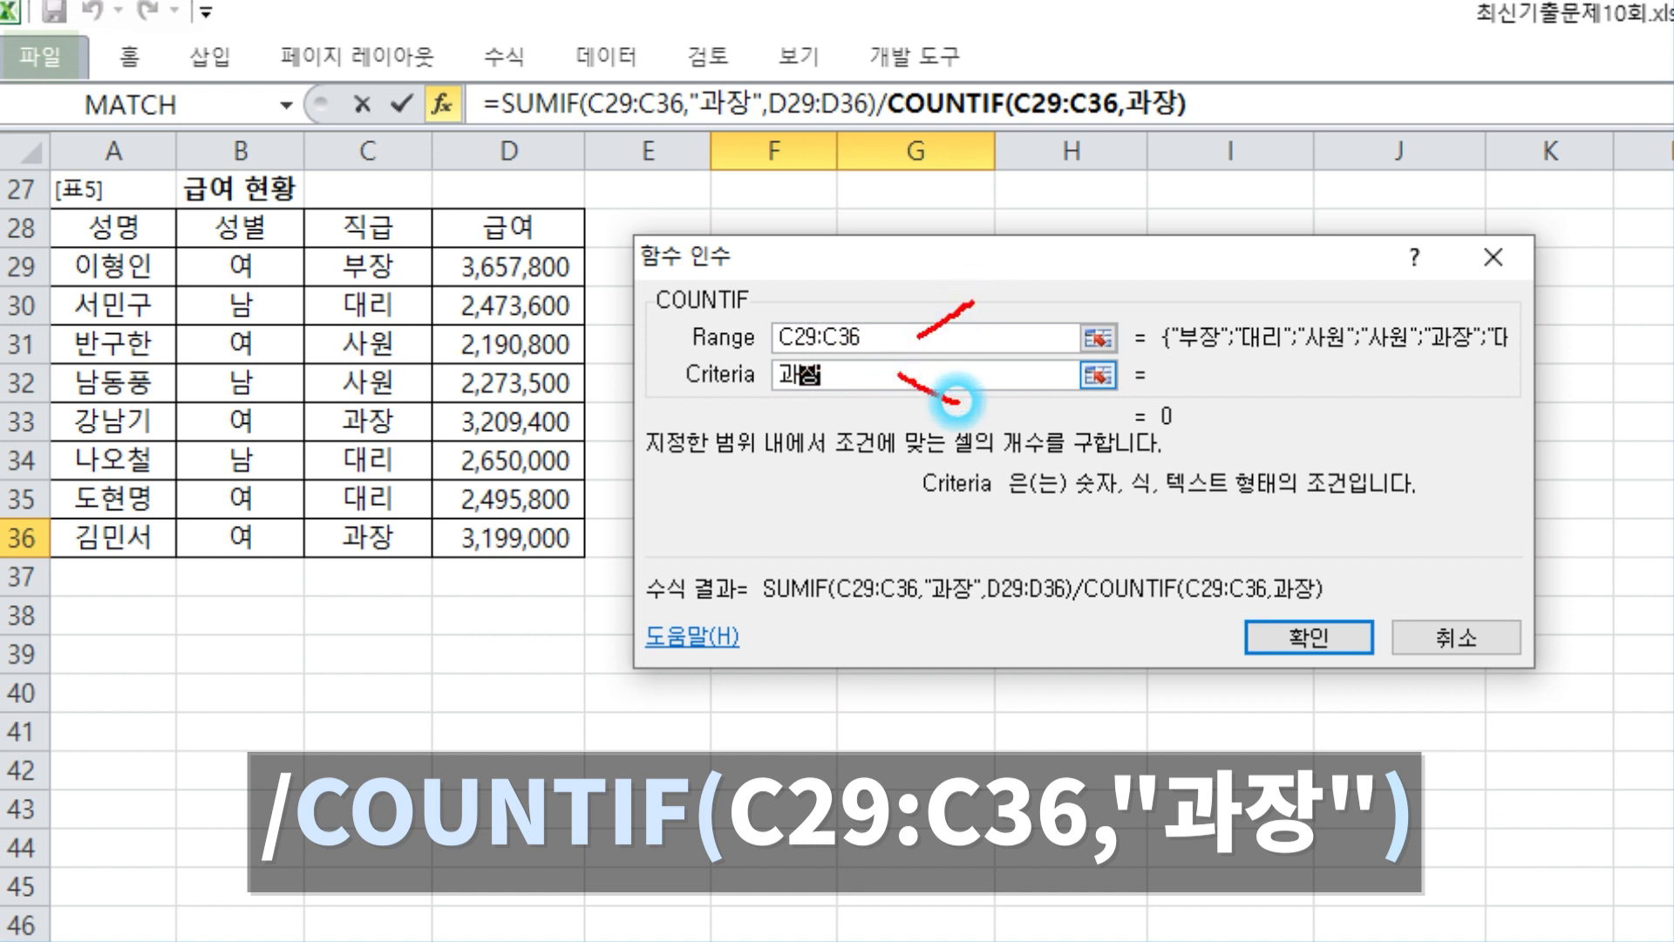
{"action": "mouse_move", "coordinate": [1304, 660]}
{"action": "left_mouse_down"}
{"action": "mouse_move", "coordinate": [1221, 694]}
{"action": "mouse_move", "coordinate": [1282, 703]}
{"action": "left_mouse_up"}
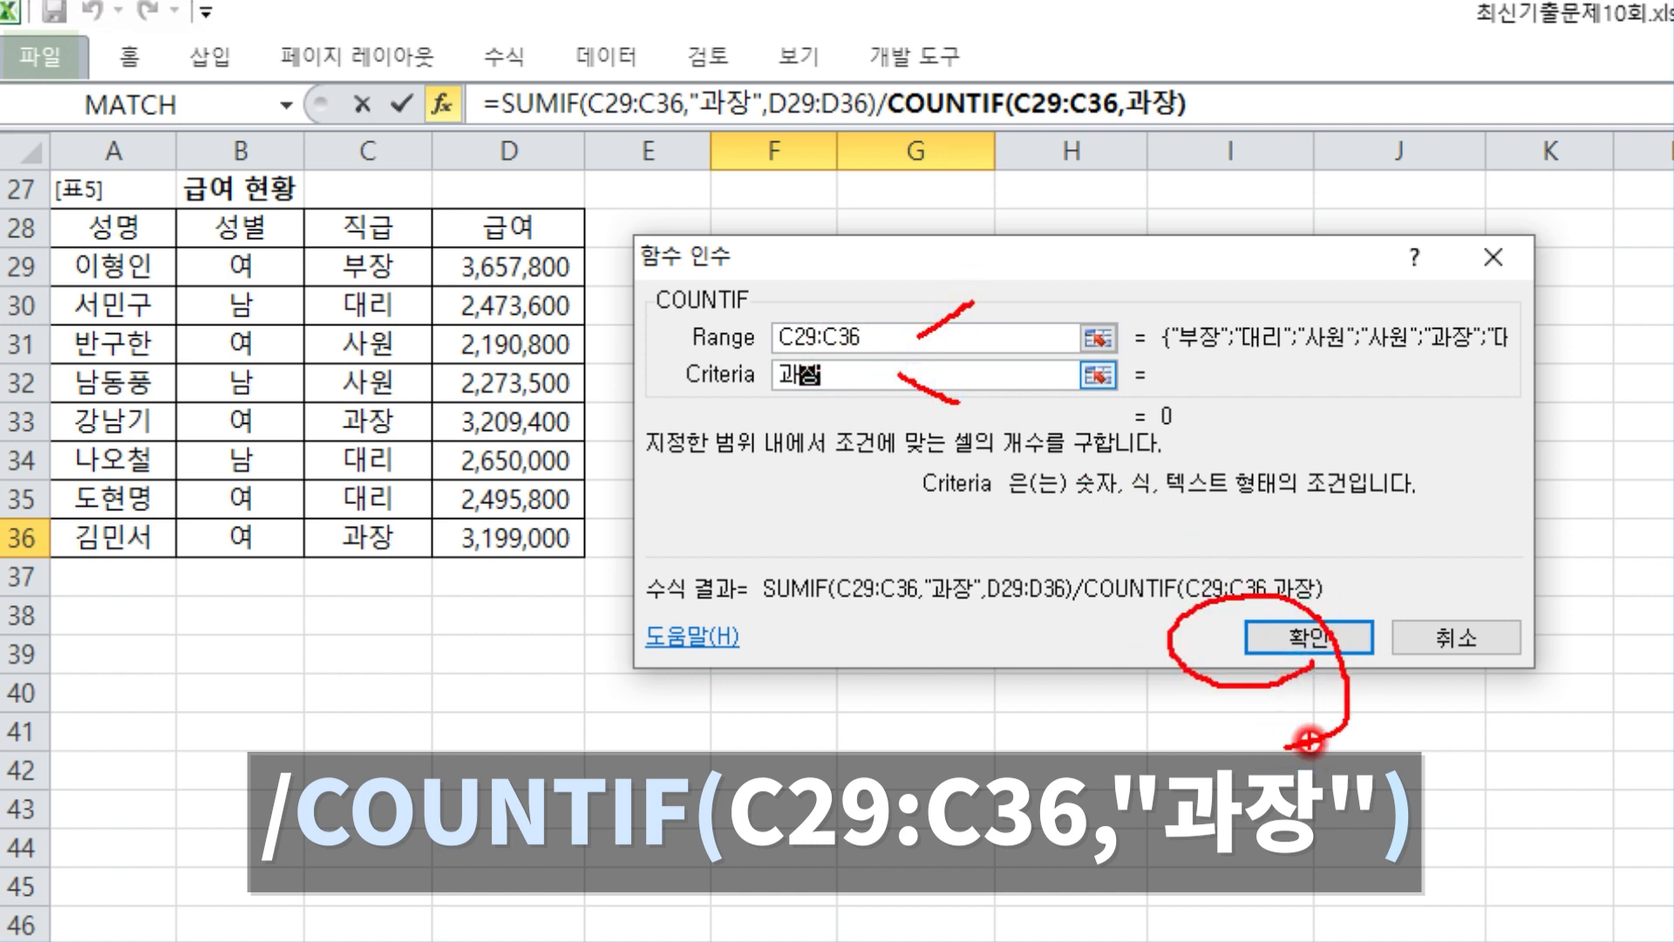
{"action": "key", "text": "Escape"}
{"action": "left_click", "coordinate": [1295, 643]}
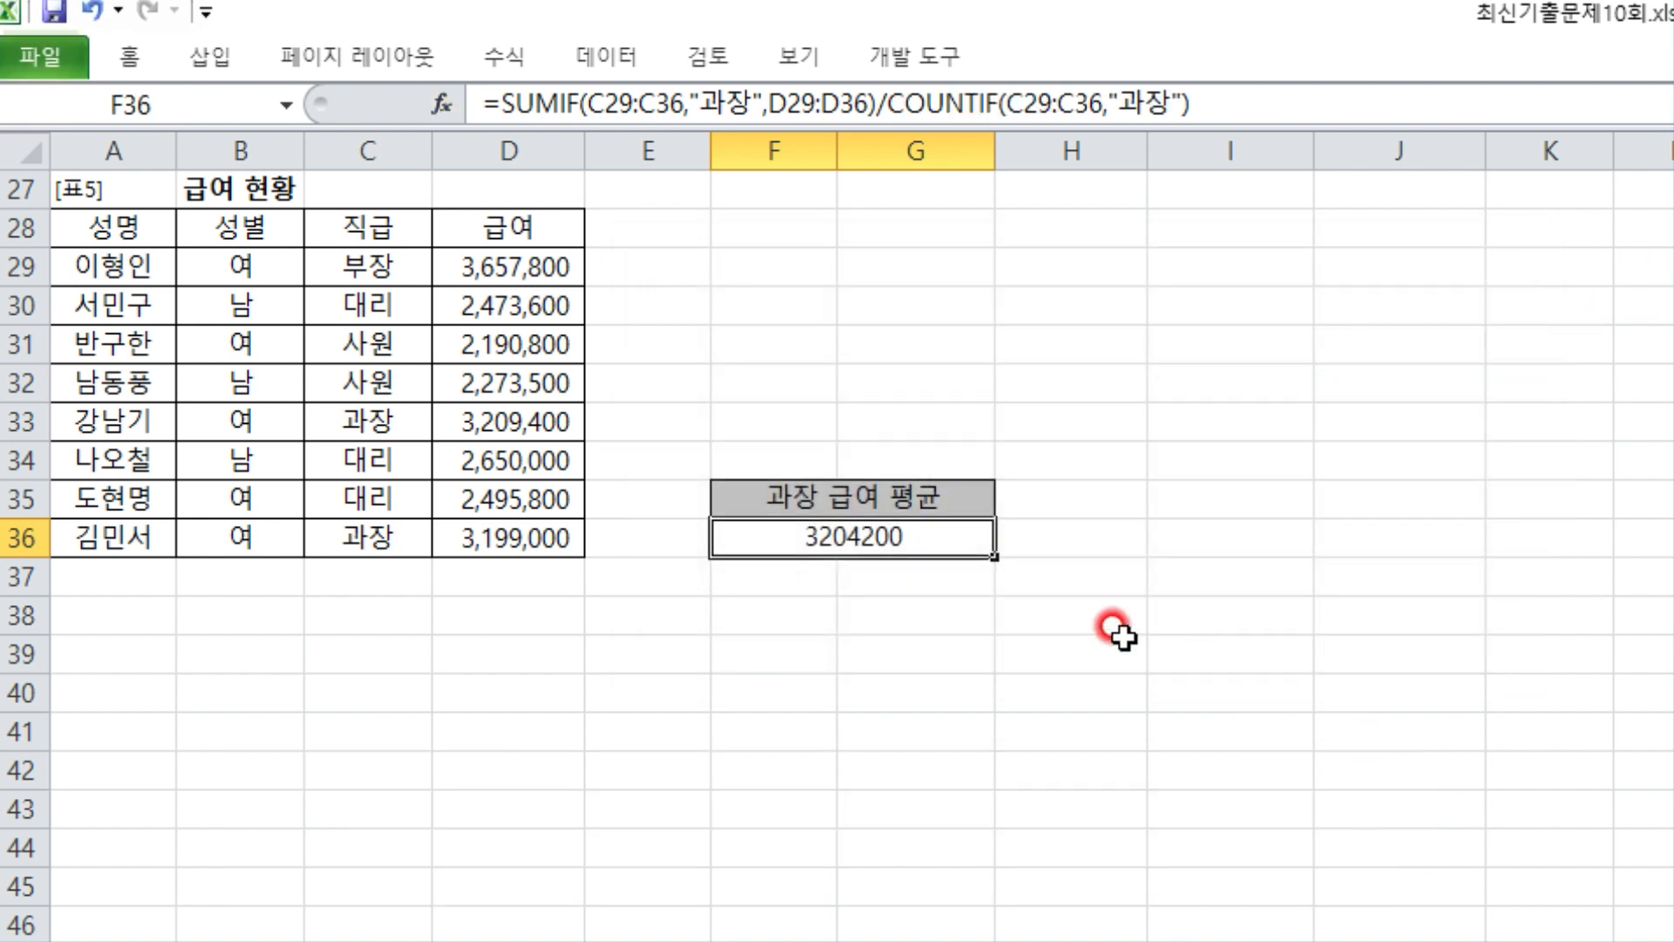
- Copy the SUMIF/COUNTIF expression from F36's formula and remove it, keeping only the equals sign
{"action": "left_click_drag", "start_coordinate": [504, 103], "coordinate": [1359, 103]}
{"action": "key", "text": "ctrl+c"}
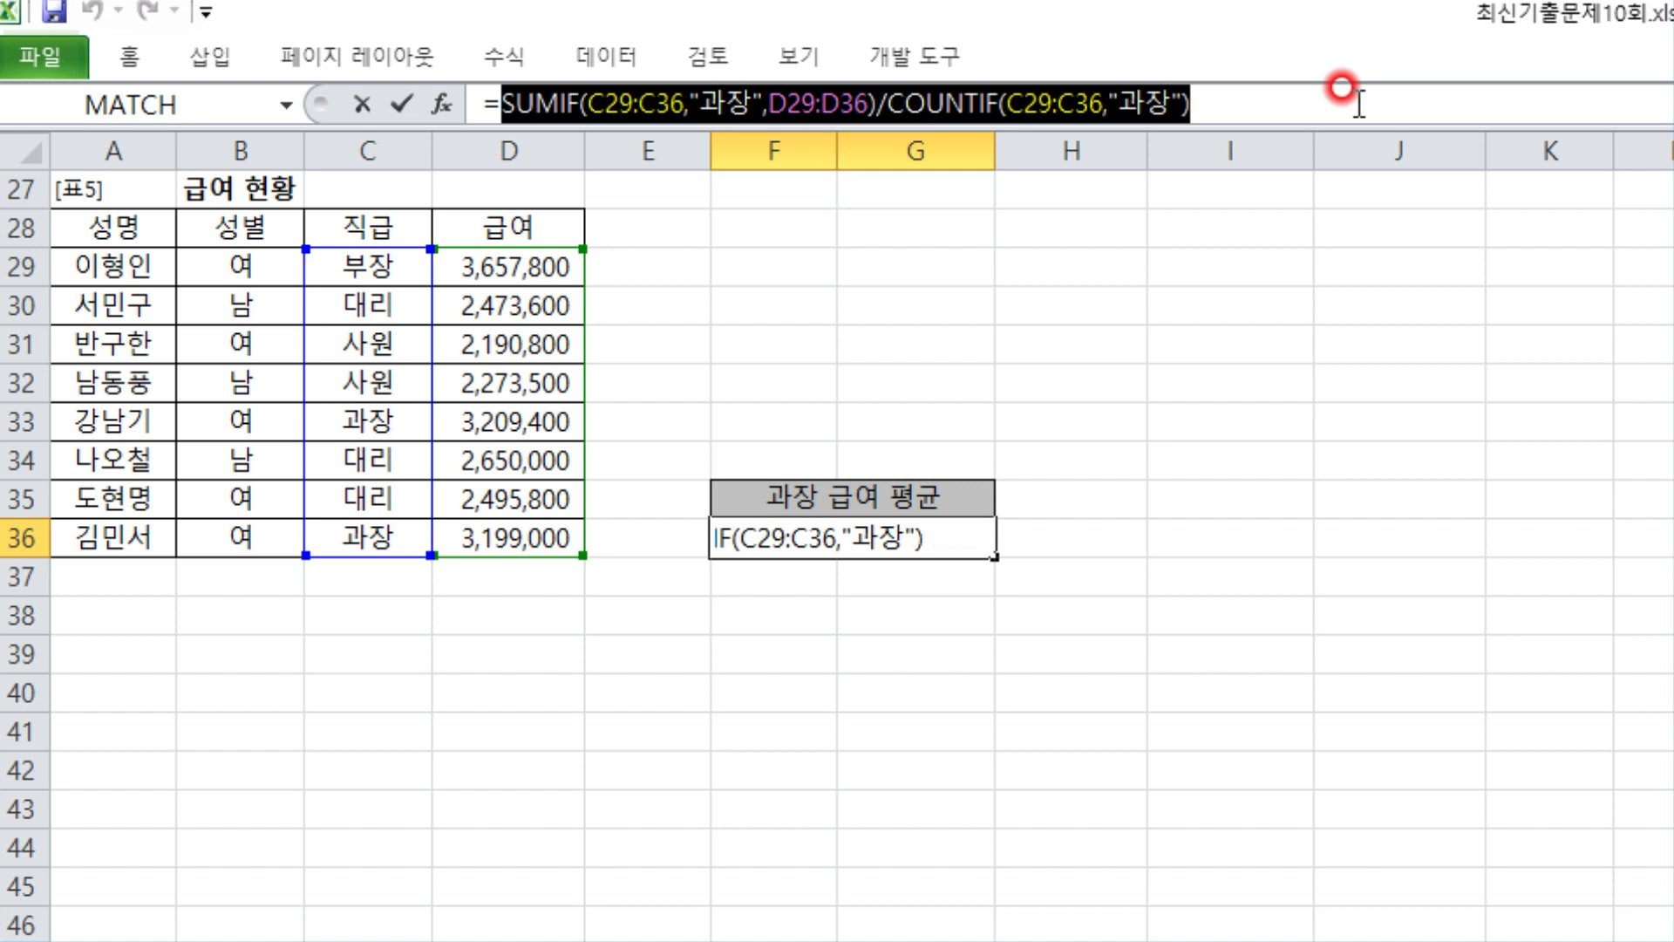
{"action": "key", "text": "Delete"}
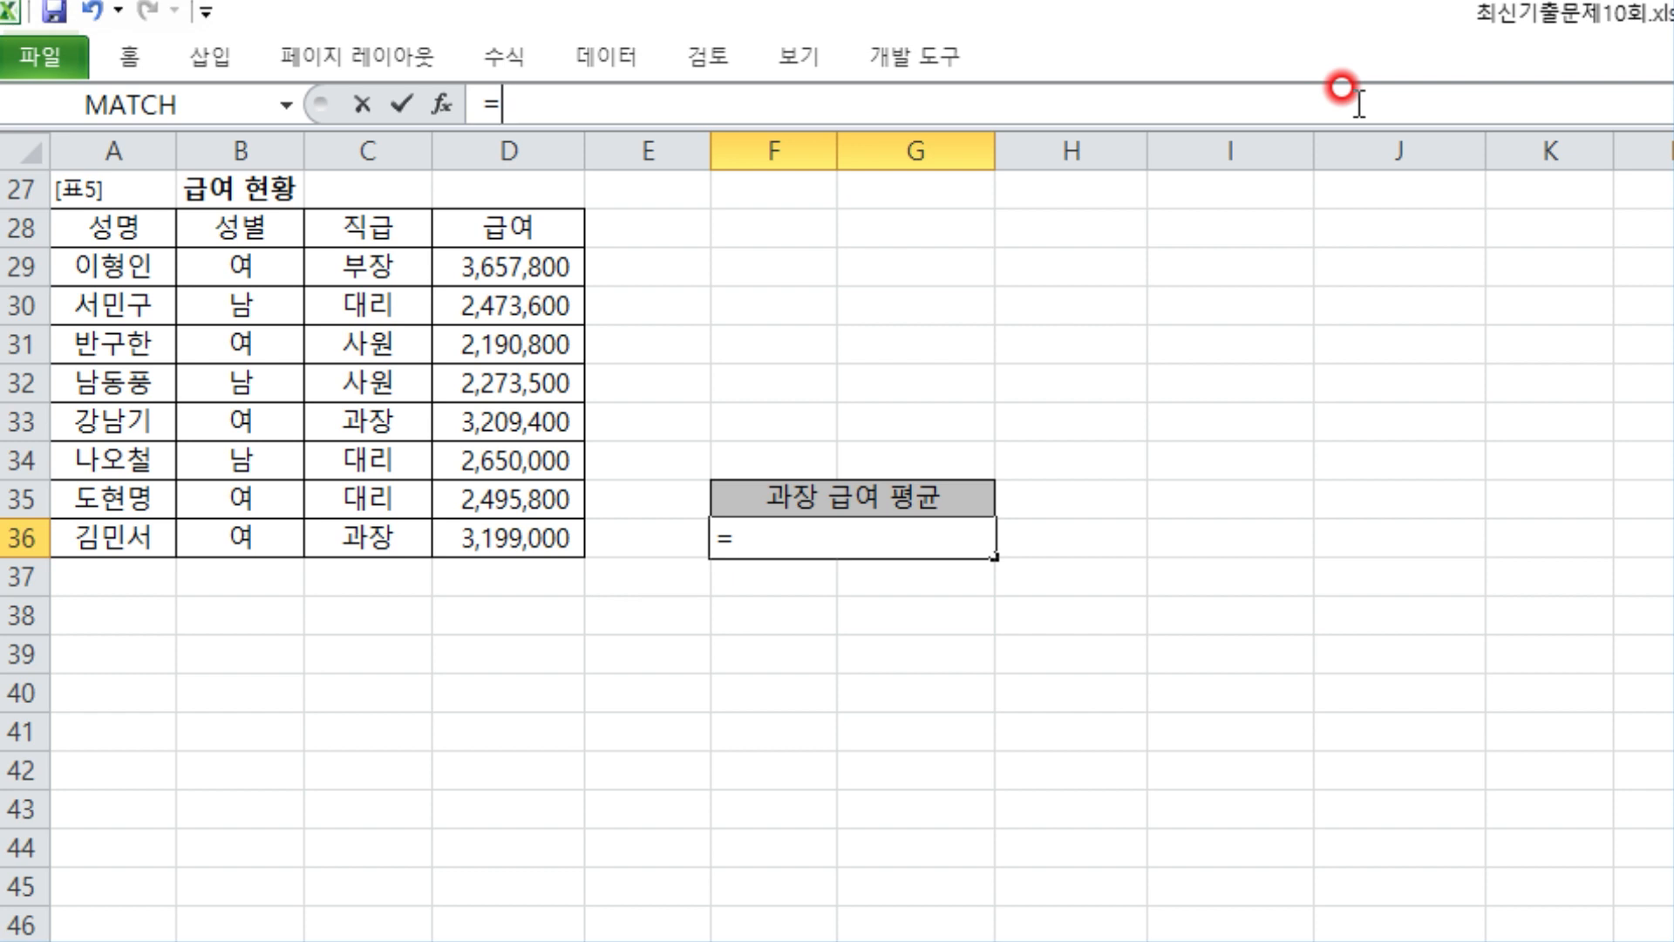
- Start a ROUNDUP function after the equals sign in F36 and open its function arguments
{"action": "type", "text": "ROU"}
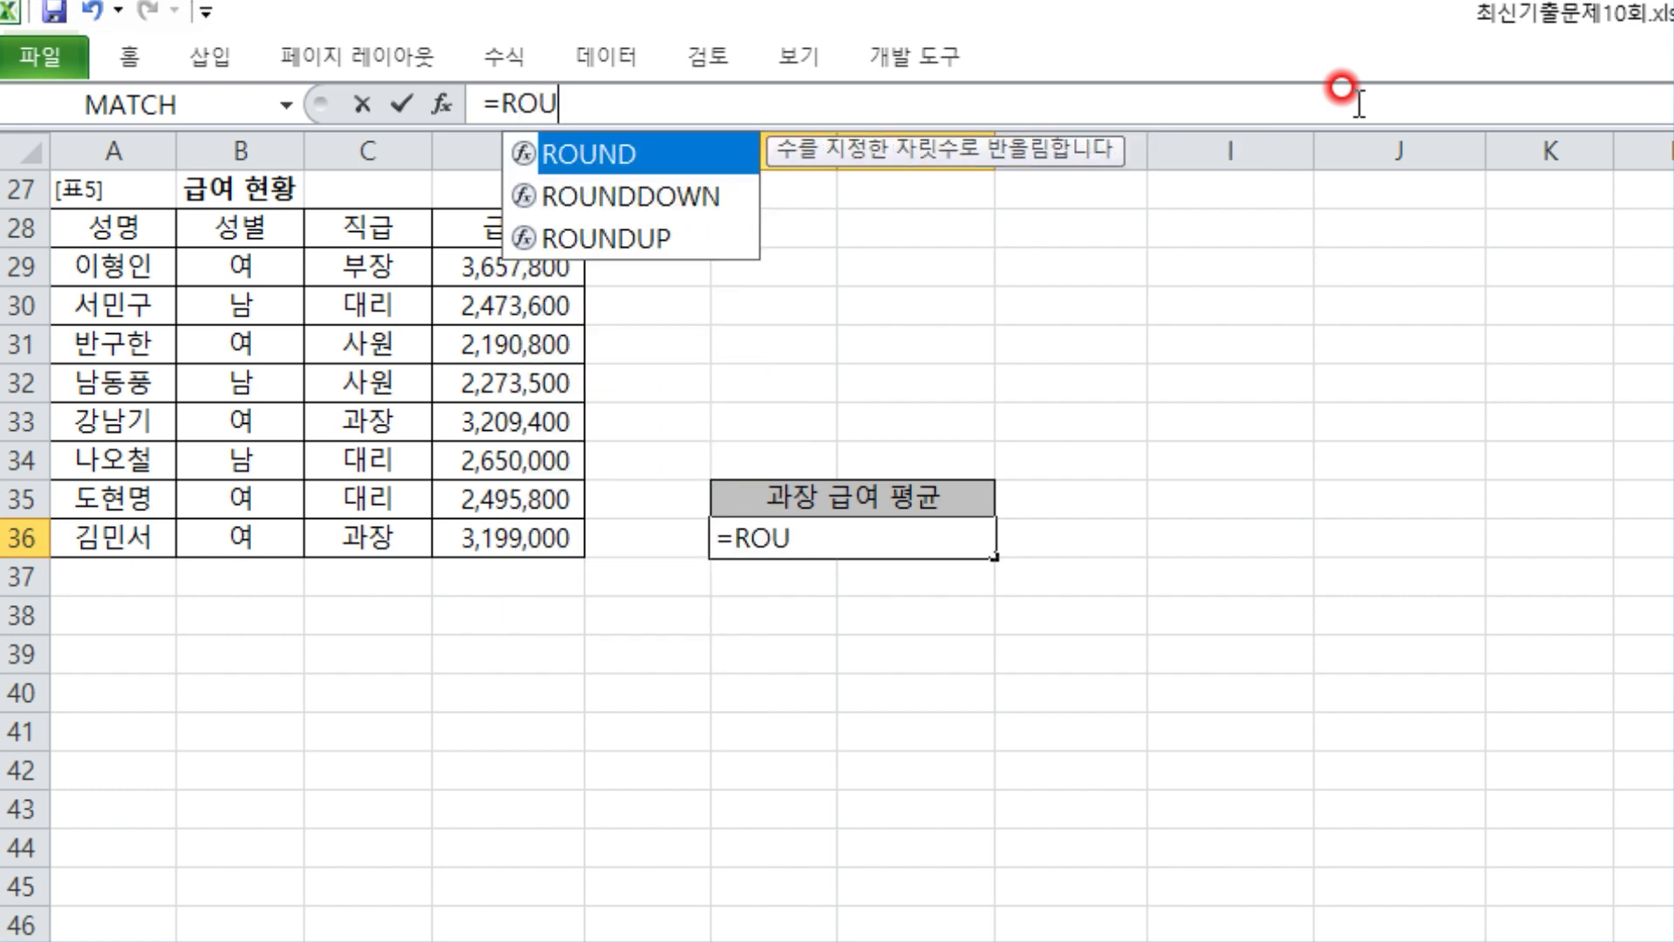
{"action": "key", "text": "Down"}
{"action": "key", "text": "Down"}
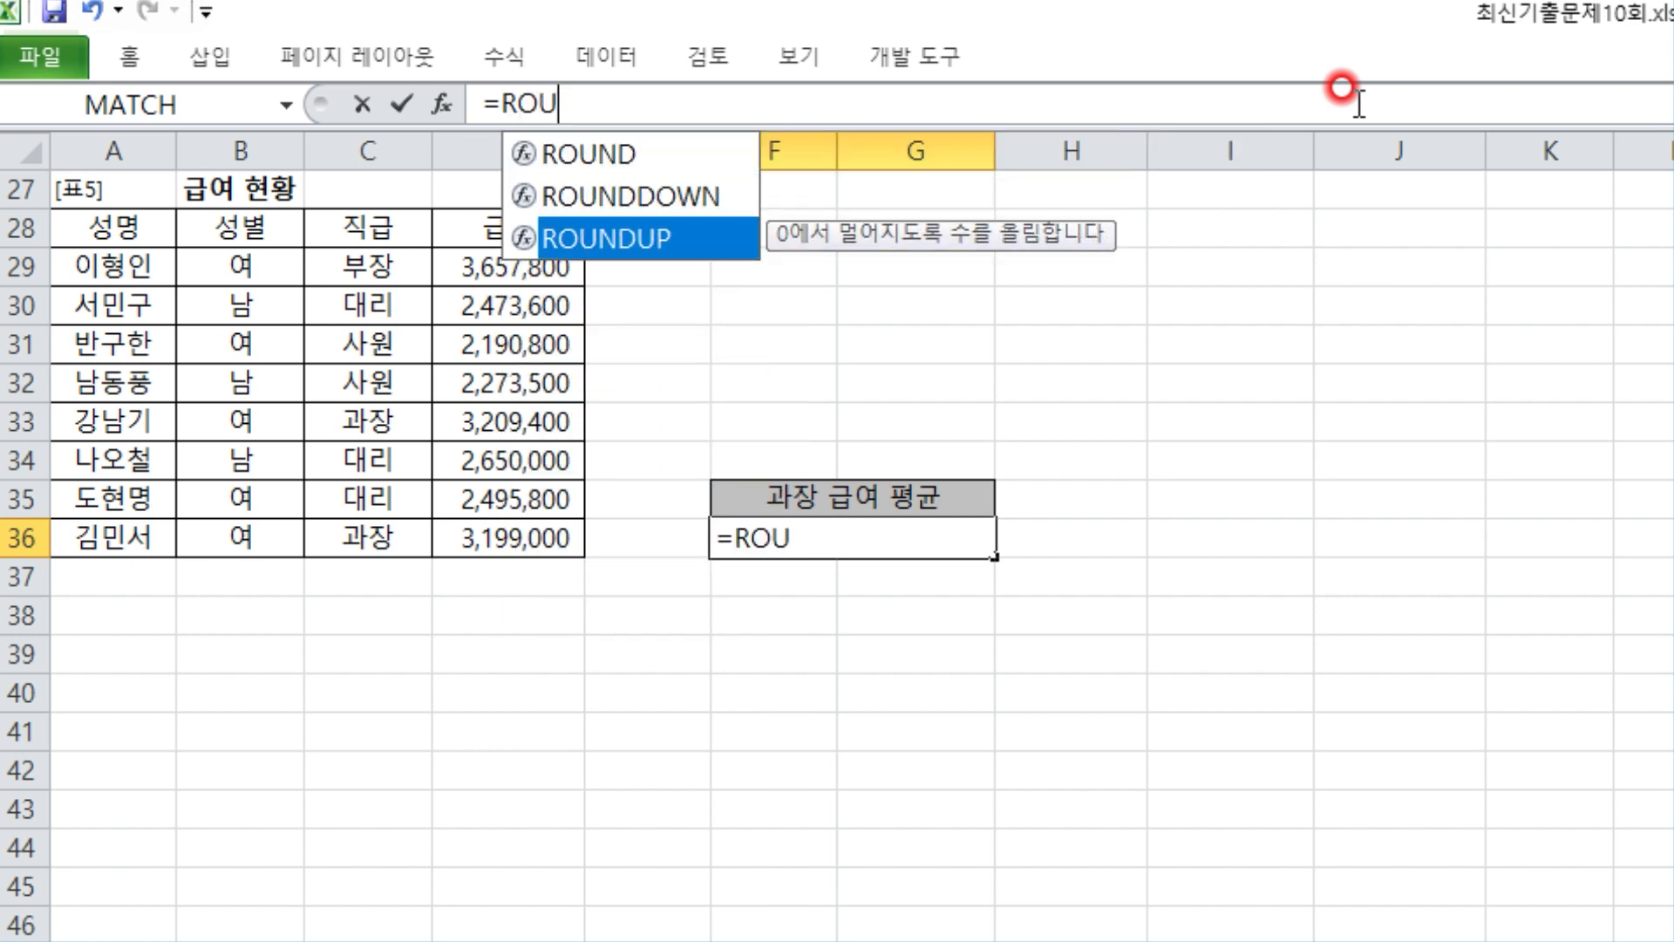
{"action": "key", "text": "Tab"}
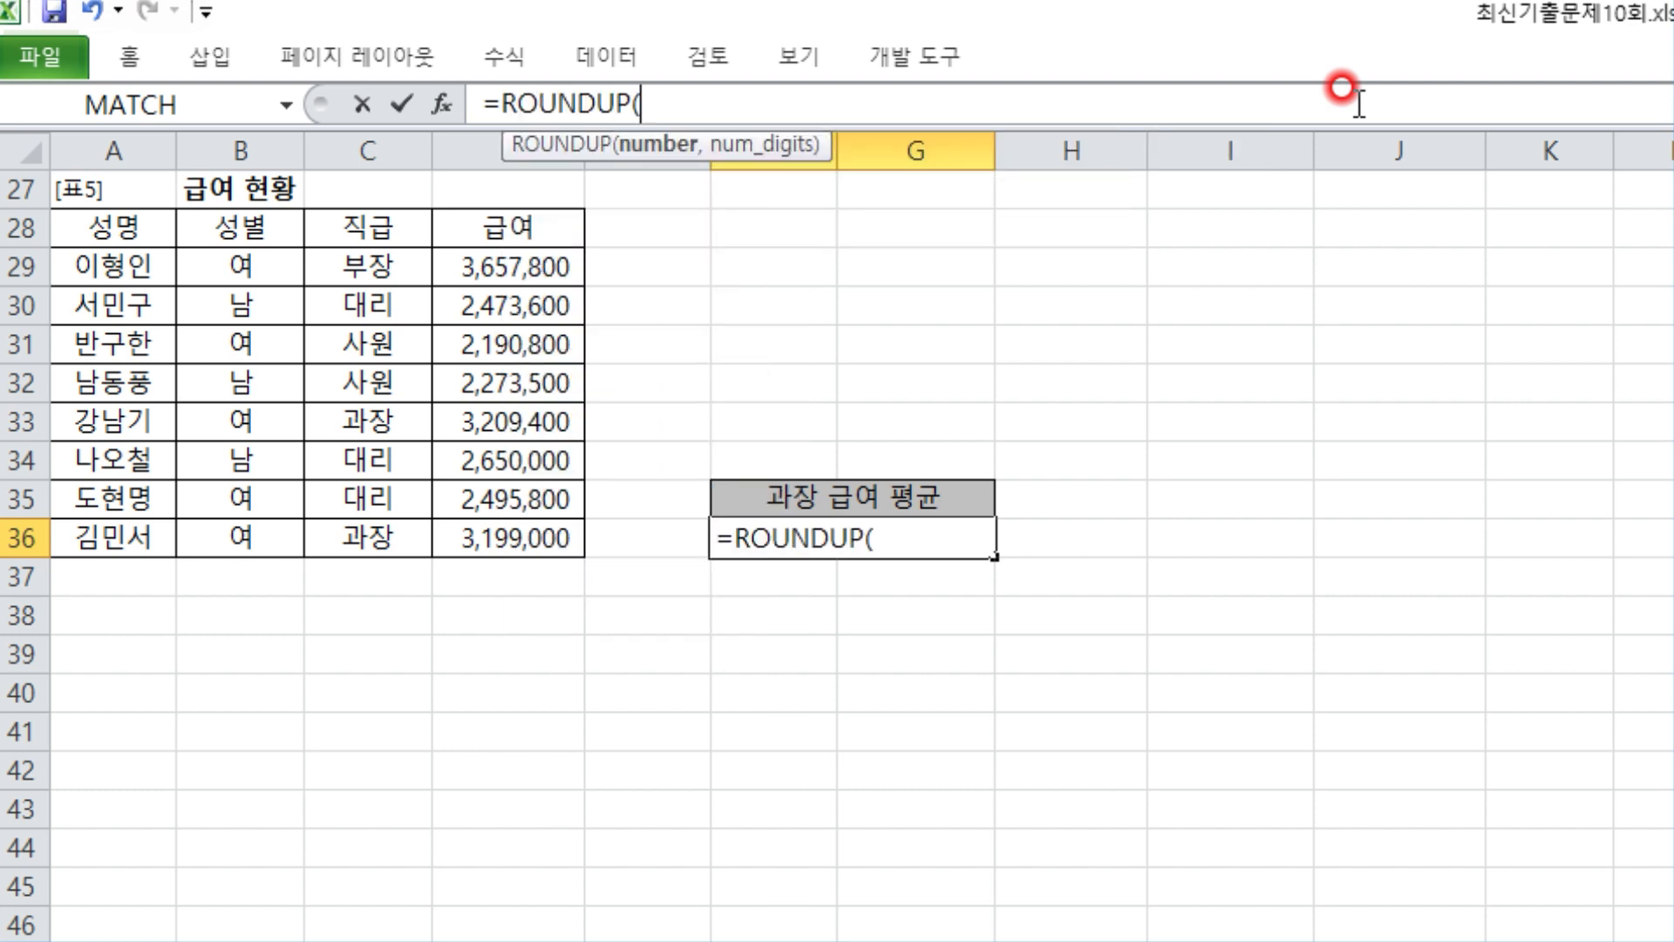
{"action": "left_click", "coordinate": [447, 97]}
{"action": "left_click_drag", "start_coordinate": [944, 264], "coordinate": [960, 298]}
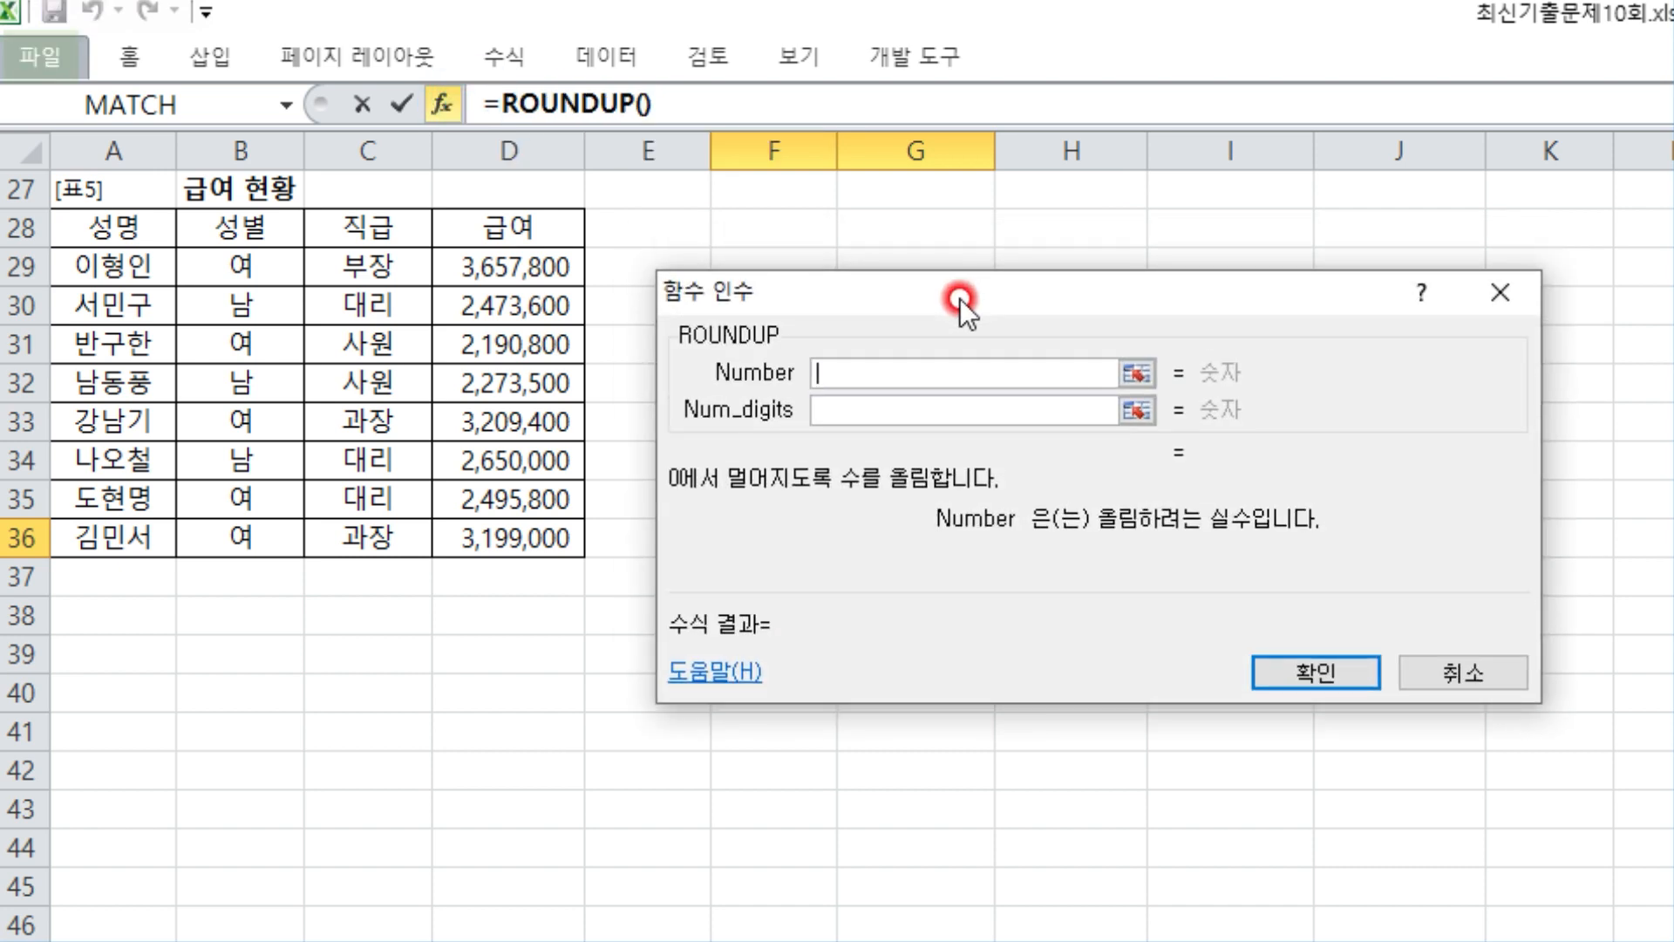
- Paste the copied SUMIF/COUNTIF expression as ROUNDUP's Number, set Num_digits to -3, and confirm the formula
{"action": "key", "text": "ctrl+v"}
{"action": "left_click", "coordinate": [931, 420]}
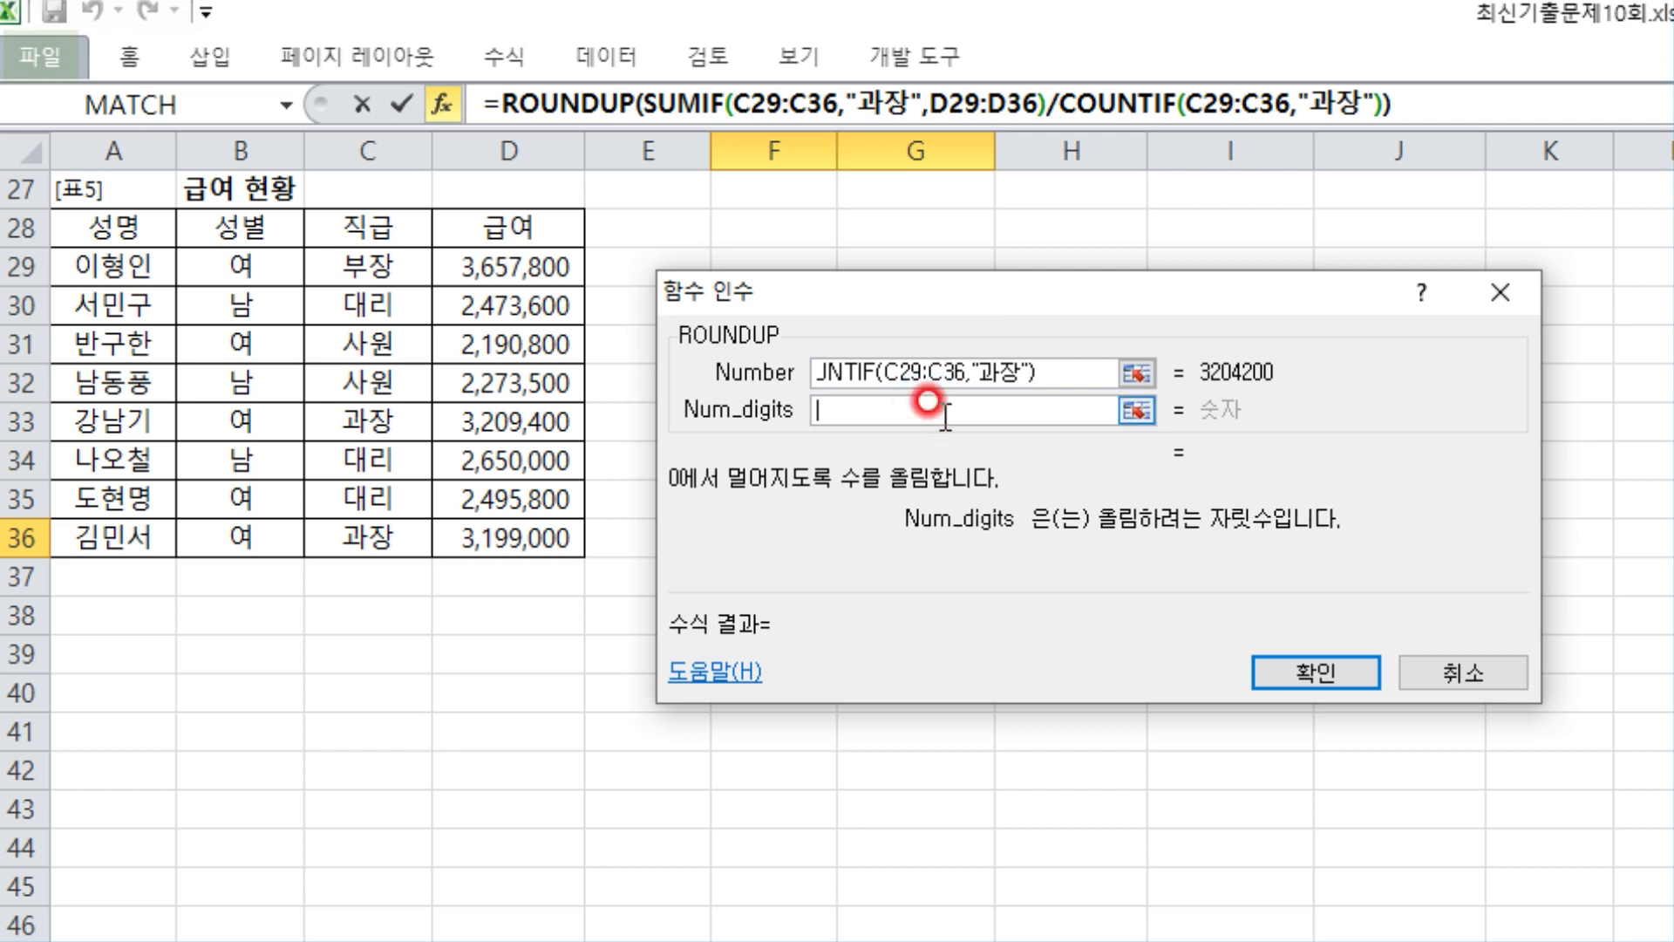
{"action": "type", "text": "-3"}
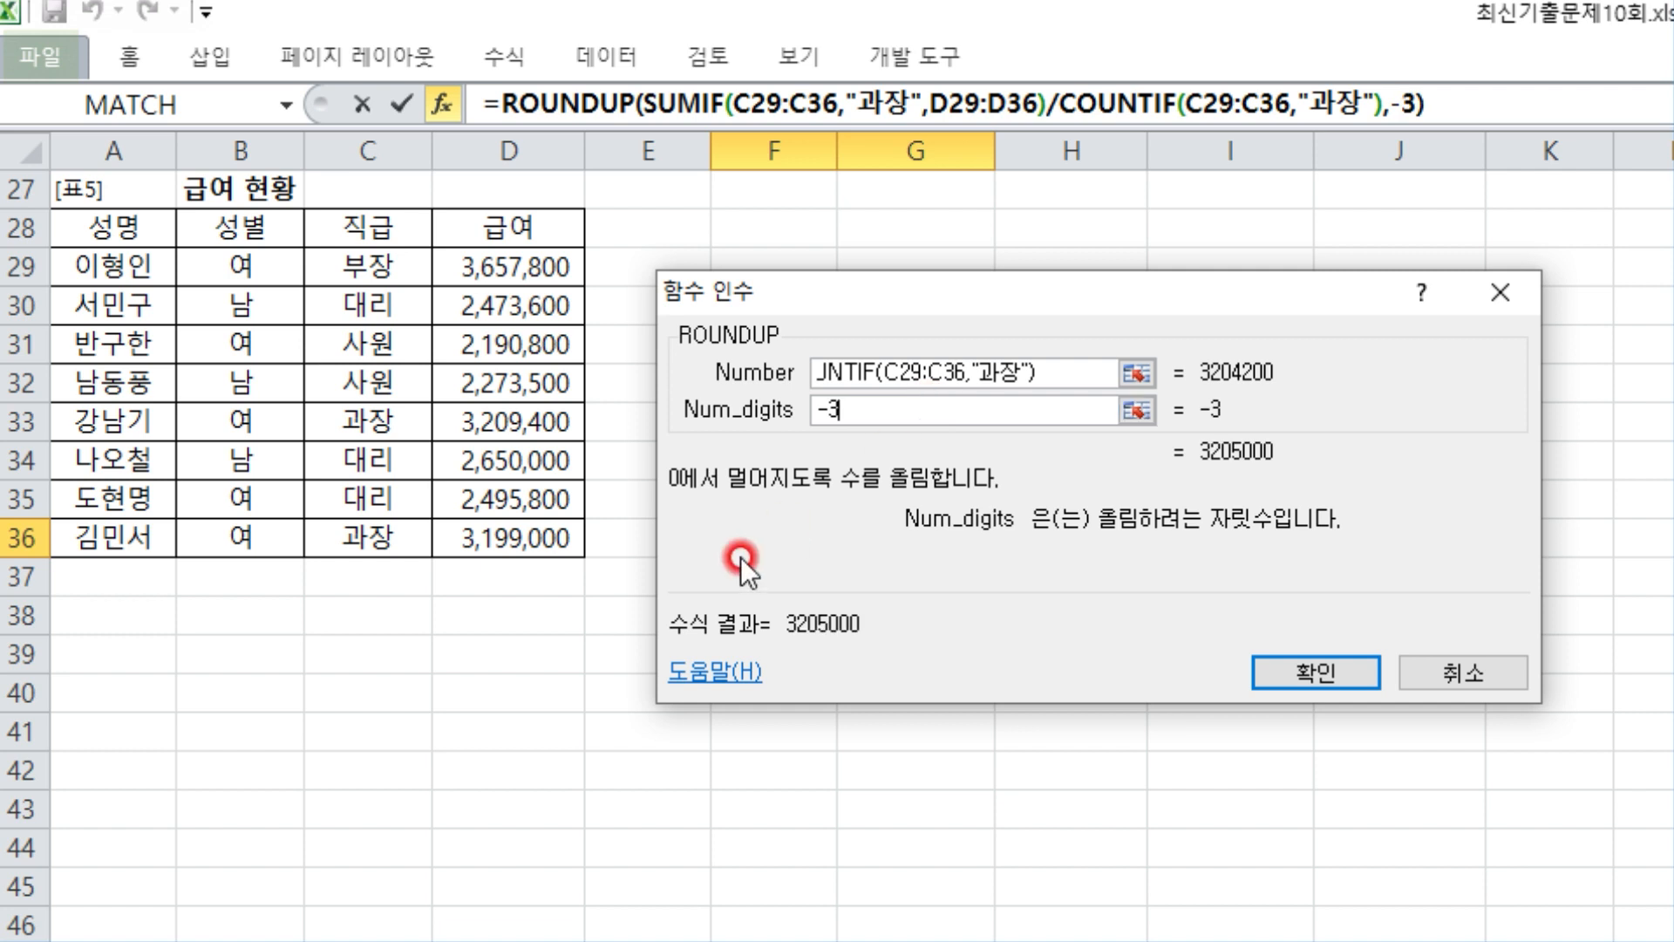
{"action": "left_click", "coordinate": [1289, 670]}
{"action": "left_click", "coordinate": [1071, 703]}
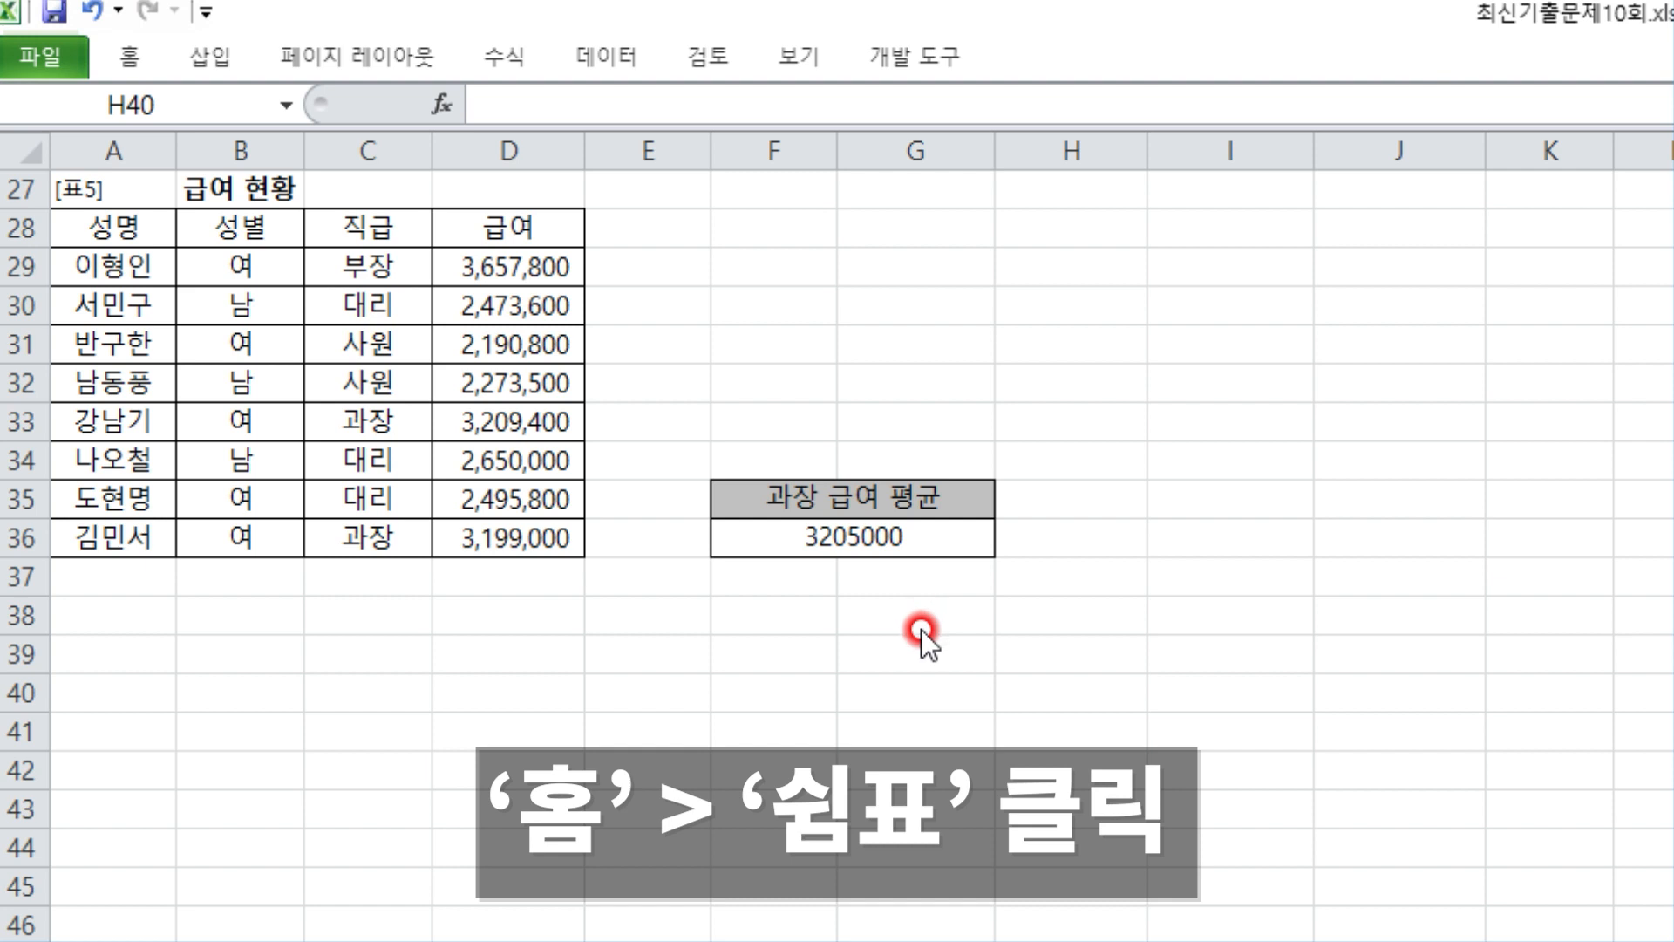
- Apply the comma number style to the 과장 급여 평균 result in F36
{"action": "left_click", "coordinate": [875, 535]}
{"action": "left_click", "coordinate": [863, 535]}
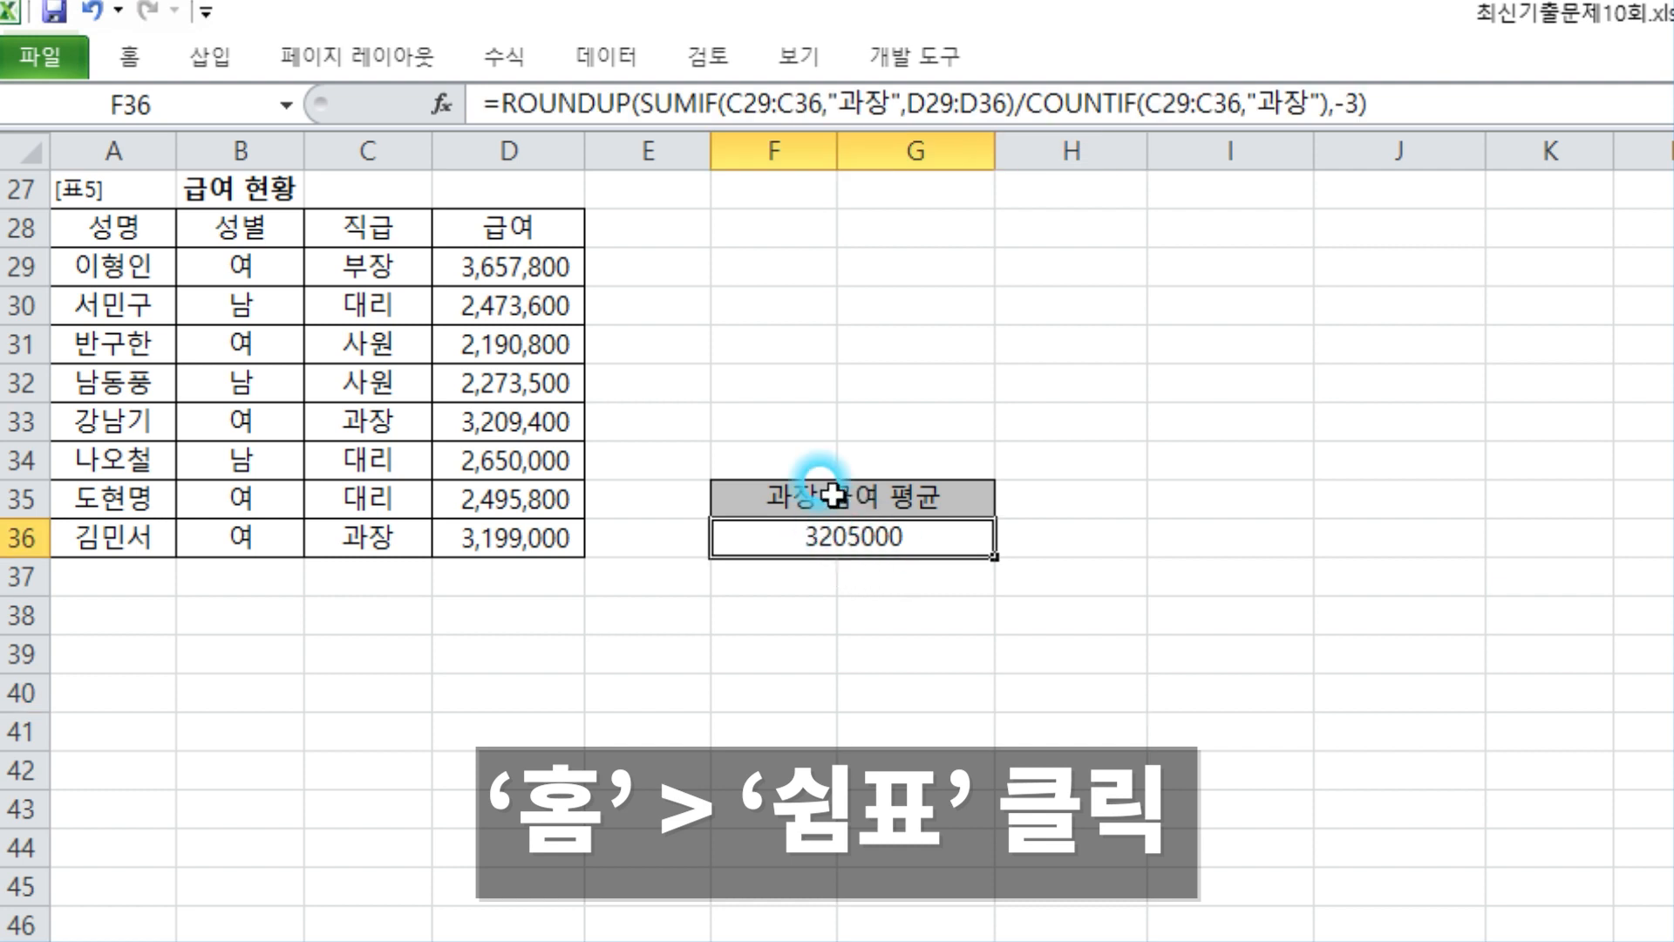
{"action": "left_click", "coordinate": [137, 61]}
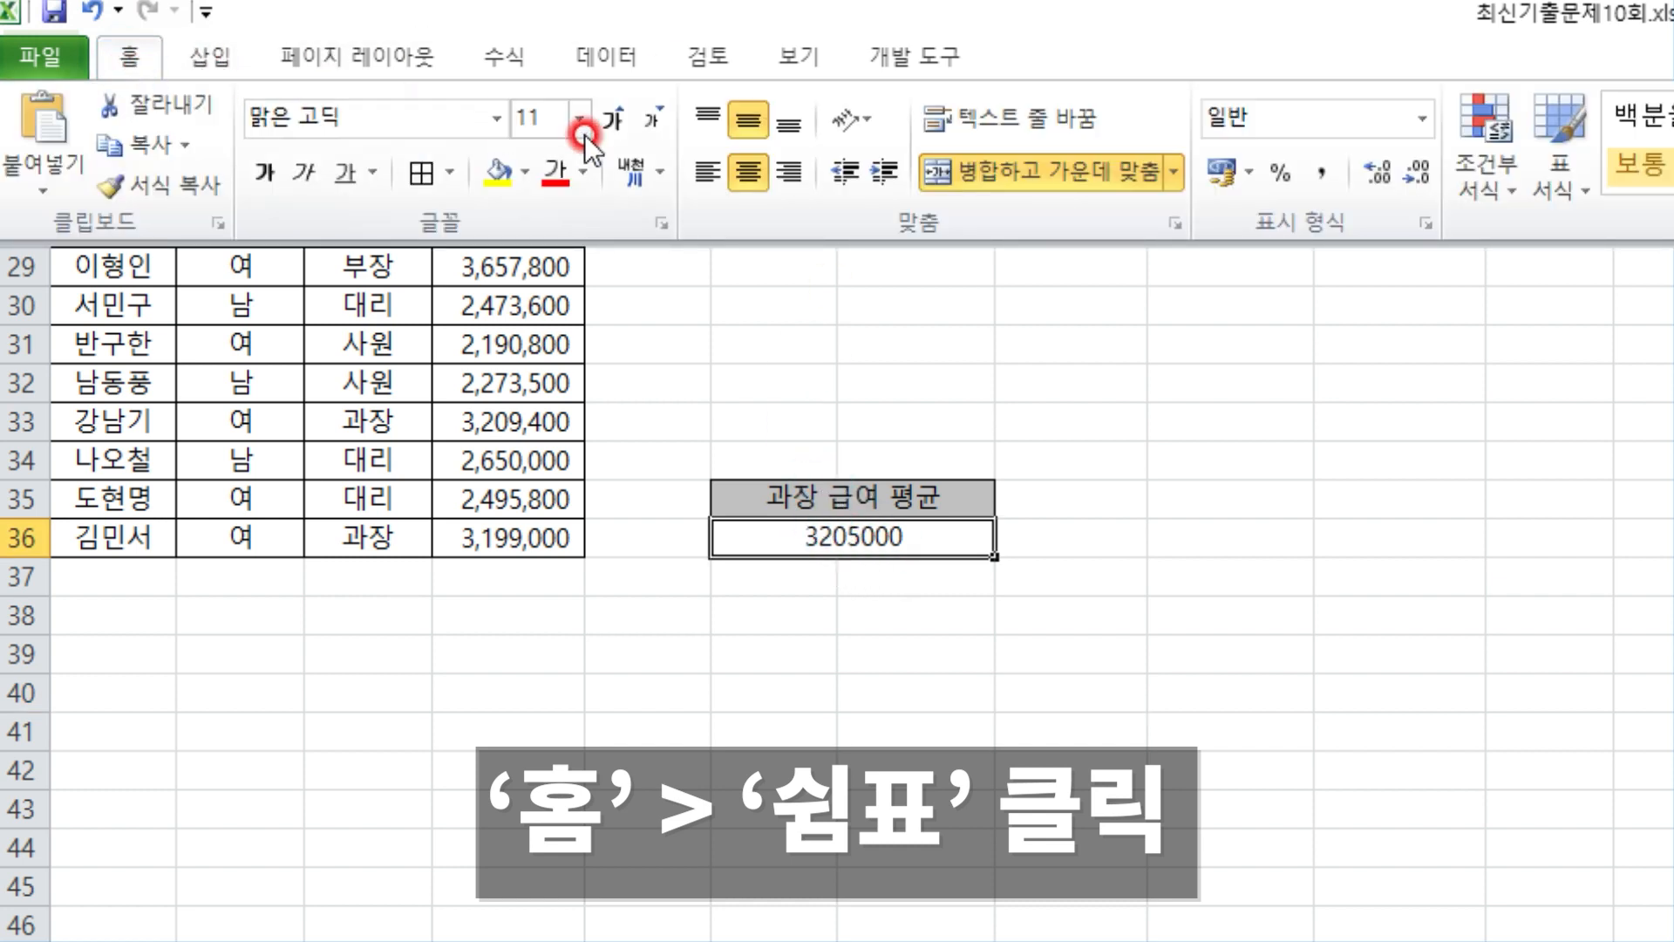
{"action": "left_click", "coordinate": [1324, 173]}
{"action": "left_click", "coordinate": [1189, 551]}
{"action": "left_click", "coordinate": [1218, 640]}
{"action": "left_click", "coordinate": [1022, 723]}
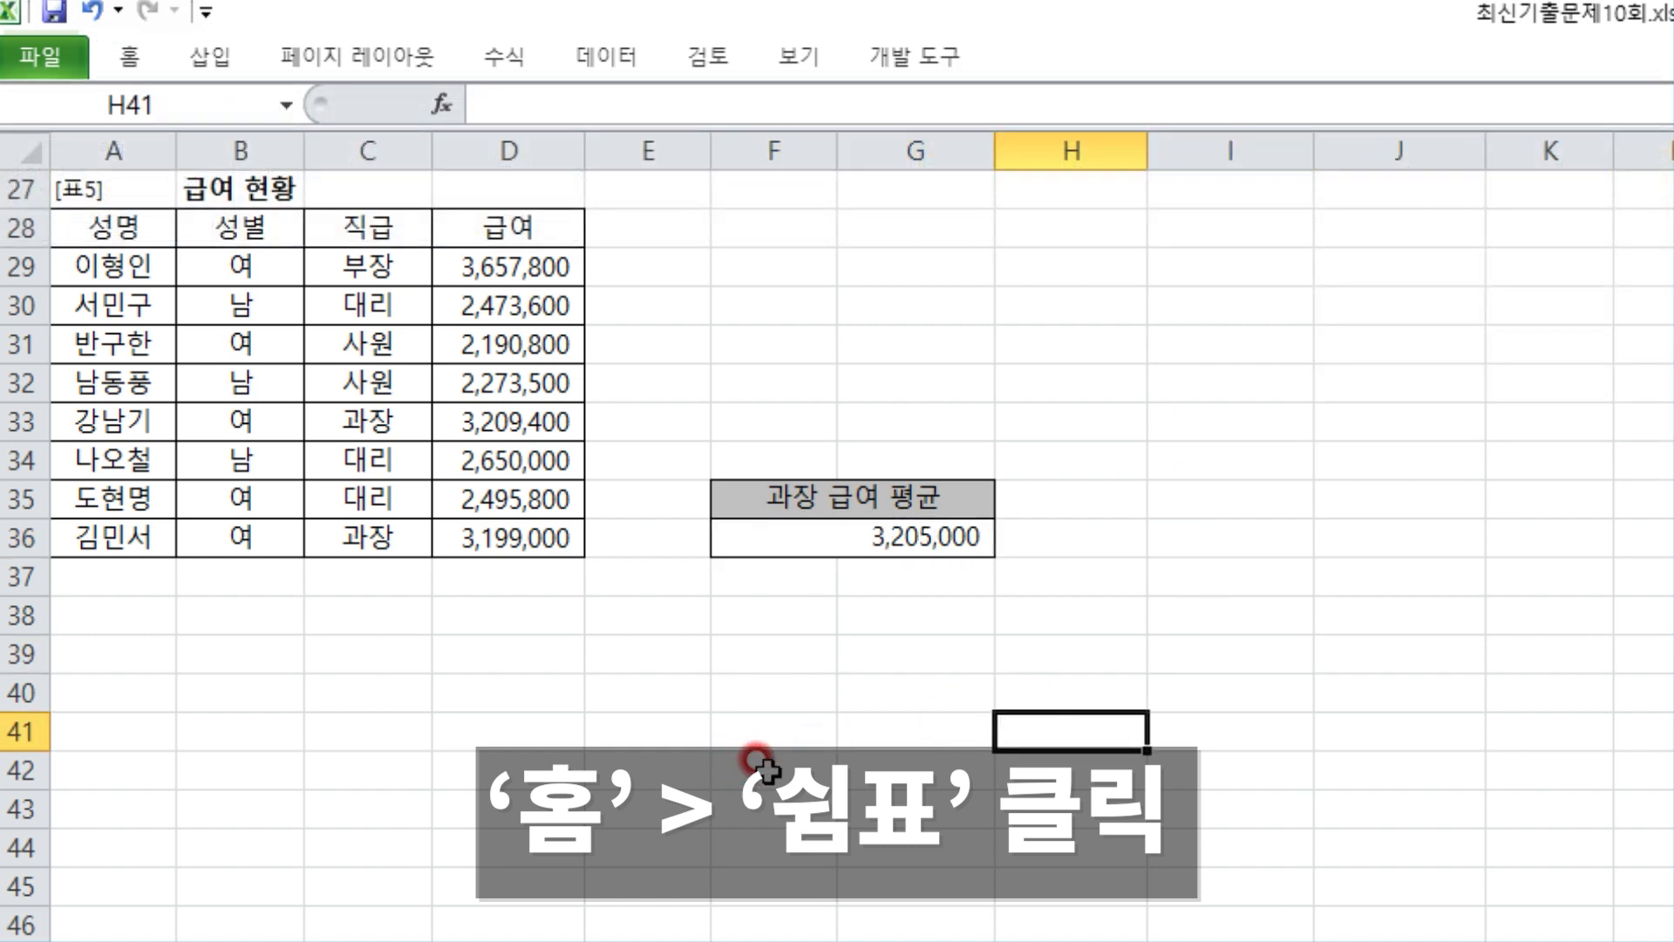
{"action": "left_click", "coordinate": [1160, 545]}
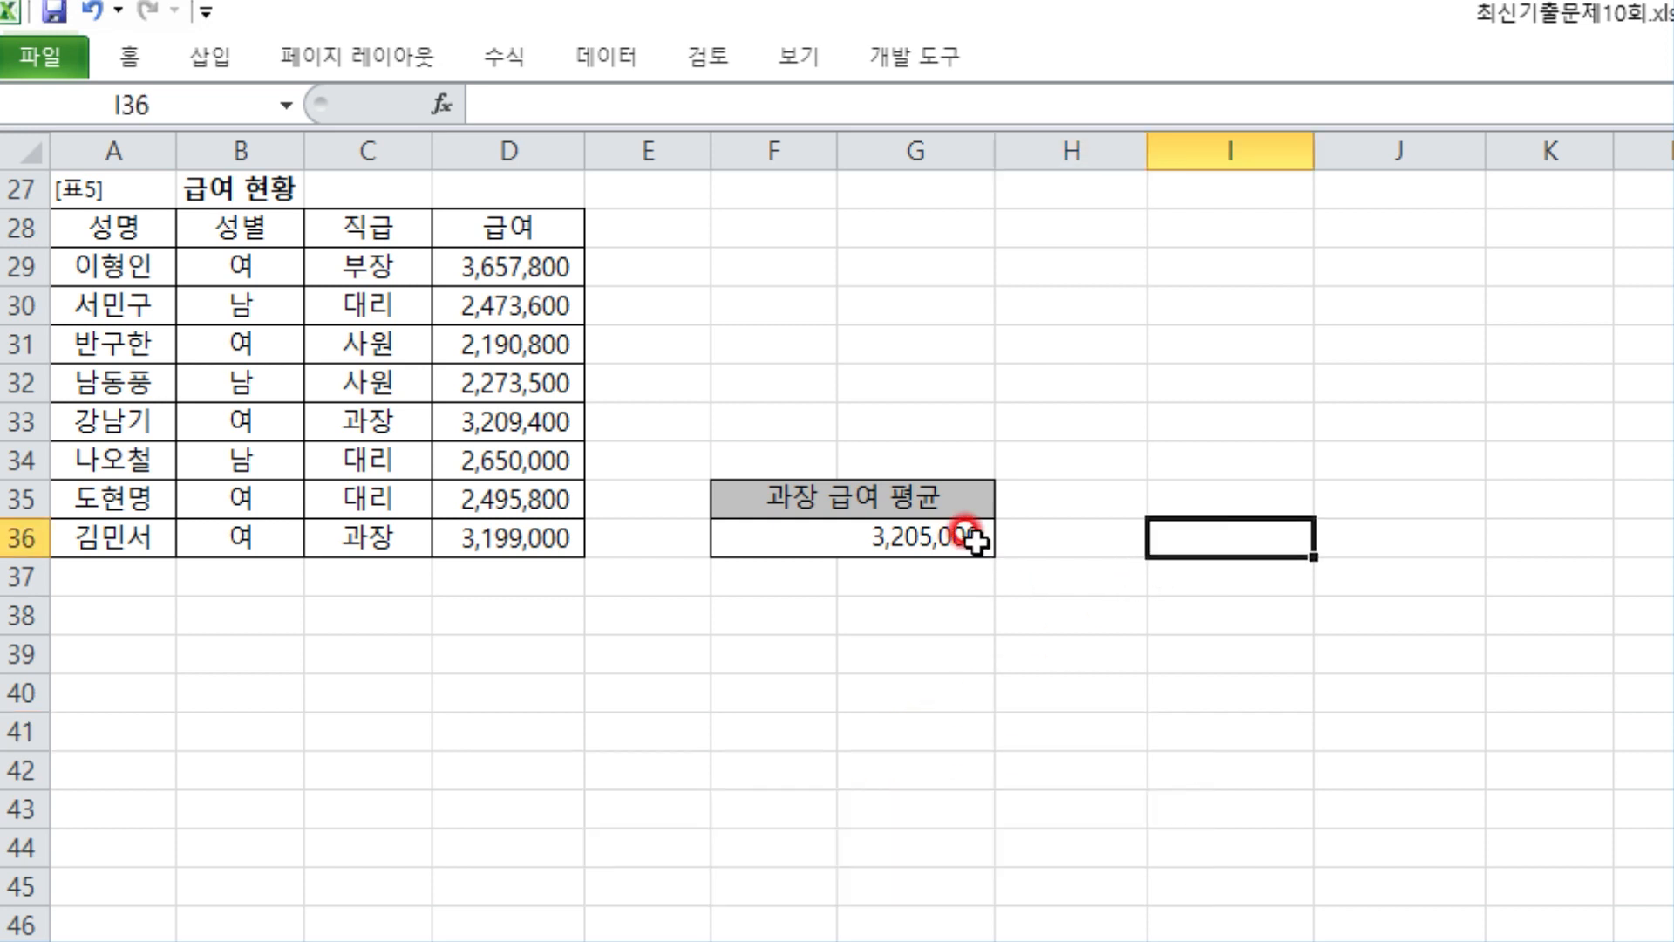
{"action": "left_click", "coordinate": [1014, 394]}
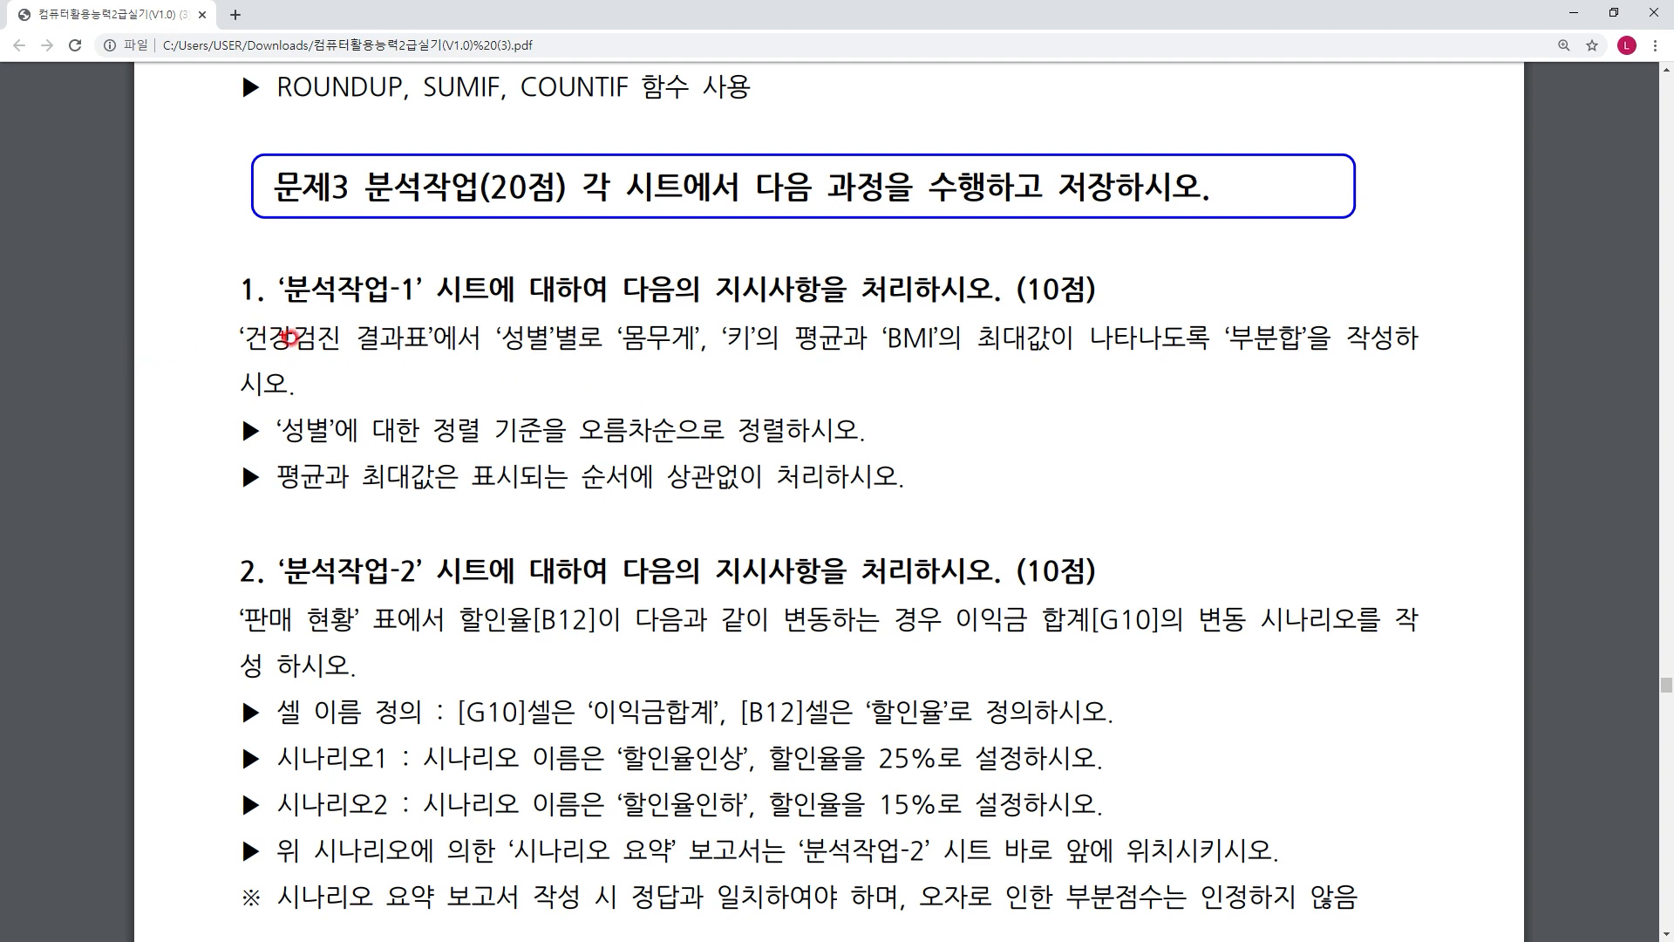
- Switch to the exam PDF and examine the 분석작업-1 subtotal instructions, marking the grouping, average, maximum and sorting requirements
{"action": "left_click_drag", "start_coordinate": [297, 367], "coordinate": [832, 368]}
{"action": "mouse_move", "coordinate": [621, 367]}
{"action": "left_mouse_down"}
{"action": "mouse_move", "coordinate": [841, 368]}
{"action": "mouse_move", "coordinate": [777, 408]}
{"action": "left_mouse_up"}
{"action": "mouse_move", "coordinate": [807, 384]}
{"action": "left_mouse_down"}
{"action": "mouse_move", "coordinate": [756, 419]}
{"action": "mouse_move", "coordinate": [768, 379]}
{"action": "left_mouse_up"}
{"action": "left_click_drag", "start_coordinate": [900, 367], "coordinate": [1179, 373]}
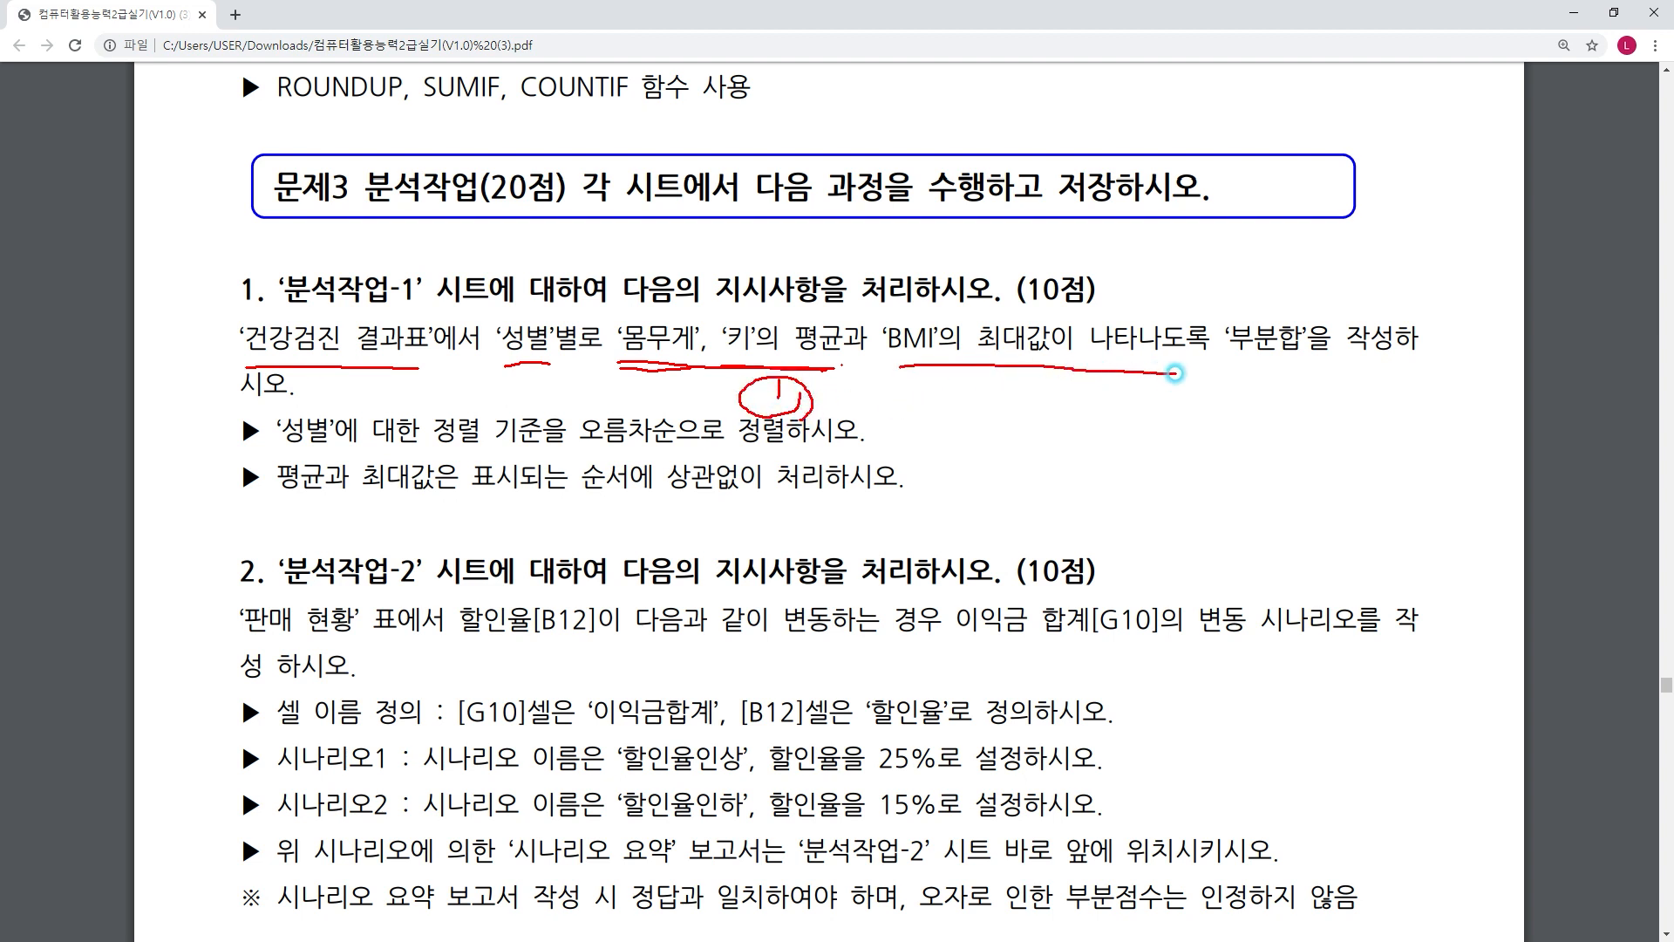
{"action": "mouse_move", "coordinate": [1001, 401]}
{"action": "left_mouse_down"}
{"action": "mouse_move", "coordinate": [1050, 420]}
{"action": "mouse_move", "coordinate": [1009, 439]}
{"action": "mouse_move", "coordinate": [1055, 431]}
{"action": "left_mouse_up"}
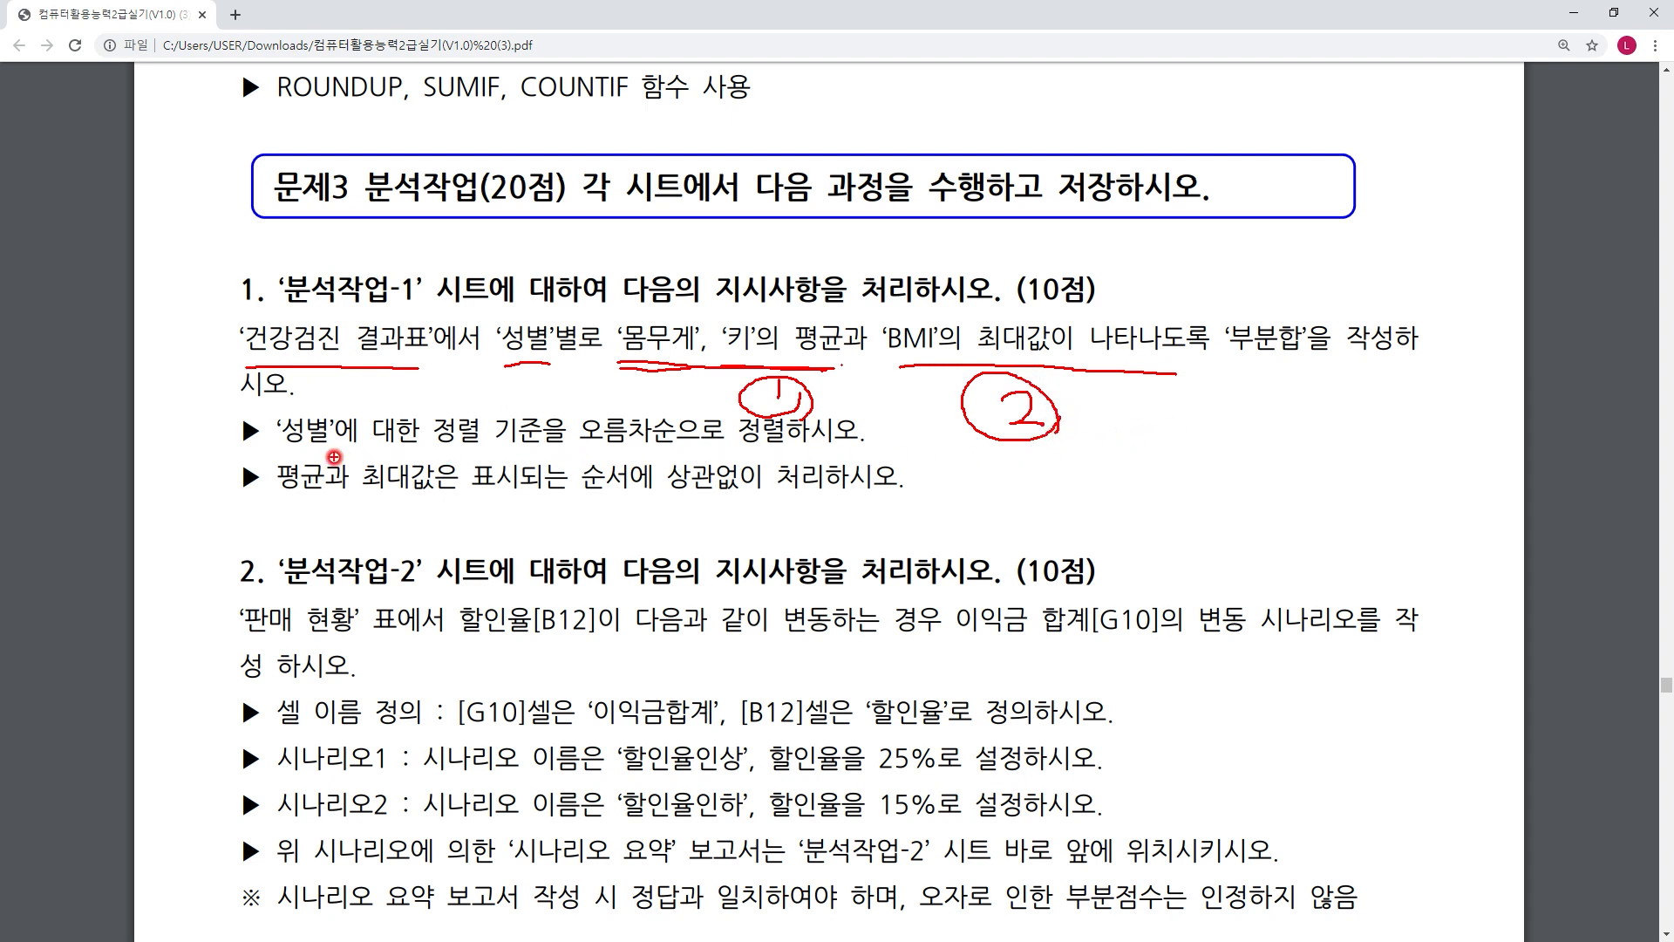
{"action": "mouse_move", "coordinate": [183, 431]}
{"action": "left_mouse_down"}
{"action": "mouse_move", "coordinate": [202, 404]}
{"action": "mouse_move", "coordinate": [190, 452]}
{"action": "mouse_move", "coordinate": [209, 430]}
{"action": "mouse_move", "coordinate": [698, 455]}
{"action": "left_mouse_up"}
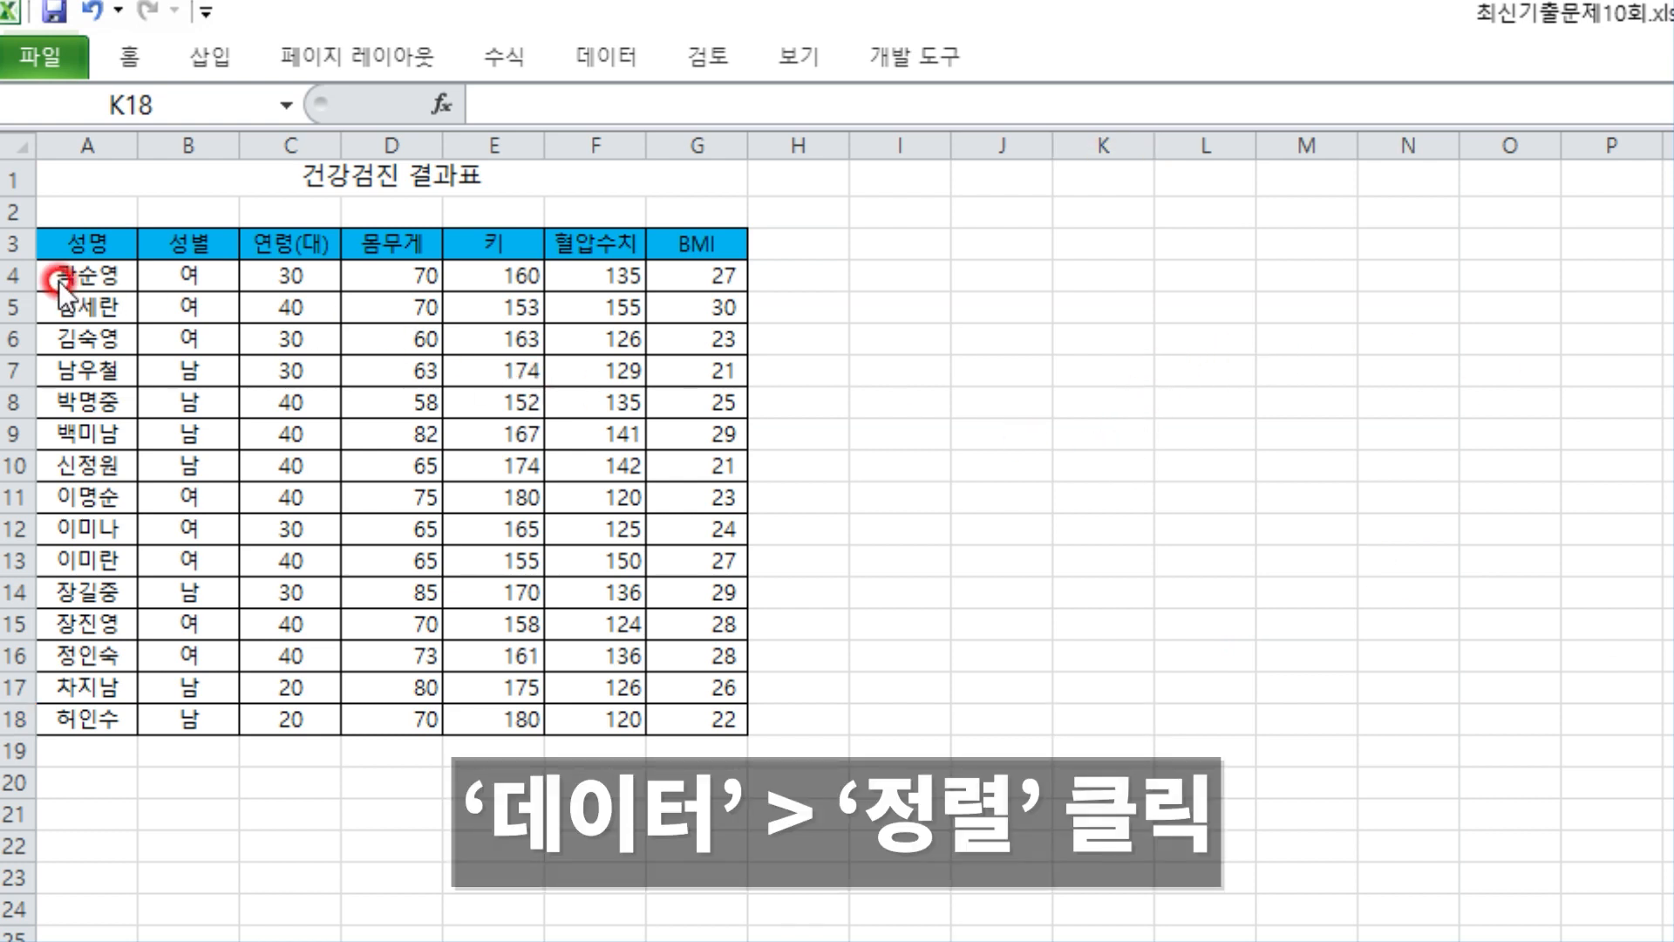
- Sort the 건강검진 결과표 table in A3:G18 by 성별 in ascending order (오름차순)
{"action": "left_click_drag", "start_coordinate": [61, 244], "coordinate": [730, 728]}
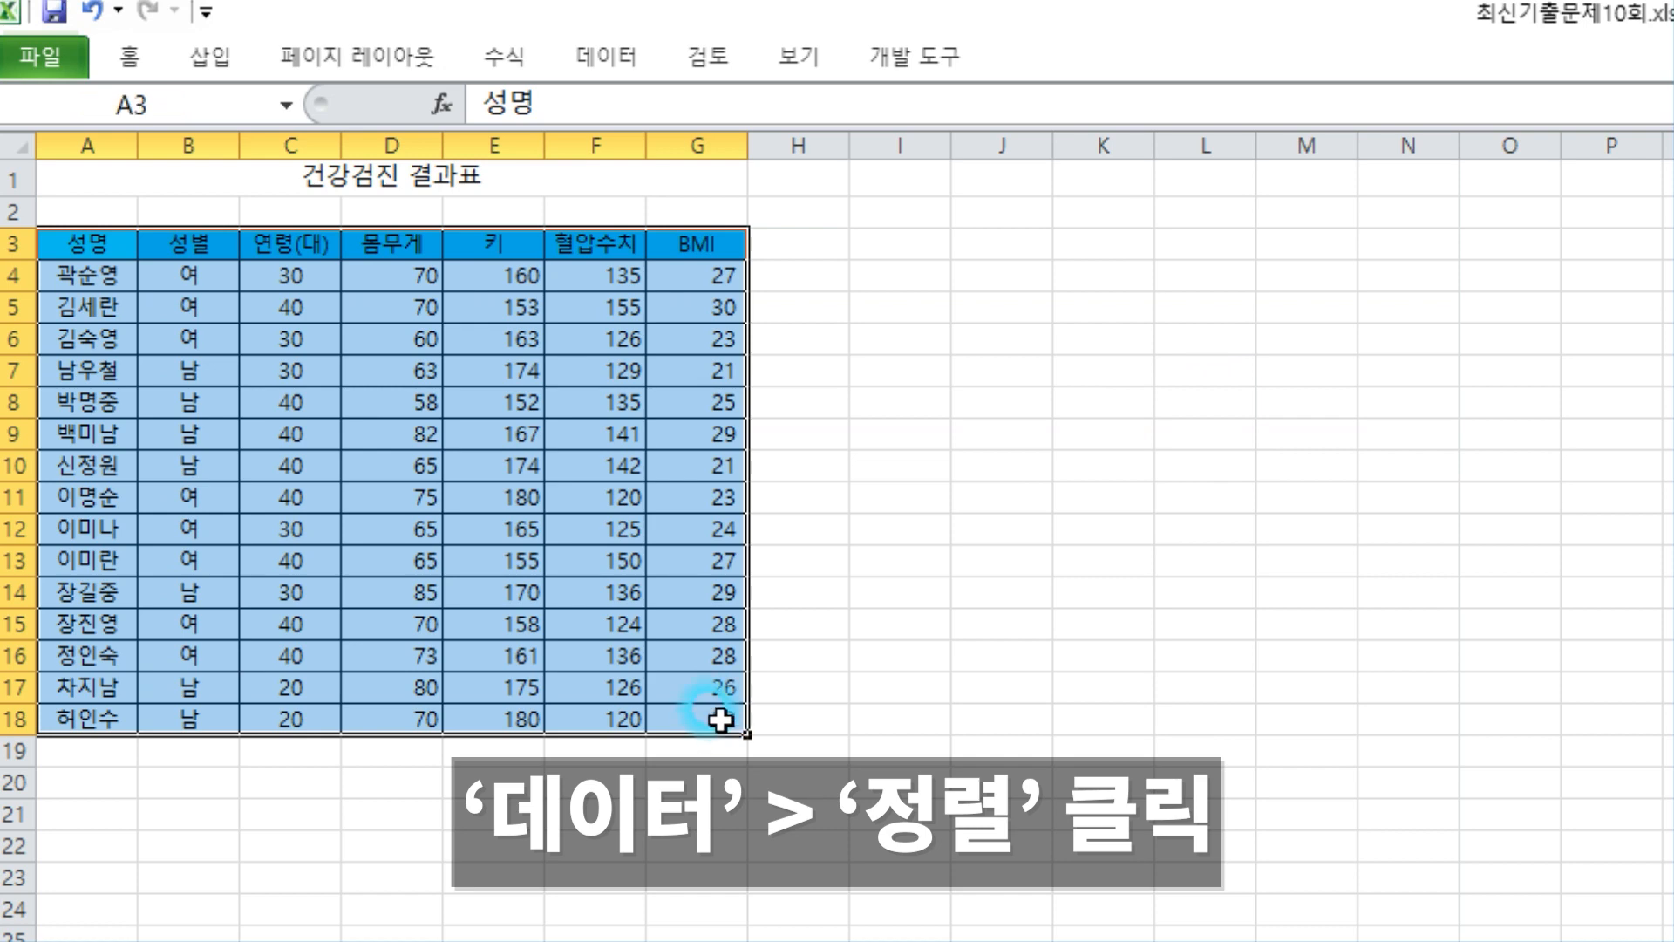
{"action": "left_click", "coordinate": [631, 61]}
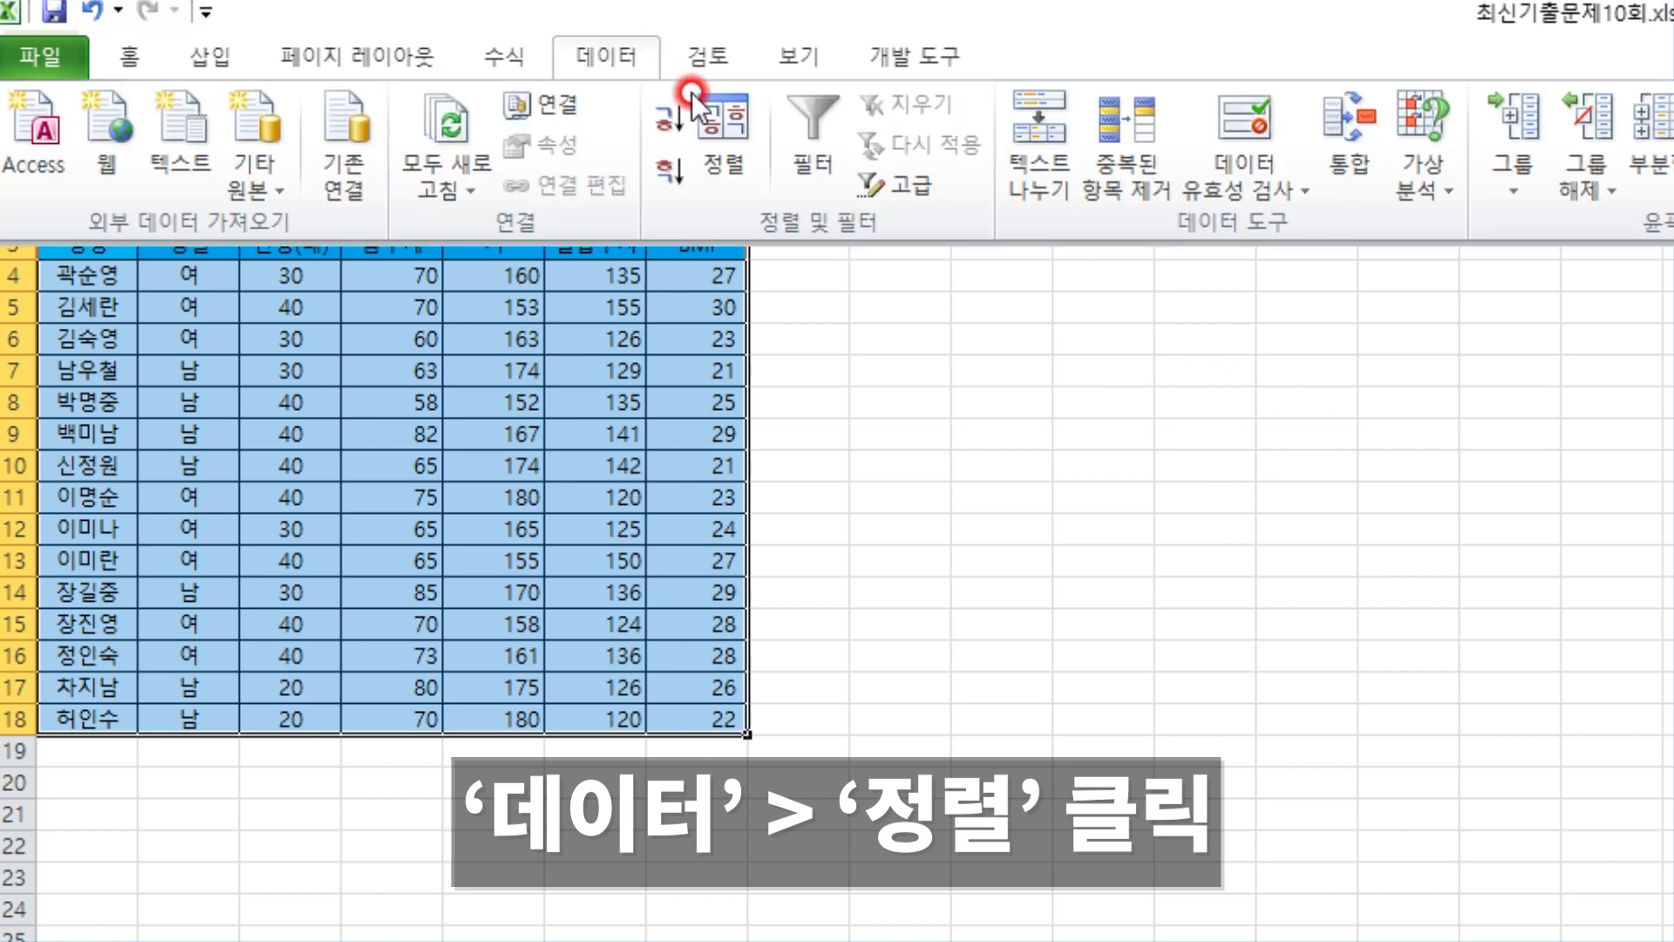
{"action": "left_click", "coordinate": [729, 127]}
{"action": "left_click", "coordinate": [873, 441]}
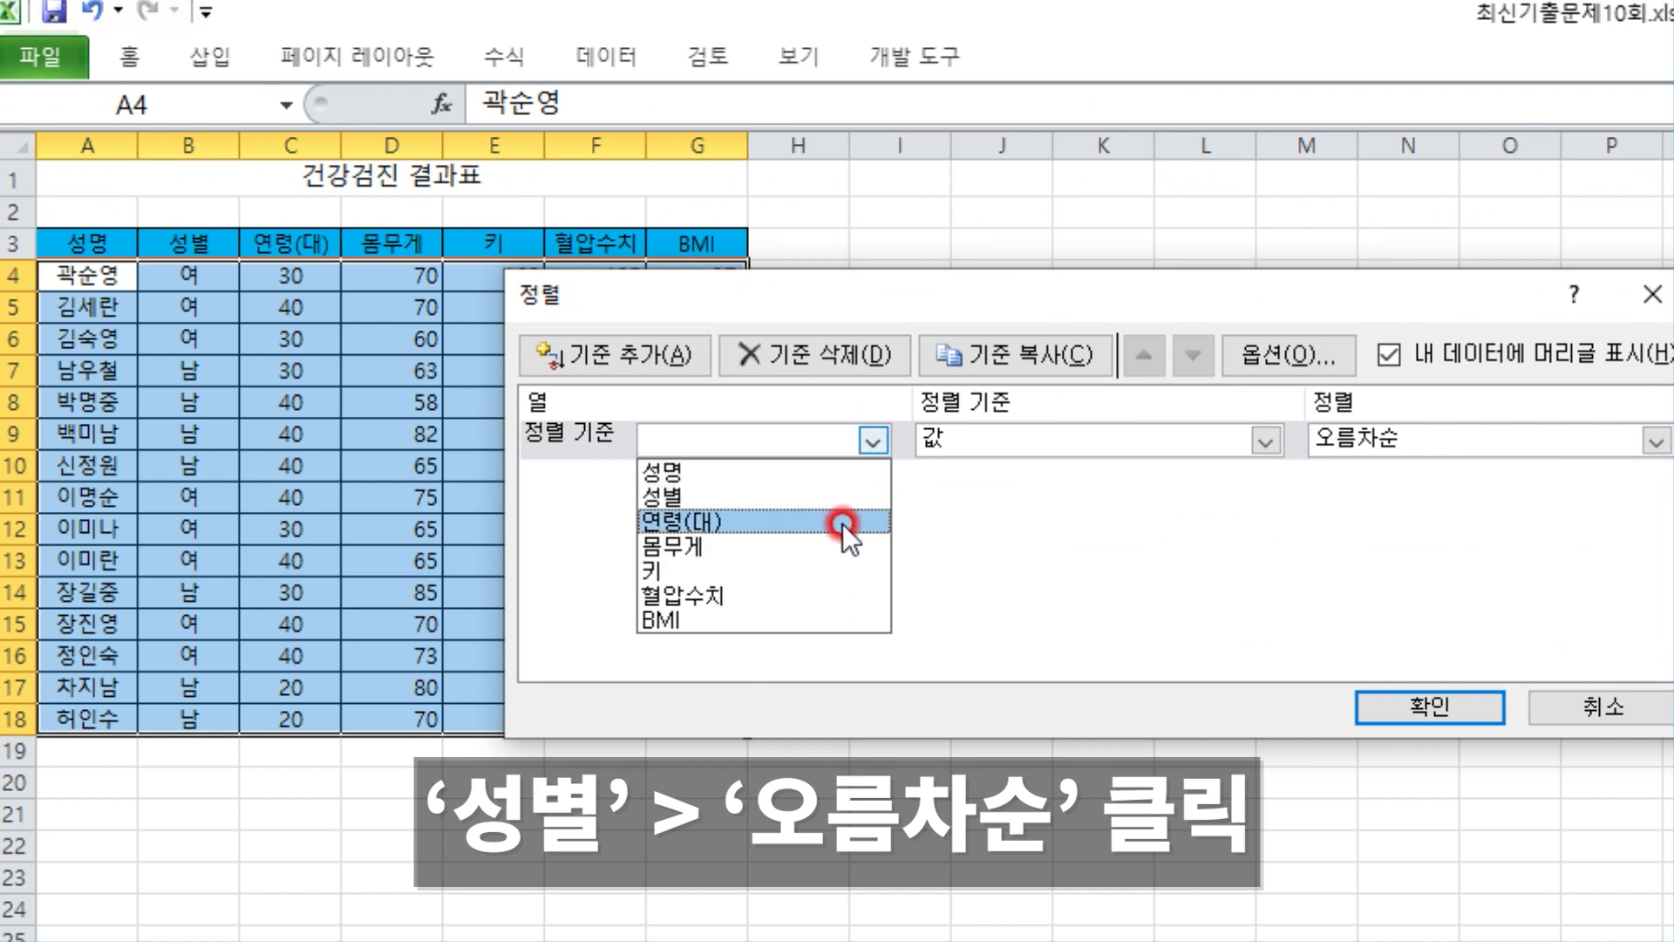
{"action": "left_click", "coordinate": [835, 495]}
{"action": "left_click_drag", "start_coordinate": [981, 298], "coordinate": [778, 259]}
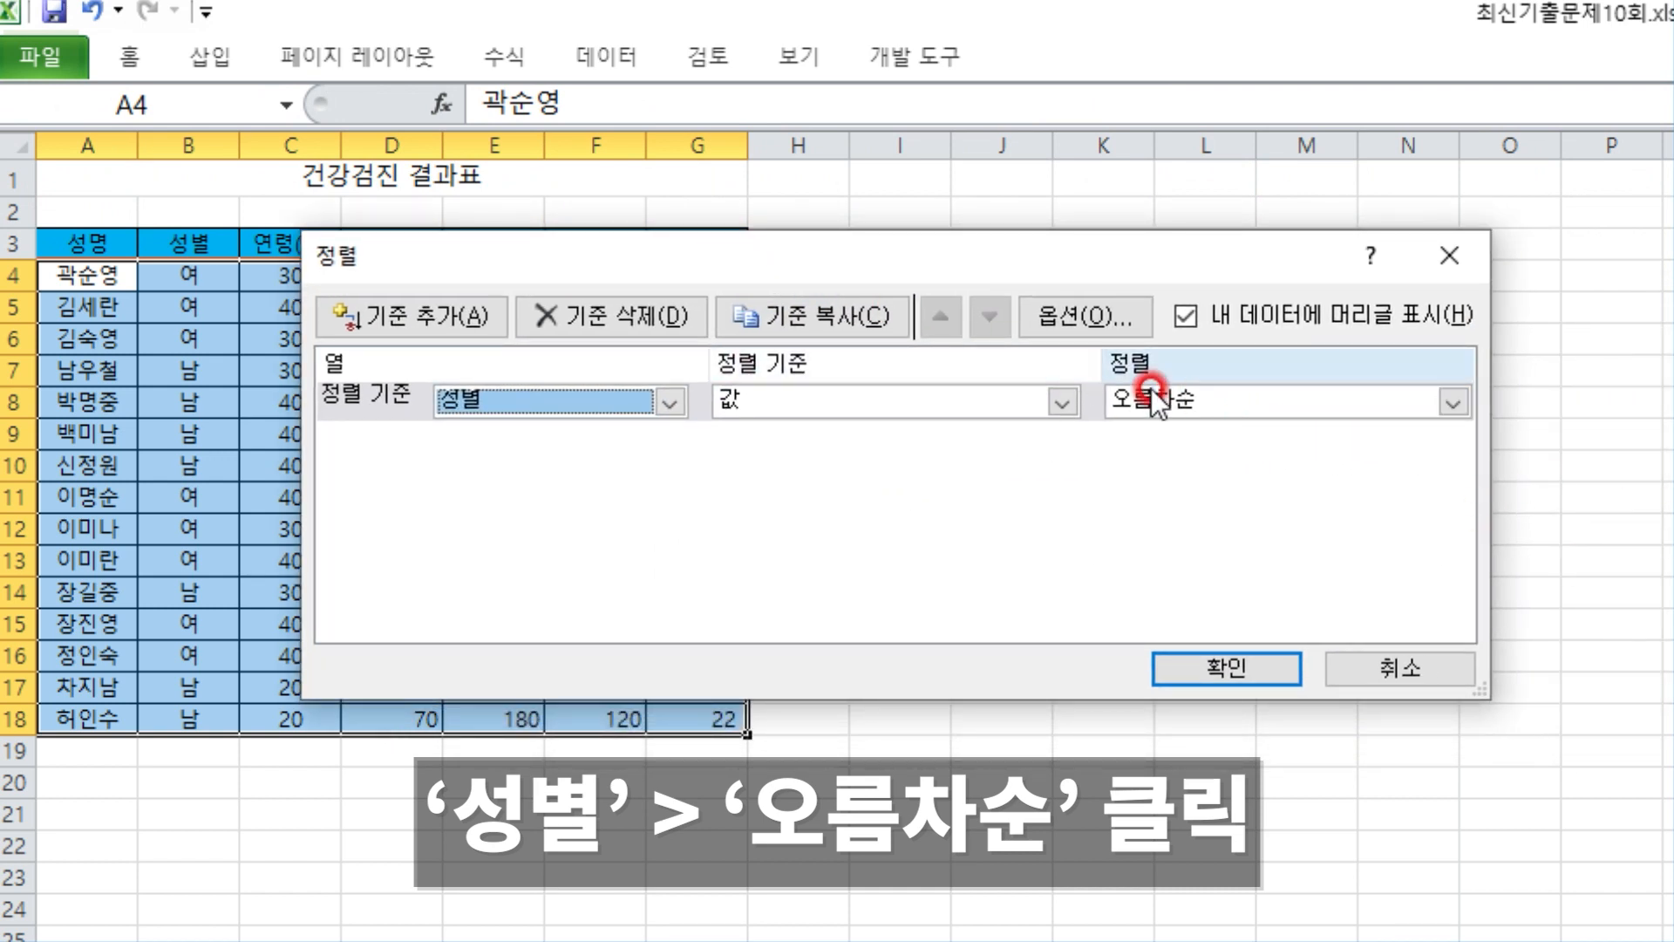
{"action": "left_click", "coordinate": [1207, 680]}
- Add subtotals (부분합) grouped by 성별 using the 평균 function on 몸무게 and 키, with BMI unchecked
{"action": "left_click", "coordinate": [542, 50]}
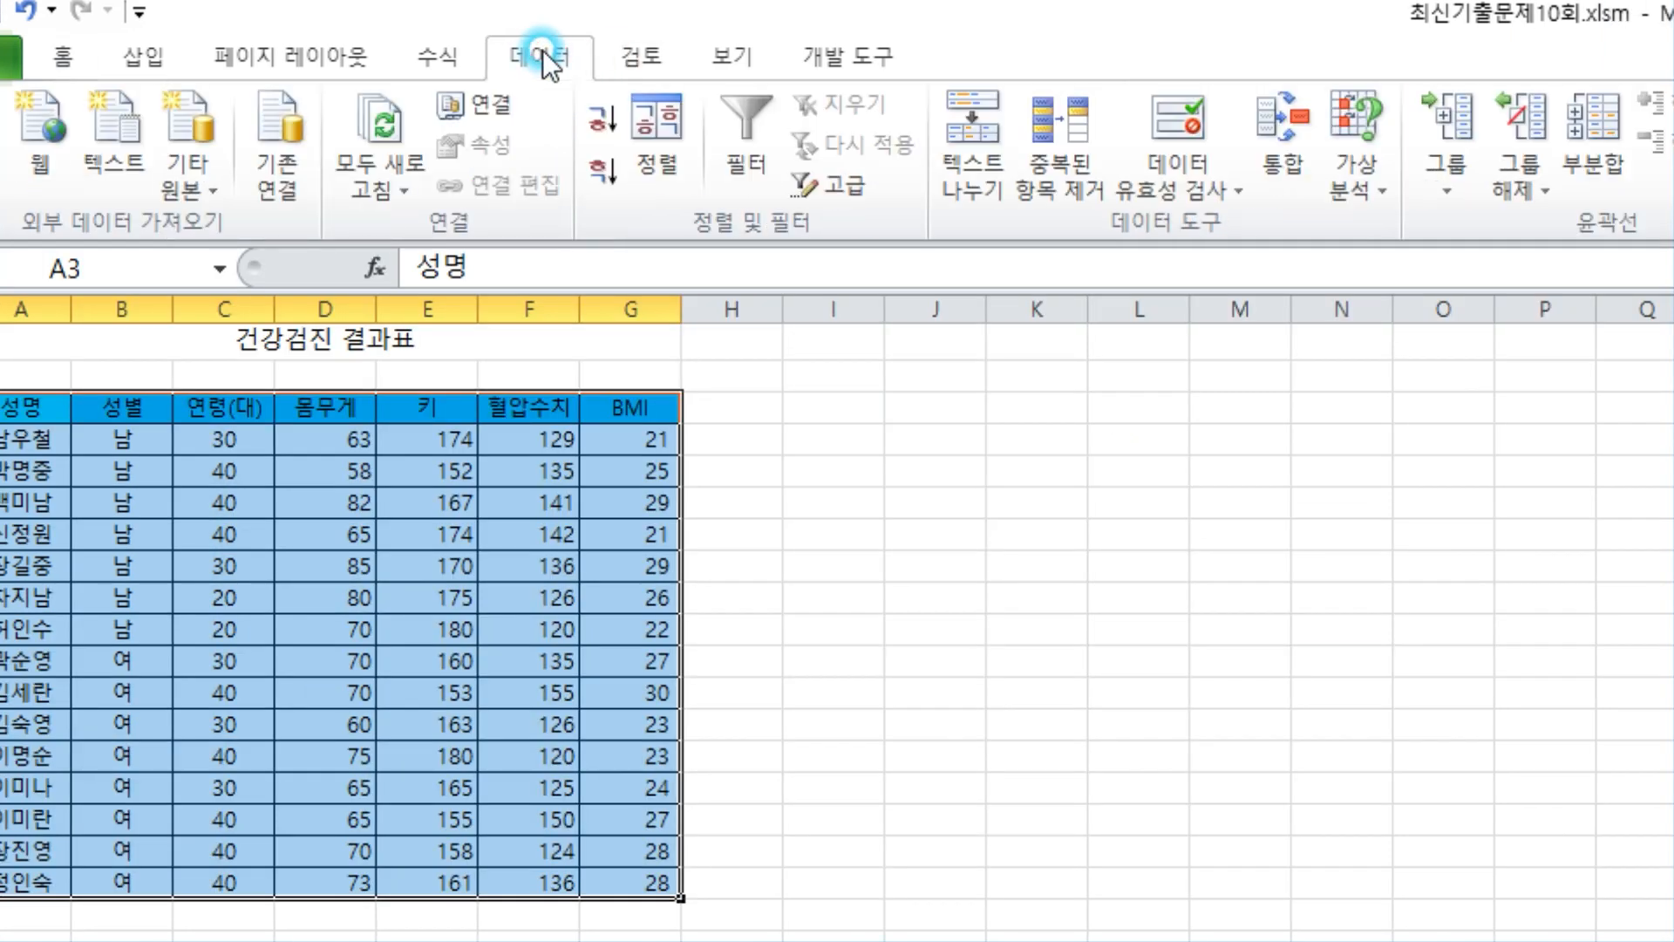
{"action": "left_click", "coordinate": [1598, 146]}
{"action": "left_click", "coordinate": [1028, 276]}
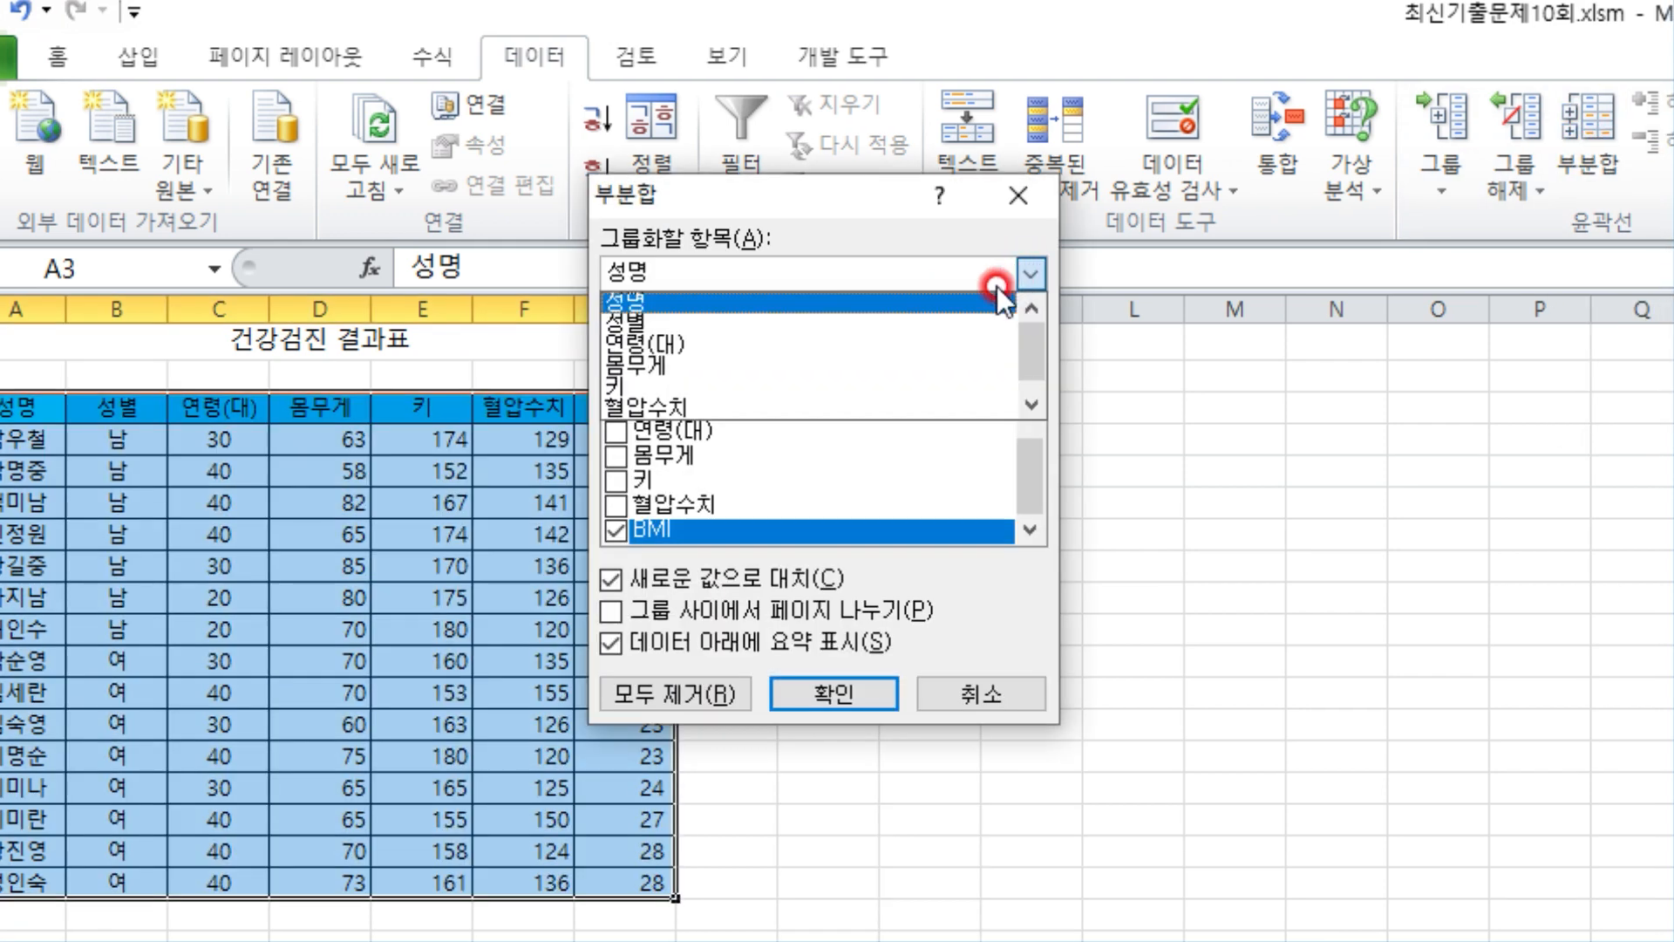
{"action": "left_click", "coordinate": [791, 322]}
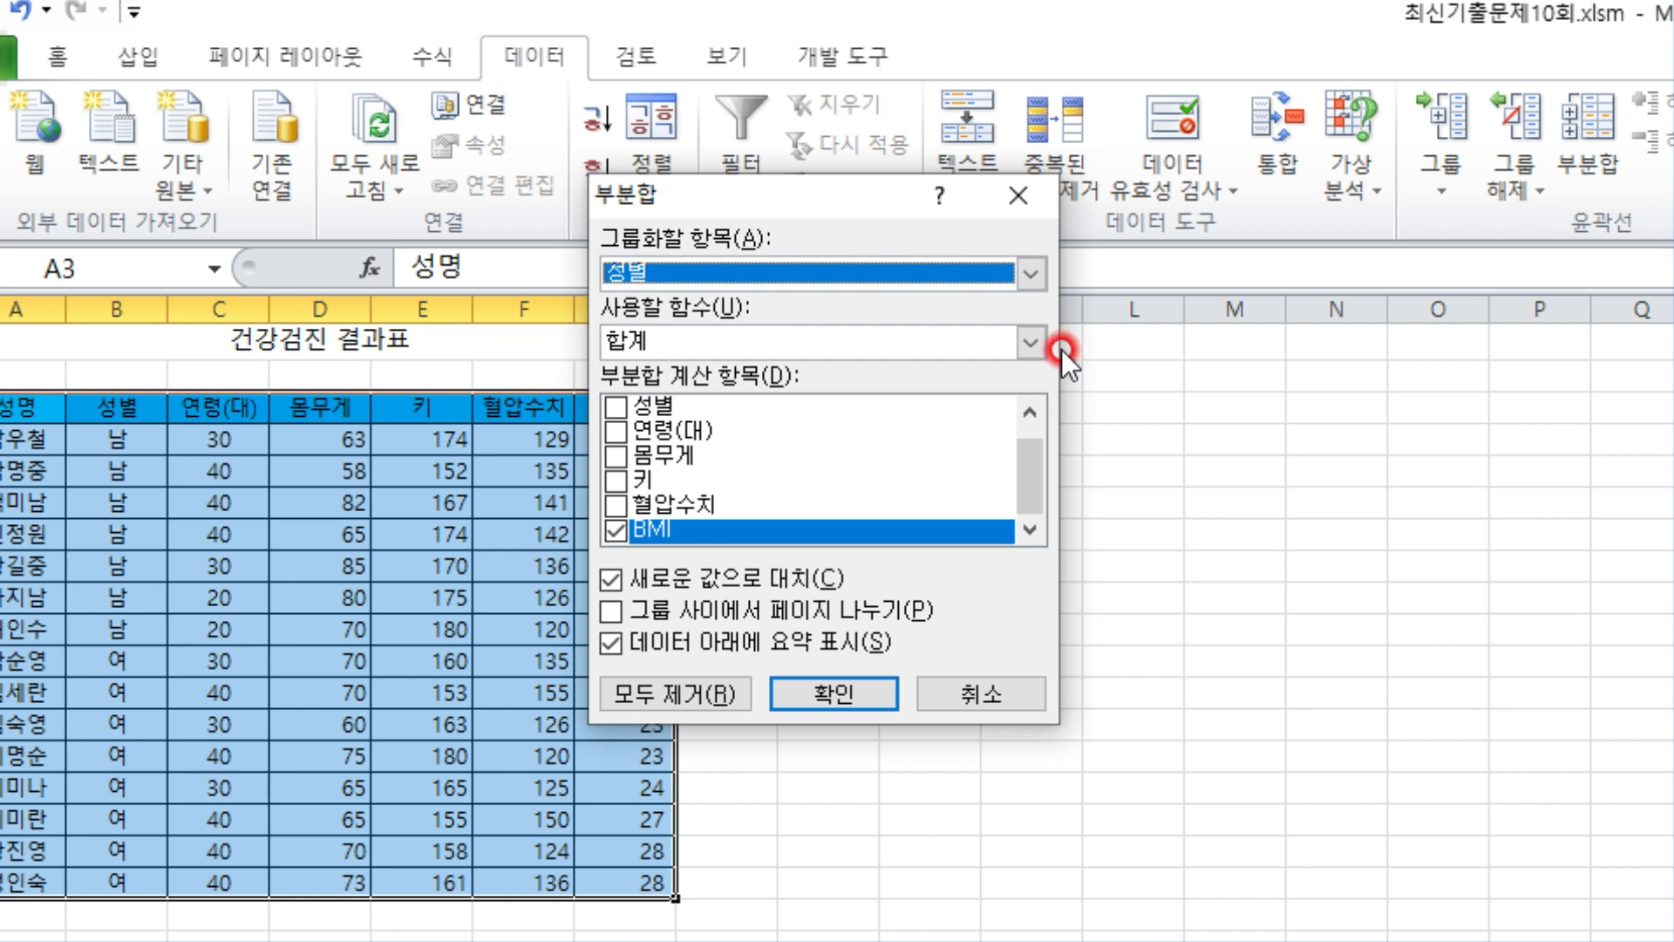
{"action": "left_click", "coordinate": [1029, 344]}
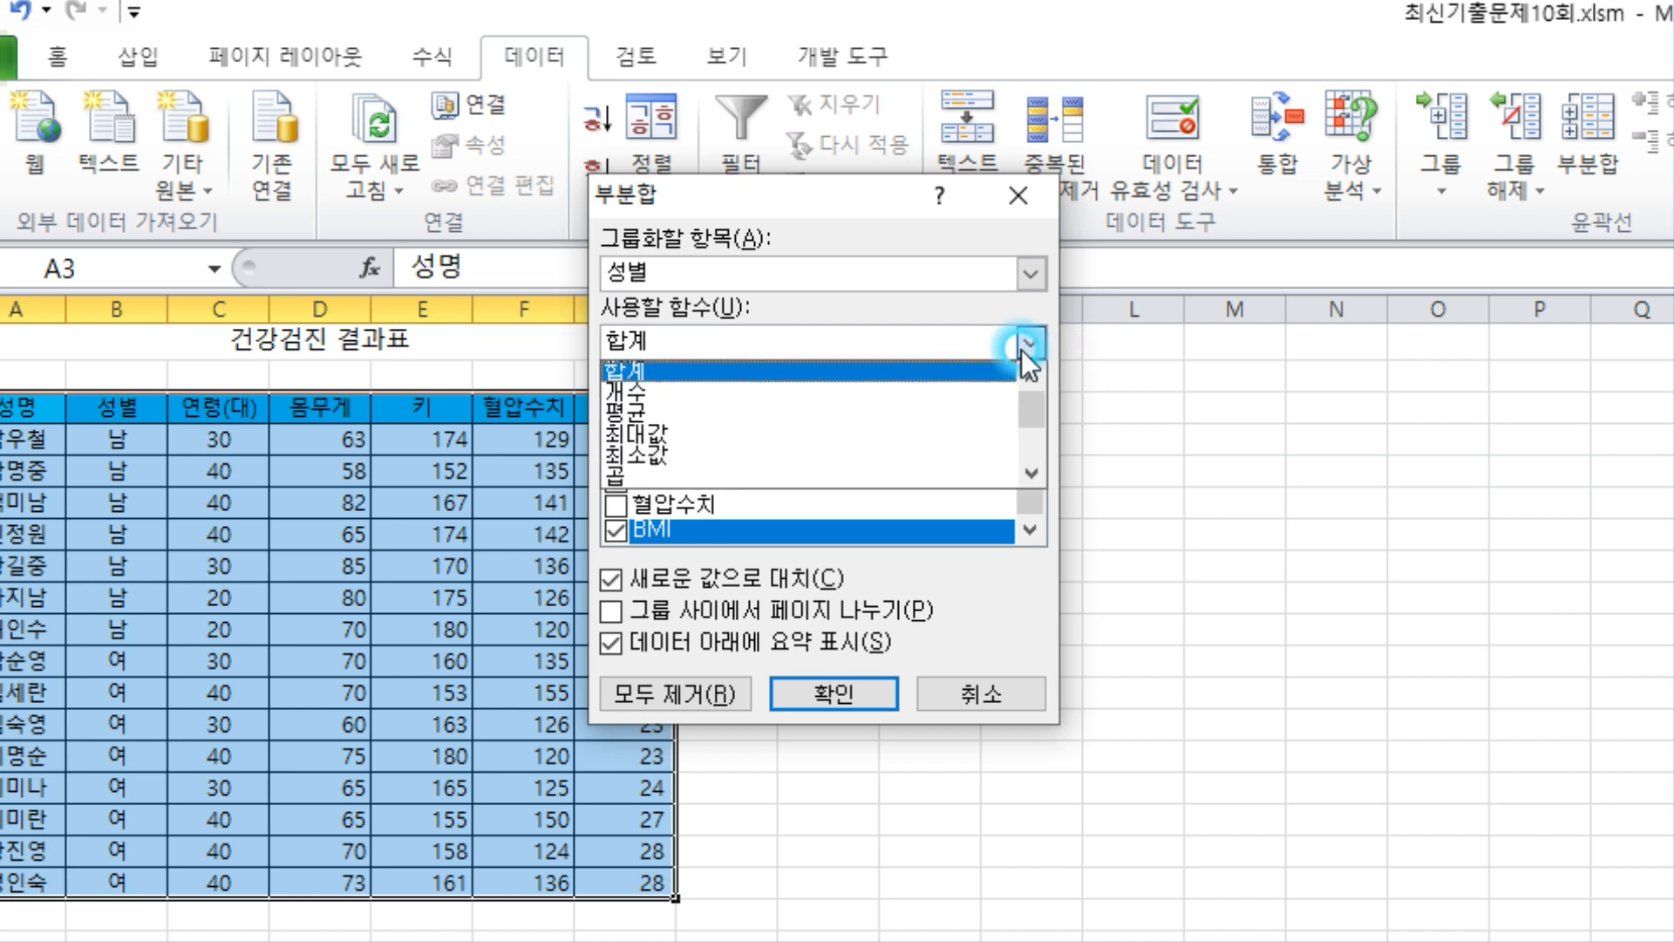
{"action": "left_click", "coordinate": [792, 411]}
{"action": "left_click", "coordinate": [619, 527]}
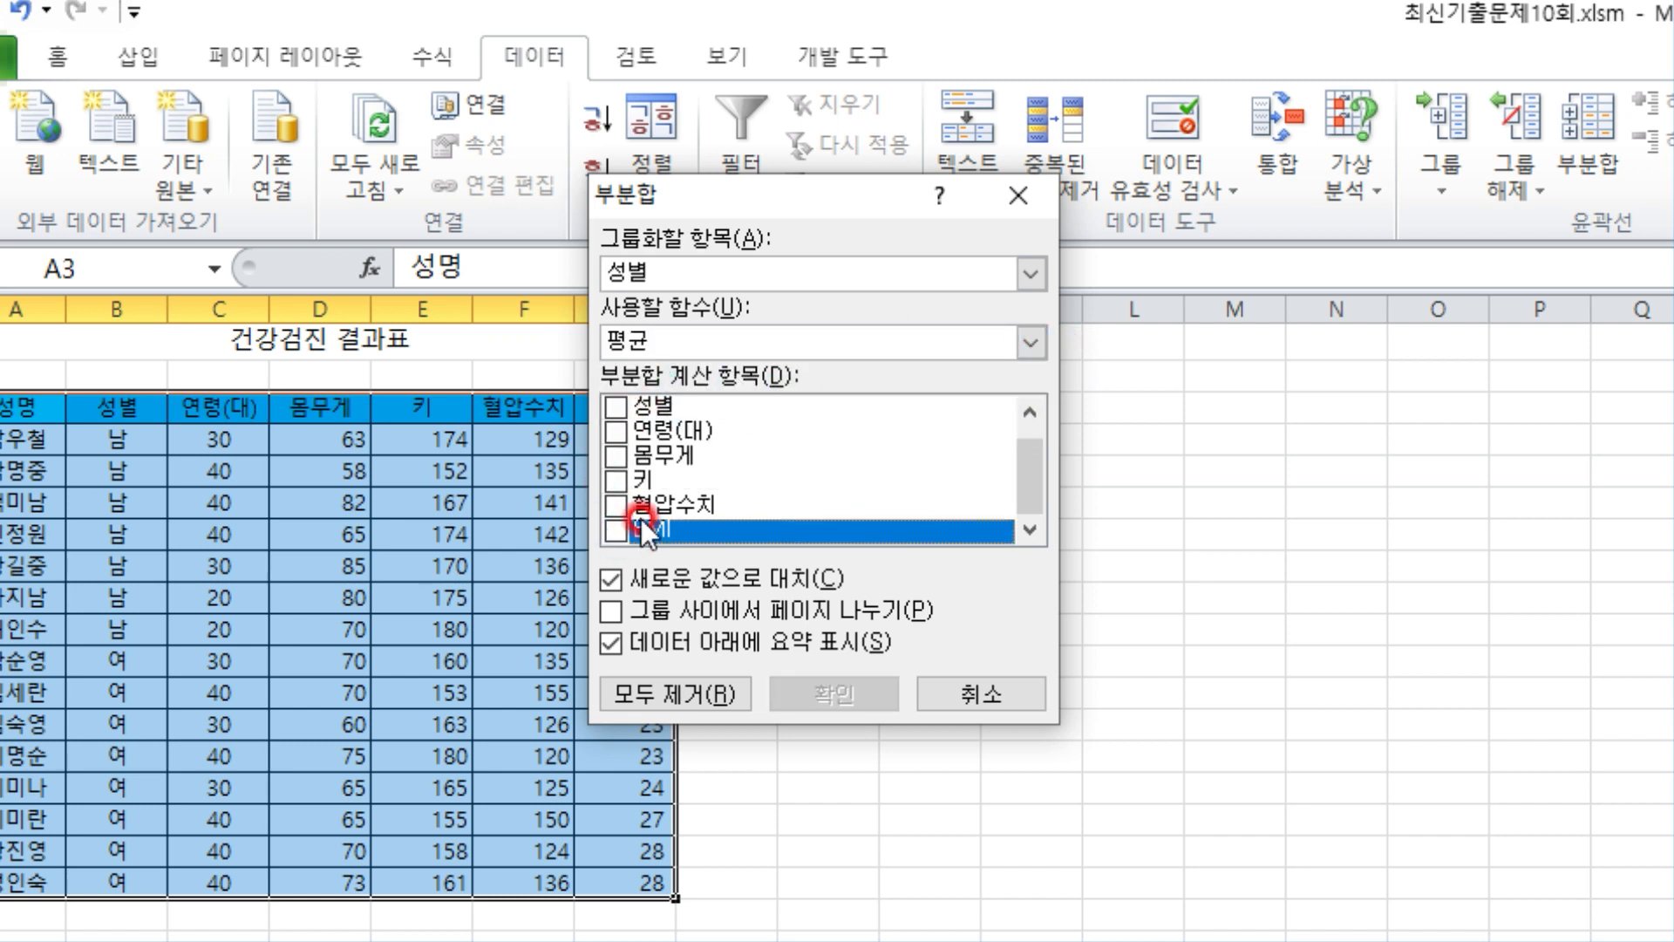
{"action": "left_click", "coordinate": [618, 454]}
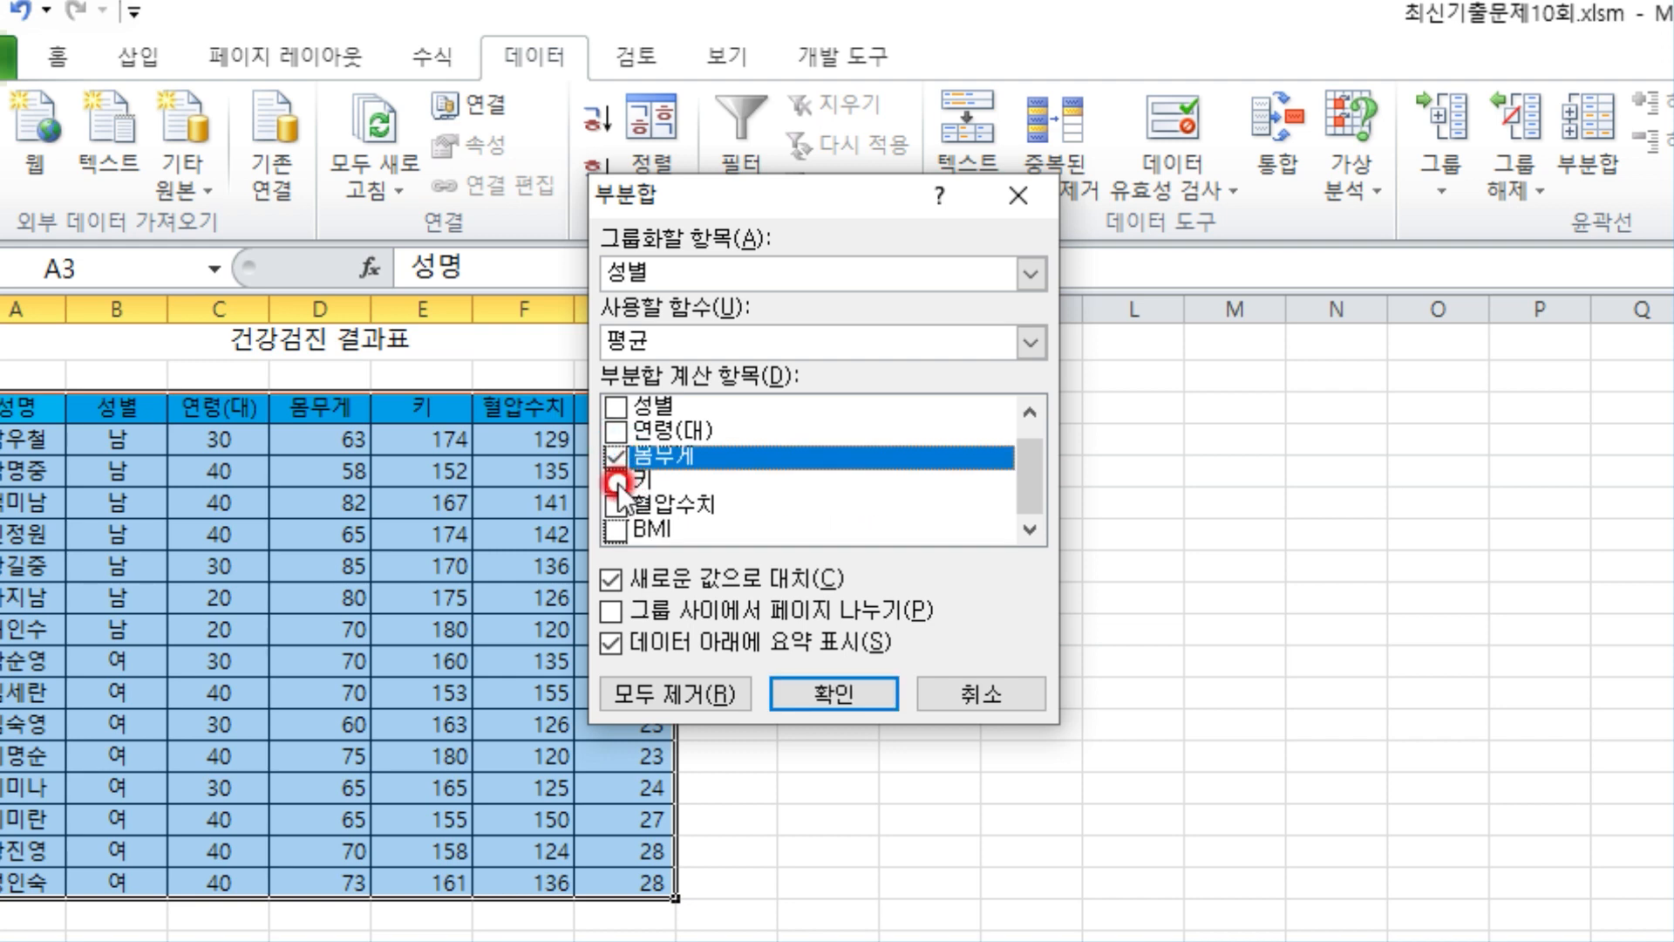
{"action": "left_click", "coordinate": [617, 481]}
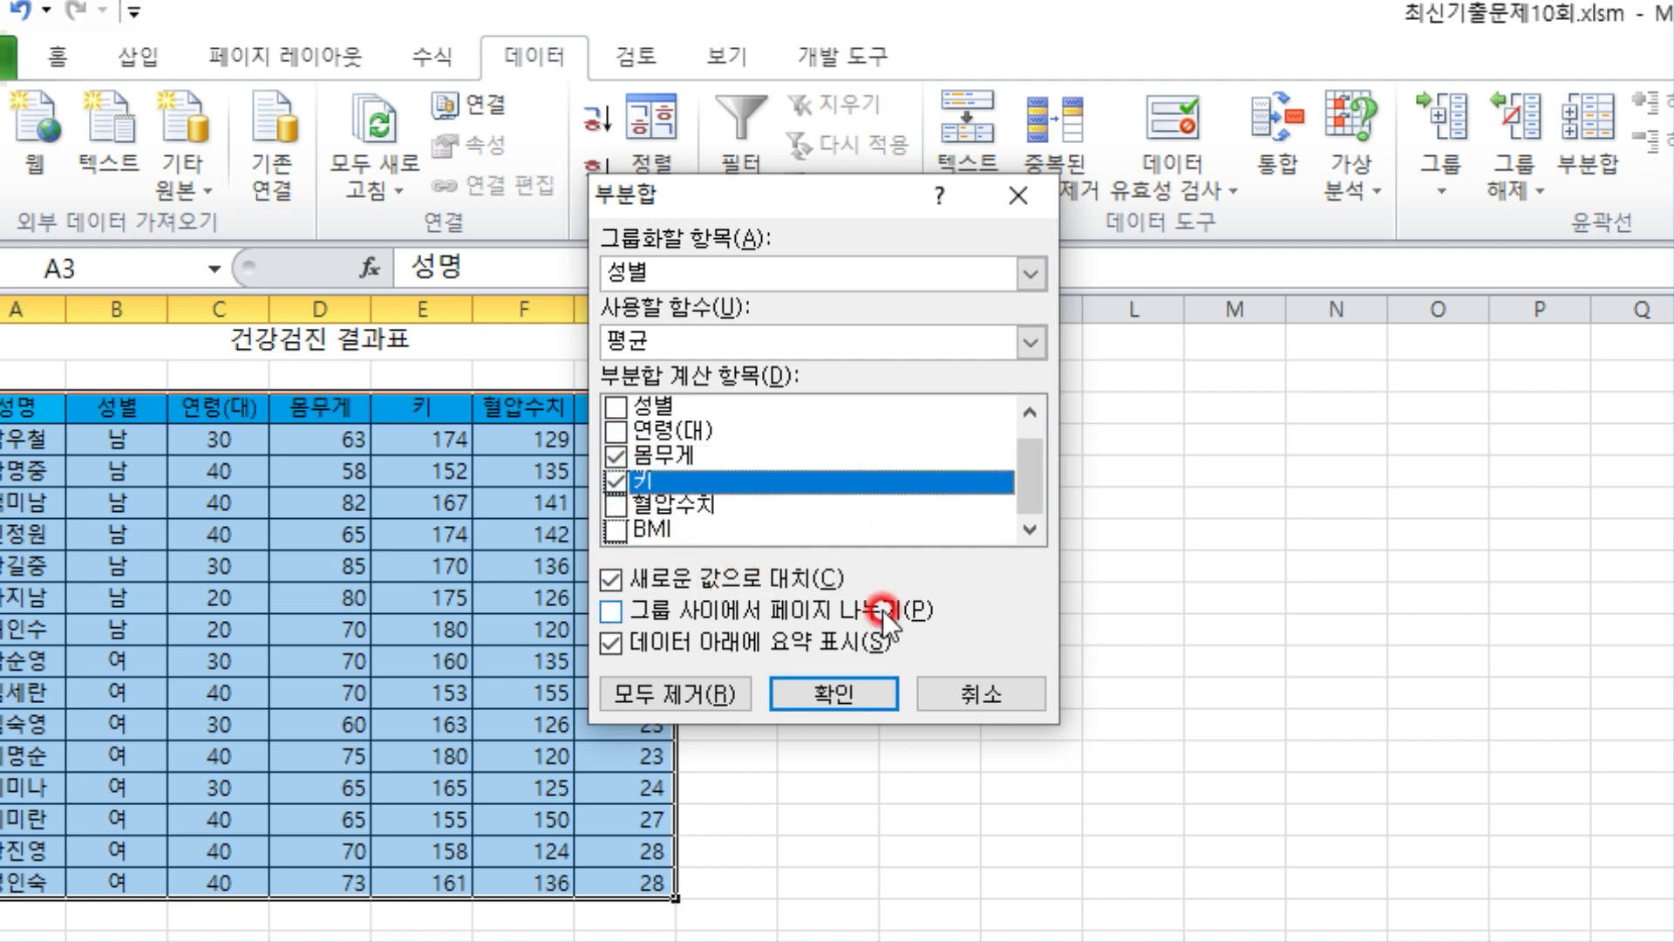
{"action": "left_click", "coordinate": [816, 685]}
{"action": "left_click", "coordinate": [979, 683]}
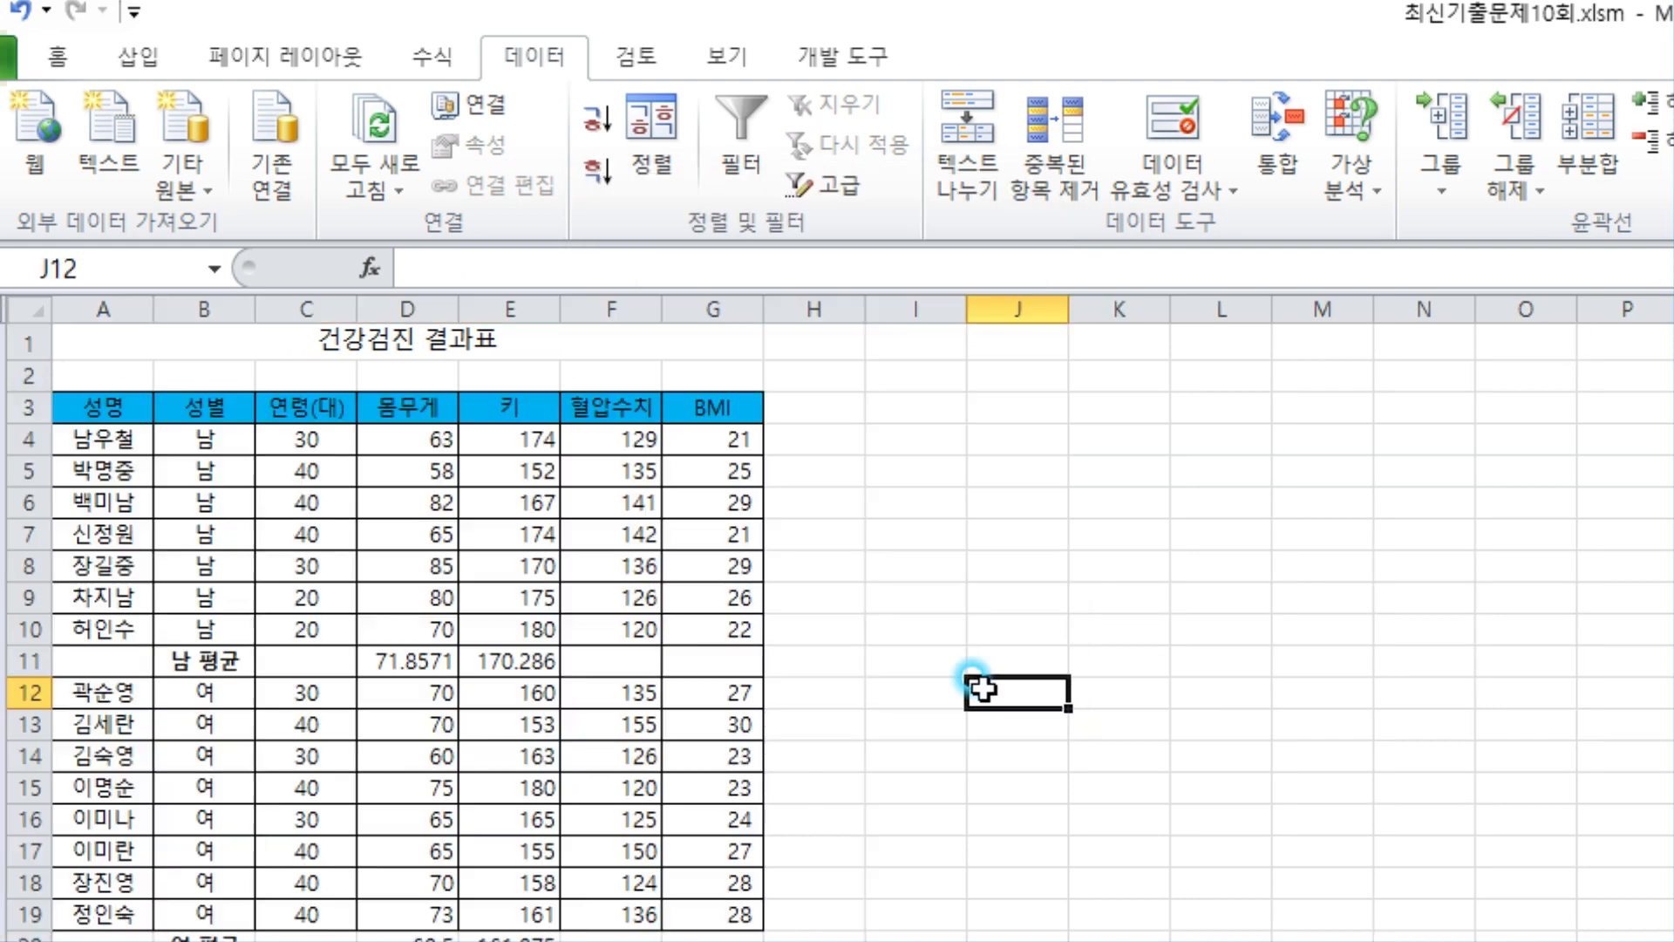
- Add a second subtotal by 성별 using 최대값 on BMI only, with 몸무게, 키 and 새로운 값으로 대치 unchecked
{"action": "left_click", "coordinate": [581, 558]}
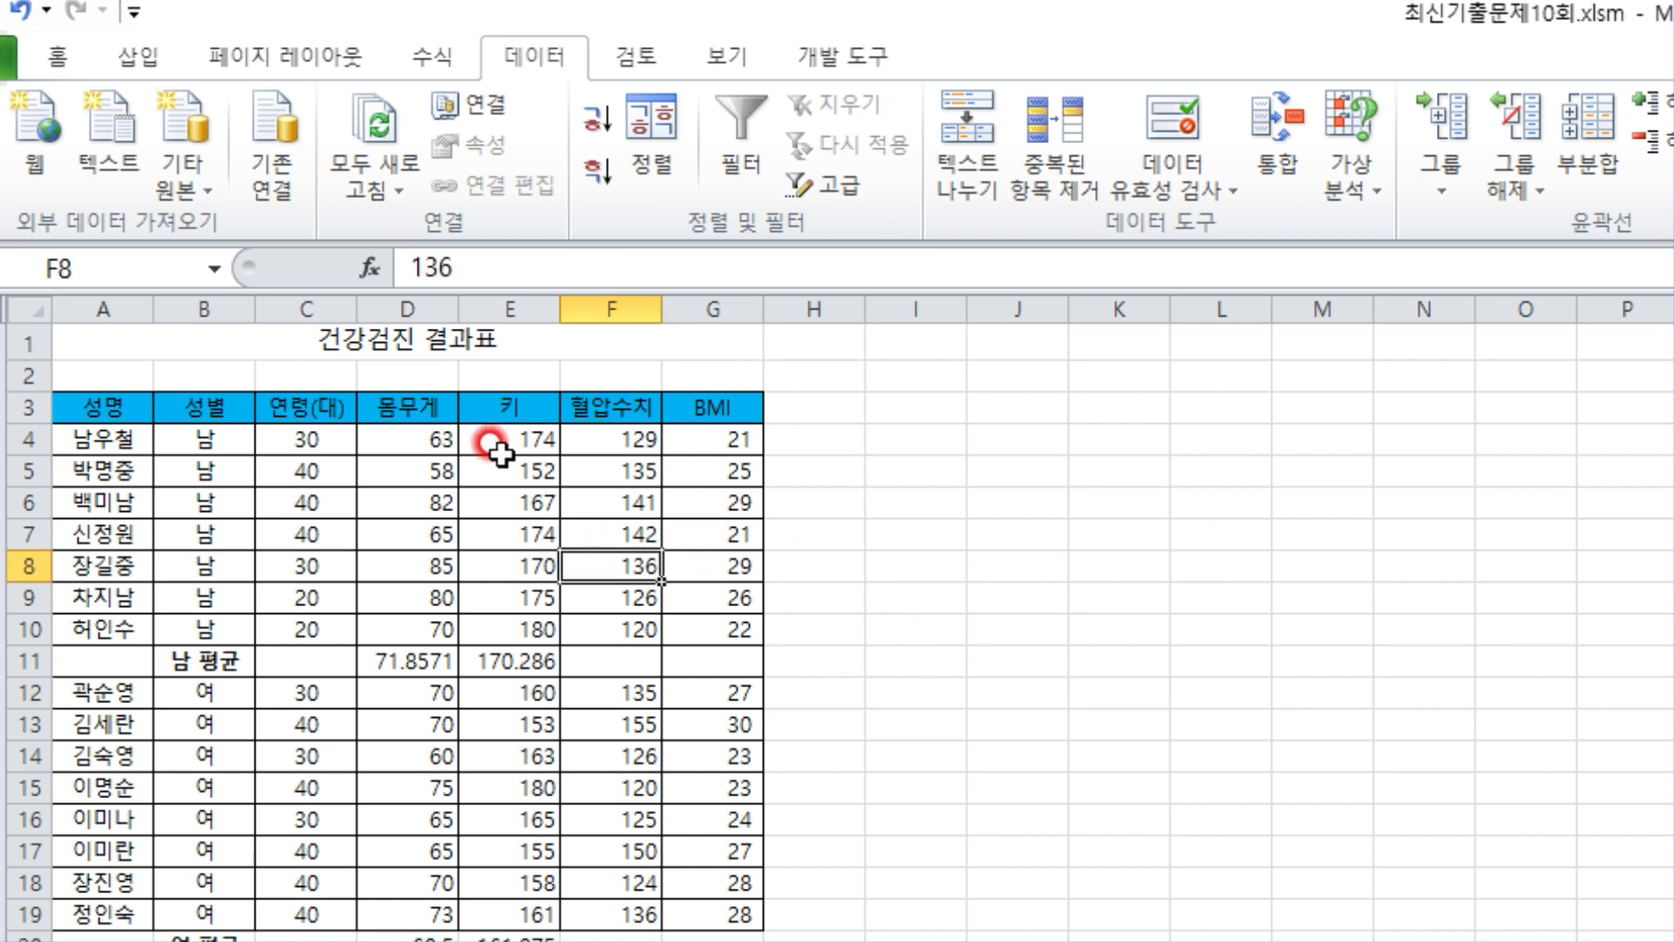
{"action": "left_click", "coordinate": [292, 506]}
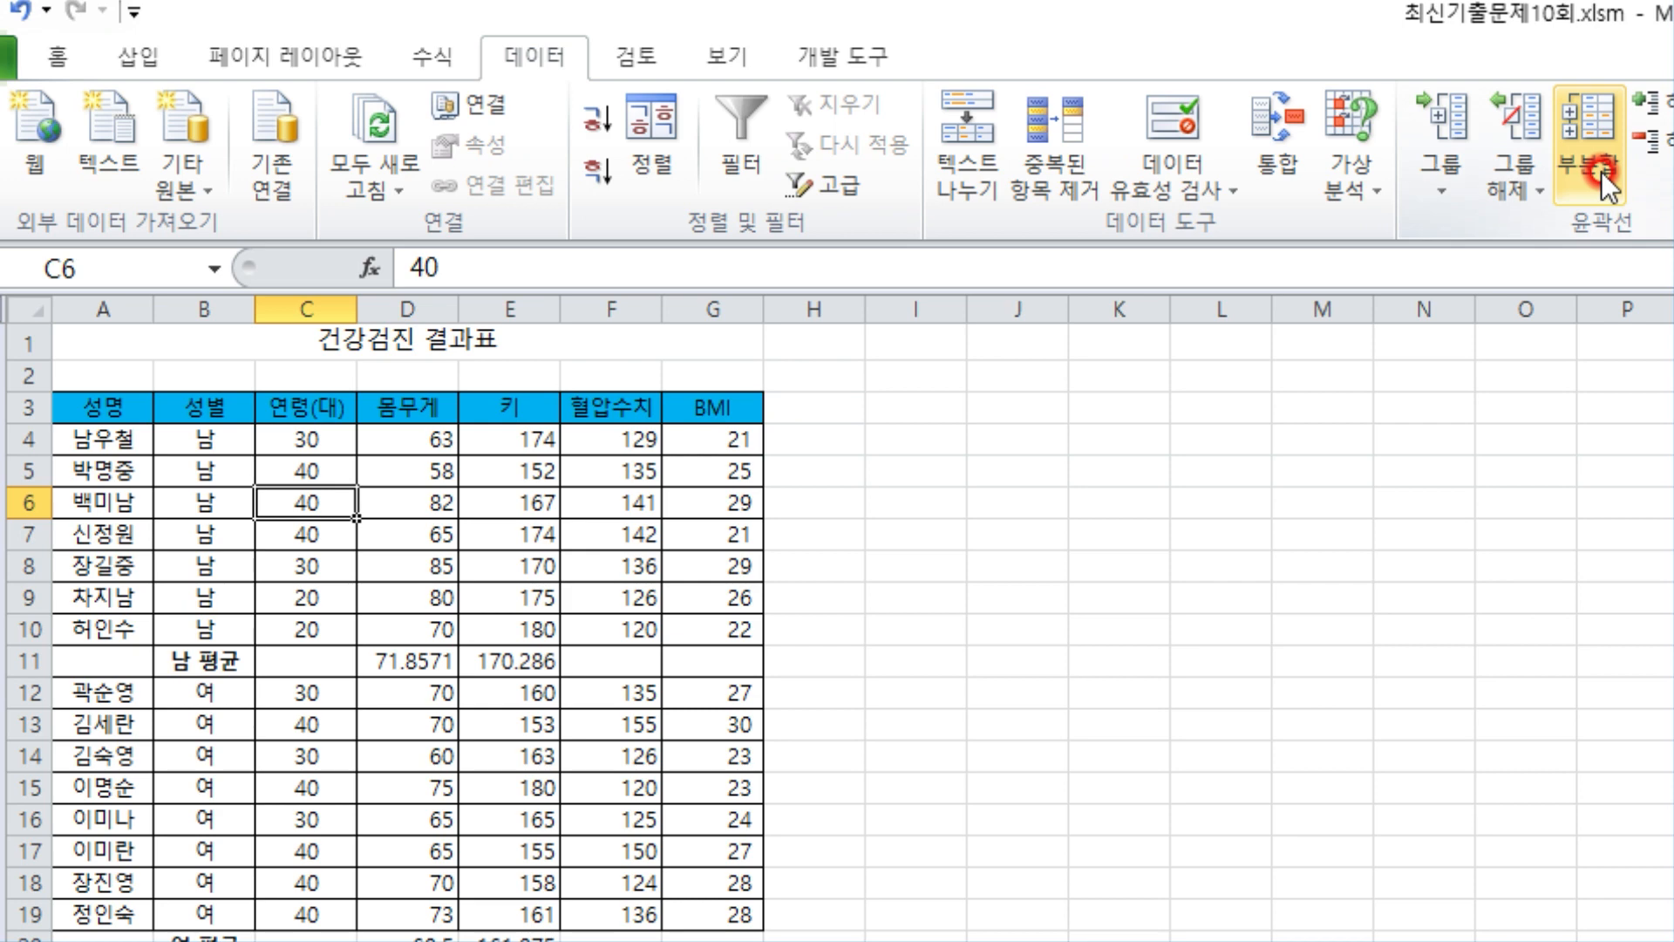
{"action": "left_click", "coordinate": [1596, 169]}
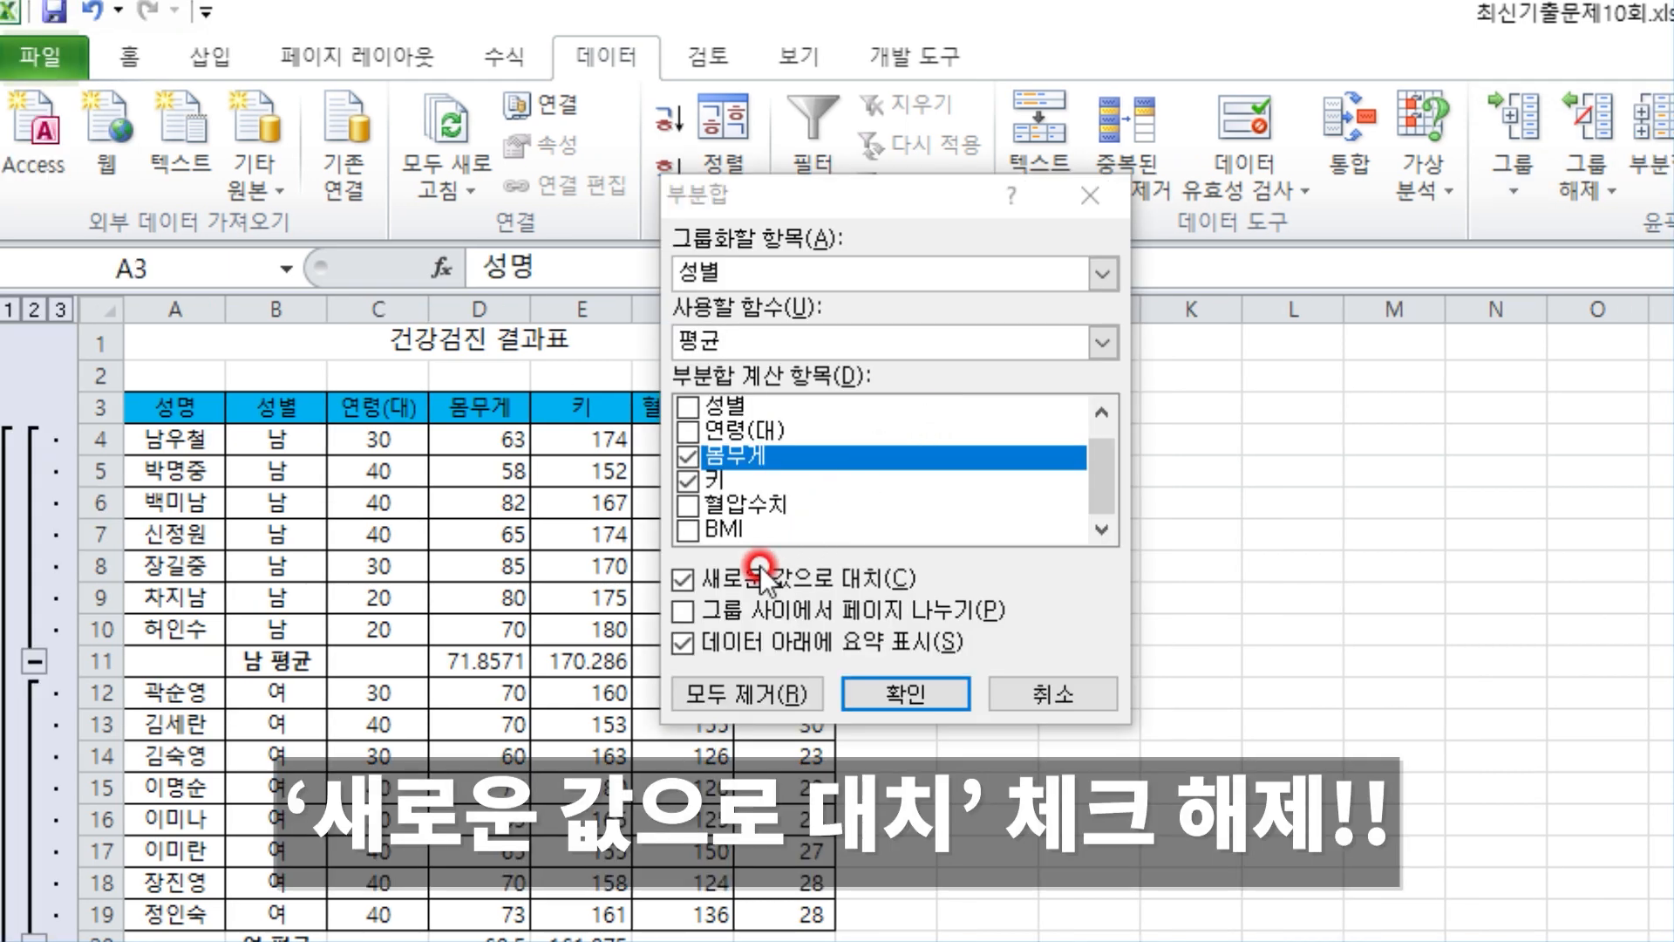
{"action": "left_click", "coordinate": [683, 578]}
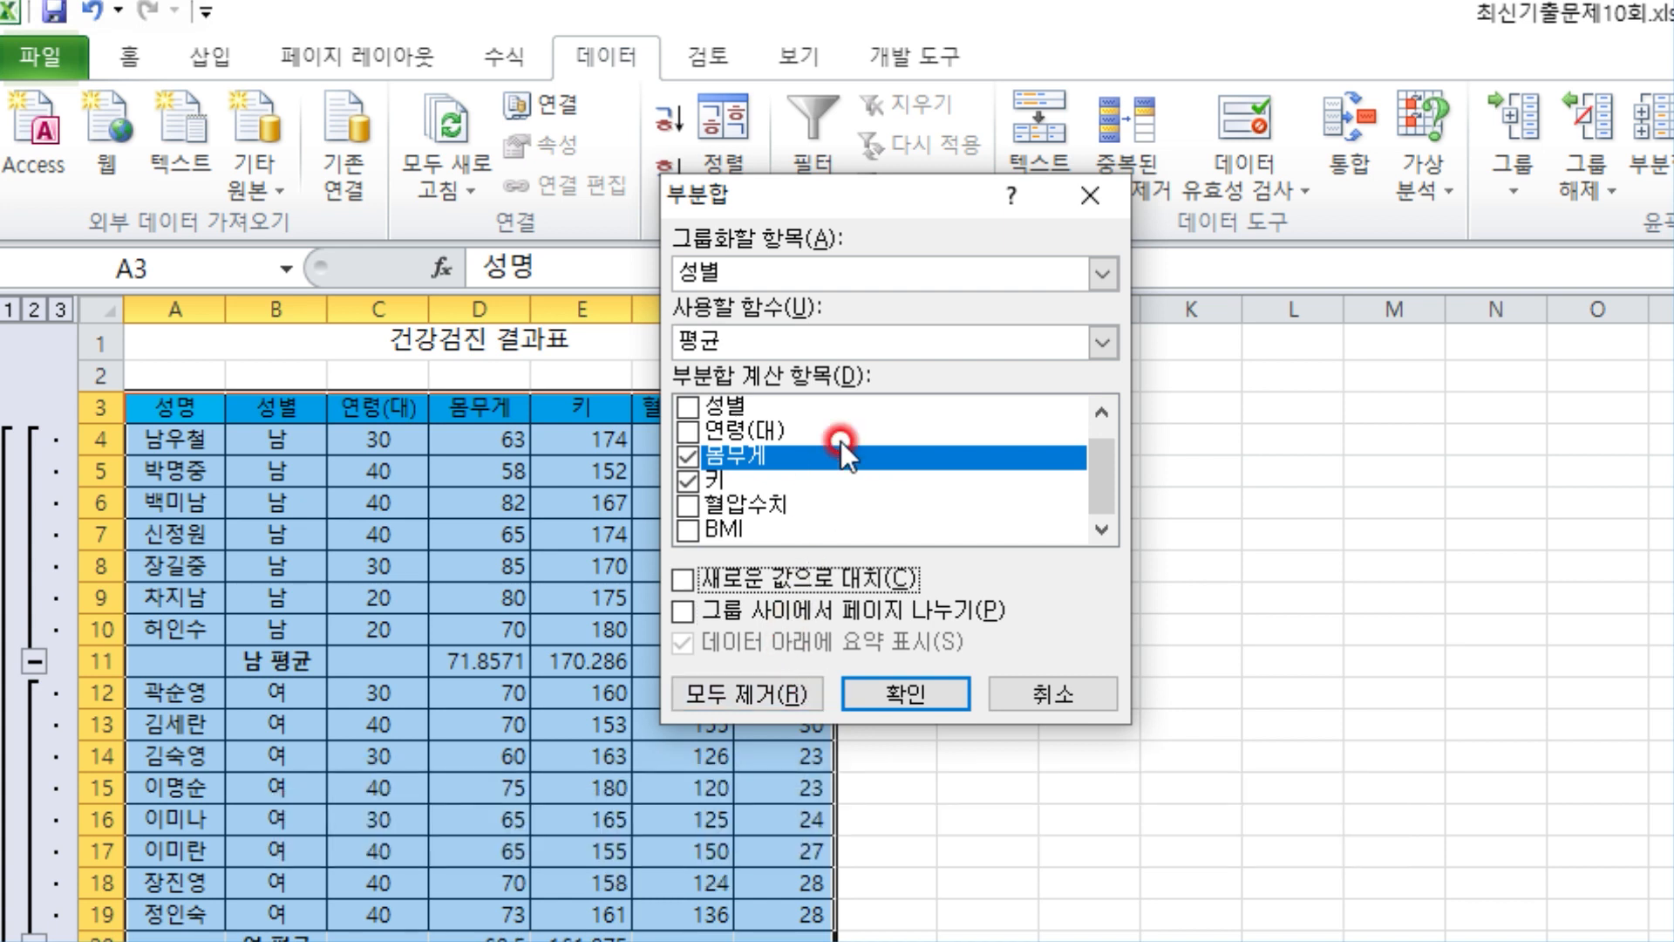
{"action": "left_click", "coordinate": [1101, 342]}
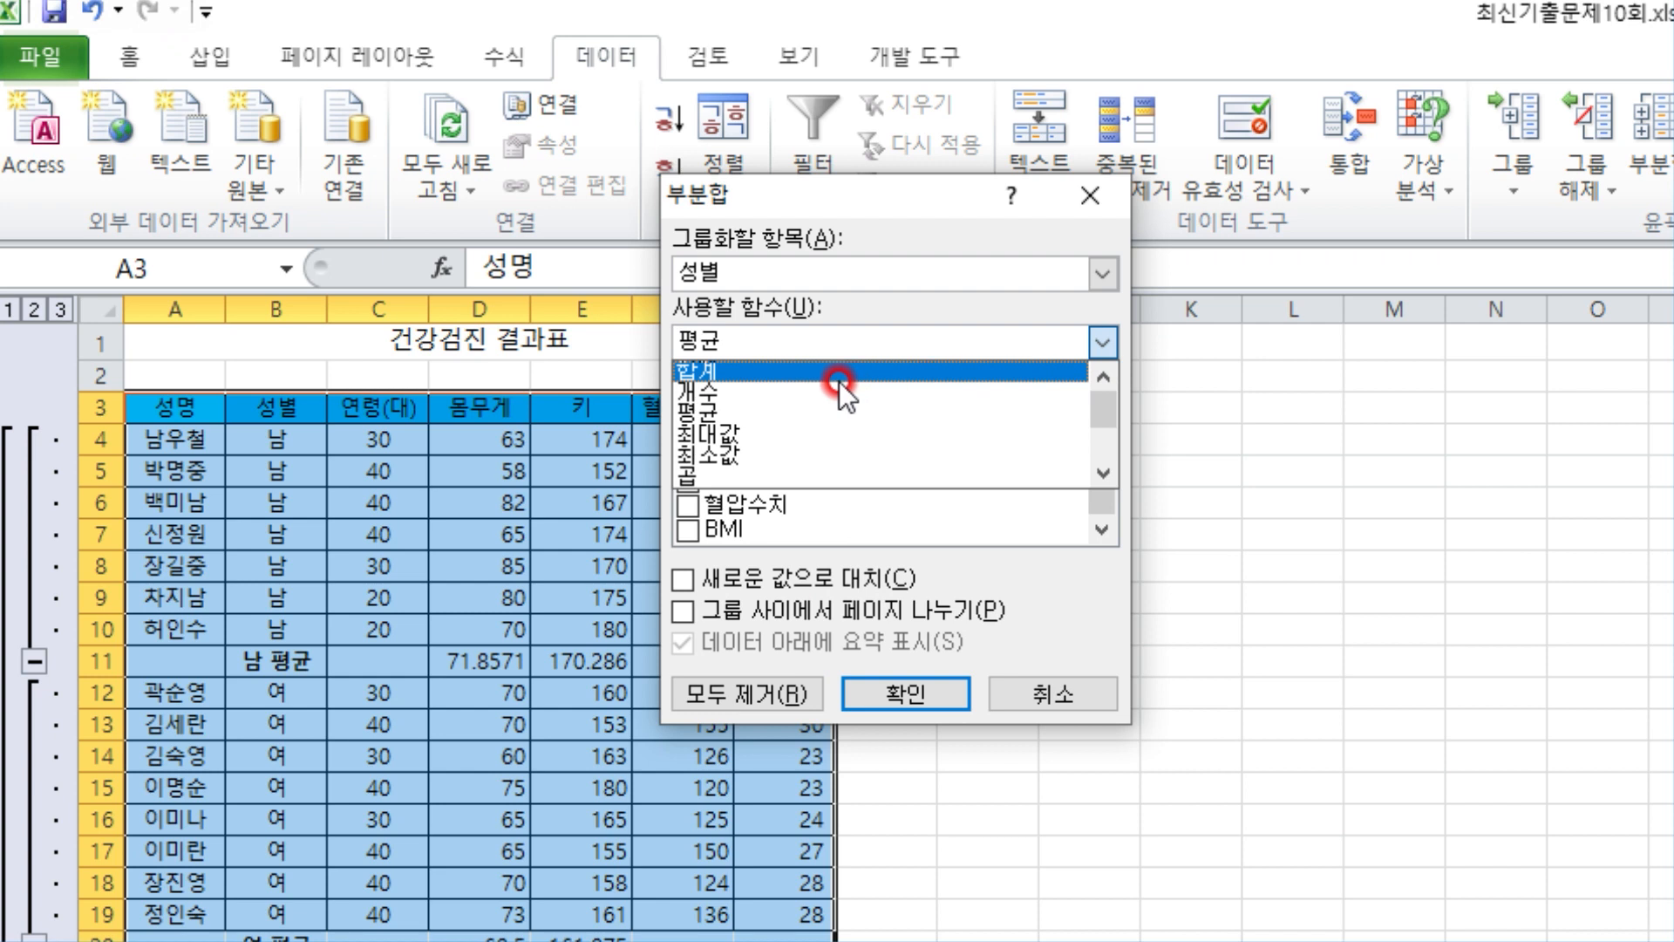
{"action": "left_click", "coordinate": [767, 433]}
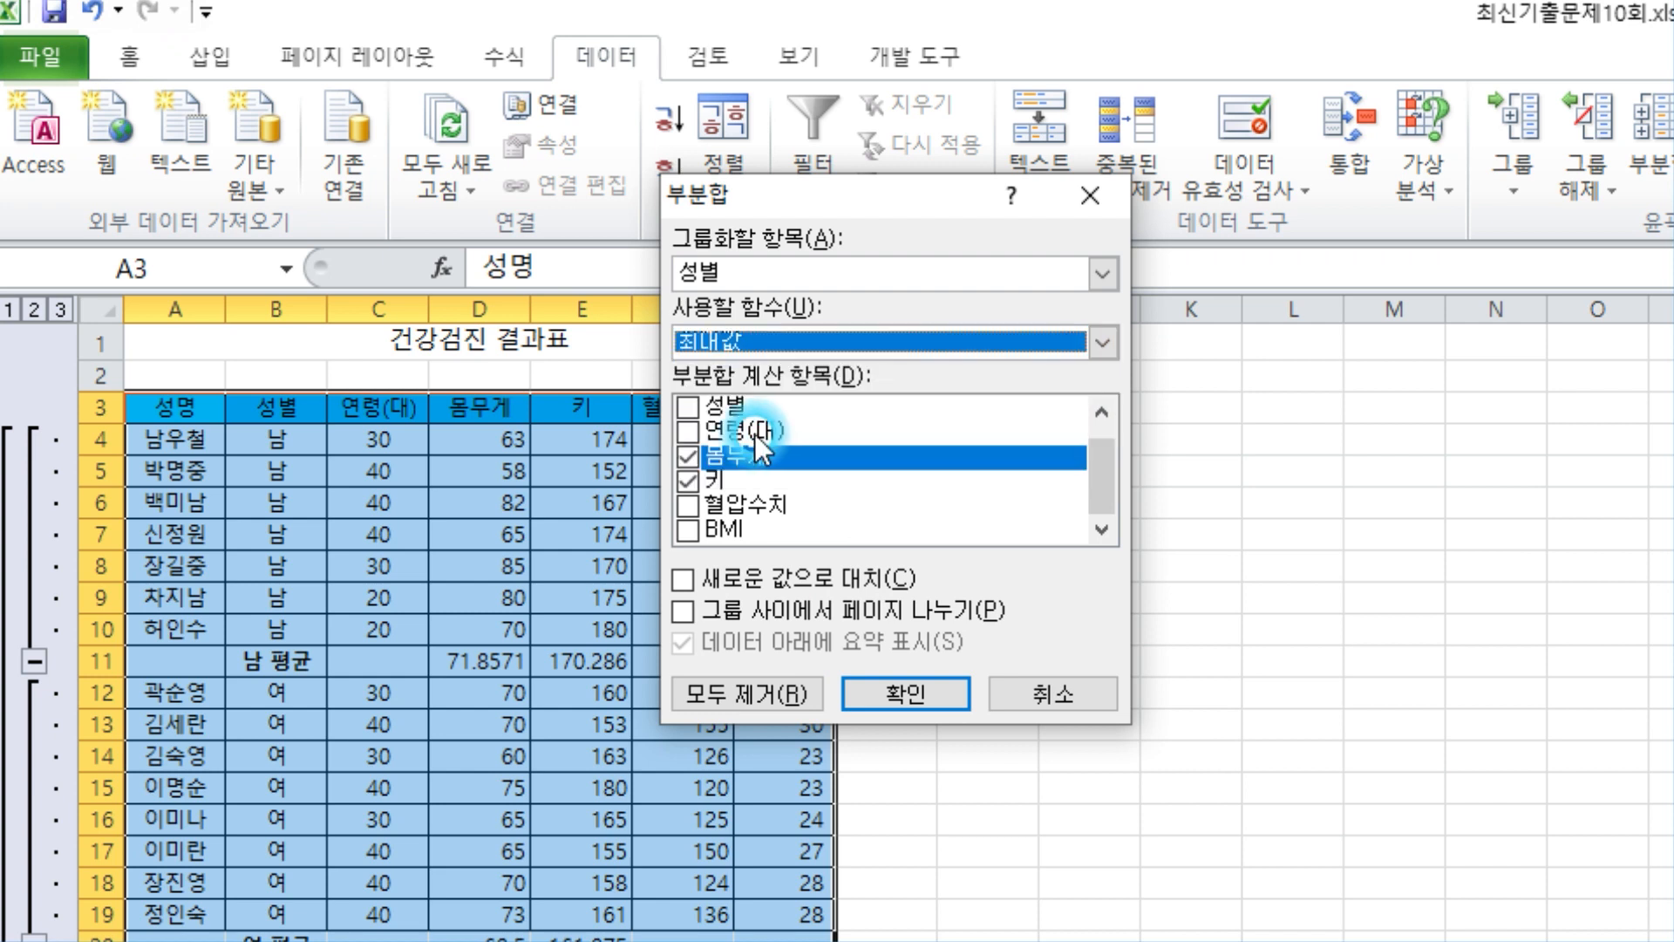
{"action": "left_click", "coordinate": [704, 462]}
{"action": "left_click", "coordinate": [692, 485]}
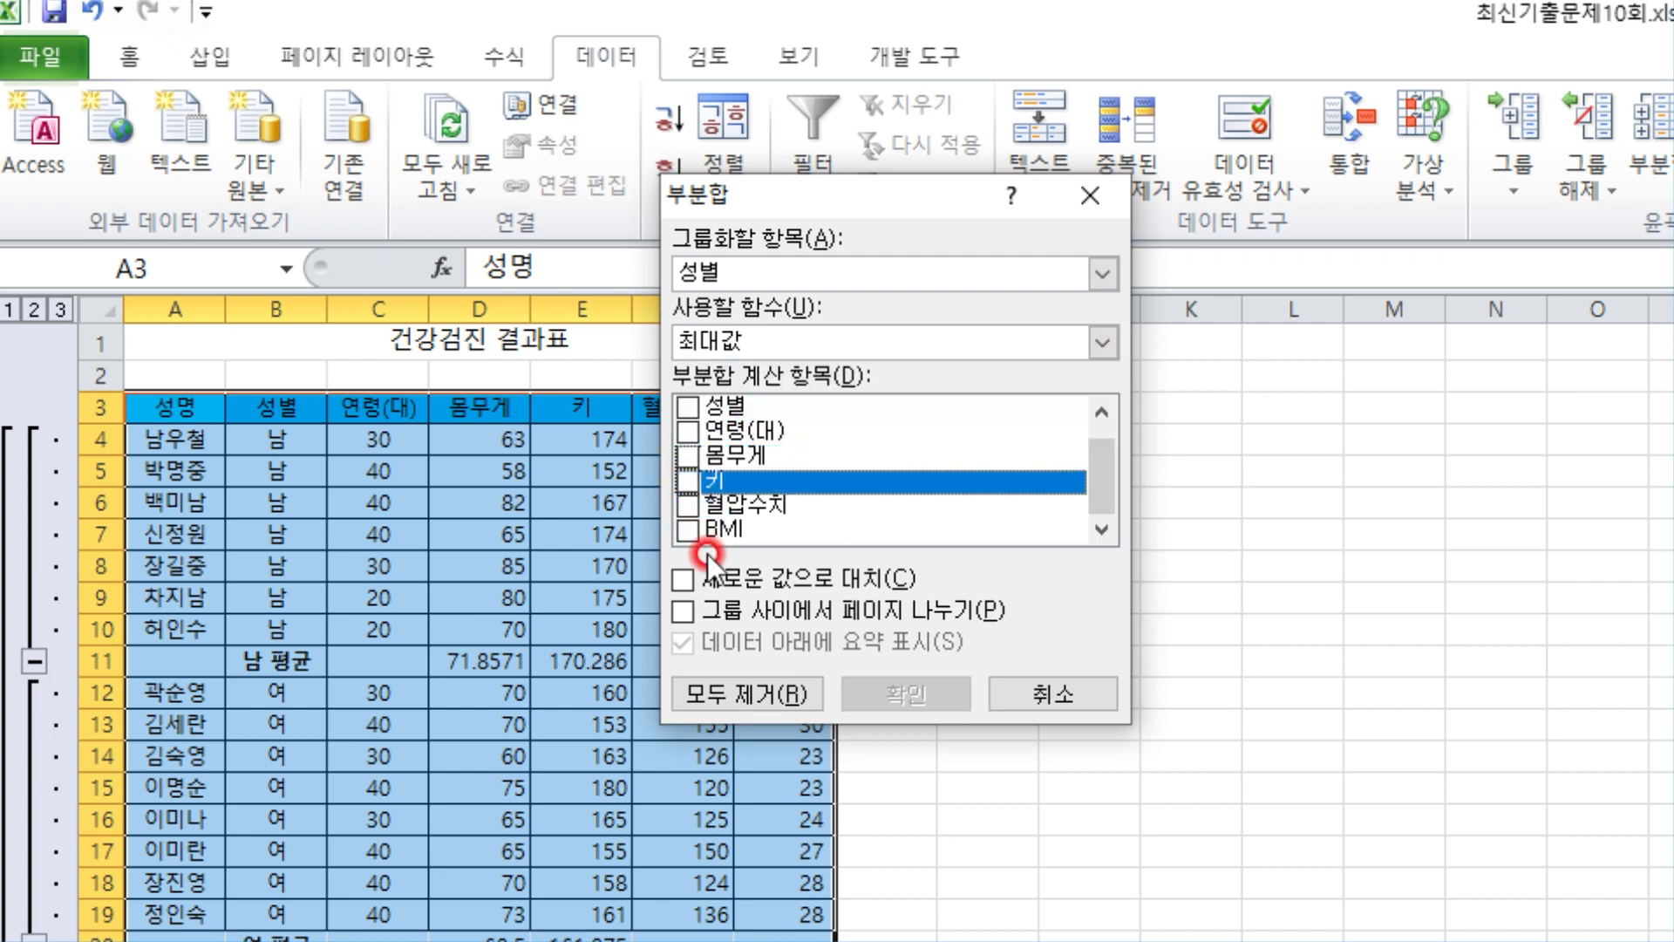
{"action": "left_click", "coordinate": [689, 534]}
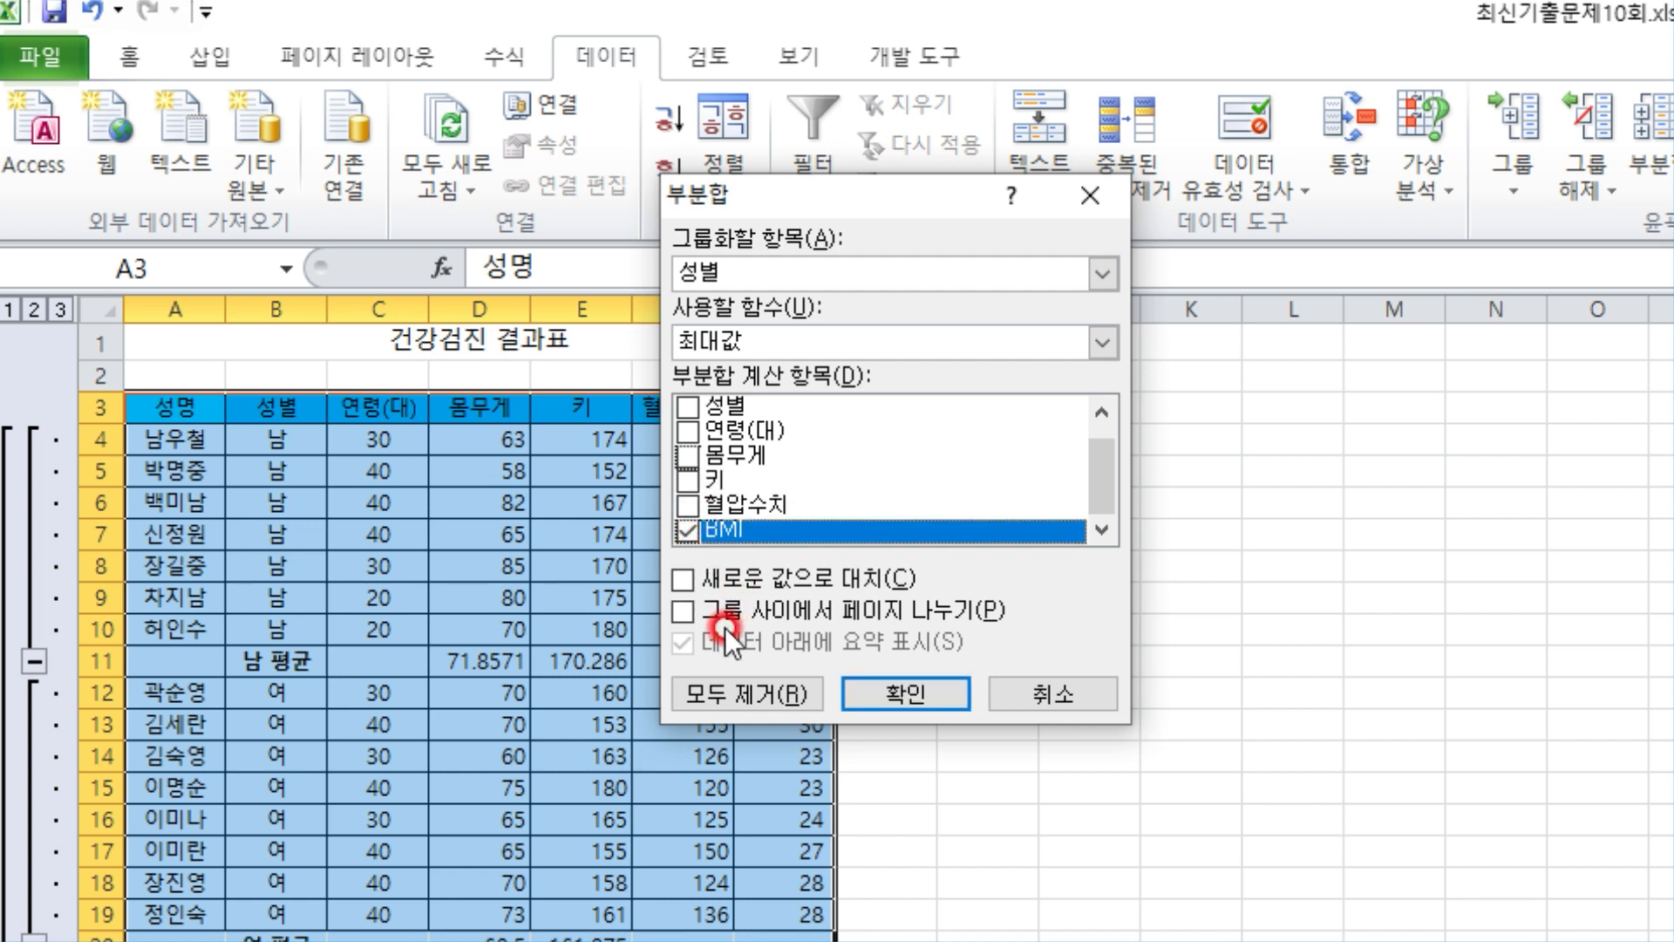
{"action": "left_click", "coordinate": [900, 697]}
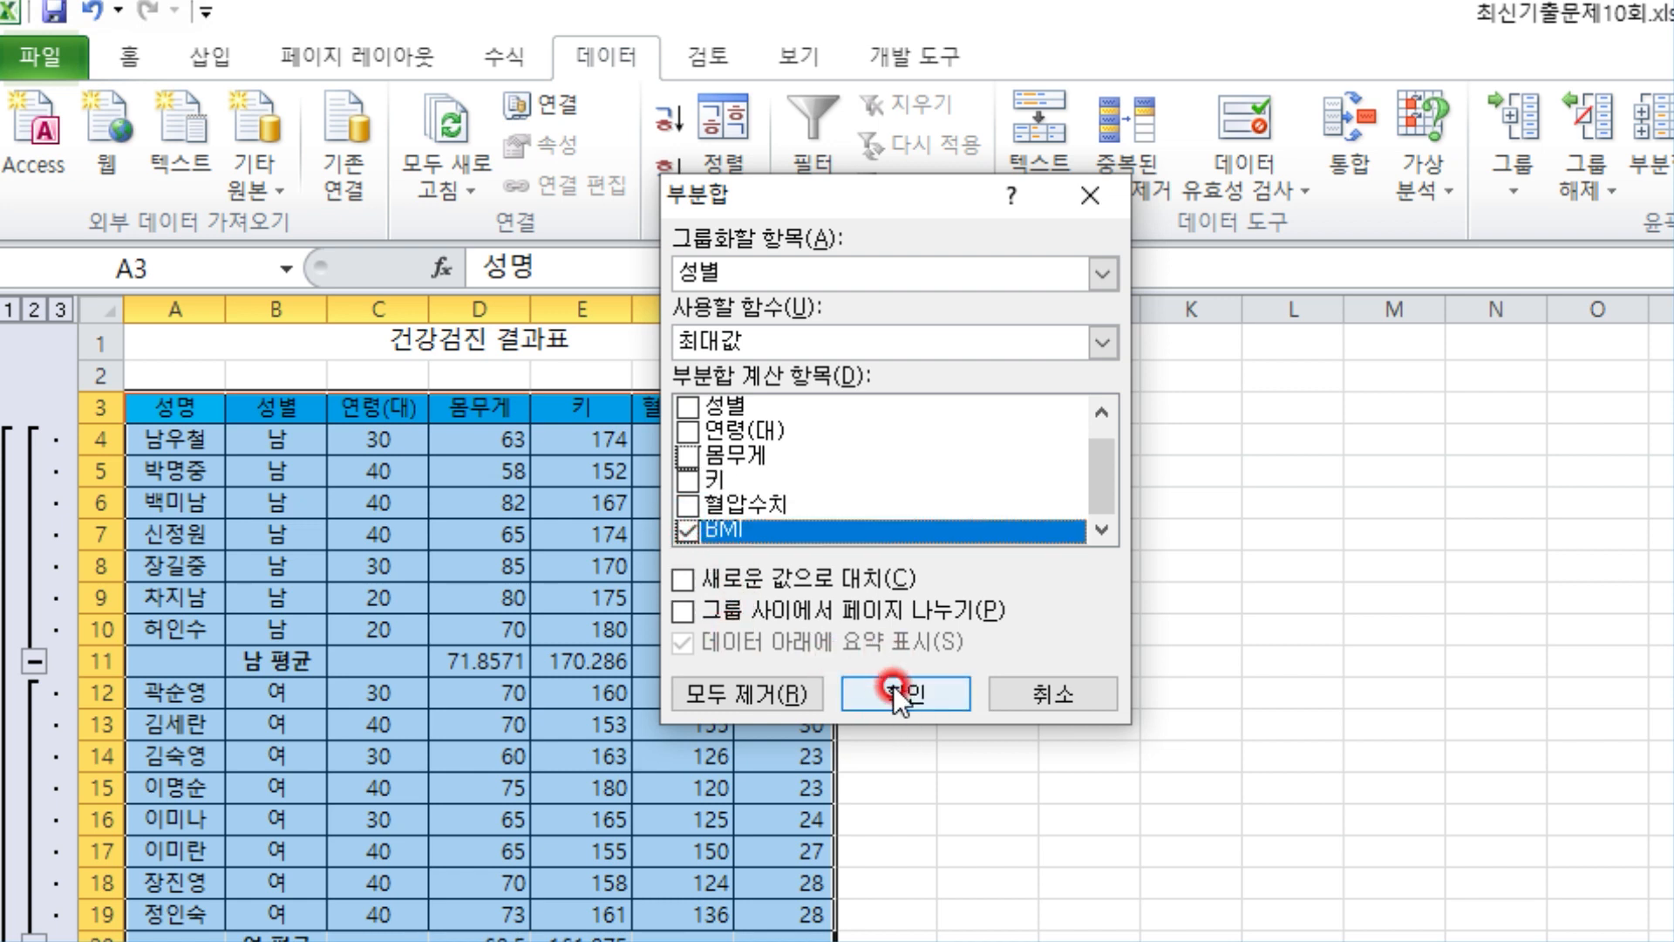
{"action": "left_click", "coordinate": [894, 688]}
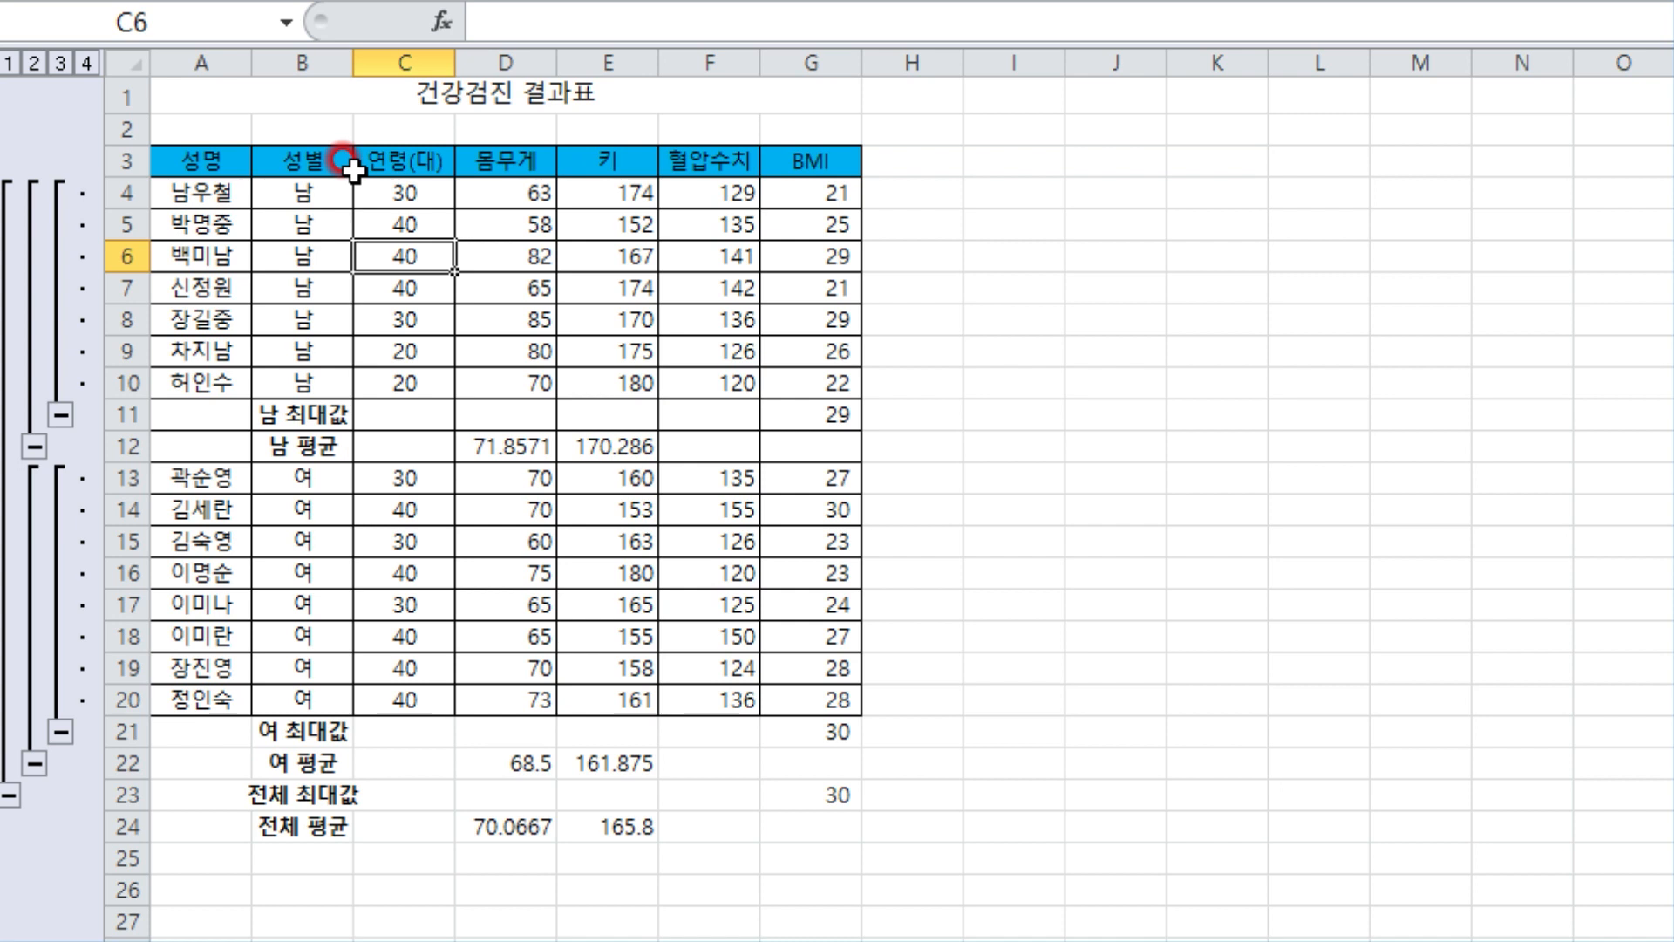
- AutoFit the width of the 성별 column B to its subtotal labels
{"action": "double_click", "coordinate": [352, 57]}
{"action": "left_click", "coordinate": [497, 286]}
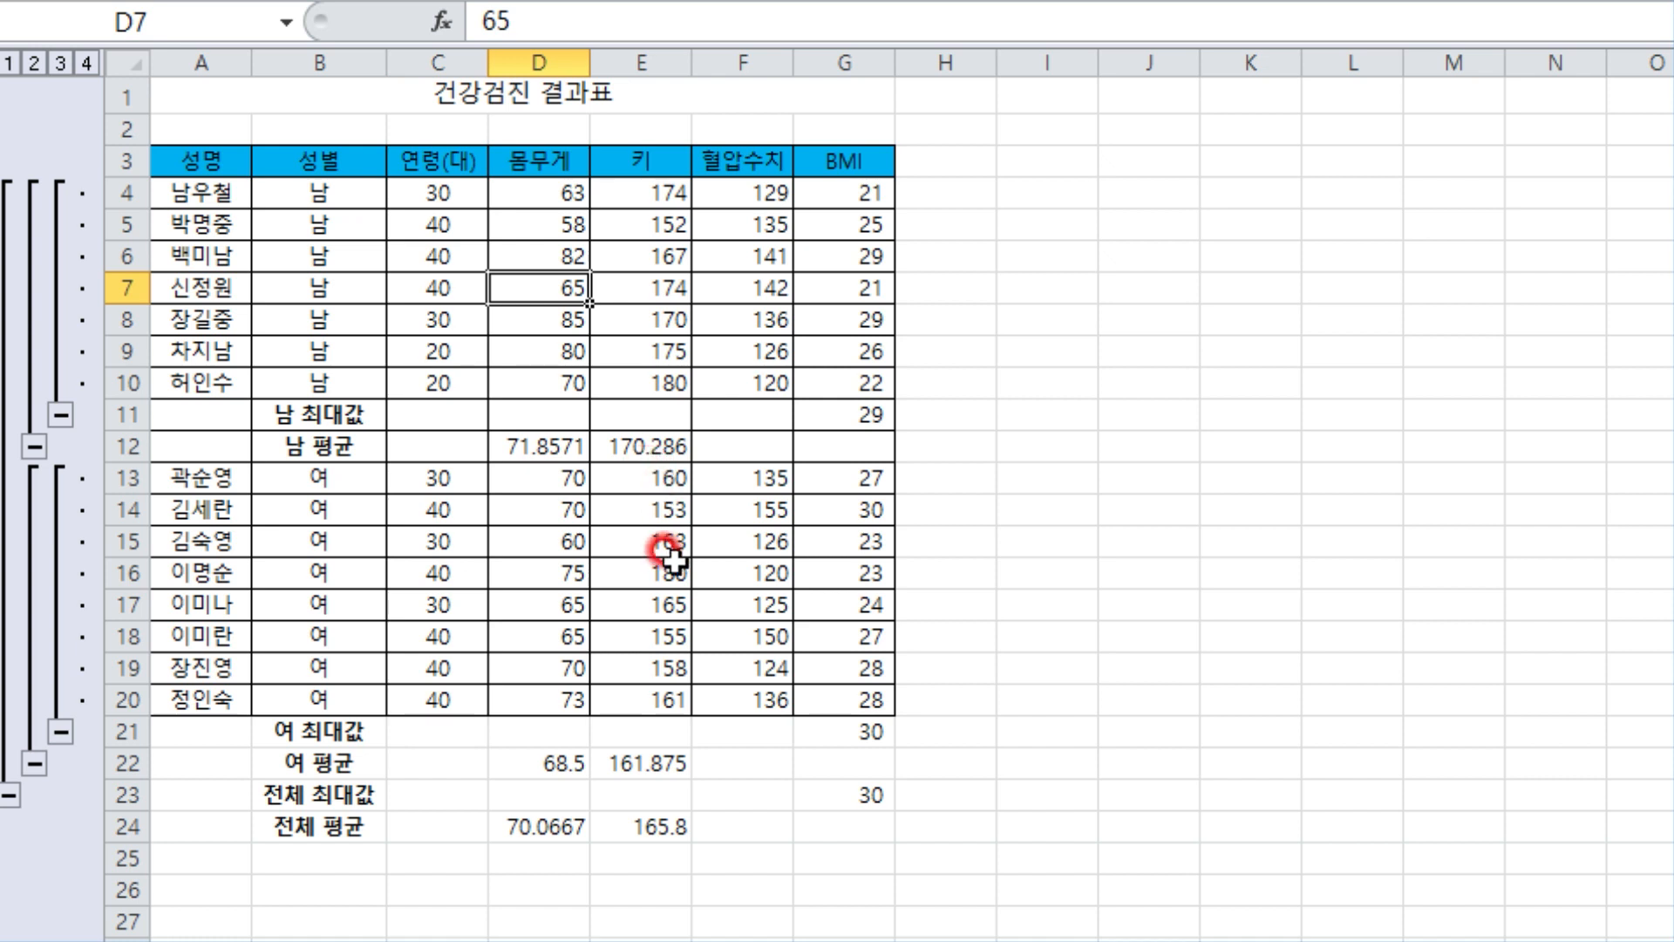
{"action": "left_click", "coordinate": [663, 603]}
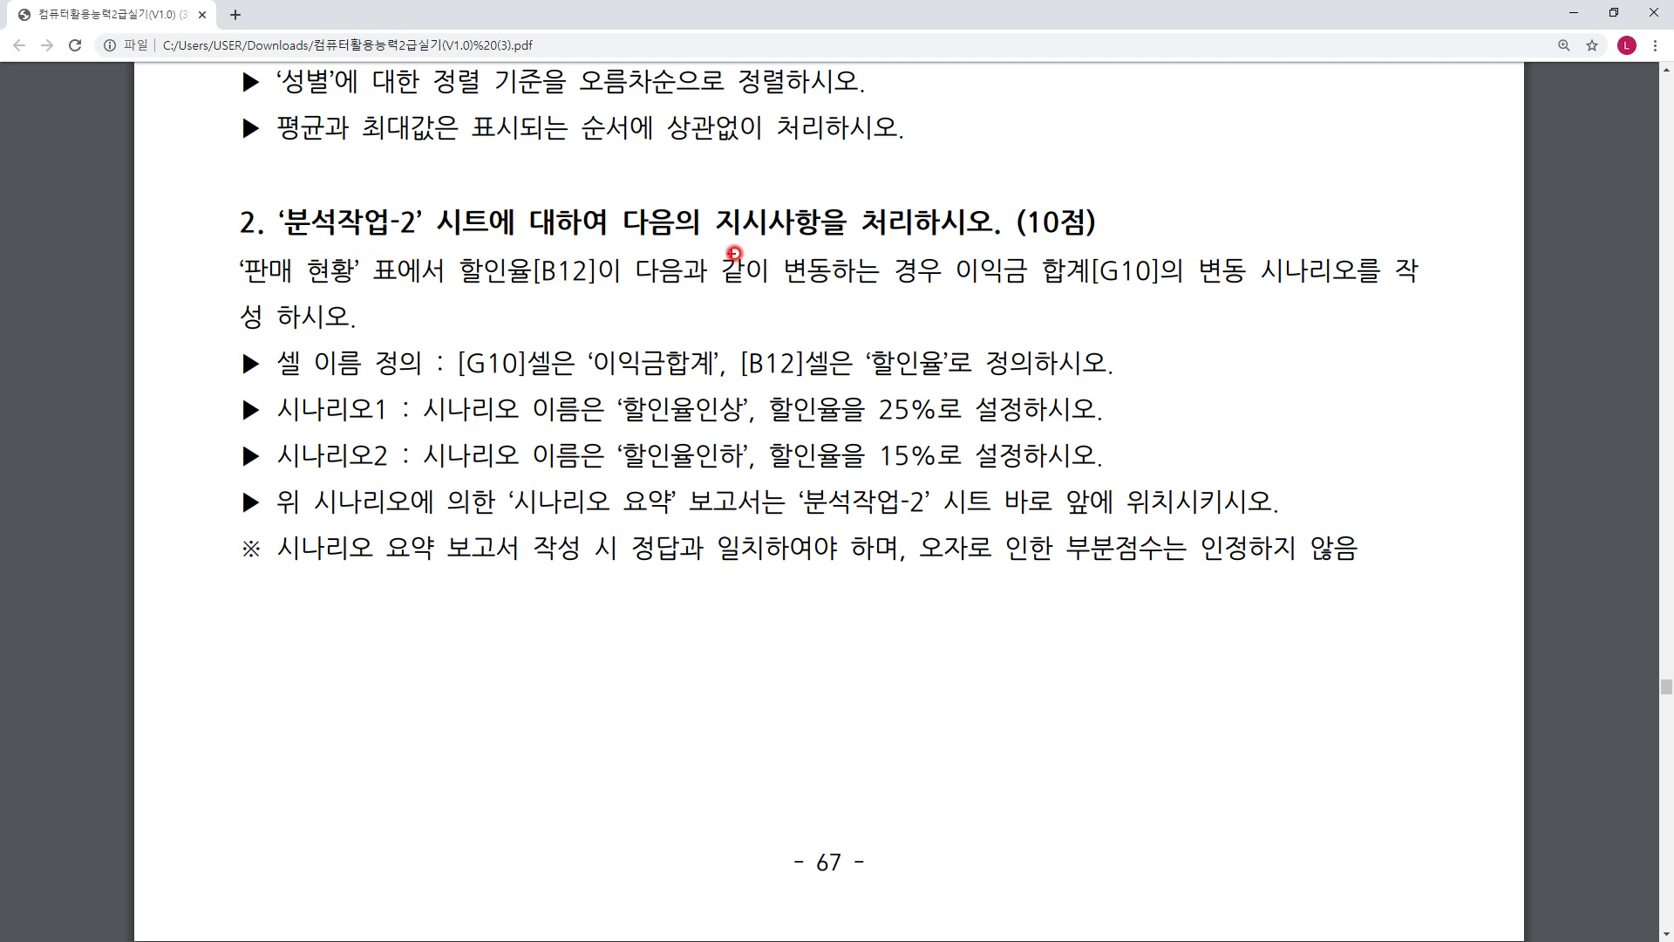
- Switch to the exam PDF and examine the 분석작업-2 scenario instructions, marking the changing cell, result cell and cell name definitions
{"action": "left_click_drag", "start_coordinate": [441, 248], "coordinate": [905, 247]}
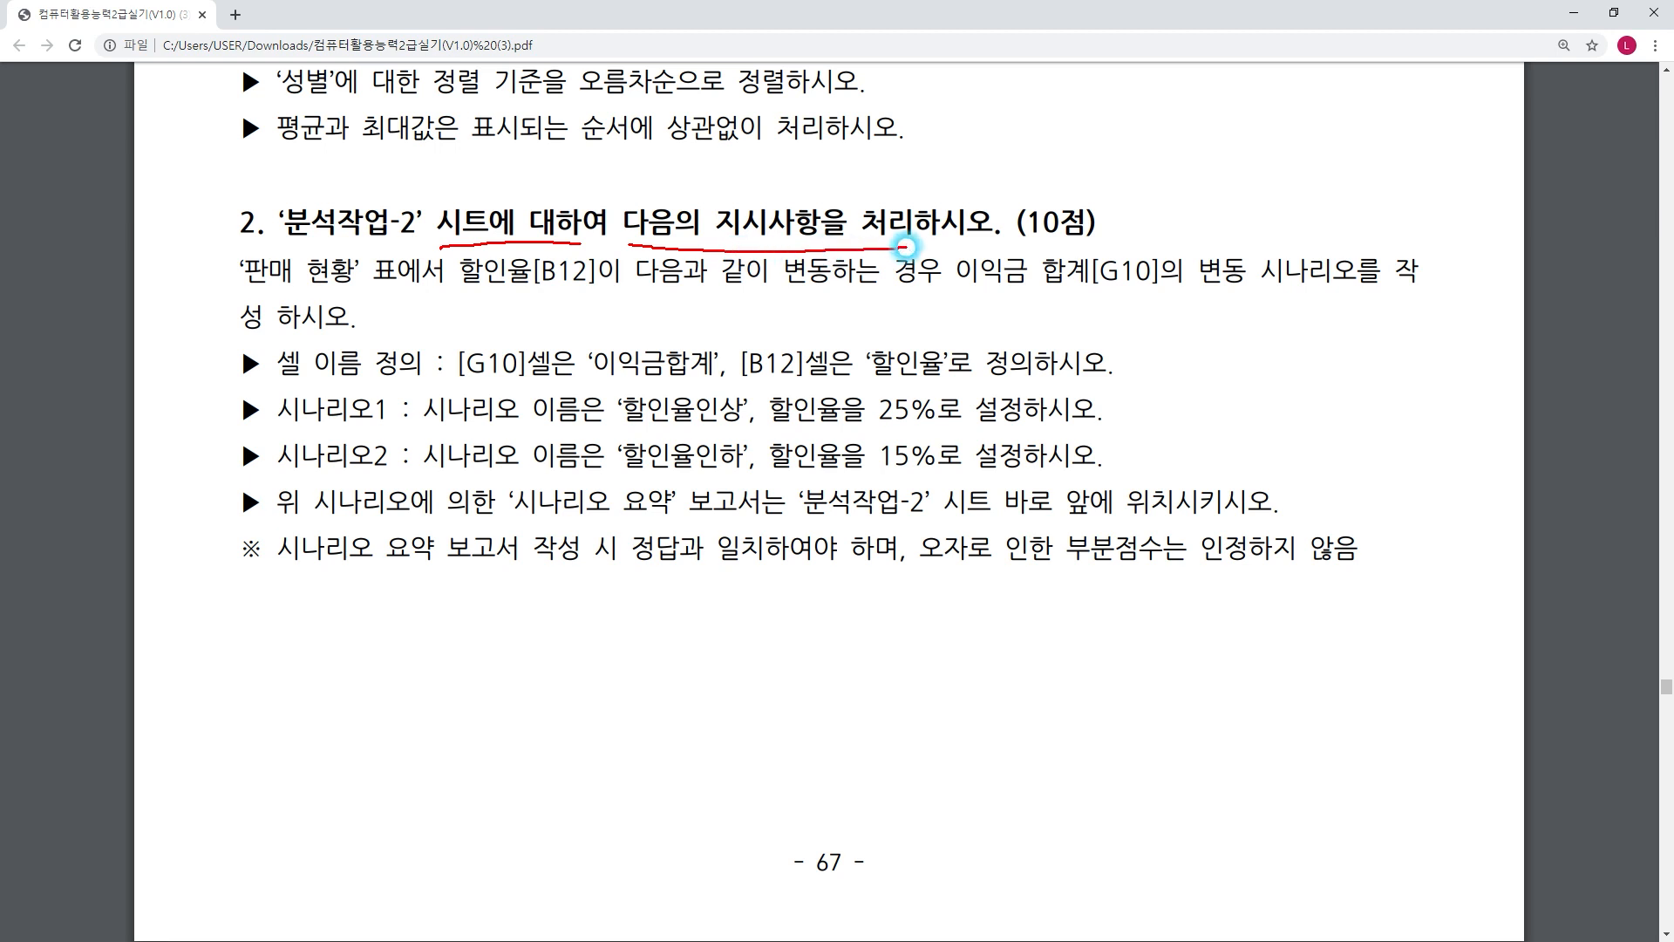
{"action": "left_click_drag", "start_coordinate": [467, 301], "coordinate": [900, 305]}
{"action": "left_click_drag", "start_coordinate": [1003, 301], "coordinate": [1157, 300]}
{"action": "left_click_drag", "start_coordinate": [1141, 228], "coordinate": [1196, 232]}
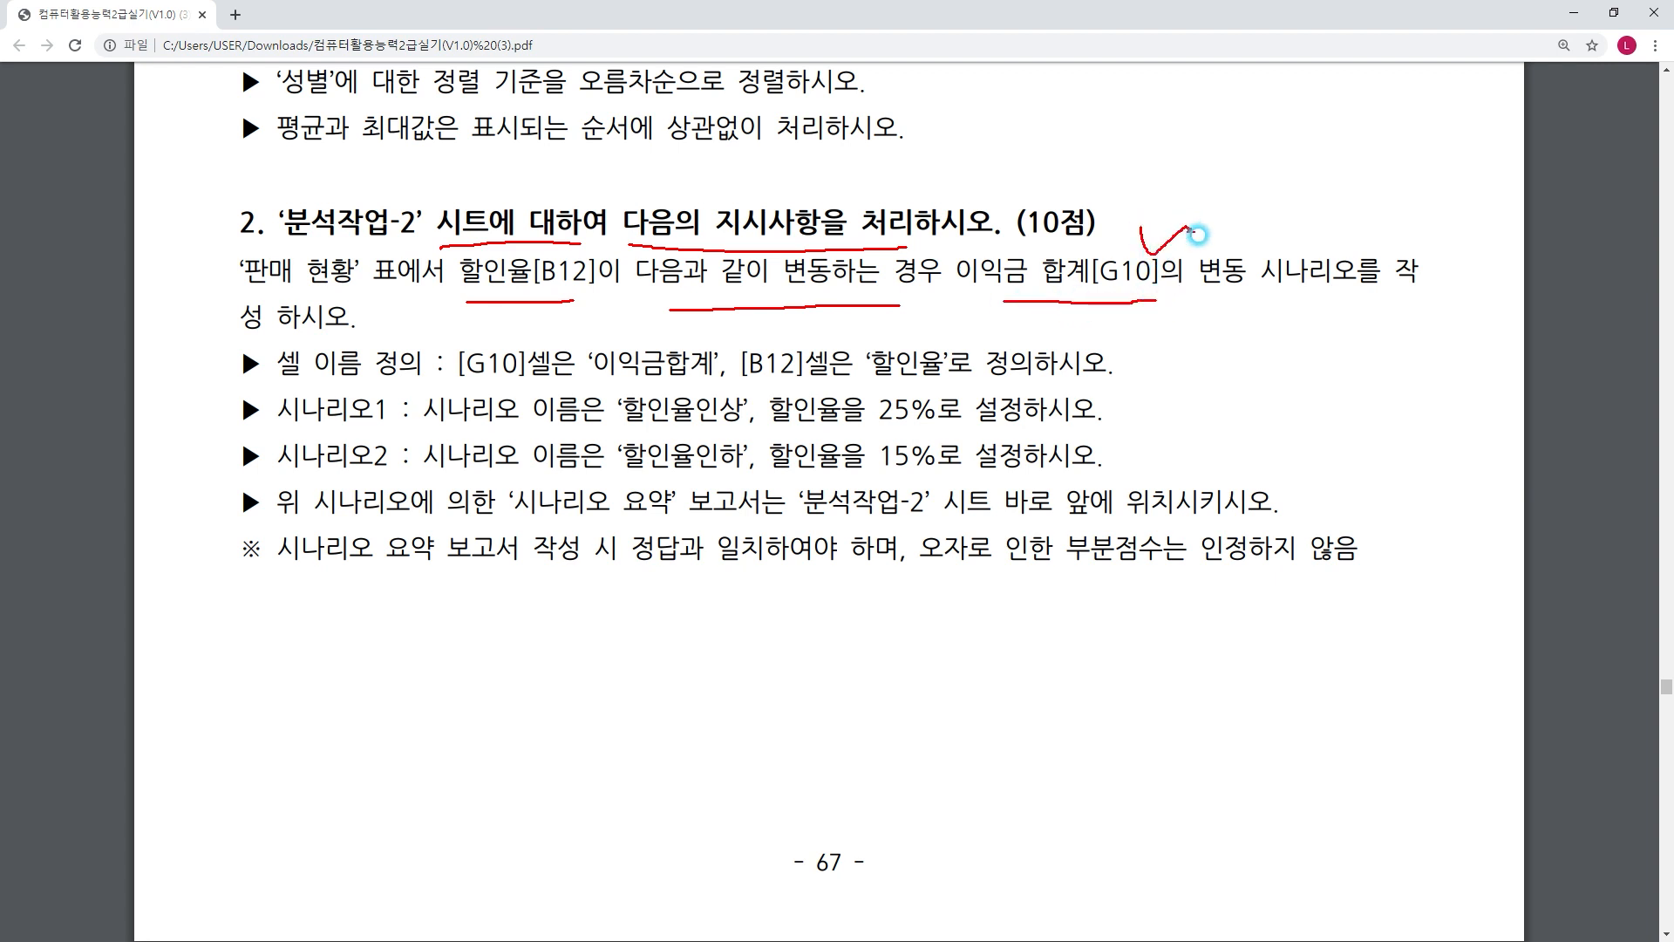
{"action": "left_click_drag", "start_coordinate": [1226, 297], "coordinate": [1418, 297]}
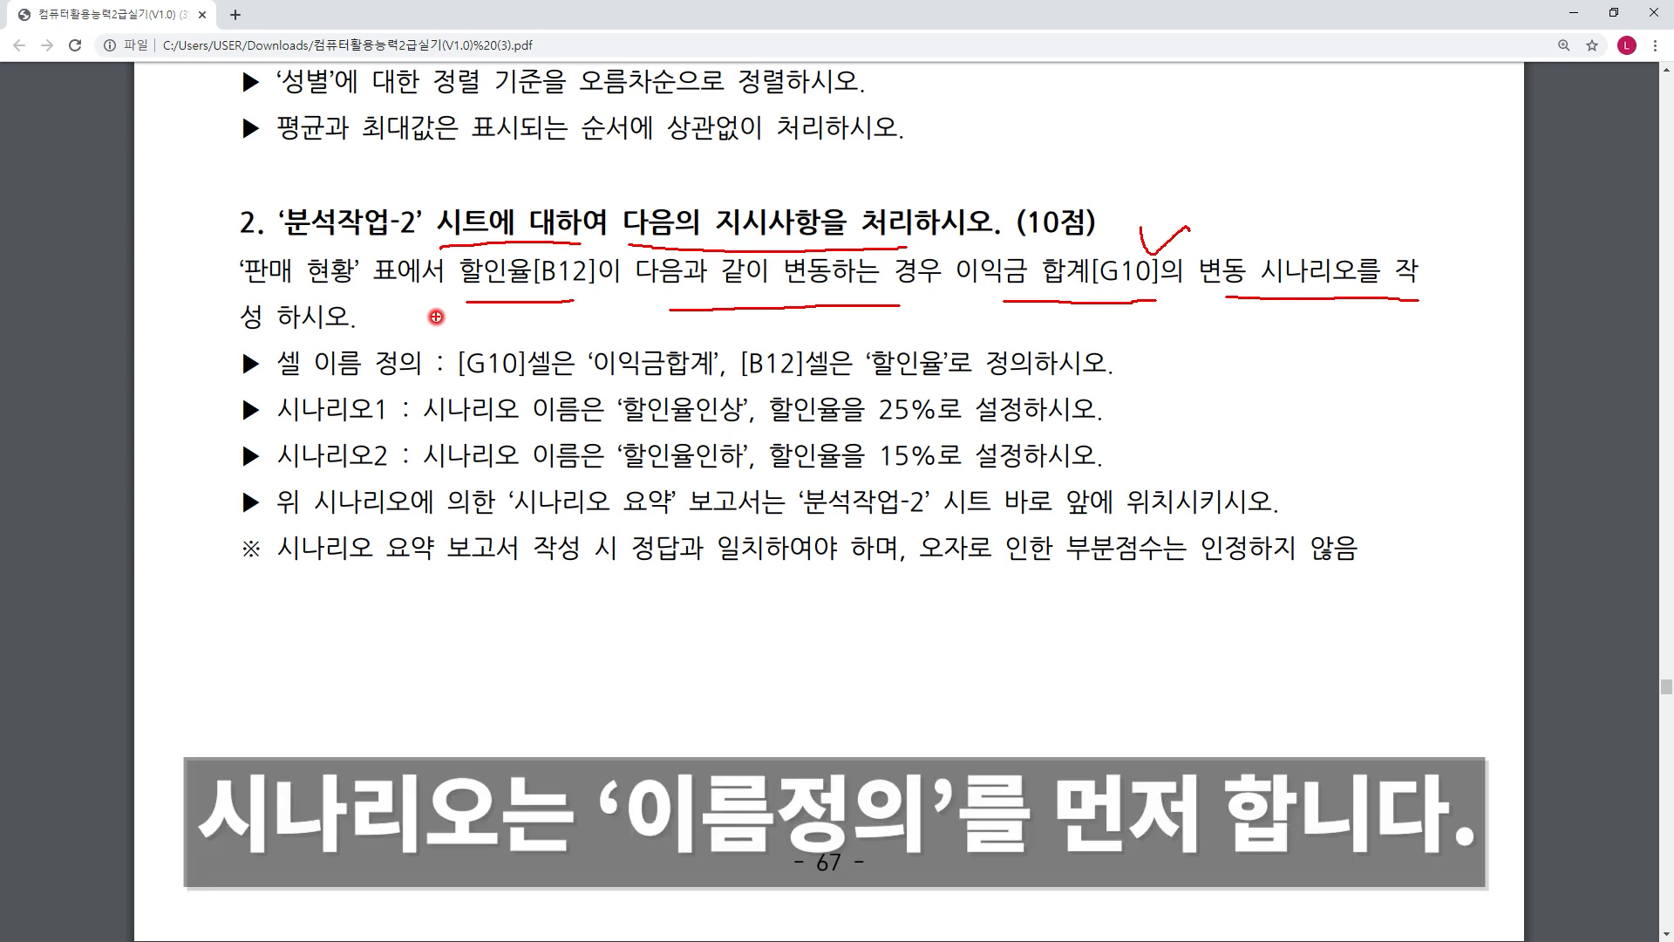
{"action": "mouse_move", "coordinate": [262, 391]}
{"action": "left_mouse_down"}
{"action": "mouse_move", "coordinate": [433, 393]}
{"action": "mouse_move", "coordinate": [383, 307]}
{"action": "mouse_move", "coordinate": [246, 375]}
{"action": "mouse_move", "coordinate": [262, 399]}
{"action": "mouse_move", "coordinate": [179, 373]}
{"action": "left_mouse_up"}
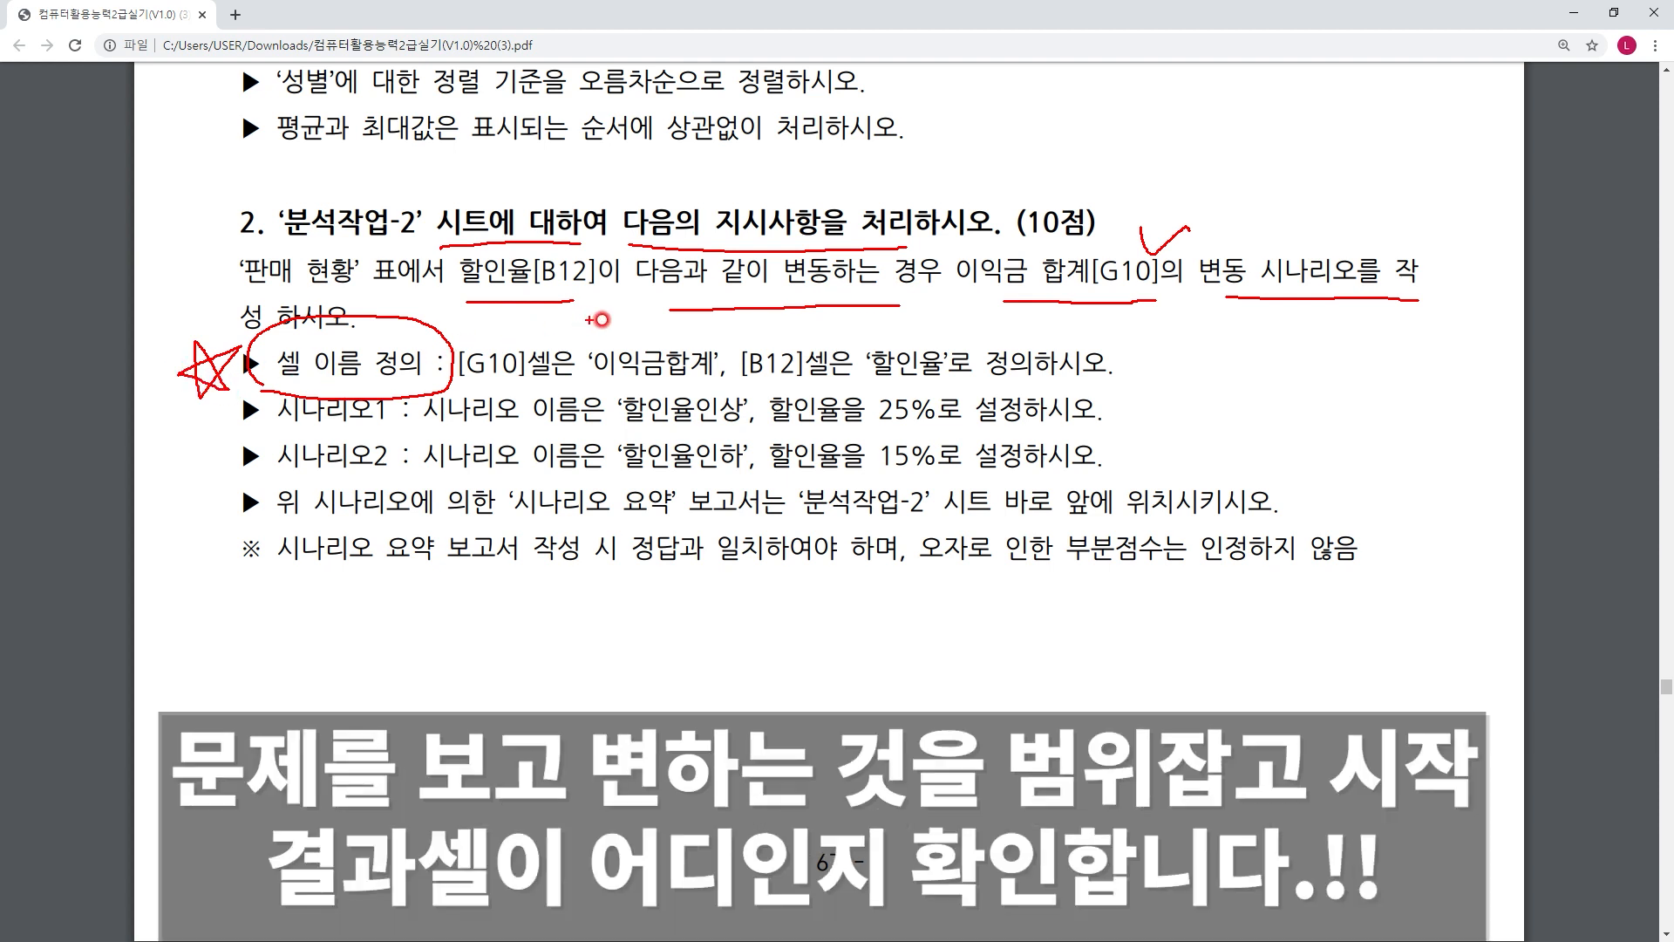
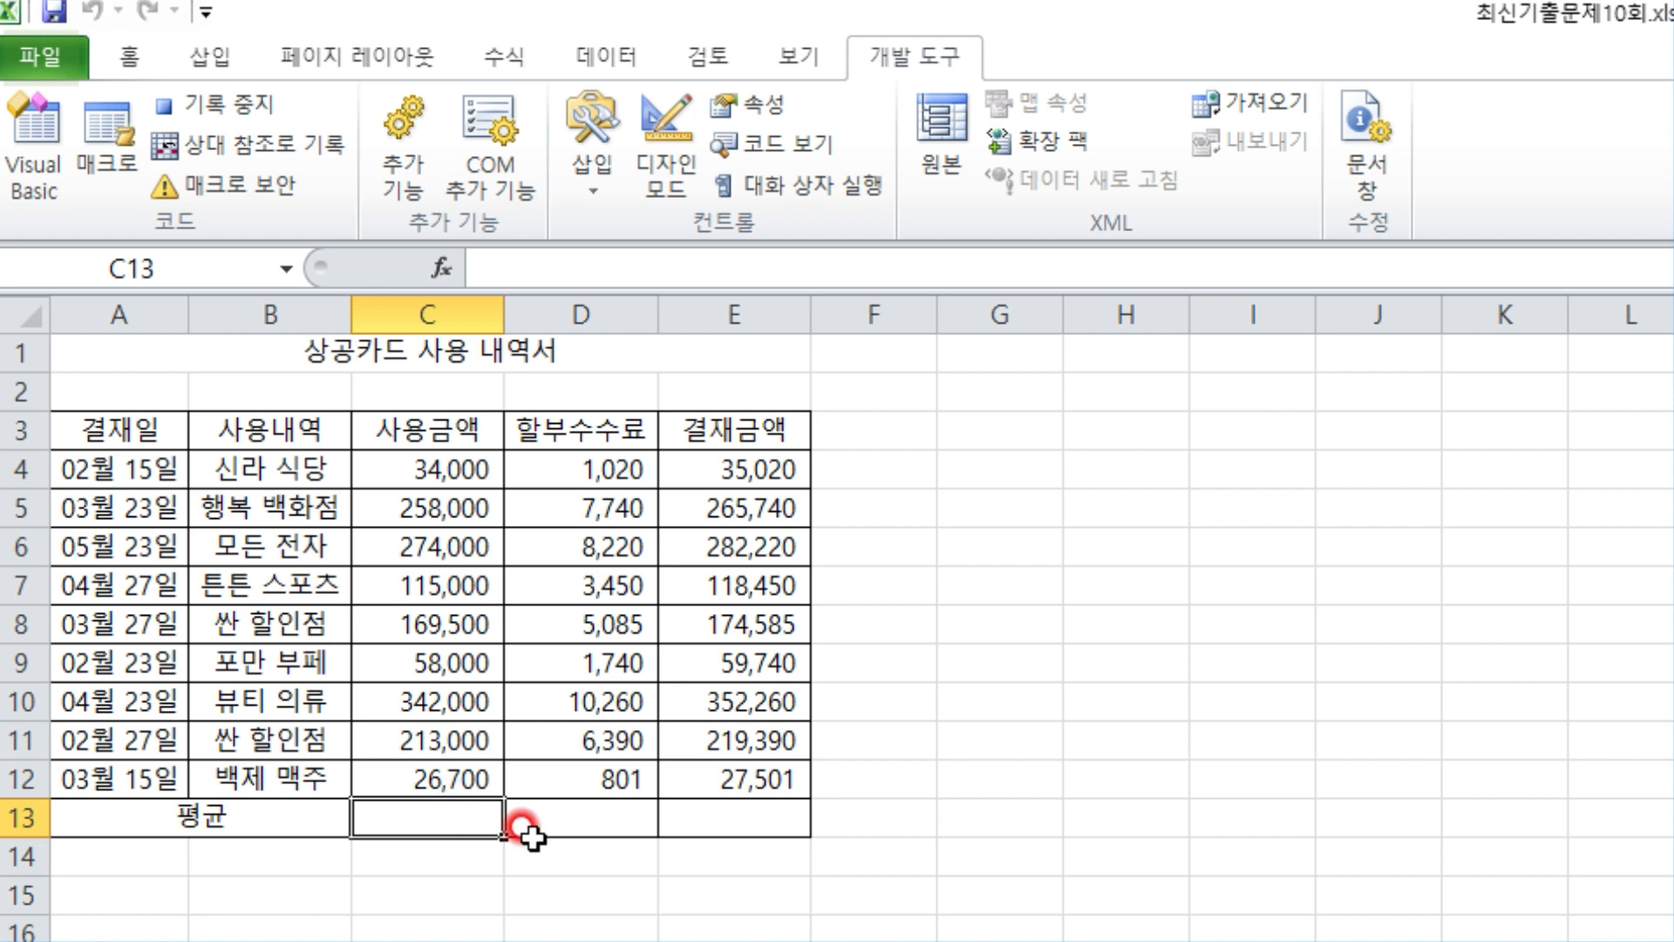
- Enter =AVERAGE(C4:C12) in C13 to average the 사용금액 column
{"action": "type", "text": "="}
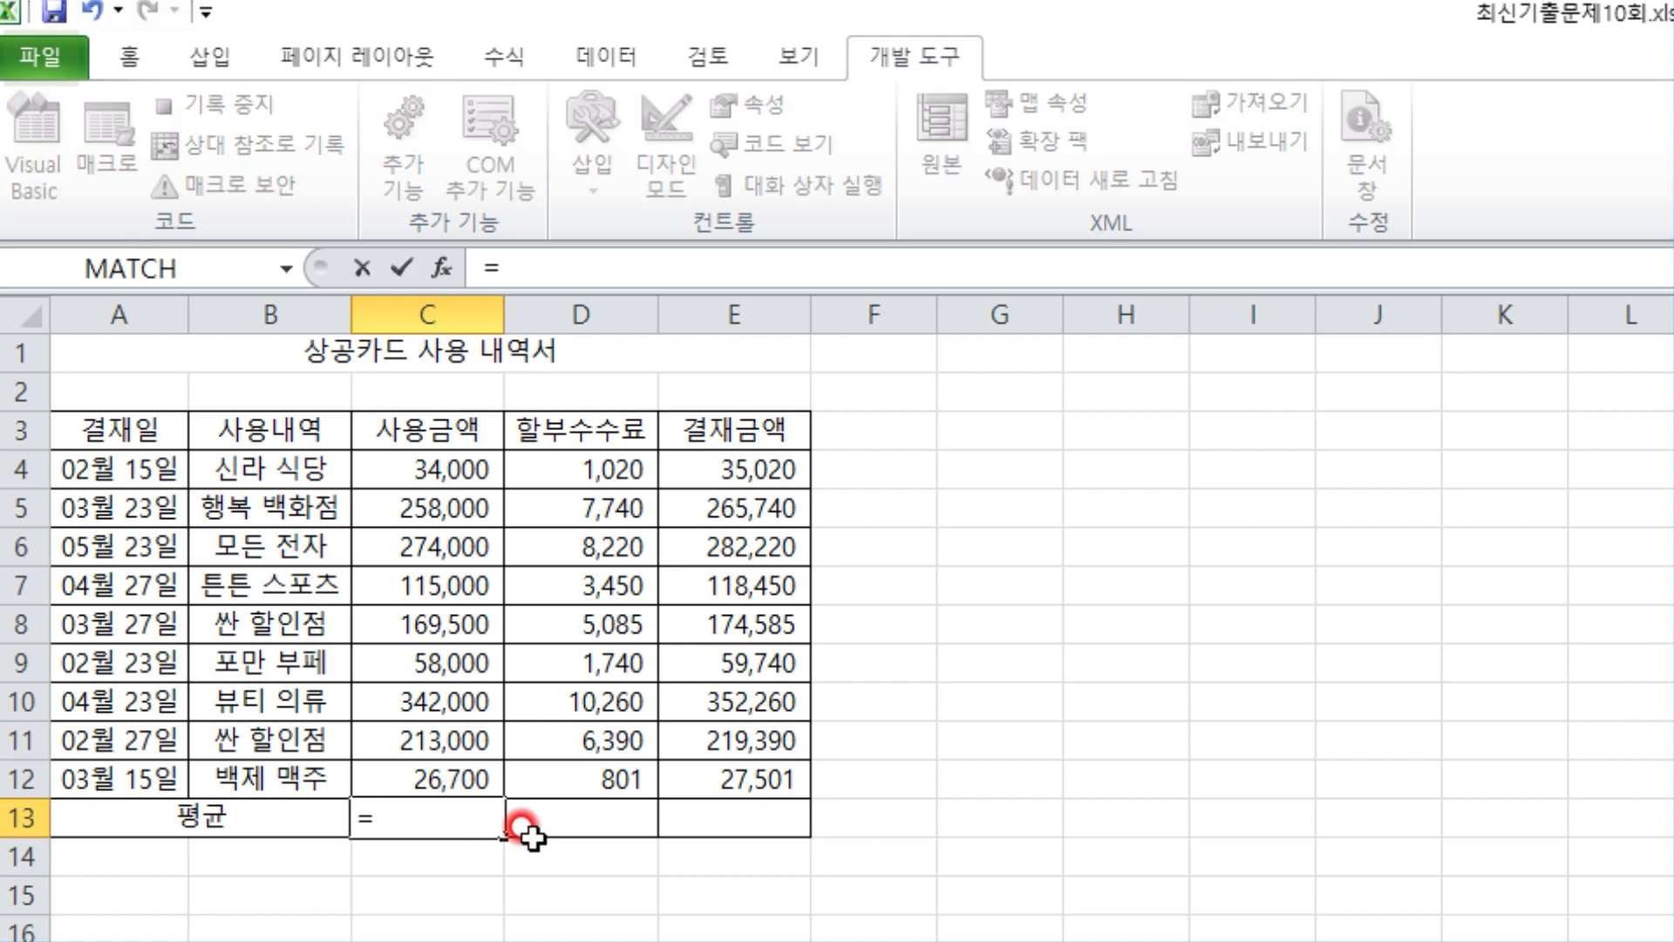
{"action": "type", "text": "A"}
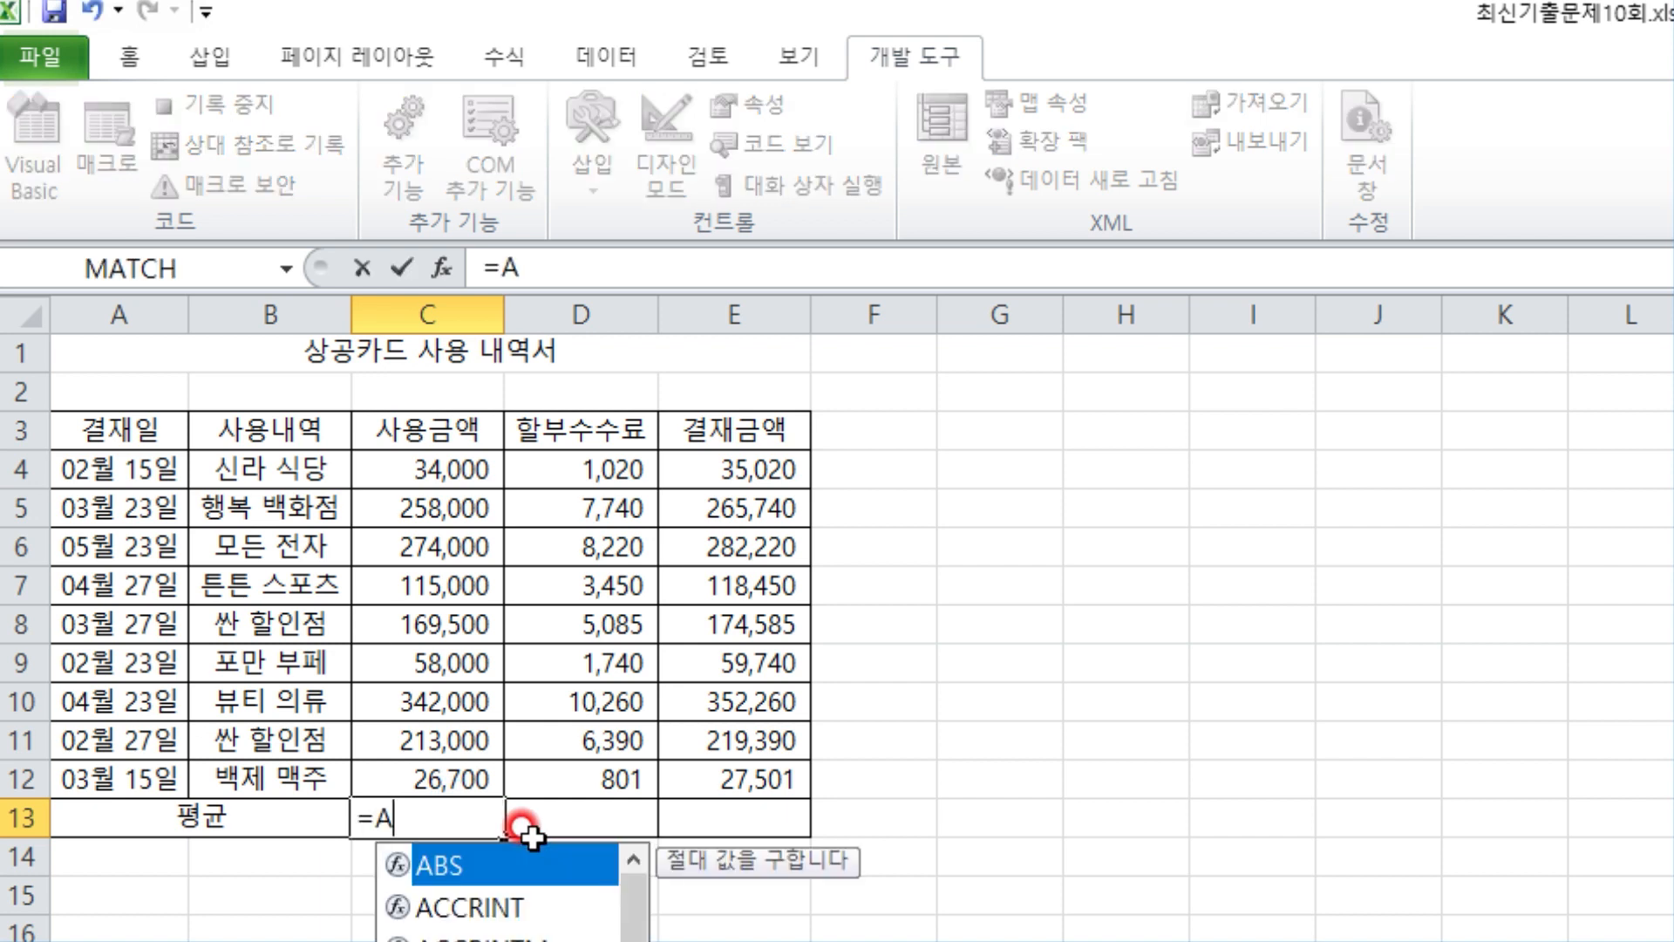
{"action": "type", "text": "V"}
{"action": "key", "text": "Down"}
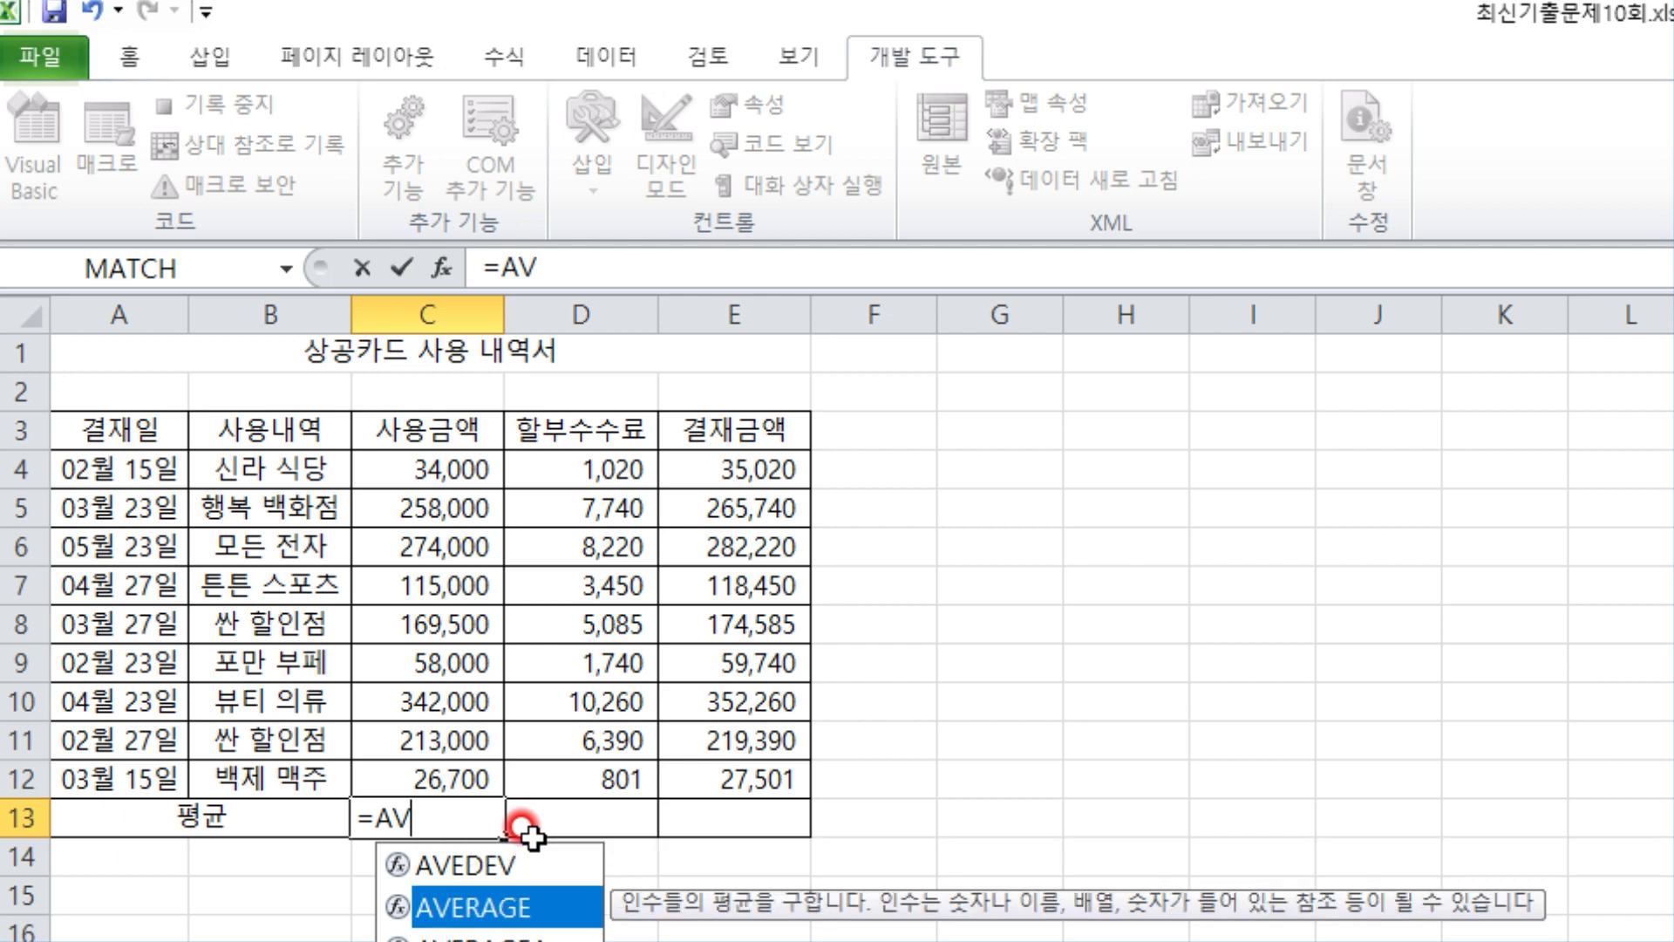
{"action": "key", "text": "Tab"}
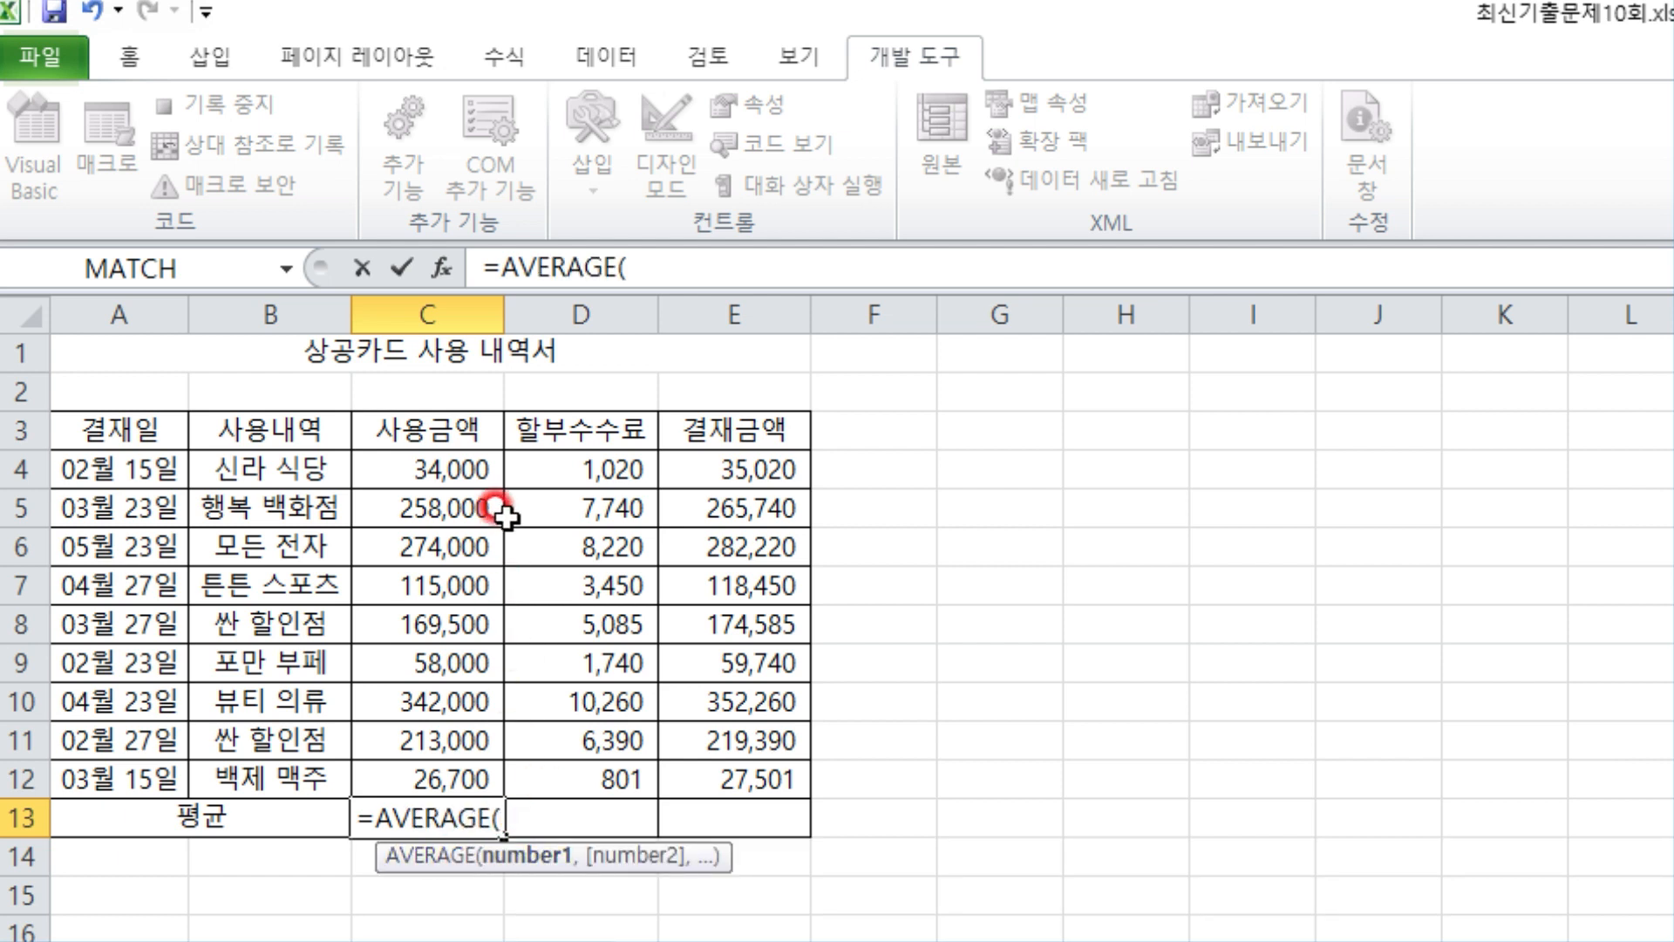
{"action": "left_click_drag", "start_coordinate": [458, 458], "coordinate": [450, 766]}
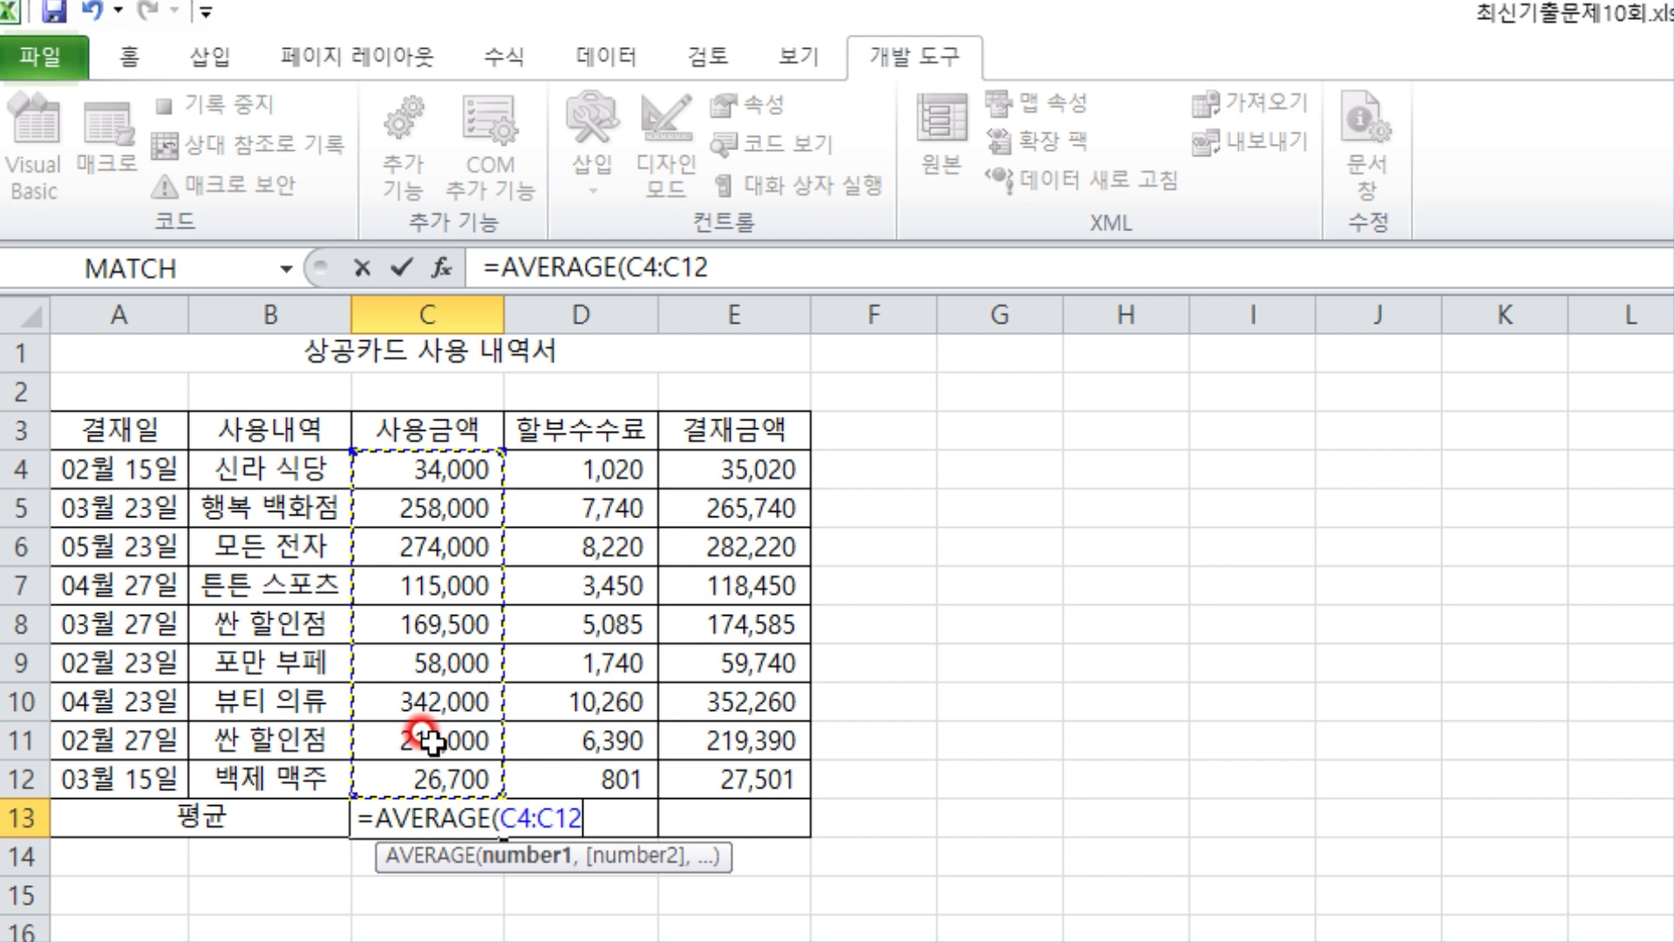
{"action": "type", "text": ")"}
{"action": "key", "text": "Return"}
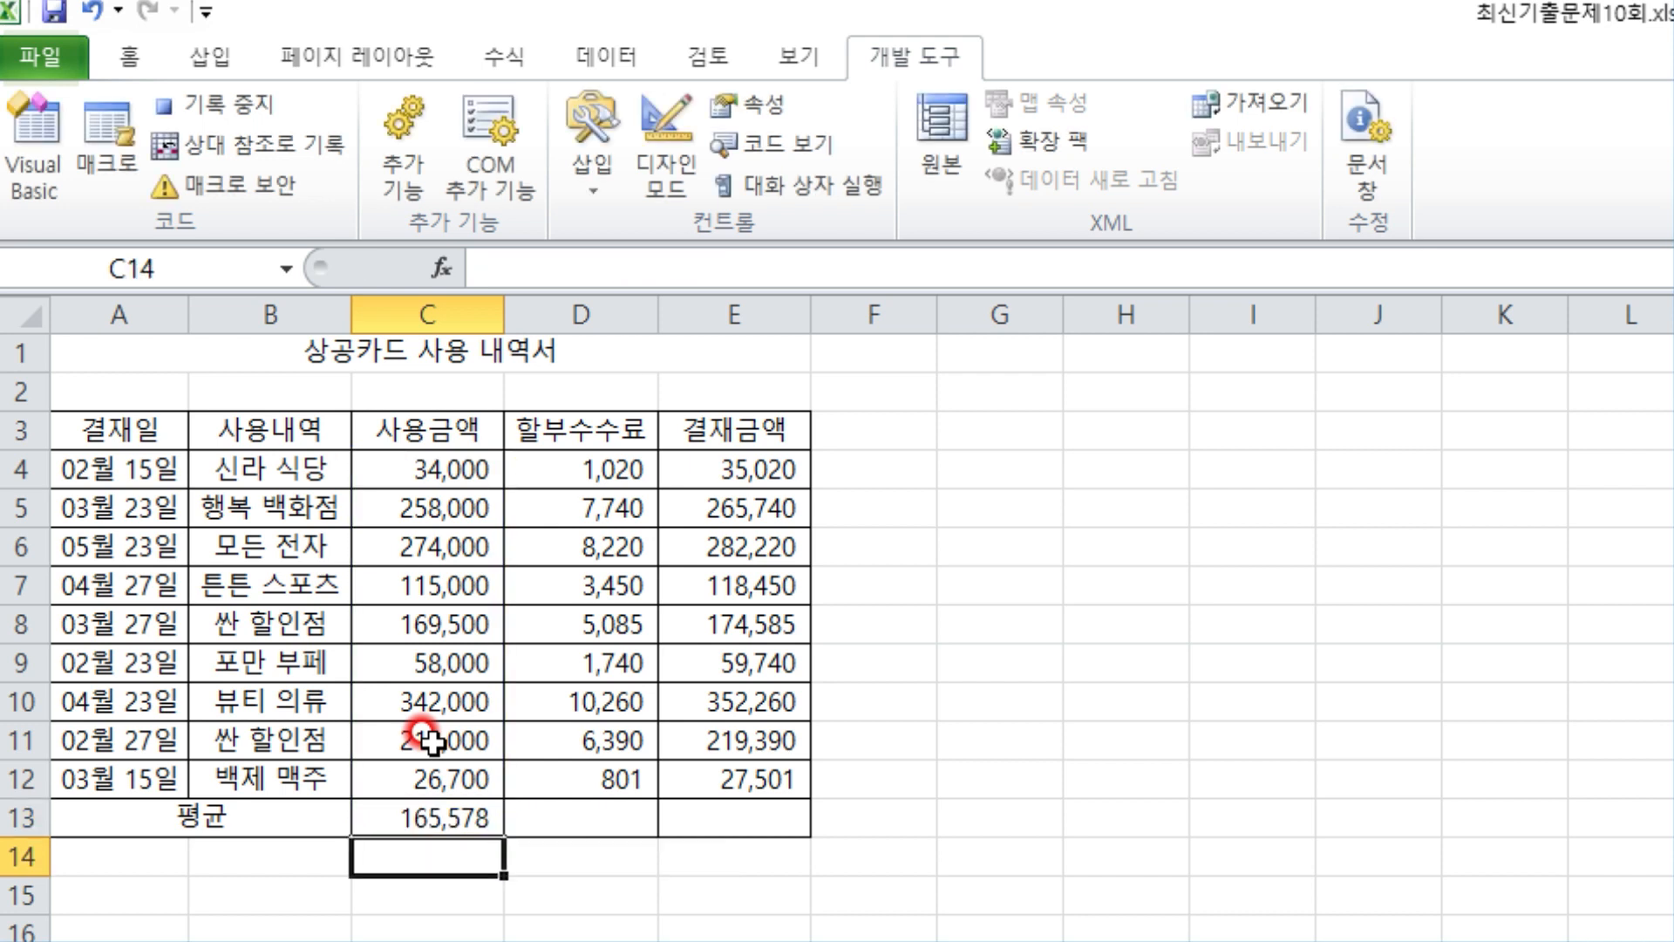
- Fill the average formula from C13 across to E13 and stop the macro recording
{"action": "left_click", "coordinate": [424, 816]}
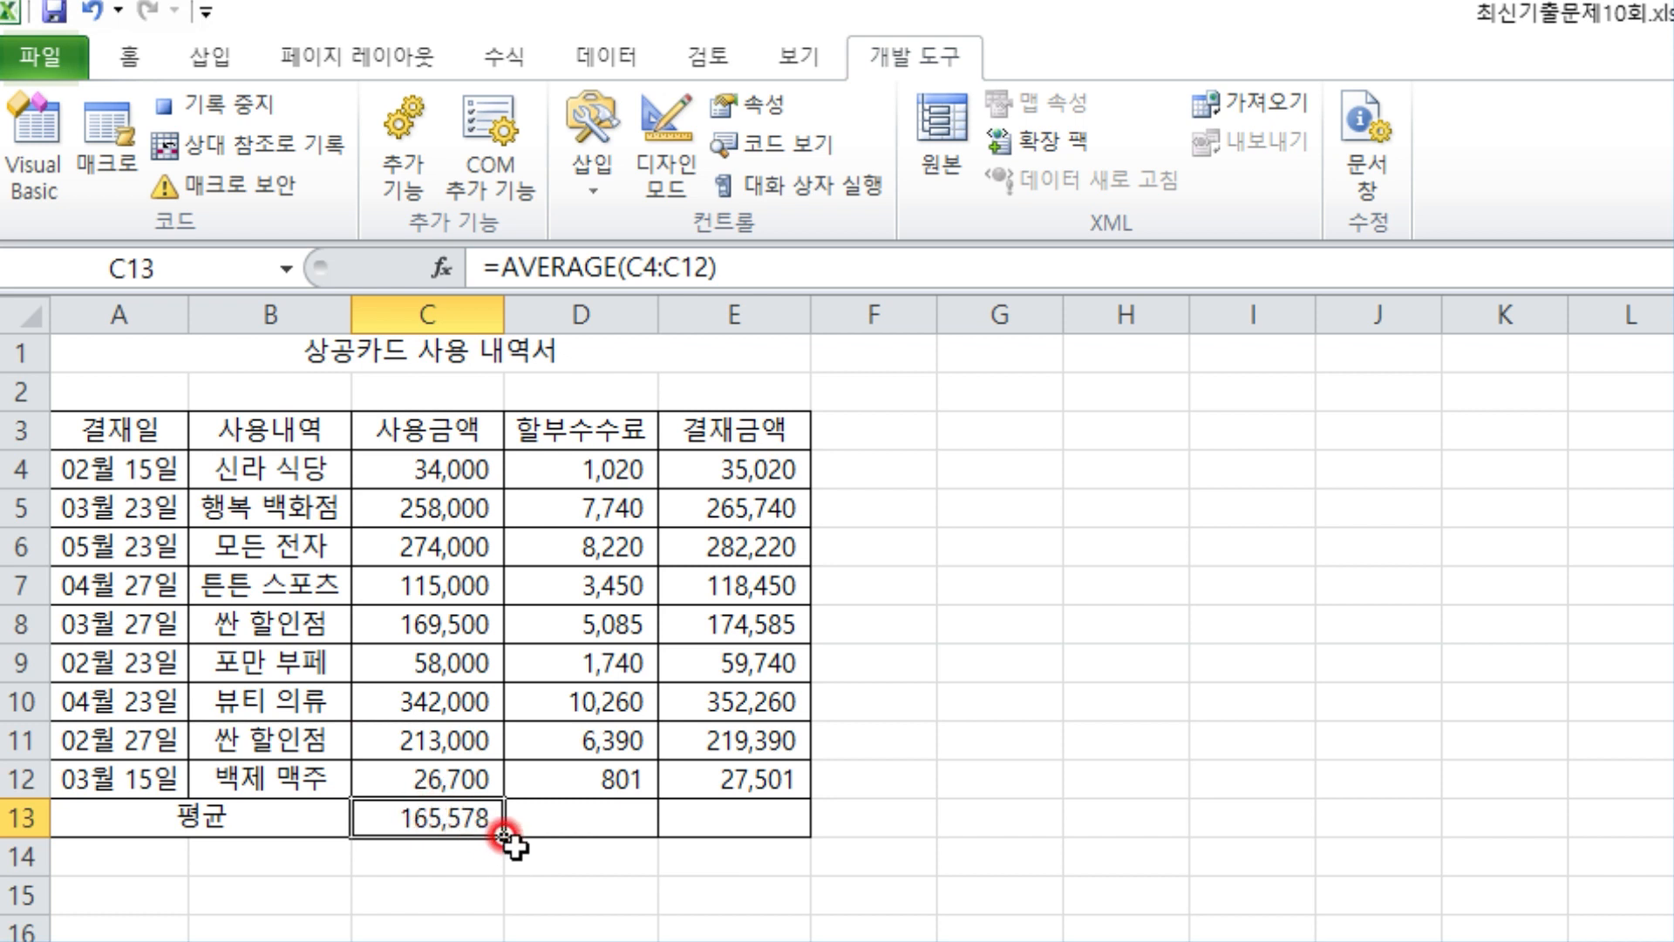
{"action": "left_click_drag", "start_coordinate": [490, 854], "coordinate": [785, 850]}
{"action": "left_click", "coordinate": [1125, 779]}
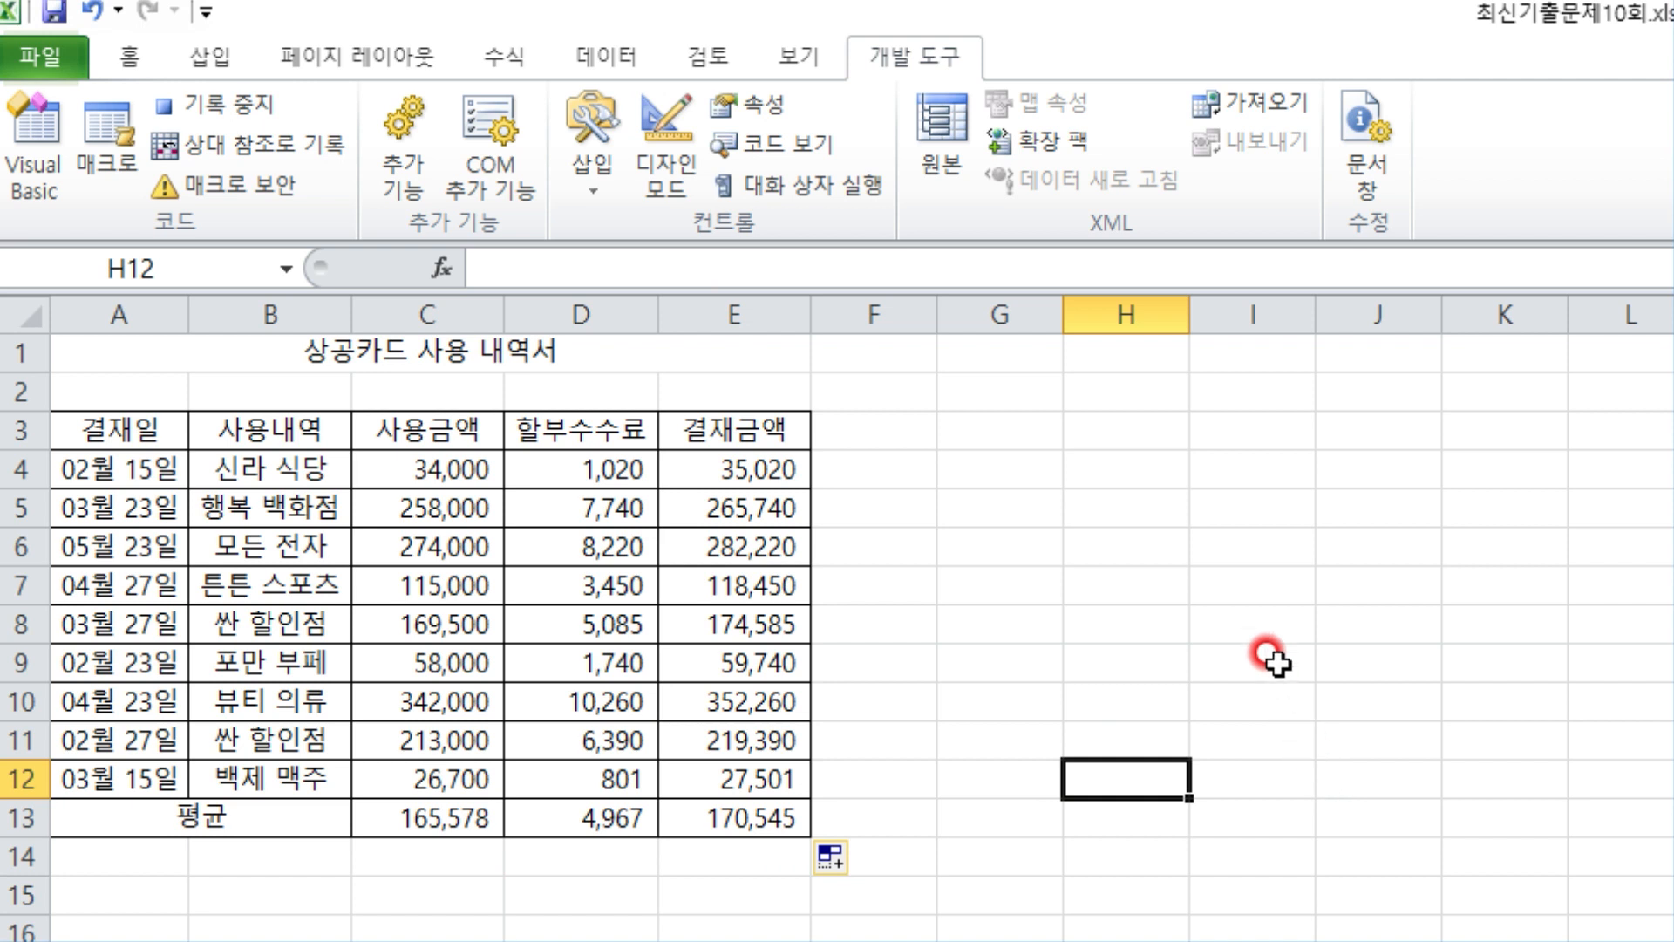
{"action": "left_click", "coordinate": [1218, 569]}
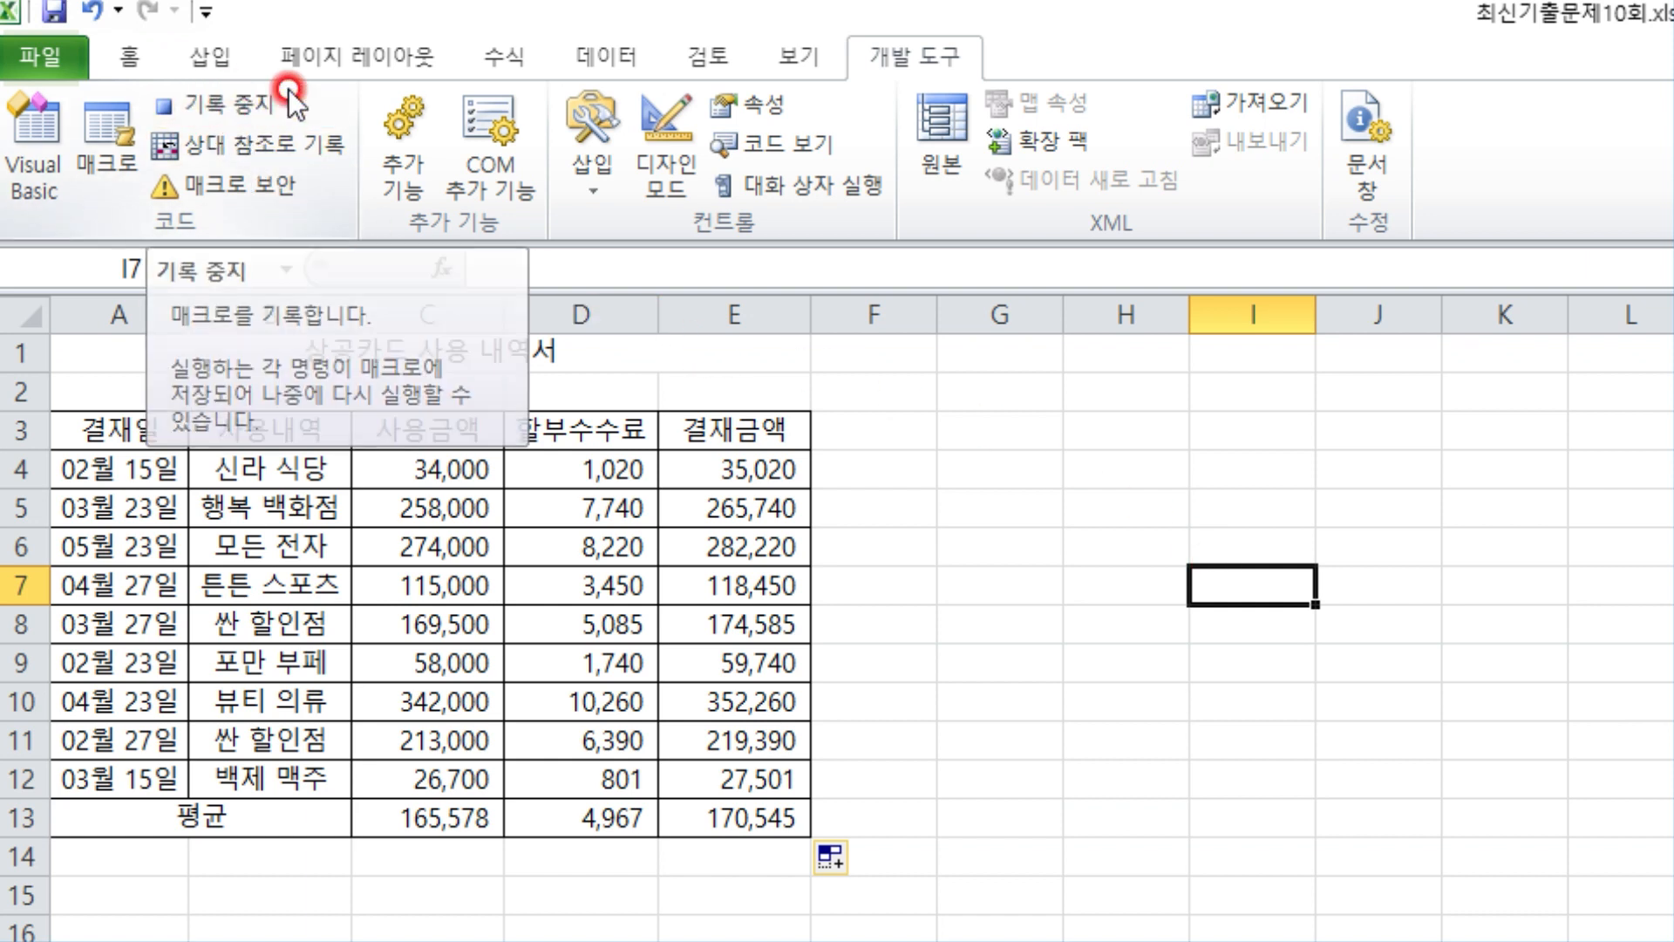
{"action": "left_click", "coordinate": [253, 111]}
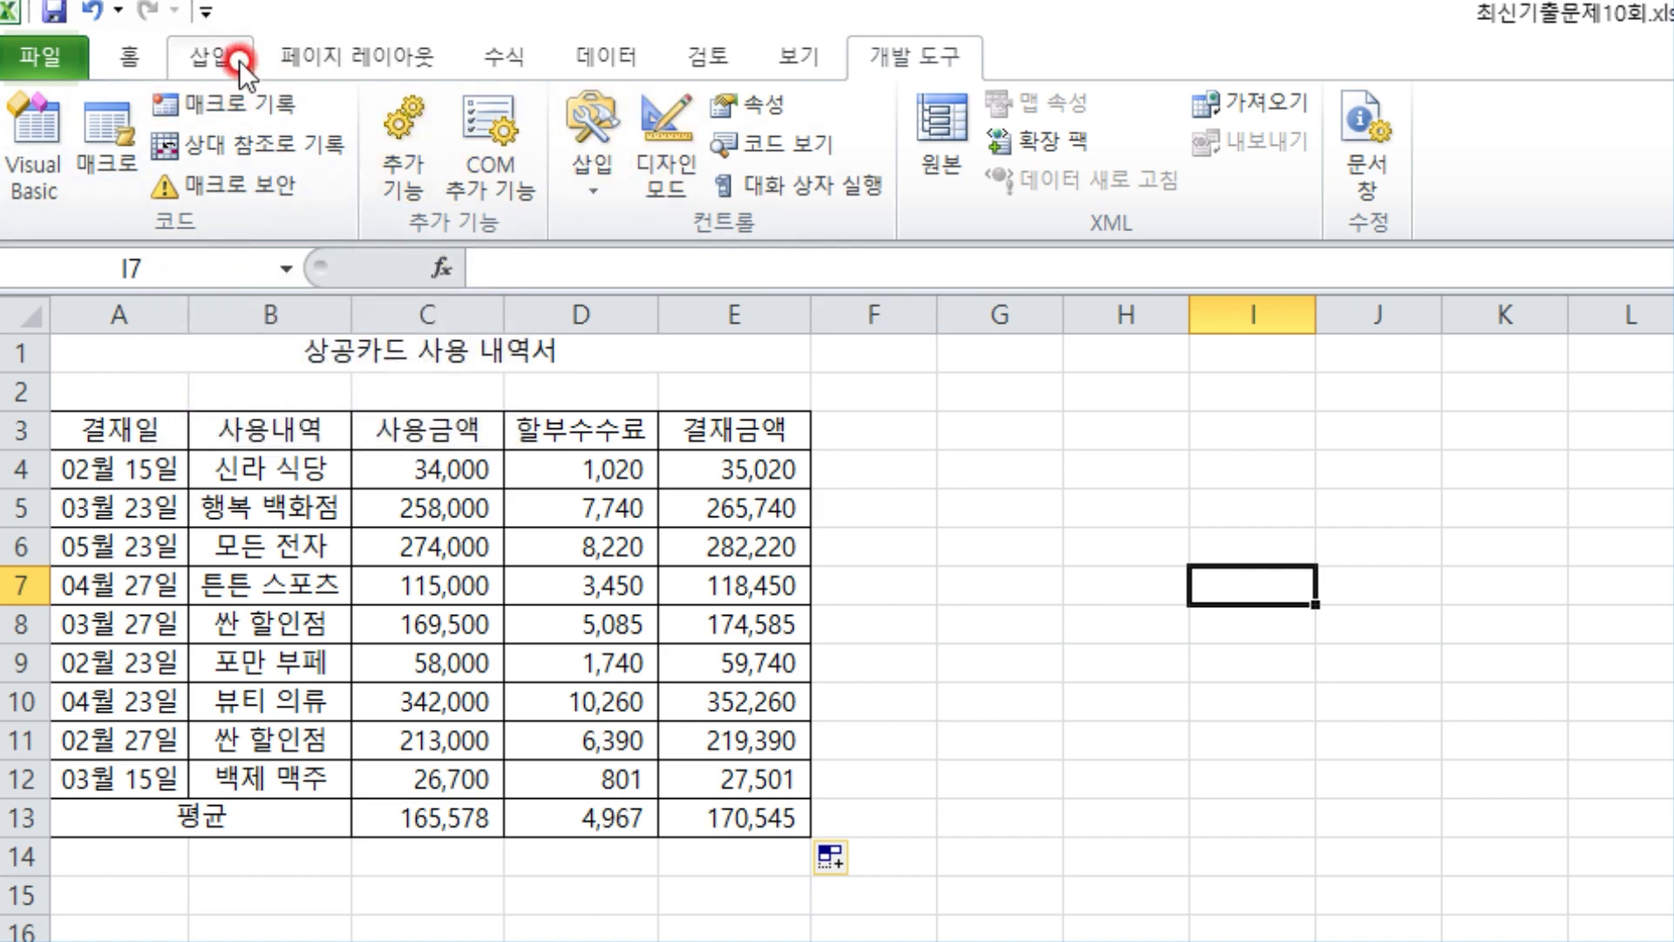
- Draw a 빗면 (bevel) shape fitted exactly to cells G3:H4
{"action": "left_click", "coordinate": [207, 55]}
{"action": "left_click", "coordinate": [380, 149]}
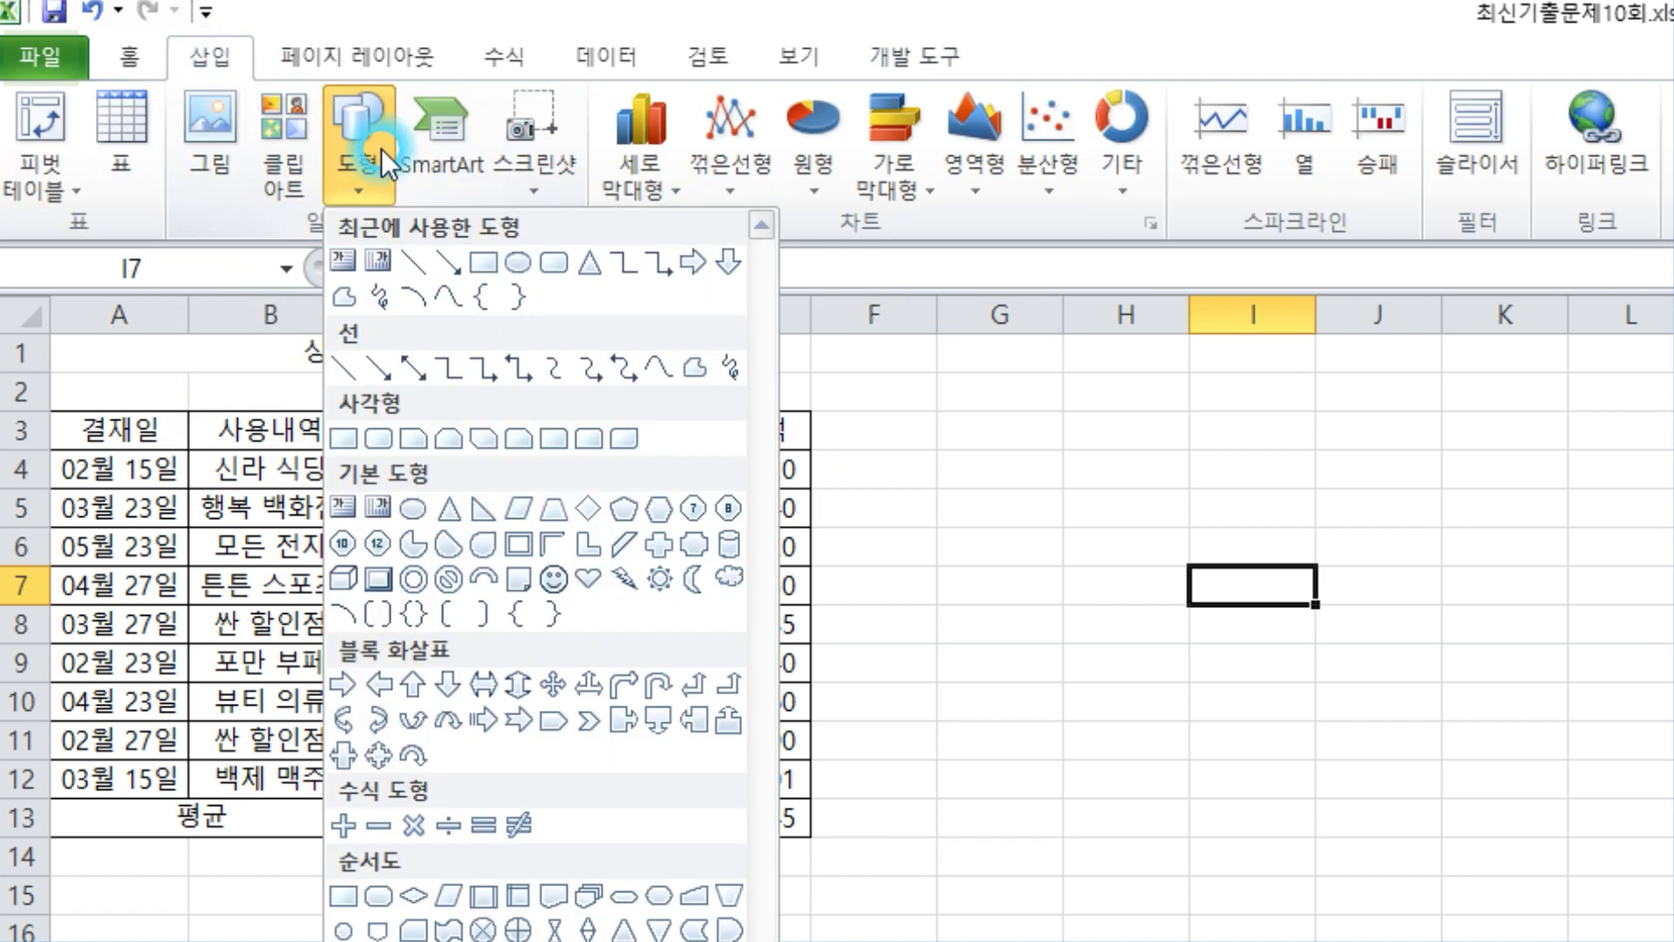
{"action": "left_click", "coordinate": [375, 578]}
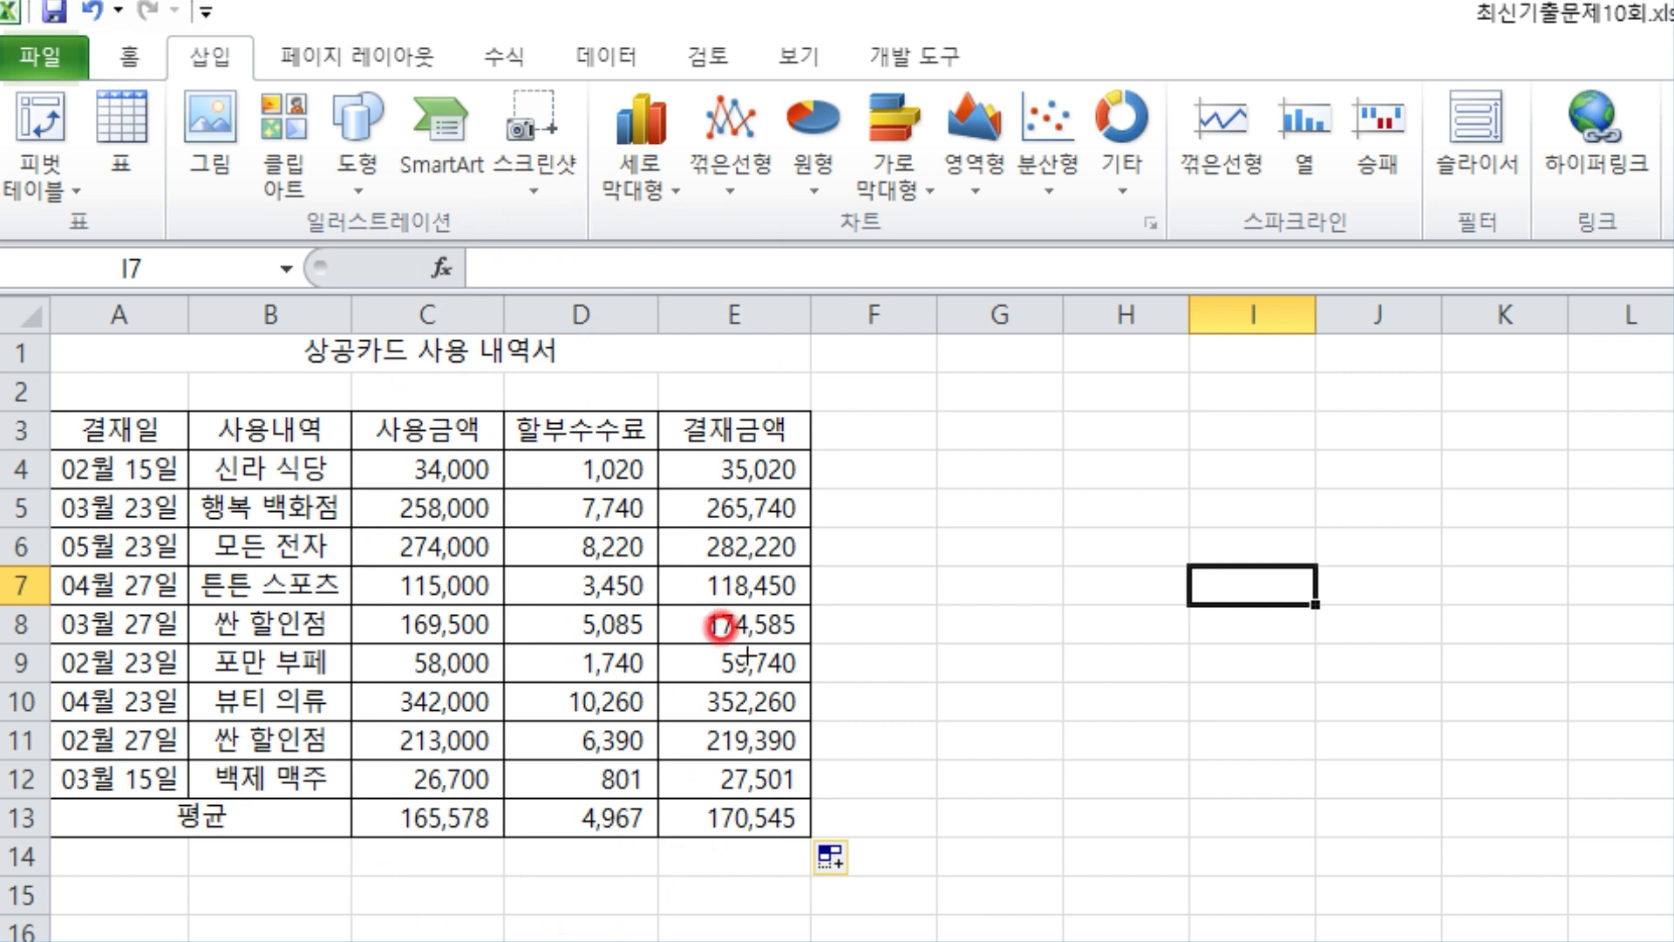
{"action": "left_click_drag", "start_coordinate": [937, 409], "coordinate": [1149, 479]}
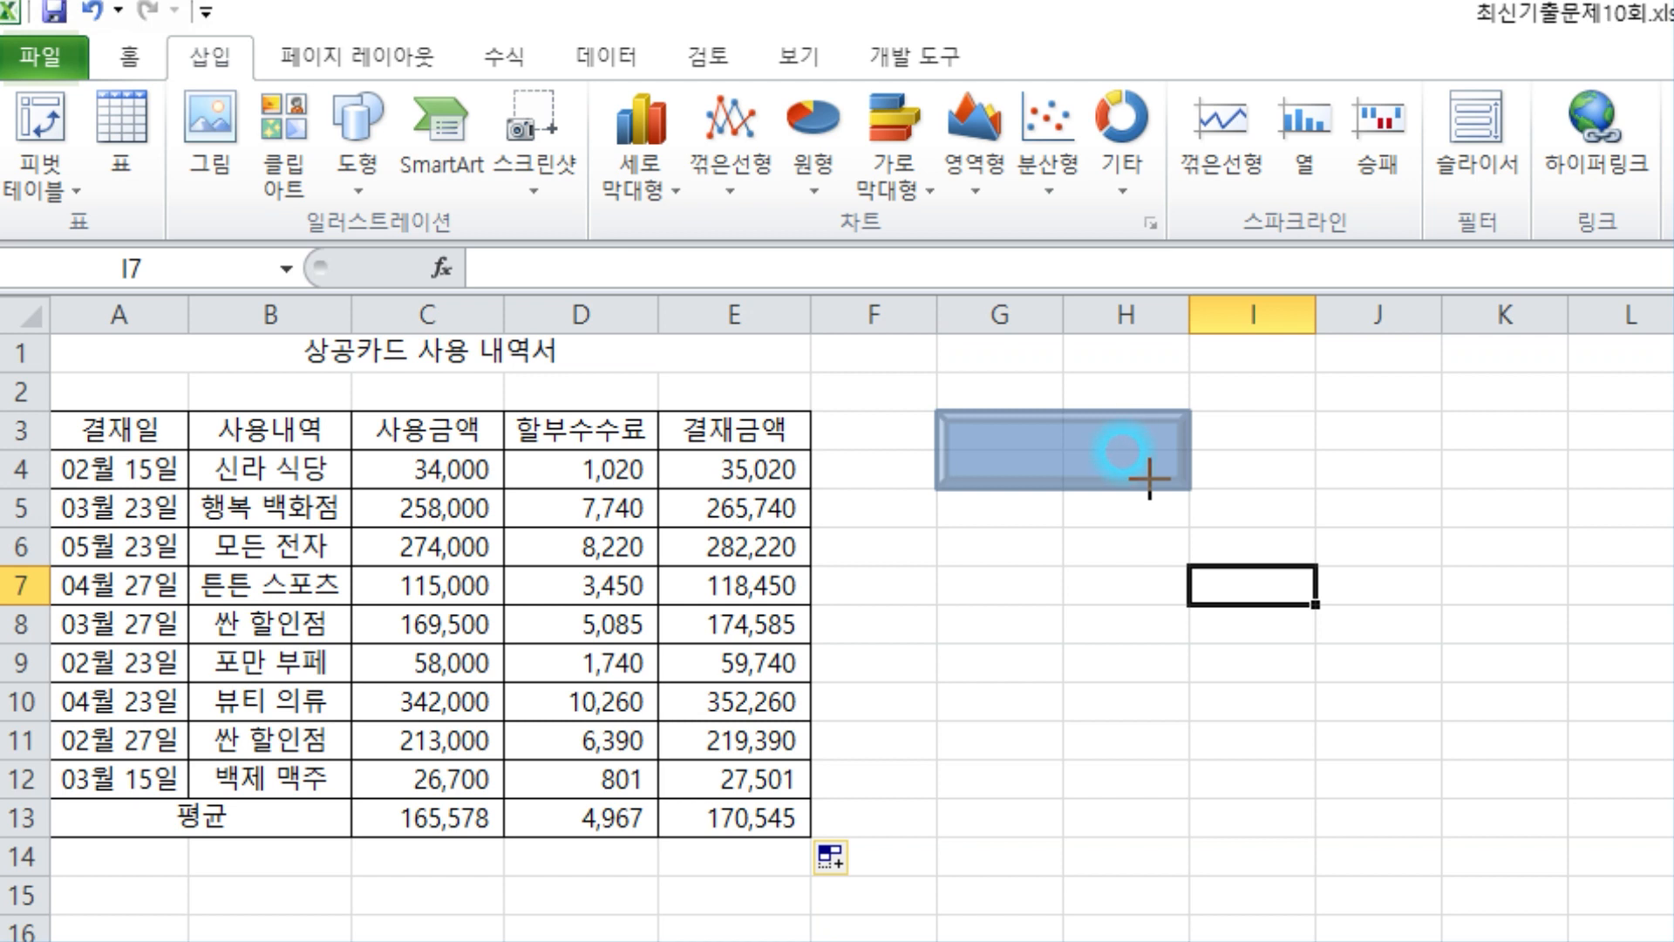
{"action": "left_click_drag", "start_coordinate": [1149, 478], "coordinate": [1150, 478]}
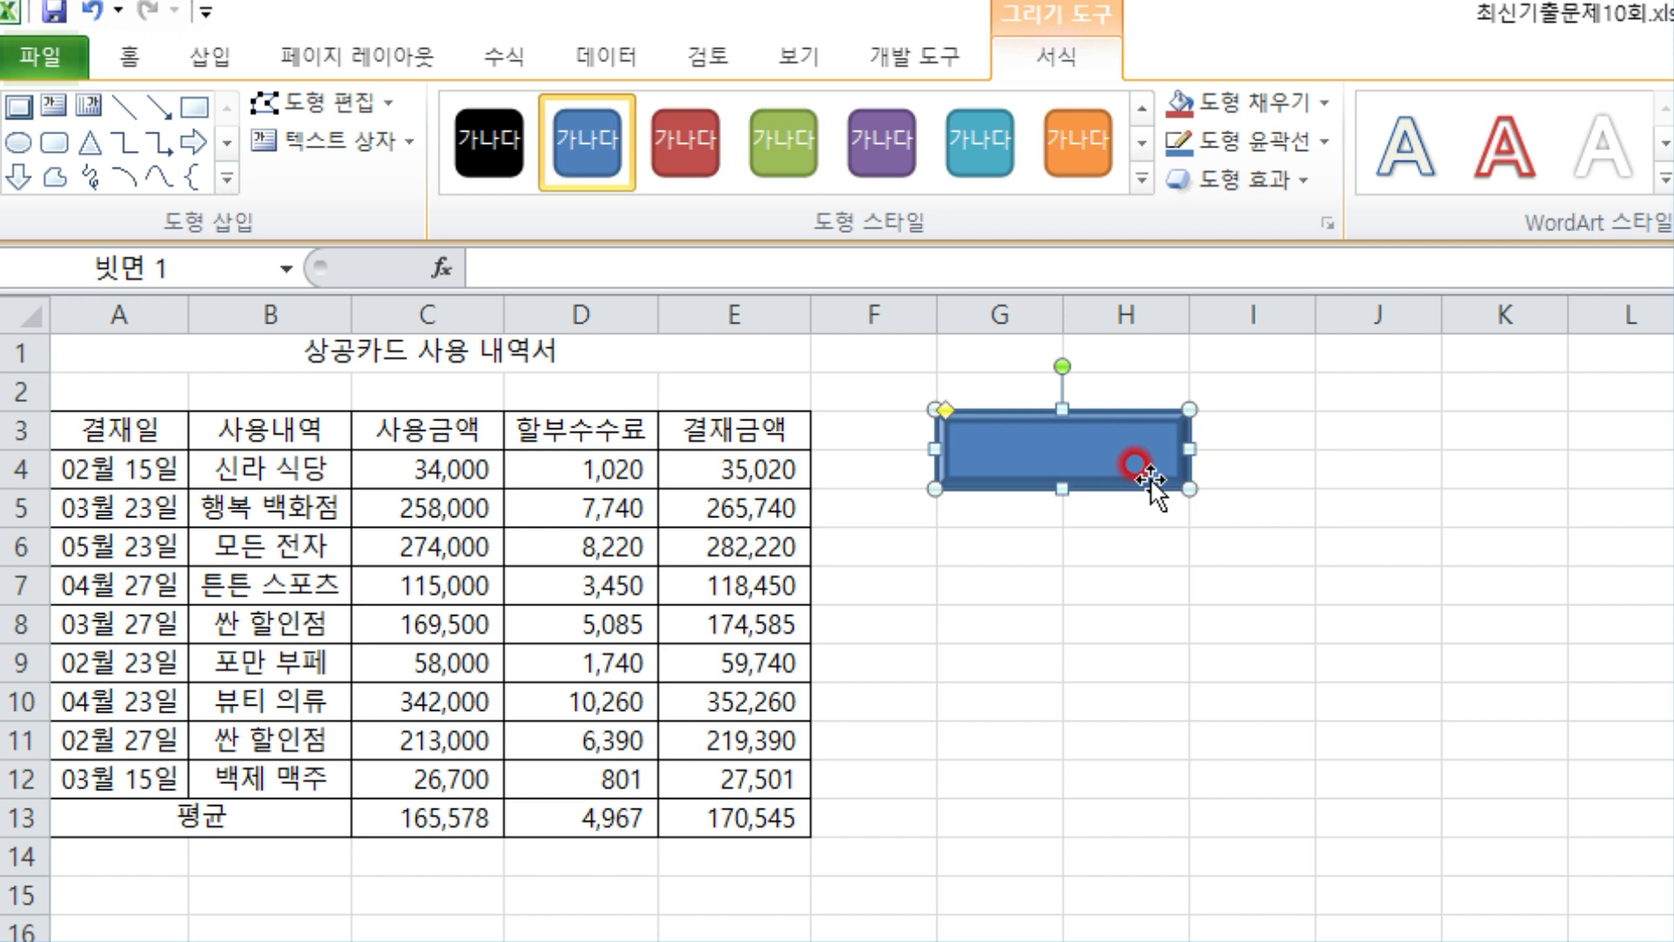
- Label the bevel shape 평균 and center the text horizontally and vertically
{"action": "type", "text": "ㅠ"}
{"action": "type", "text": "균"}
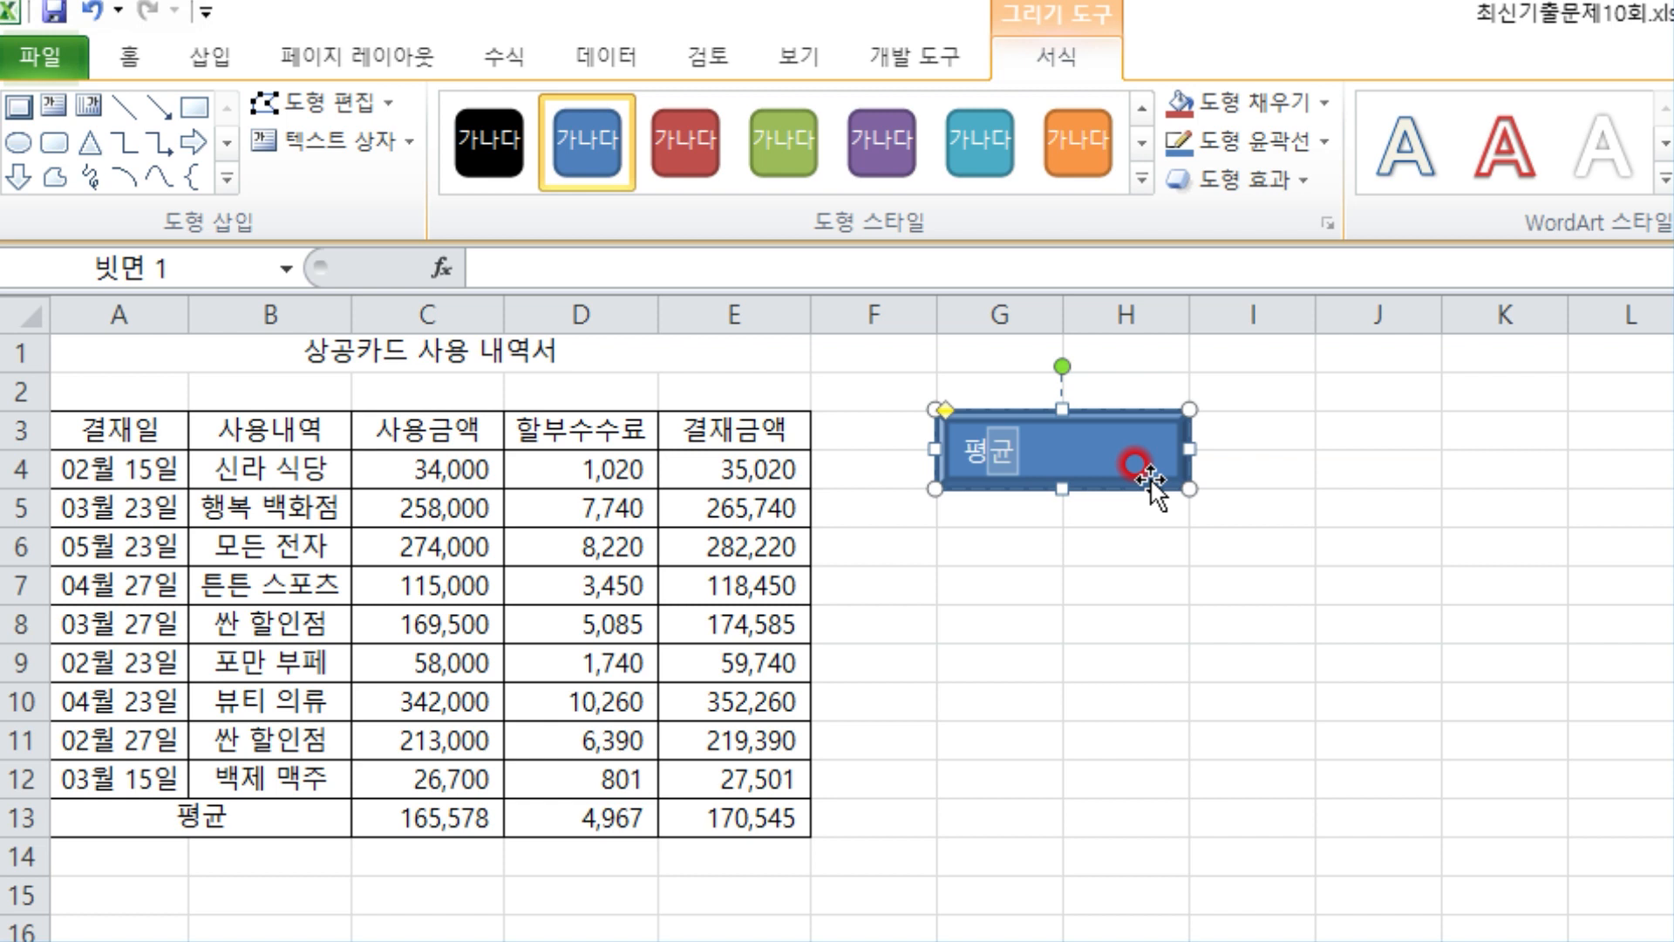
{"action": "left_click", "coordinate": [147, 54]}
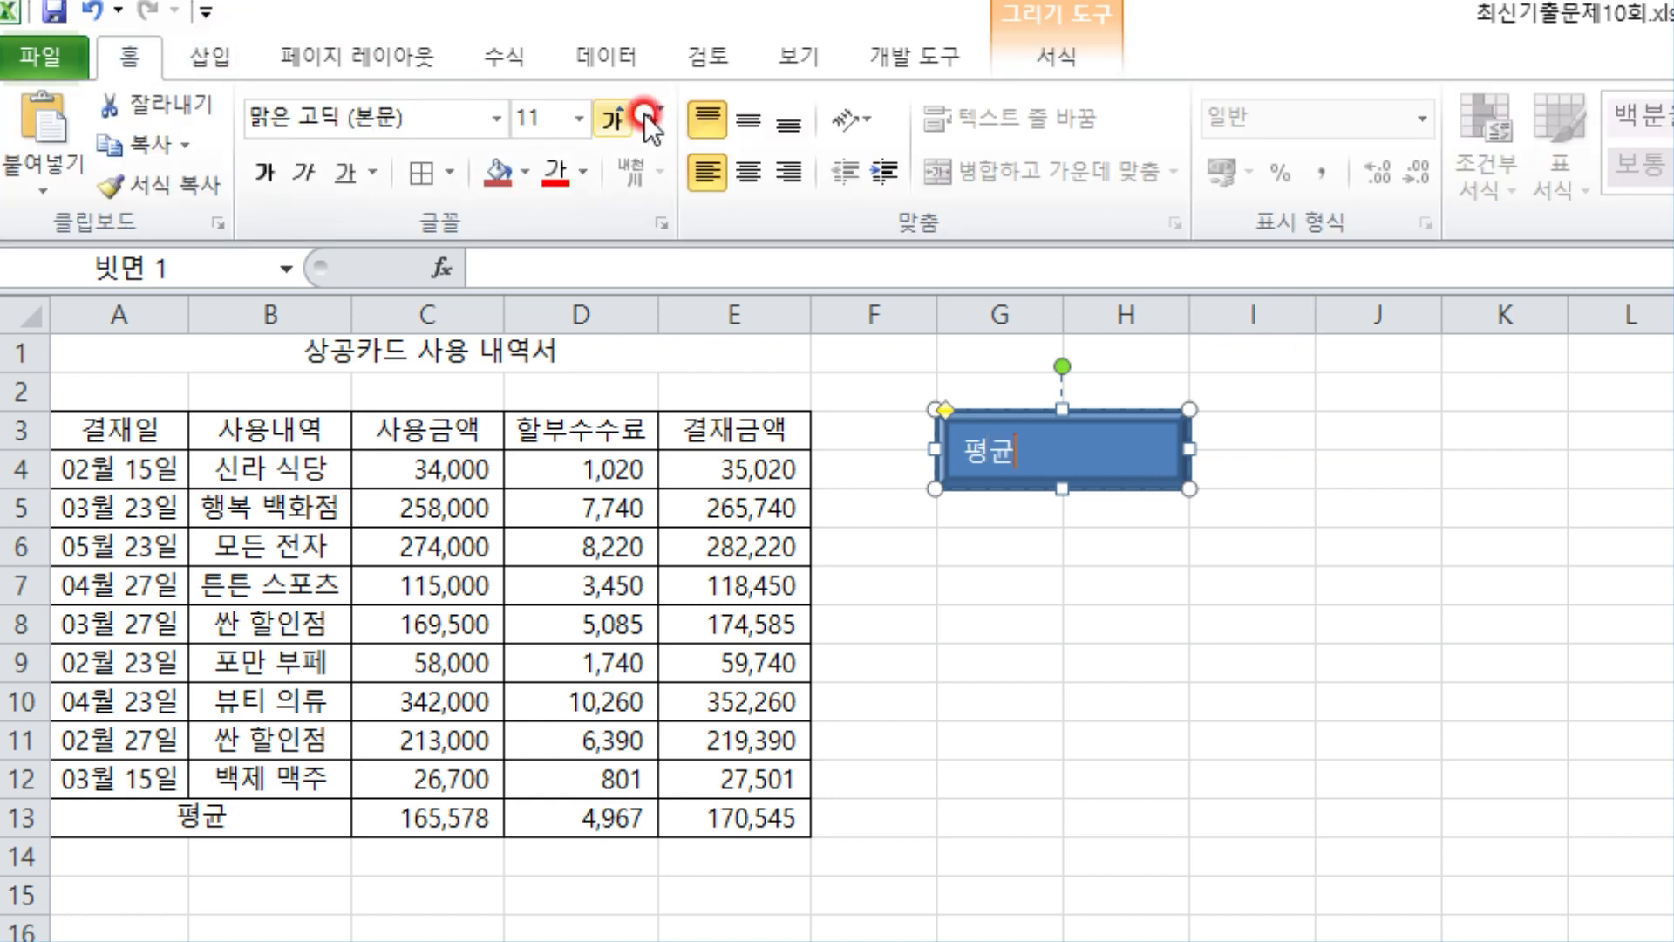
{"action": "left_click", "coordinate": [747, 127]}
{"action": "left_click", "coordinate": [760, 178]}
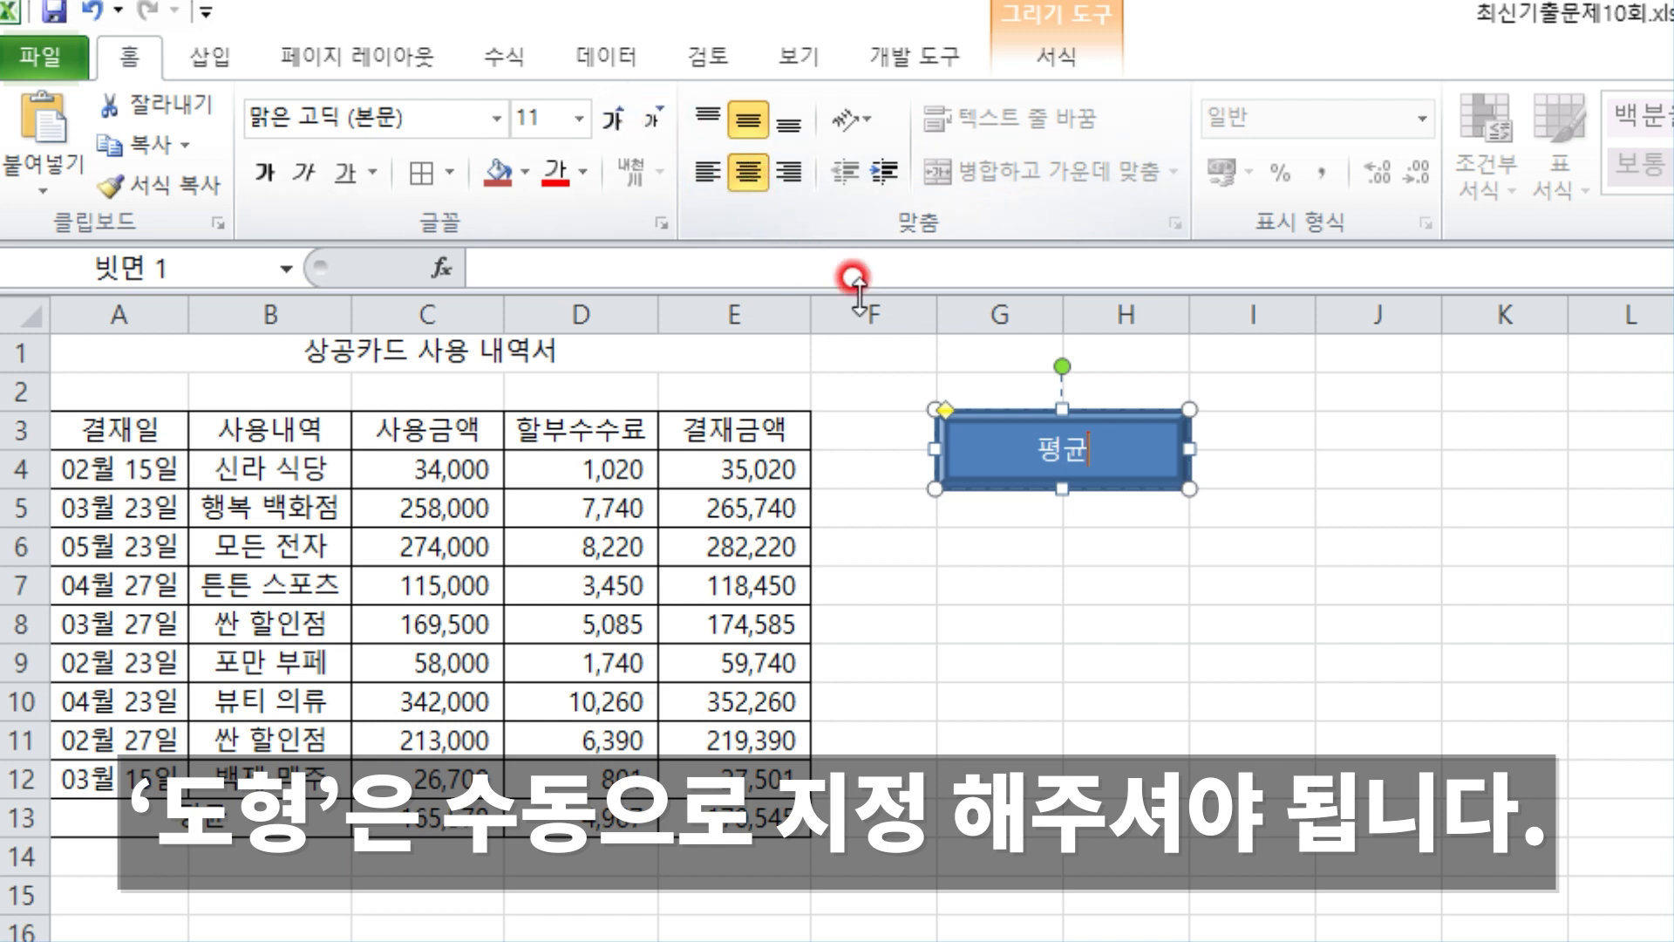
- Assign the 평균 macro to the bevel shape and deselect the shape
{"action": "right_click", "coordinate": [1123, 450]}
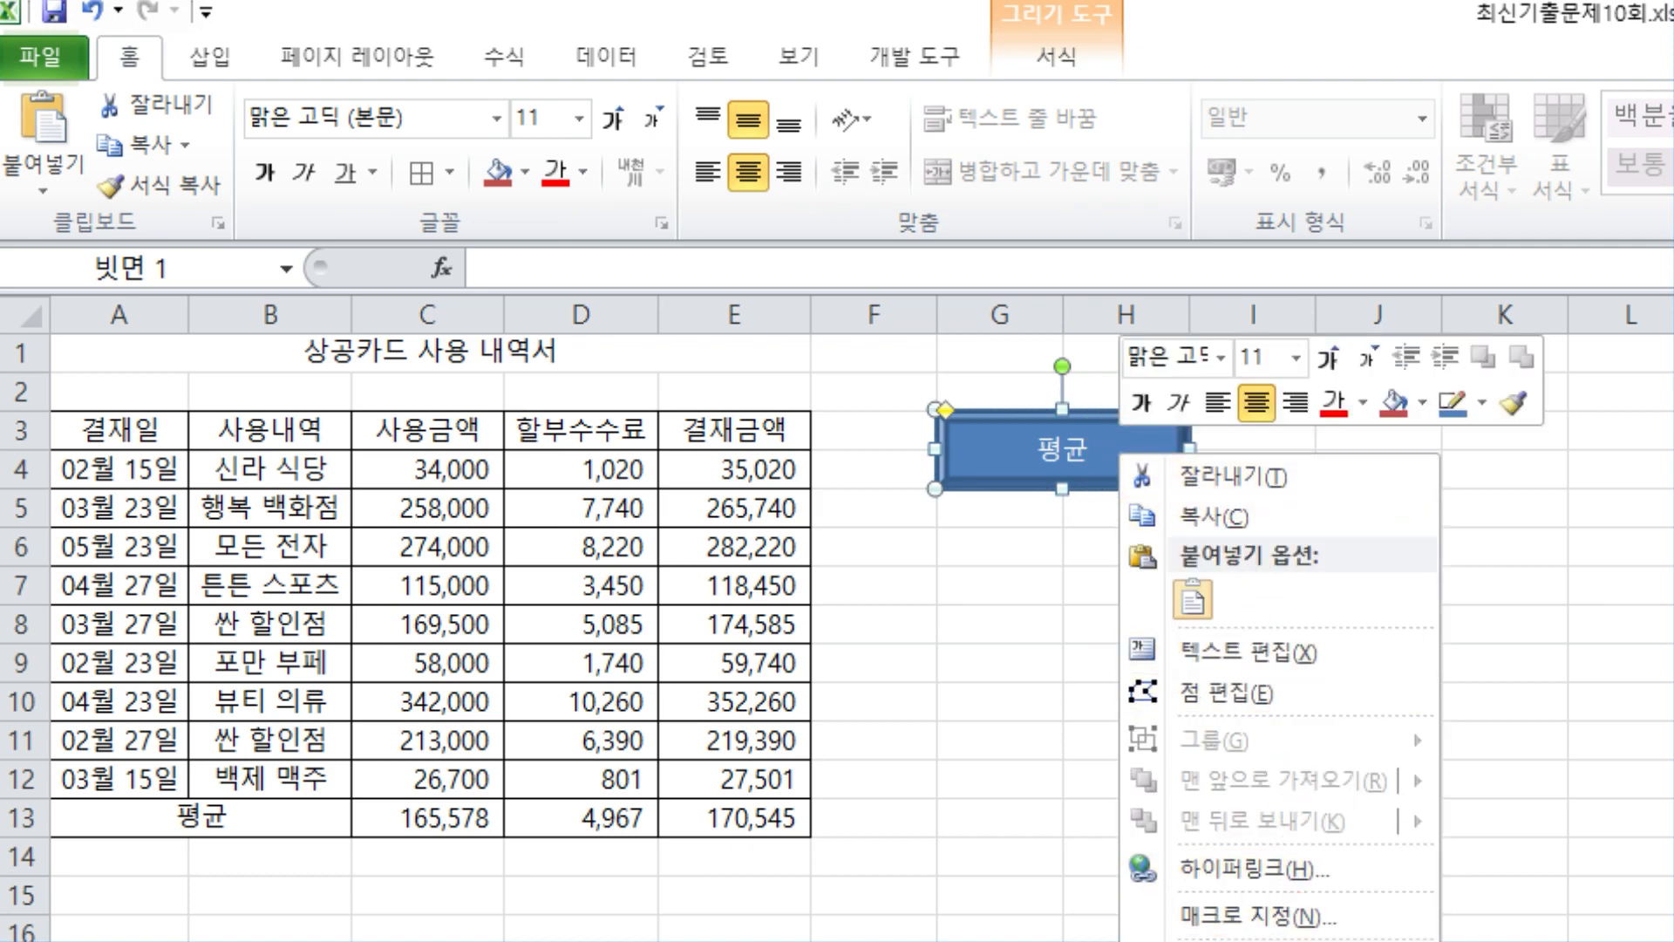
{"action": "left_click", "coordinate": [1288, 912]}
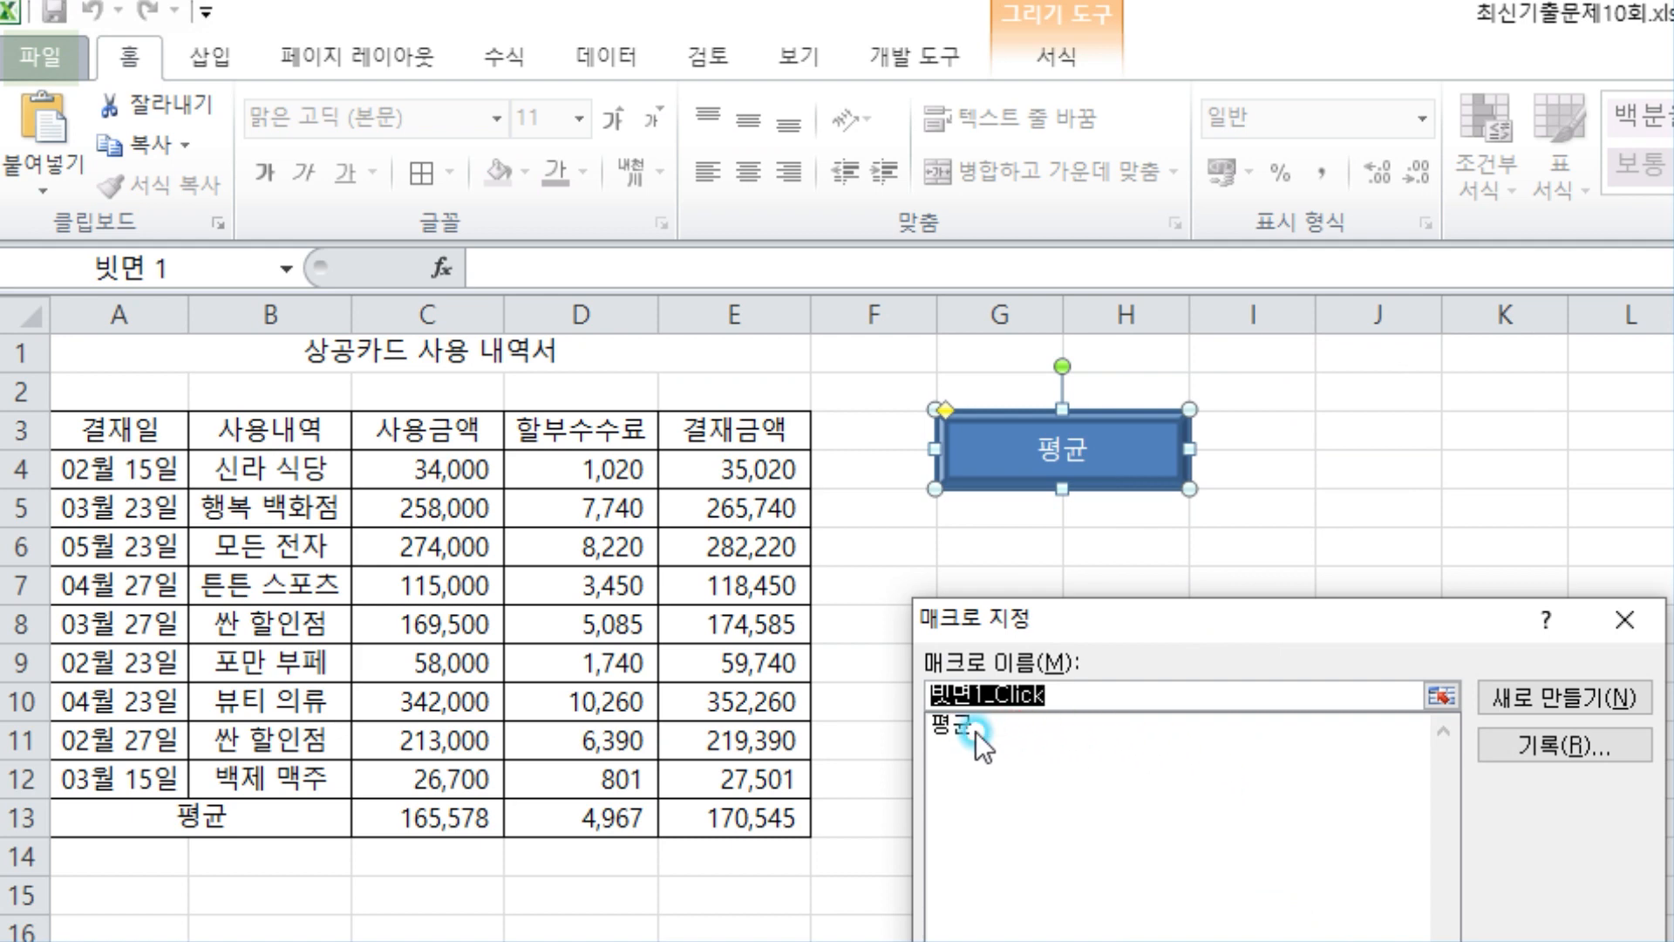
{"action": "left_click", "coordinate": [976, 731]}
{"action": "left_click_drag", "start_coordinate": [1132, 626], "coordinate": [1041, 335]}
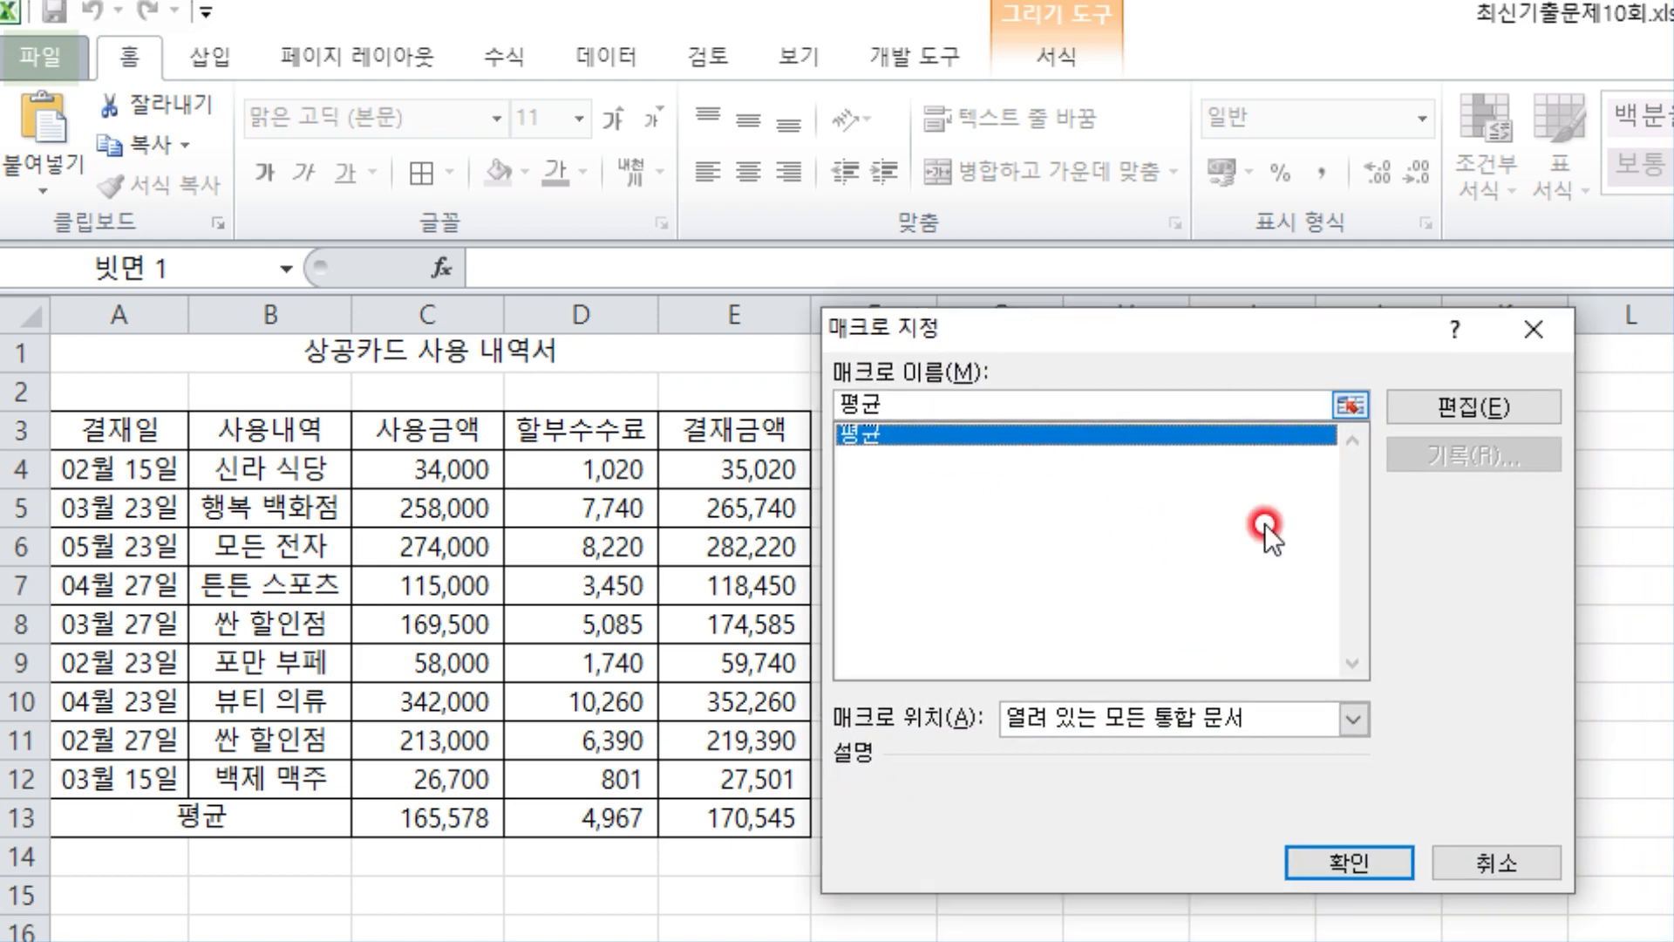
{"action": "left_click", "coordinate": [1327, 867]}
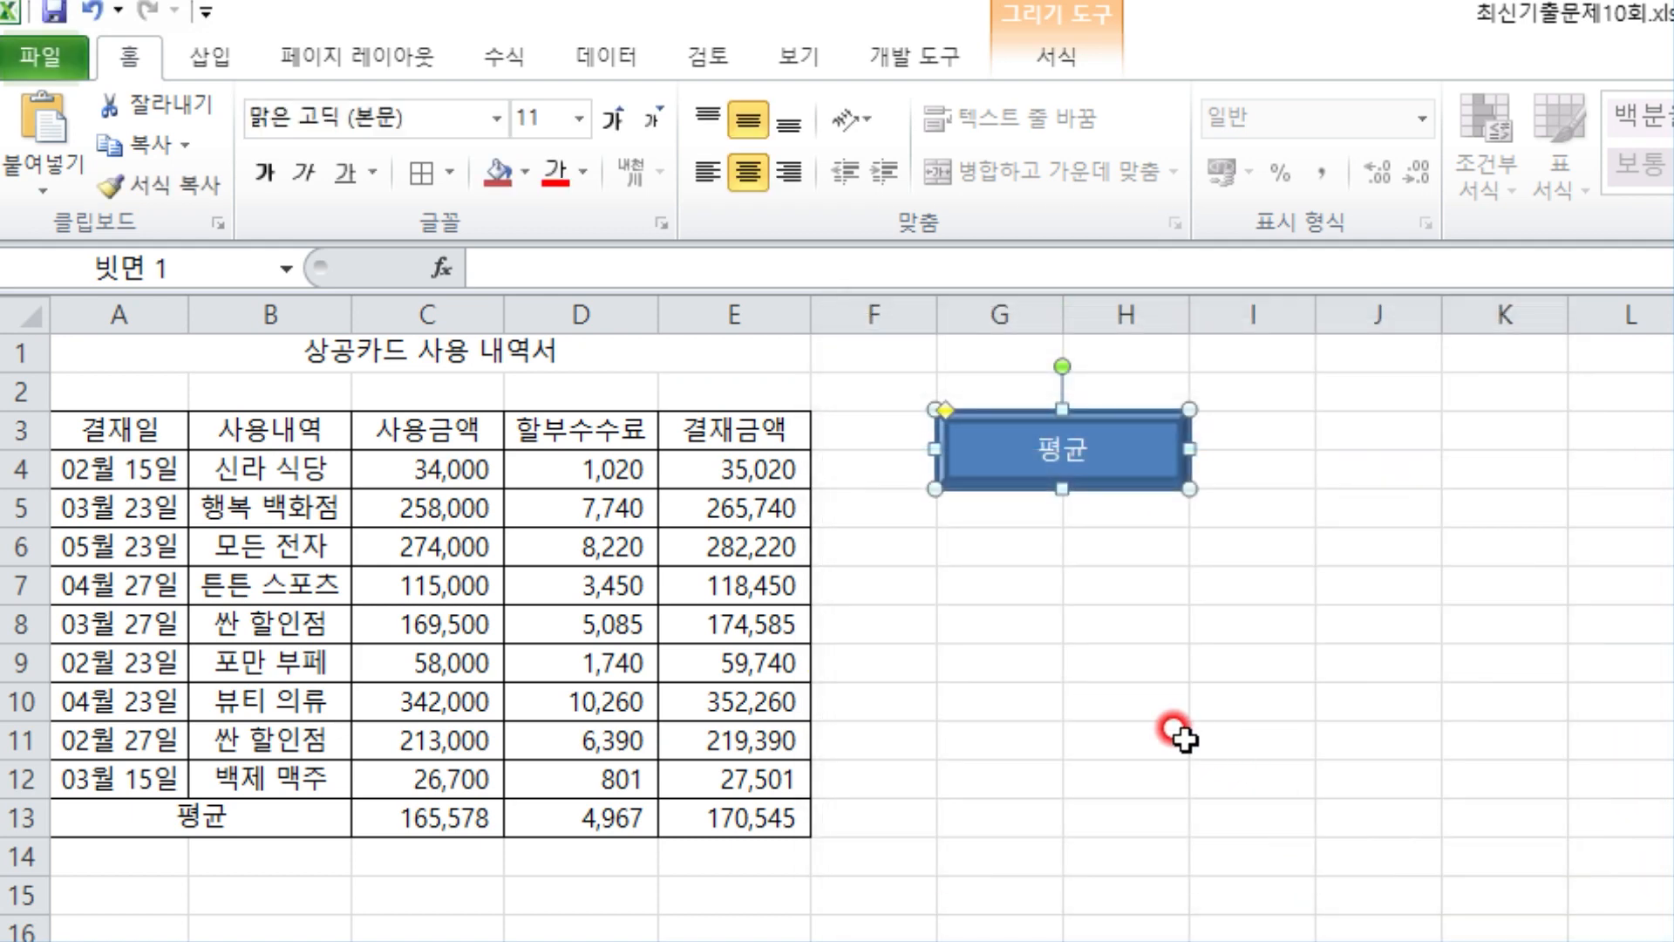
{"action": "left_click", "coordinate": [1177, 731]}
{"action": "left_click", "coordinate": [1365, 594]}
- Clear the averages in C13:E13 and run the 평균 macro from the bevel shape to recalculate them
{"action": "left_click_drag", "start_coordinate": [485, 821], "coordinate": [750, 823]}
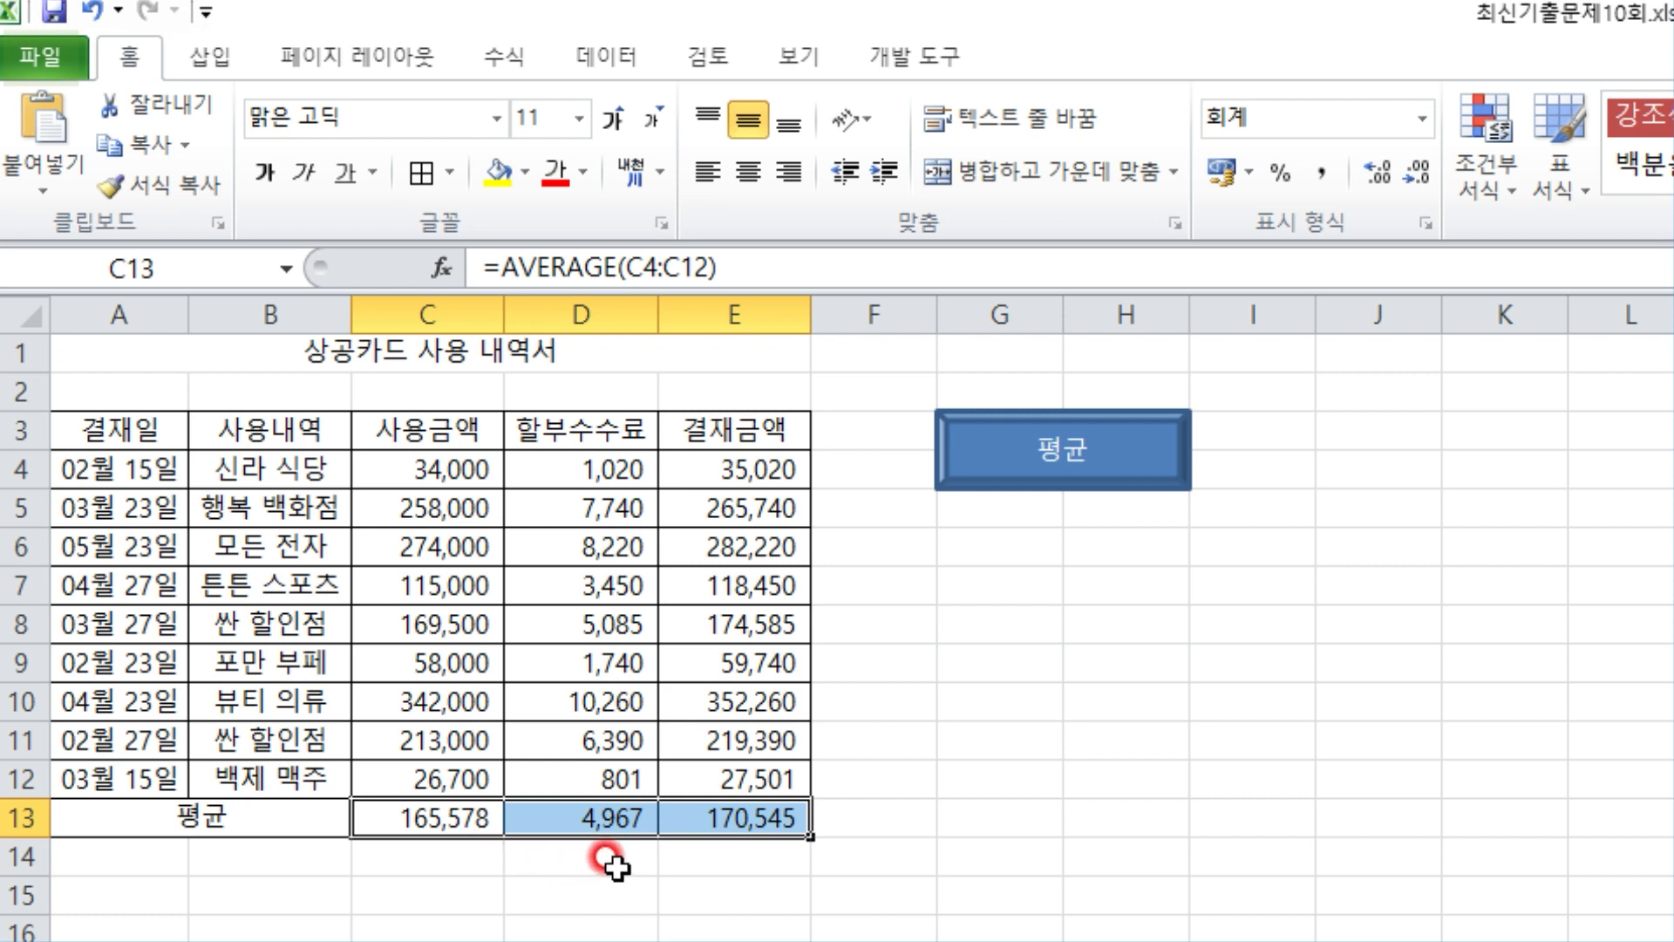
{"action": "key", "text": "Delete"}
{"action": "left_click", "coordinate": [983, 620]}
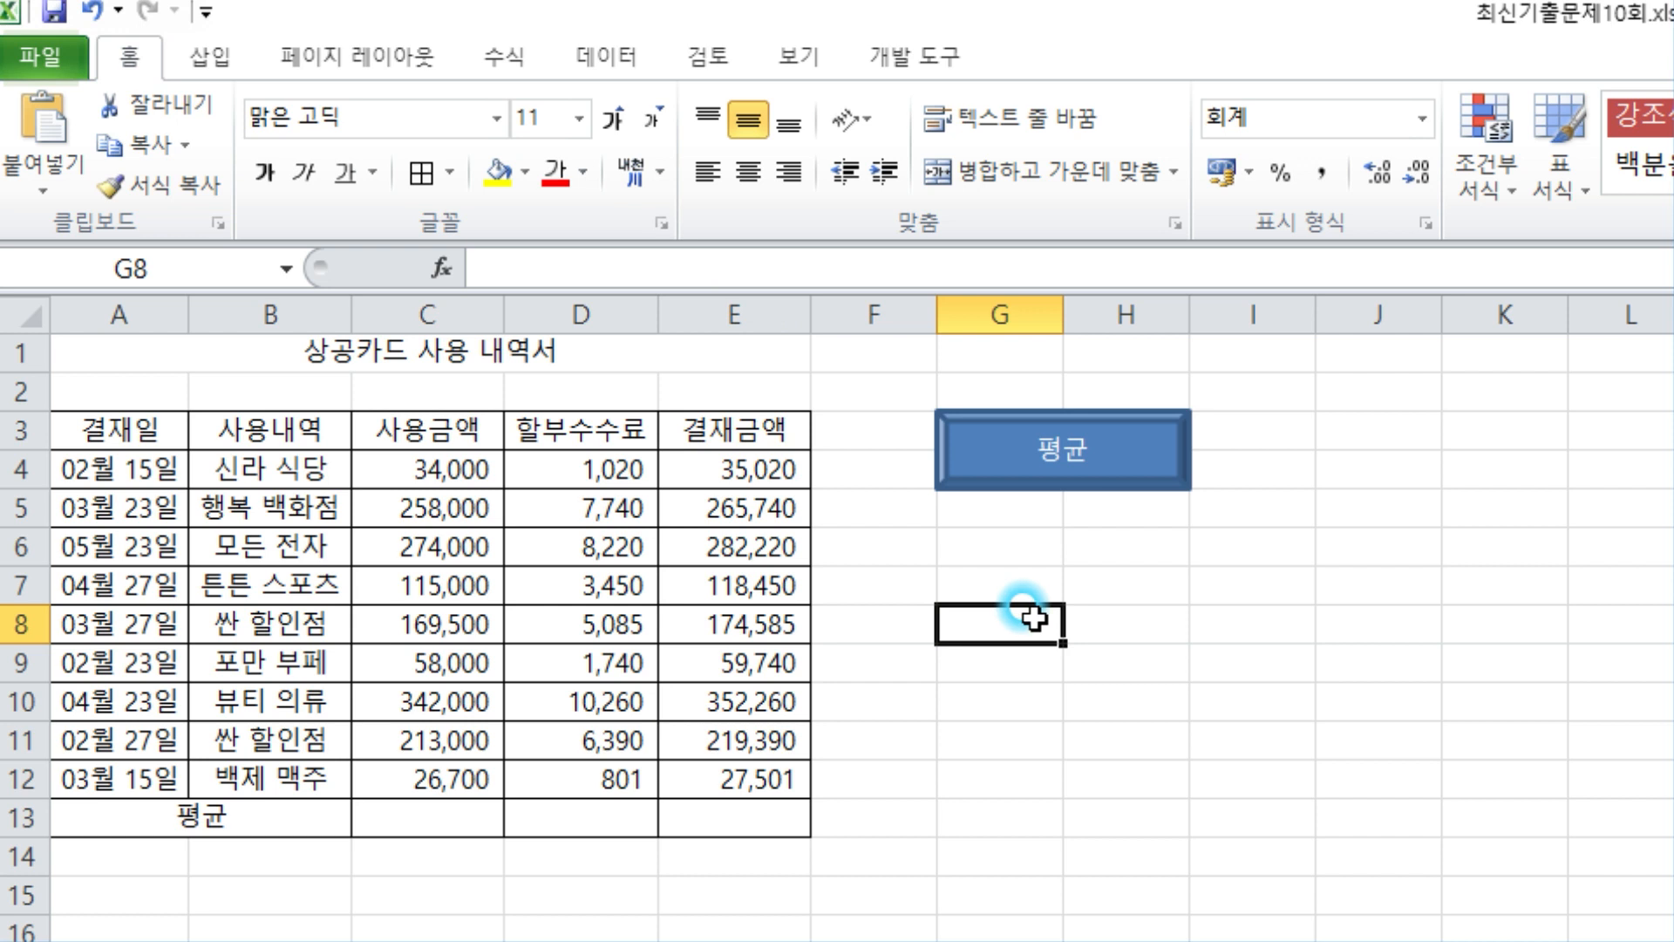
{"action": "left_click", "coordinate": [990, 454]}
{"action": "left_click", "coordinate": [1321, 660]}
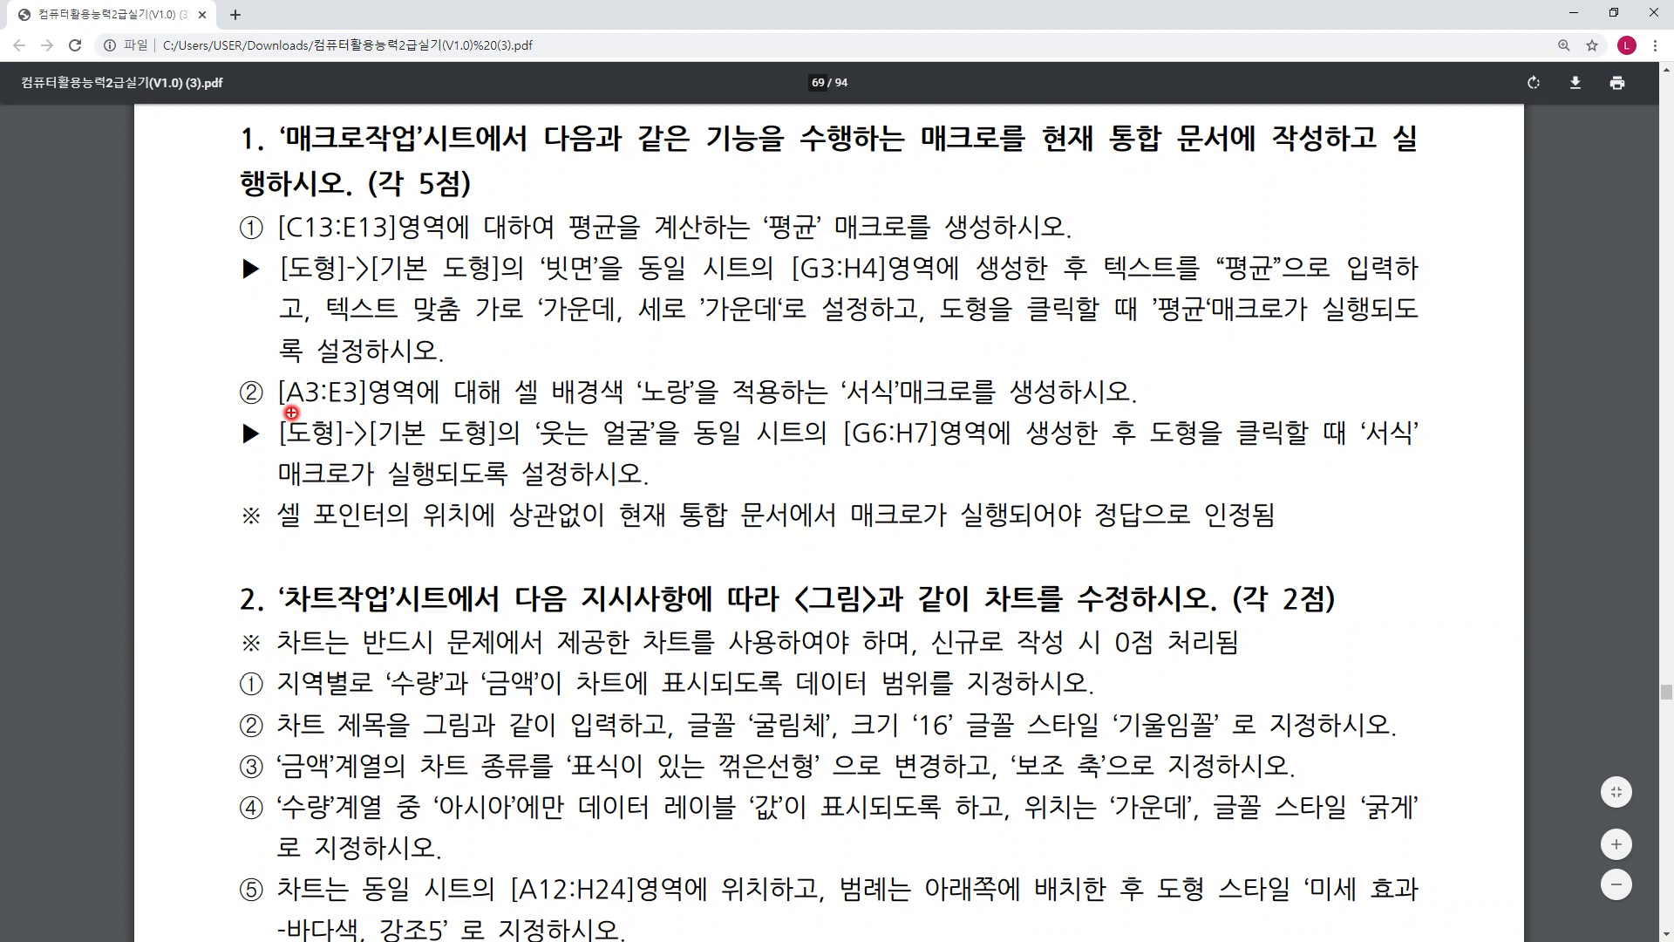
- Switch to the exam PDF and review the 서식 macro's requirements for cell range, fill colour, shape and shape placement
{"action": "left_click_drag", "start_coordinate": [270, 407], "coordinate": [412, 410]}
{"action": "left_click_drag", "start_coordinate": [516, 406], "coordinate": [683, 407]}
{"action": "left_click_drag", "start_coordinate": [689, 347], "coordinate": [717, 351]}
{"action": "mouse_move", "coordinate": [900, 416]}
{"action": "left_mouse_down"}
{"action": "mouse_move", "coordinate": [859, 421]}
{"action": "mouse_move", "coordinate": [826, 366]}
{"action": "mouse_move", "coordinate": [918, 420]}
{"action": "left_mouse_up"}
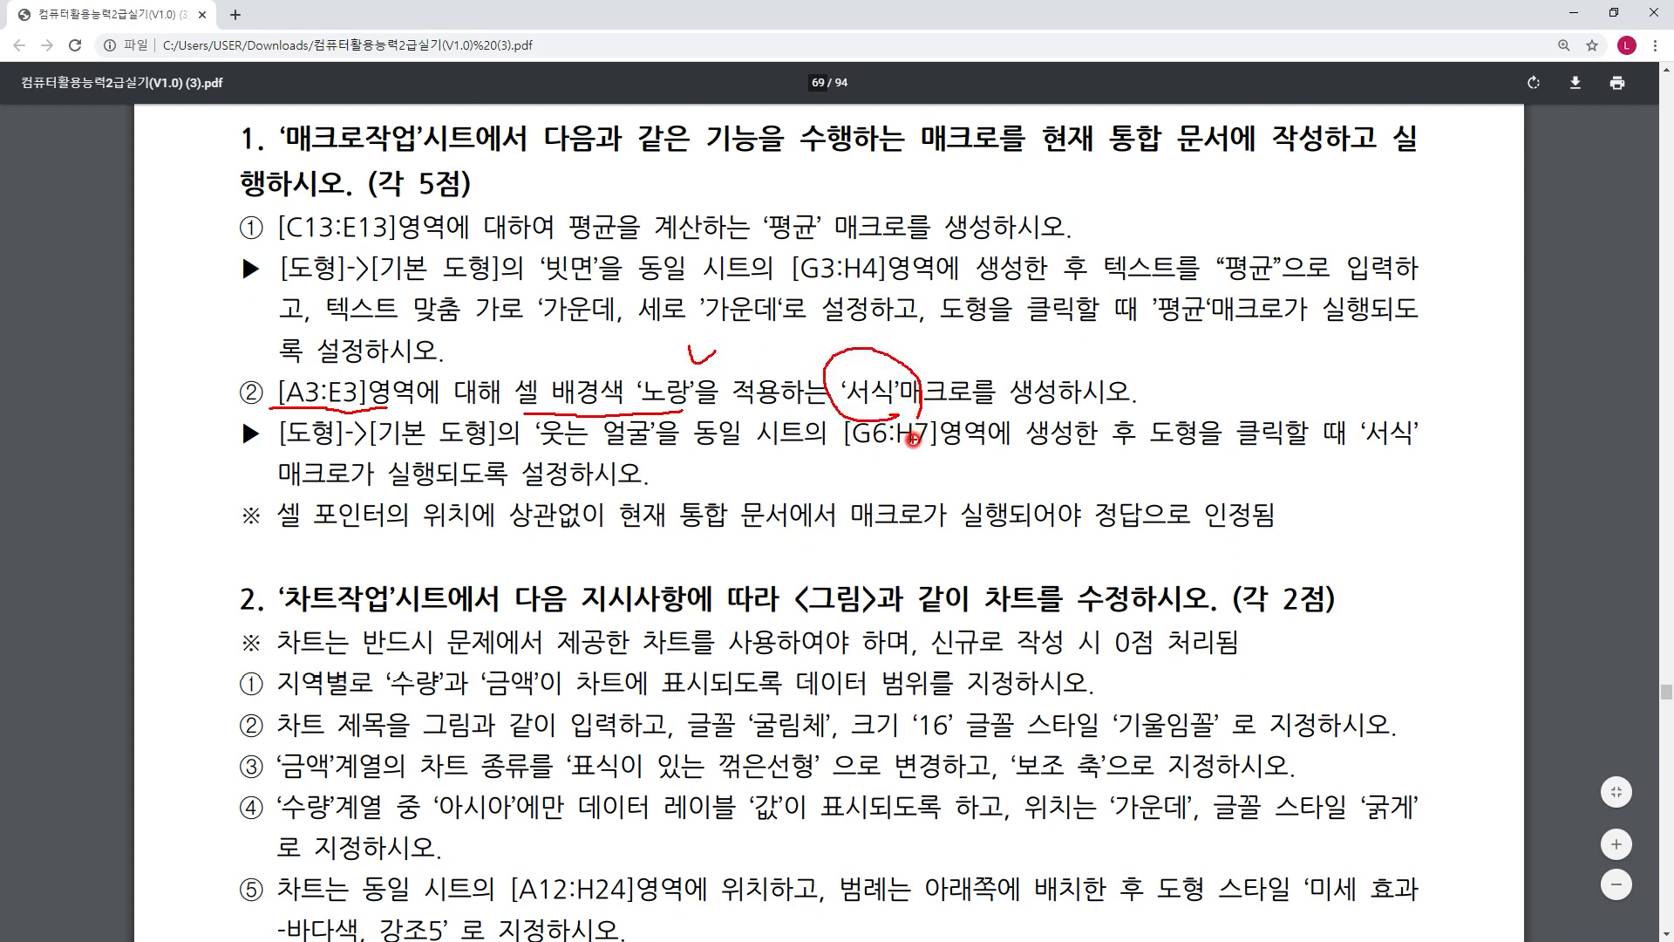
{"action": "left_click_drag", "start_coordinate": [567, 459], "coordinate": [649, 454]}
{"action": "left_click_drag", "start_coordinate": [877, 465], "coordinate": [913, 461]}
{"action": "mouse_move", "coordinate": [1437, 471]}
{"action": "left_mouse_down"}
{"action": "mouse_move", "coordinate": [1427, 396]}
{"action": "mouse_move", "coordinate": [1428, 492]}
{"action": "left_mouse_up"}
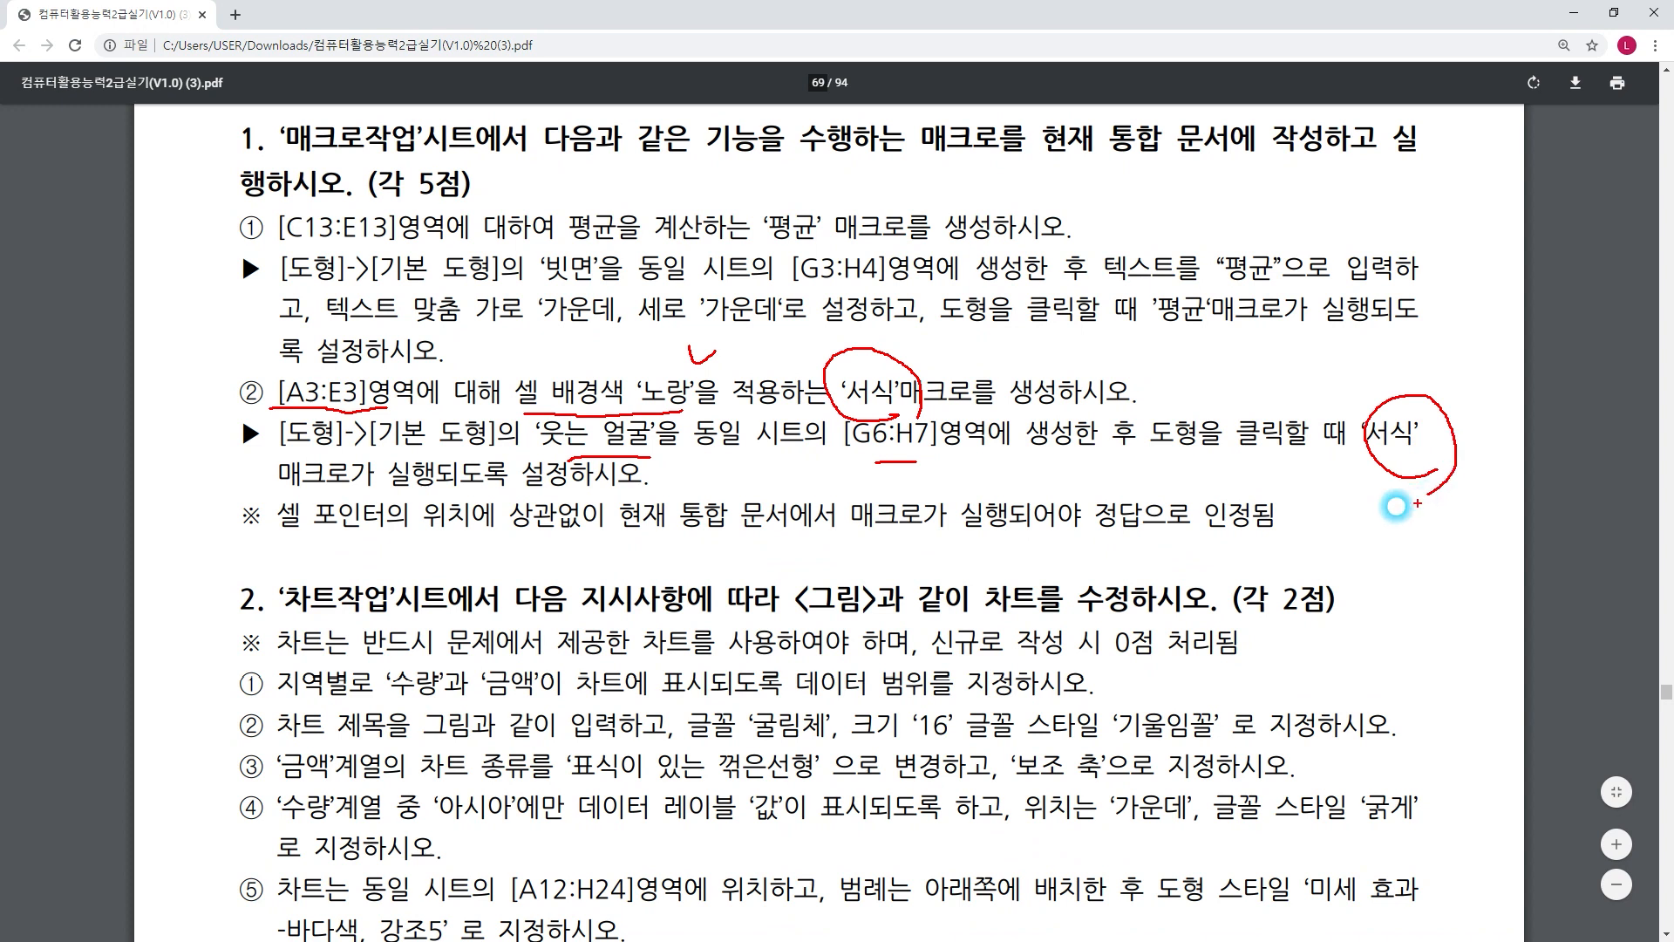
{"action": "left_click_drag", "start_coordinate": [671, 494], "coordinate": [558, 492]}
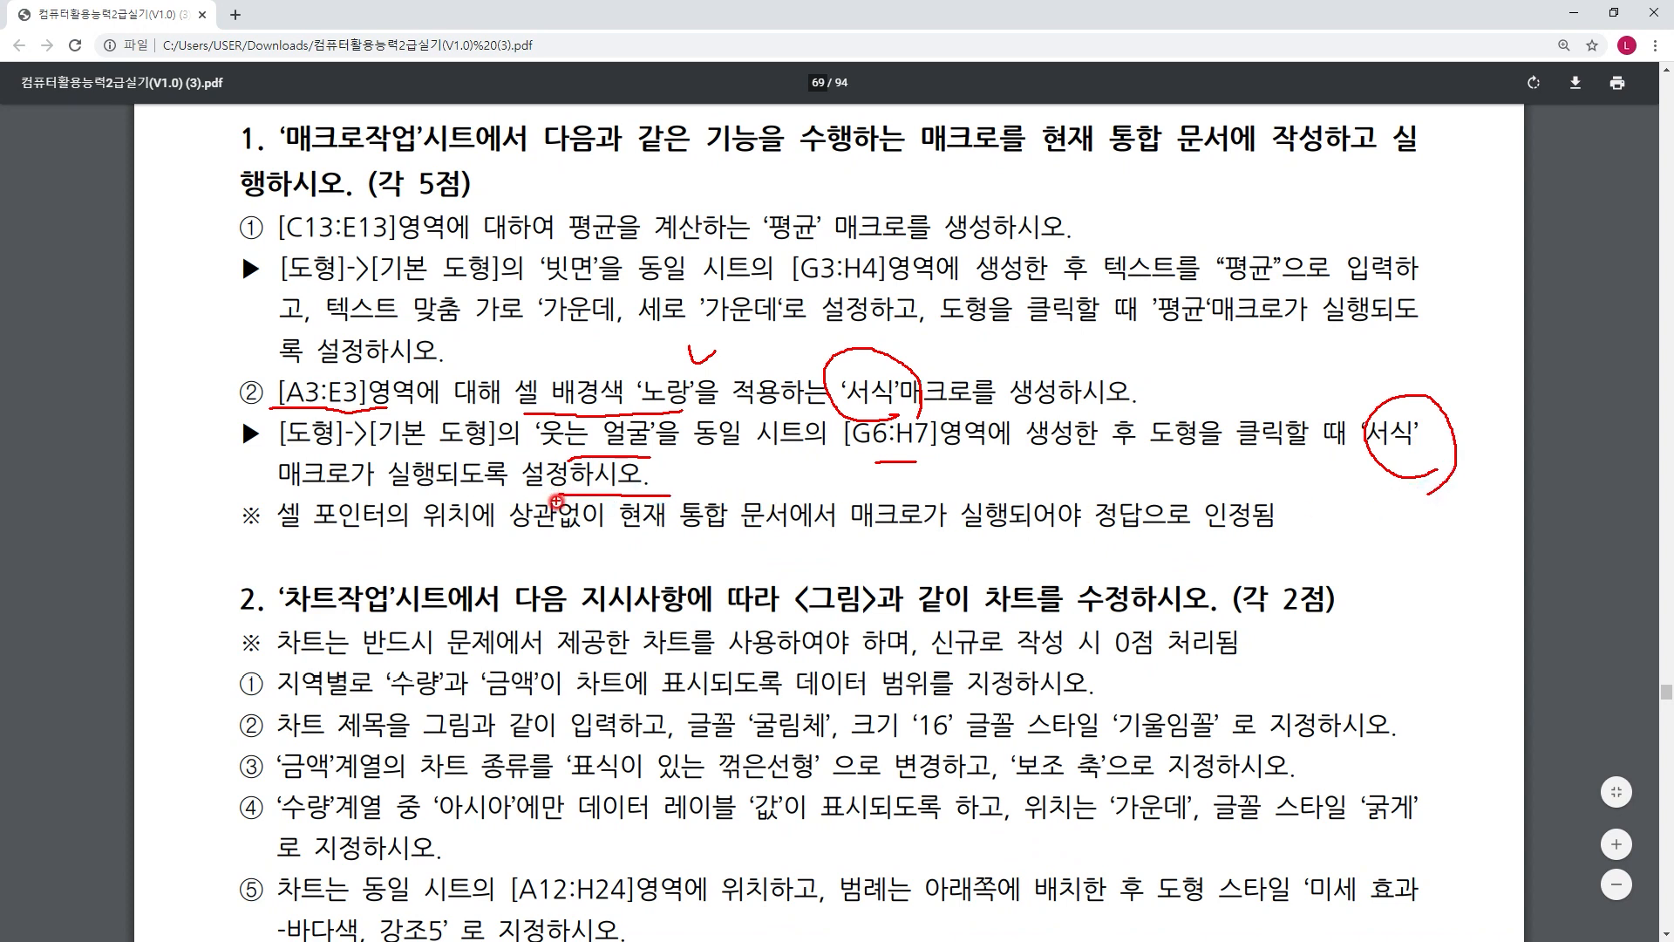
{"action": "left_click_drag", "start_coordinate": [323, 535], "coordinate": [676, 538]}
{"action": "left_click_drag", "start_coordinate": [841, 538], "coordinate": [1218, 542]}
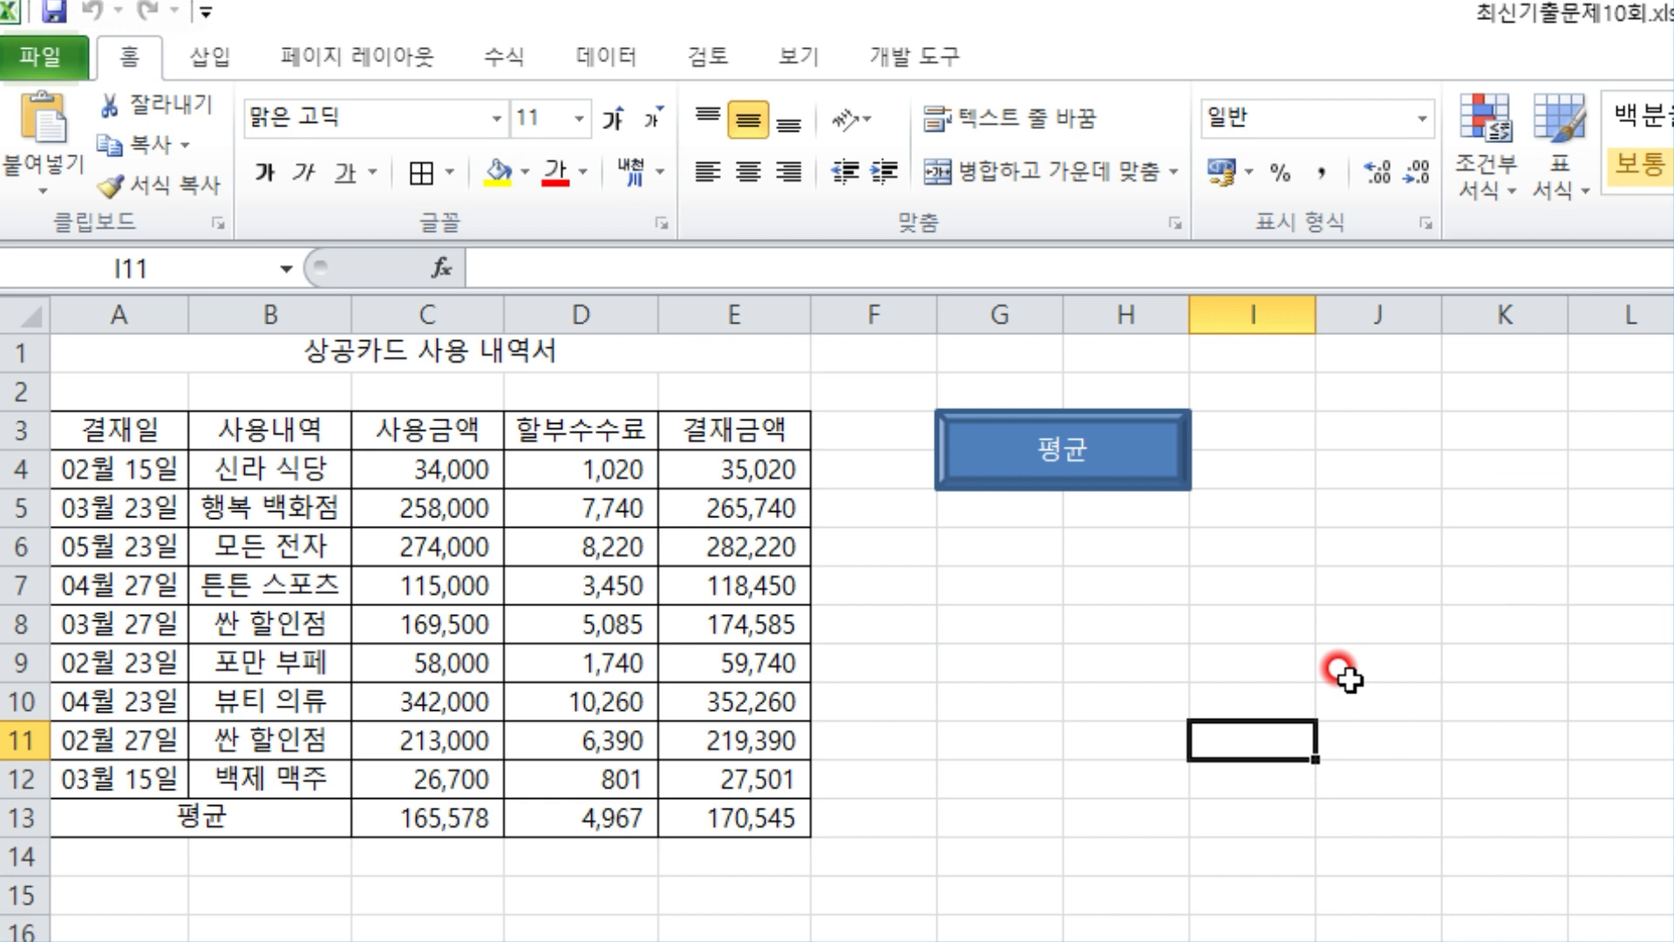
- Return to the Excel worksheet and start recording a macro named 서식, stored in the current workbook
{"action": "left_click", "coordinate": [1389, 655]}
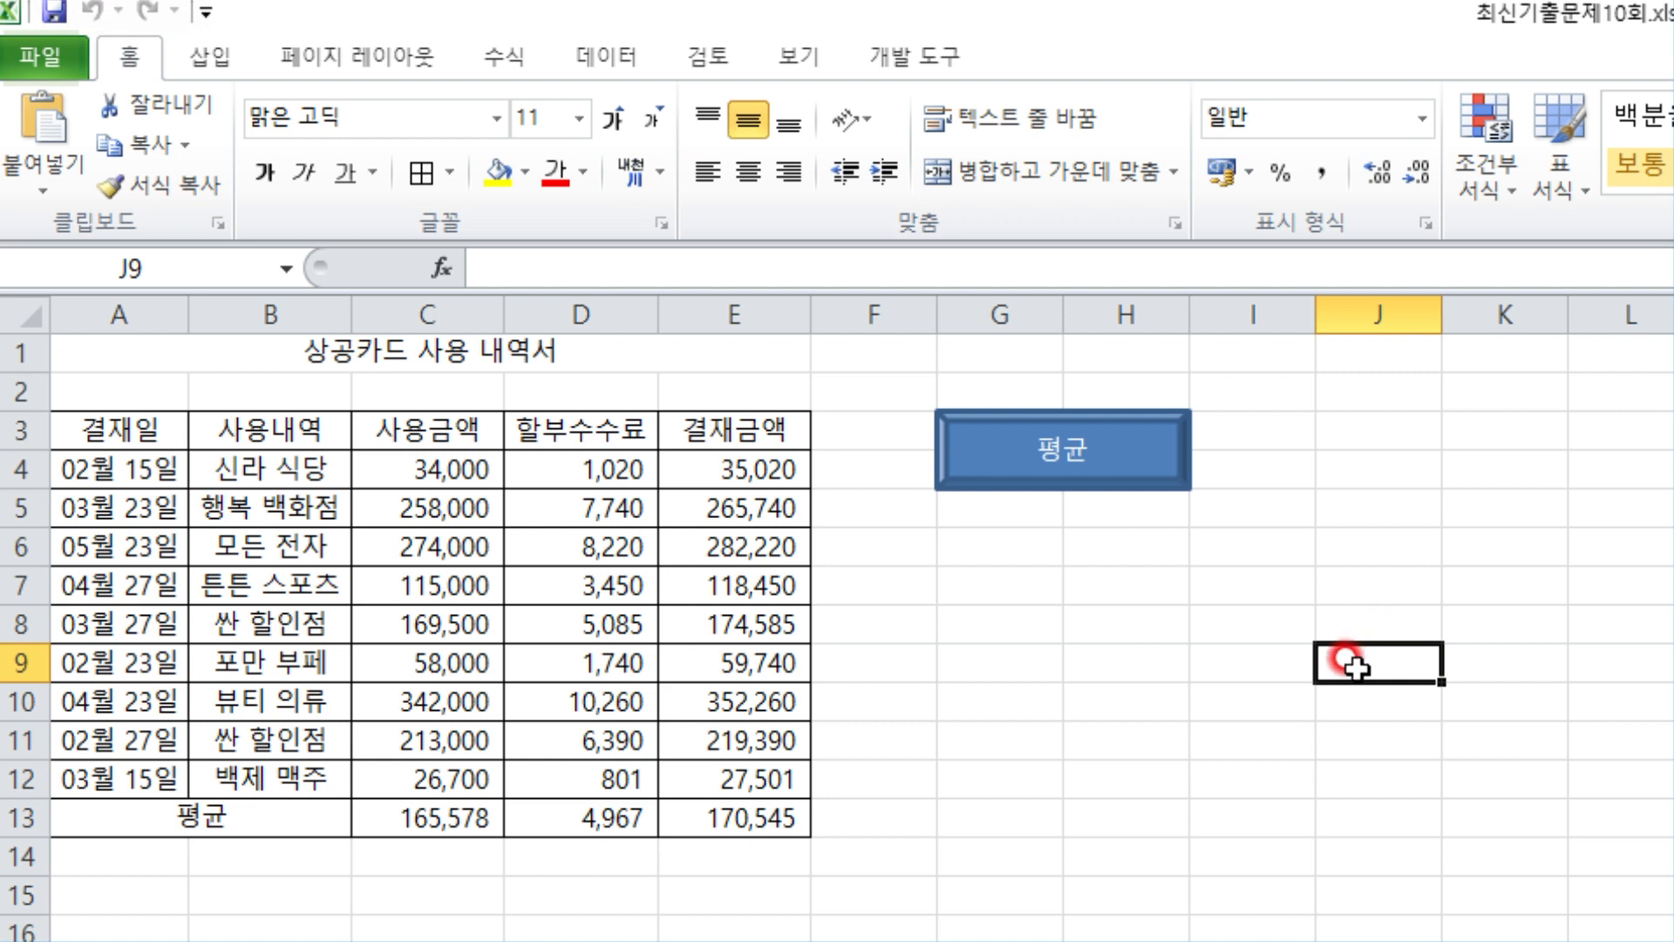
{"action": "left_click", "coordinate": [935, 50]}
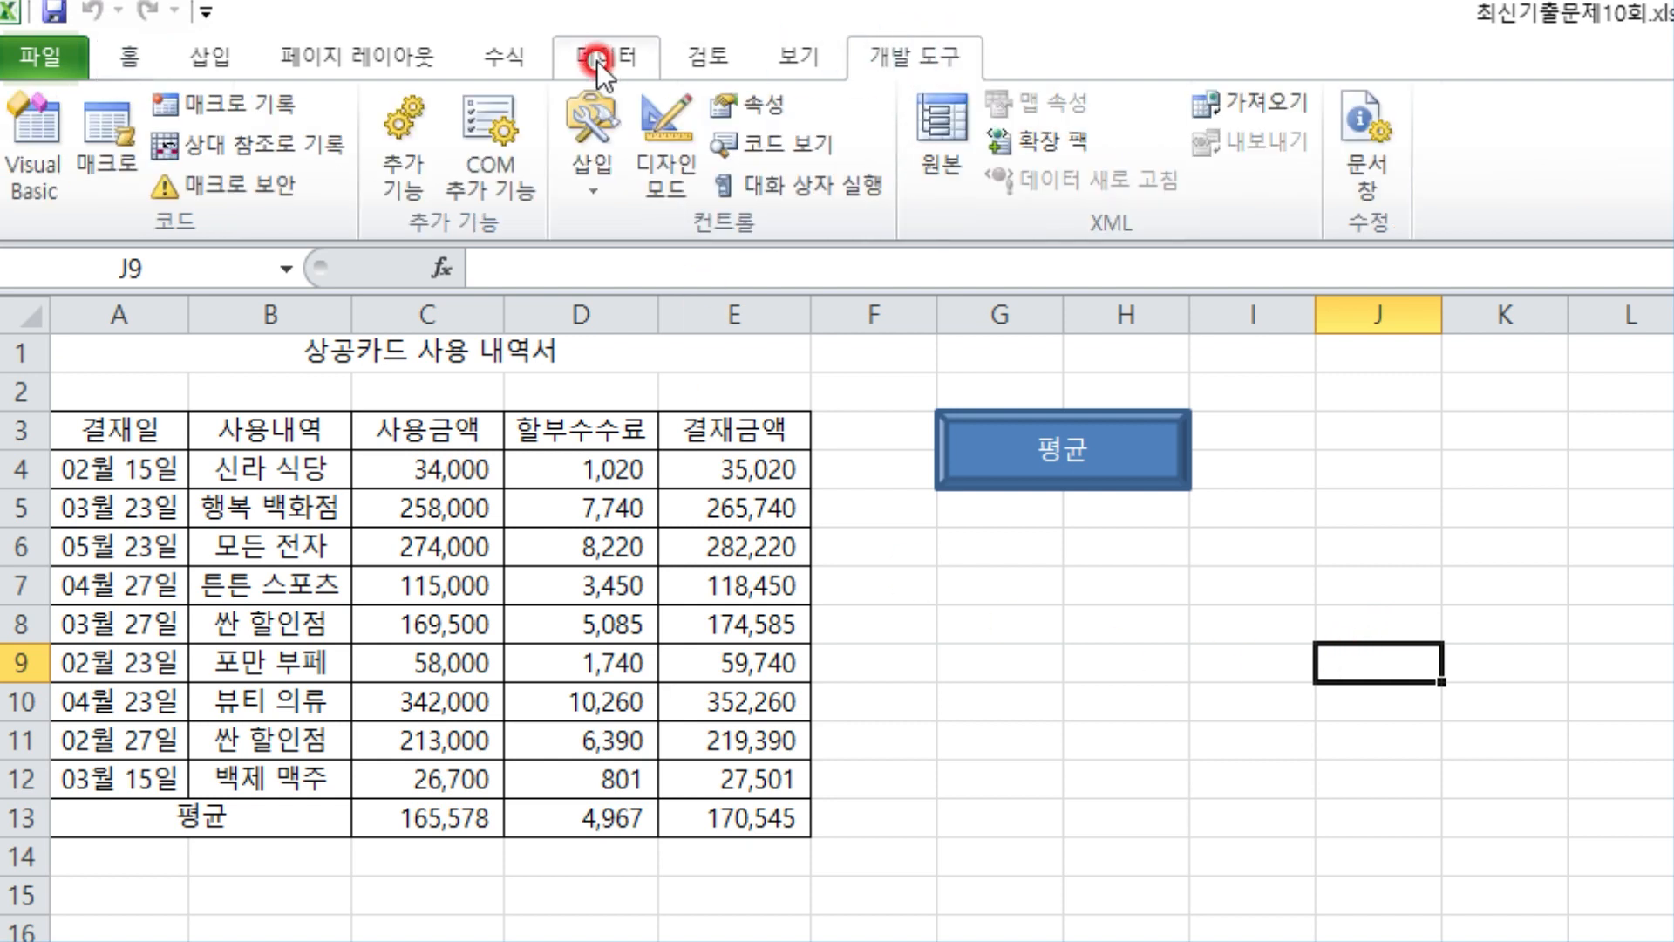
{"action": "left_click", "coordinate": [199, 103]}
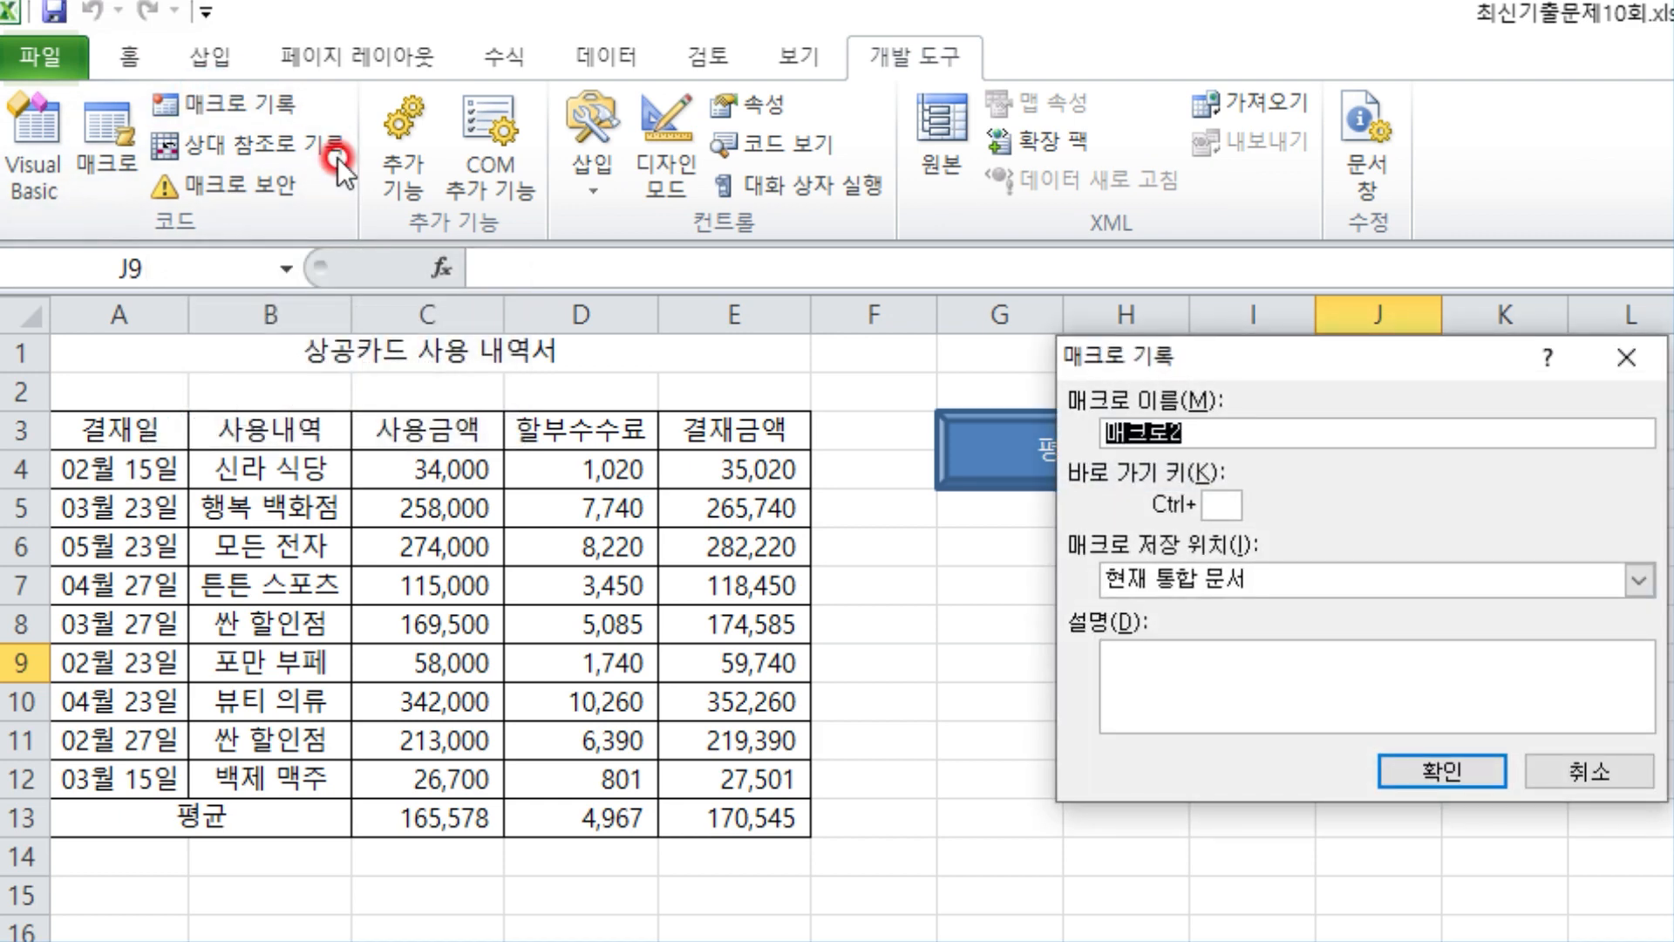
{"action": "type", "text": "서식"}
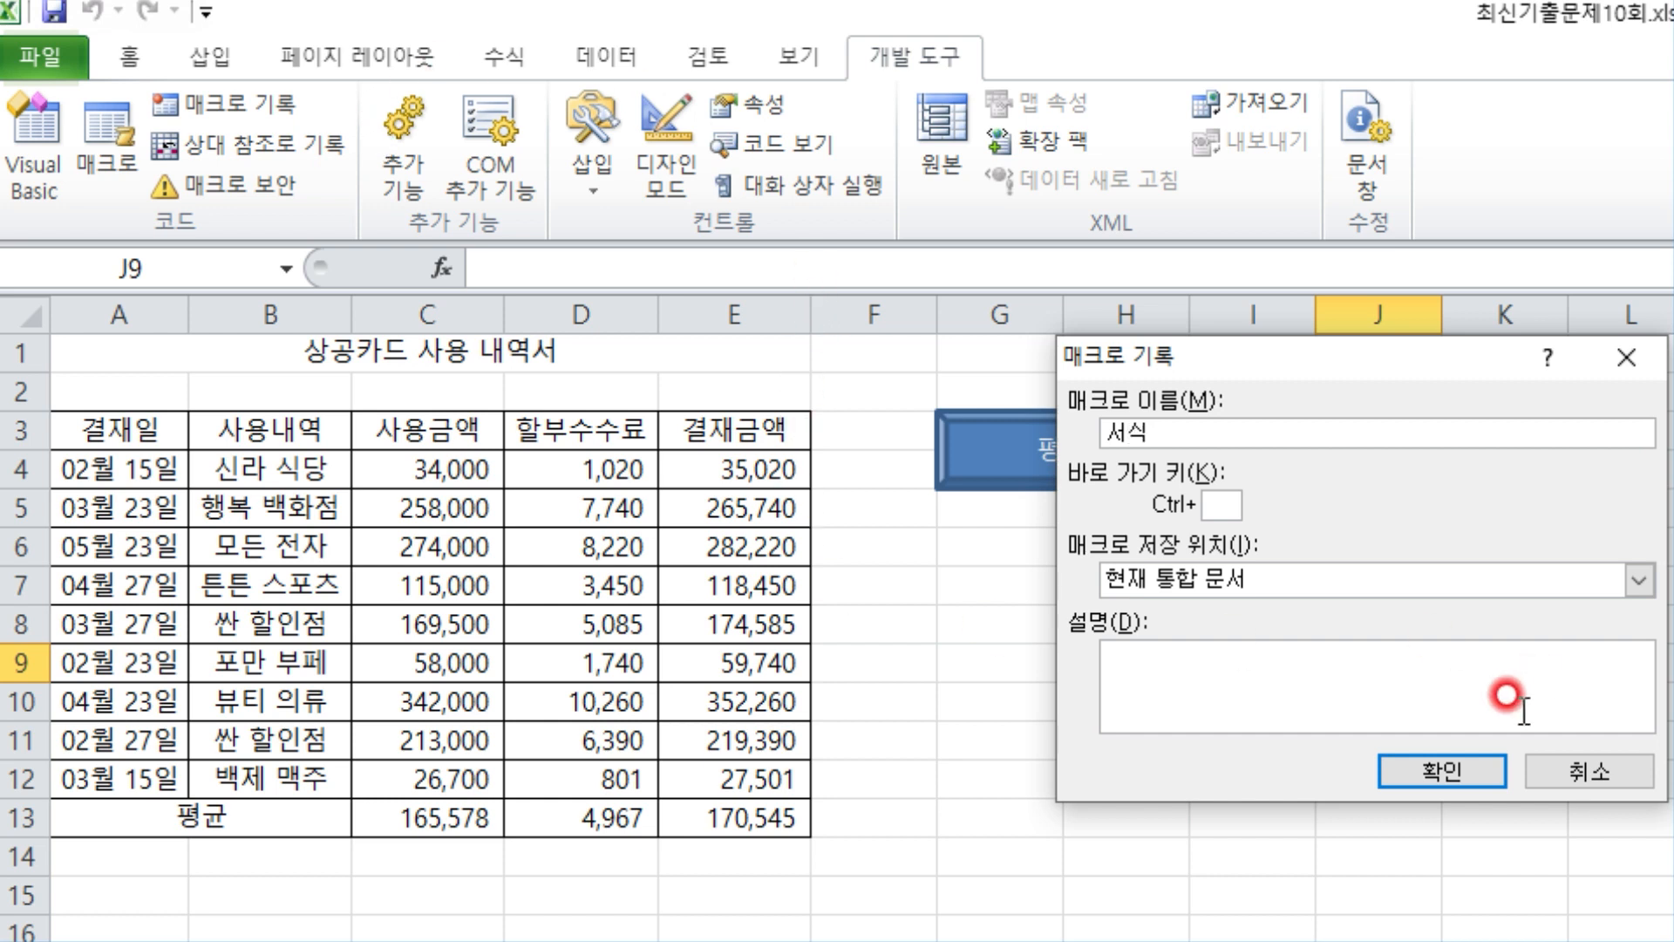
{"action": "left_click", "coordinate": [1421, 770]}
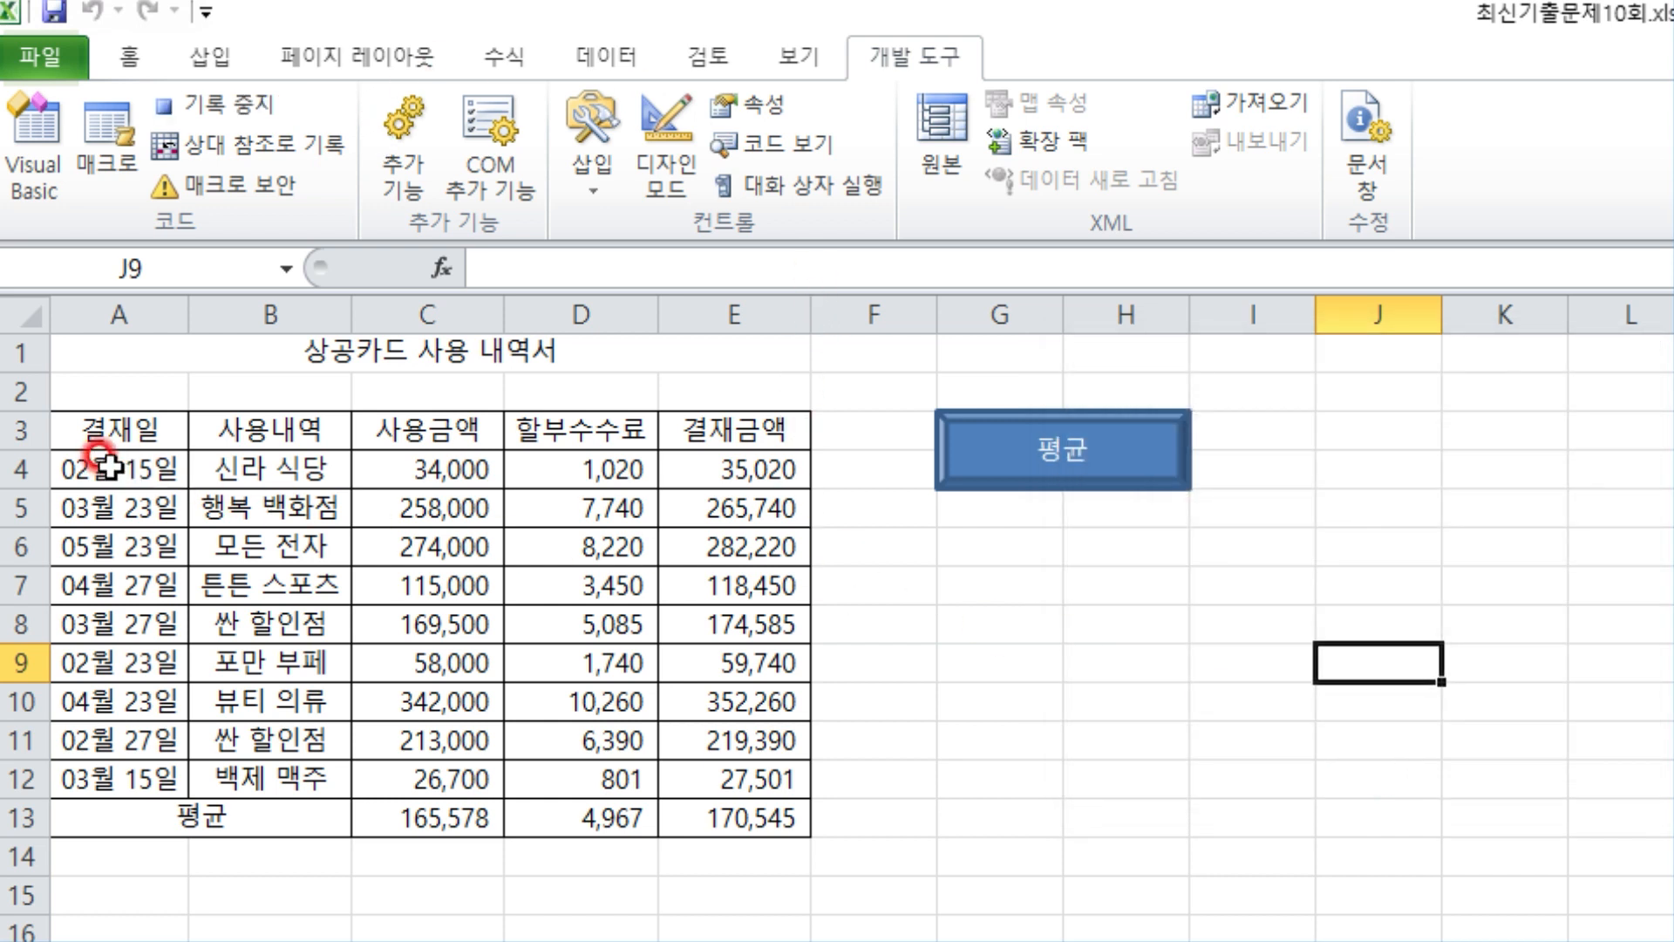
- Fill the header cells A3:E3 with standard yellow and stop the macro recording
{"action": "left_click", "coordinate": [129, 453]}
{"action": "left_click", "coordinate": [433, 508]}
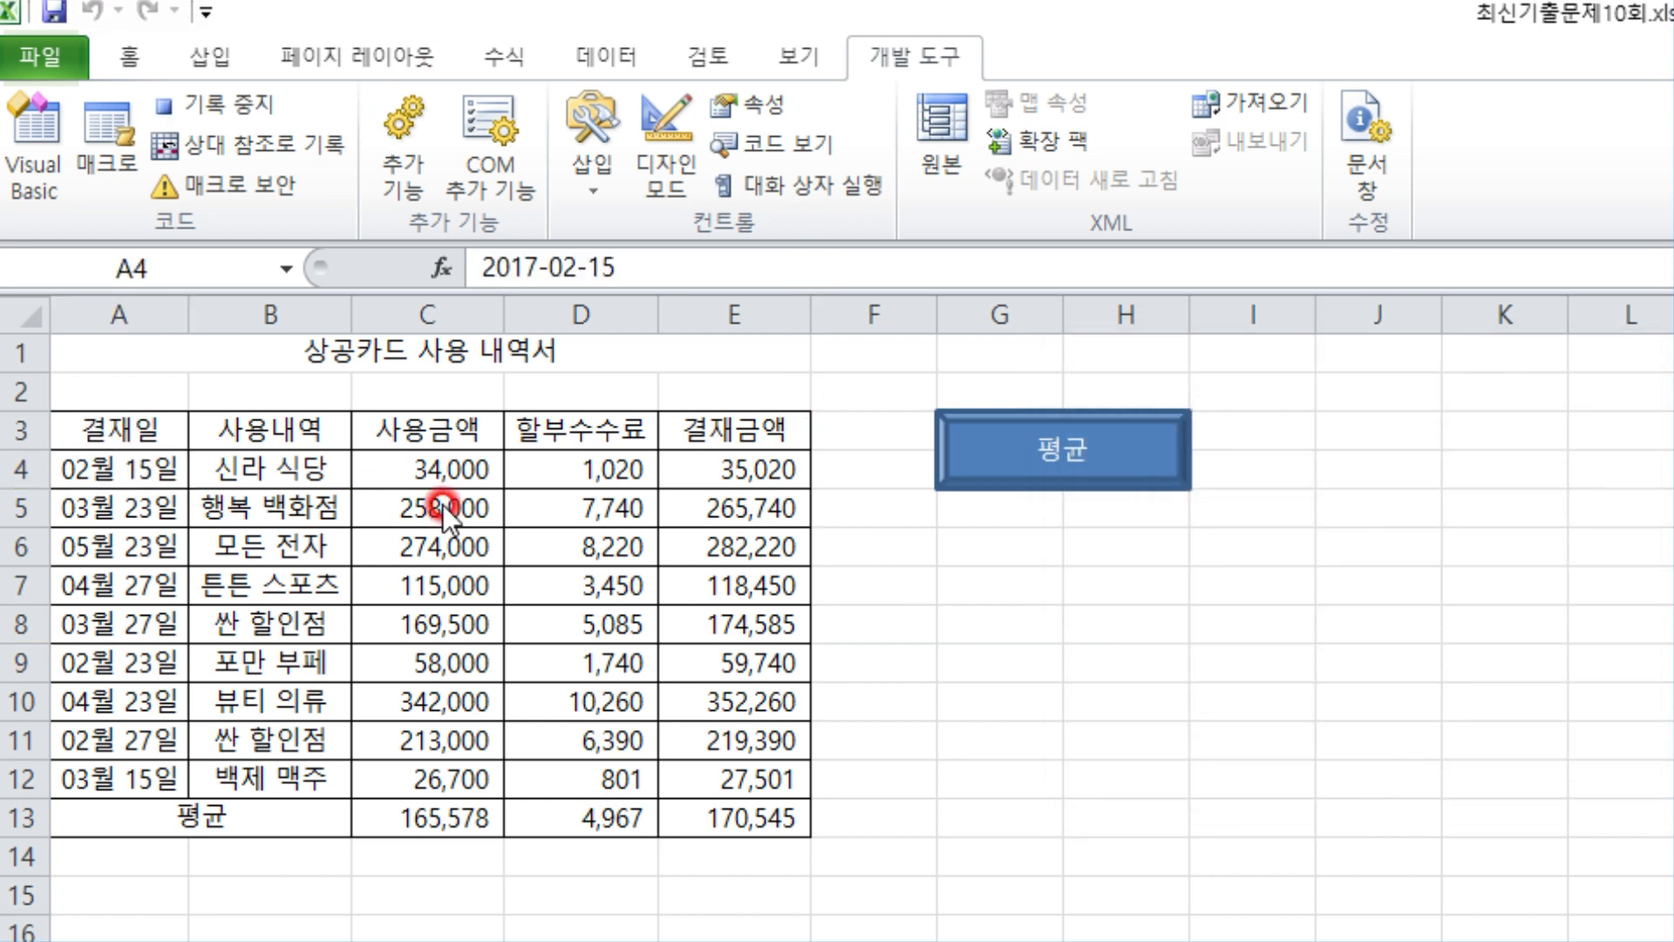
{"action": "left_click_drag", "start_coordinate": [131, 427], "coordinate": [679, 431]}
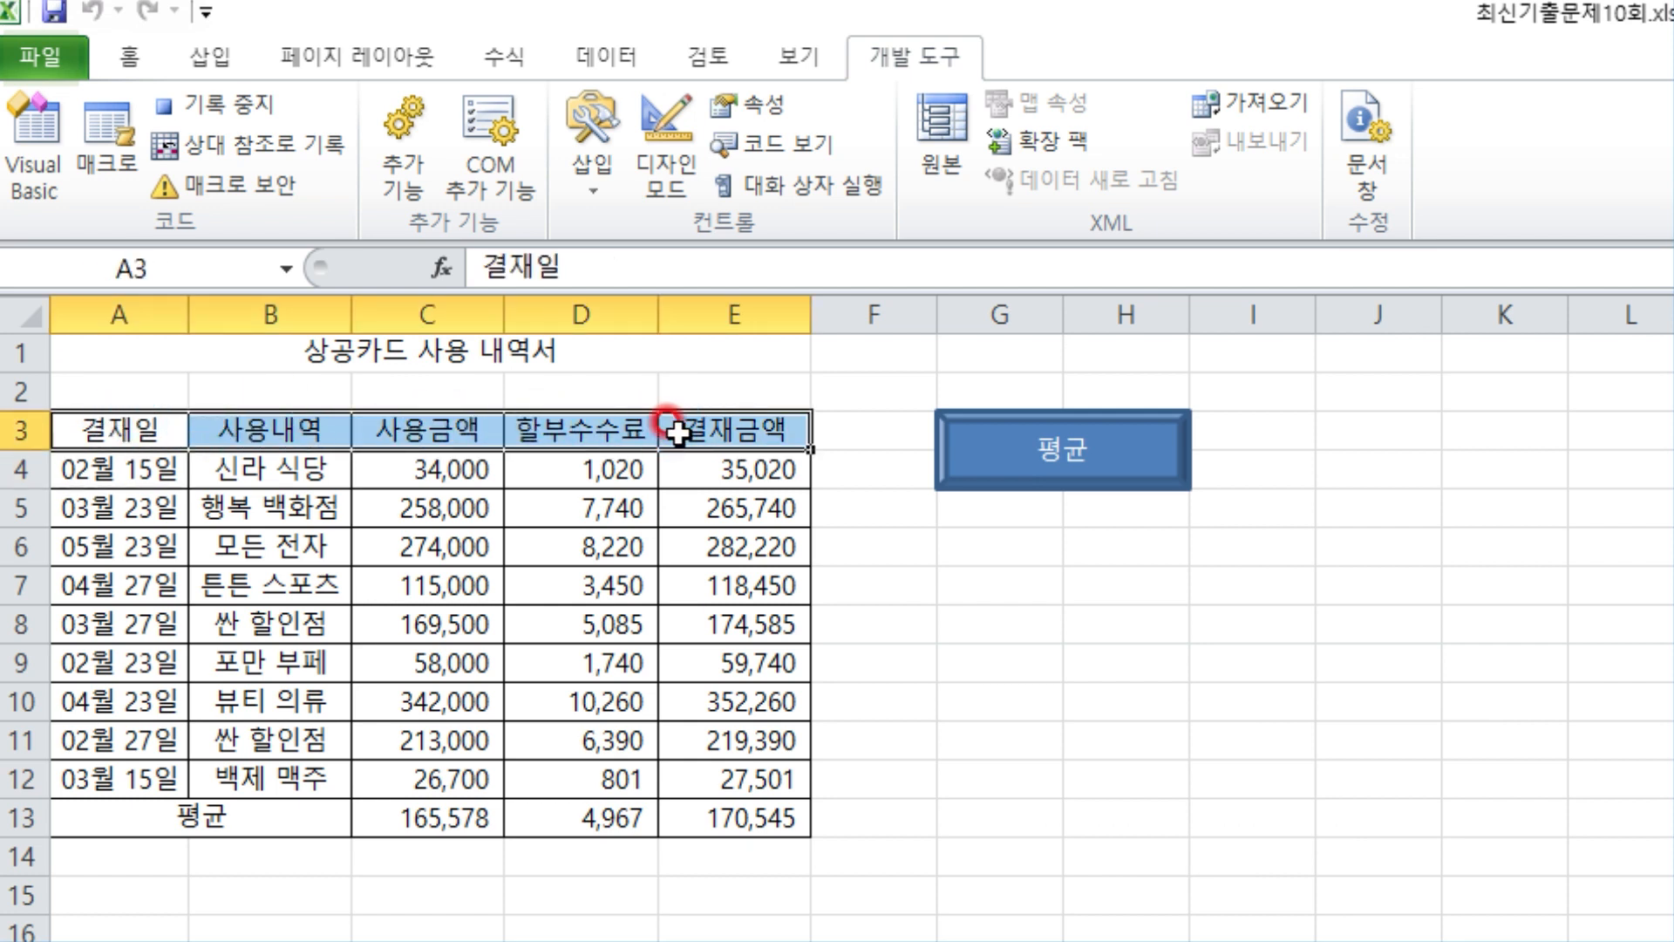
{"action": "left_click", "coordinate": [133, 60]}
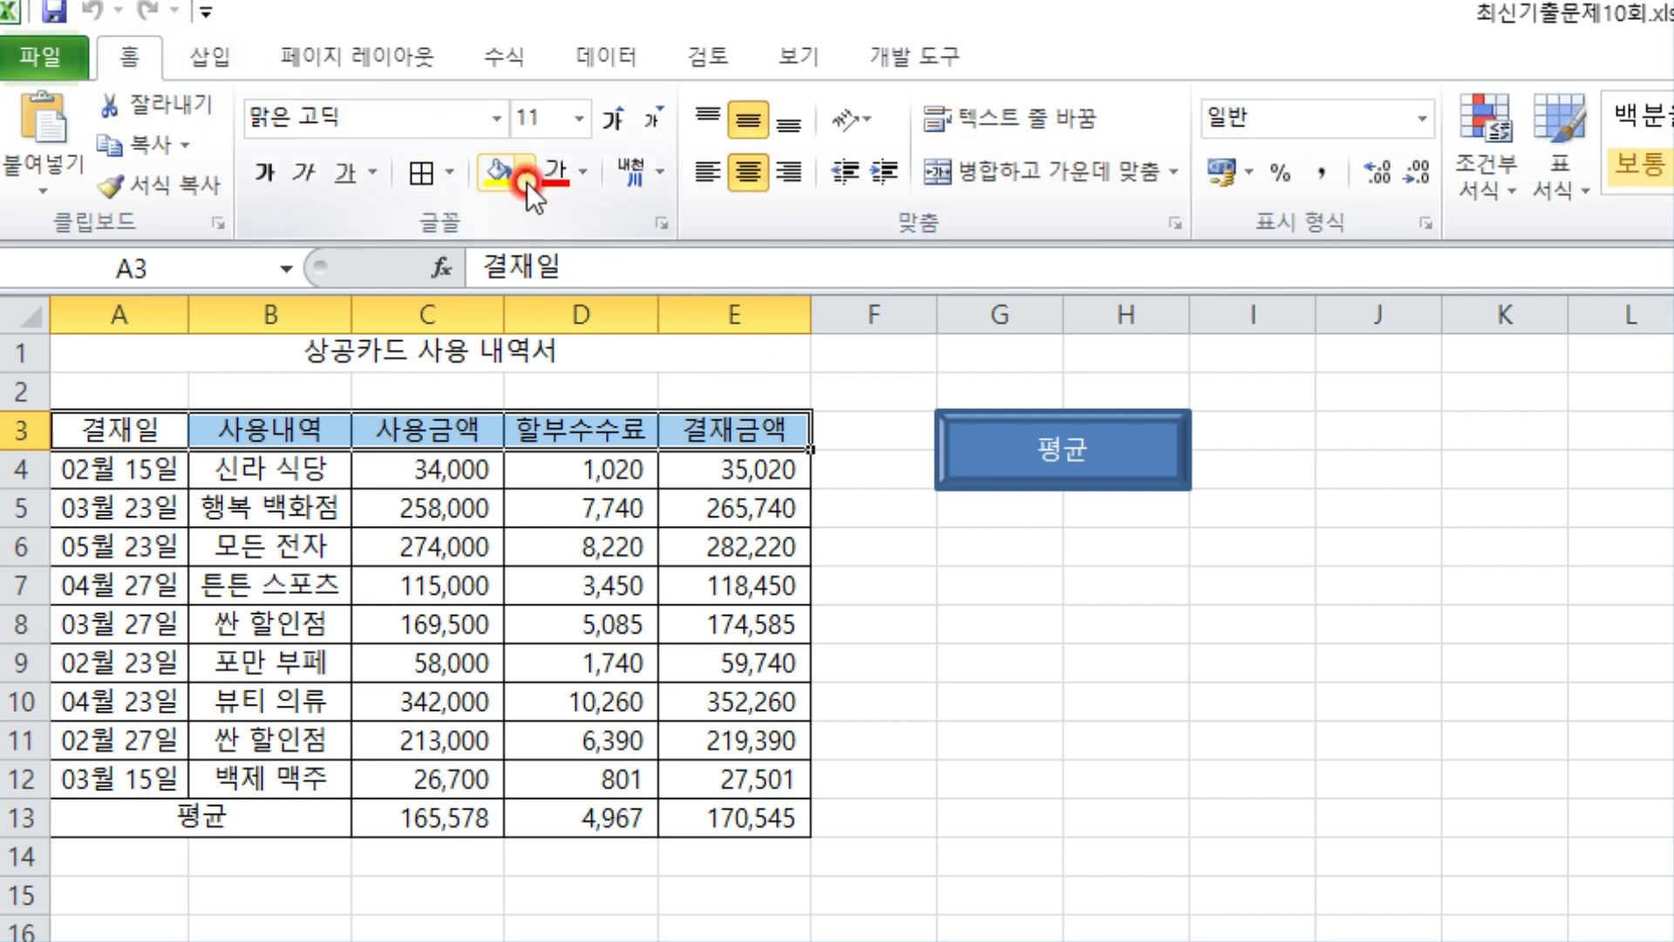
{"action": "left_click", "coordinate": [527, 182]}
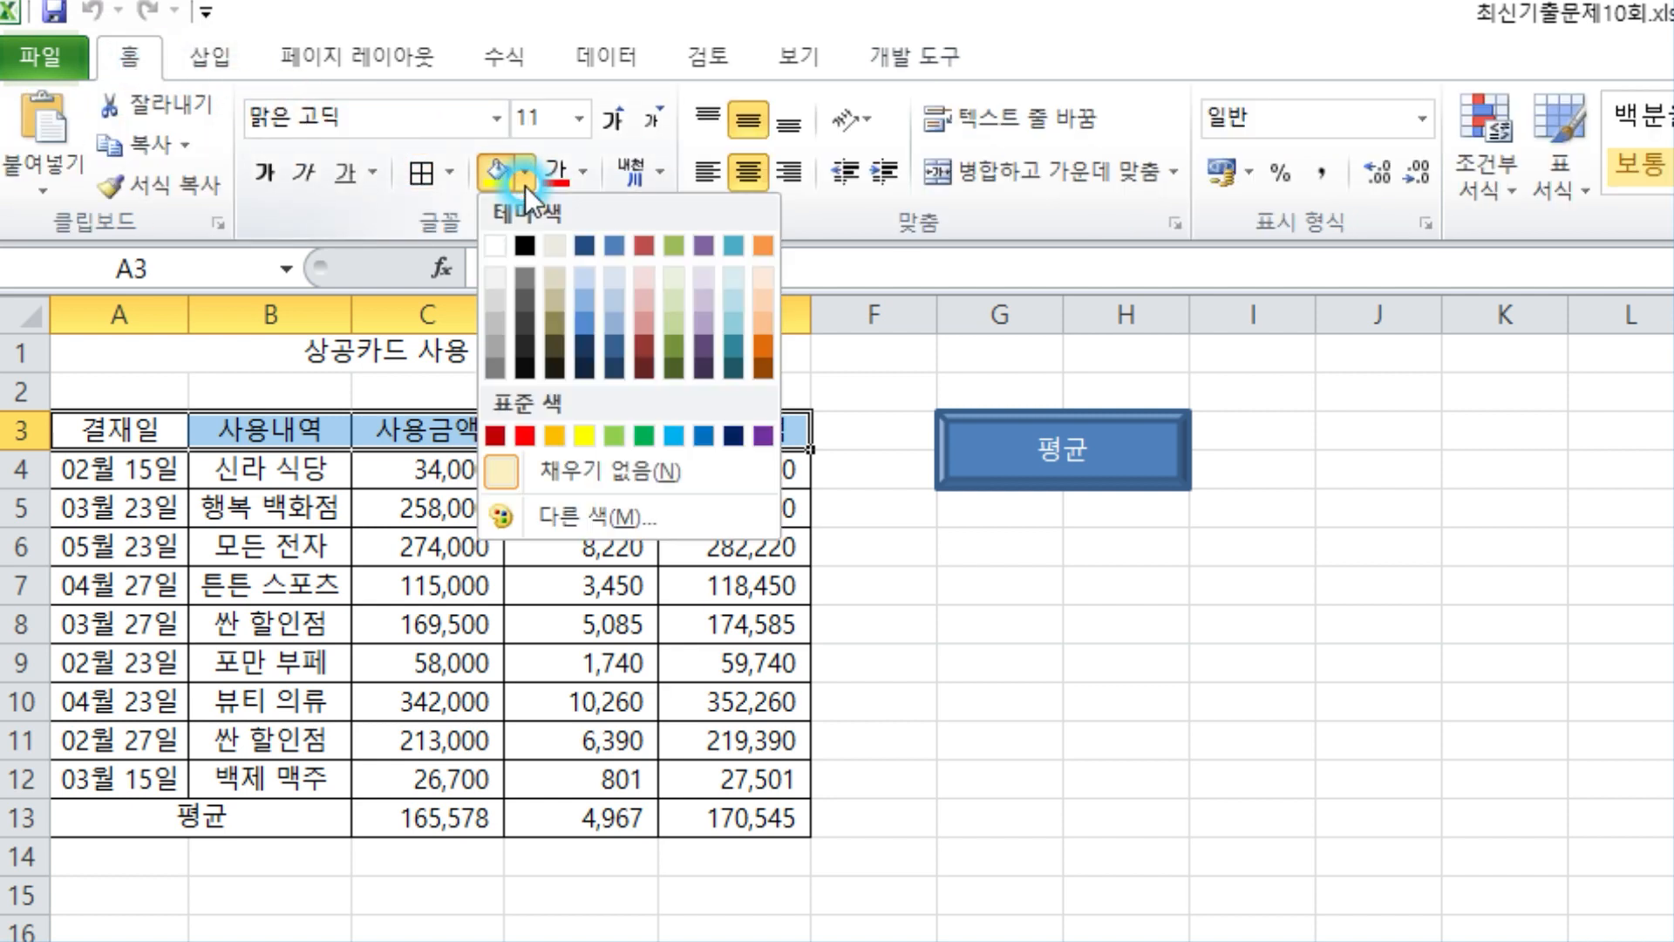
{"action": "left_click", "coordinate": [586, 435]}
{"action": "left_click", "coordinate": [1258, 625]}
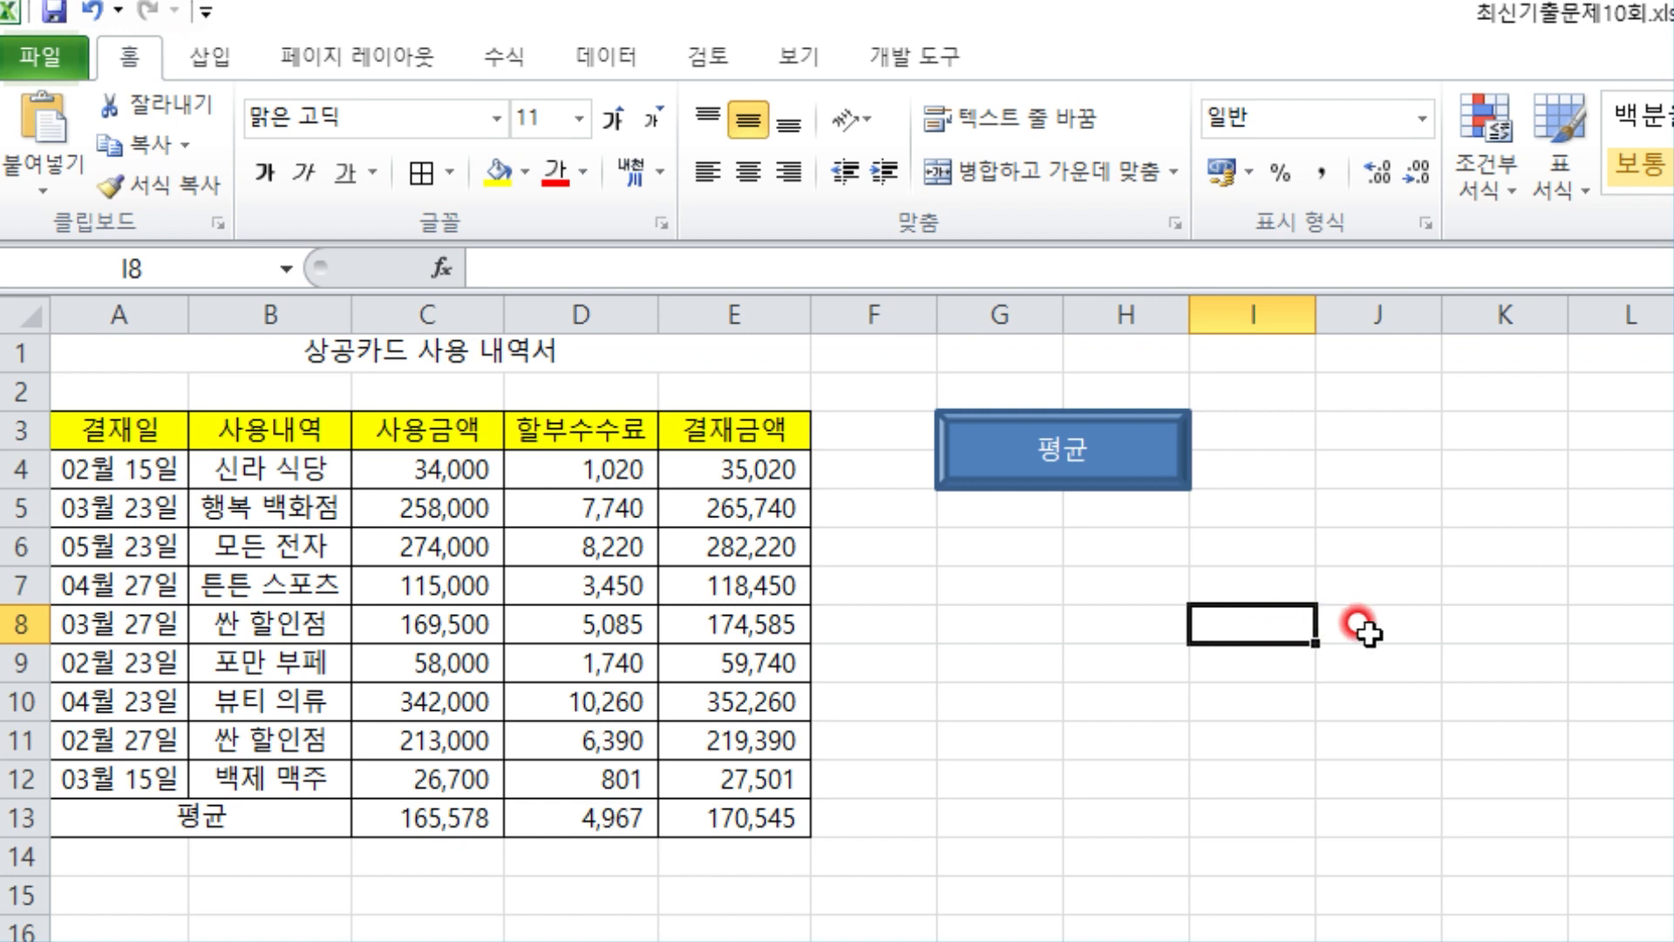
{"action": "left_click", "coordinate": [917, 57]}
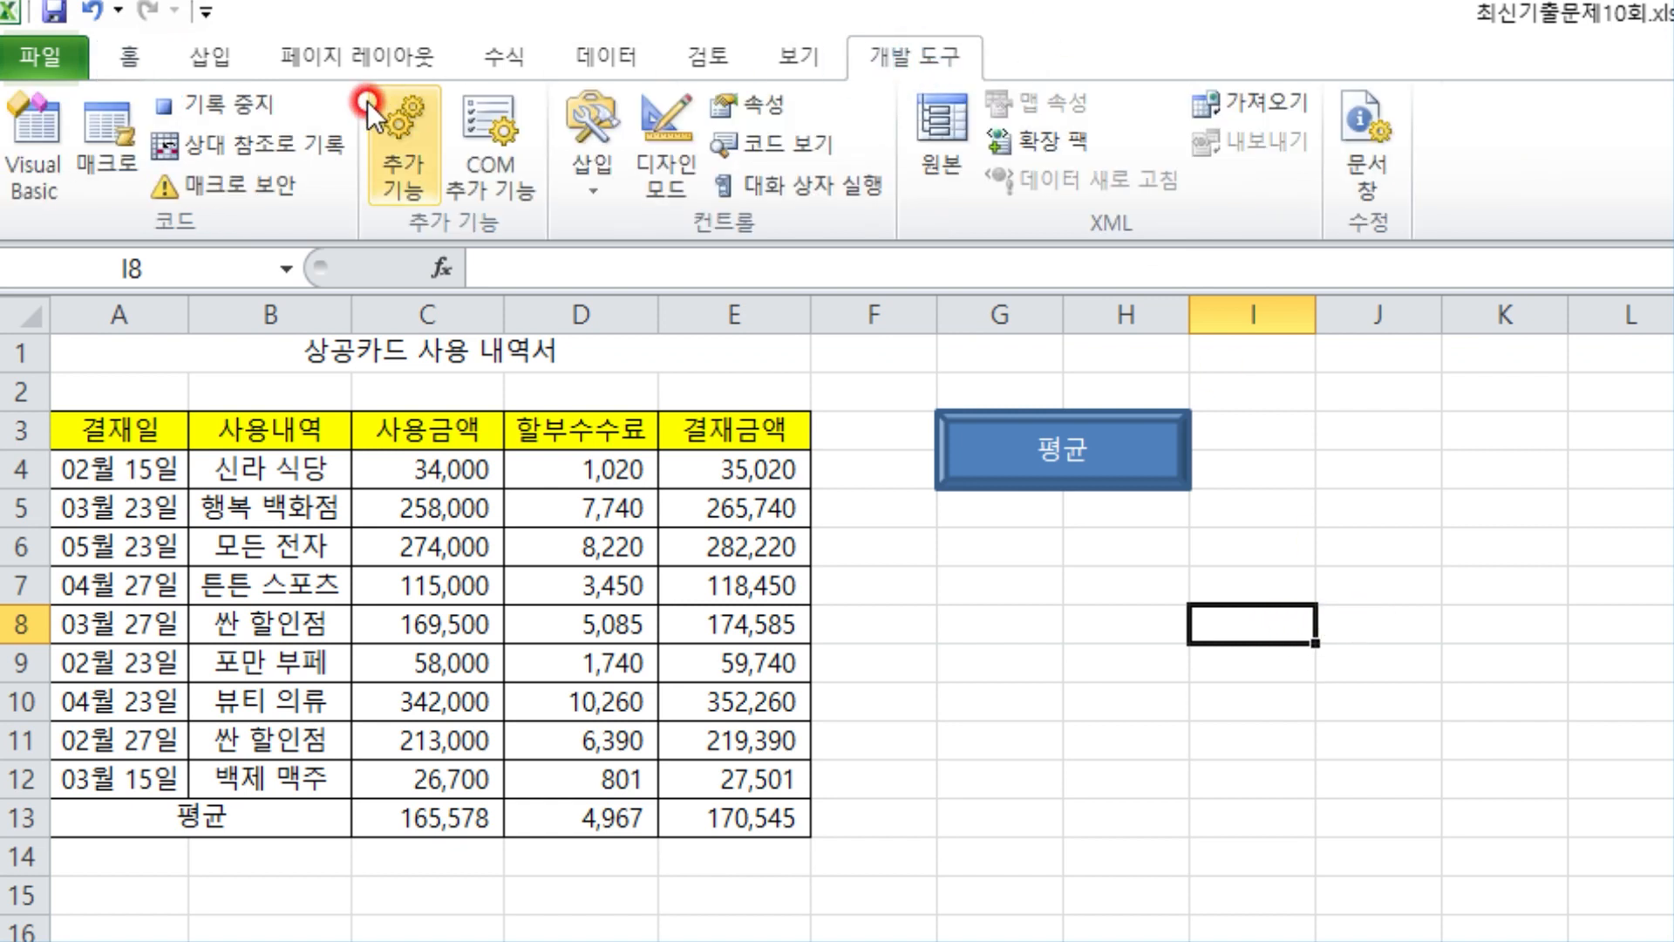
{"action": "left_click", "coordinate": [249, 113]}
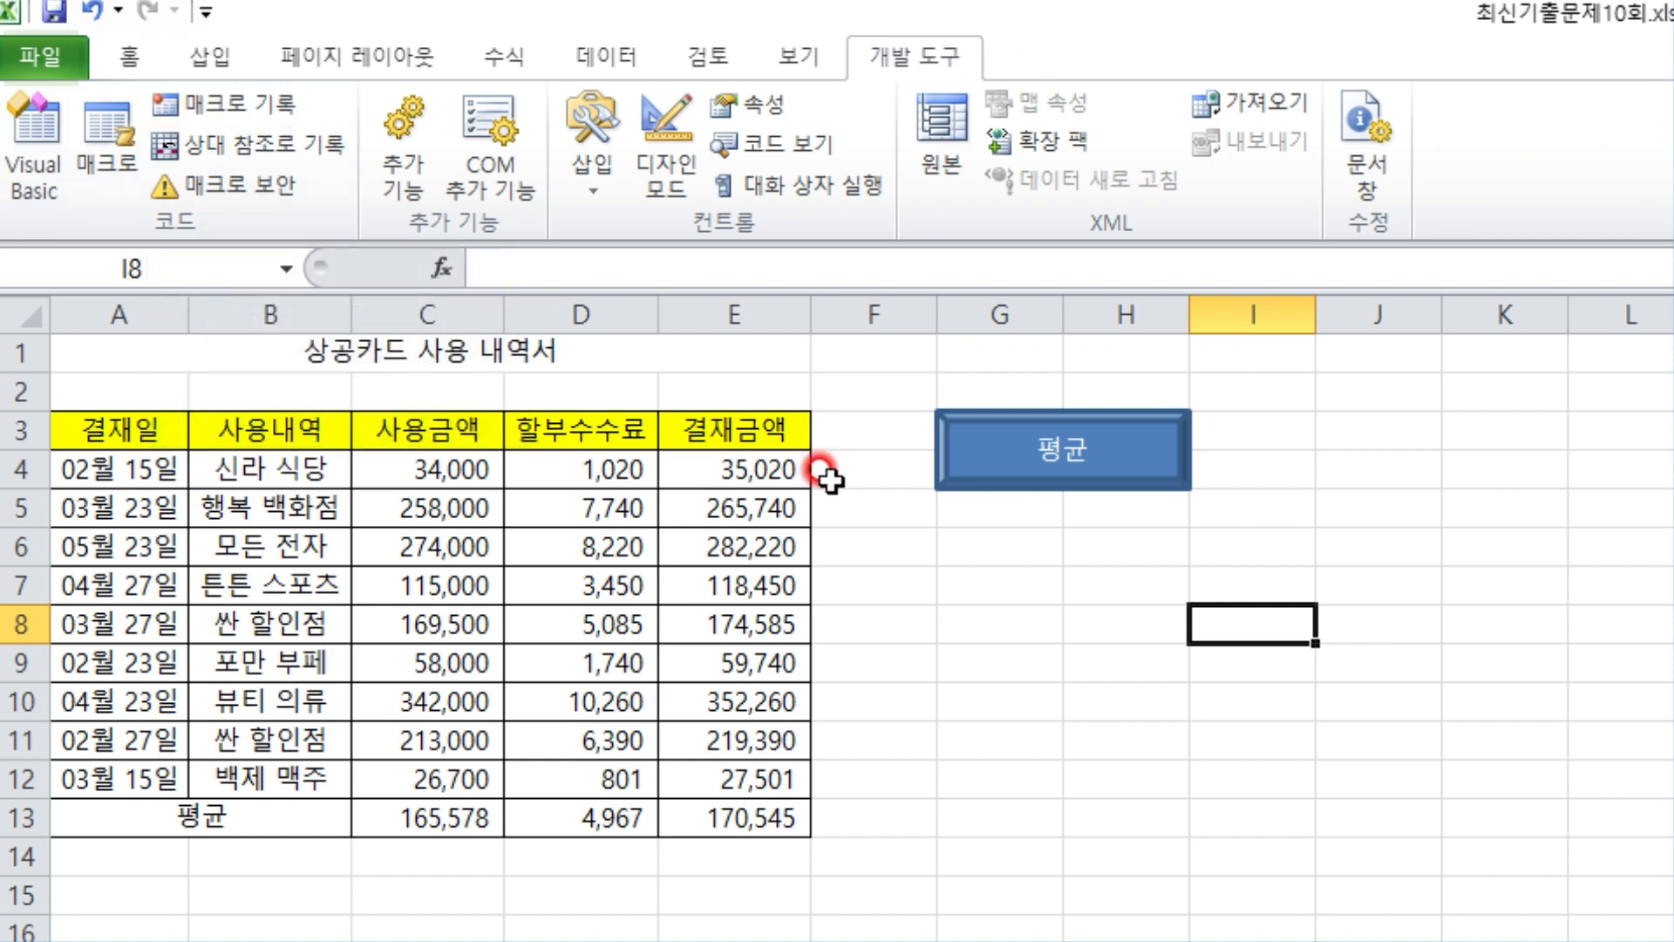
- Draw a 웃는 얼굴 (smiley face) basic shape fitted exactly to cells G6:H7
{"action": "left_click", "coordinate": [237, 67]}
{"action": "left_click", "coordinate": [374, 124]}
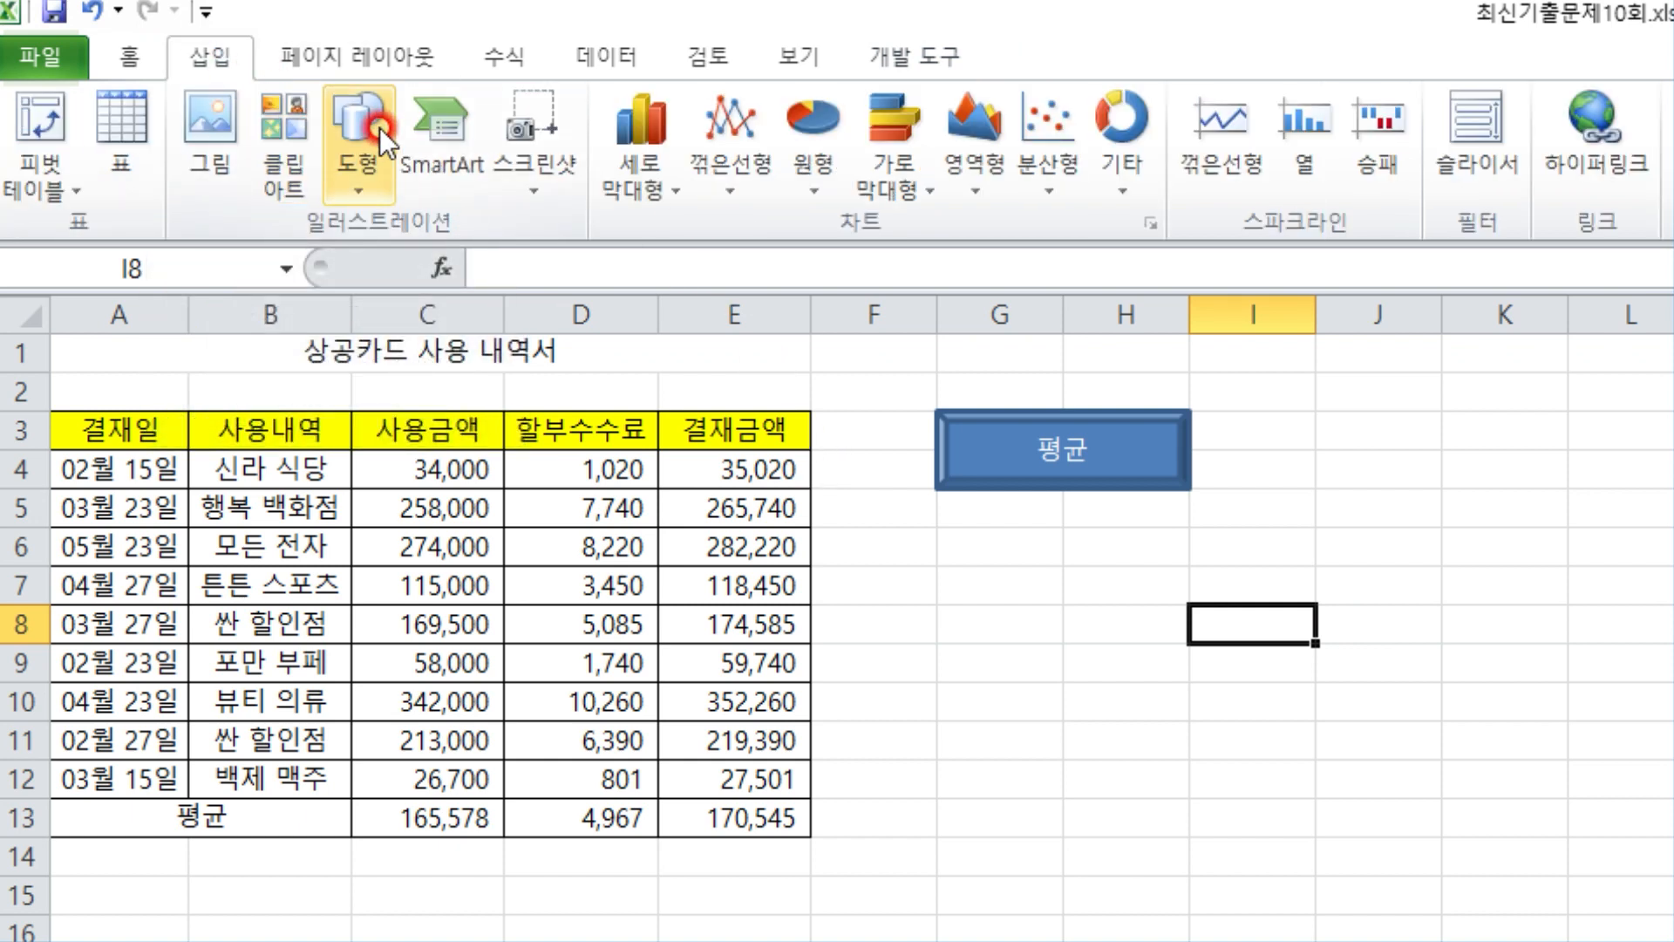
{"action": "left_click", "coordinate": [550, 510]}
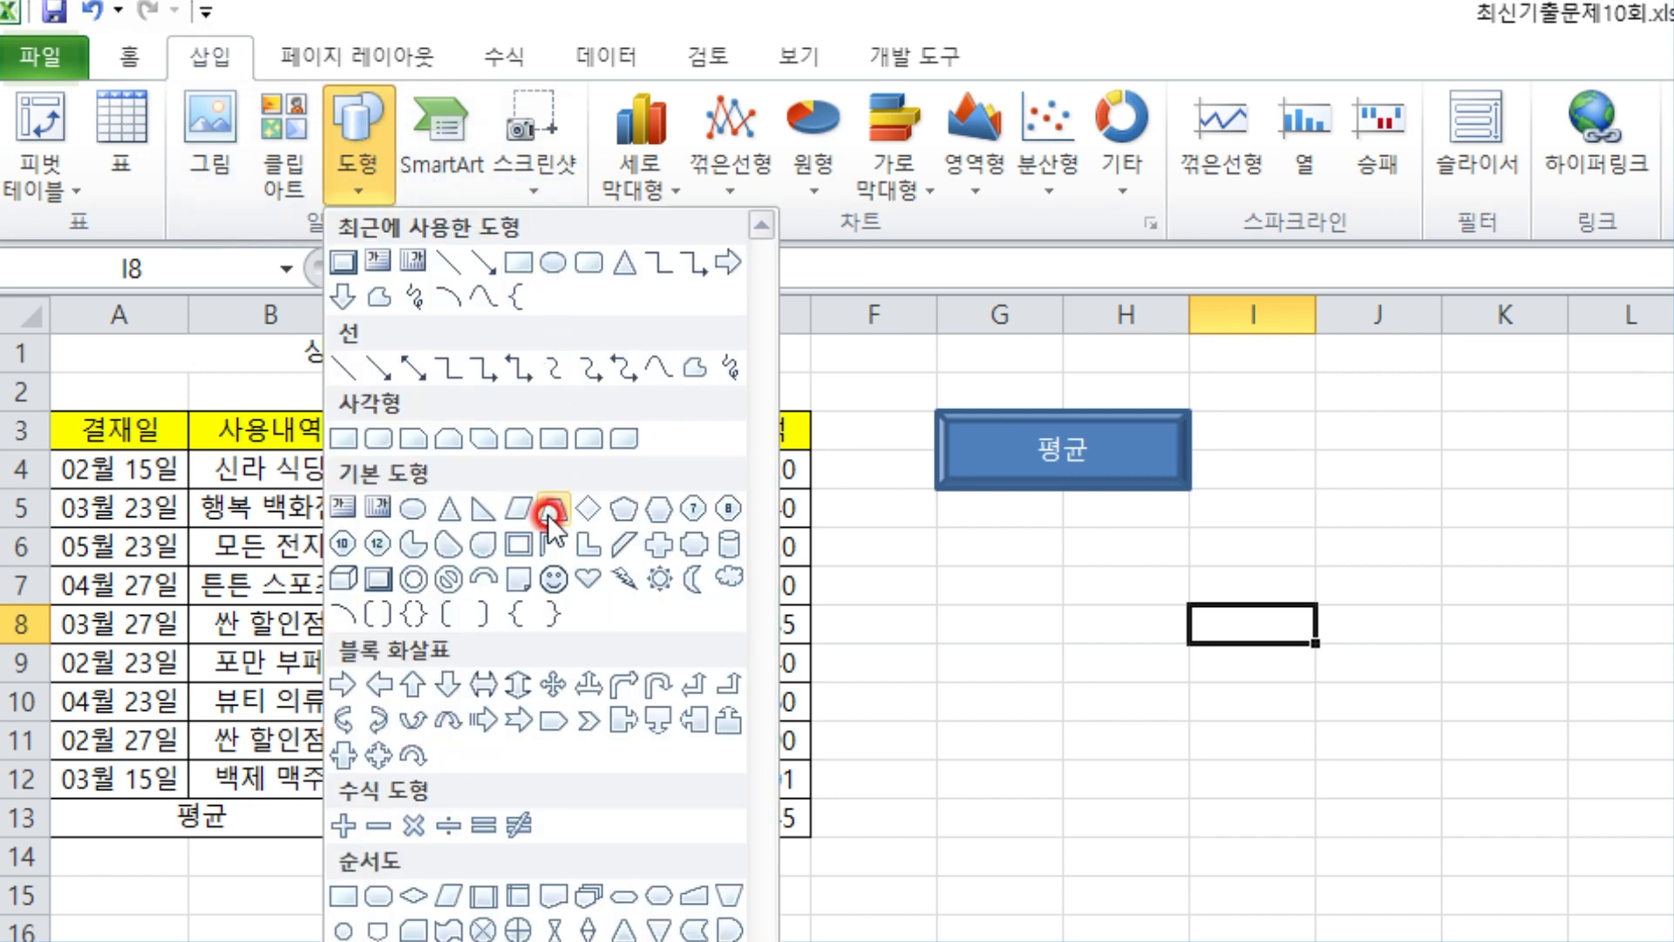
{"action": "left_click", "coordinate": [555, 581]}
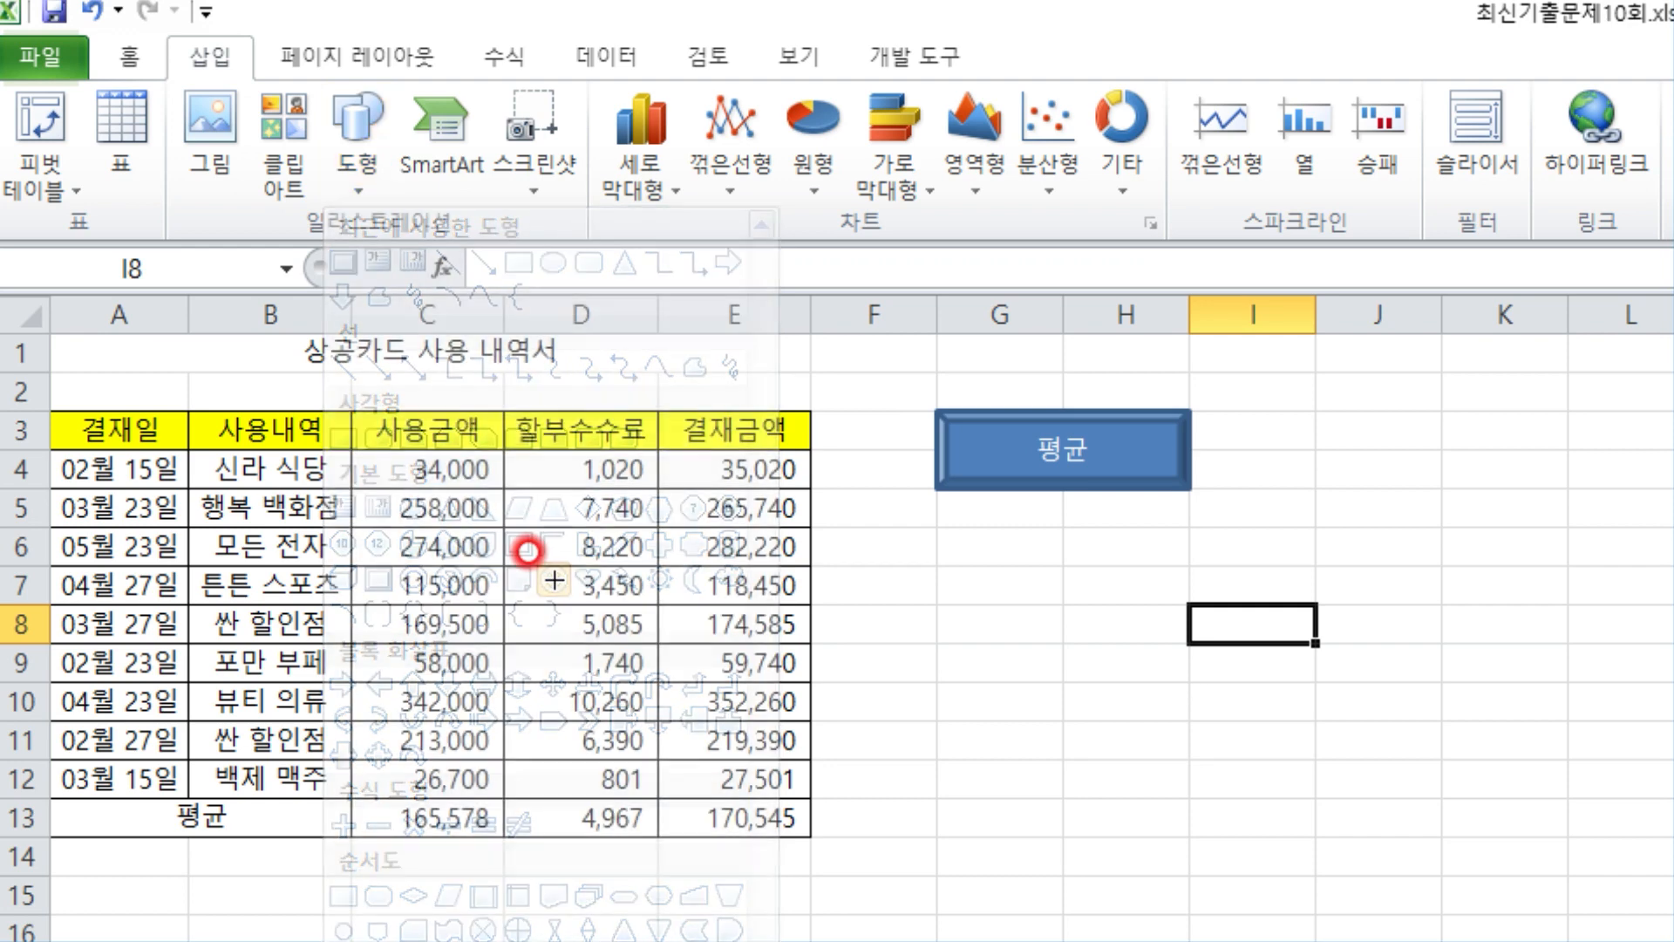
{"action": "key", "text": "alt"}
{"action": "left_click_drag", "start_coordinate": [936, 524], "coordinate": [1157, 606]}
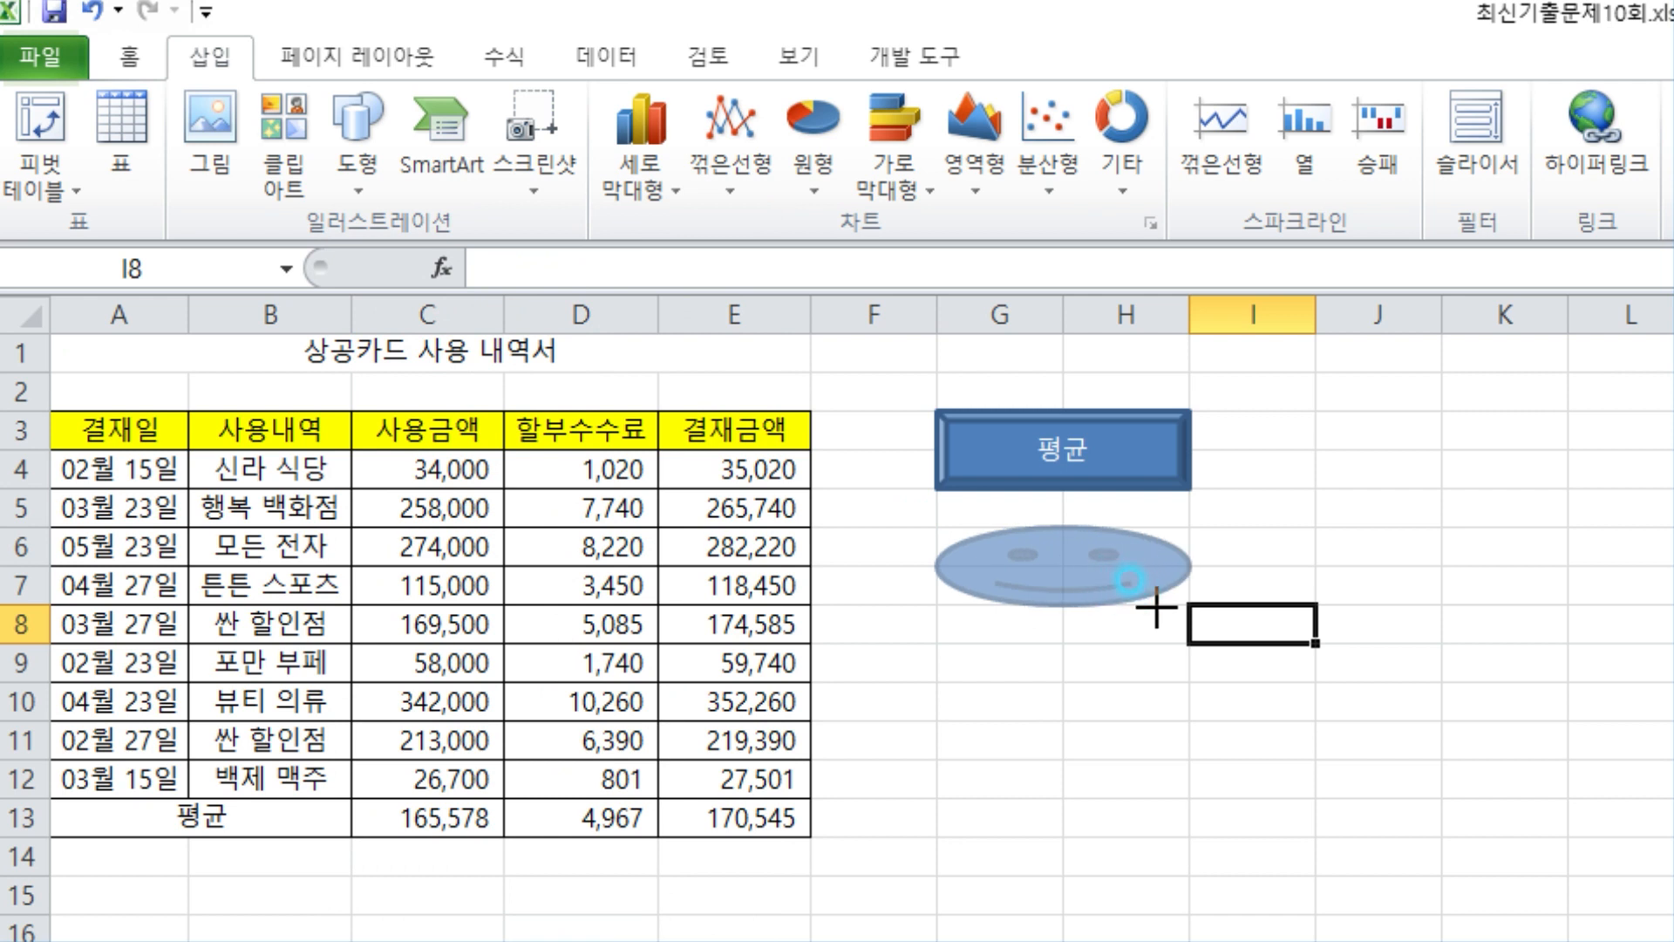
{"action": "left_click_drag", "start_coordinate": [1156, 606], "coordinate": [1158, 608]}
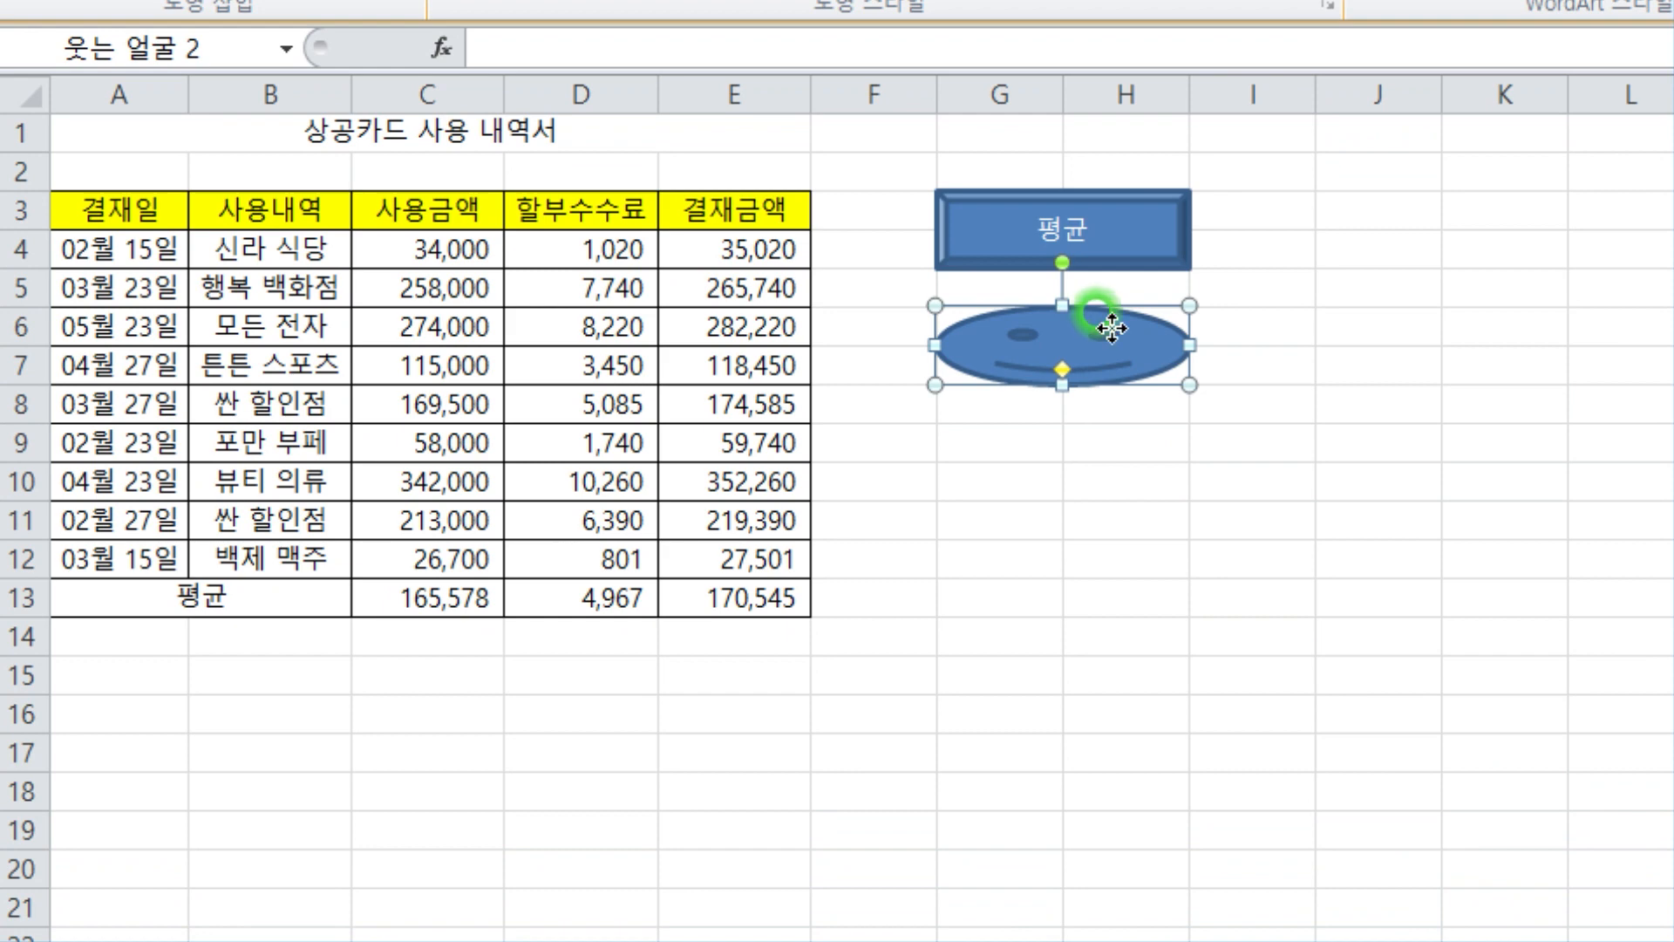
- Assign the 서식 macro to the smiley face shape and deselect the shape
{"action": "right_click", "coordinate": [1112, 328]}
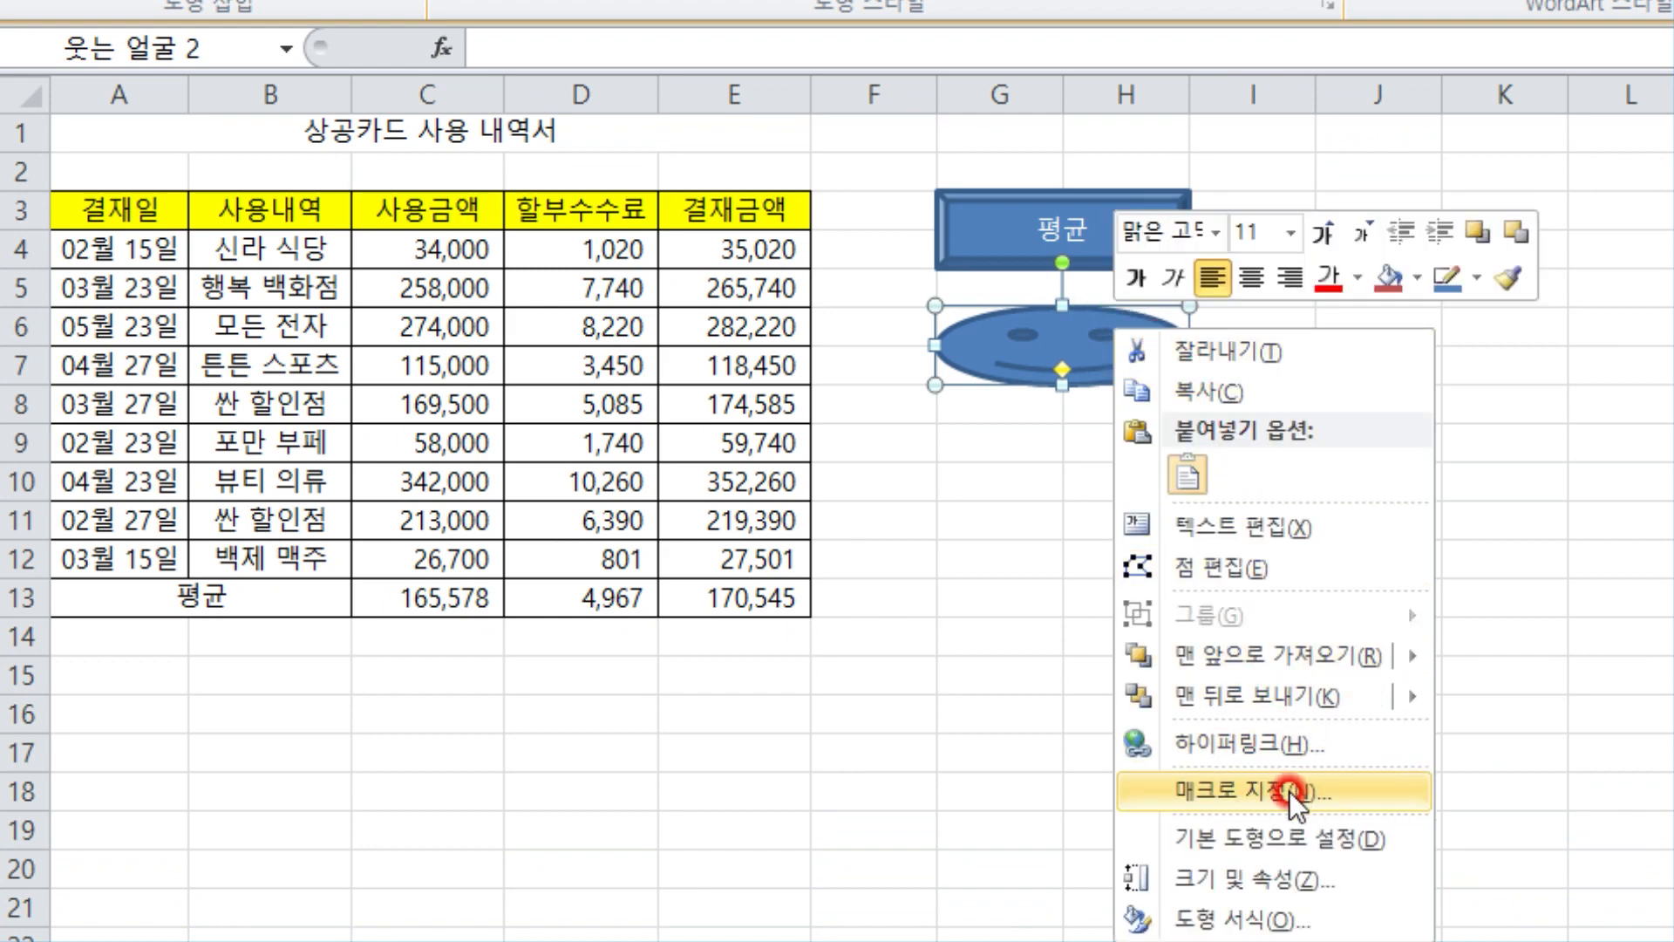
{"action": "left_click", "coordinate": [1233, 792]}
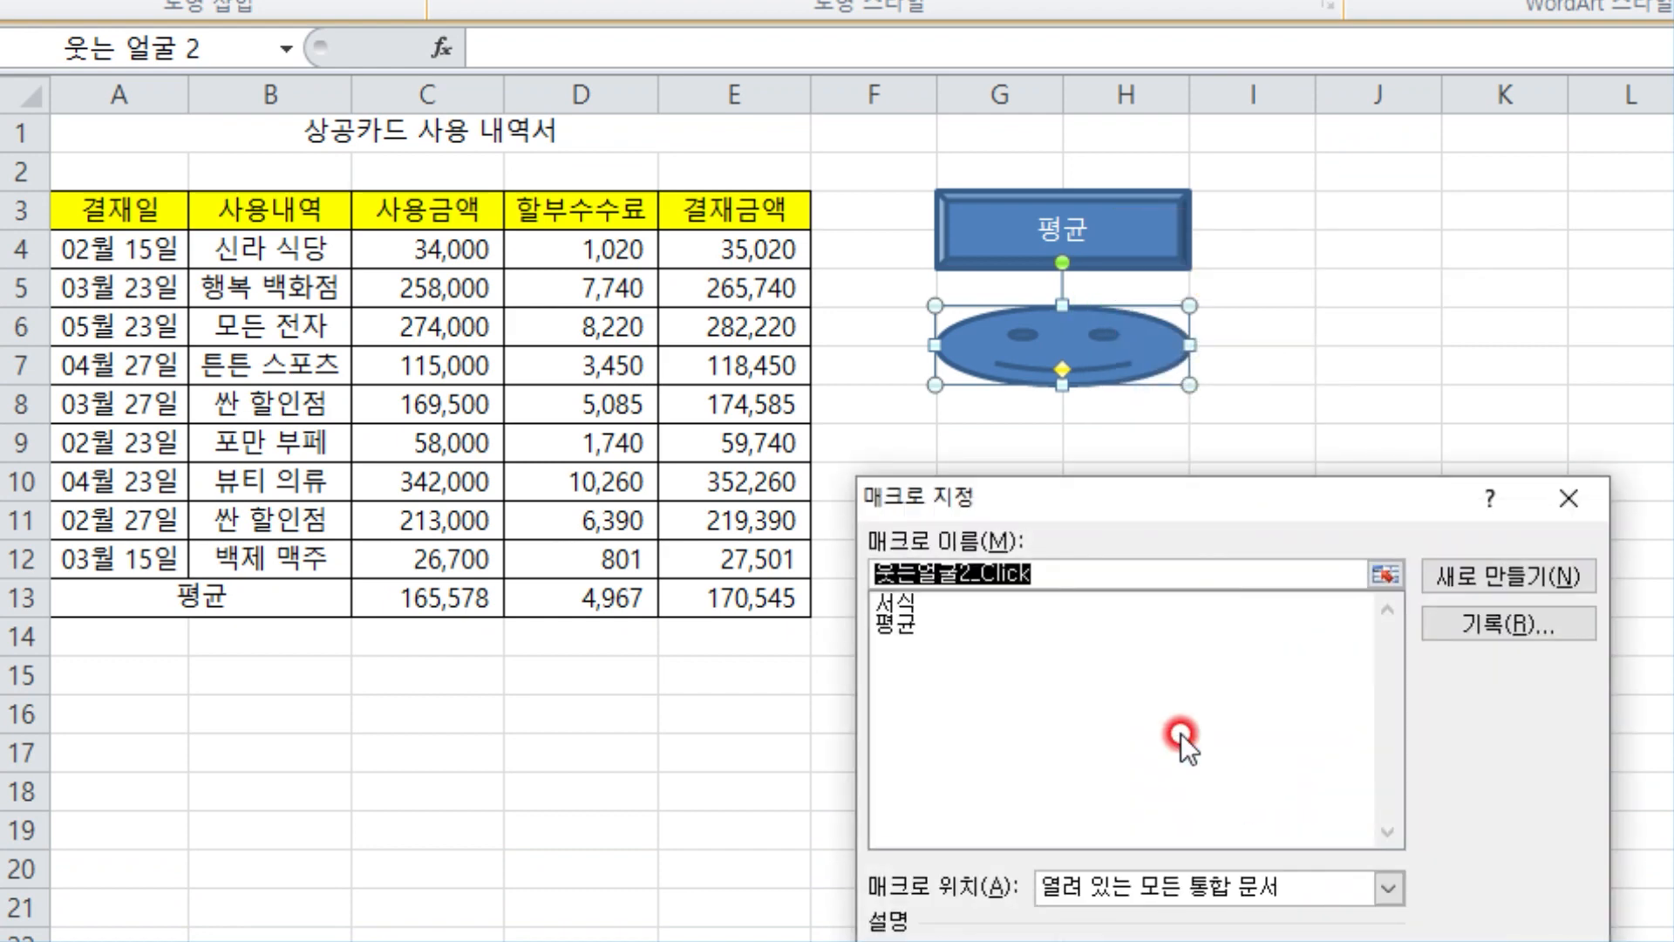
{"action": "left_click_drag", "start_coordinate": [1135, 466], "coordinate": [1141, 245]}
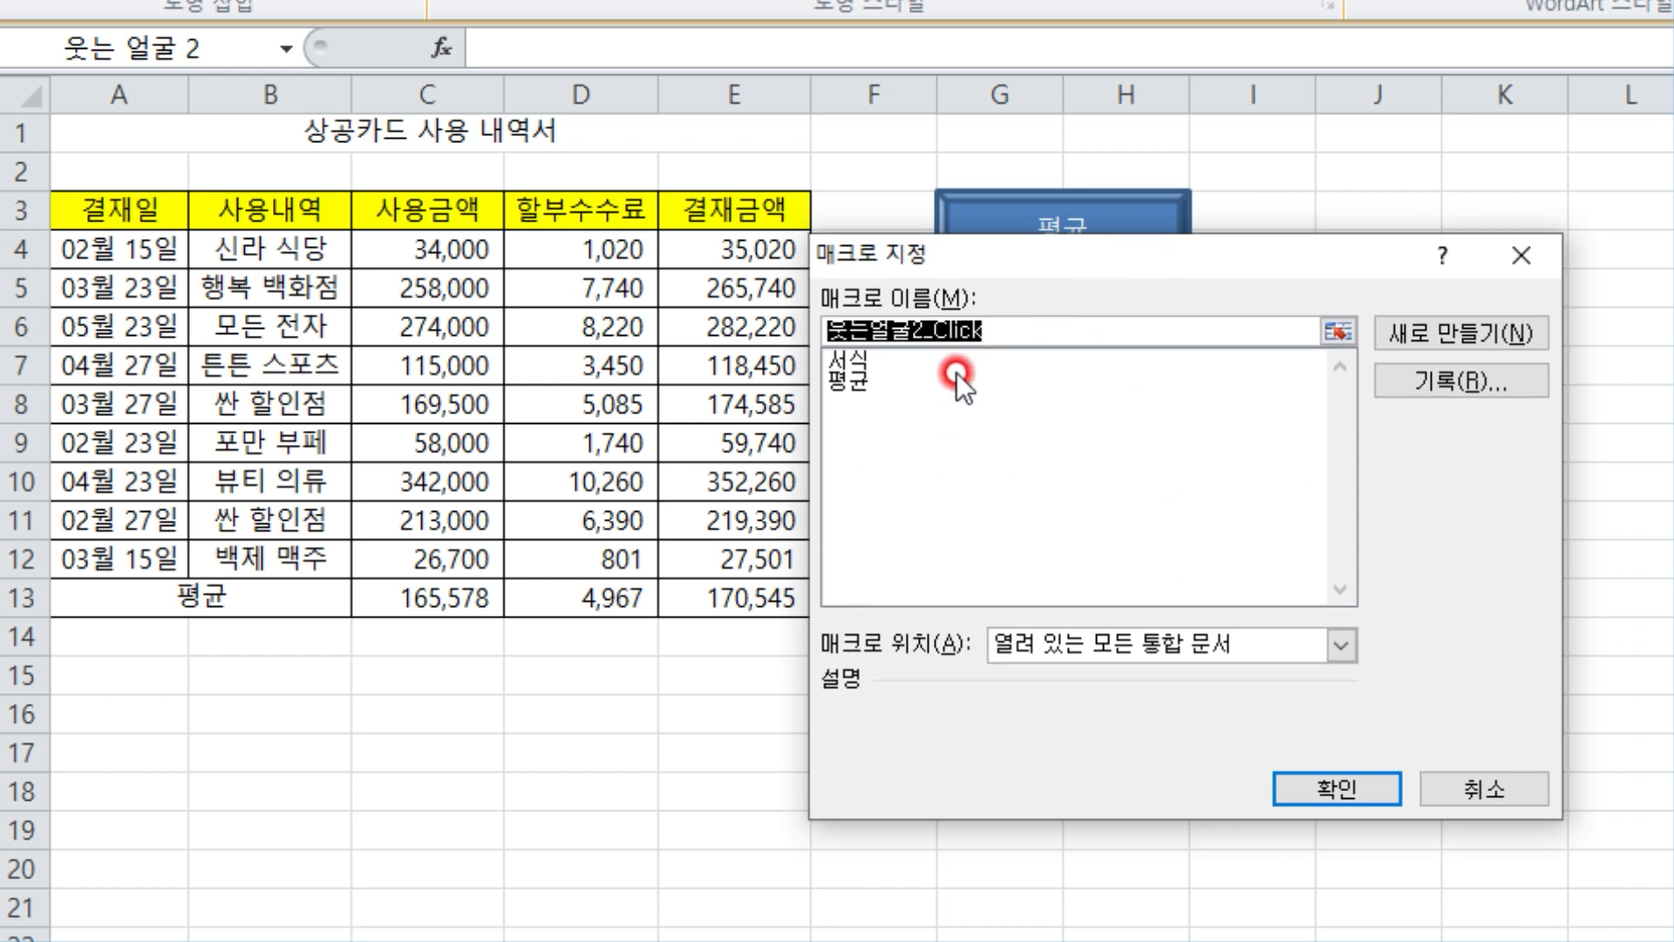
{"action": "left_click", "coordinate": [858, 361]}
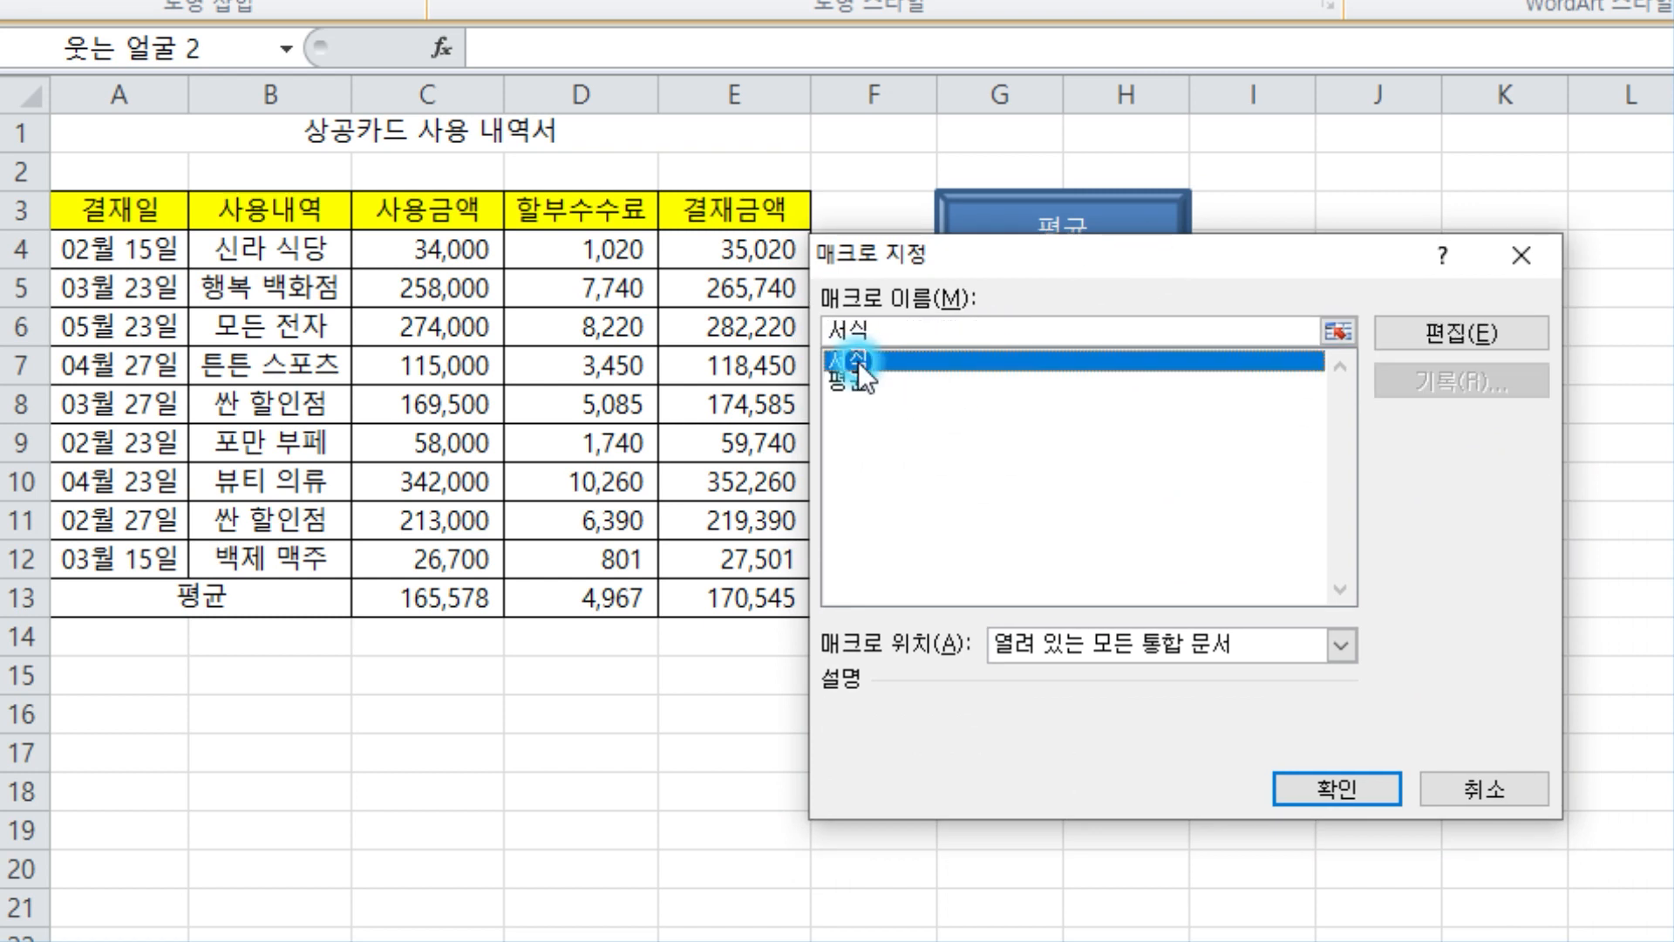
{"action": "left_click", "coordinate": [1315, 785]}
{"action": "left_click", "coordinate": [1127, 637]}
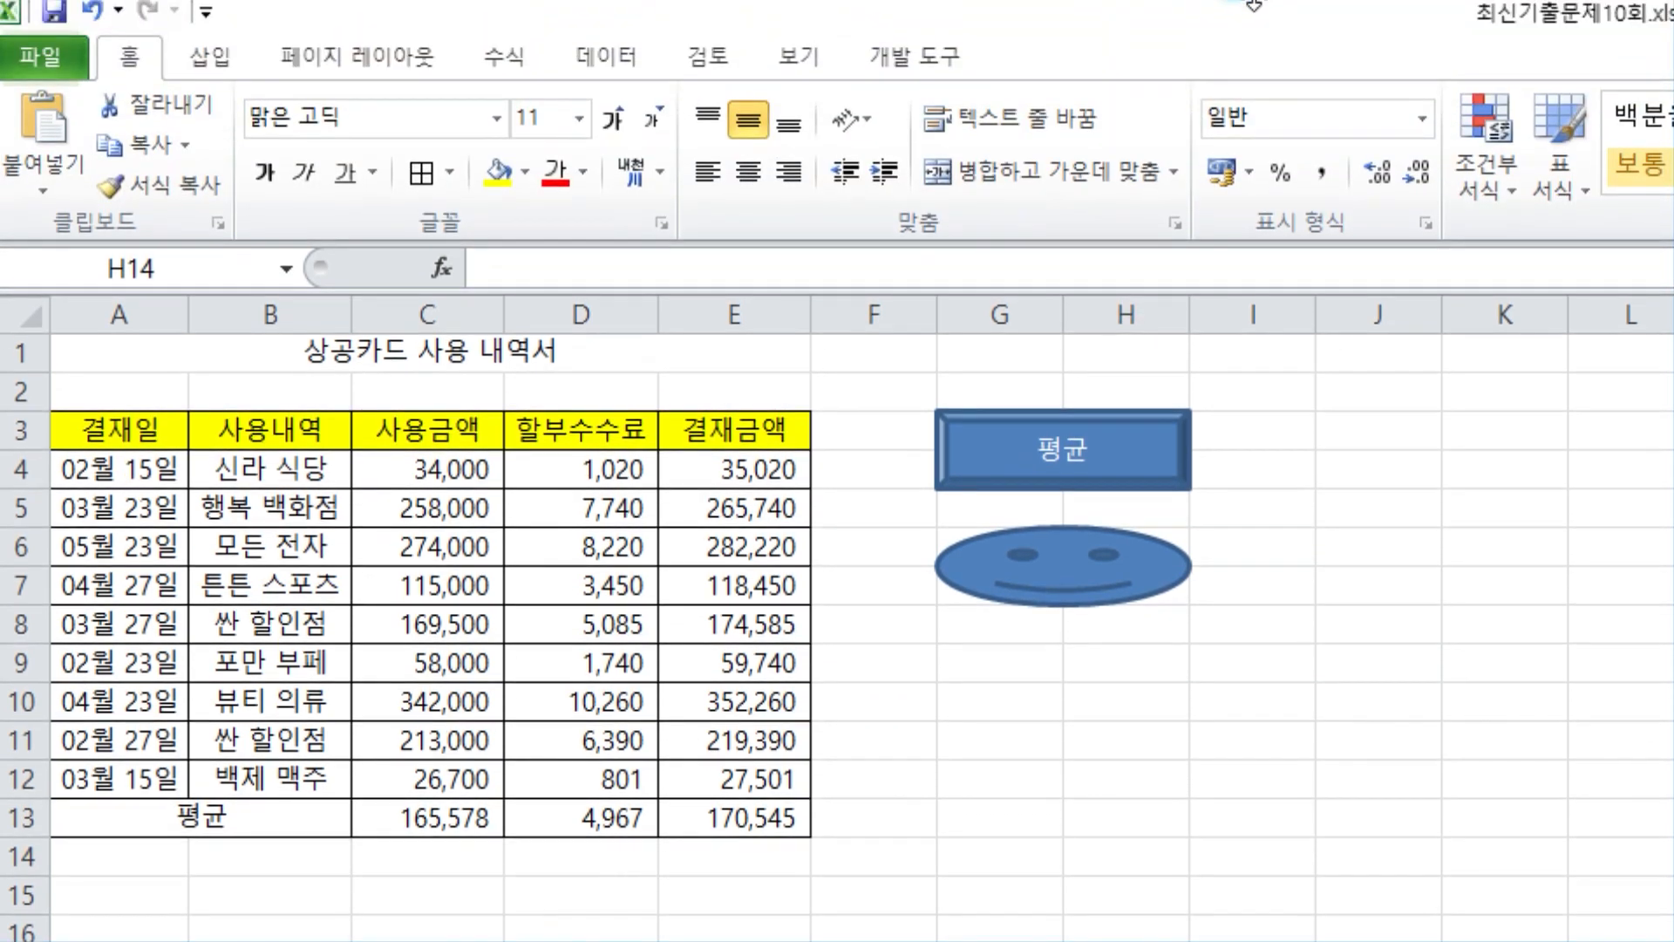
- Remove the fill colour from header cells A3:E3 and select an empty cell outside the table
{"action": "left_click", "coordinate": [1123, 381]}
{"action": "left_click_drag", "start_coordinate": [82, 422], "coordinate": [698, 427]}
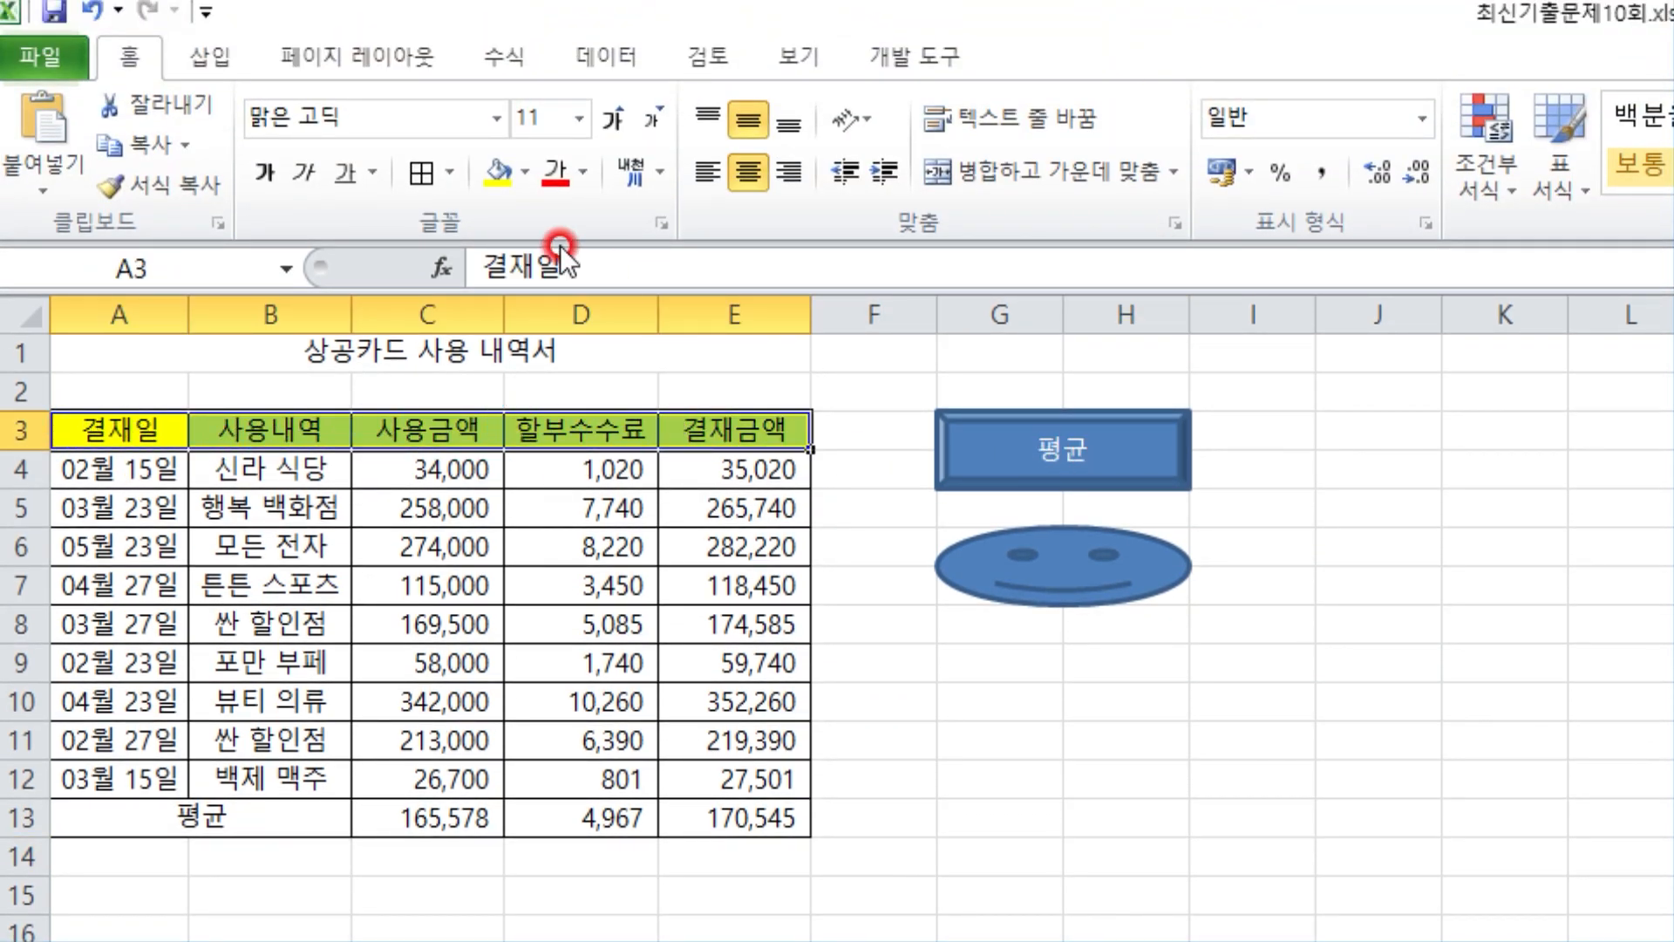
{"action": "left_click", "coordinate": [527, 163]}
{"action": "left_click", "coordinate": [601, 472]}
{"action": "left_click", "coordinate": [595, 463]}
{"action": "left_click", "coordinate": [907, 741]}
{"action": "left_click", "coordinate": [1284, 697]}
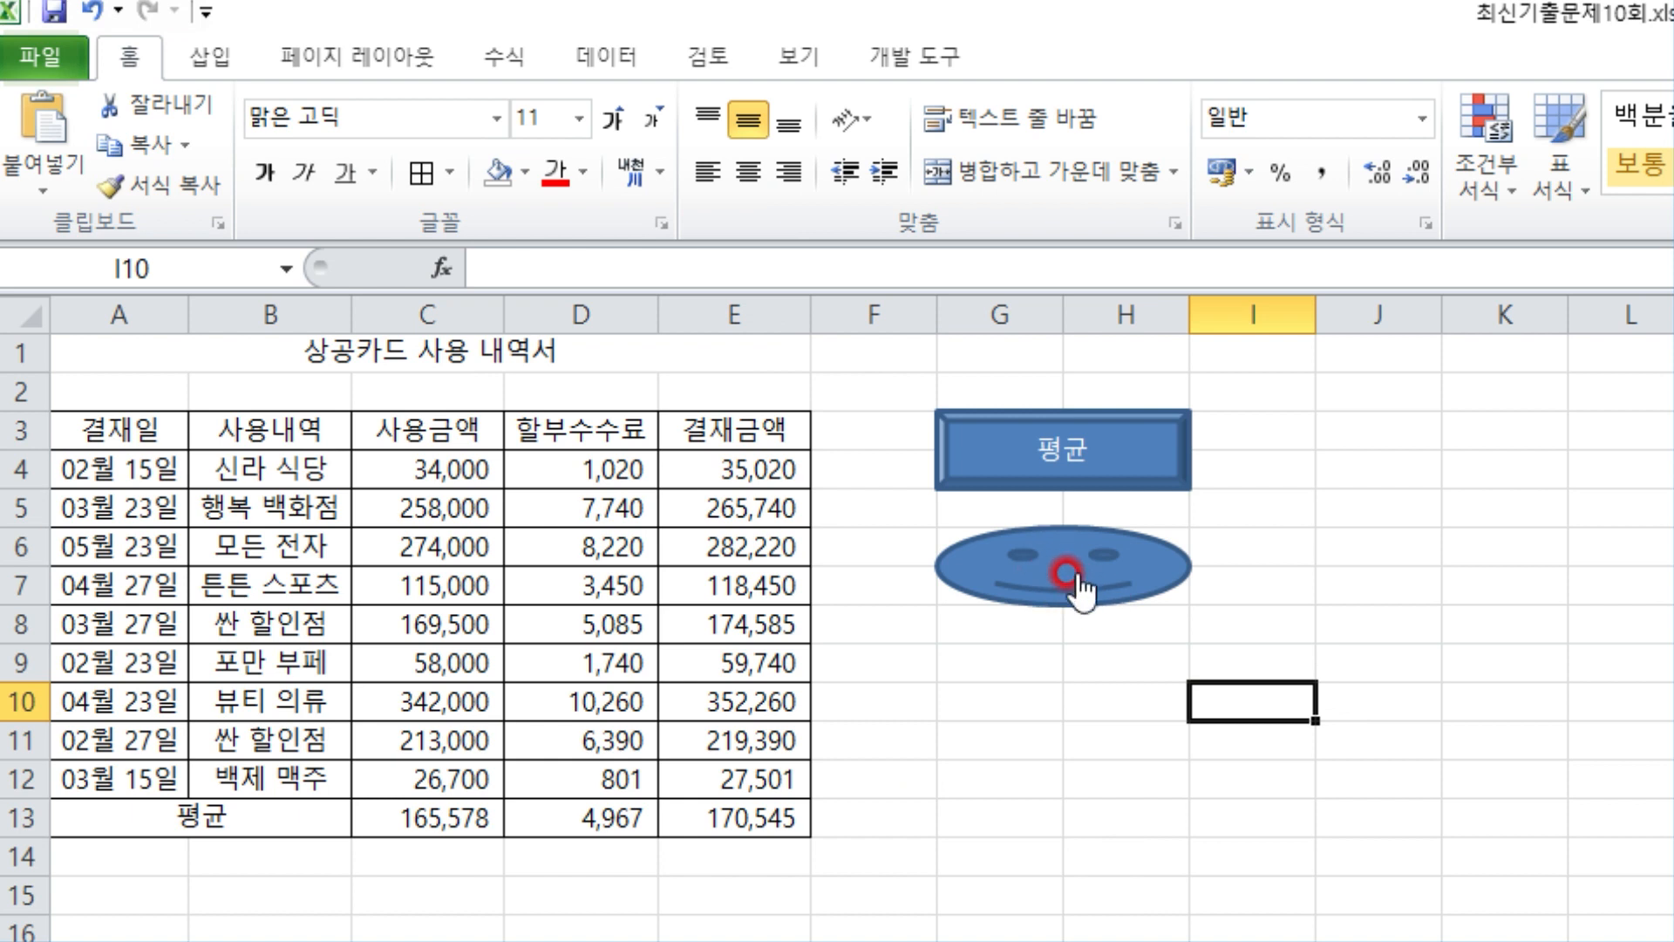
- Run the 서식 macro from the smiley face shape and select an empty cell outside the table
{"action": "left_click", "coordinate": [1039, 558]}
{"action": "left_click", "coordinate": [1410, 598]}
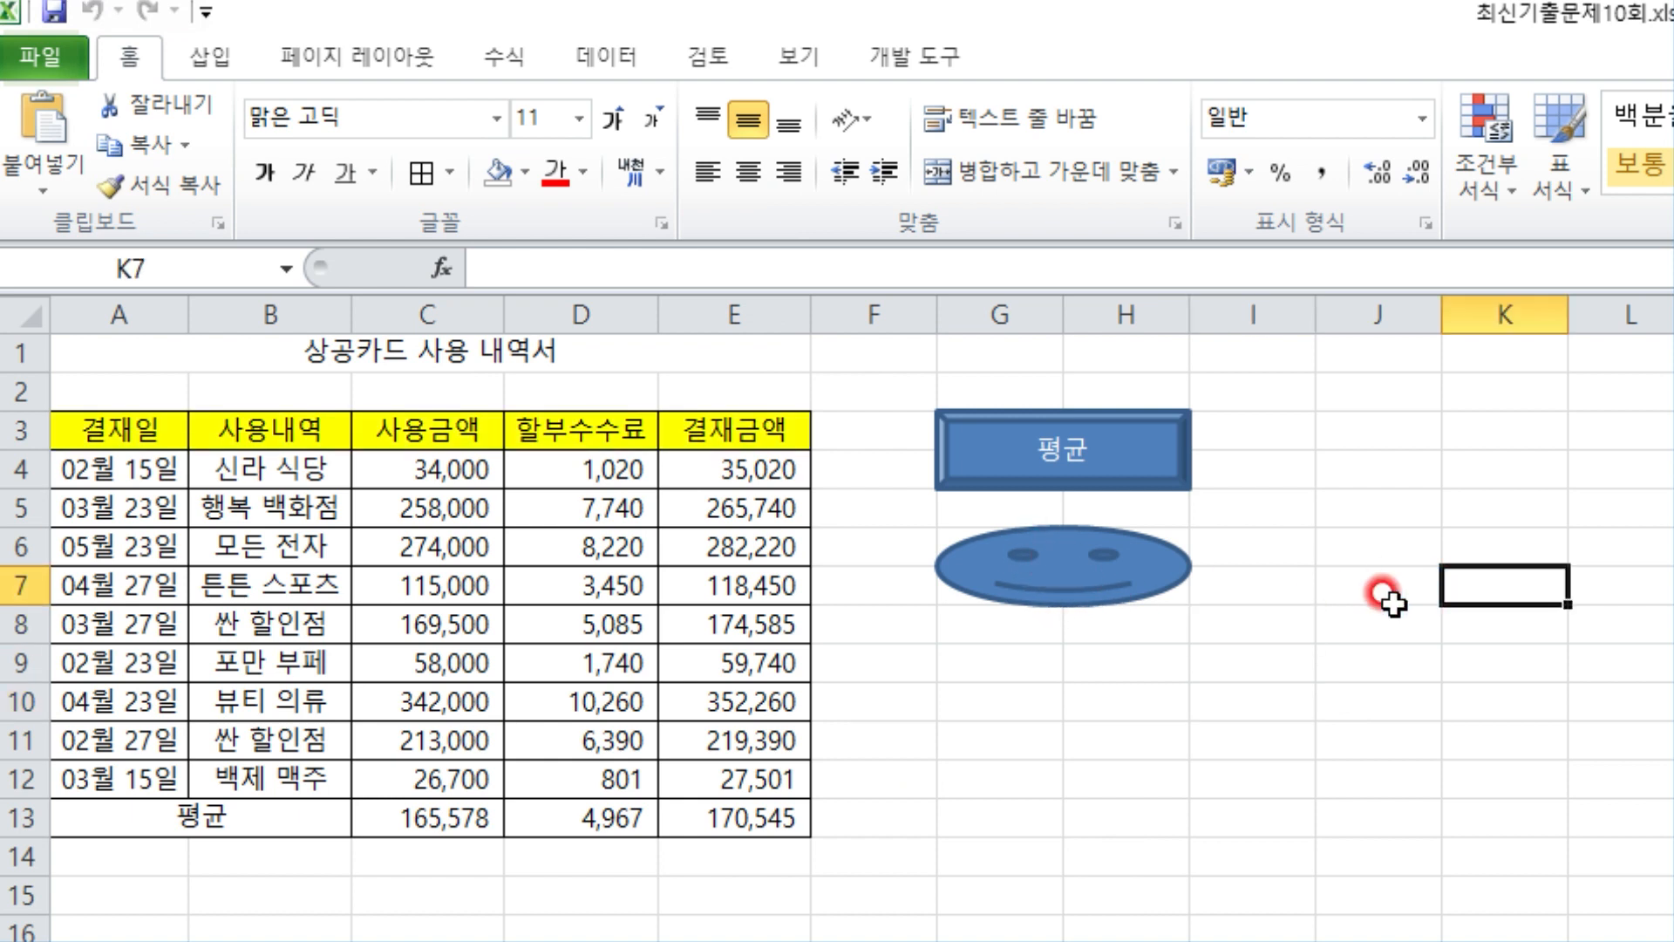
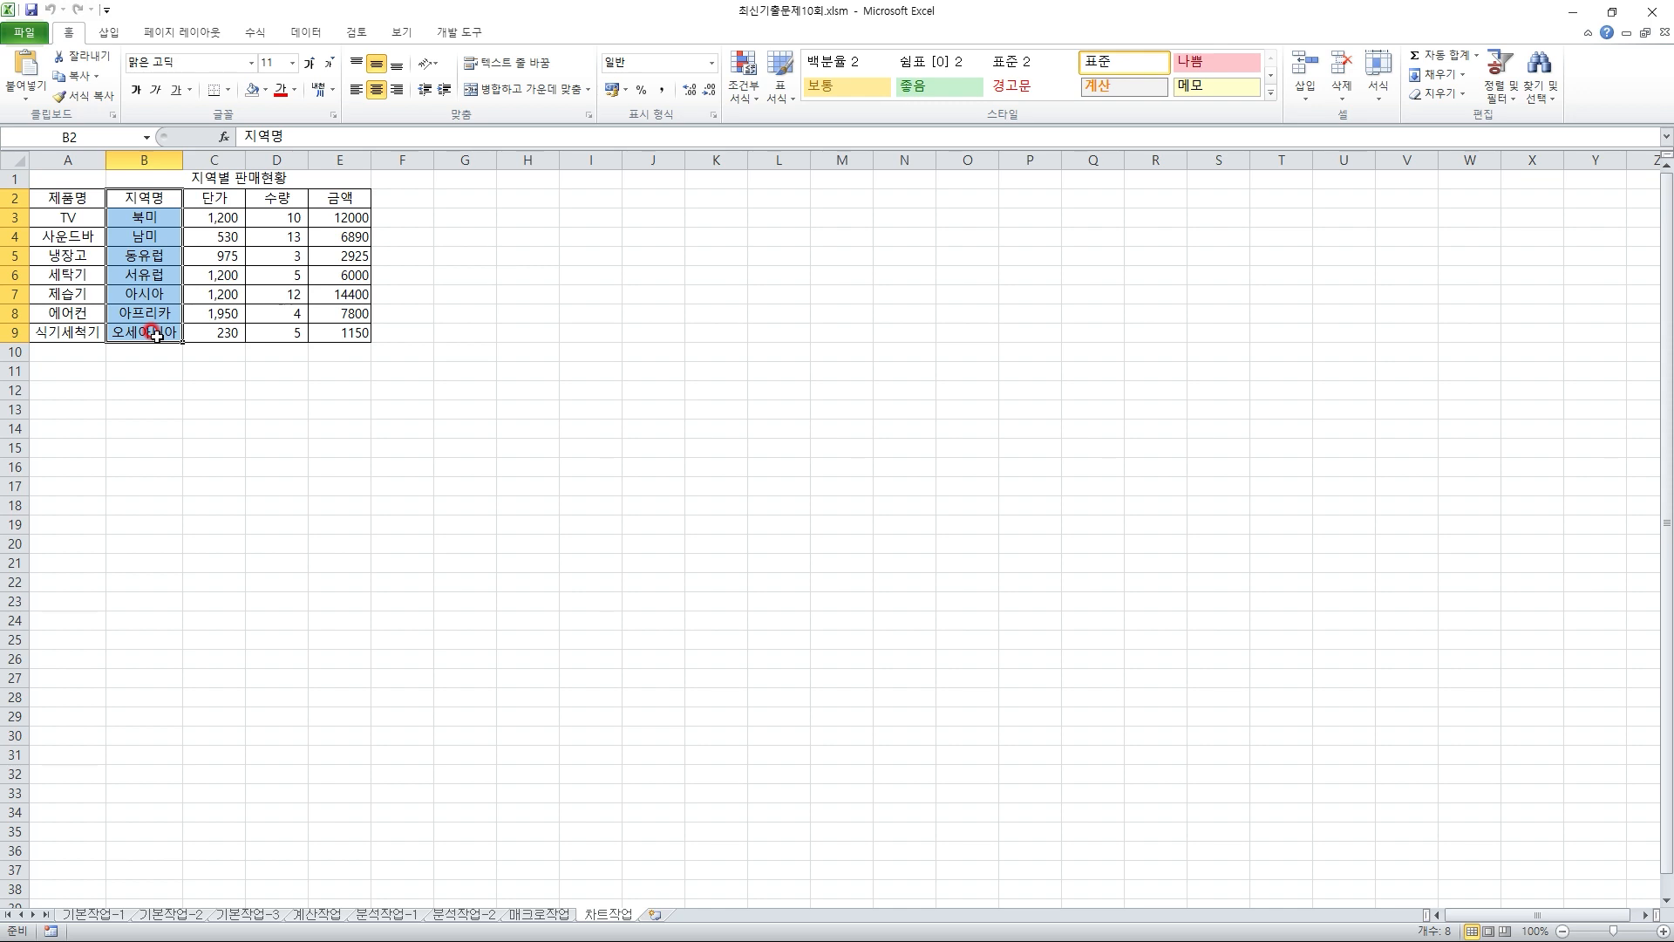
- Insert a 2-D clustered column chart from the 지역명, 수량 and 금액 columns (B2:B9 and D2:E9) on the 차트작업 sheet
{"action": "left_click_drag", "start_coordinate": [279, 199], "coordinate": [285, 325]}
{"action": "left_click_drag", "start_coordinate": [342, 201], "coordinate": [346, 335]}
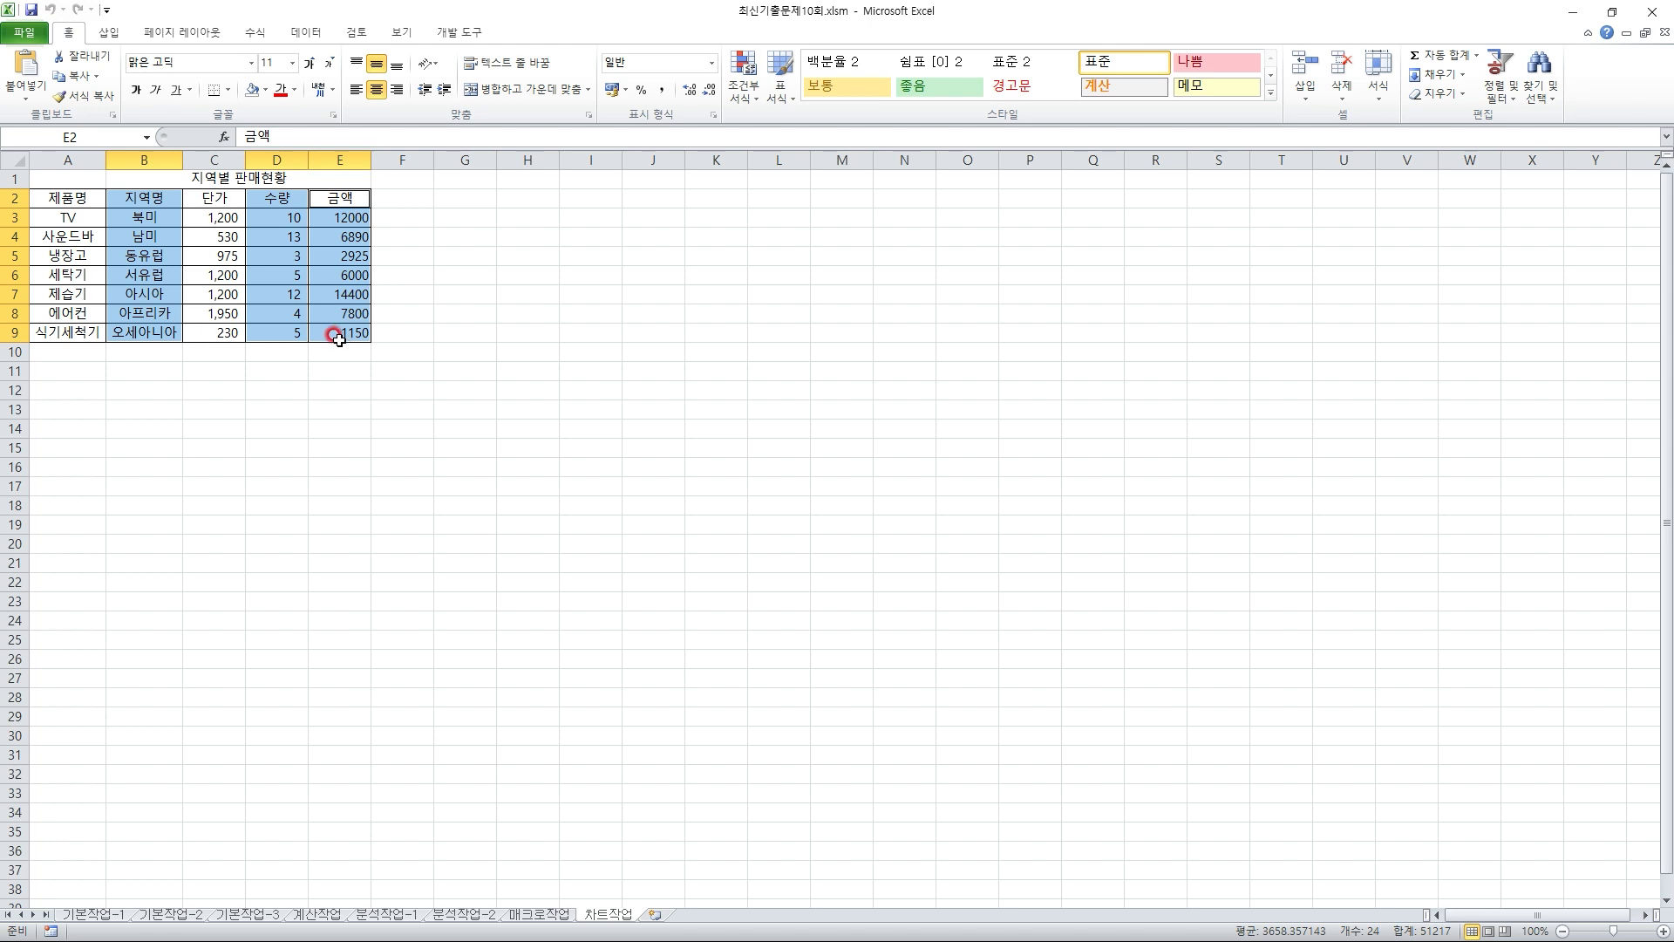
{"action": "left_click", "coordinate": [108, 33]}
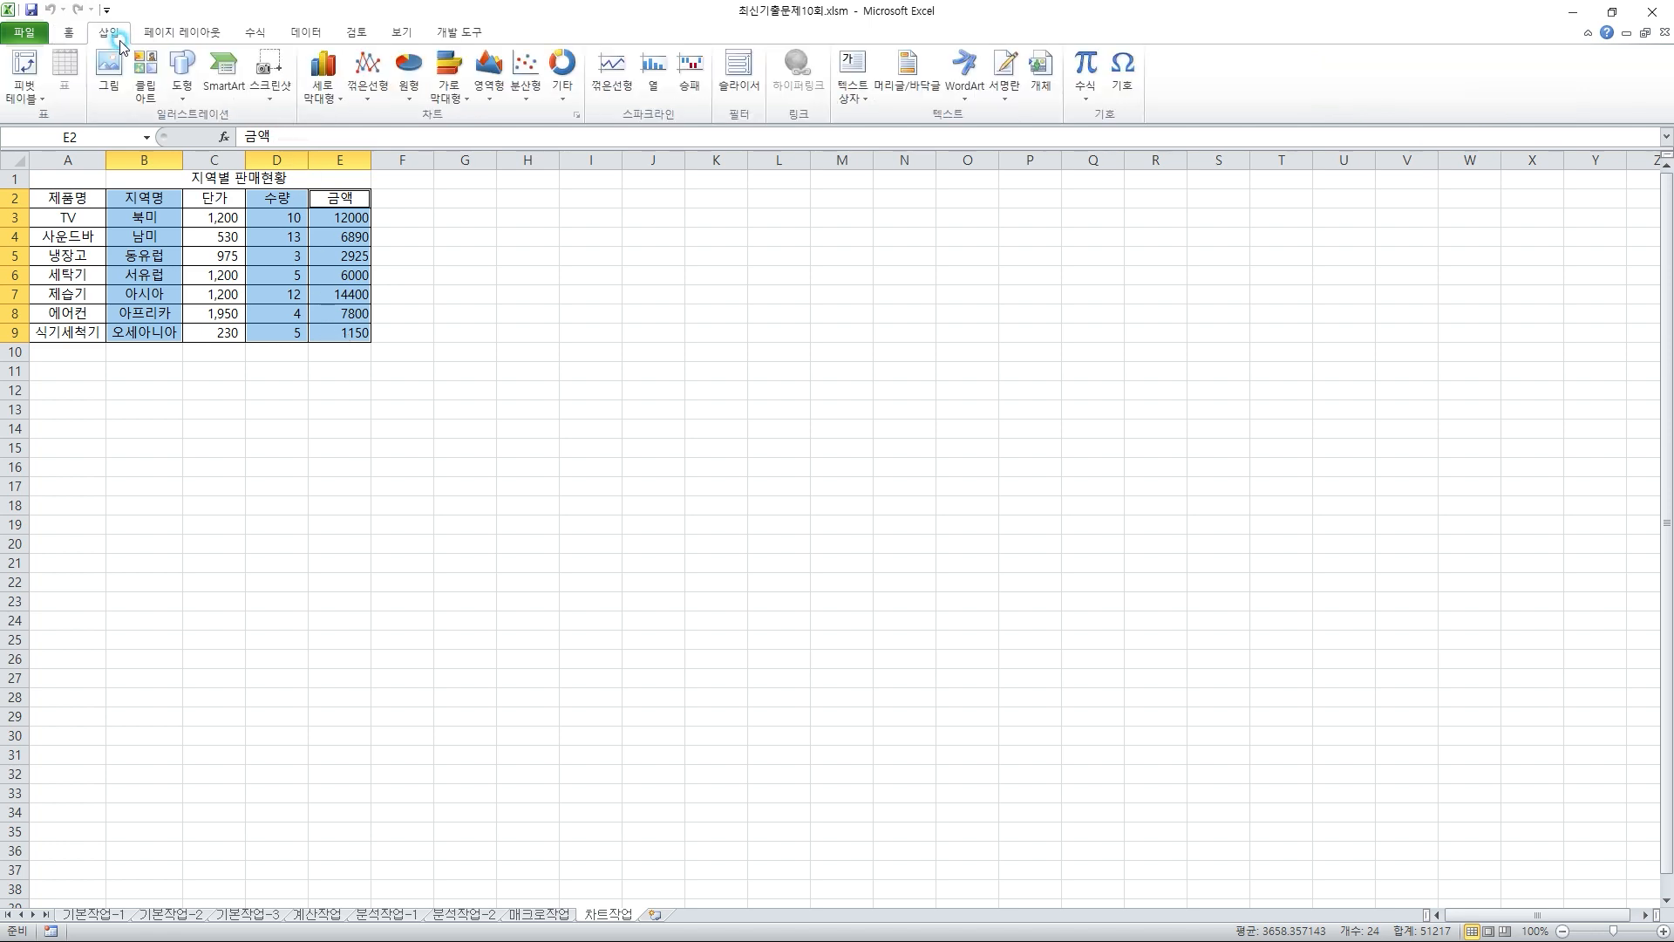
{"action": "left_click", "coordinate": [319, 94]}
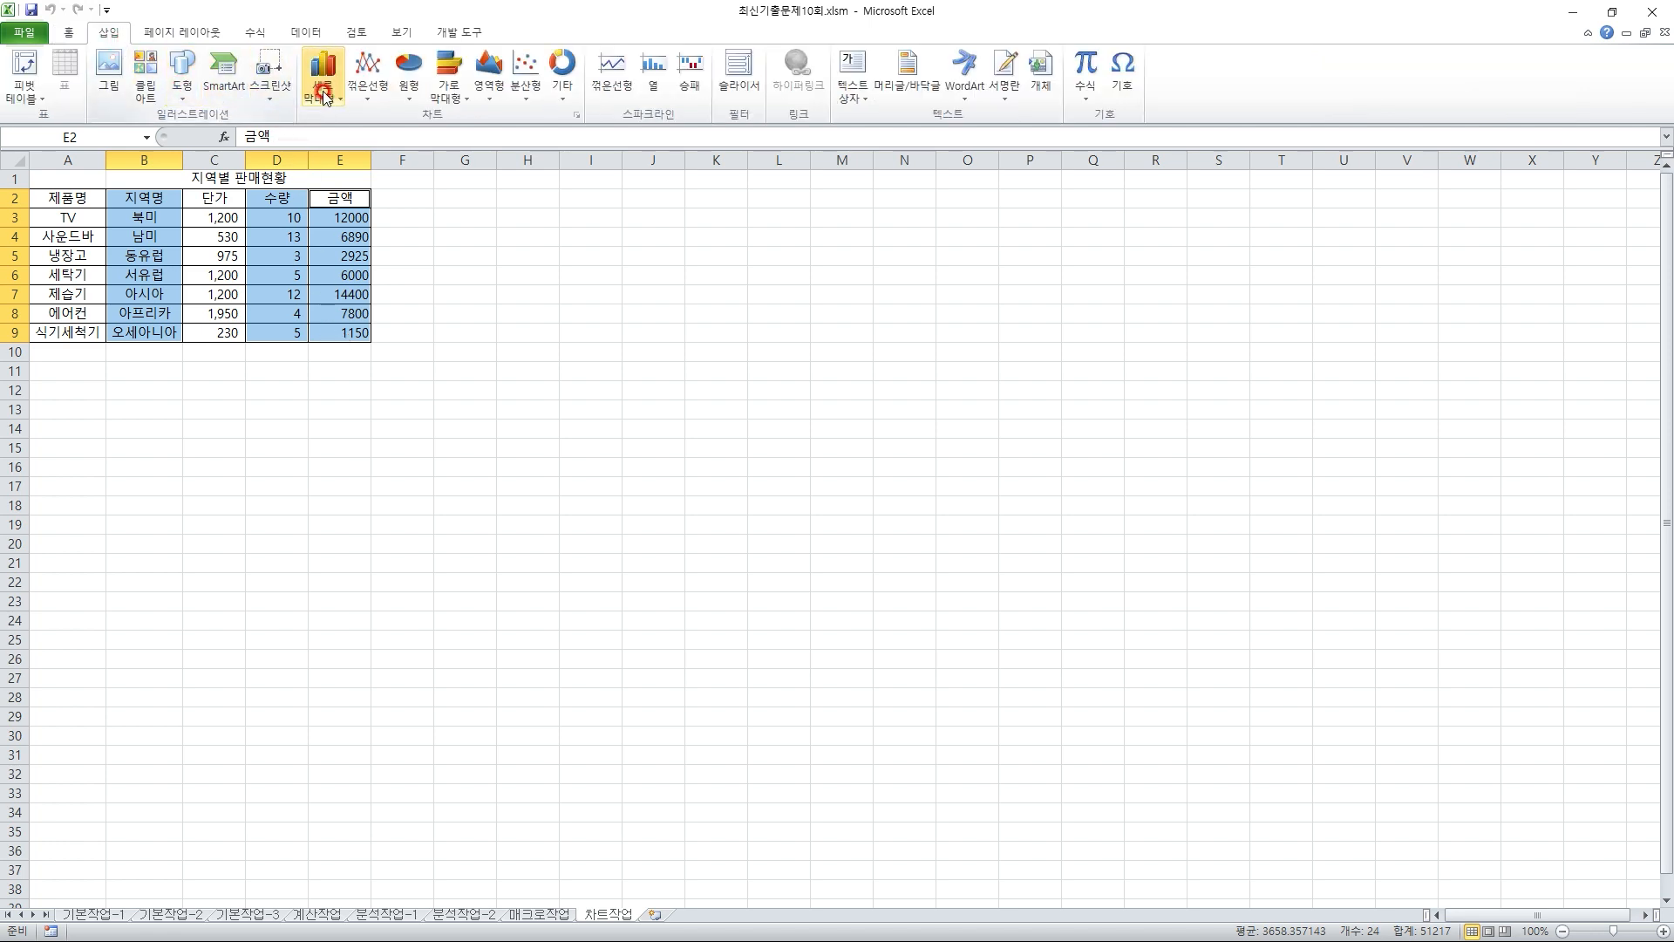
{"action": "left_click", "coordinate": [337, 152]}
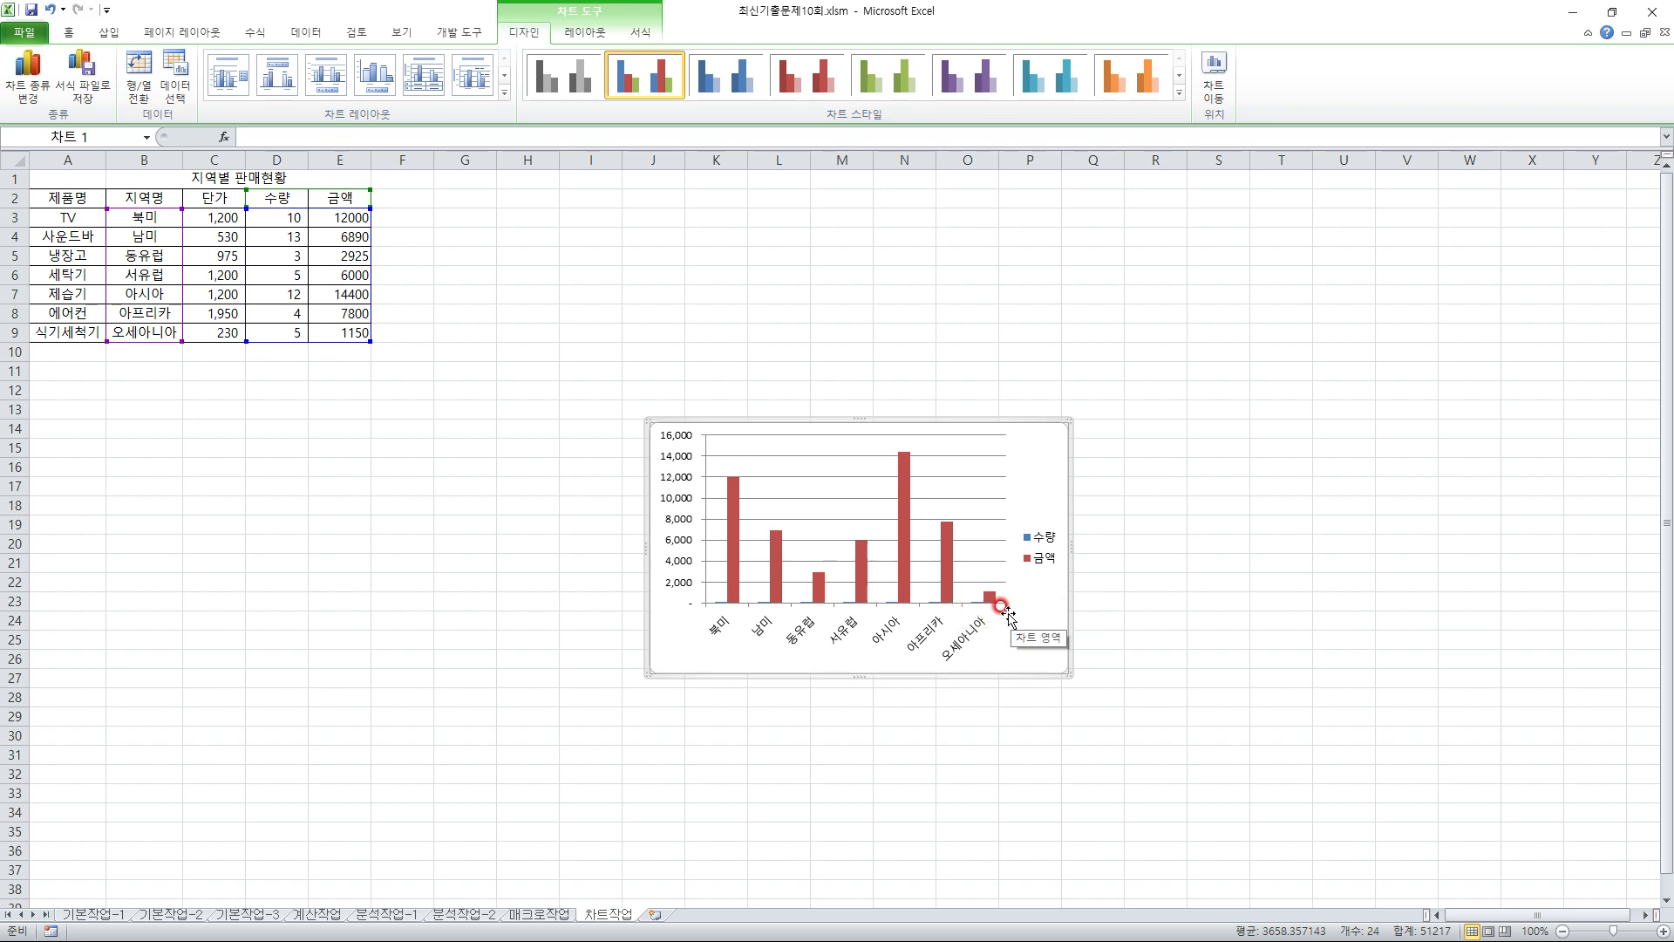
{"action": "mouse_move", "coordinate": [986, 600]}
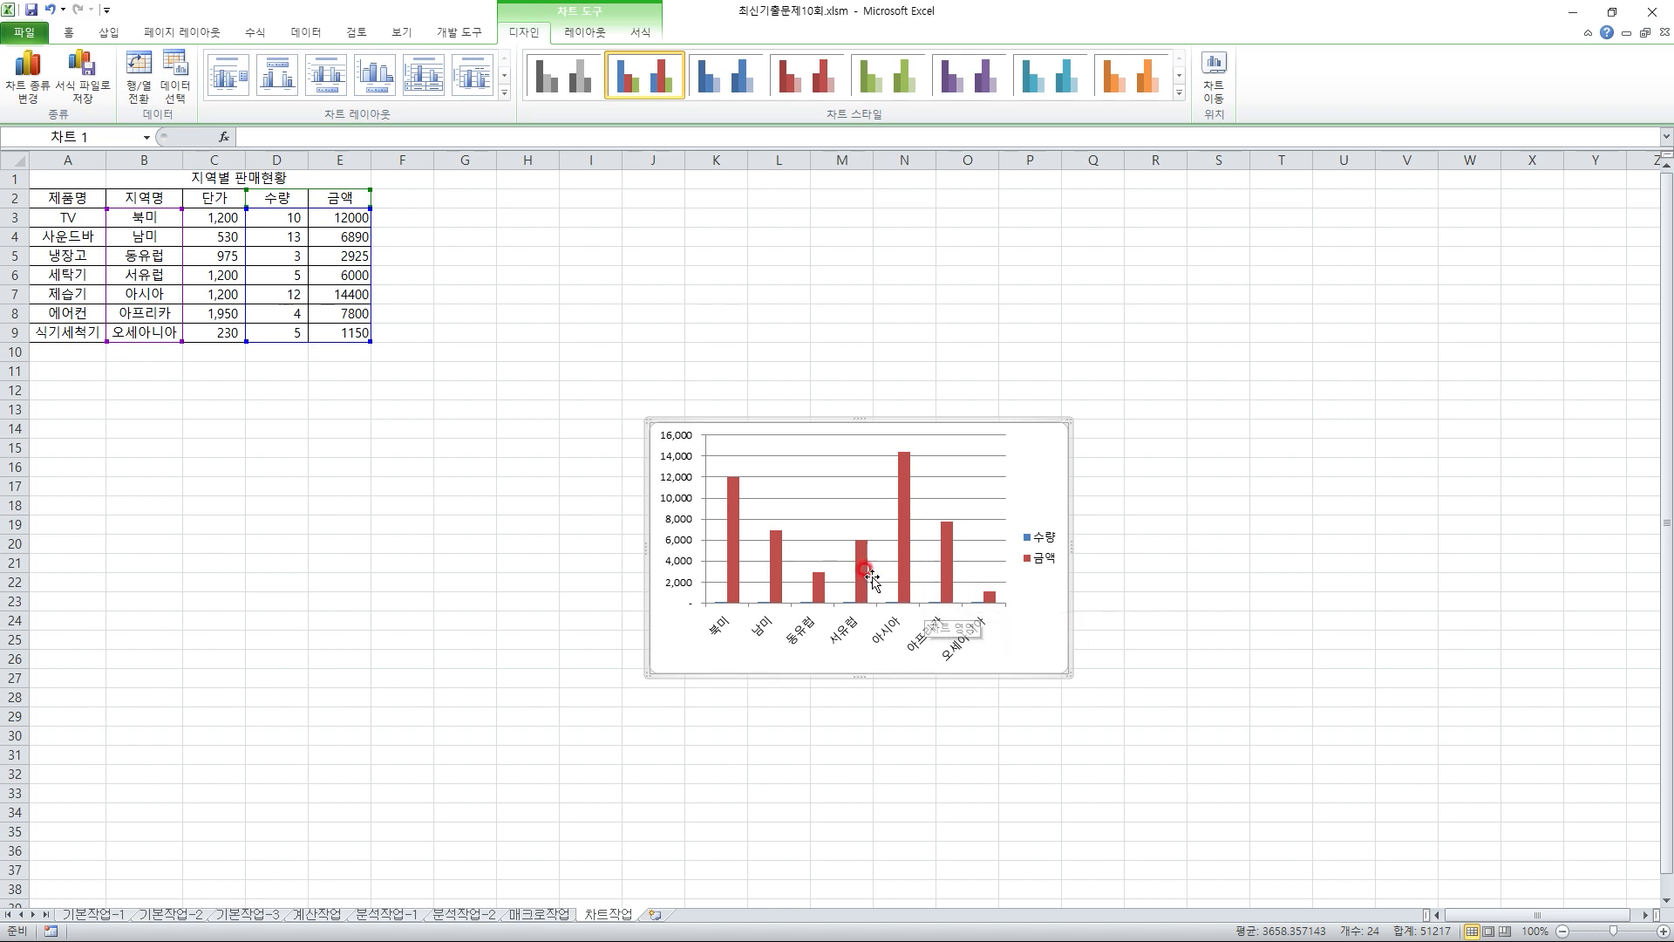
{"action": "left_click_drag", "start_coordinate": [983, 437], "coordinate": [876, 667]}
{"action": "left_click_drag", "start_coordinate": [835, 478], "coordinate": [991, 708]}
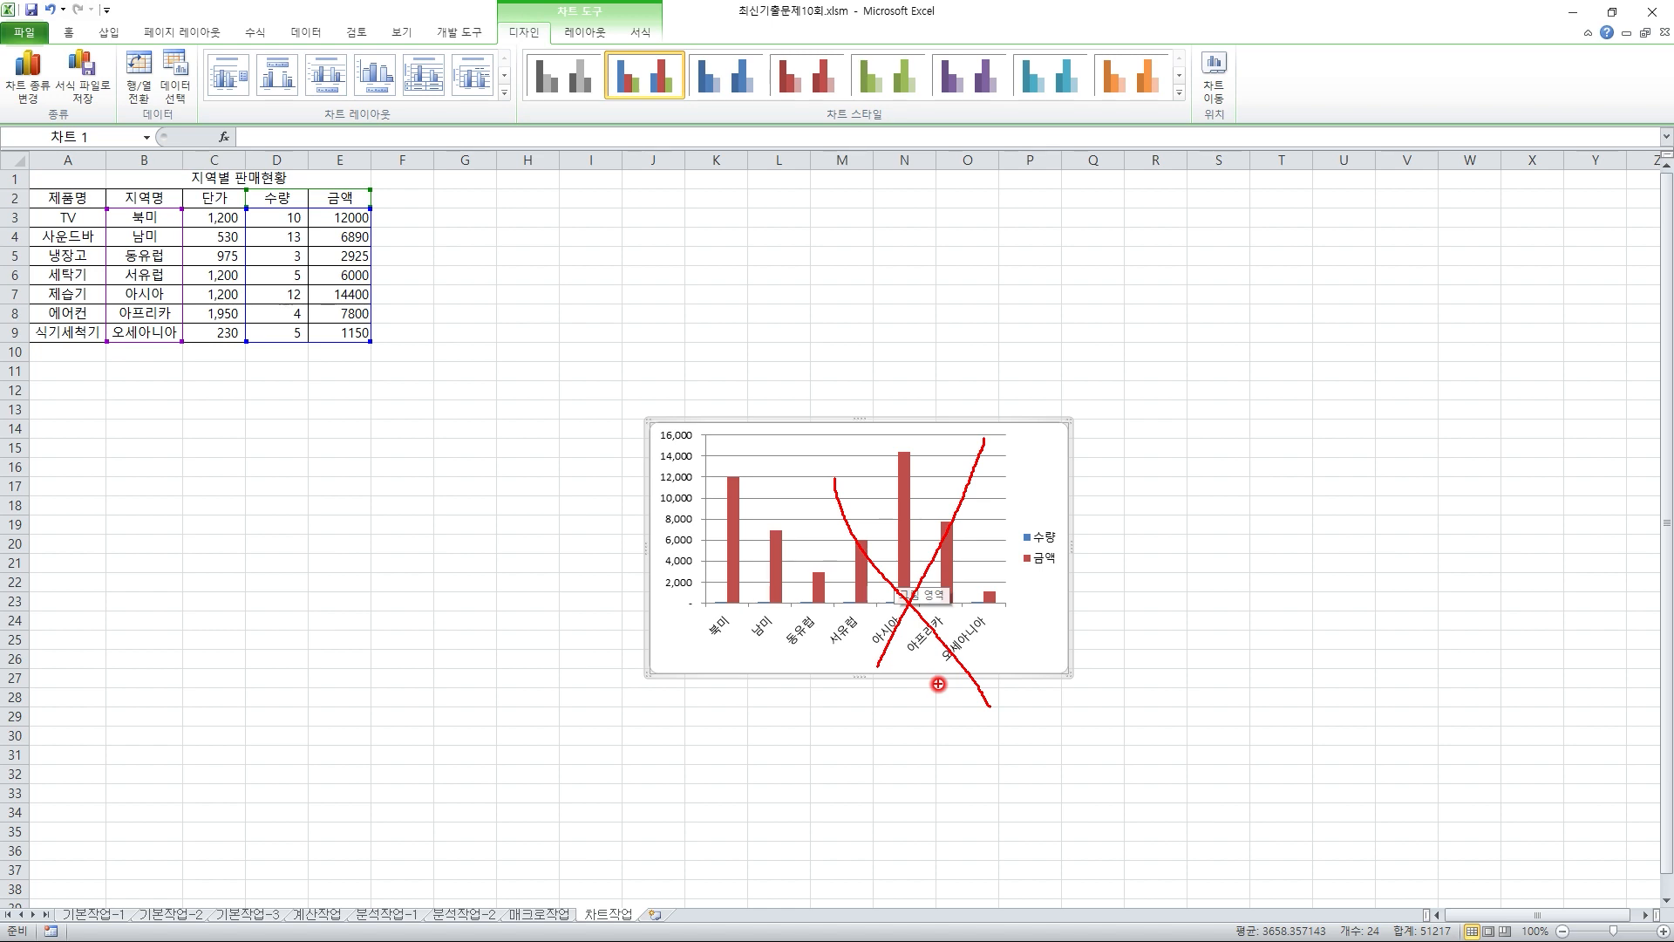
{"action": "left_click_drag", "start_coordinate": [606, 321], "coordinate": [587, 412]}
{"action": "mouse_move", "coordinate": [626, 349]}
{"action": "left_mouse_down"}
{"action": "mouse_move", "coordinate": [785, 358]}
{"action": "mouse_move", "coordinate": [789, 390]}
{"action": "left_mouse_up"}
{"action": "mouse_move", "coordinate": [828, 331]}
{"action": "left_mouse_down"}
{"action": "mouse_move", "coordinate": [809, 375]}
{"action": "mouse_move", "coordinate": [838, 331]}
{"action": "left_mouse_up"}
{"action": "left_click_drag", "start_coordinate": [955, 311], "coordinate": [897, 401]}
{"action": "left_click_drag", "start_coordinate": [893, 307], "coordinate": [1004, 422]}
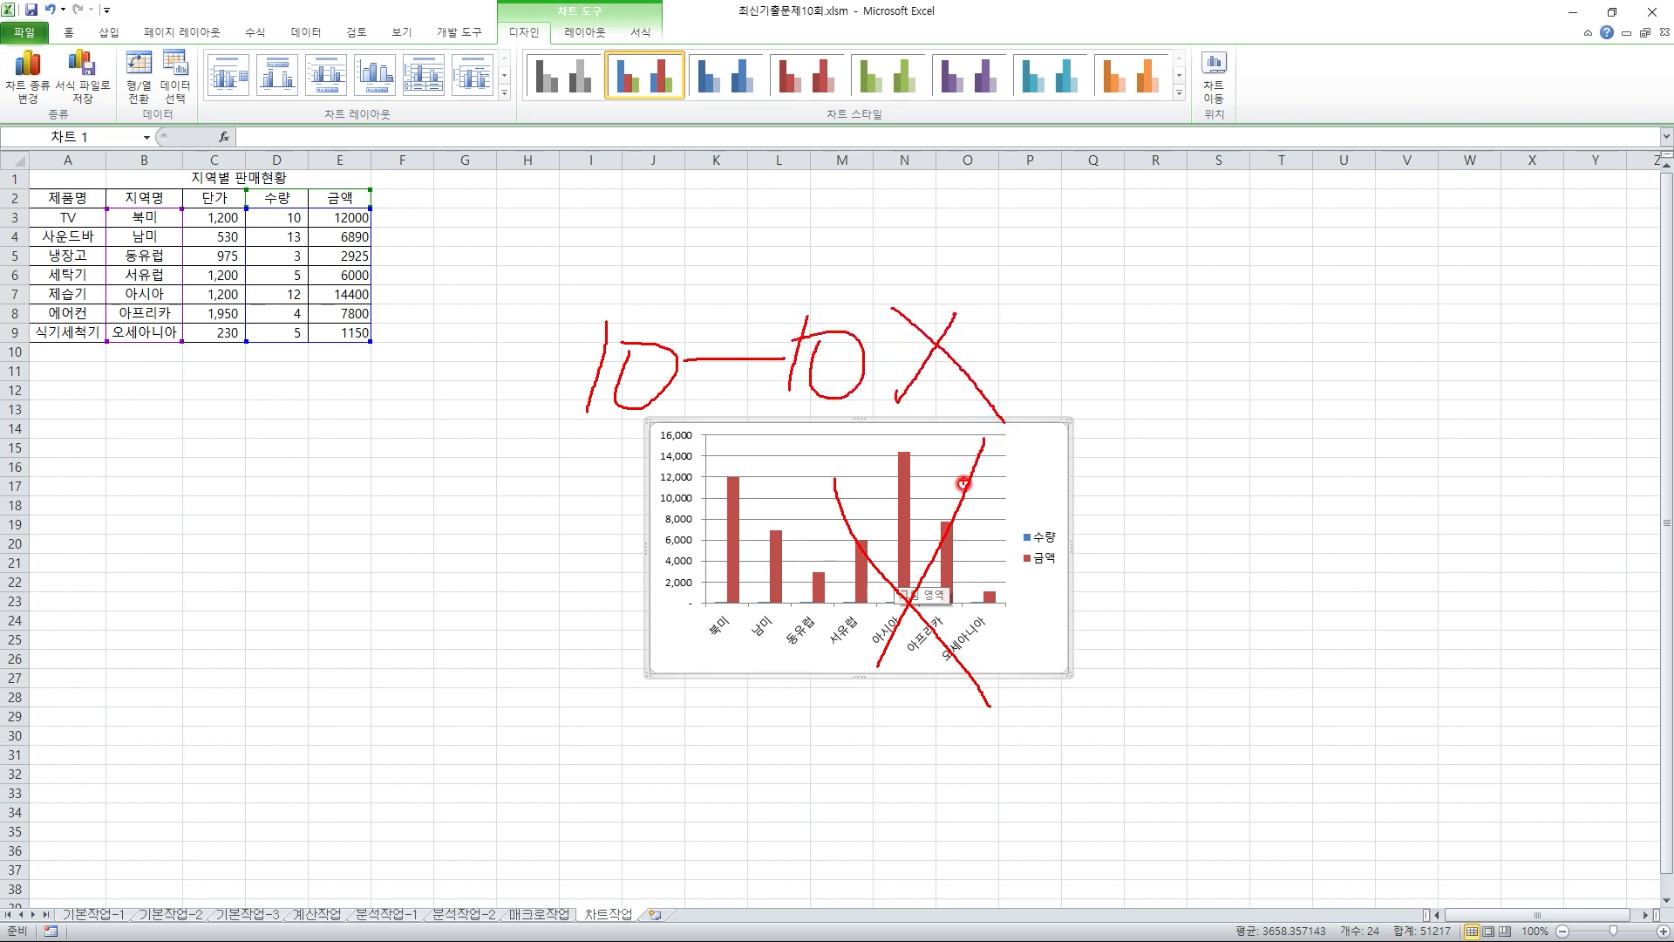
{"action": "key", "text": "Escape"}
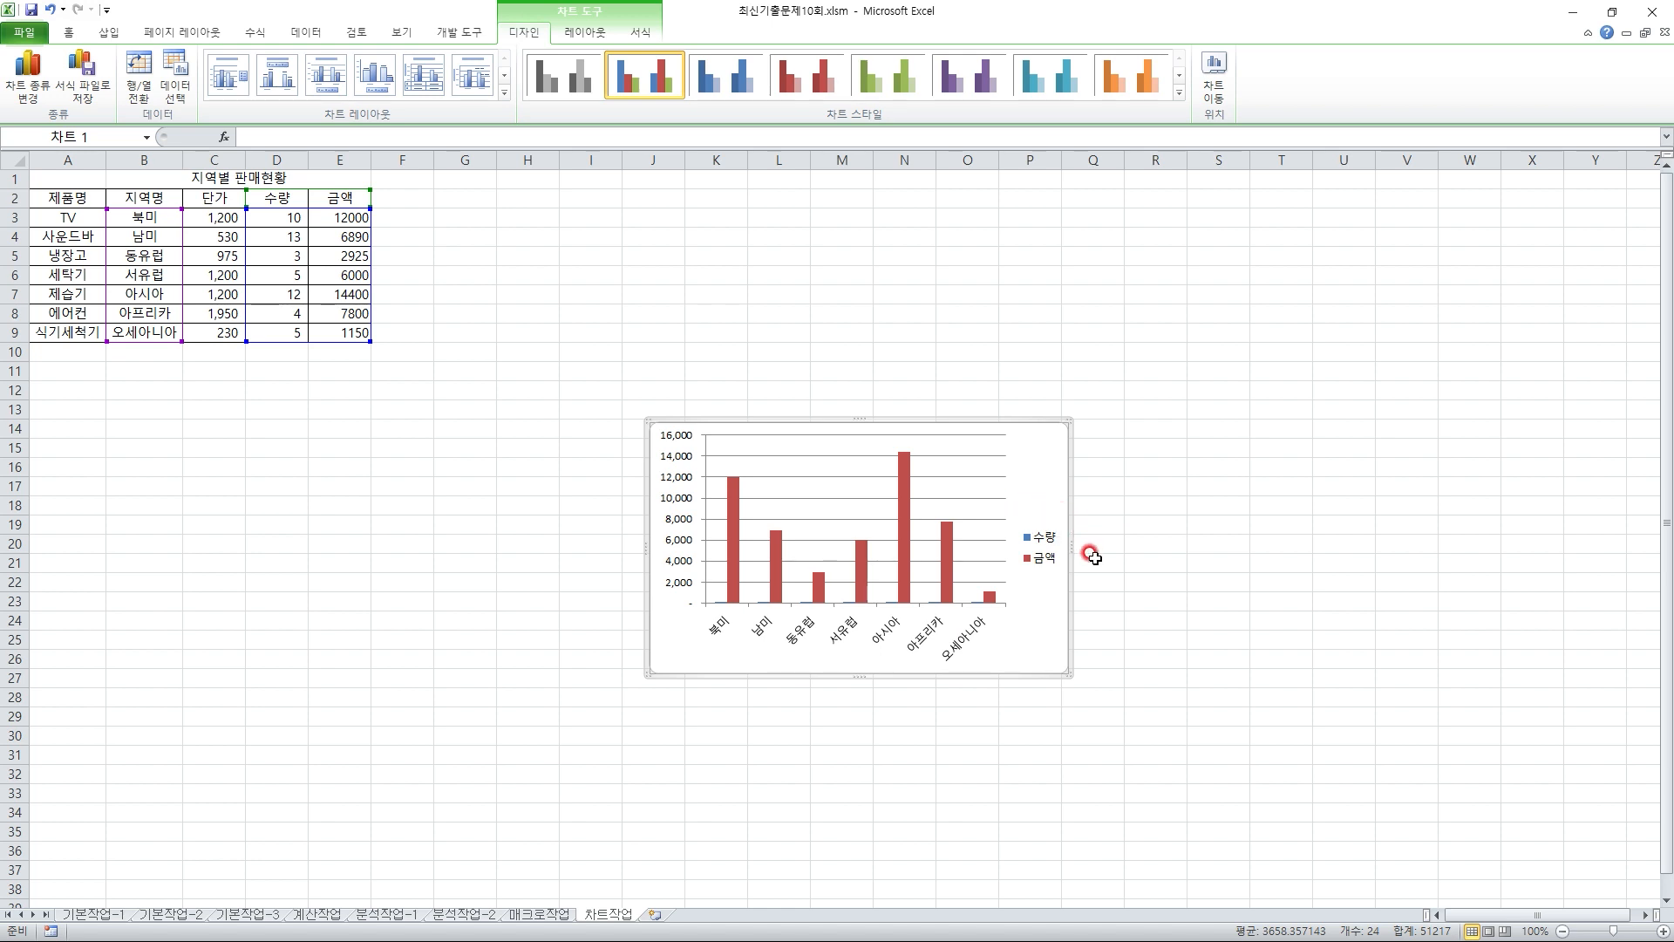
- Switch to the exam PDF in Chrome, examine the chart title and 금액 series instructions, and return to Excel
{"action": "key", "text": "alt+Tab"}
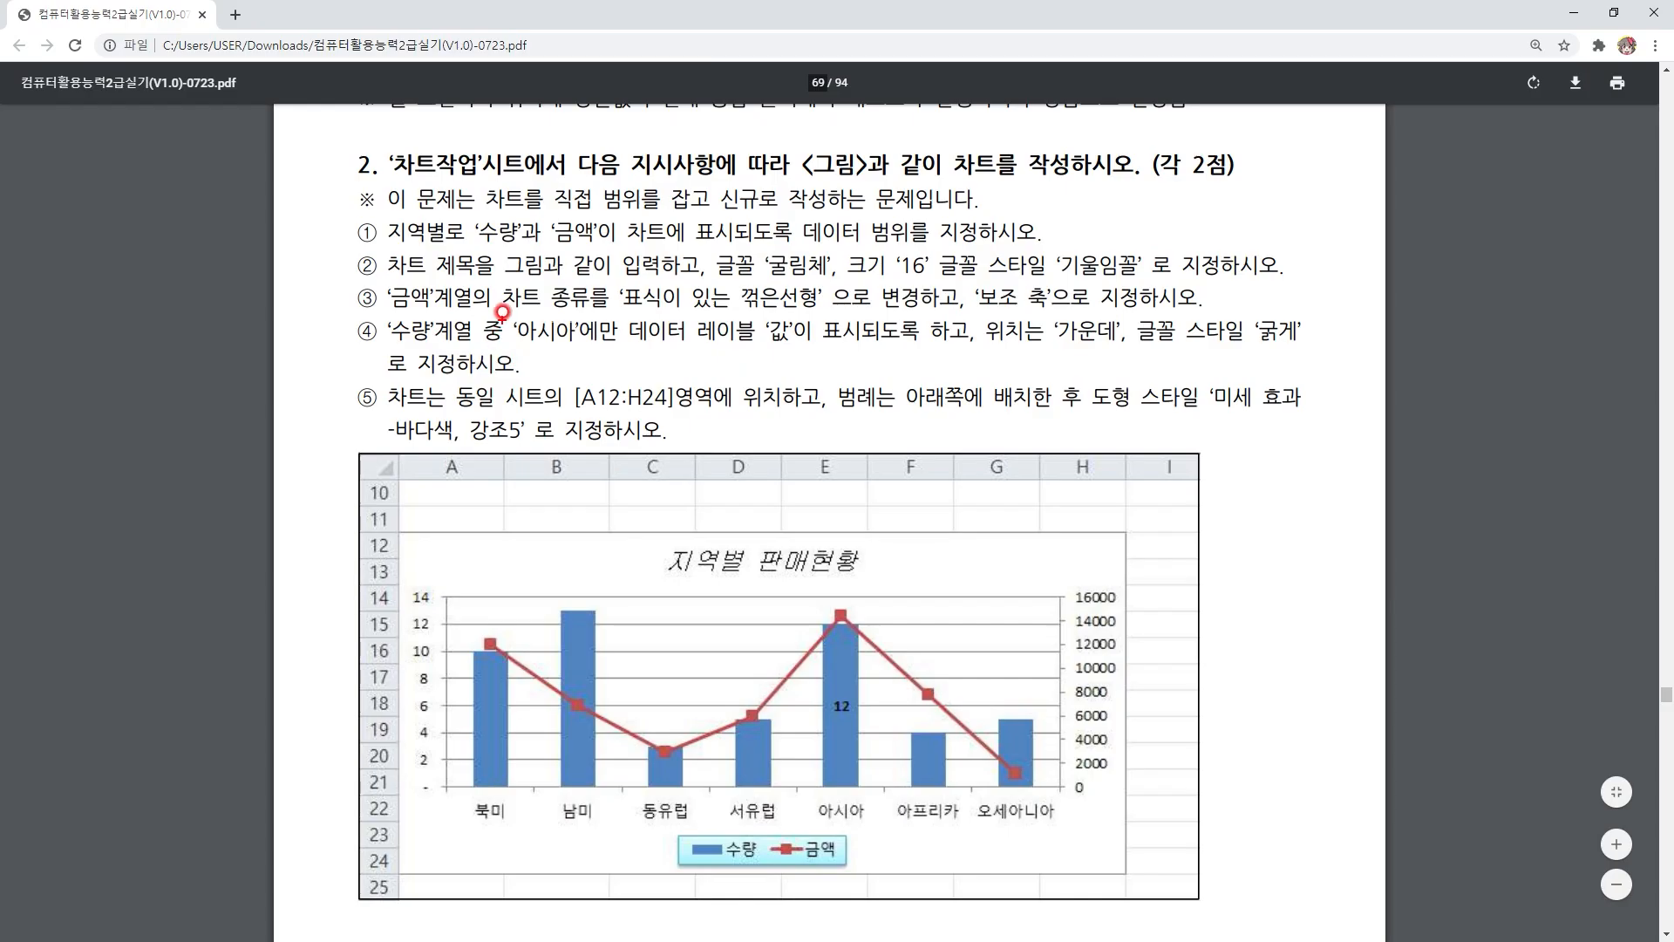
{"action": "left_click_drag", "start_coordinate": [390, 297], "coordinate": [621, 284]}
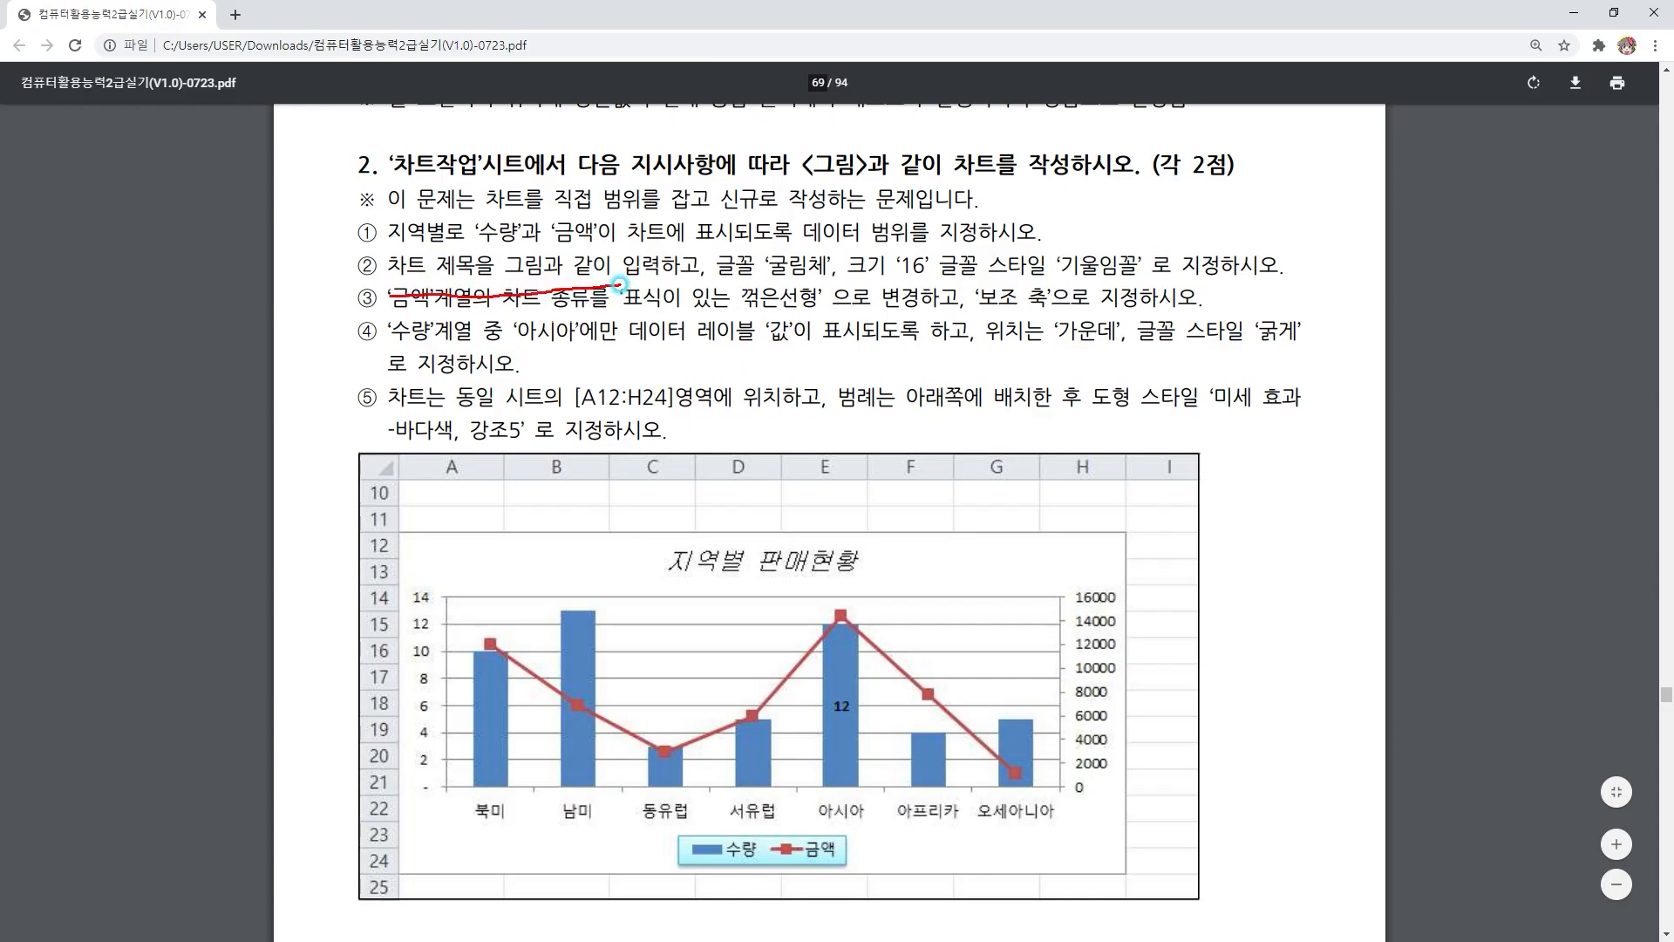
{"action": "mouse_move", "coordinate": [804, 586]}
{"action": "left_mouse_down"}
{"action": "mouse_move", "coordinate": [666, 519]}
{"action": "mouse_move", "coordinate": [848, 597]}
{"action": "left_mouse_up"}
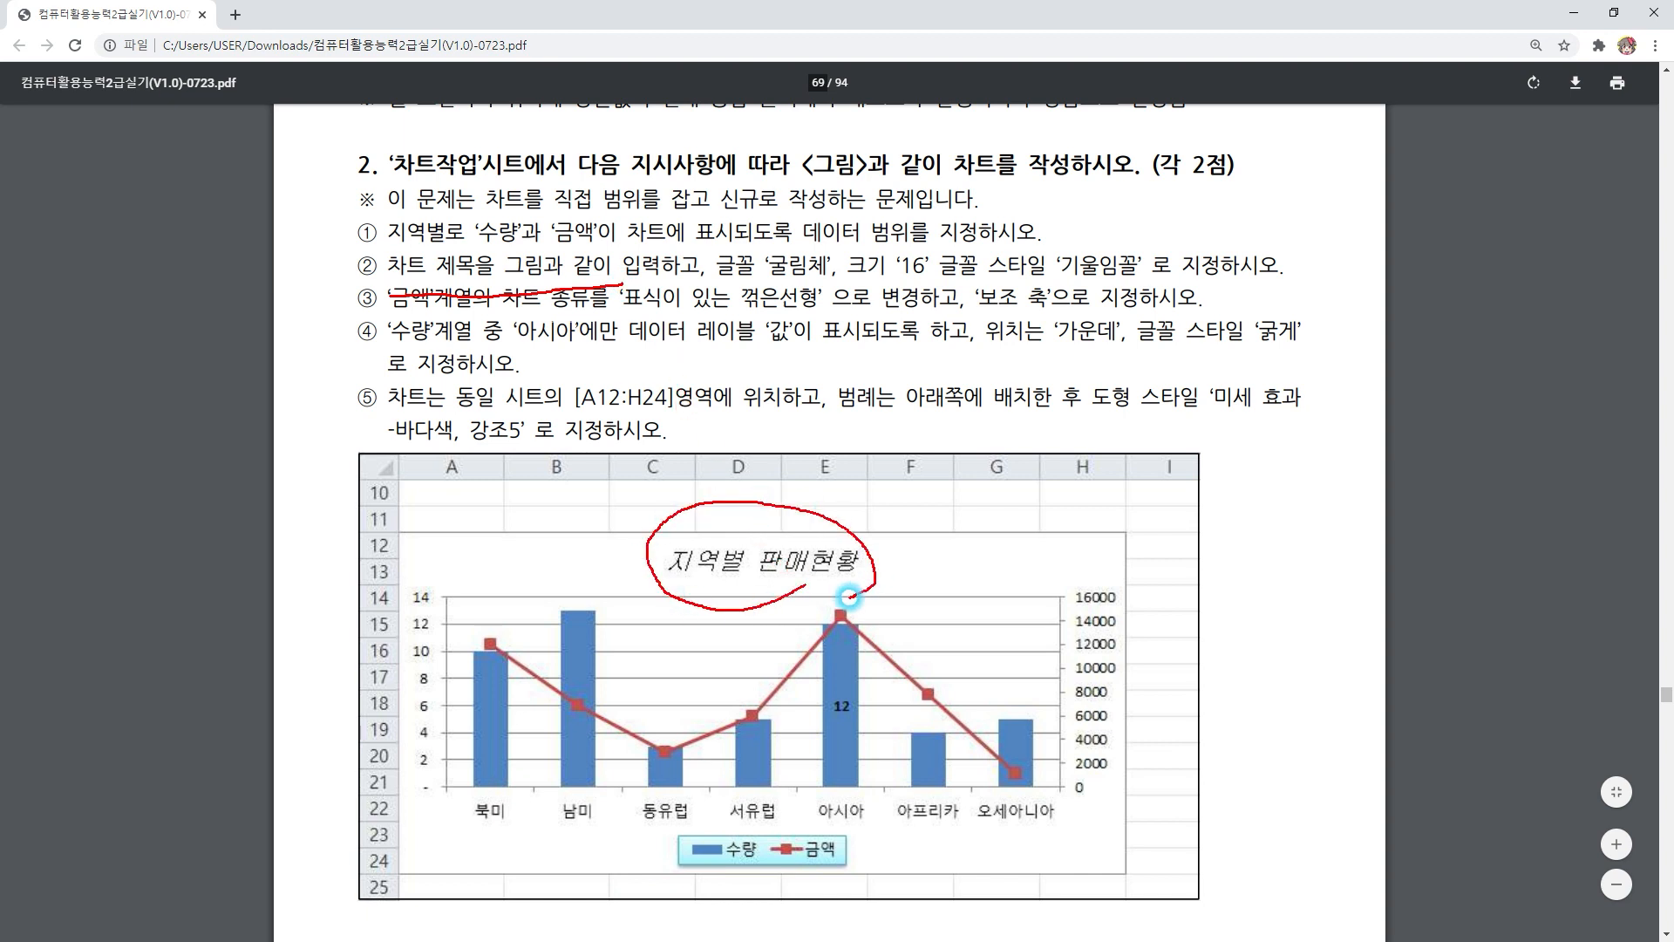
{"action": "left_click_drag", "start_coordinate": [783, 280], "coordinate": [970, 283]}
{"action": "left_click_drag", "start_coordinate": [1082, 303], "coordinate": [1247, 291]}
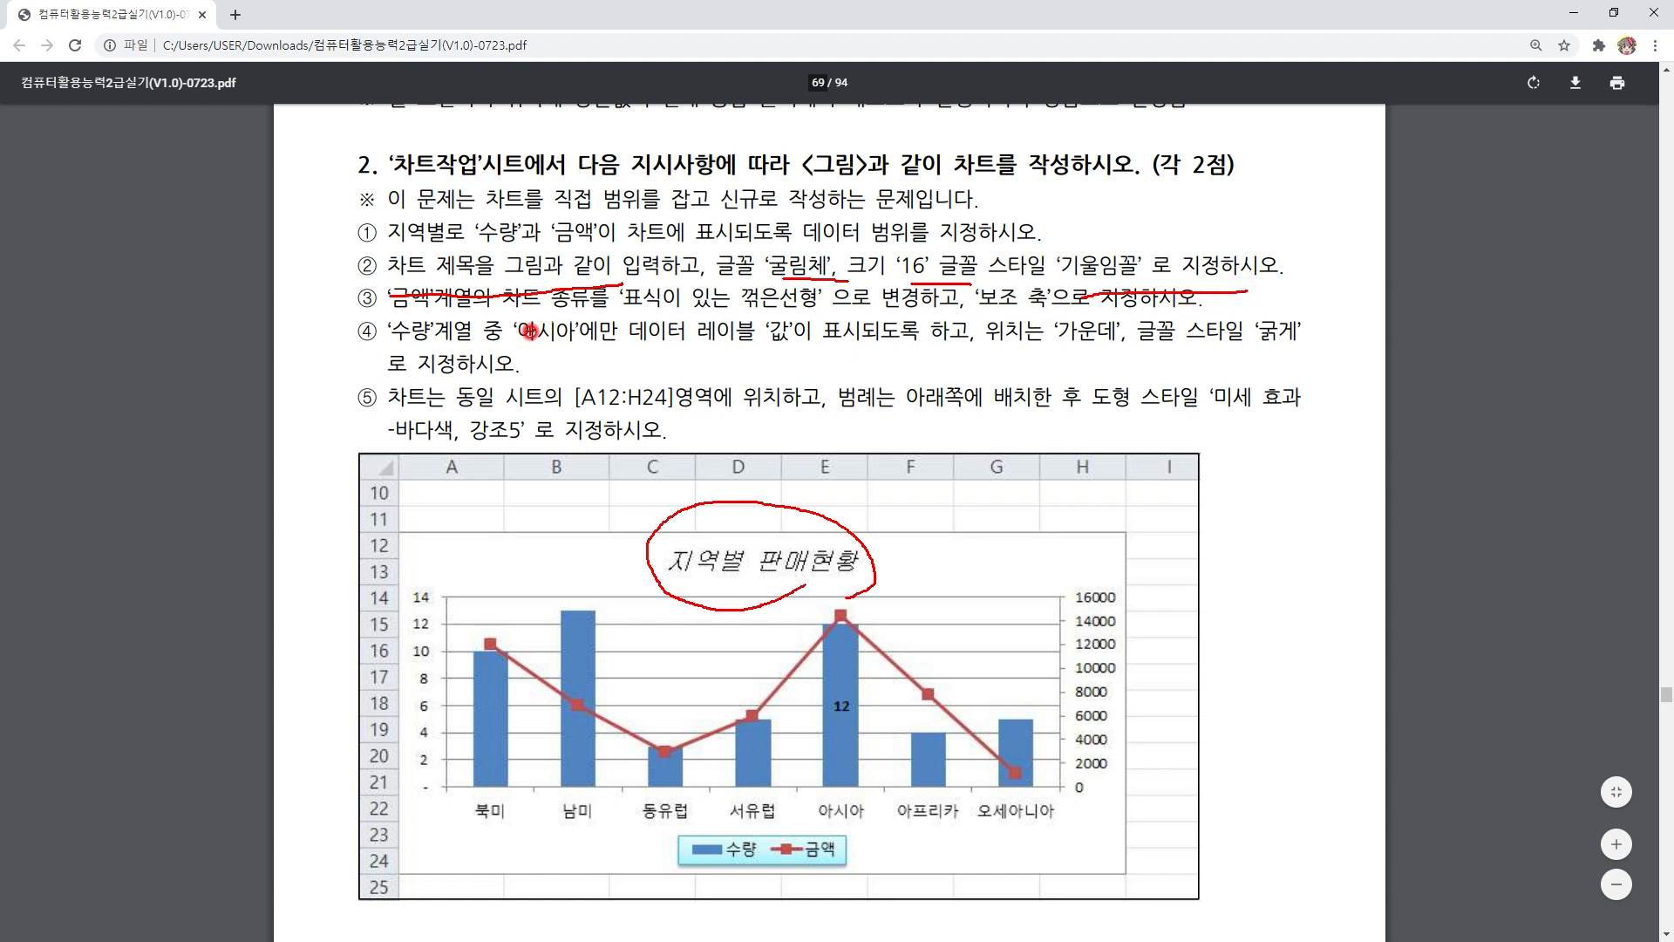
{"action": "left_click_drag", "start_coordinate": [377, 319], "coordinate": [485, 313]}
{"action": "left_click_drag", "start_coordinate": [602, 314], "coordinate": [832, 306]}
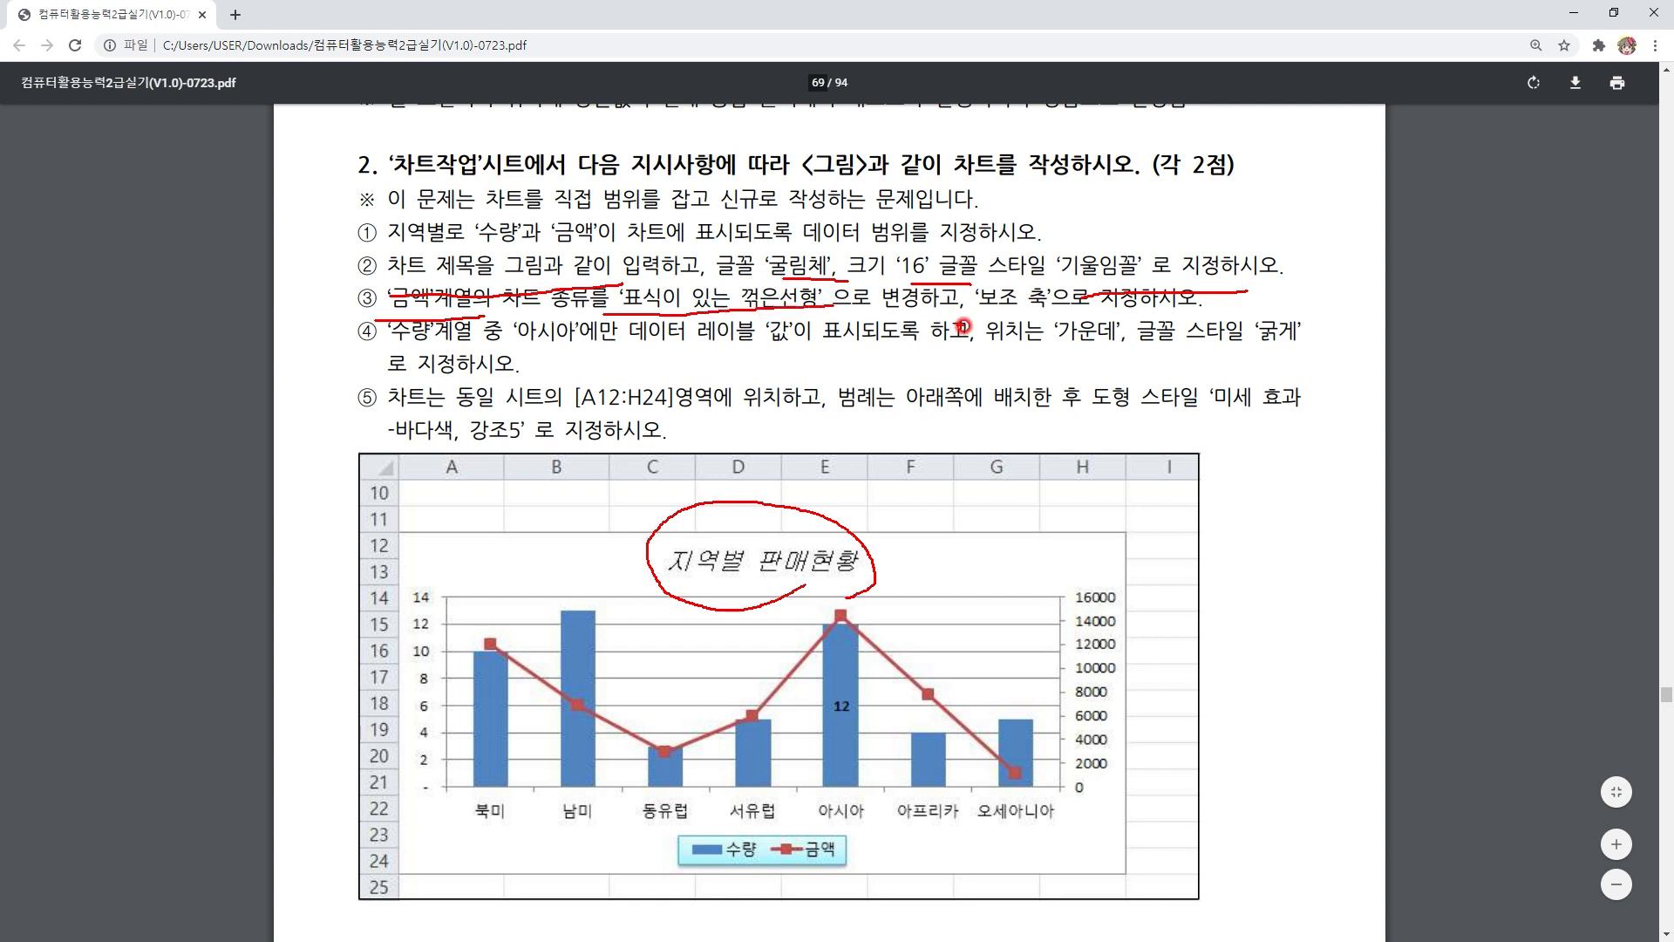
{"action": "left_click_drag", "start_coordinate": [979, 312], "coordinate": [1072, 310]}
{"action": "key", "text": "Escape"}
{"action": "key", "text": "alt+Tab"}
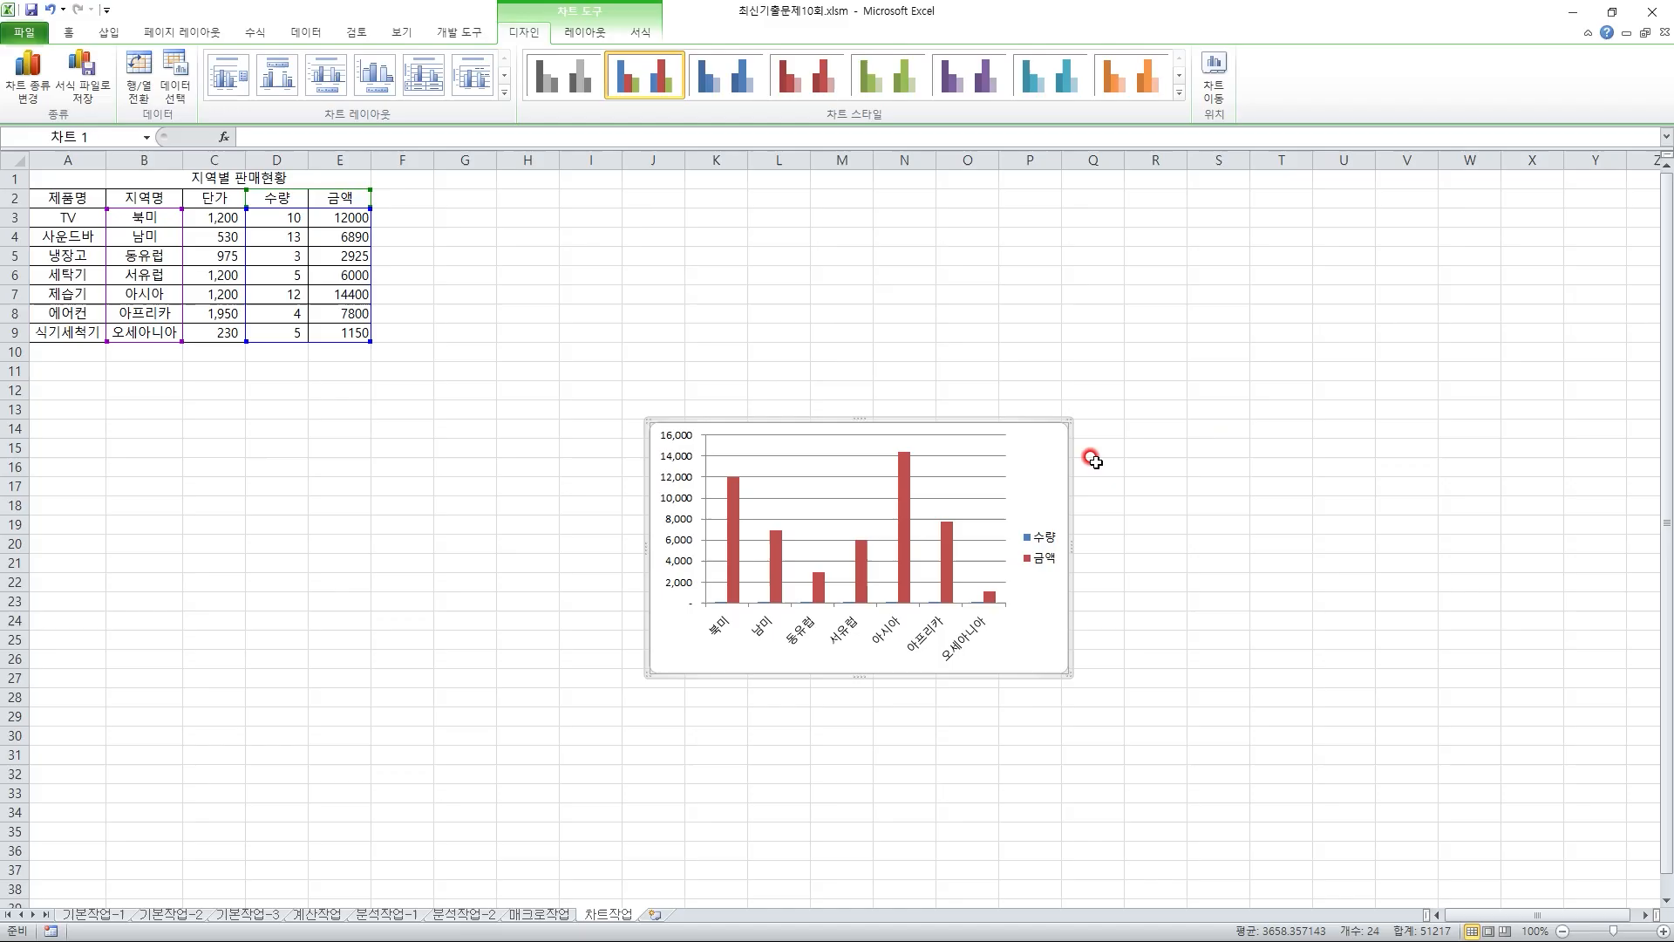
- Add a chart title above the plot area of the column chart
{"action": "left_click", "coordinate": [1025, 472]}
{"action": "left_click", "coordinate": [583, 39]}
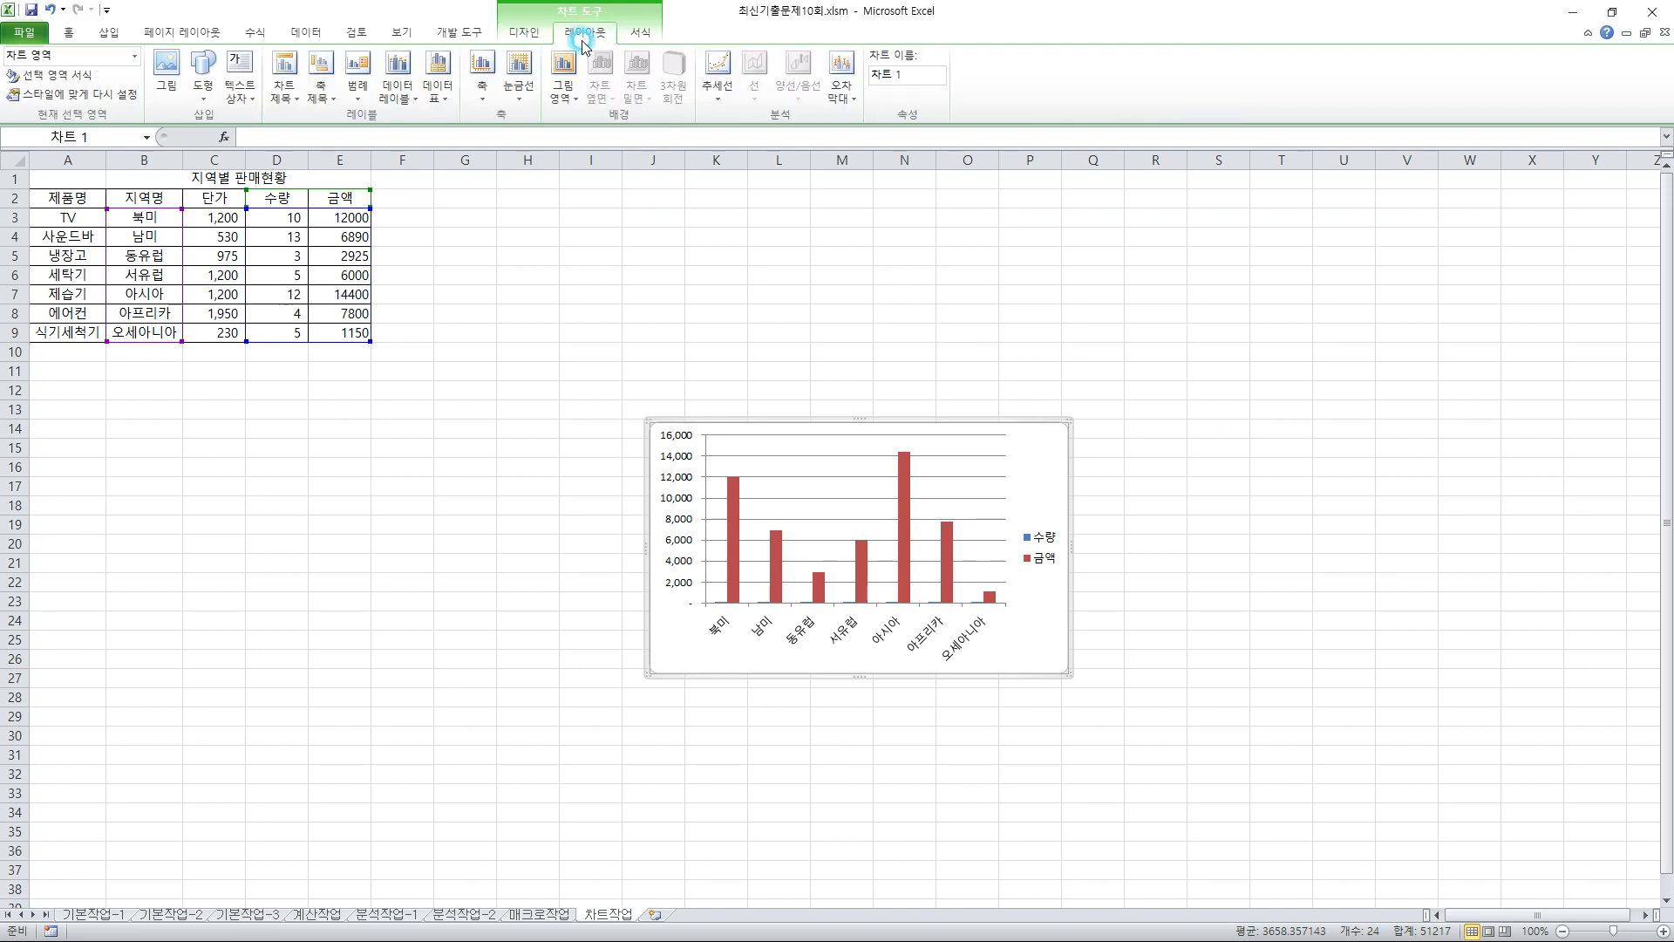
{"action": "left_click", "coordinate": [292, 91]}
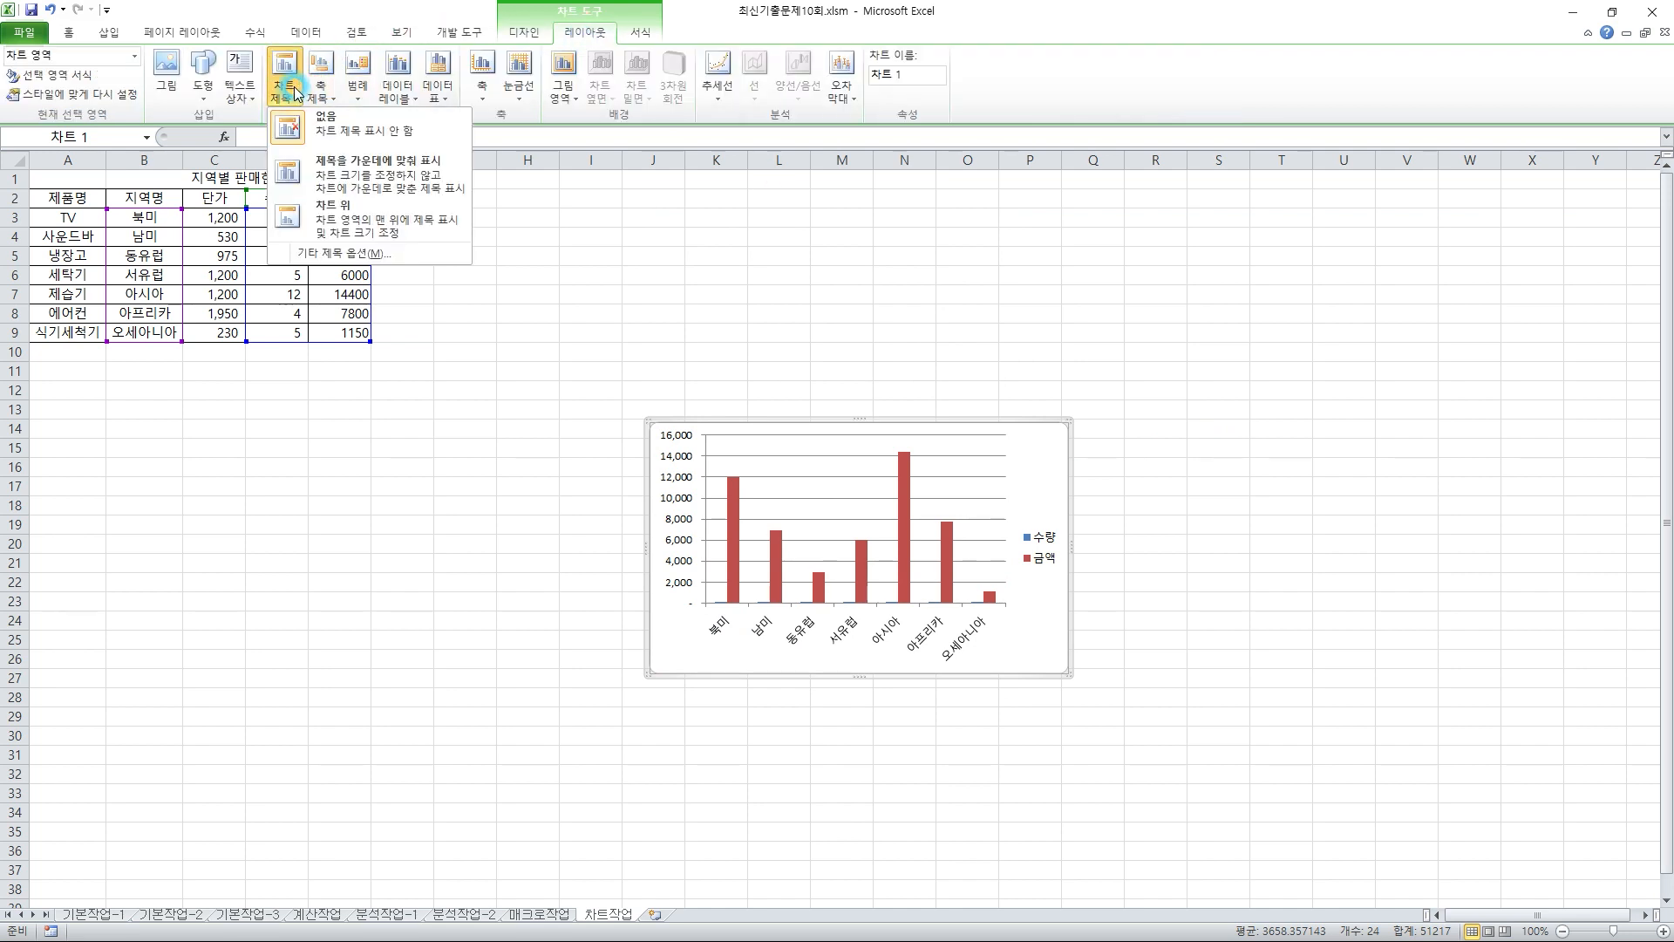
{"action": "left_click", "coordinate": [347, 222]}
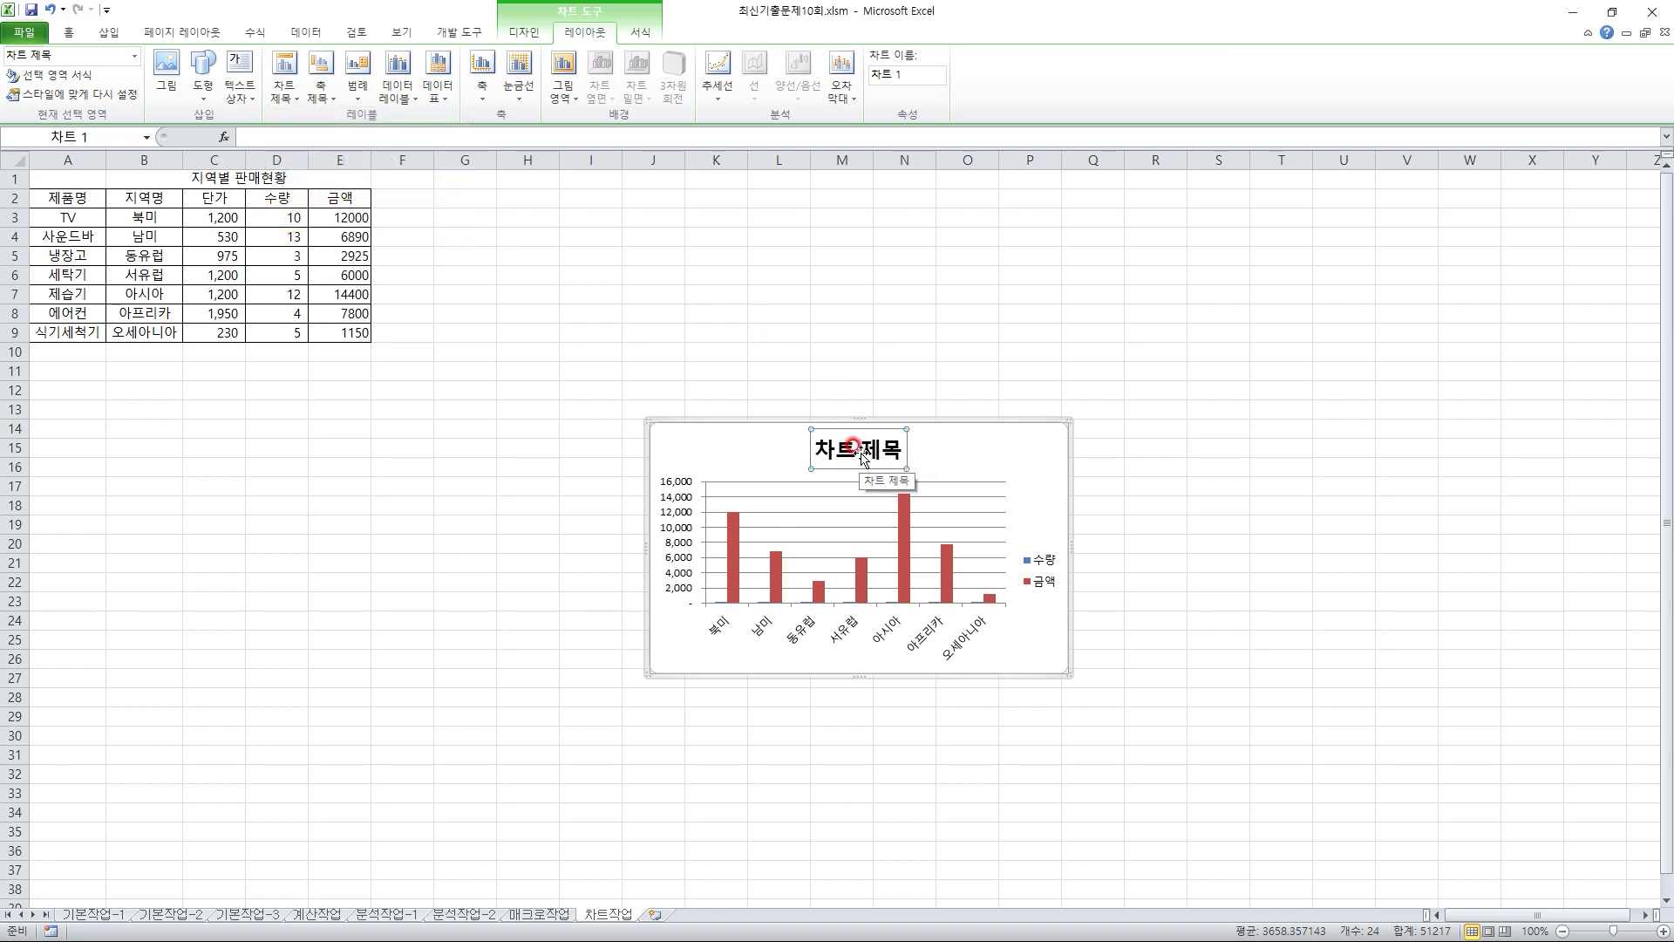
- Format the chart title in 굴림체, size 16, italic and without bold
{"action": "right_click", "coordinate": [862, 453]}
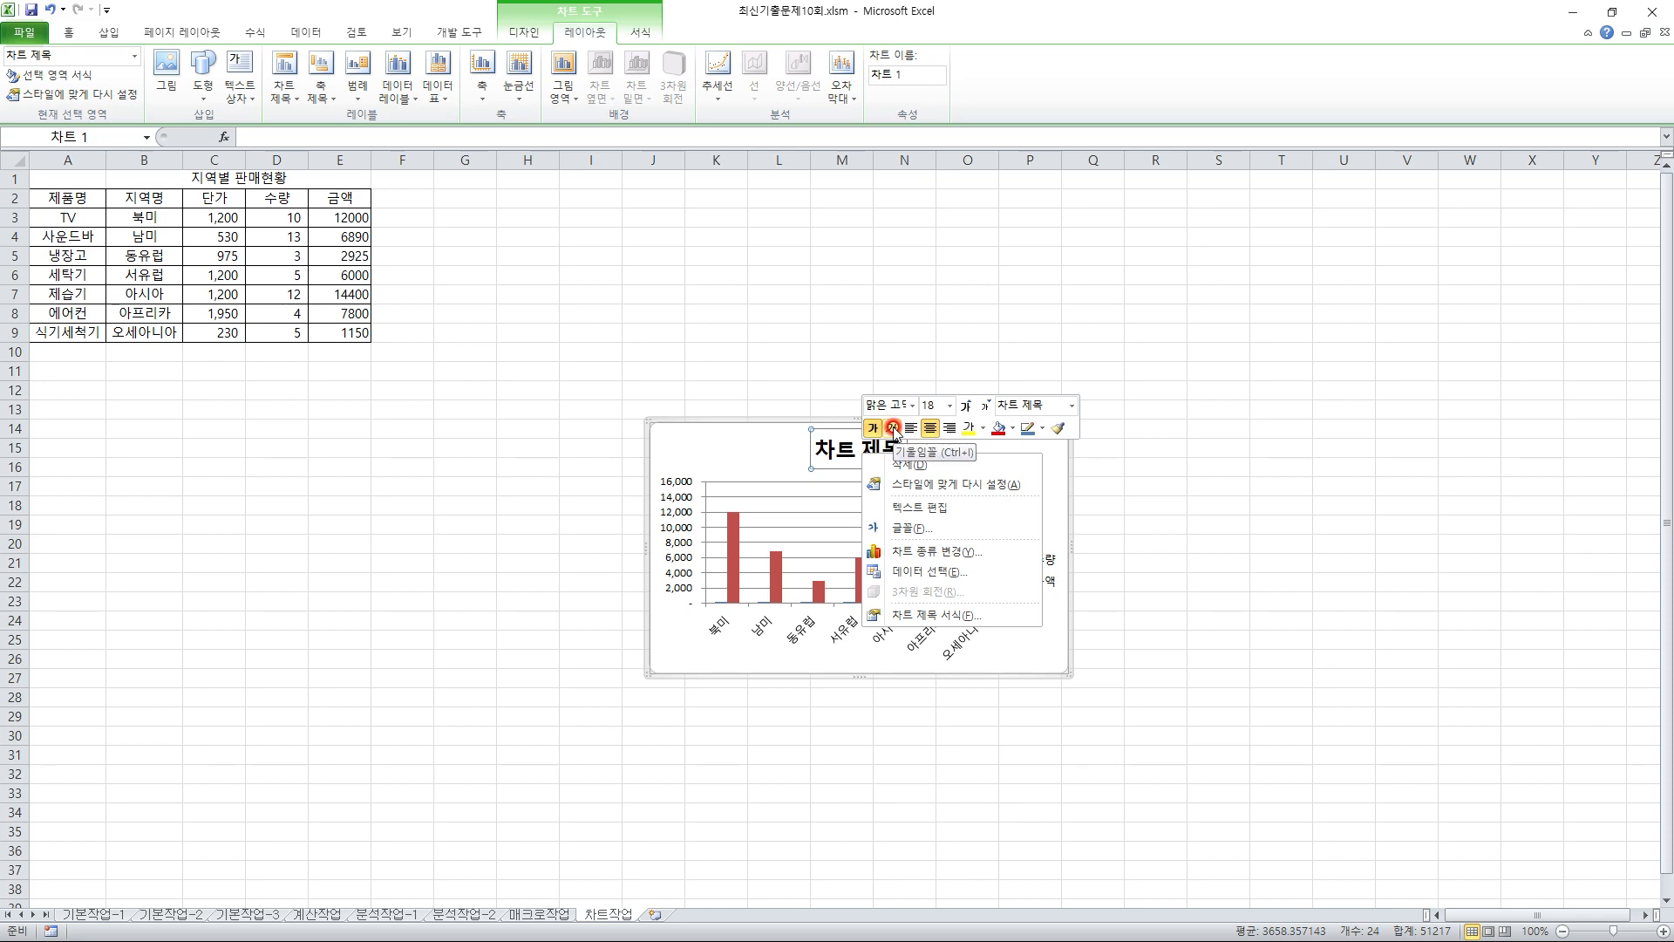
{"action": "left_click", "coordinate": [893, 428]}
{"action": "left_click", "coordinate": [912, 407]}
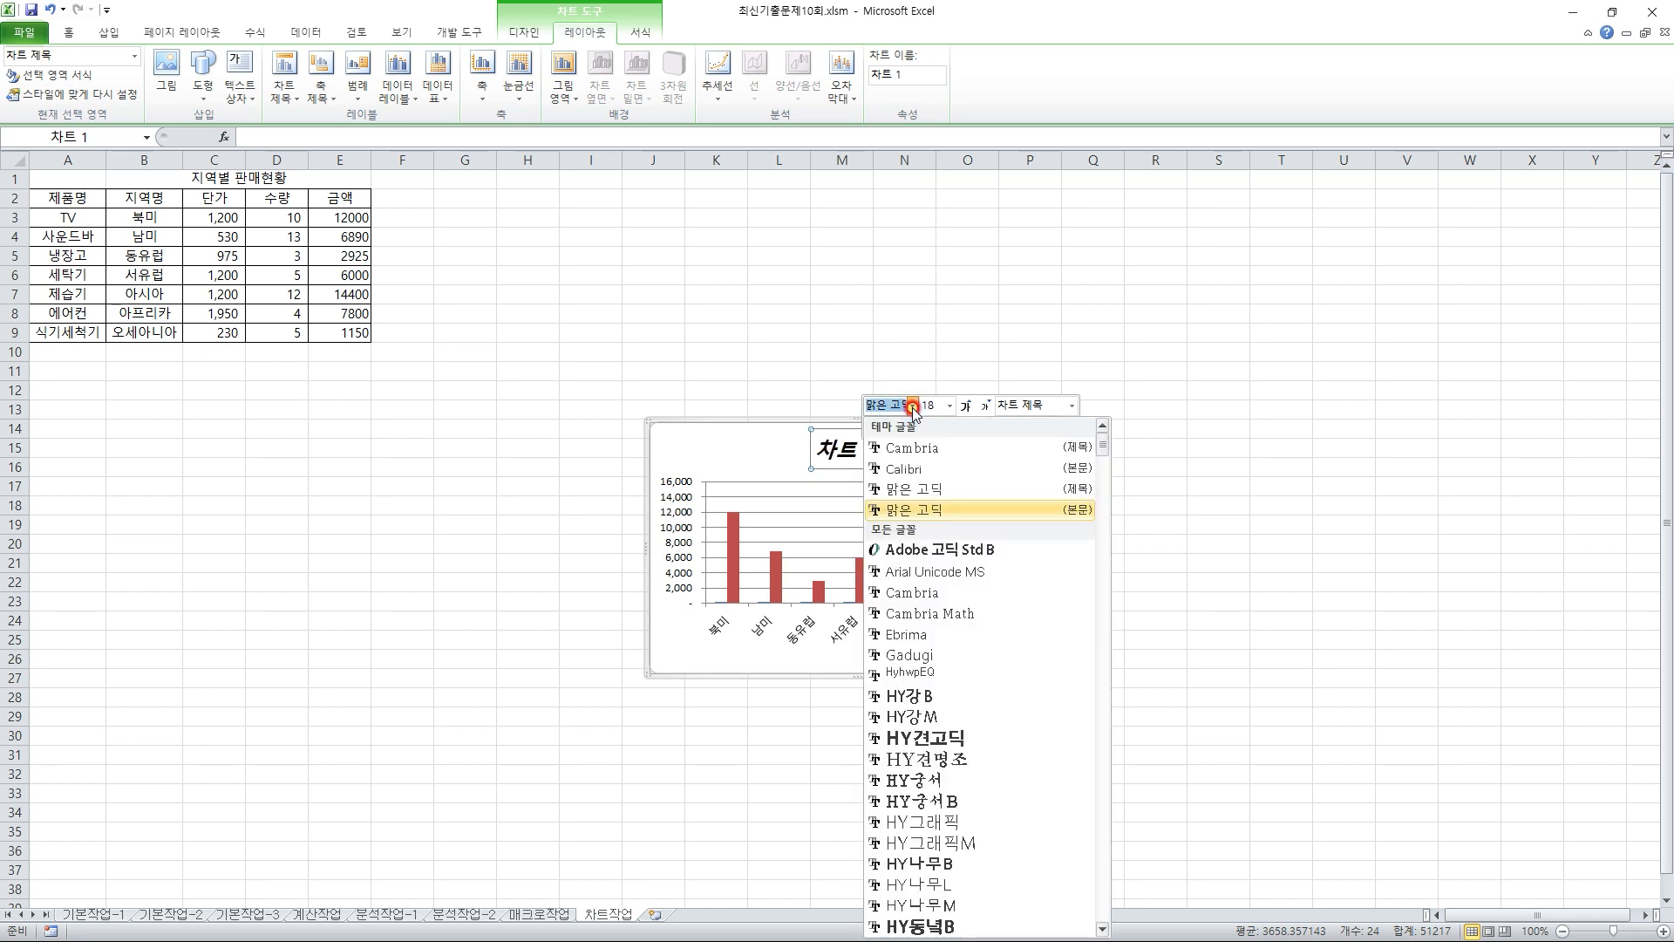
{"action": "type", "text": "굴"}
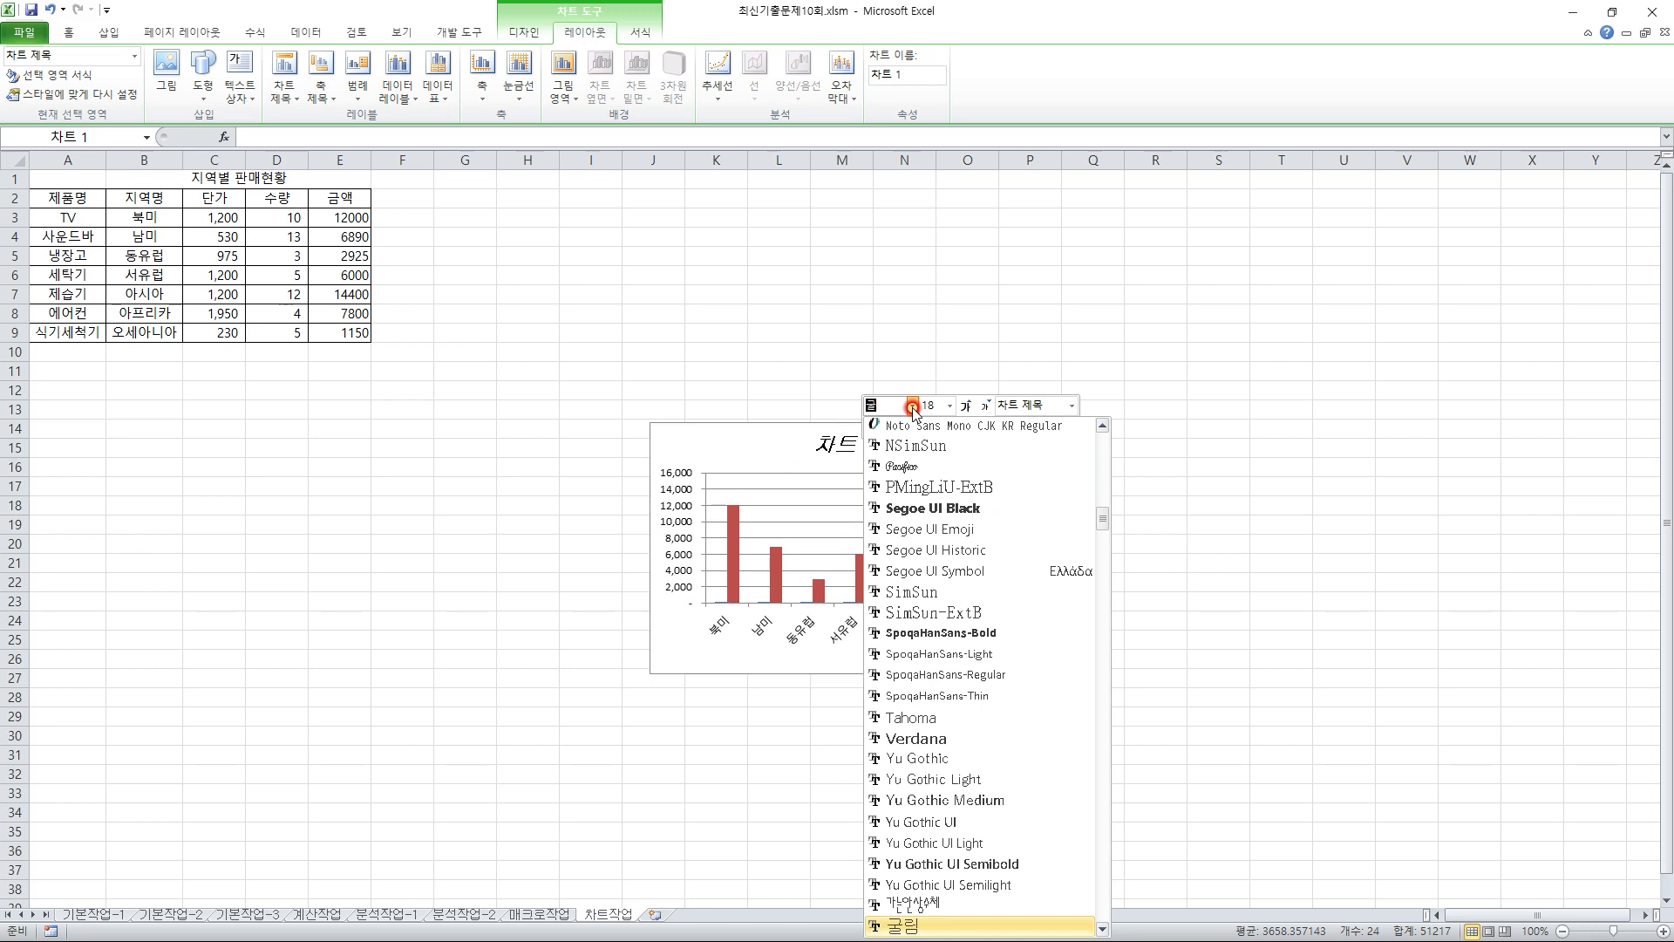
{"action": "scroll", "coordinate": [1032, 642], "scroll_direction": "down", "scroll_amount": 2}
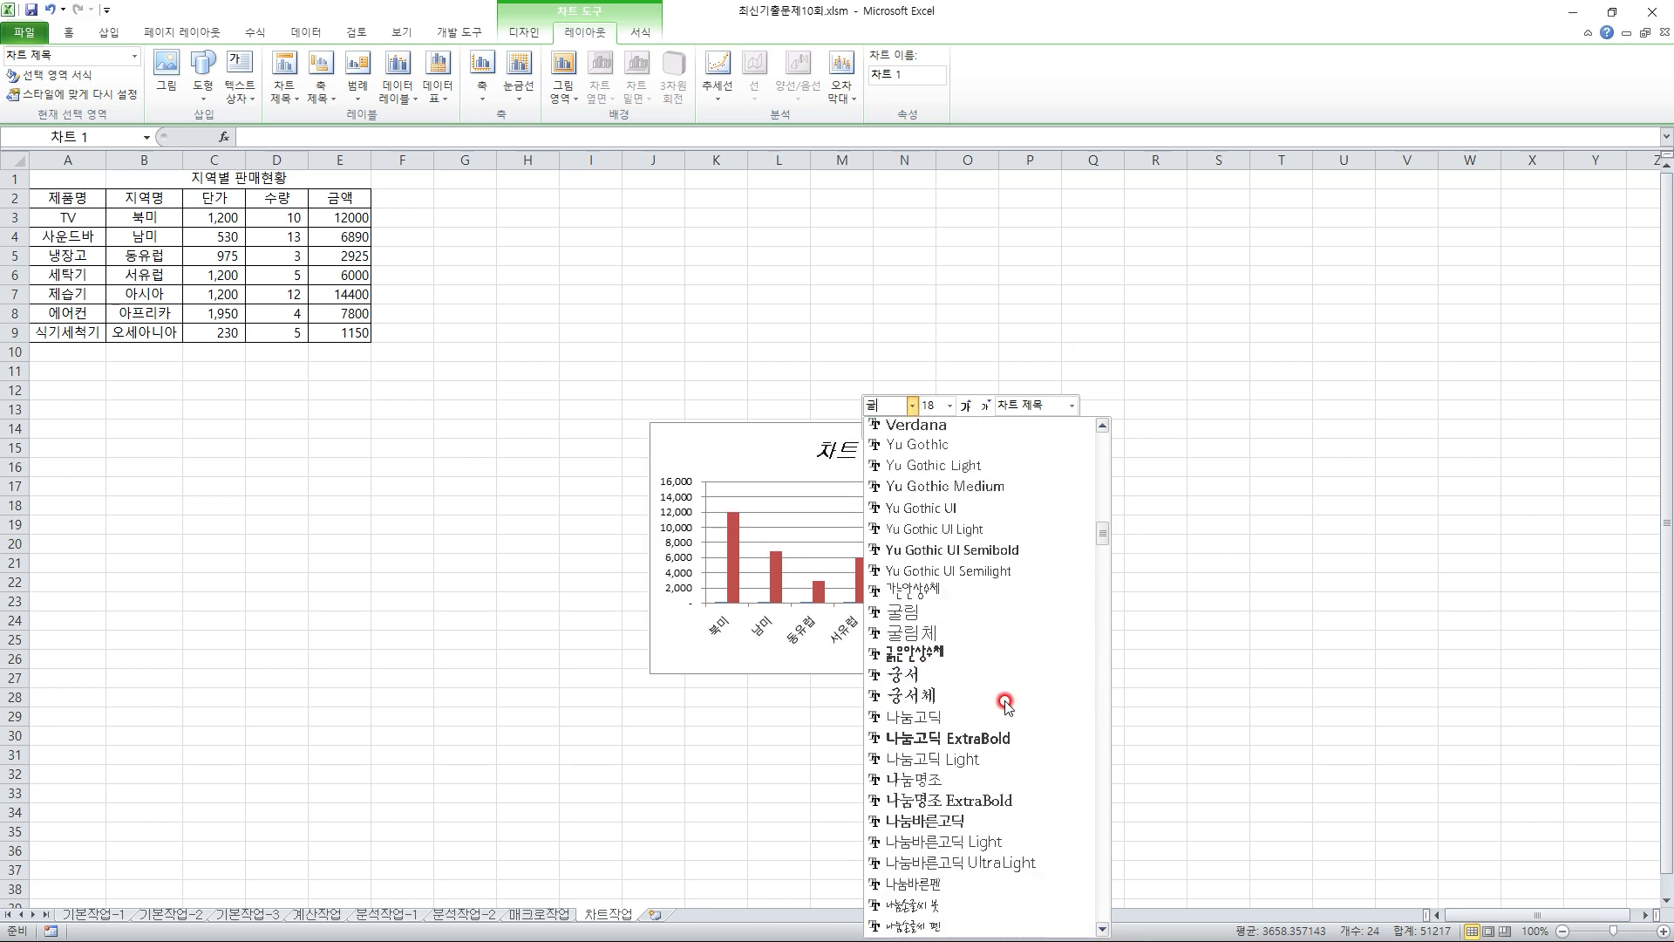
{"action": "left_click", "coordinate": [954, 634]}
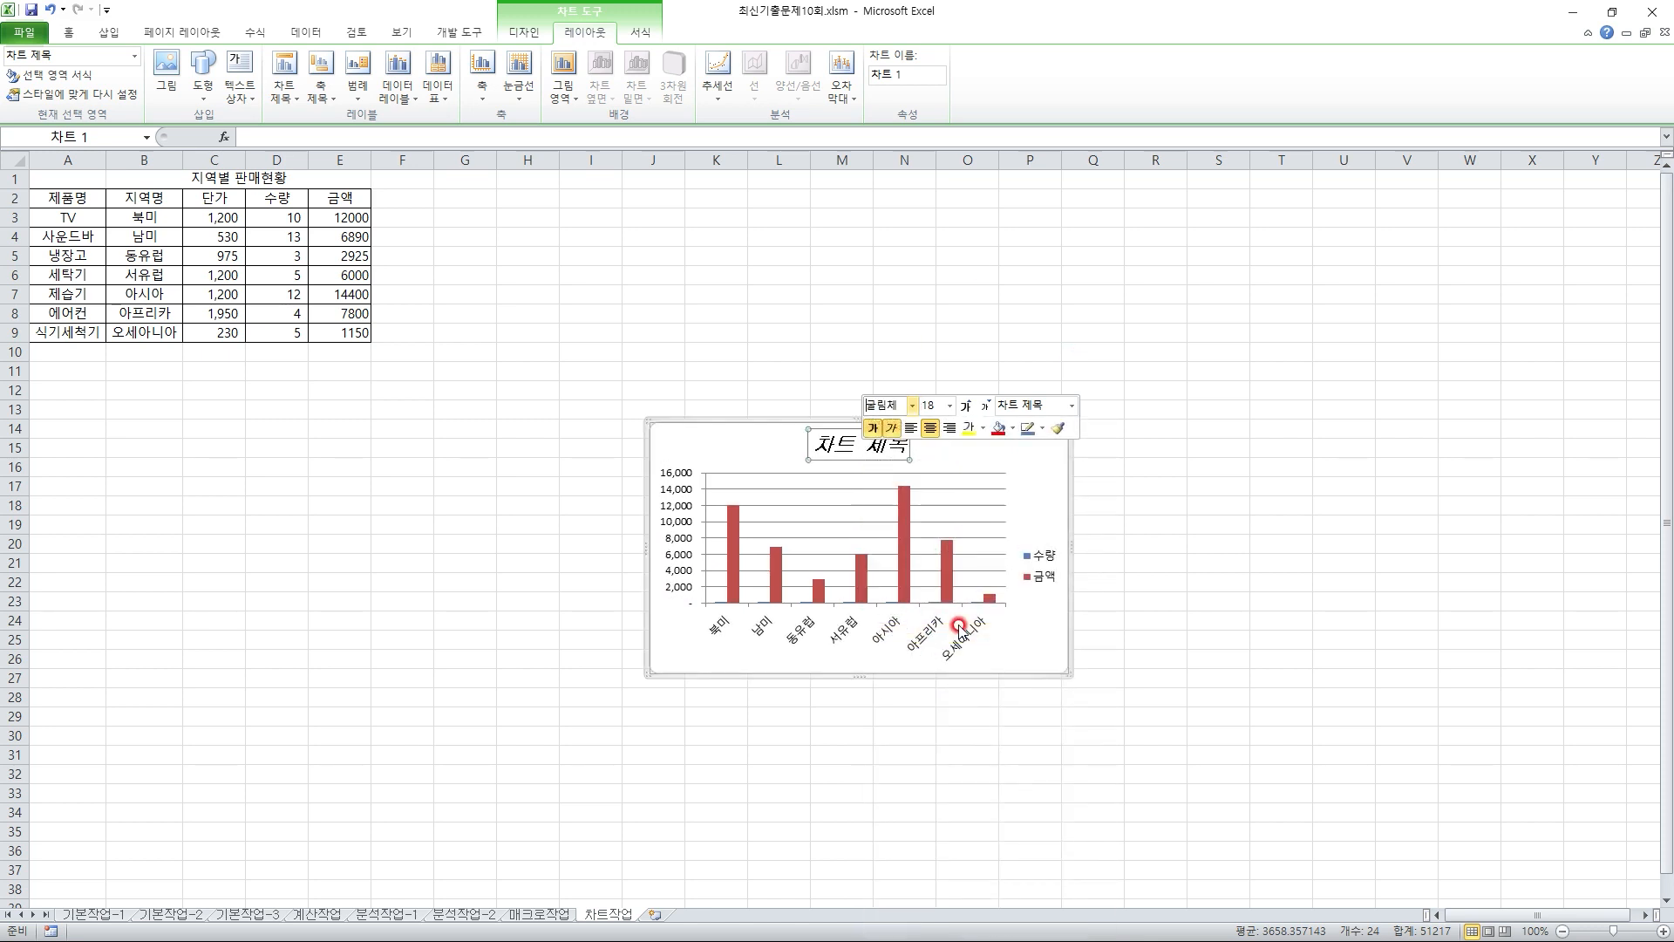
{"action": "left_click", "coordinate": [950, 405]}
{"action": "left_click", "coordinate": [949, 542]}
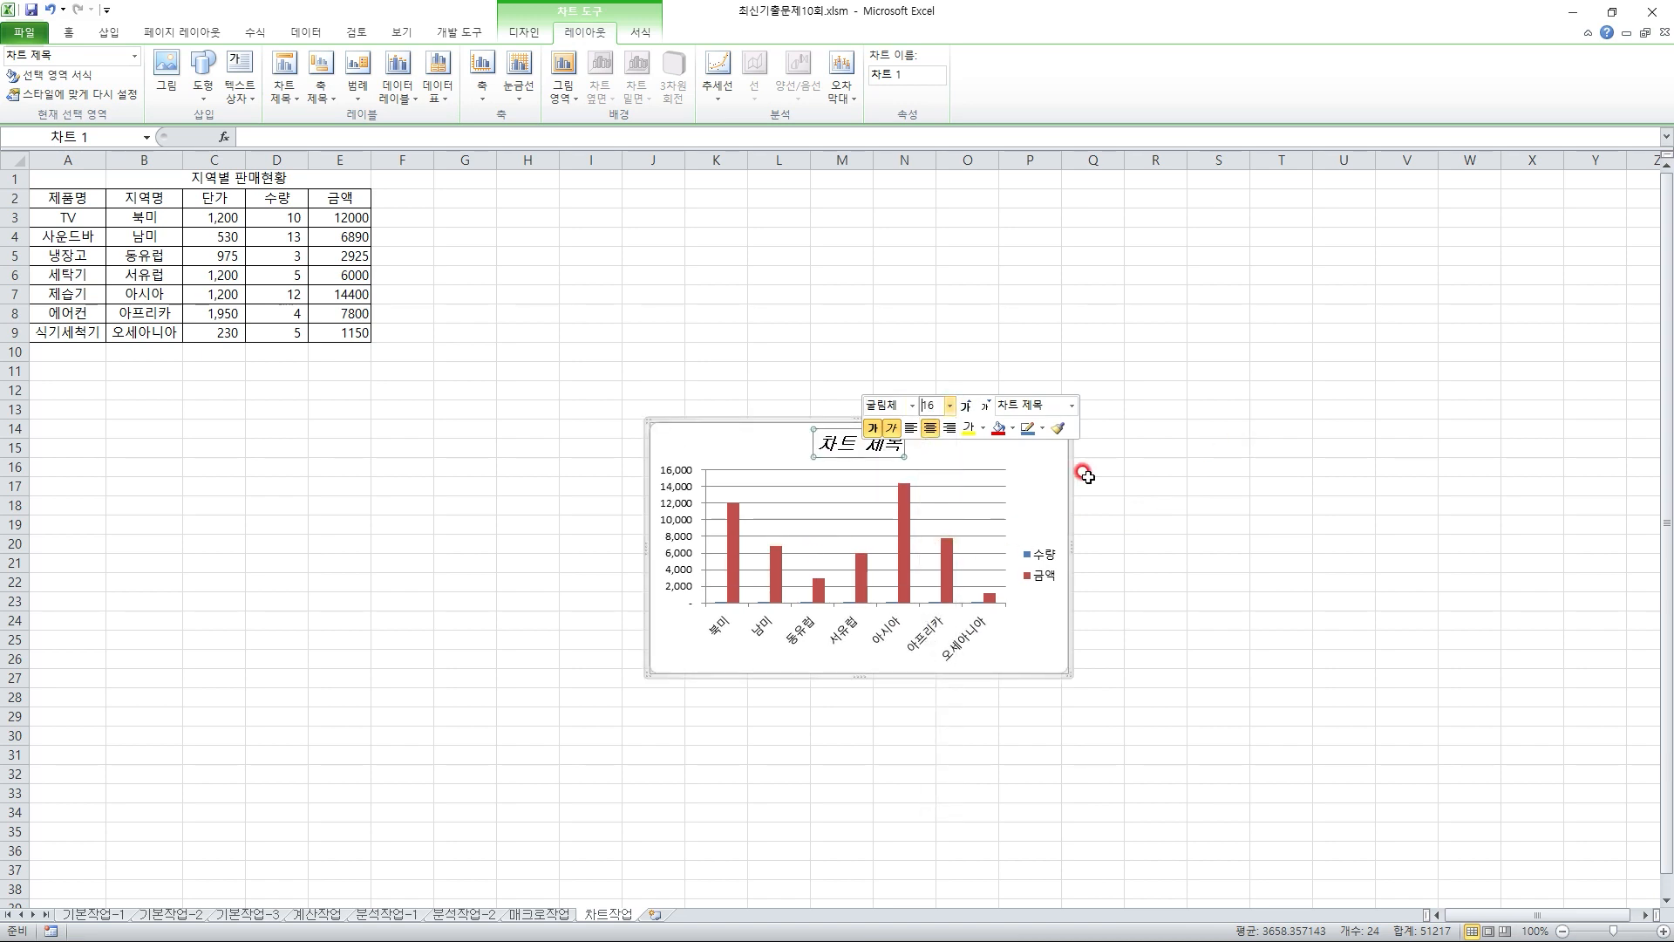
{"action": "left_click", "coordinate": [872, 429]}
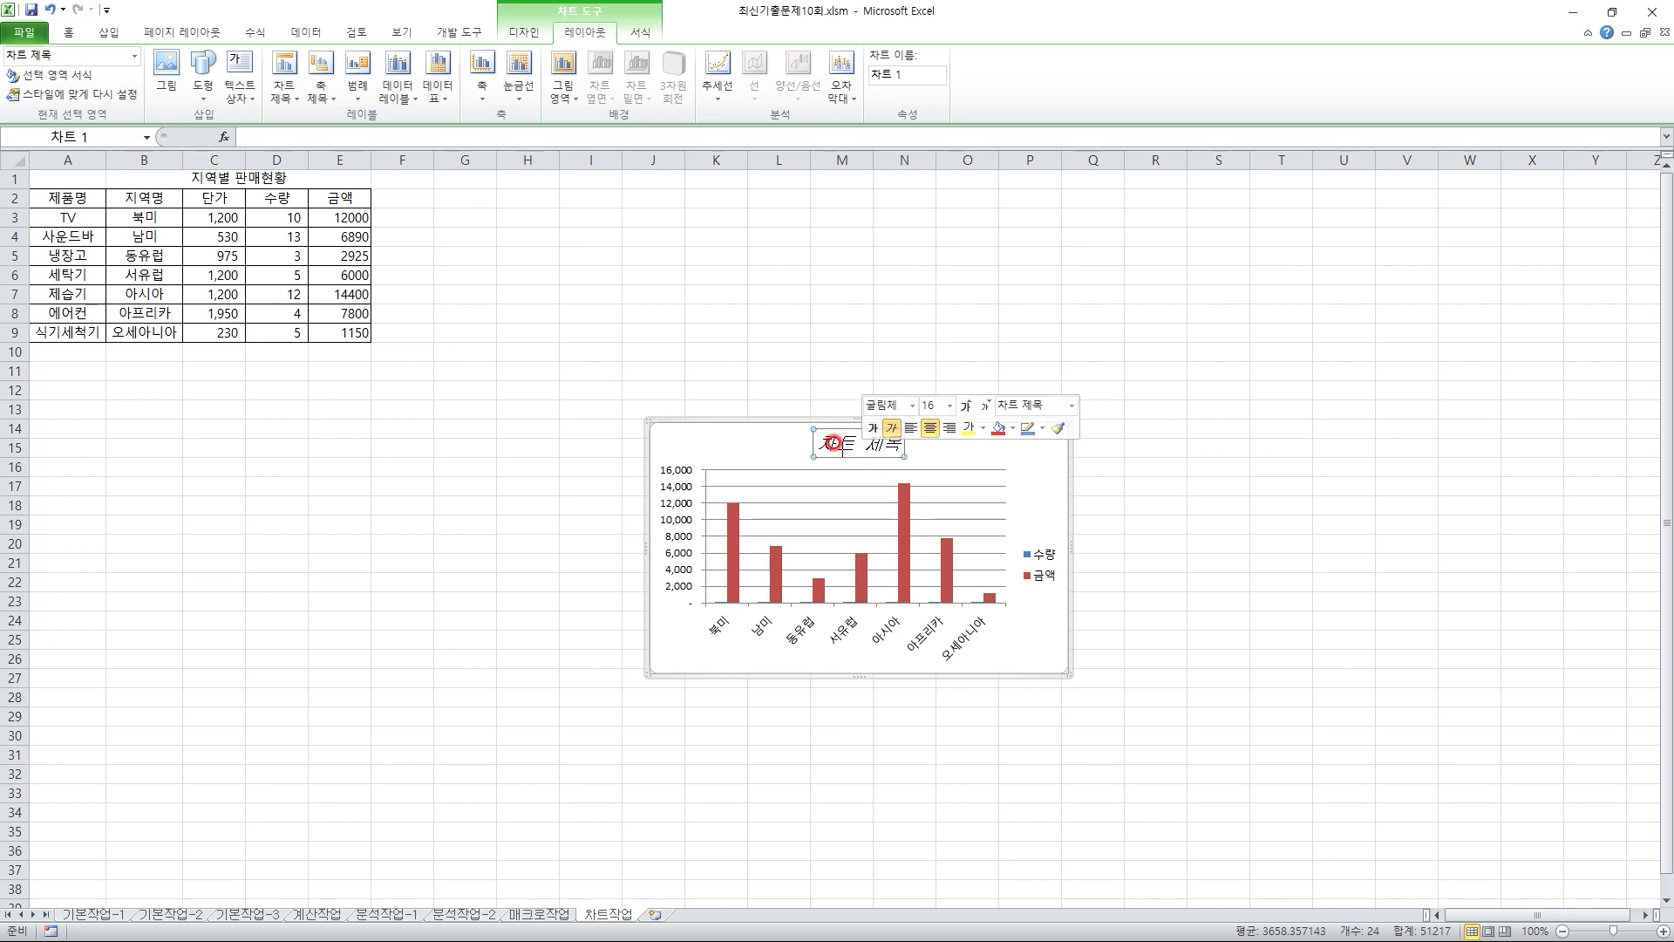
- Replace the chart title text with 지역별 판매현황 and leave text editing
{"action": "left_click", "coordinate": [829, 443]}
{"action": "left_click_drag", "start_coordinate": [821, 440], "coordinate": [898, 444]}
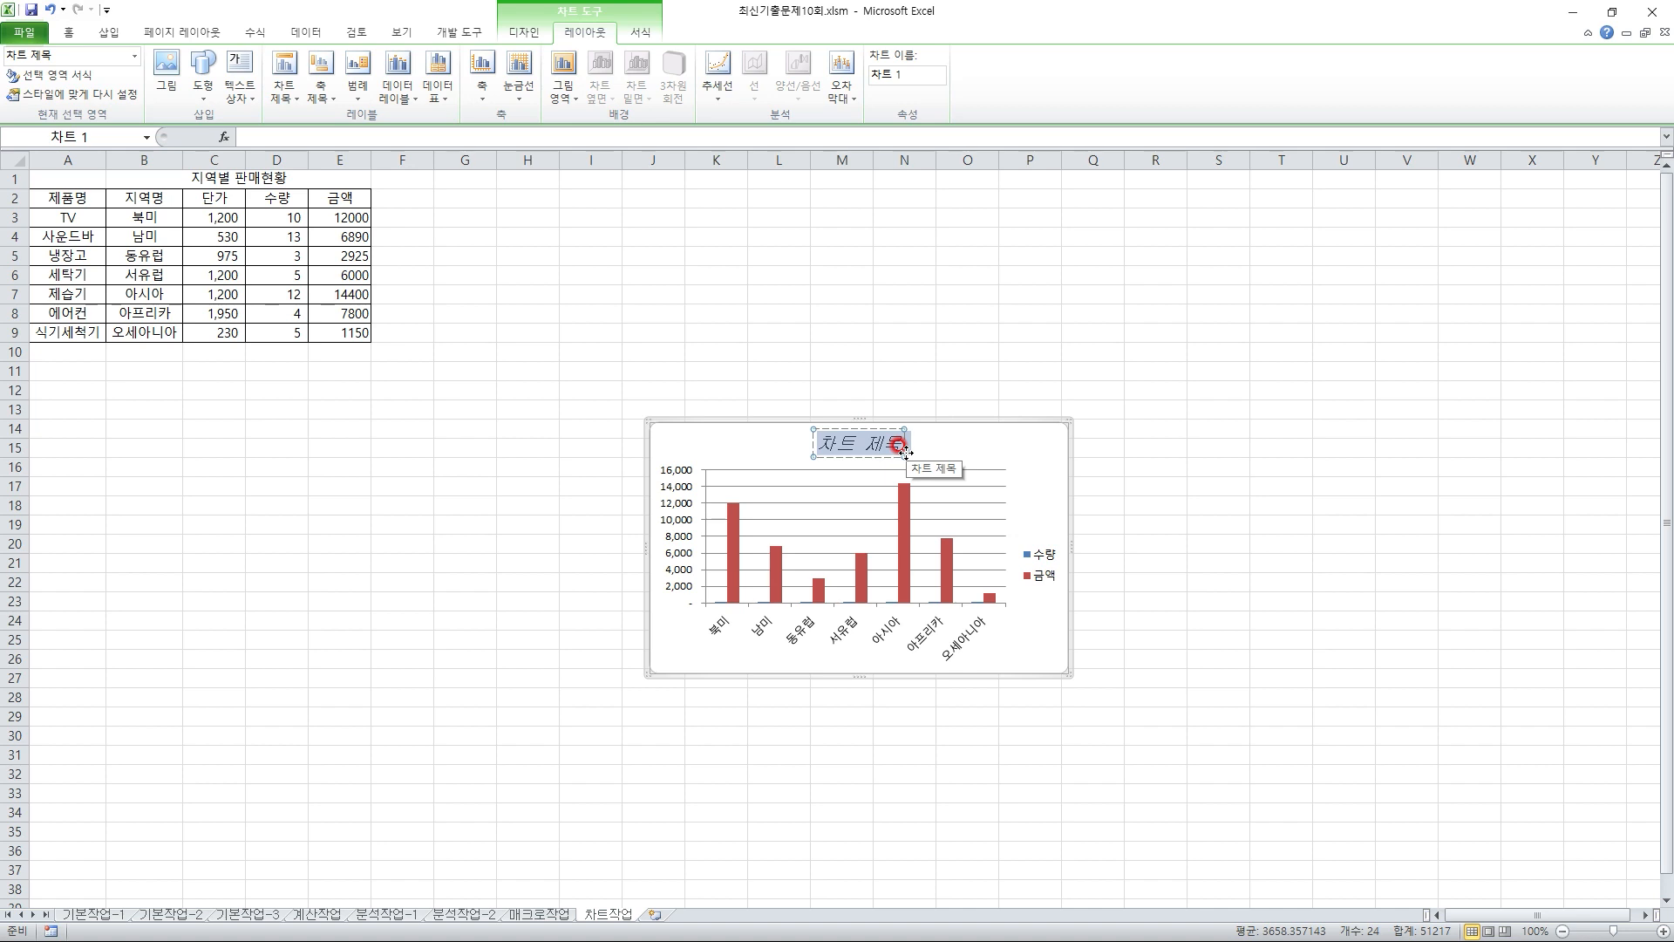
{"action": "type", "text": "지역별"}
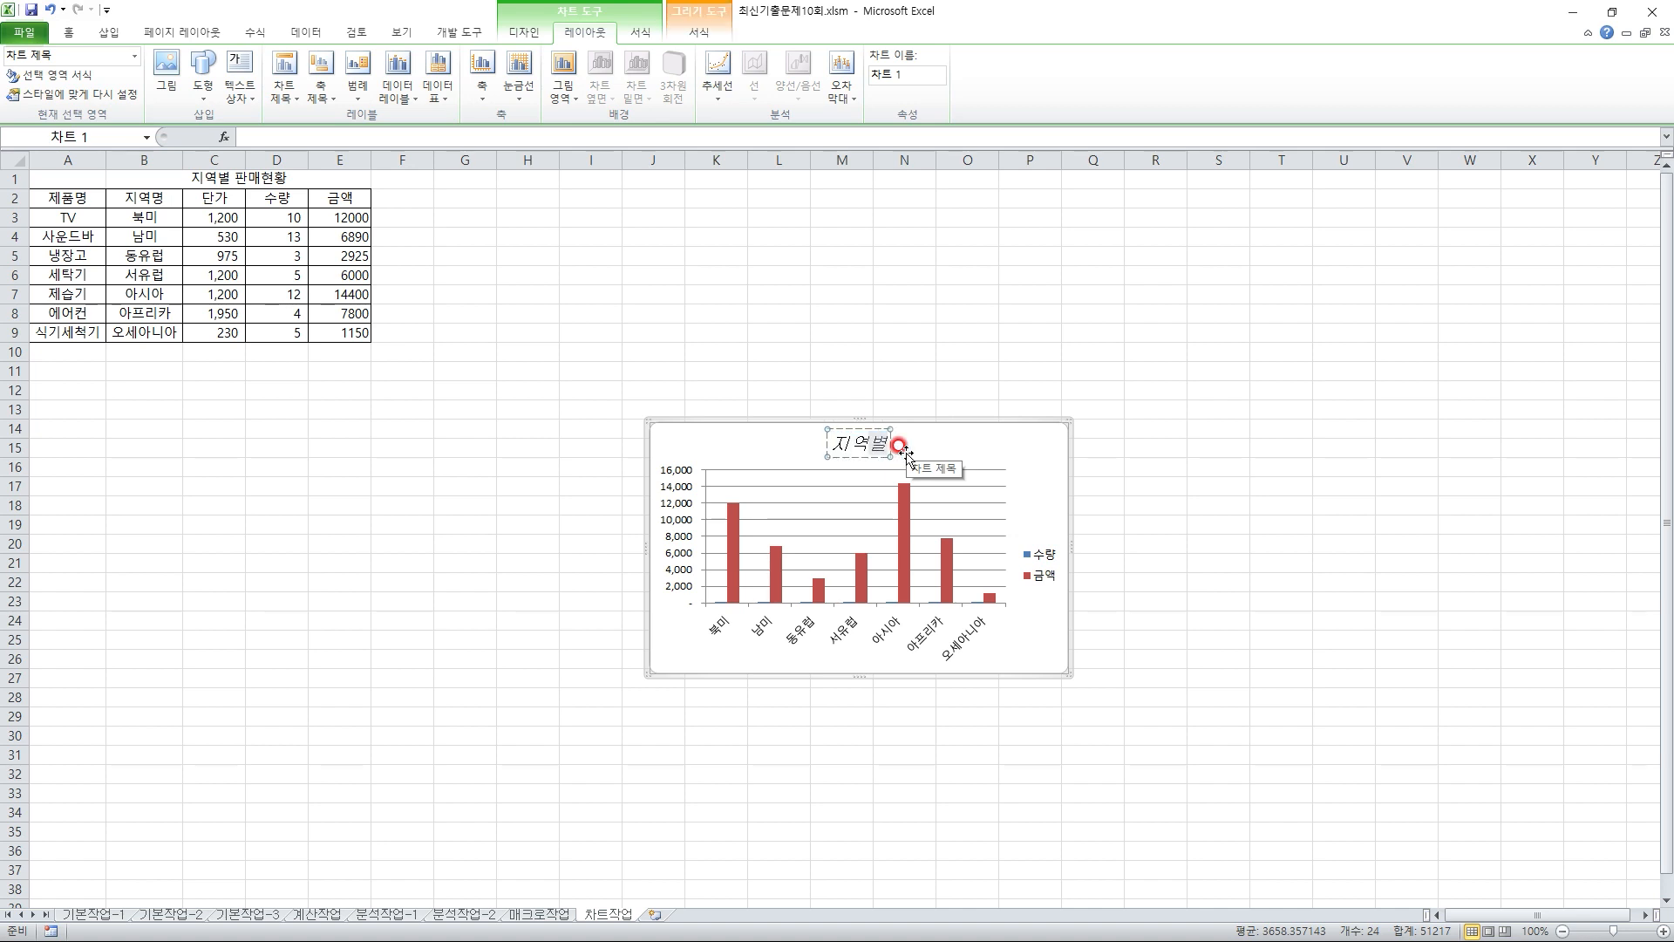
{"action": "type", "text": " ㅍ판매현호"}
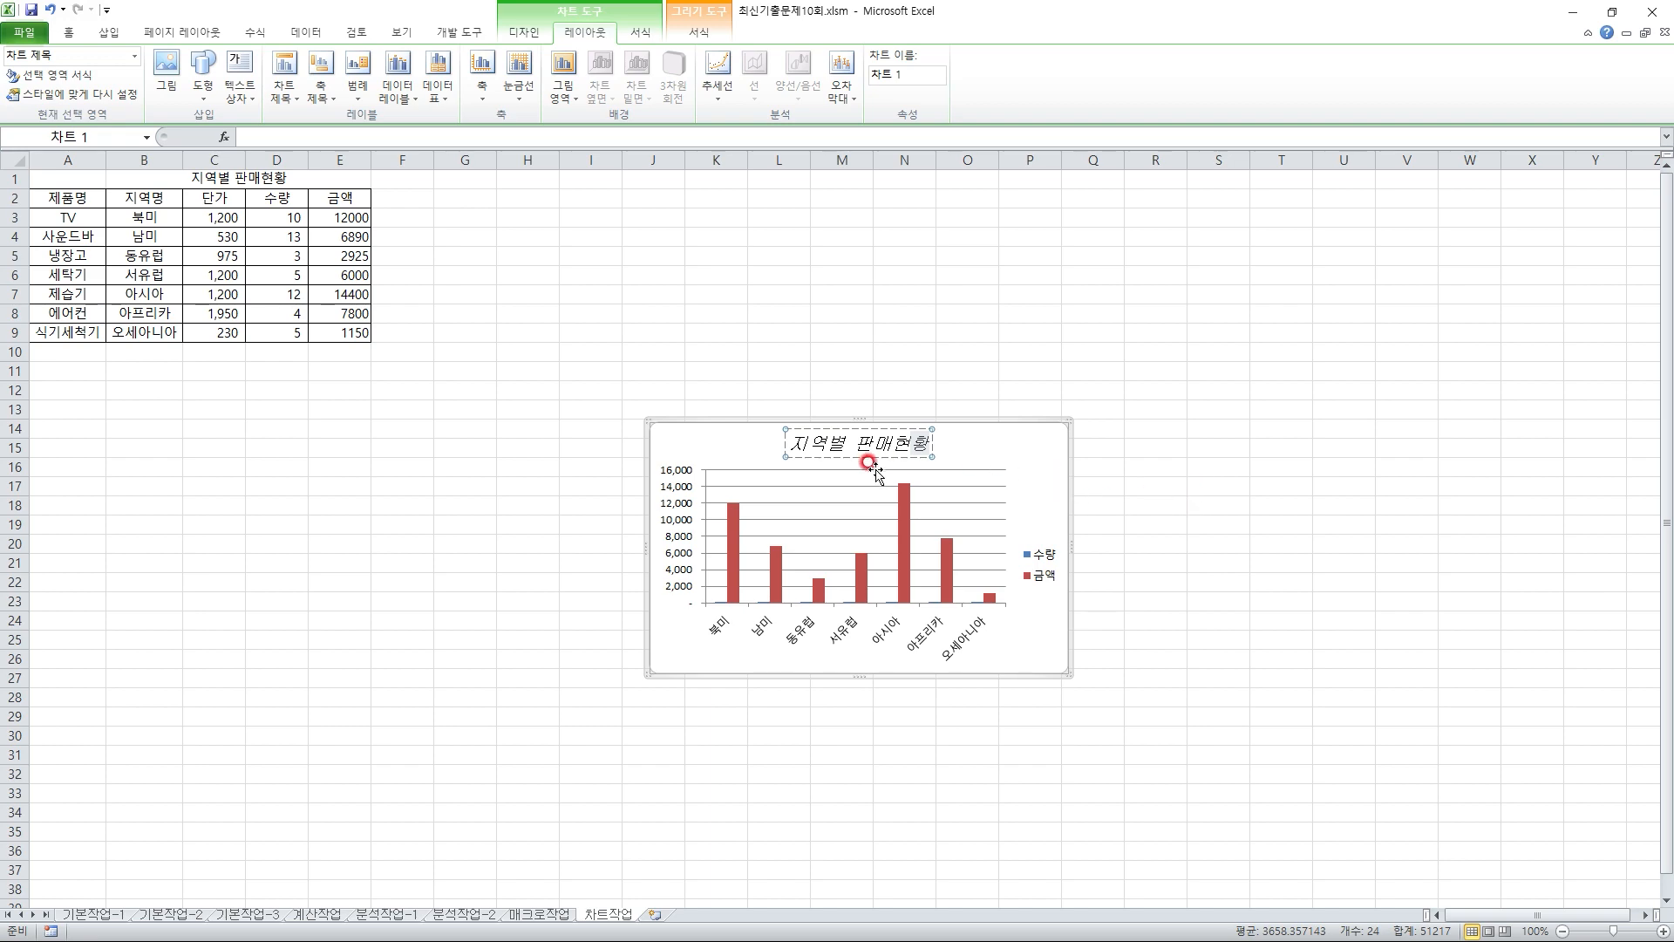
{"action": "left_click", "coordinate": [1028, 655]}
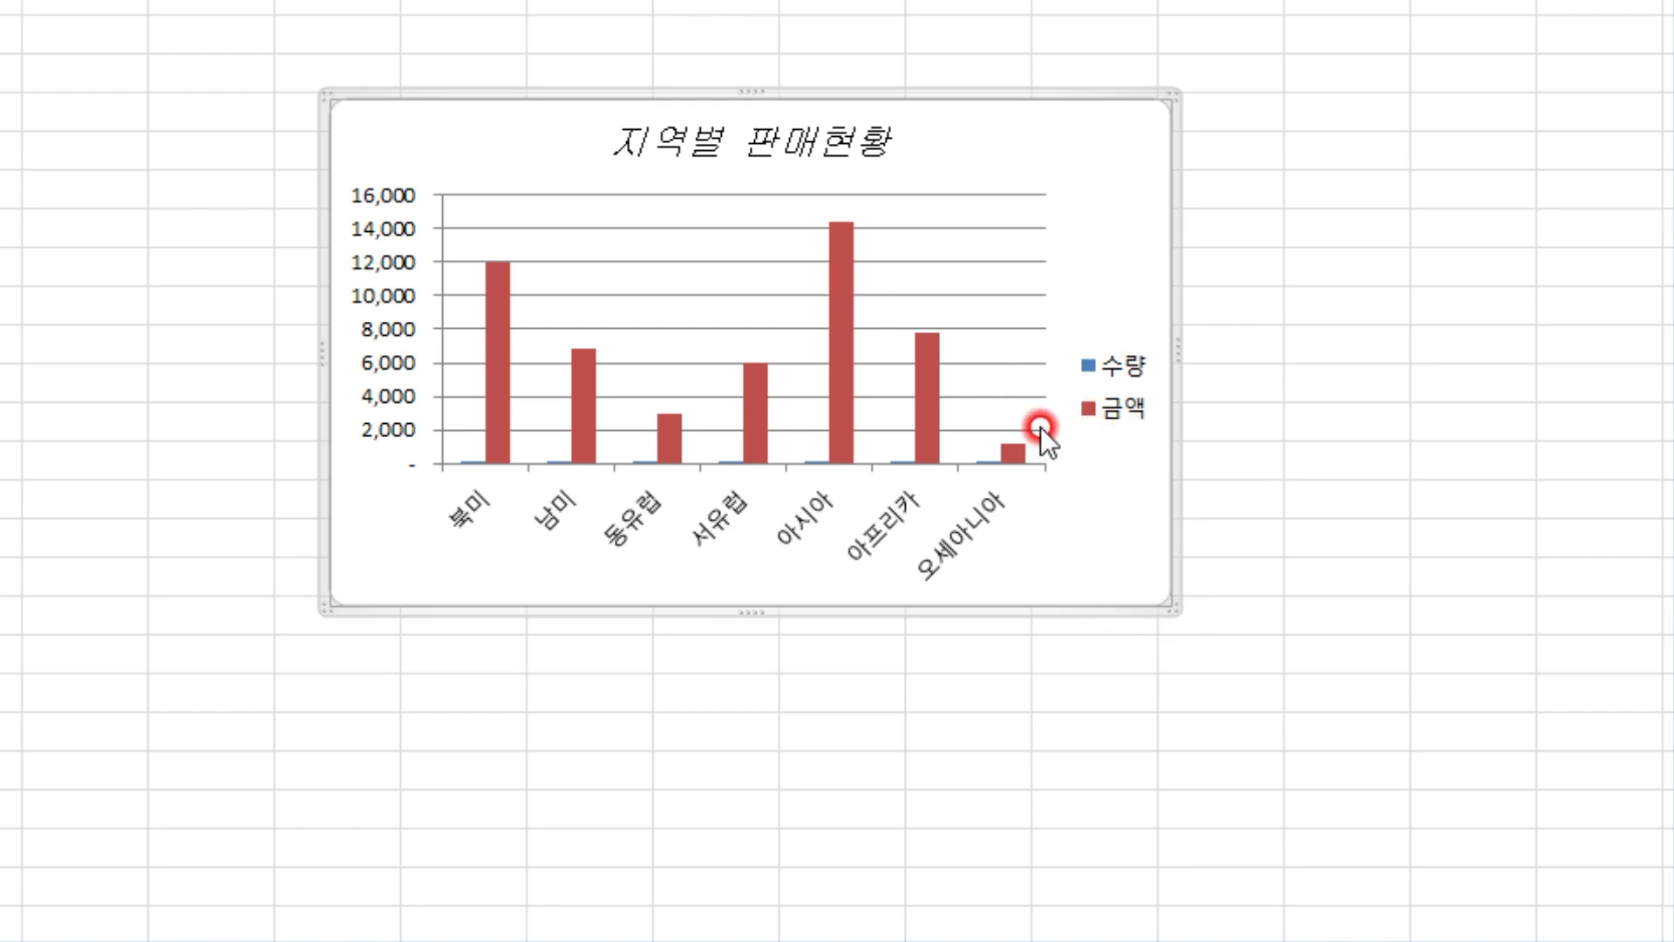
{"action": "key", "text": "ctrl+2"}
{"action": "mouse_move", "coordinate": [1075, 446]}
{"action": "left_mouse_down"}
{"action": "mouse_move", "coordinate": [1173, 434]}
{"action": "mouse_move", "coordinate": [1110, 358]}
{"action": "mouse_move", "coordinate": [1074, 446]}
{"action": "left_mouse_up"}
{"action": "left_click_drag", "start_coordinate": [812, 273], "coordinate": [915, 255]}
{"action": "key", "text": "Escape"}
- Change the 금액 series' chart type to 표식이 있는 꺾은선형 (line with markers)
{"action": "right_click", "coordinate": [839, 277]}
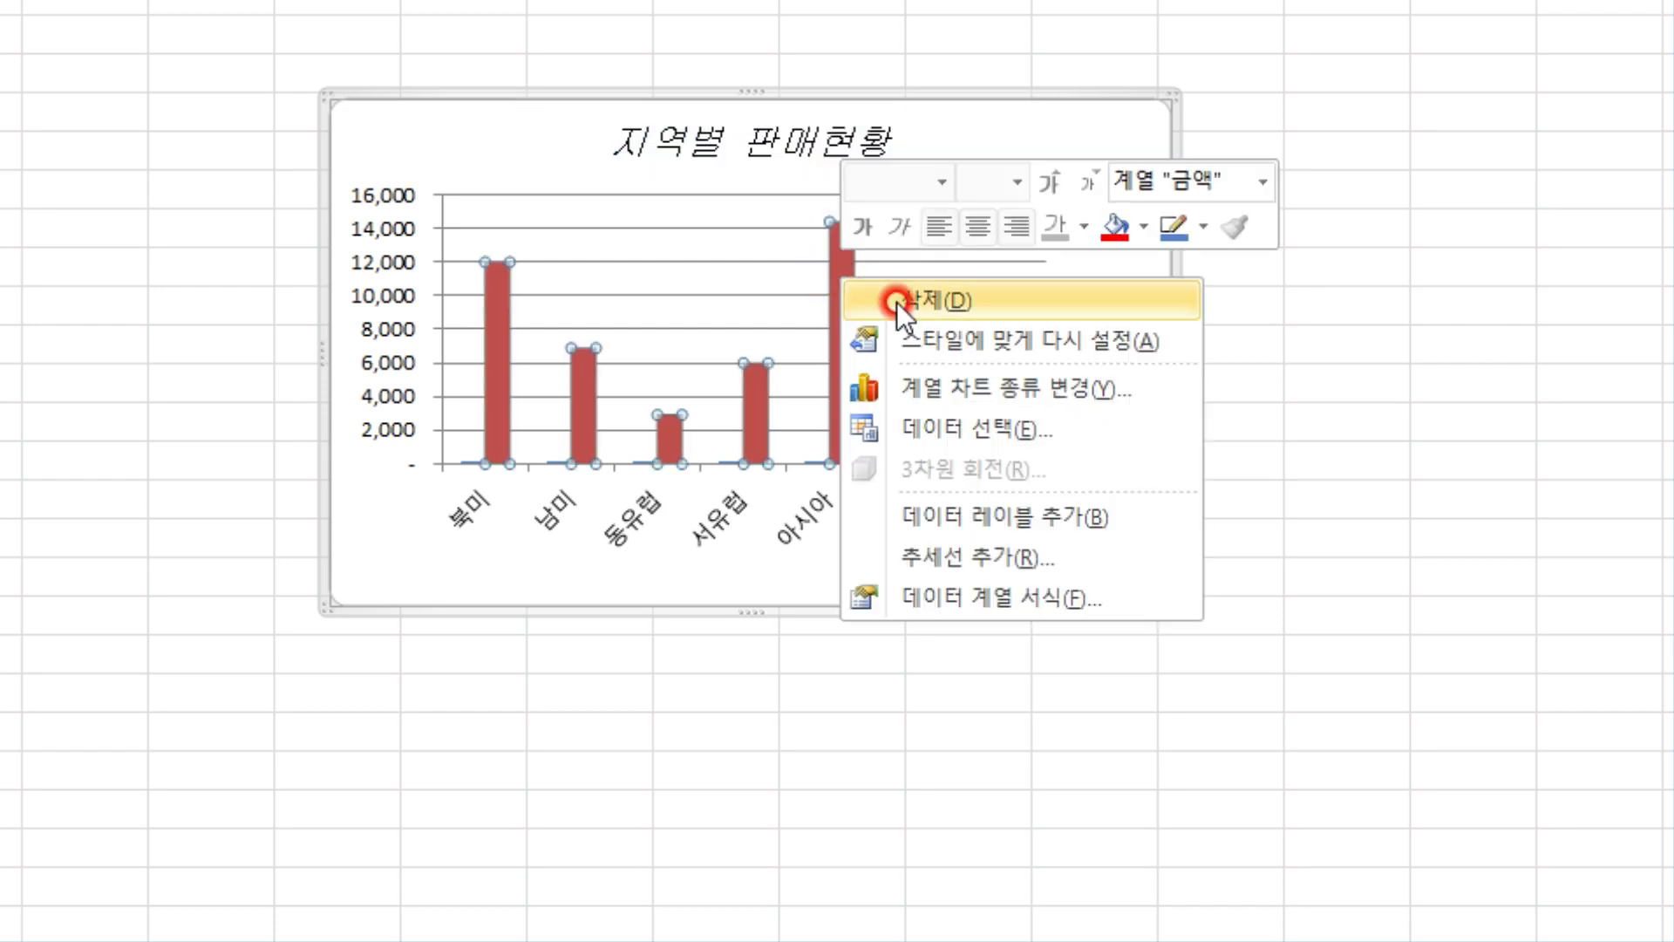
{"action": "left_click", "coordinate": [1001, 406]}
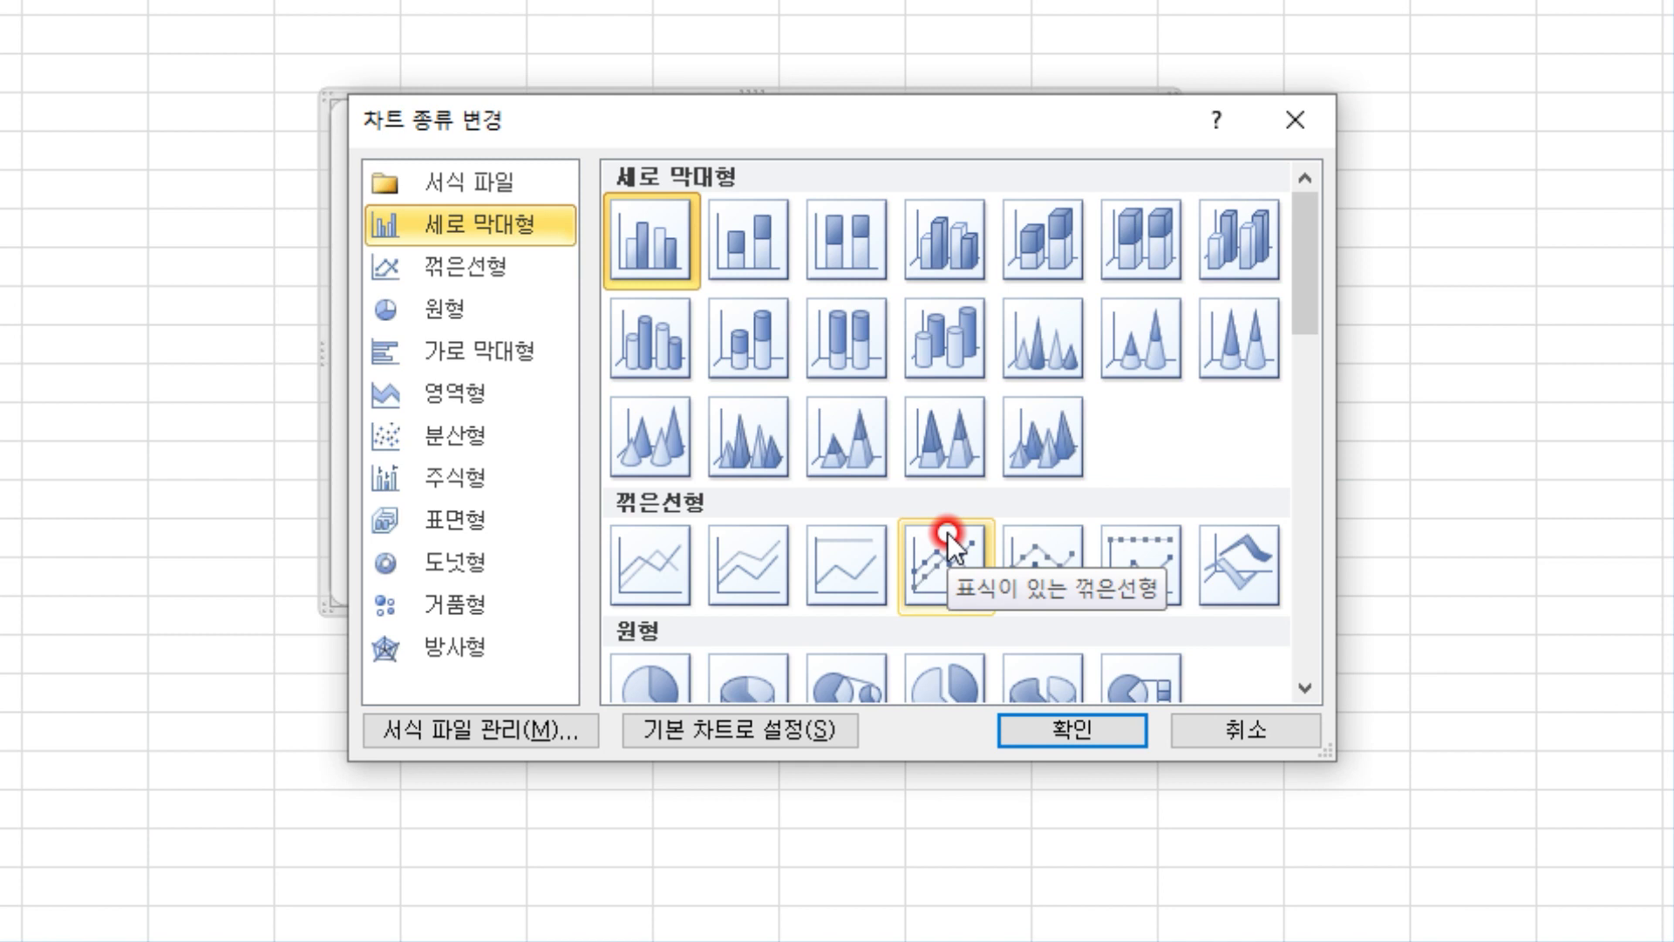
{"action": "left_click", "coordinate": [947, 532]}
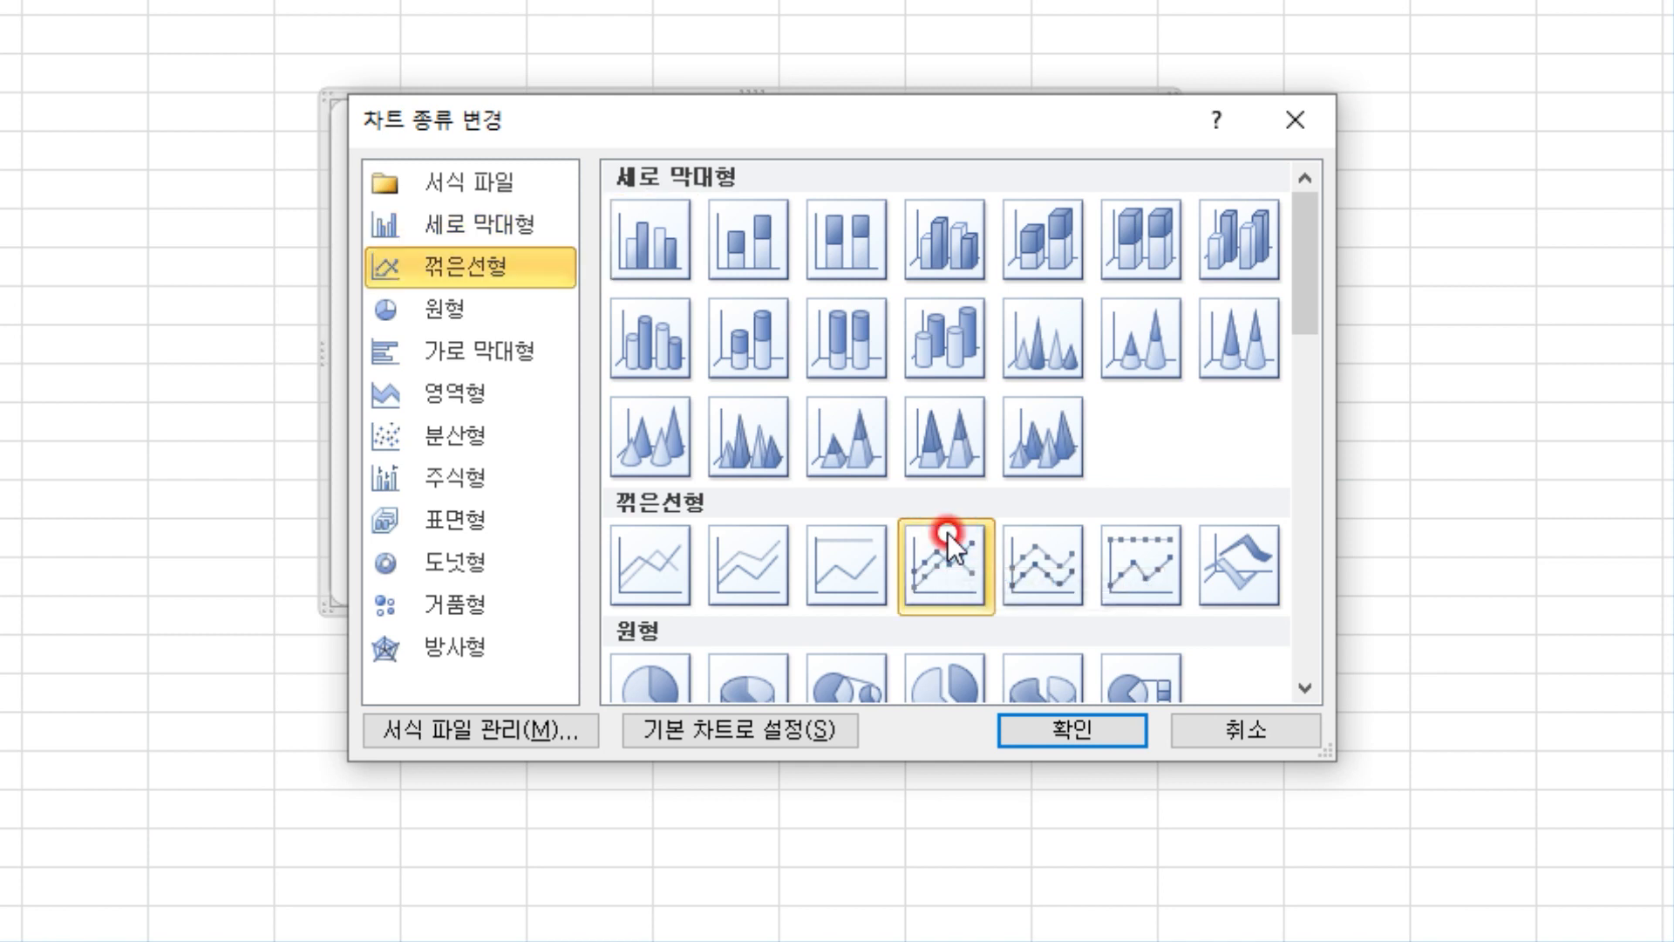
{"action": "left_click", "coordinate": [1071, 740]}
- Assign the 금액 line series to the secondary axis (보조 축) and close the series formatting
{"action": "mouse_move", "coordinate": [809, 217]}
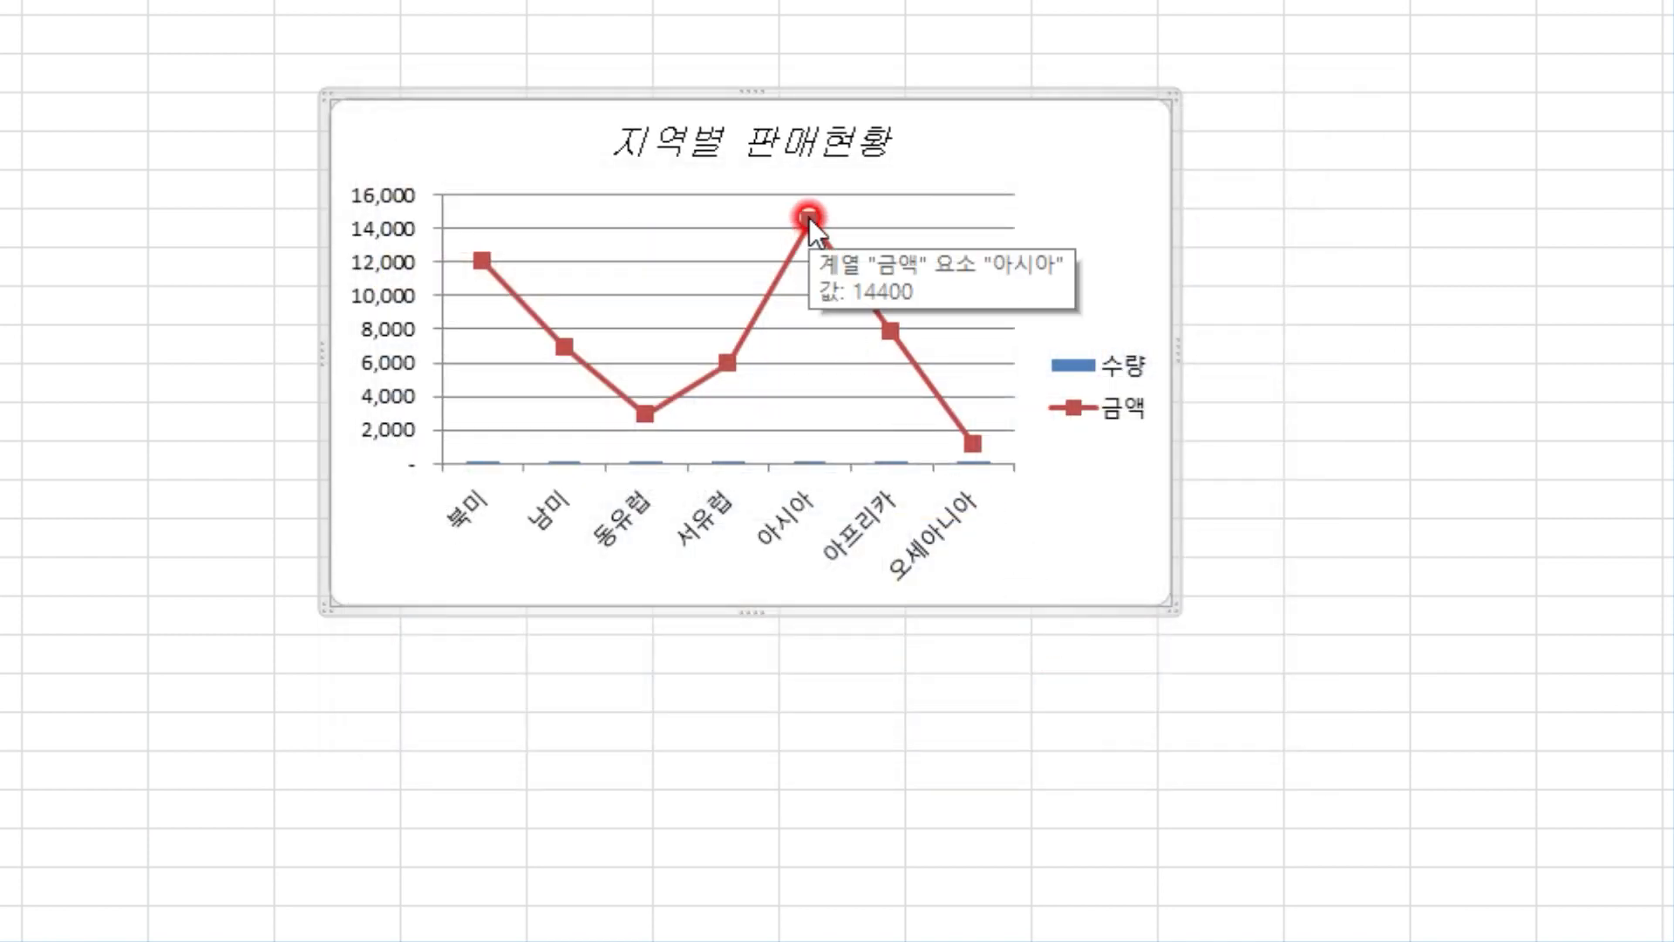
{"action": "right_click", "coordinate": [809, 217]}
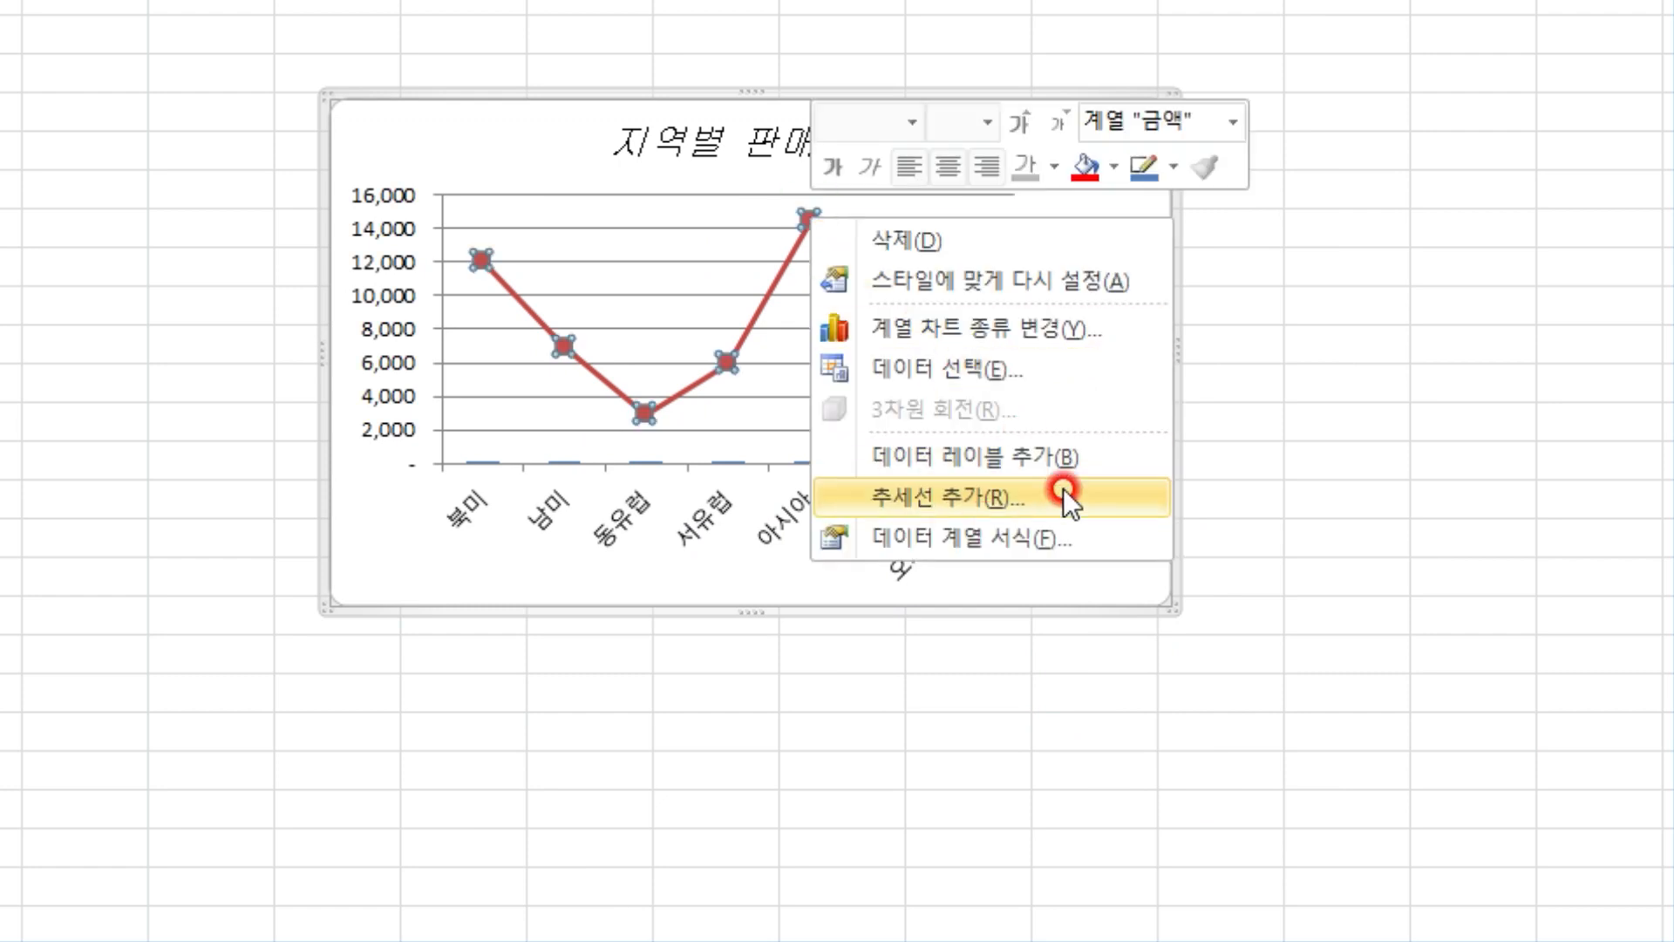
{"action": "left_click", "coordinate": [1060, 543]}
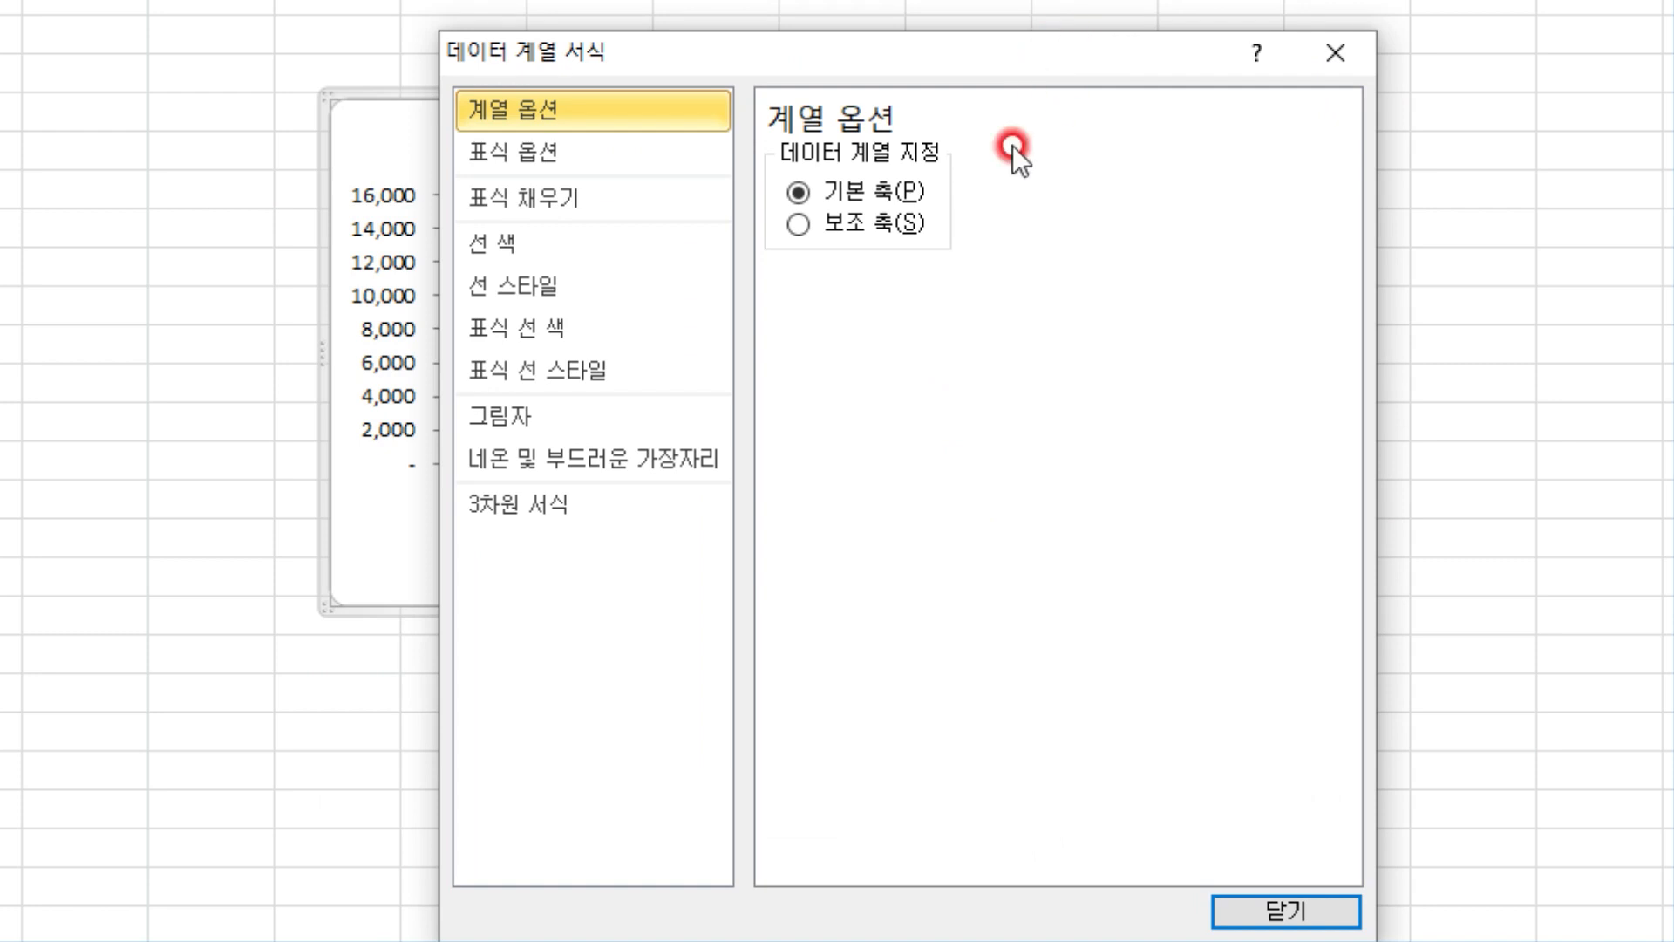
{"action": "left_click", "coordinate": [797, 233]}
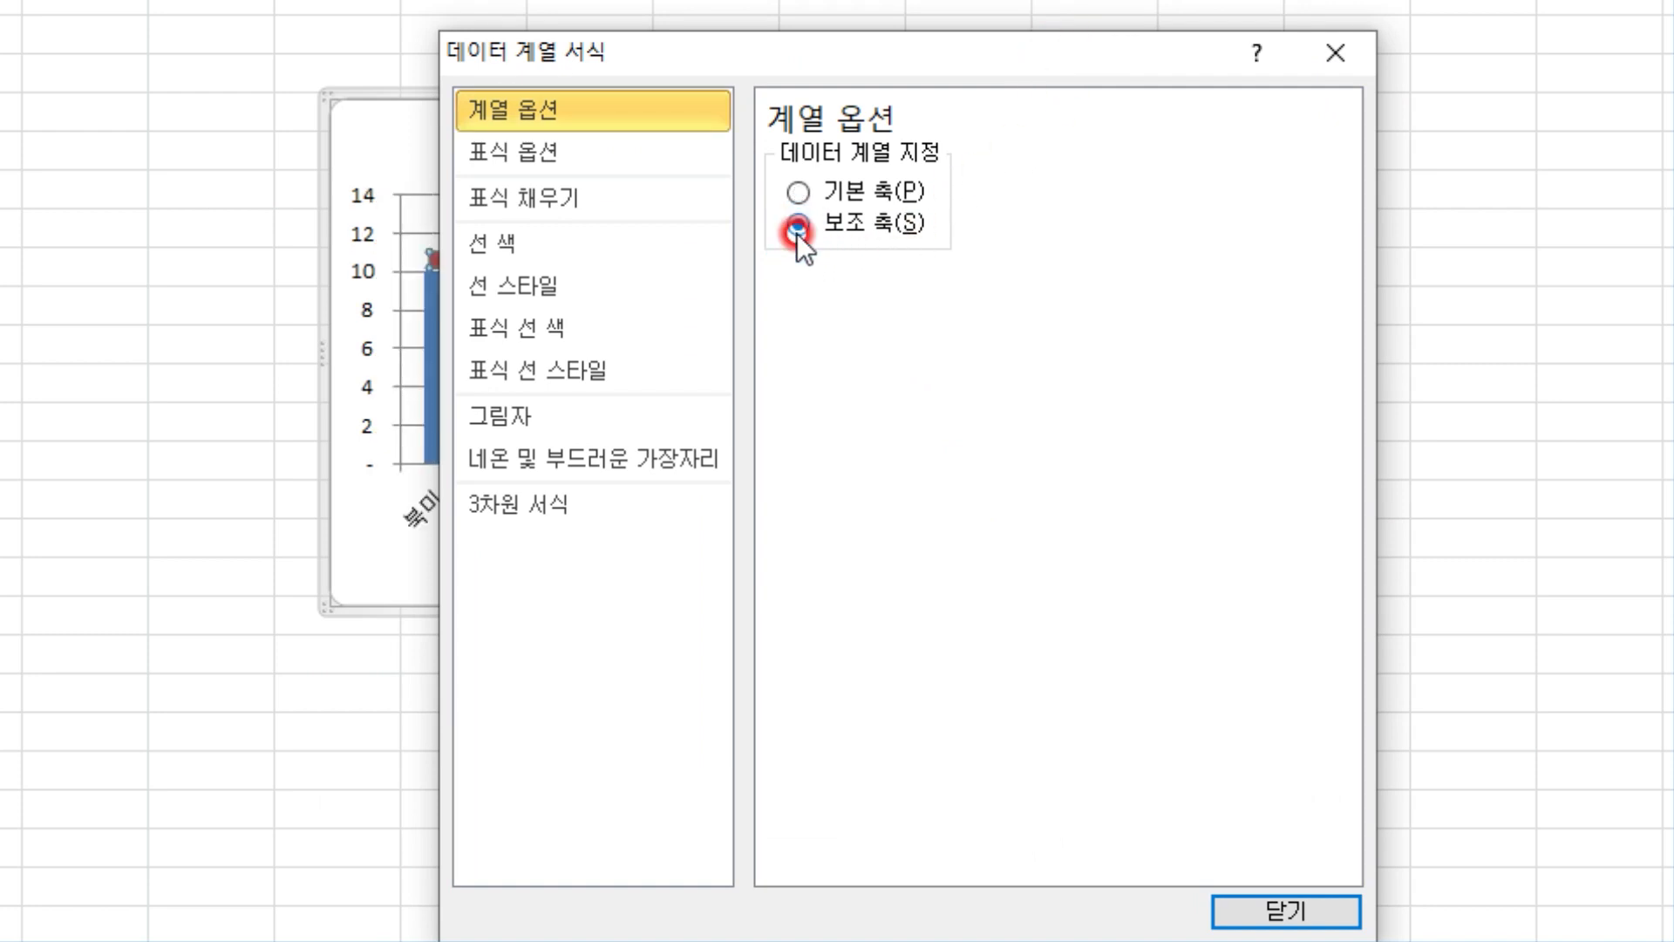
{"action": "left_click_drag", "start_coordinate": [1064, 59], "coordinate": [1673, 56]}
{"action": "mouse_move", "coordinate": [1065, 511]}
{"action": "left_mouse_down"}
{"action": "mouse_move", "coordinate": [991, 522]}
{"action": "mouse_move", "coordinate": [952, 119]}
{"action": "mouse_move", "coordinate": [1073, 469]}
{"action": "left_mouse_up"}
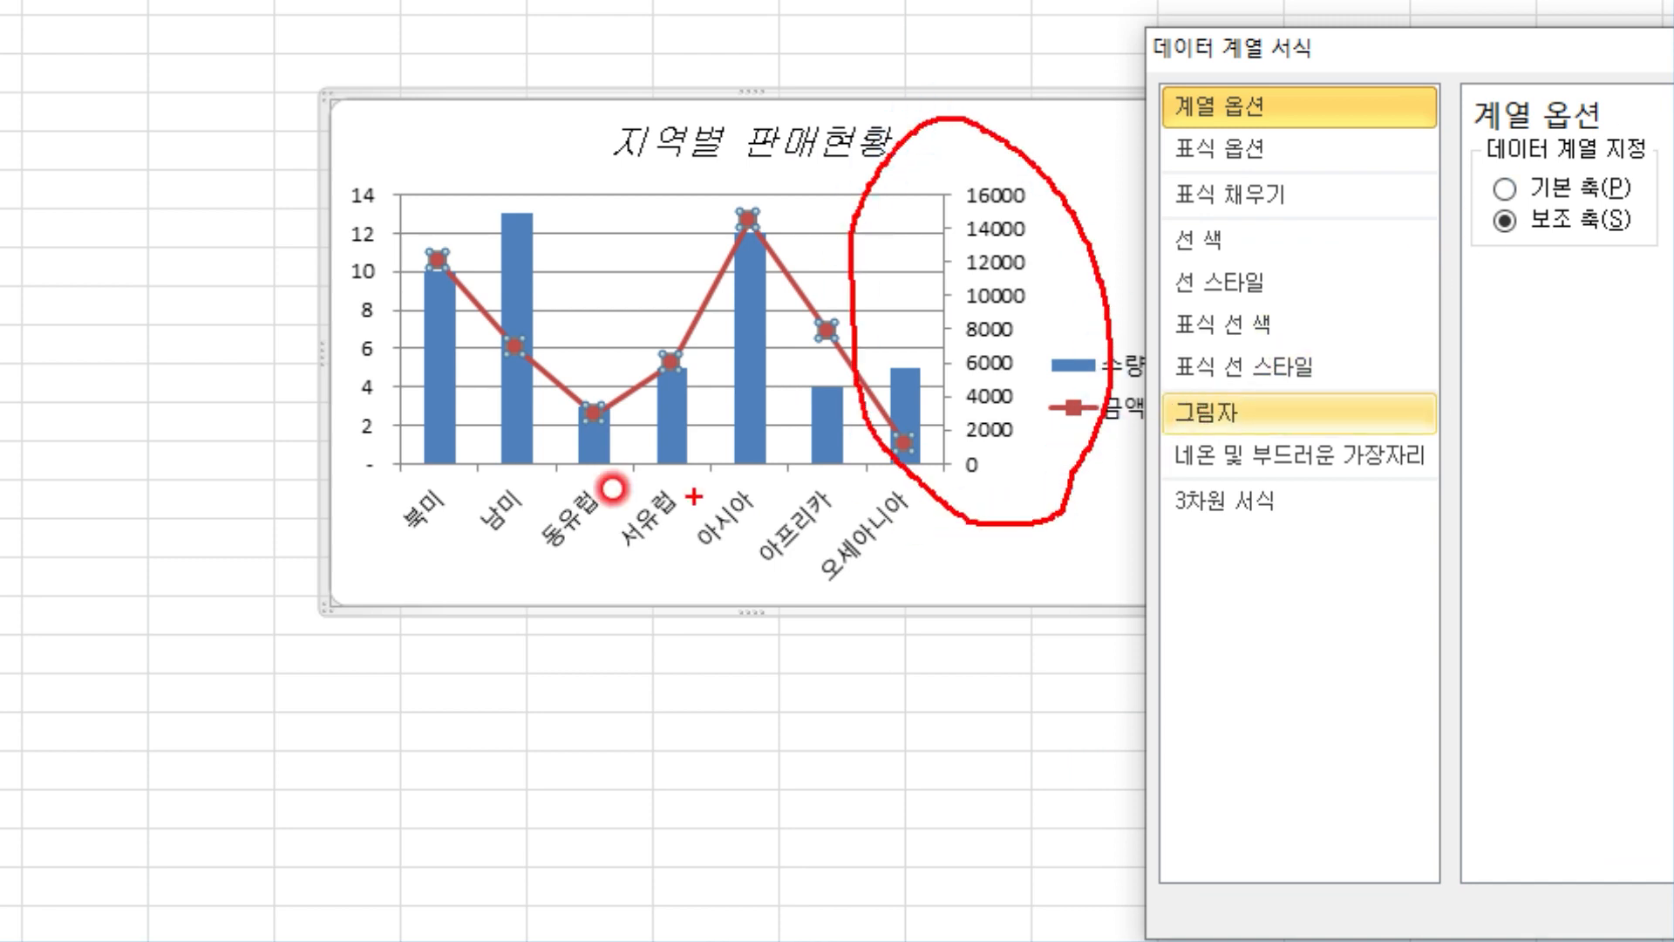
{"action": "mouse_move", "coordinate": [505, 452]}
{"action": "left_mouse_down"}
{"action": "mouse_move", "coordinate": [261, 291]}
{"action": "mouse_move", "coordinate": [452, 399]}
{"action": "mouse_move", "coordinate": [445, 427]}
{"action": "left_mouse_up"}
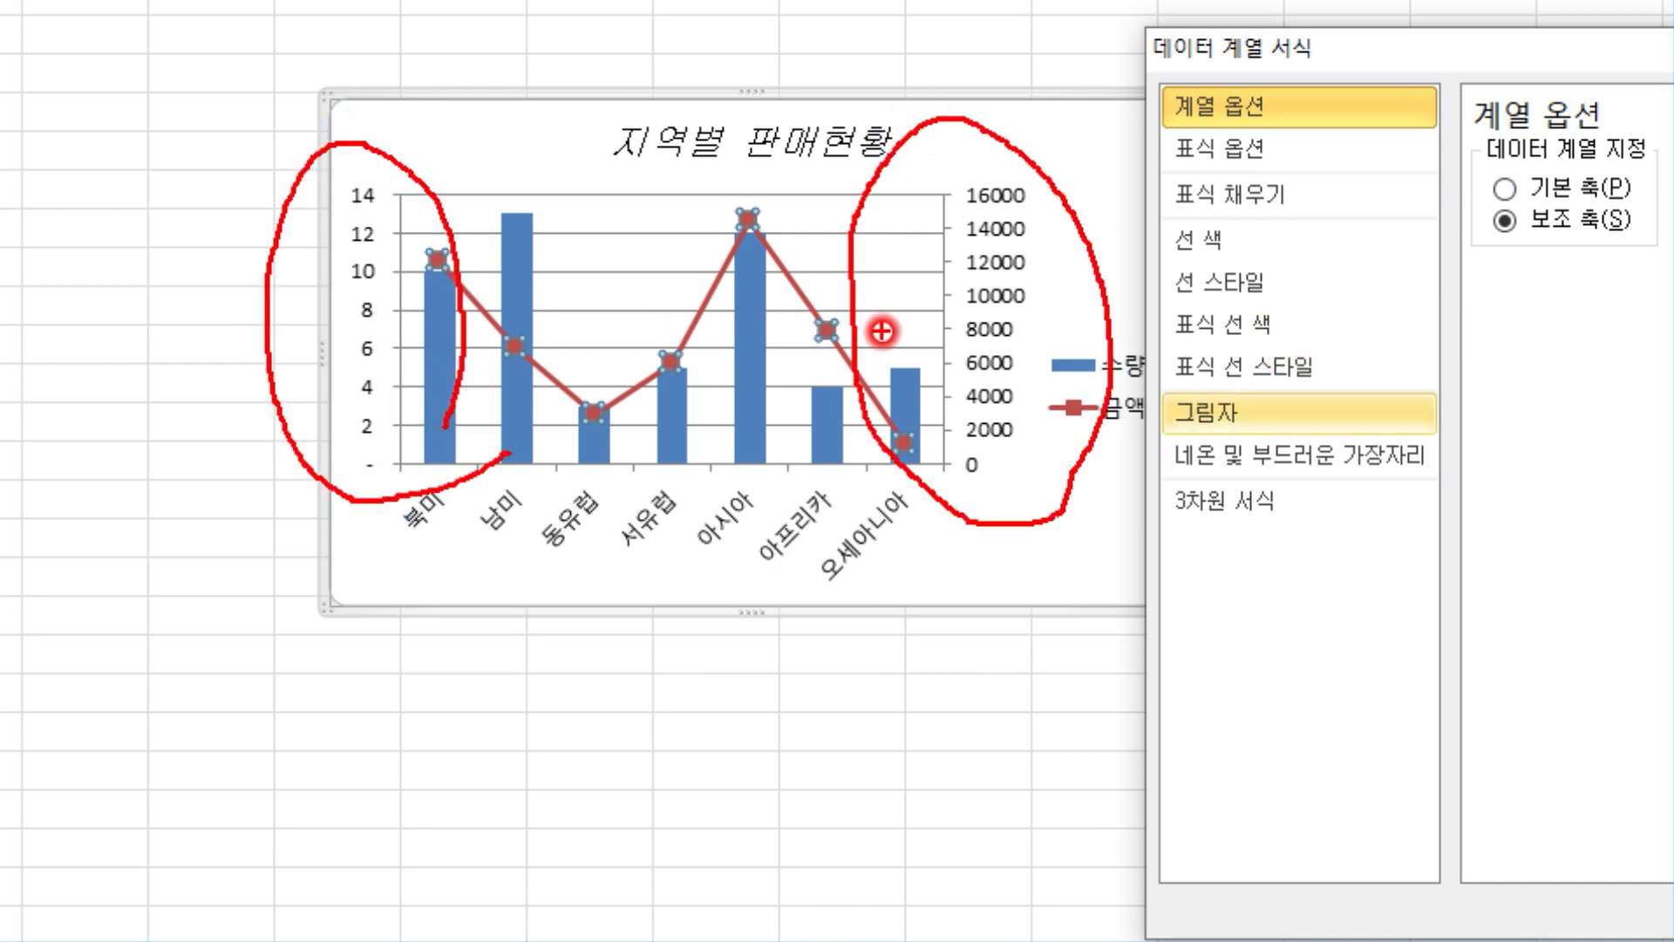
{"action": "mouse_move", "coordinate": [1038, 456]}
{"action": "left_mouse_down"}
{"action": "mouse_move", "coordinate": [1058, 195]}
{"action": "mouse_move", "coordinate": [1030, 490]}
{"action": "left_mouse_up"}
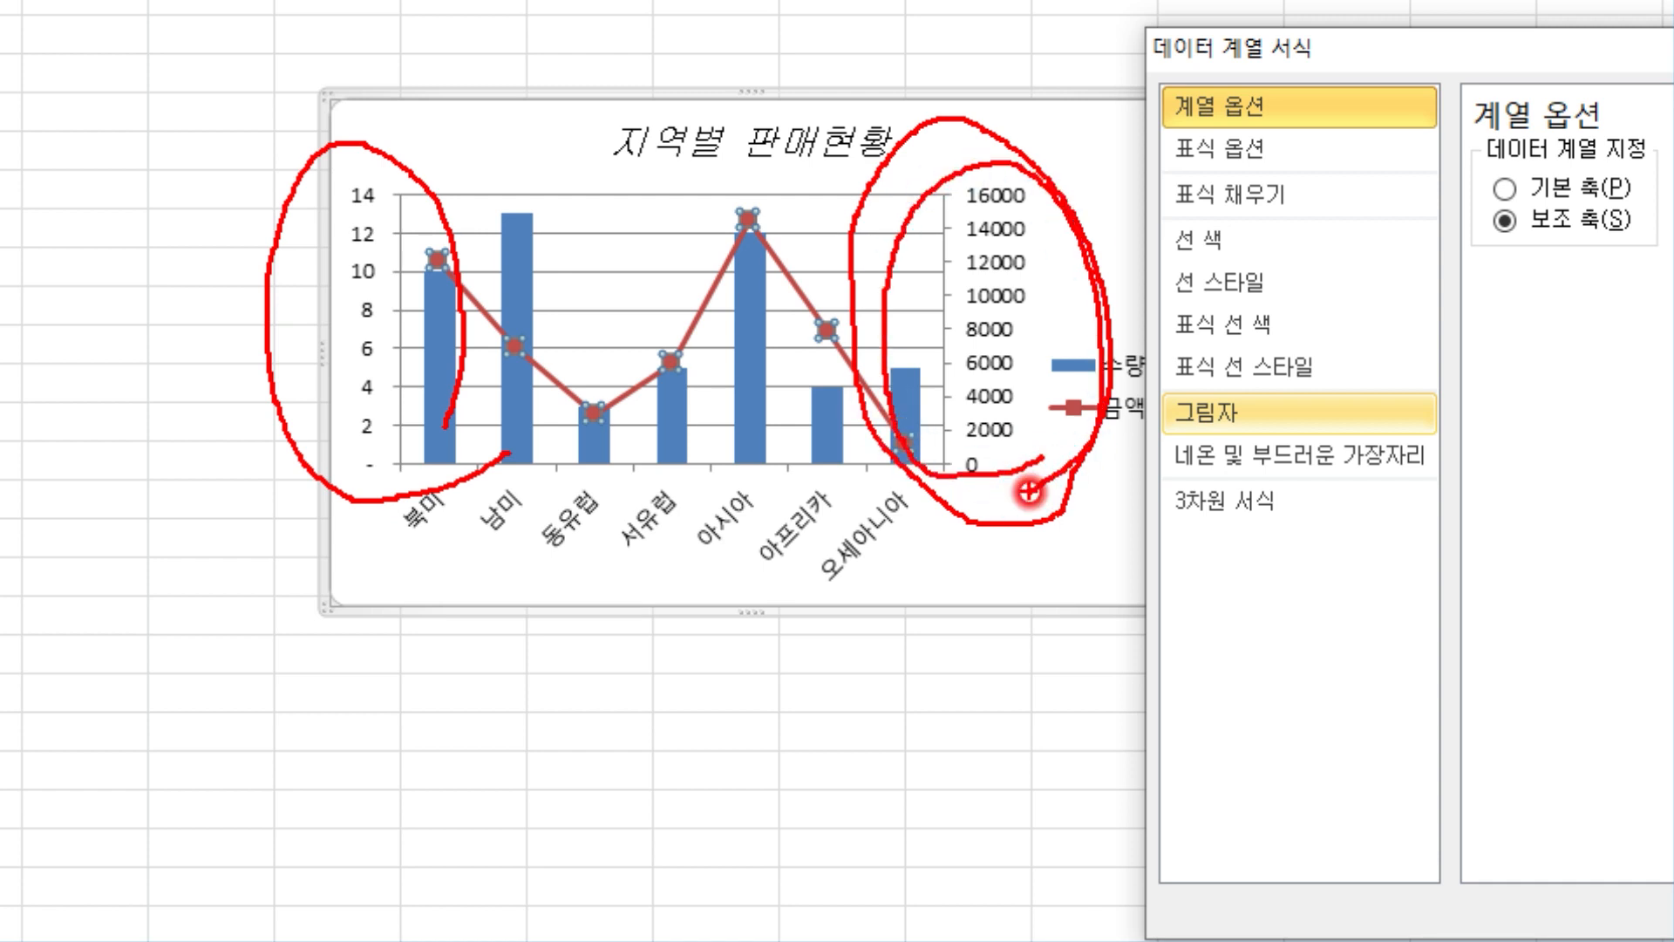
{"action": "key", "text": "Escape"}
{"action": "left_click_drag", "start_coordinate": [1474, 51], "coordinate": [941, 39]}
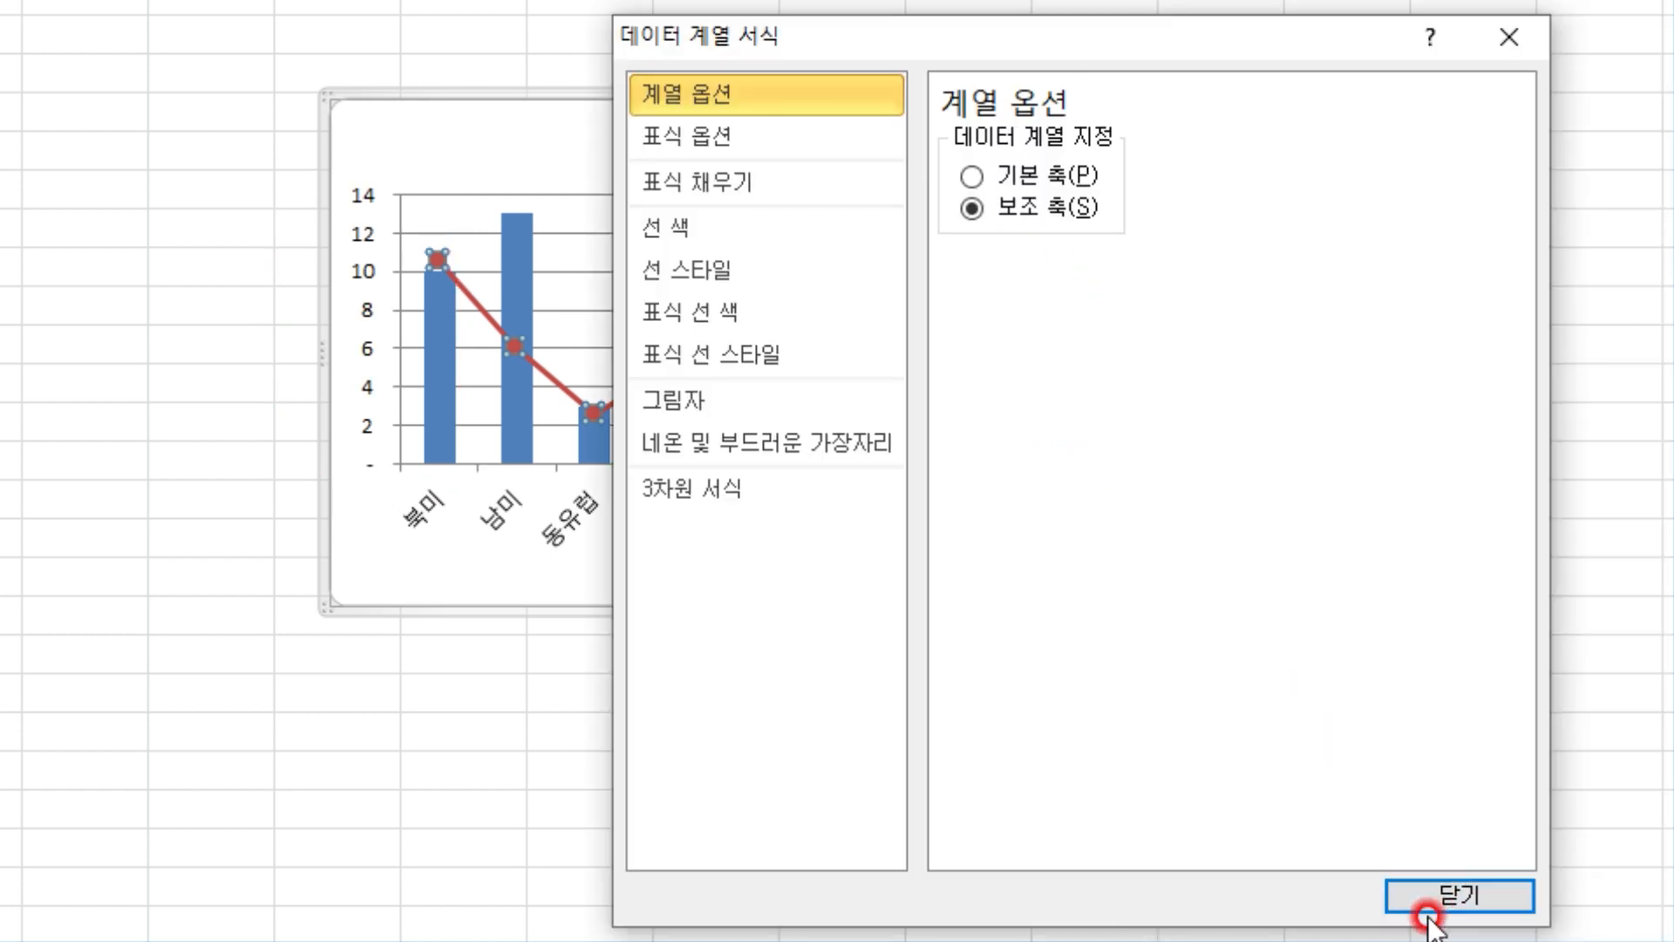
{"action": "left_click", "coordinate": [1452, 890]}
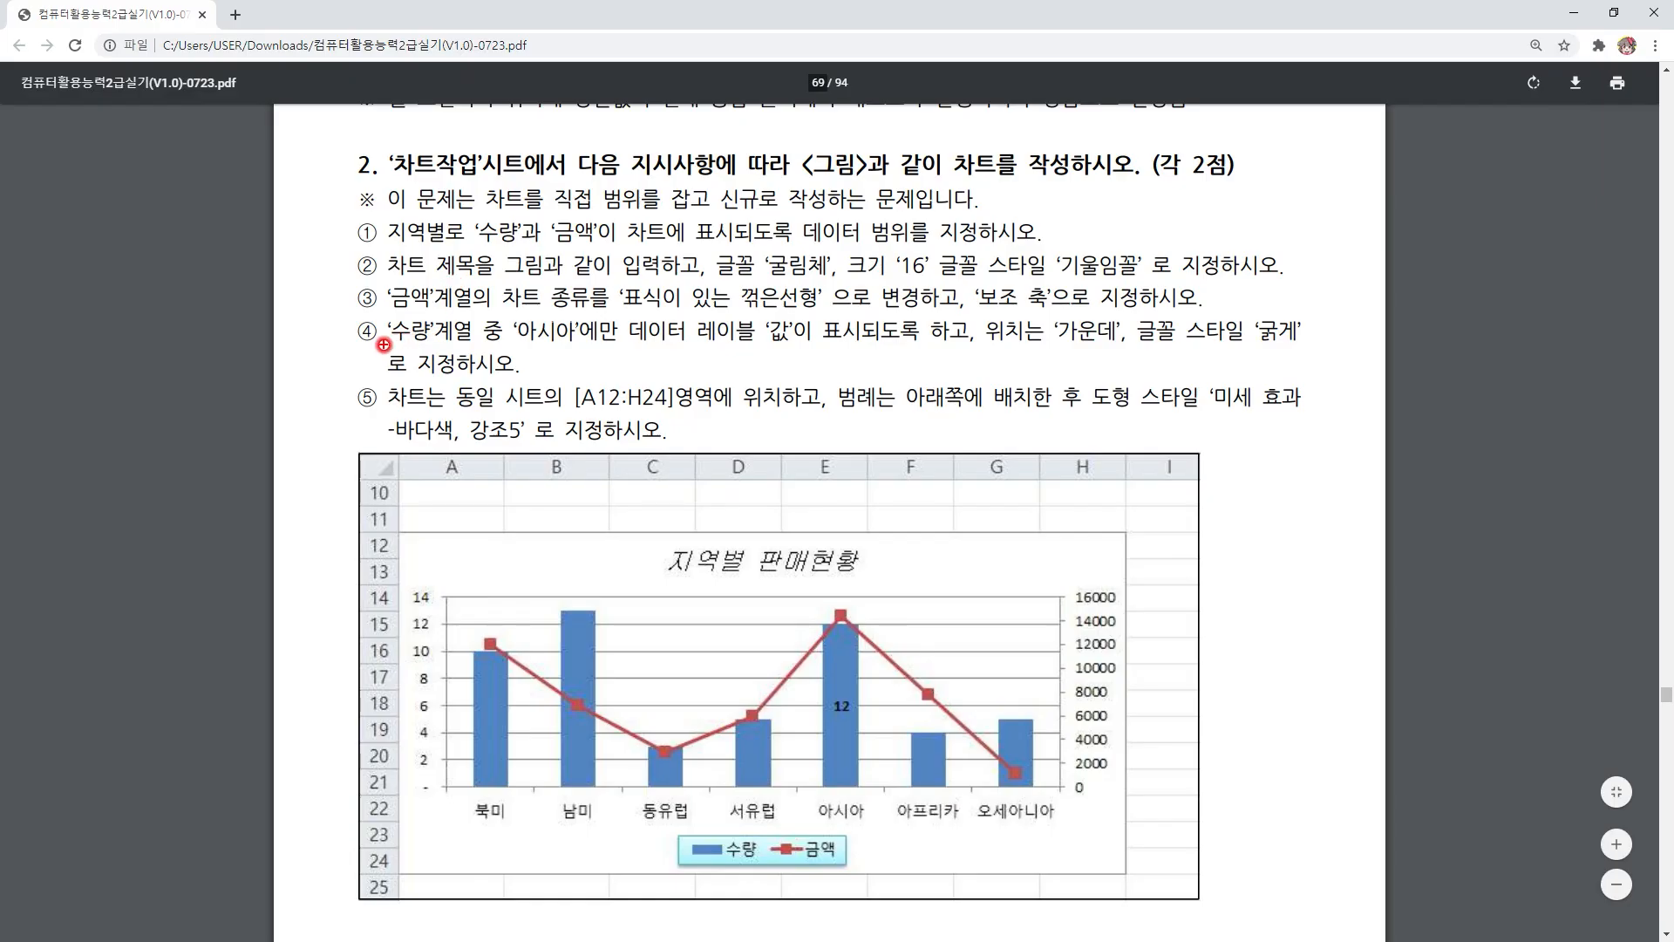
{"action": "left_click_drag", "start_coordinate": [385, 346], "coordinate": [791, 365]}
{"action": "left_click_drag", "start_coordinate": [879, 356], "coordinate": [930, 355]}
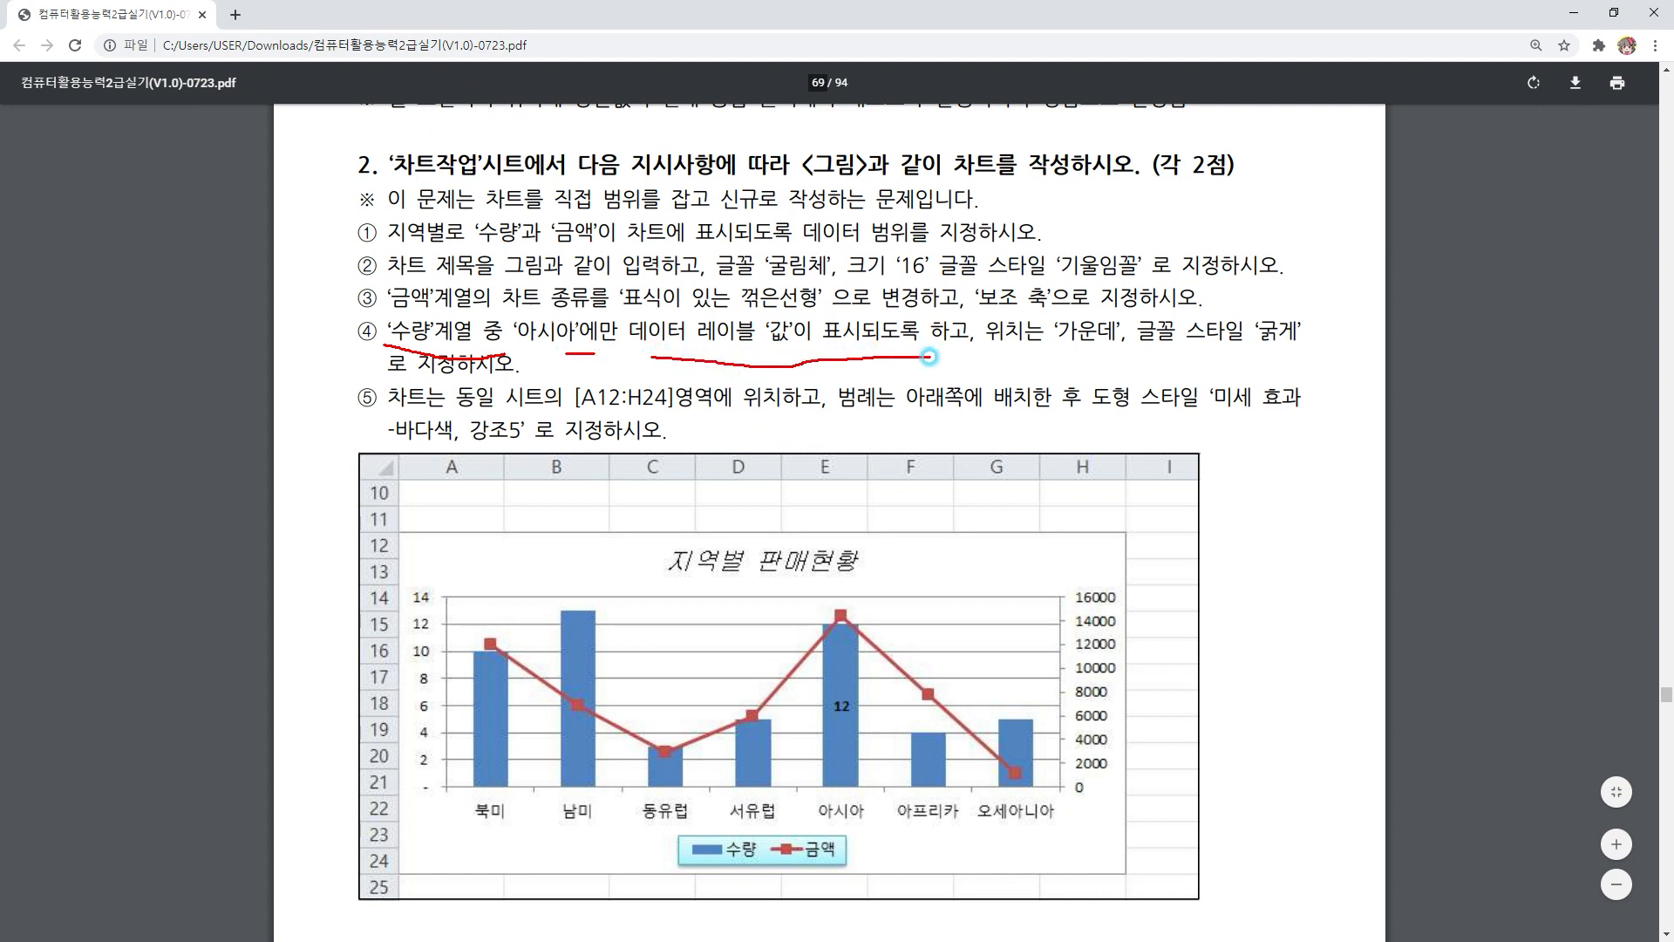
{"action": "mouse_move", "coordinate": [1119, 359]}
{"action": "left_mouse_down"}
{"action": "mouse_move", "coordinate": [1095, 284]}
{"action": "mouse_move", "coordinate": [1106, 361]}
{"action": "left_mouse_up"}
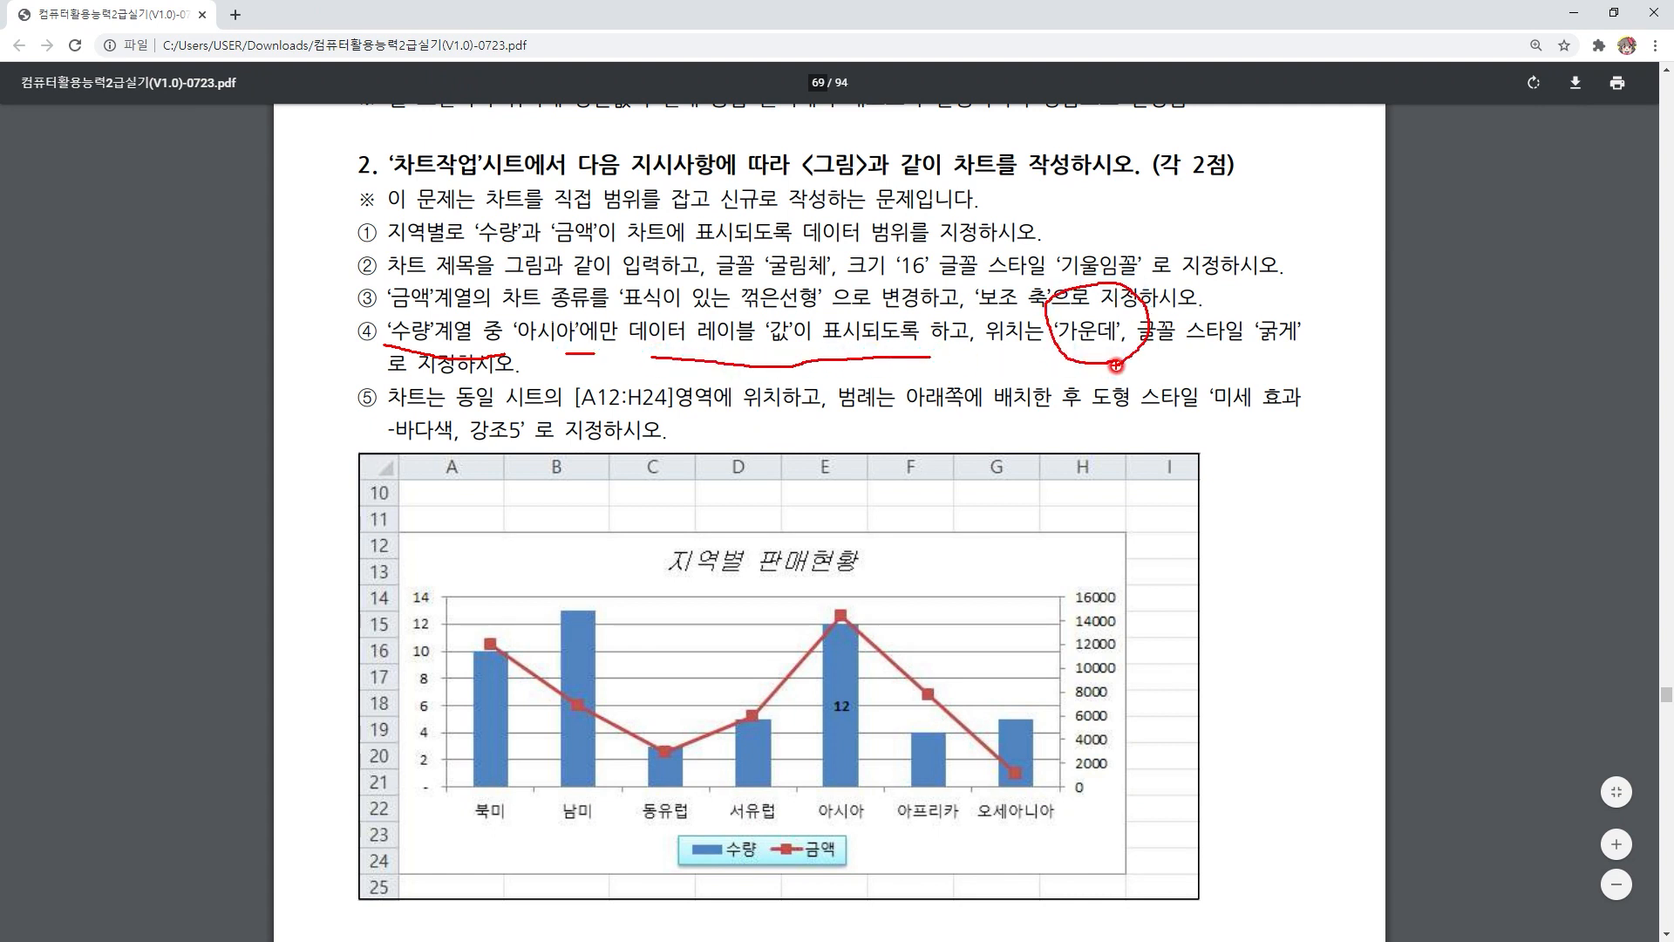
{"action": "left_click_drag", "start_coordinate": [1249, 367], "coordinate": [1299, 367]}
{"action": "left_click_drag", "start_coordinate": [406, 370], "coordinate": [491, 380]}
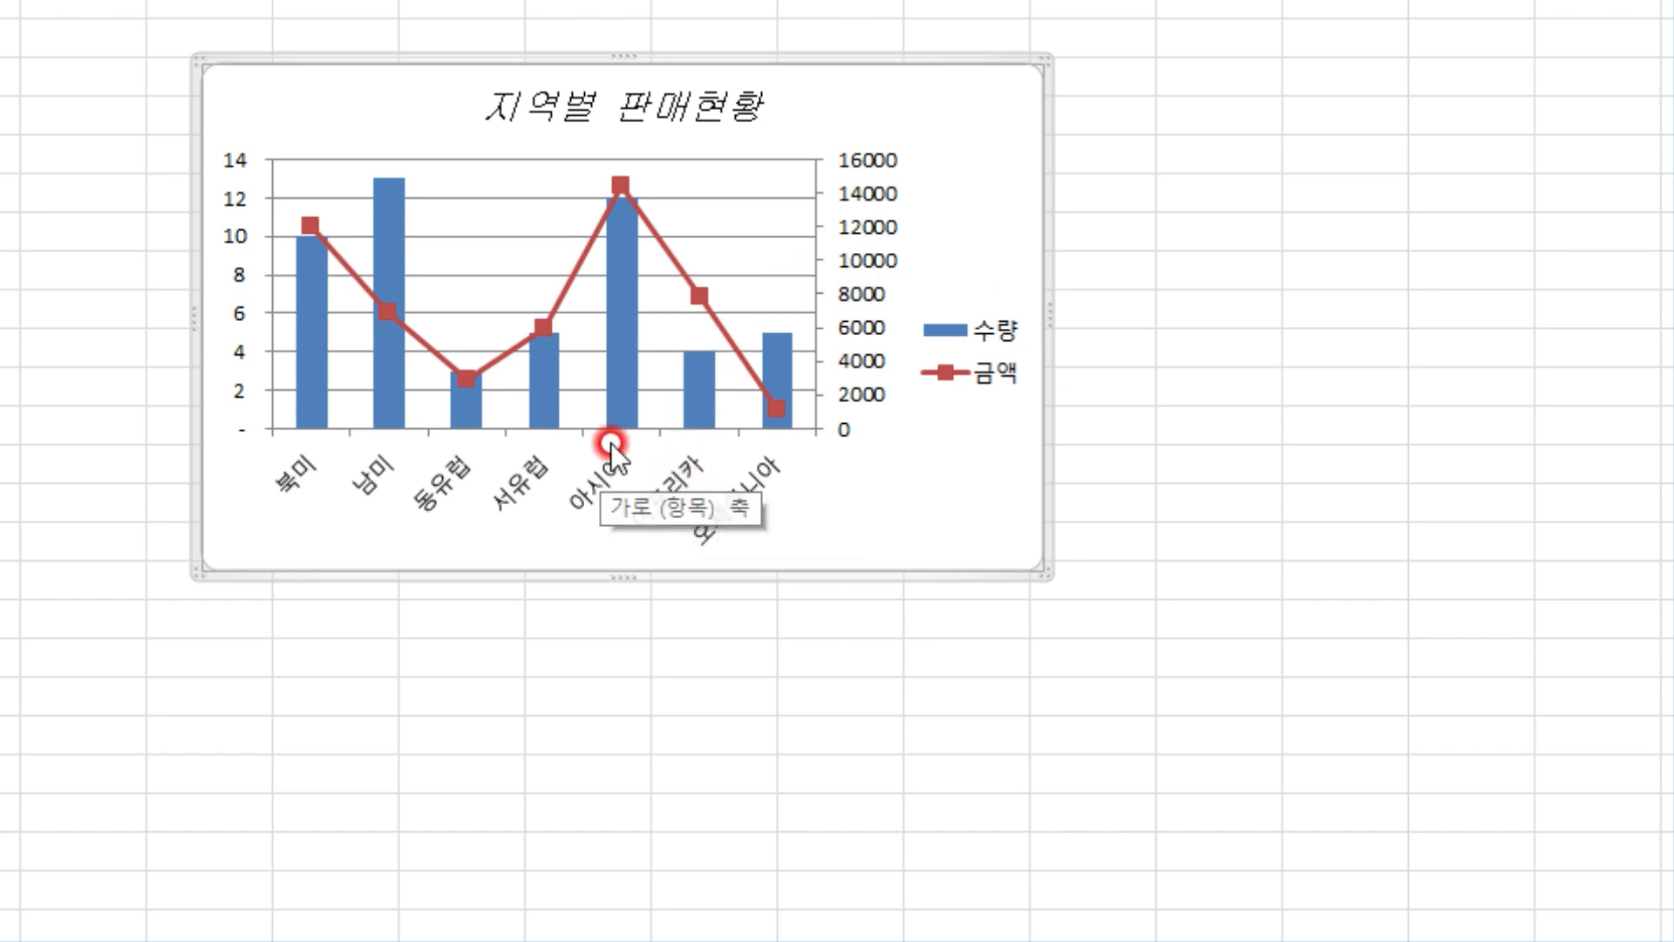
- Add a data label only to the 아시아 column of the 수량 series
{"action": "mouse_move", "coordinate": [615, 305]}
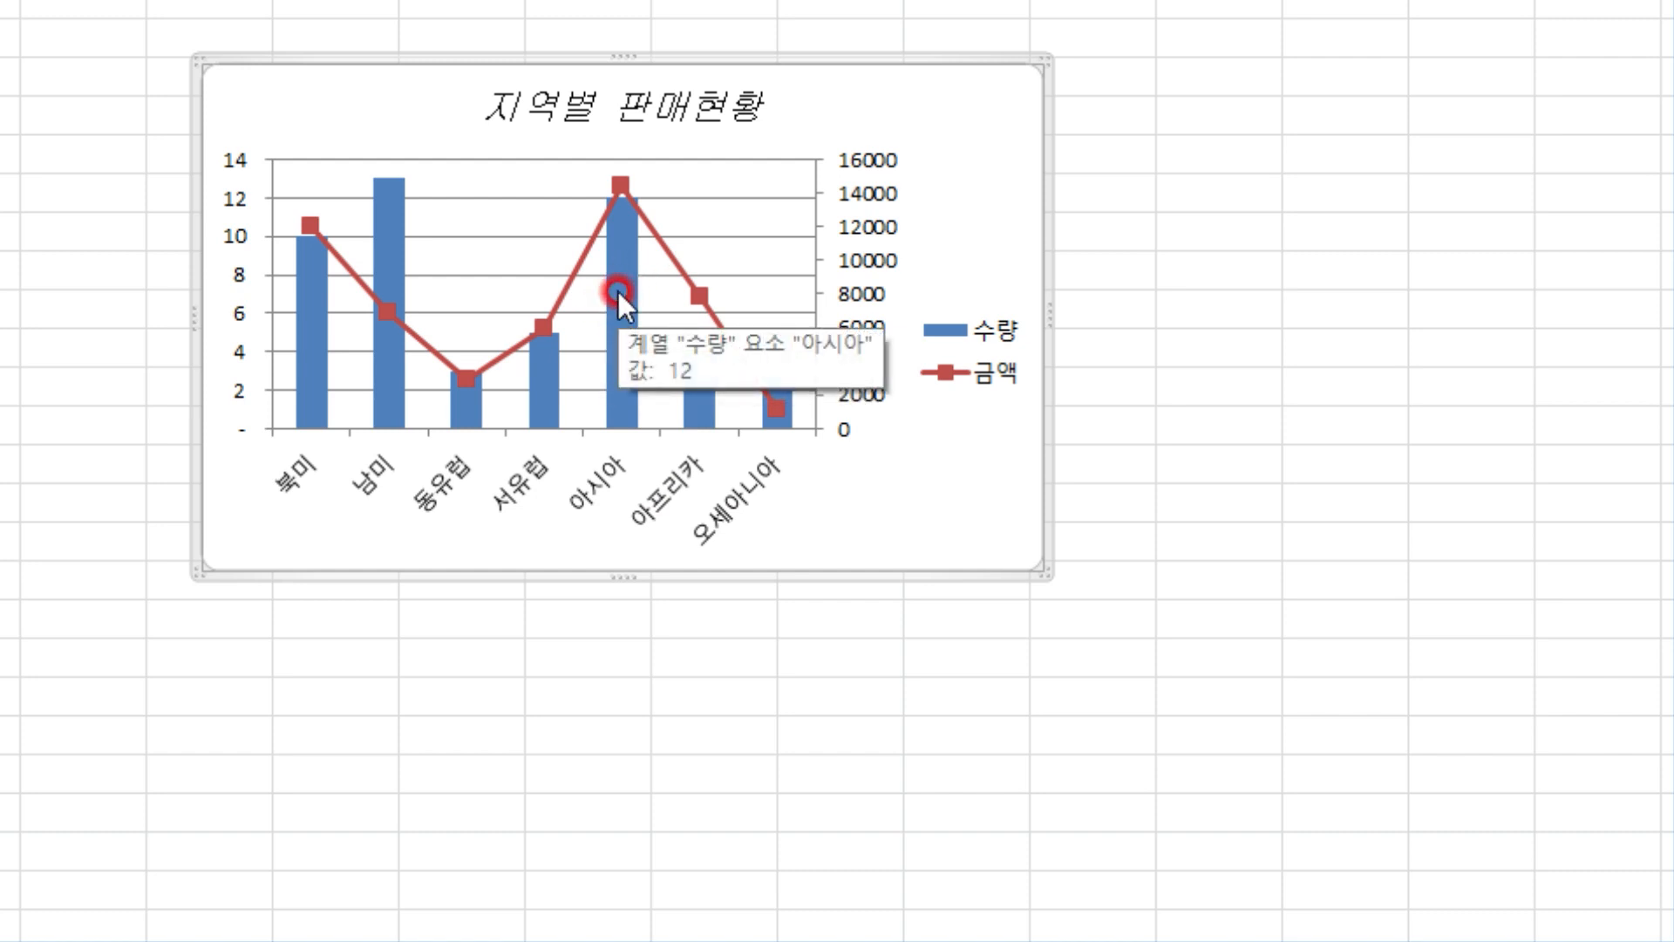
{"action": "left_click", "coordinate": [617, 290]}
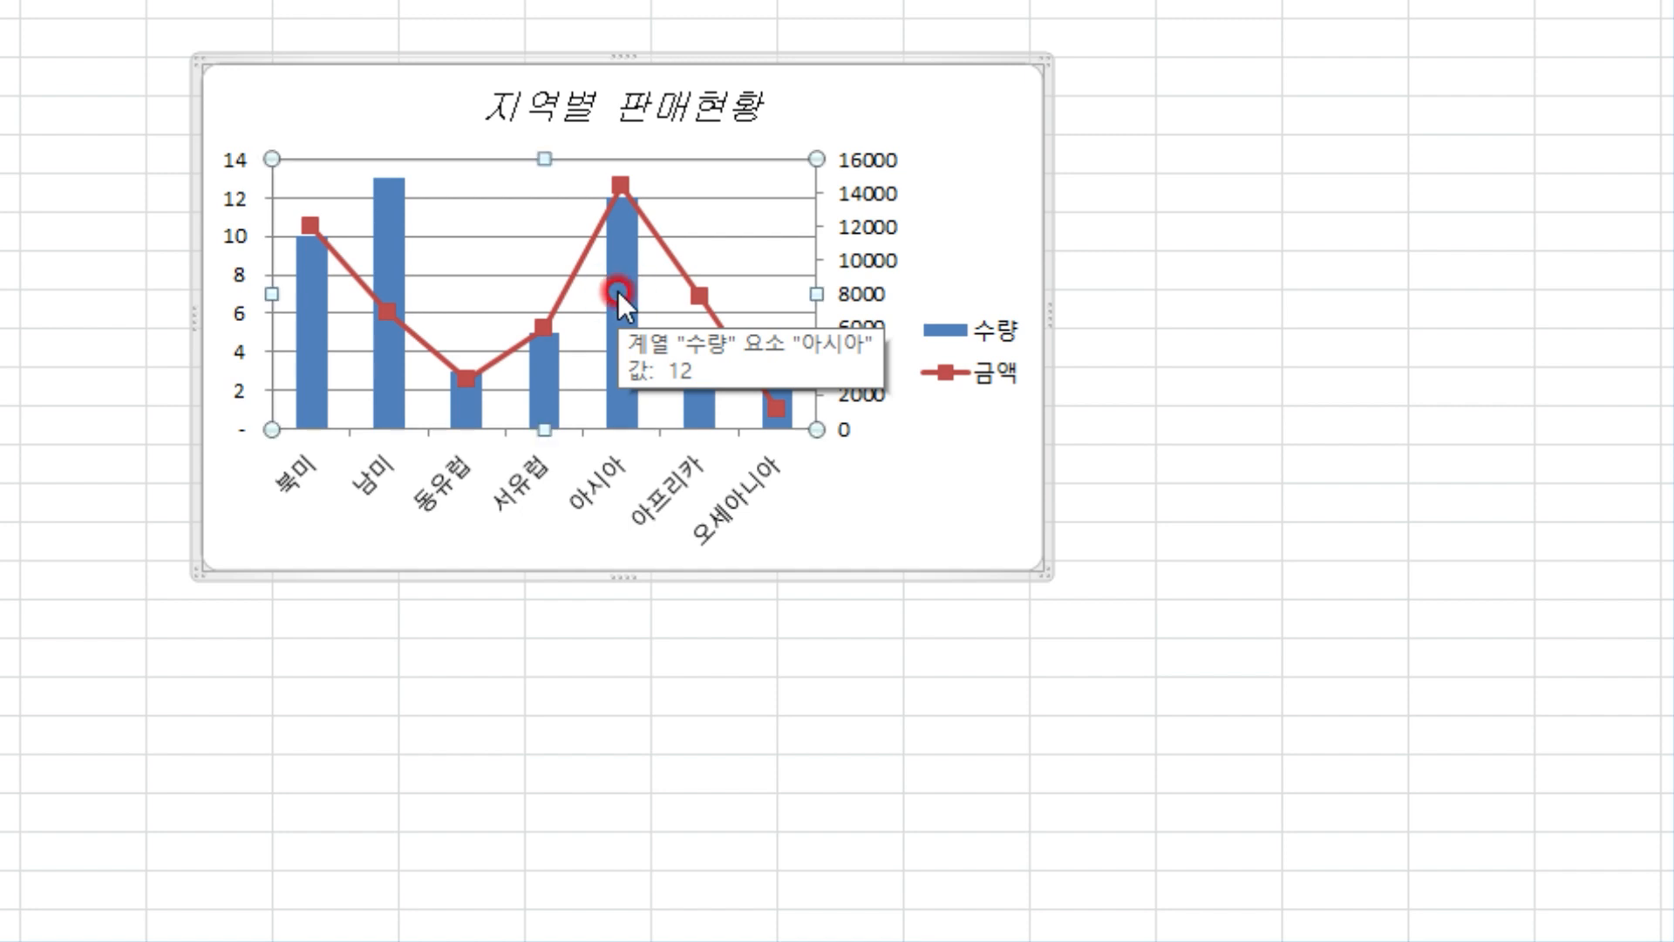
{"action": "left_click", "coordinate": [629, 275]}
{"action": "left_click", "coordinate": [639, 245]}
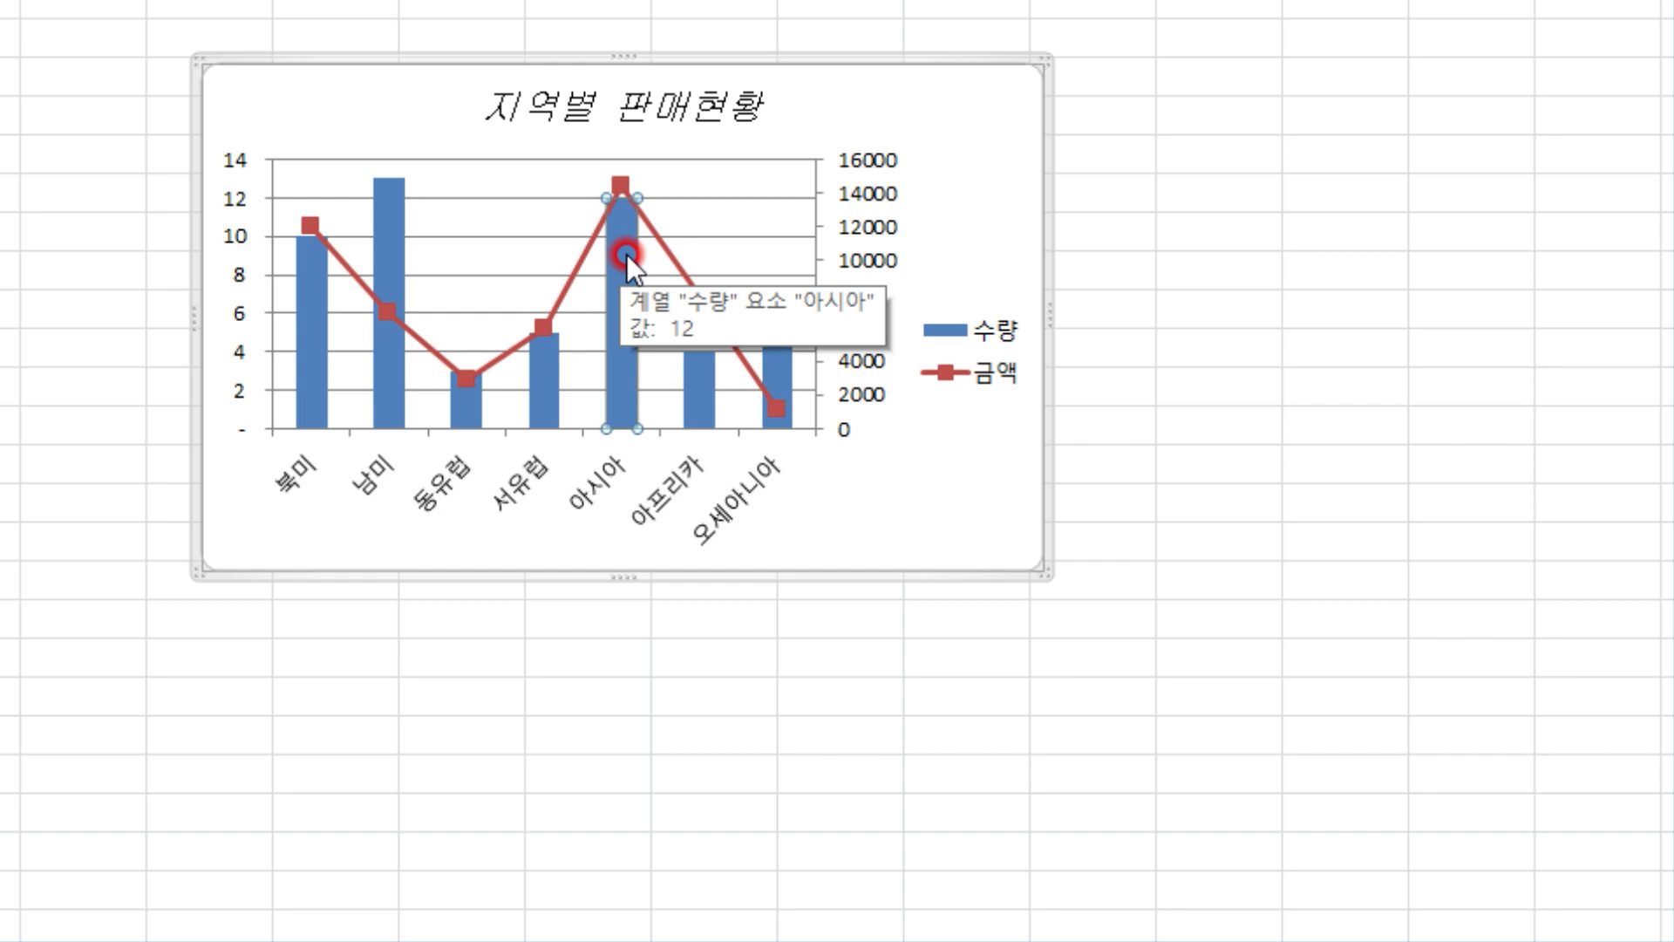
{"action": "right_click", "coordinate": [626, 254]}
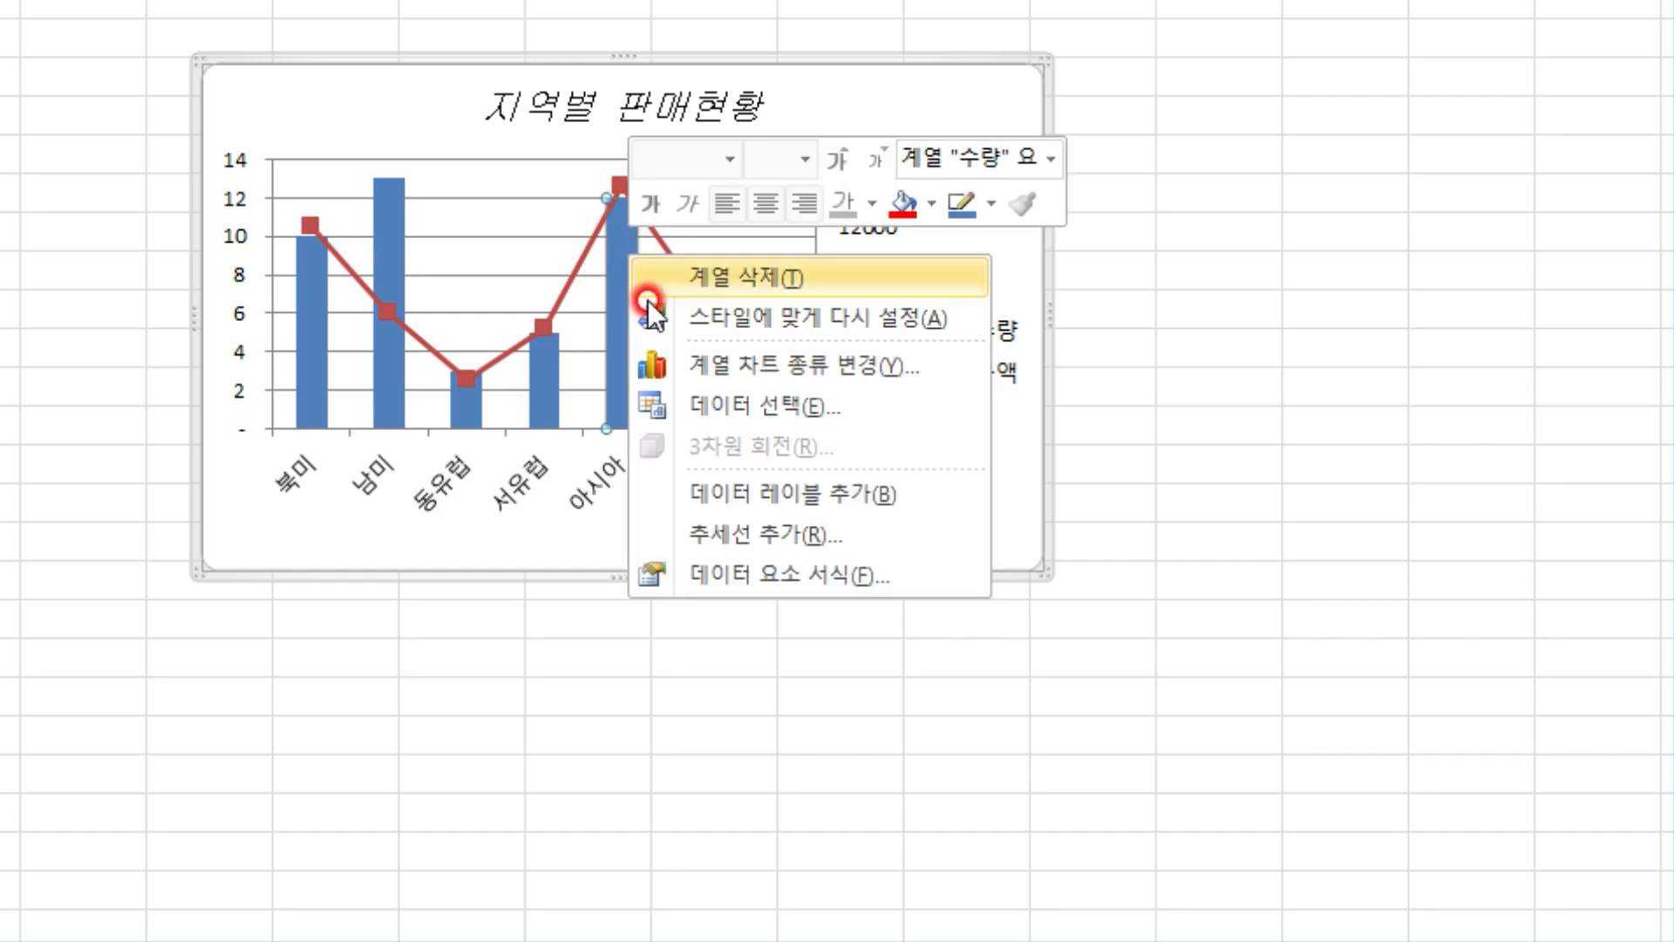
{"action": "left_click", "coordinate": [783, 493]}
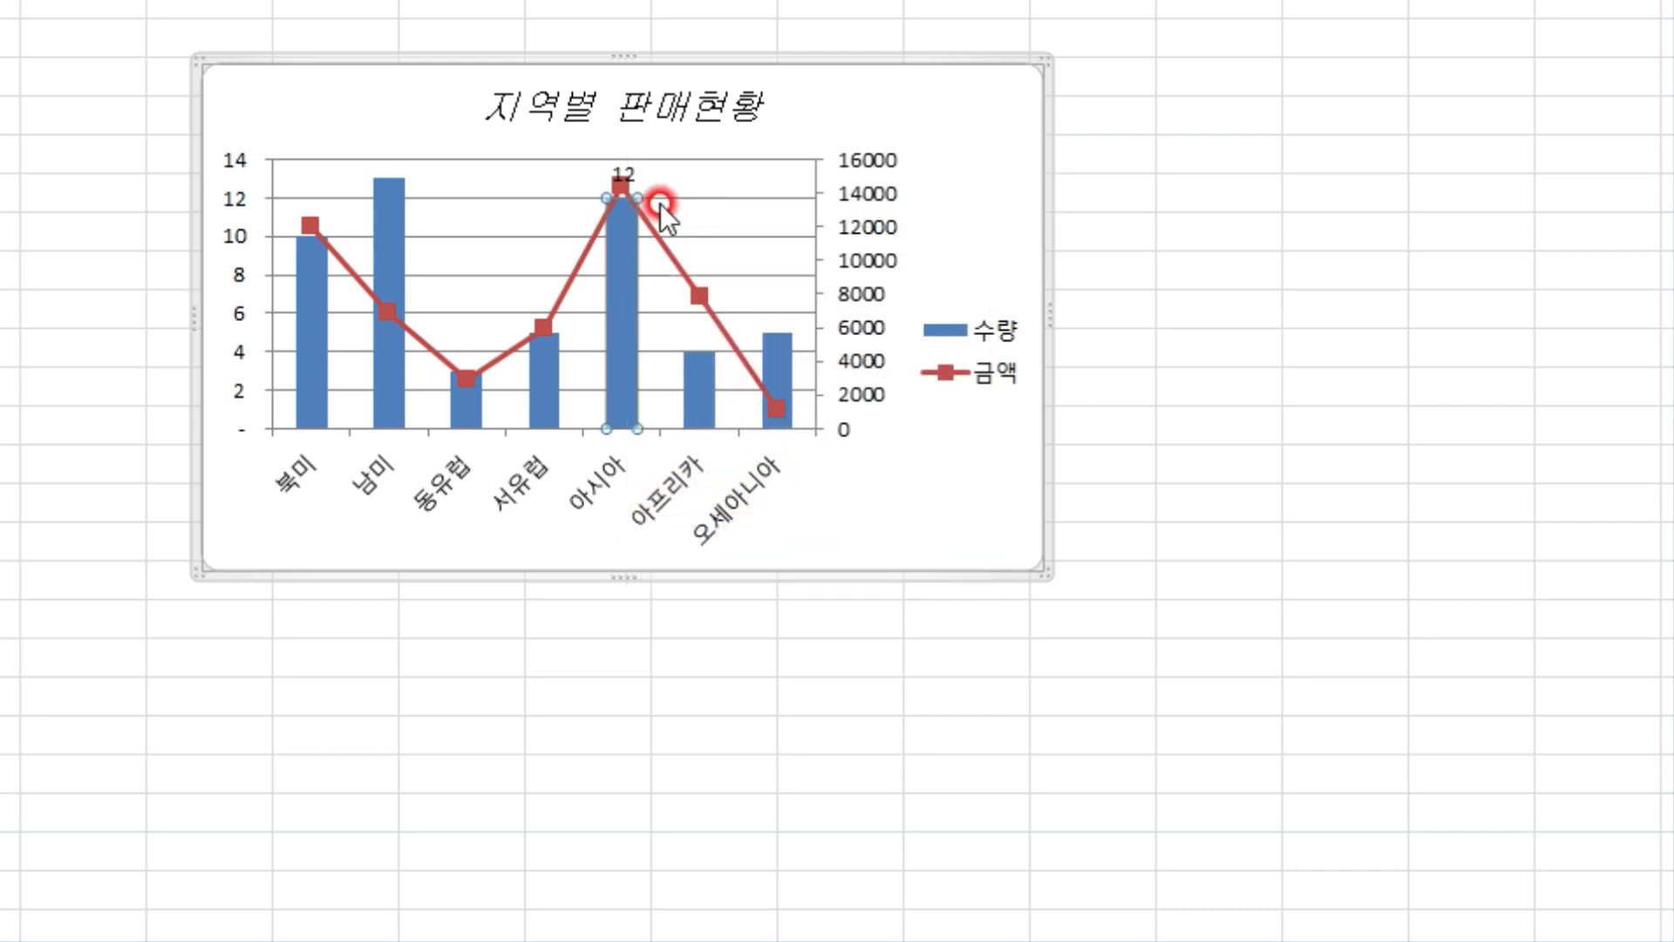
- Set the 아시아 data label's position to 가운데 (center) and close the label formatting
{"action": "right_click", "coordinate": [631, 168]}
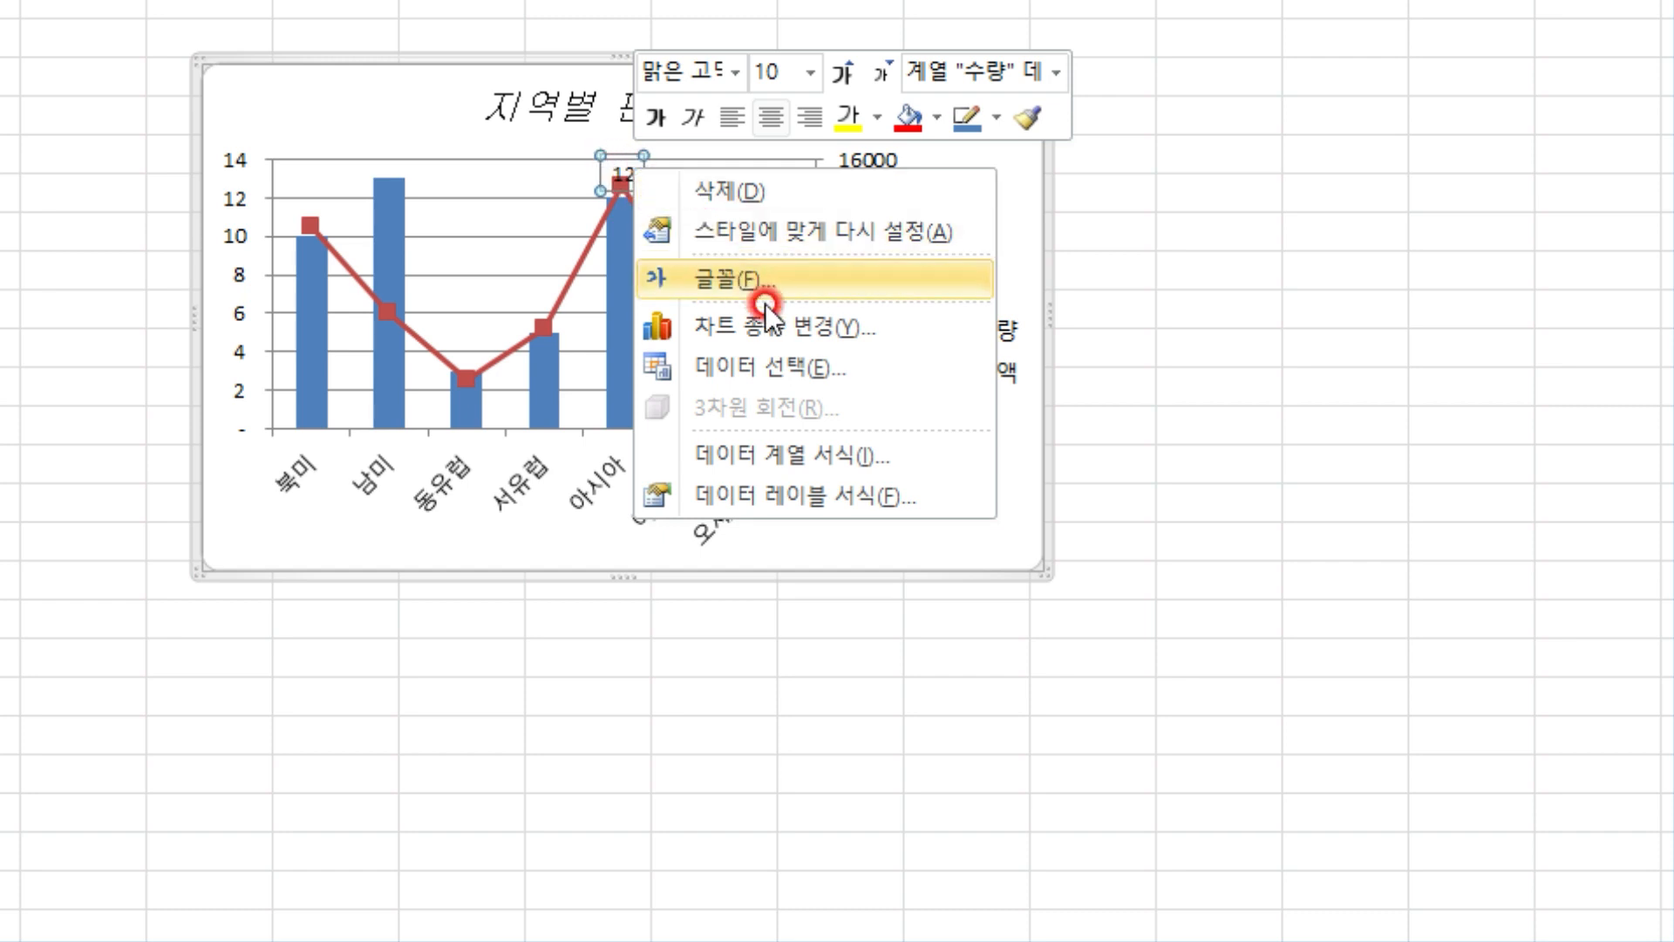
{"action": "left_click", "coordinate": [824, 488]}
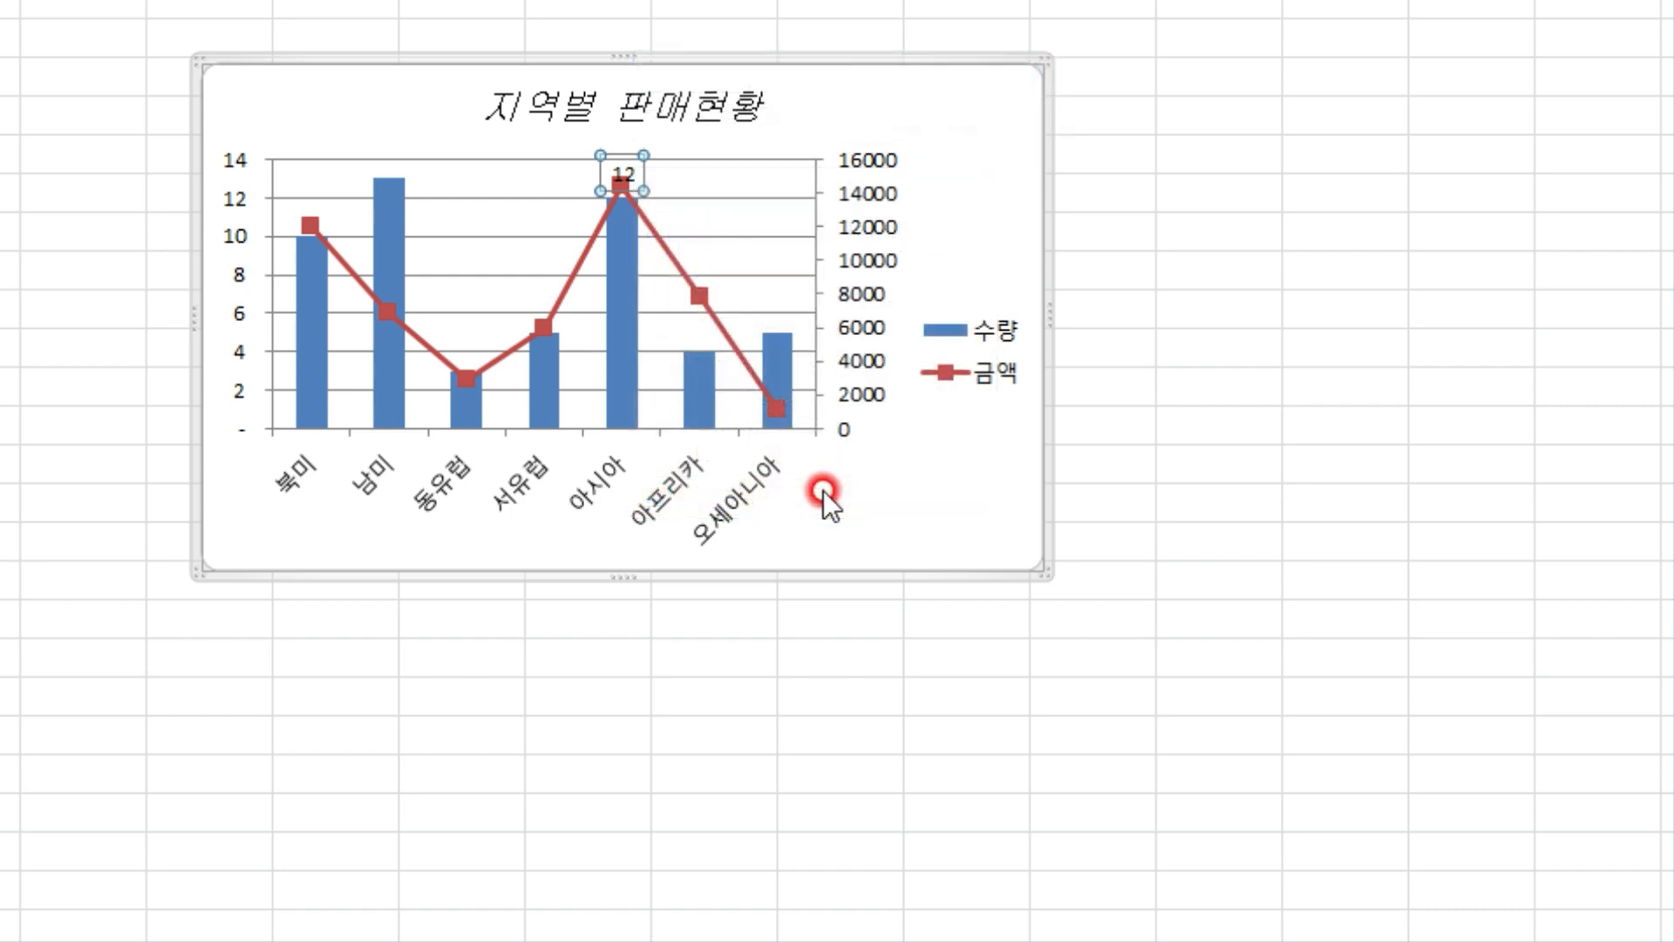
{"action": "left_click_drag", "start_coordinate": [836, 14], "coordinate": [856, 90]}
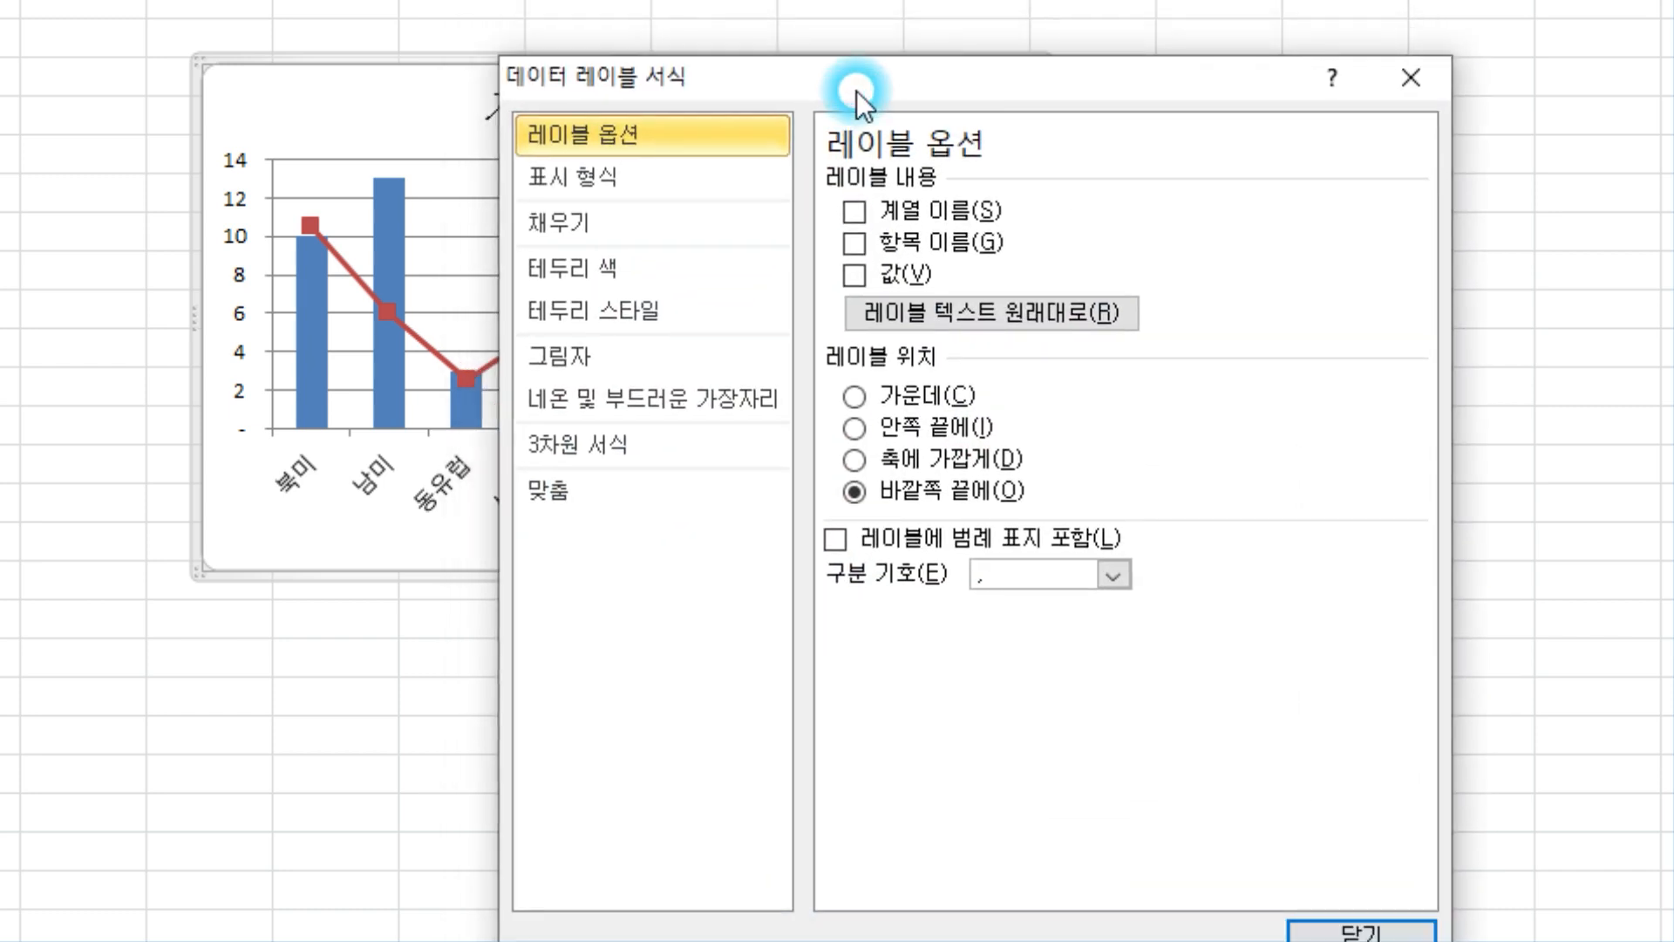
{"action": "left_click", "coordinate": [858, 403]}
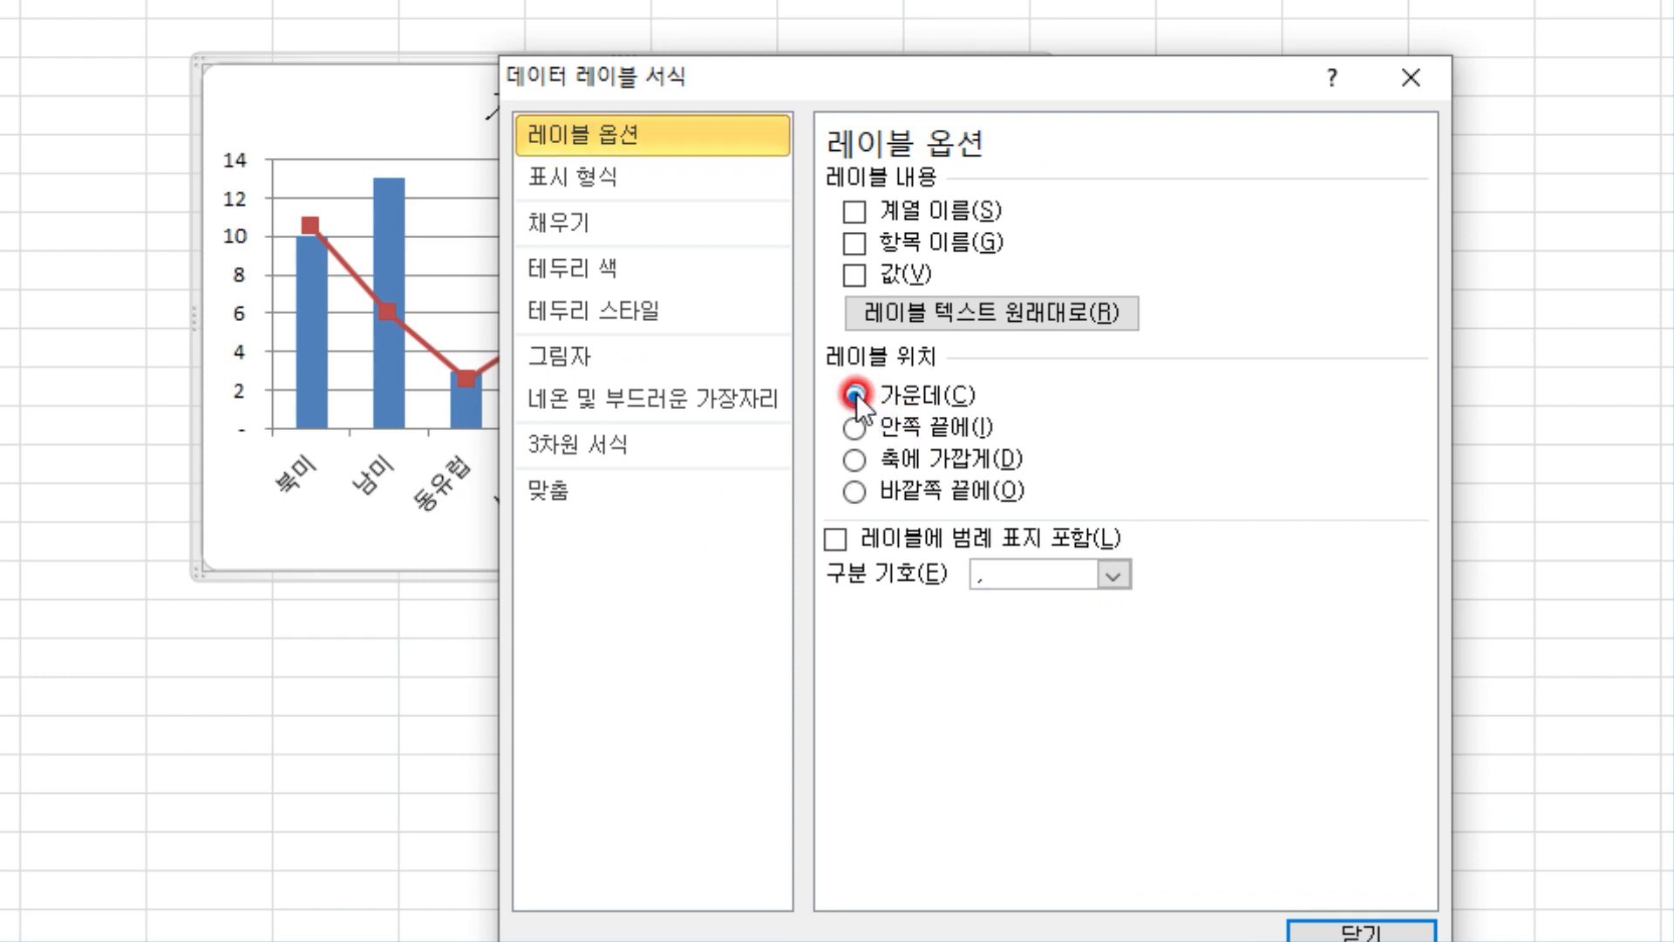
{"action": "left_click_drag", "start_coordinate": [991, 100], "coordinate": [958, 7]}
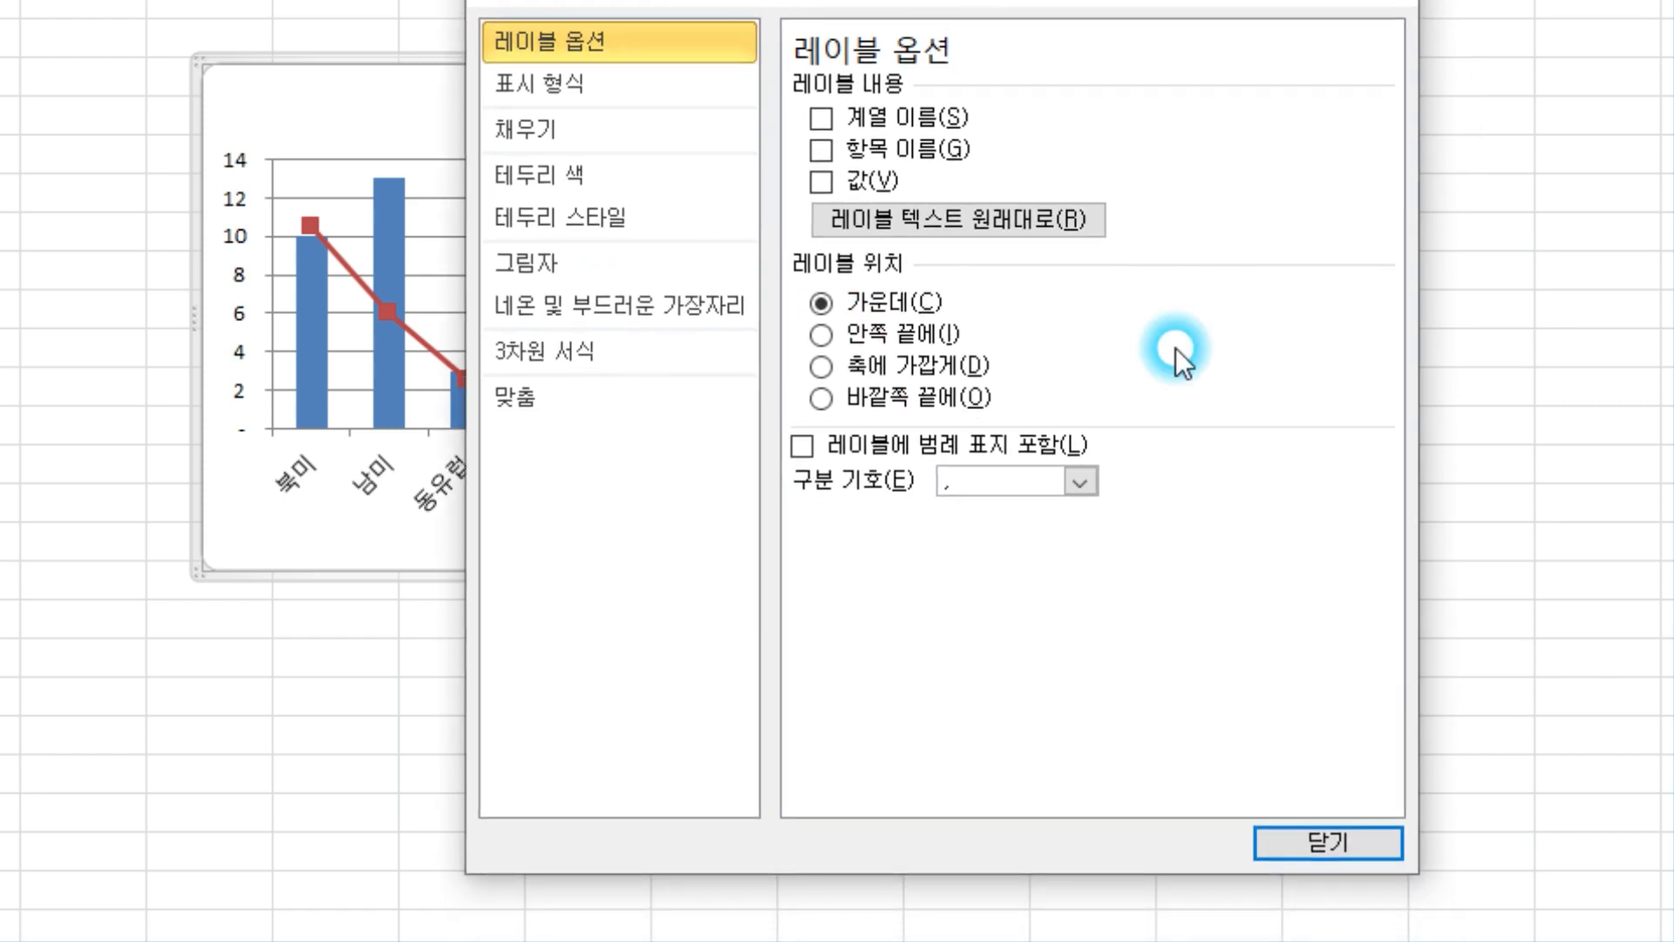
{"action": "left_click", "coordinate": [1315, 836]}
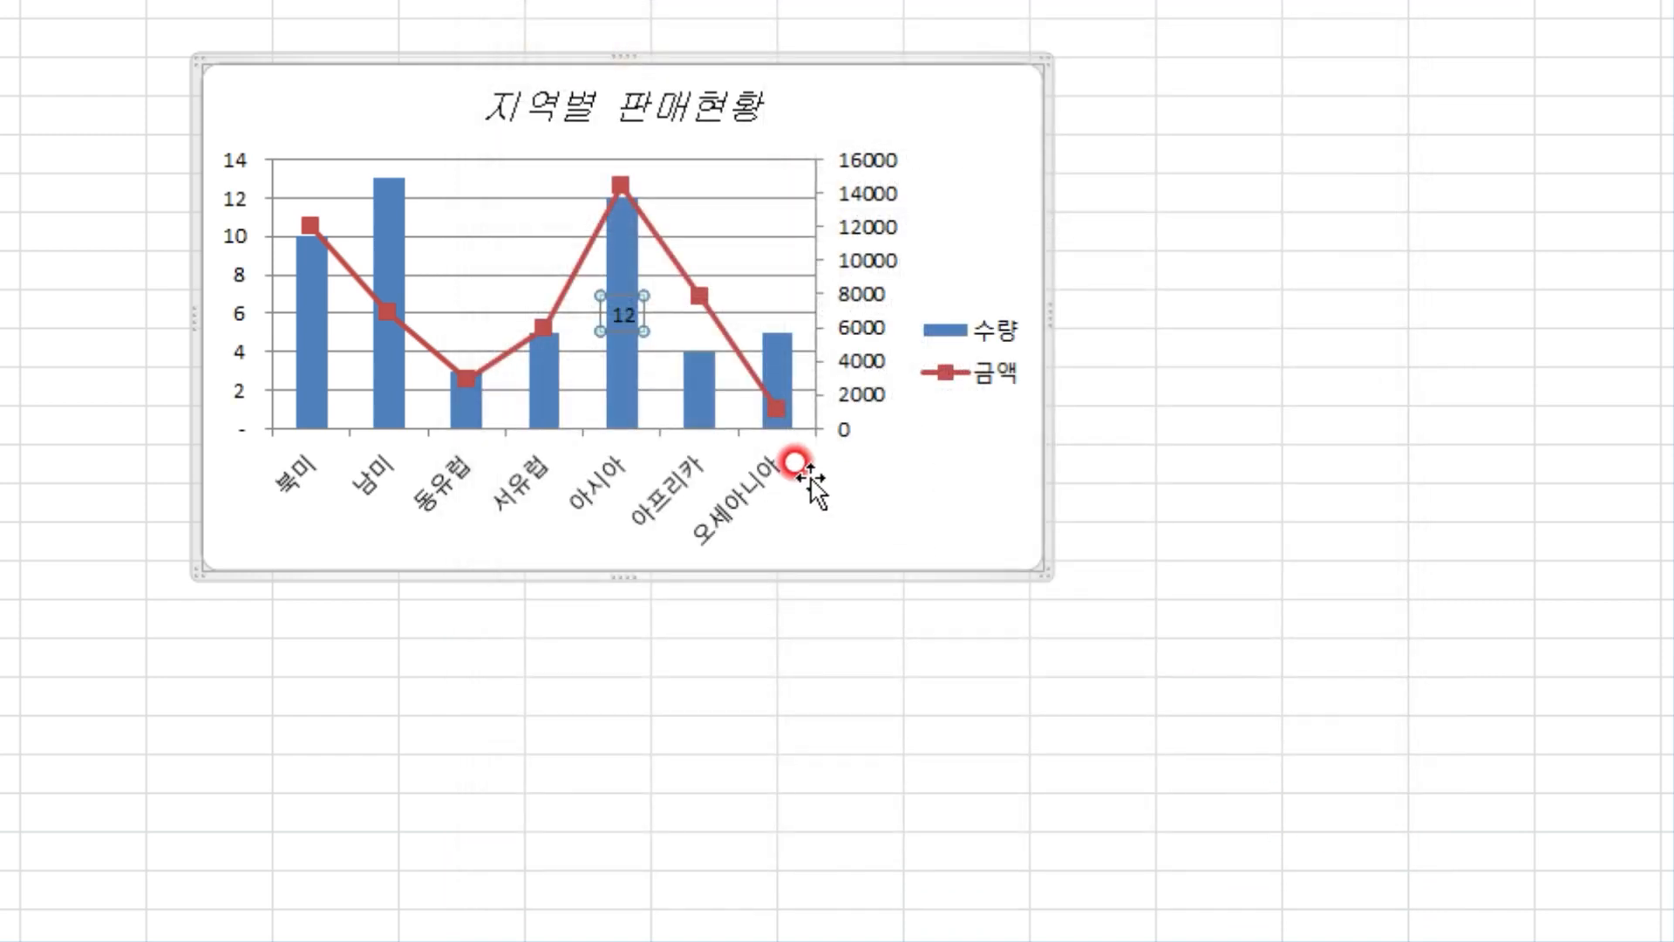
- Make the 아시아 data label bold and deselect the chart
{"action": "right_click", "coordinate": [624, 318]}
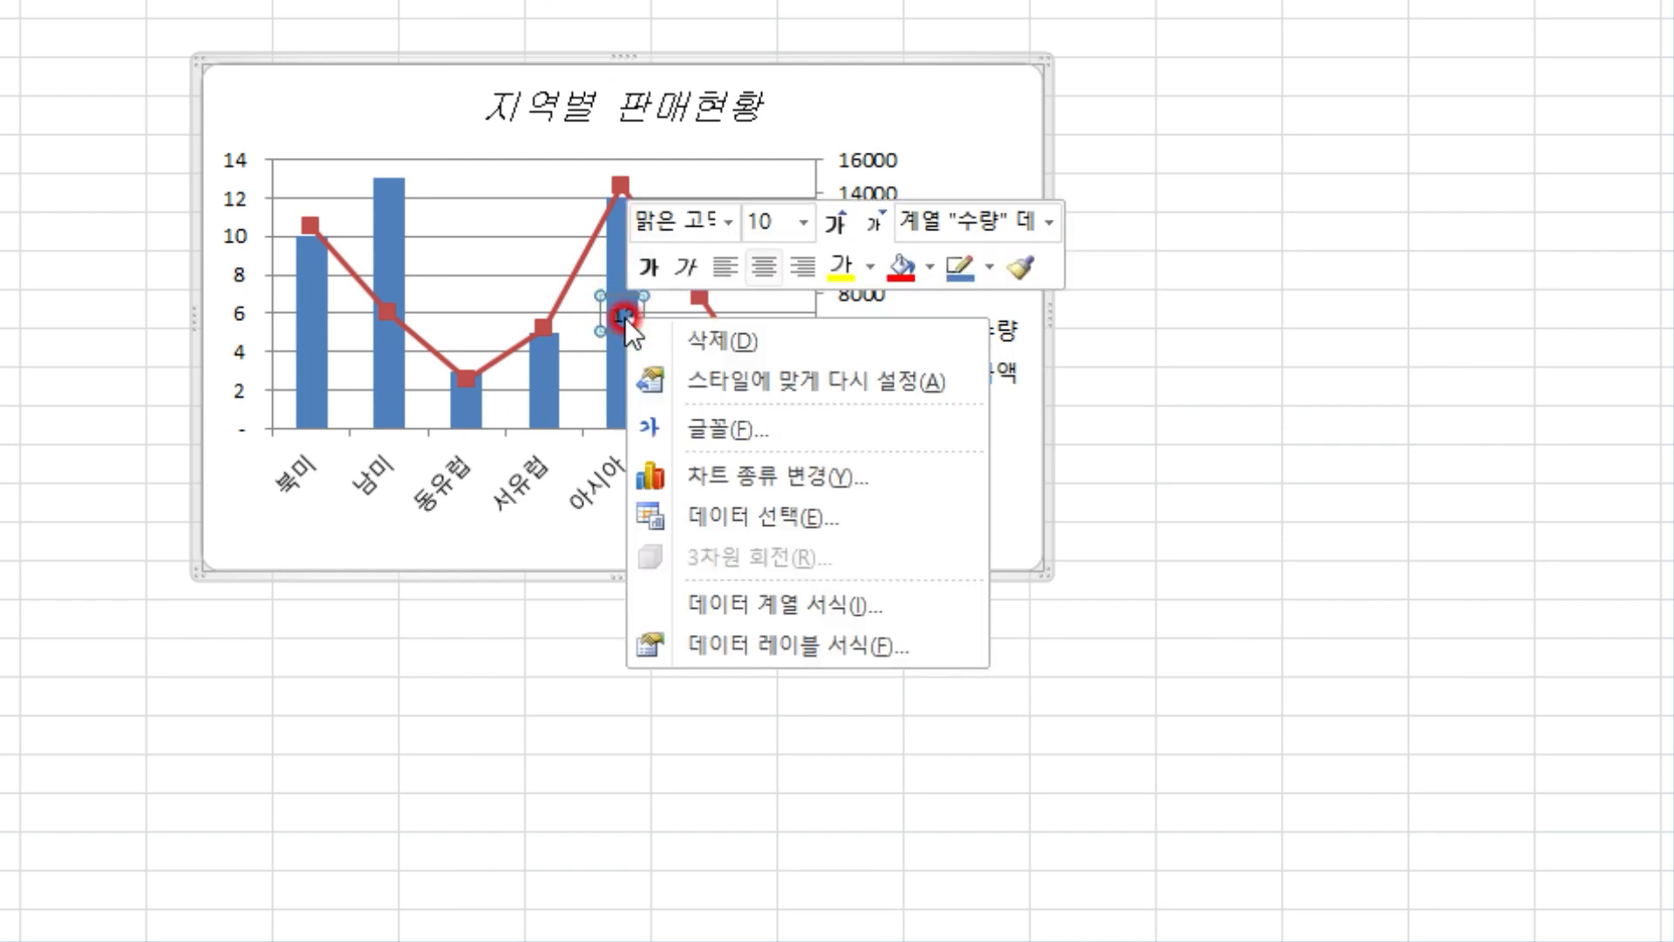
{"action": "left_click", "coordinate": [656, 274]}
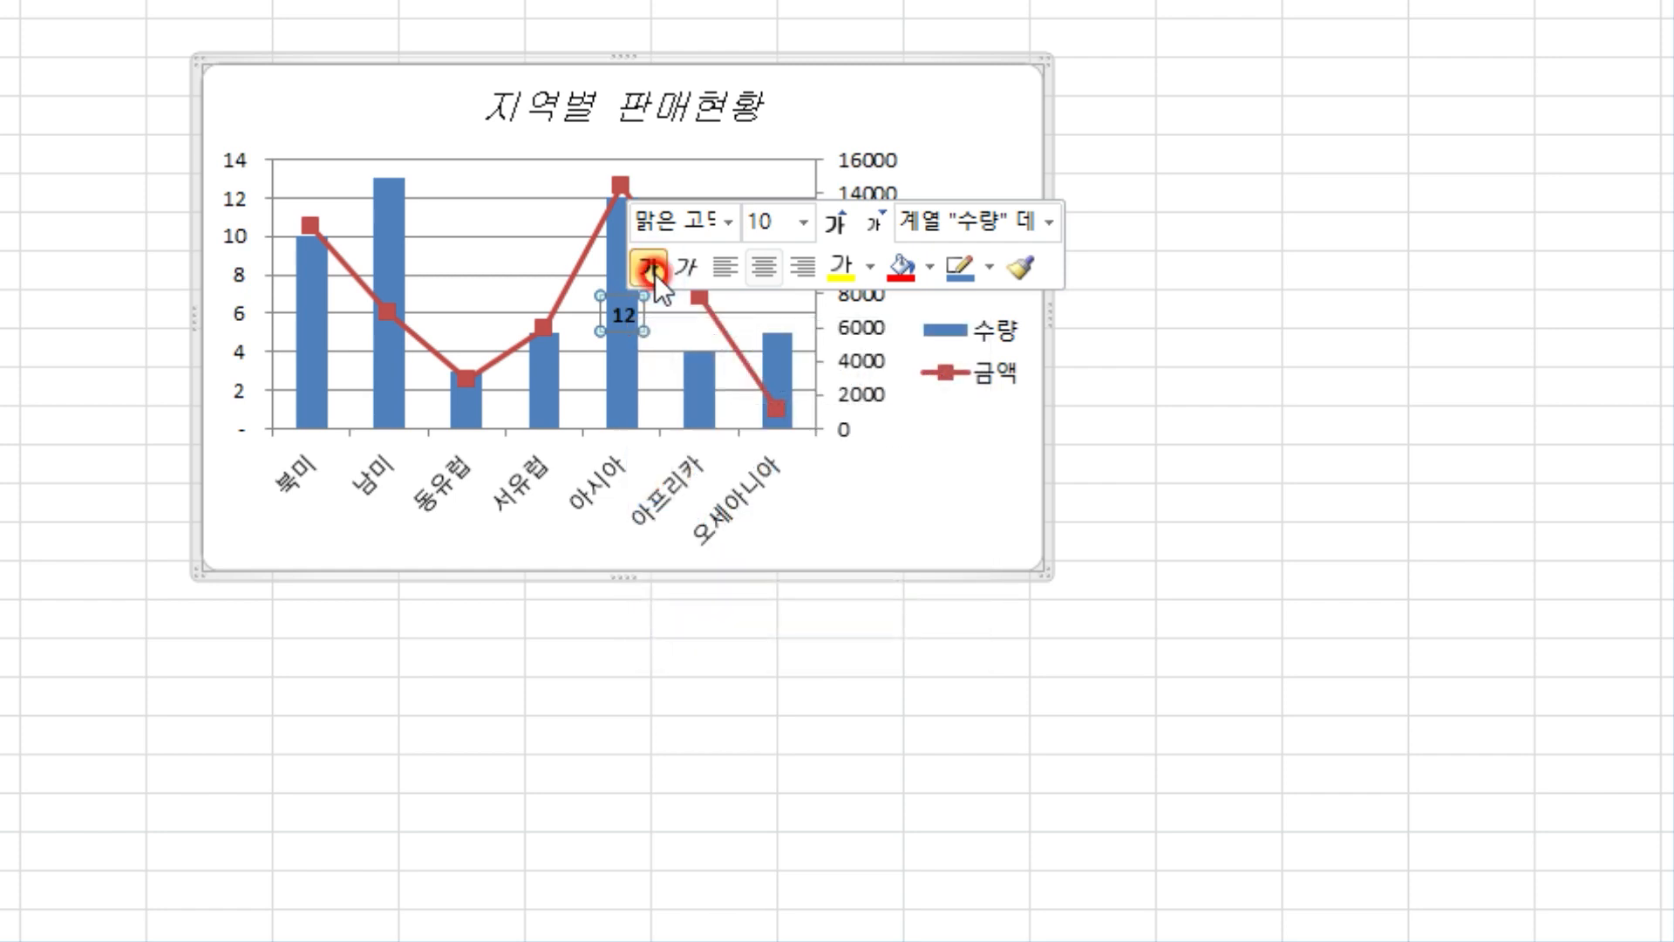
{"action": "left_click", "coordinate": [1183, 418]}
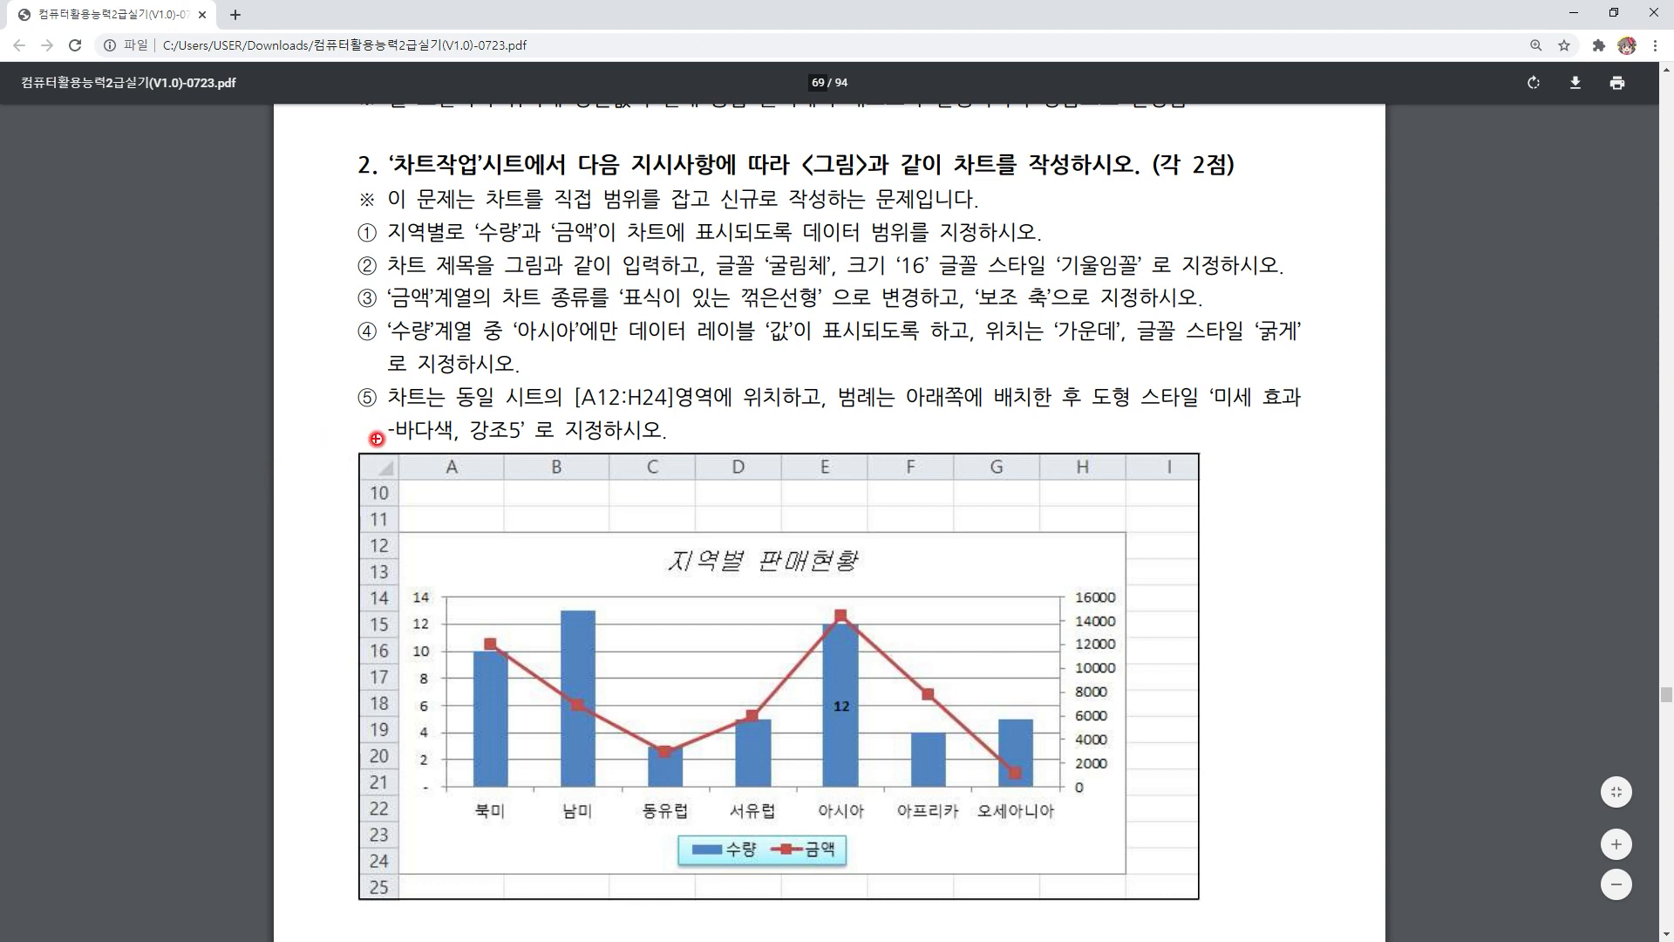
{"action": "mouse_move", "coordinate": [388, 406]}
{"action": "left_mouse_down"}
{"action": "mouse_move", "coordinate": [559, 410]}
{"action": "mouse_move", "coordinate": [610, 351]}
{"action": "mouse_move", "coordinate": [693, 406]}
{"action": "mouse_move", "coordinate": [663, 421]}
{"action": "left_mouse_up"}
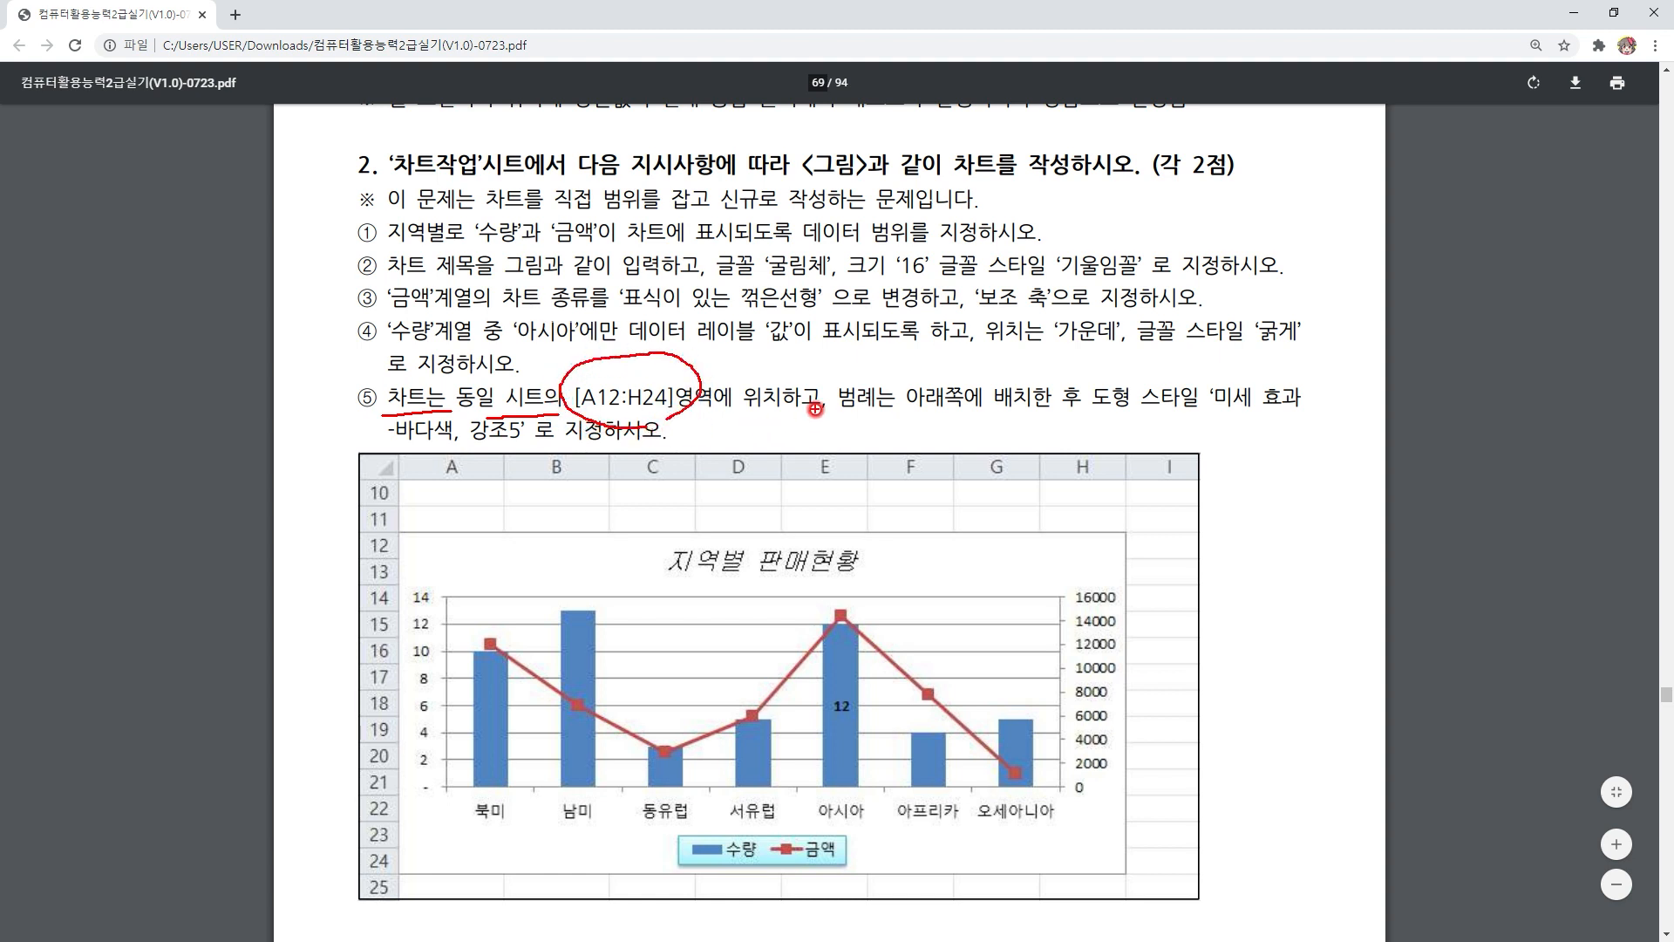
{"action": "left_click_drag", "start_coordinate": [839, 407], "coordinate": [1003, 426]}
{"action": "mouse_move", "coordinate": [1219, 419]}
{"action": "left_mouse_down"}
{"action": "mouse_move", "coordinate": [1064, 426]}
{"action": "mouse_move", "coordinate": [1299, 419]}
{"action": "left_mouse_up"}
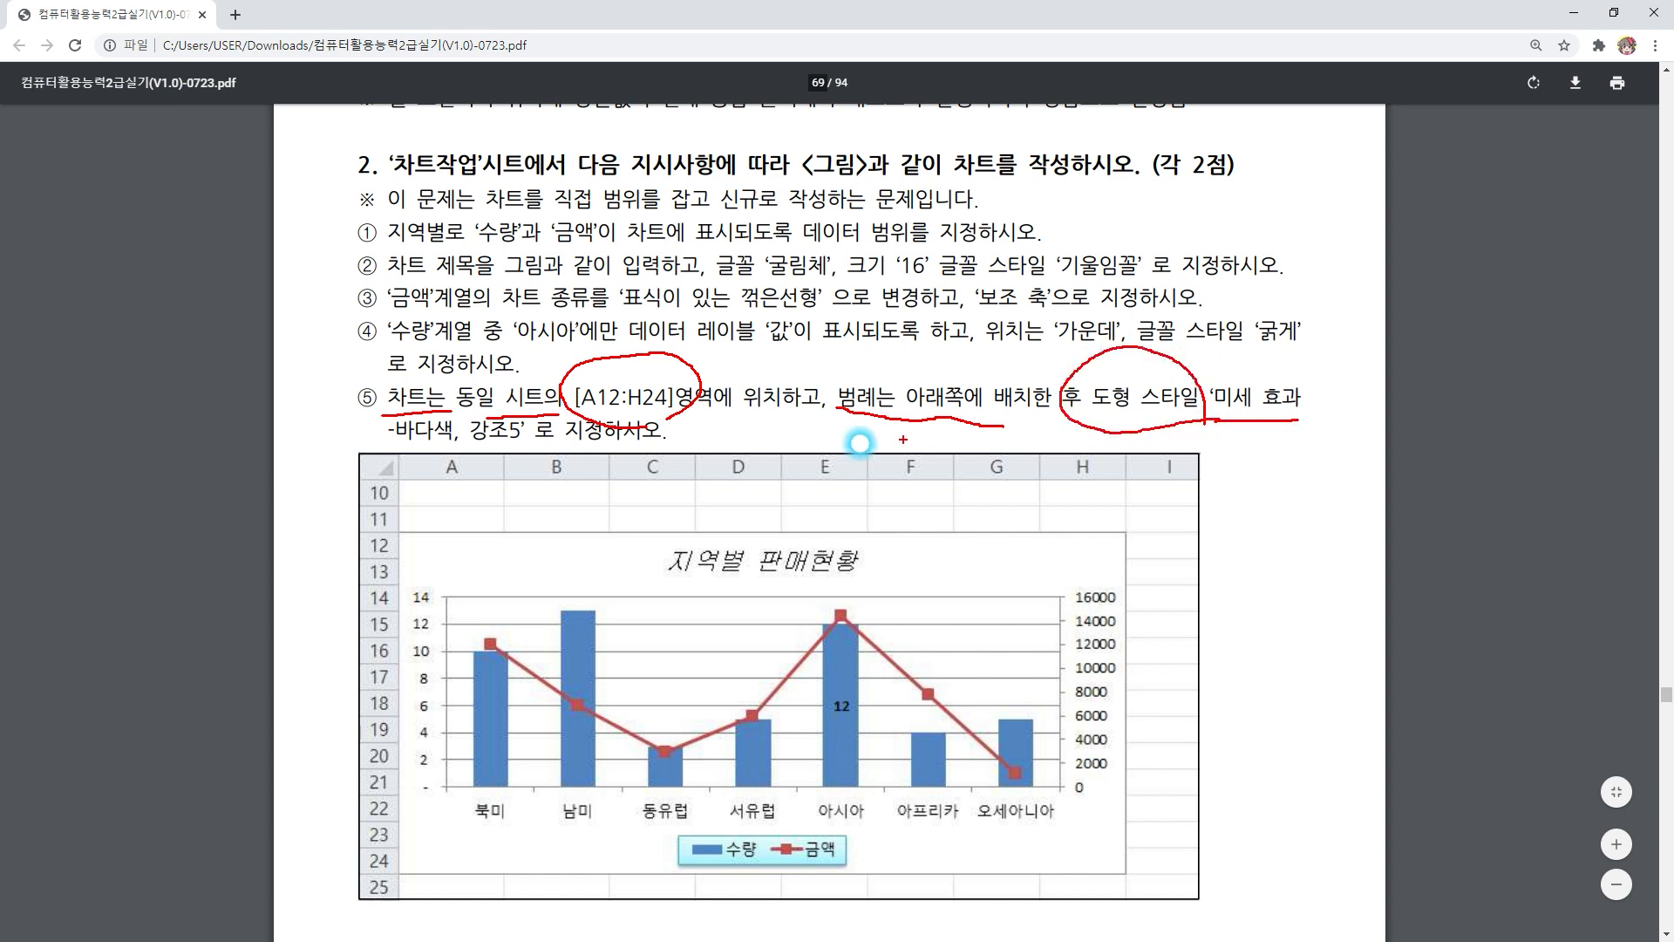
{"action": "left_click_drag", "start_coordinate": [400, 448], "coordinate": [509, 448]}
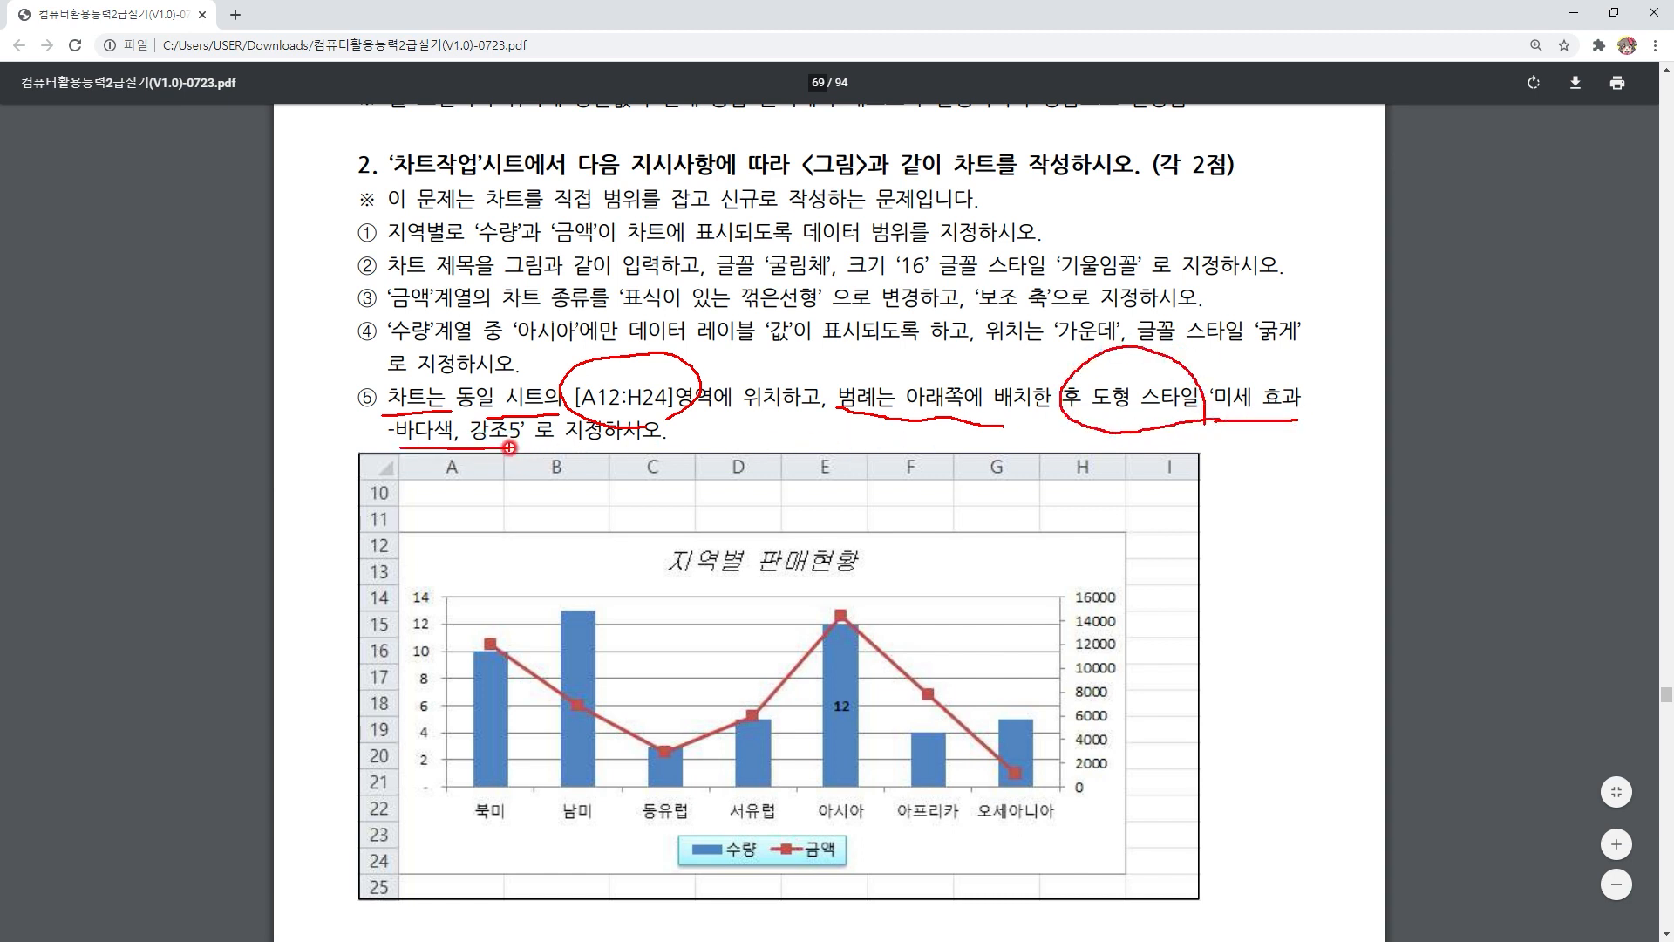
{"action": "mouse_move", "coordinate": [801, 863]}
{"action": "left_mouse_down"}
{"action": "mouse_move", "coordinate": [765, 810]}
{"action": "mouse_move", "coordinate": [798, 873]}
{"action": "left_mouse_up"}
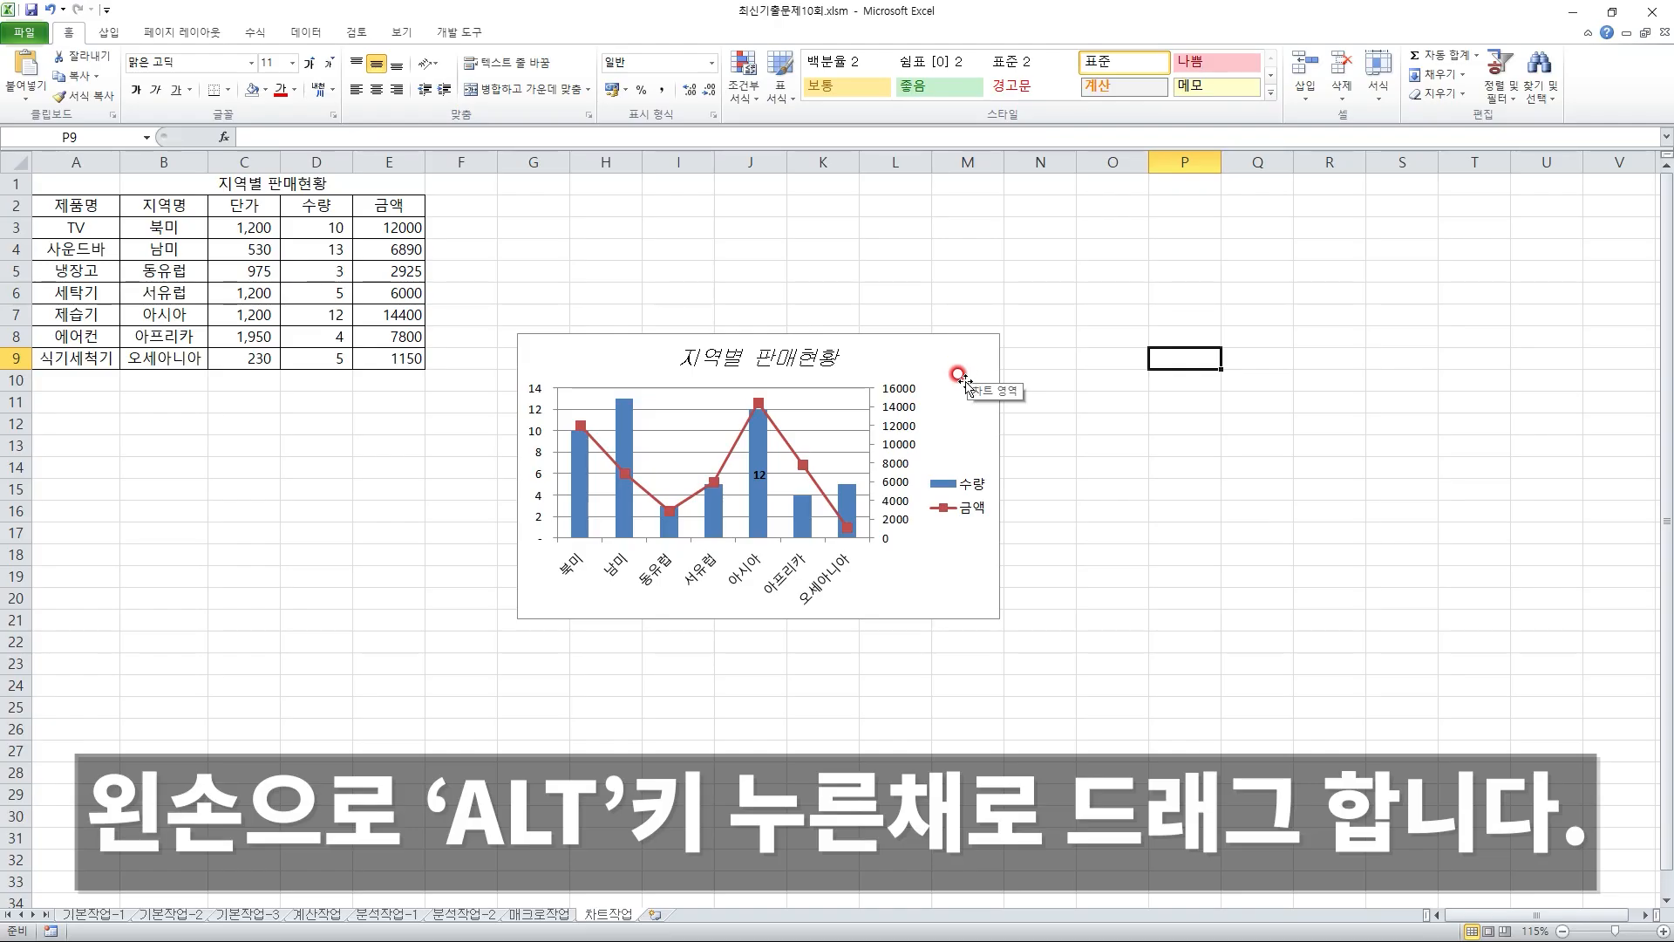
- Move and resize the chart, snapped to the cell grid, so it fills the range A12:H24
{"action": "key", "text": "alt"}
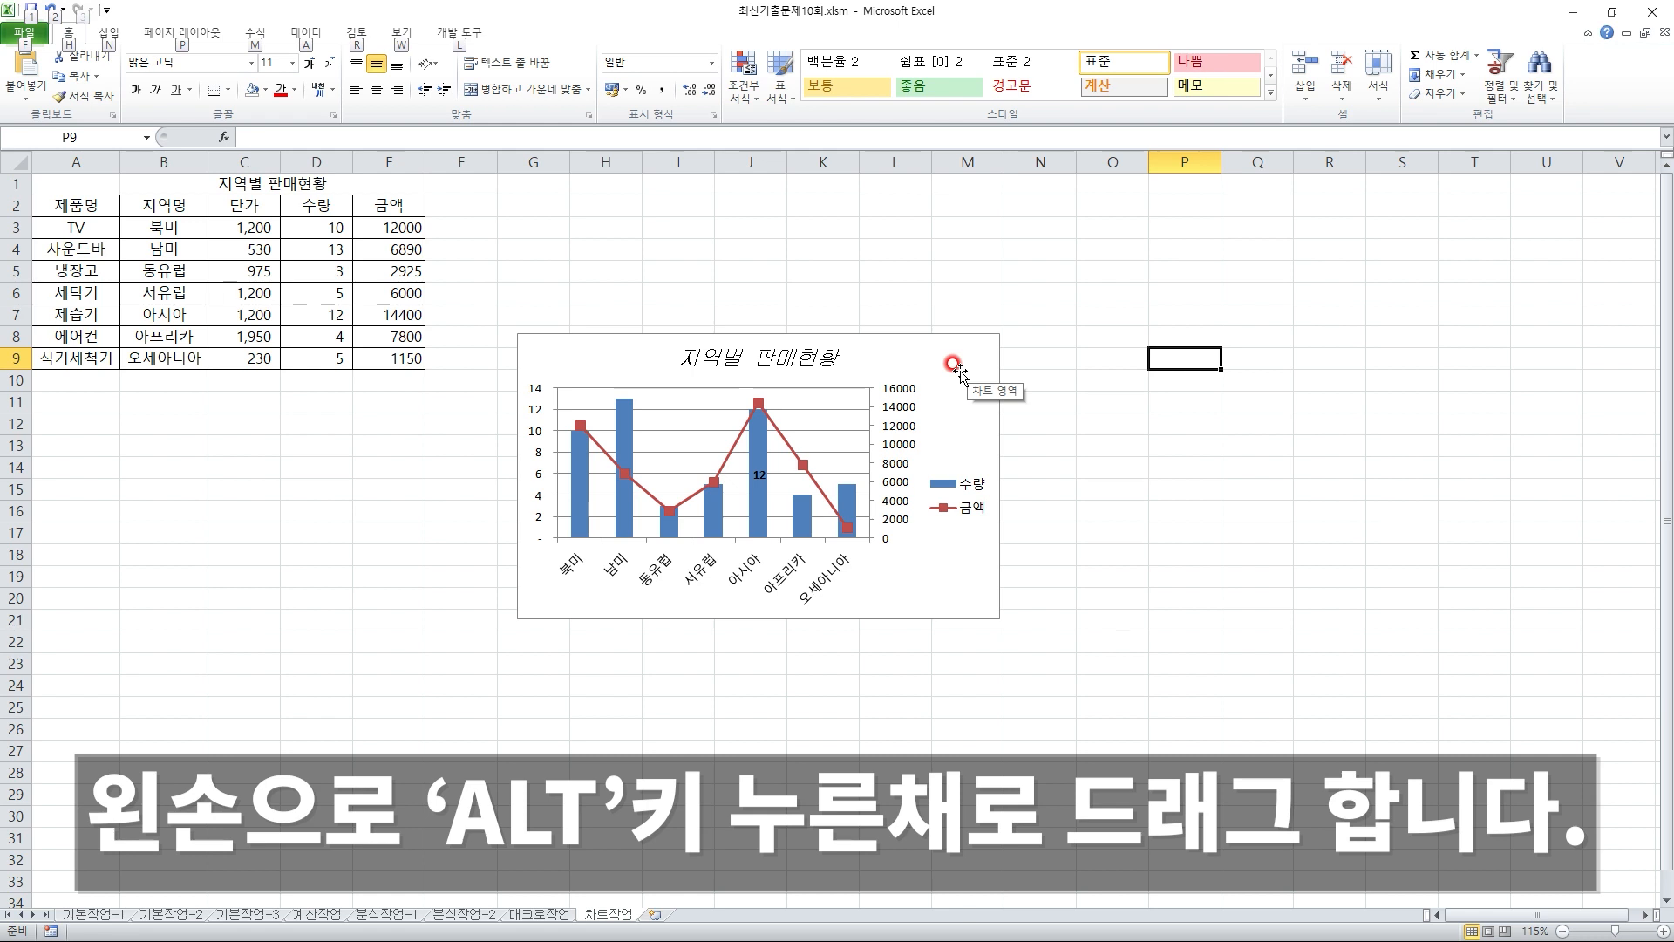
{"action": "left_click_drag", "start_coordinate": [960, 370], "coordinate": [462, 451]}
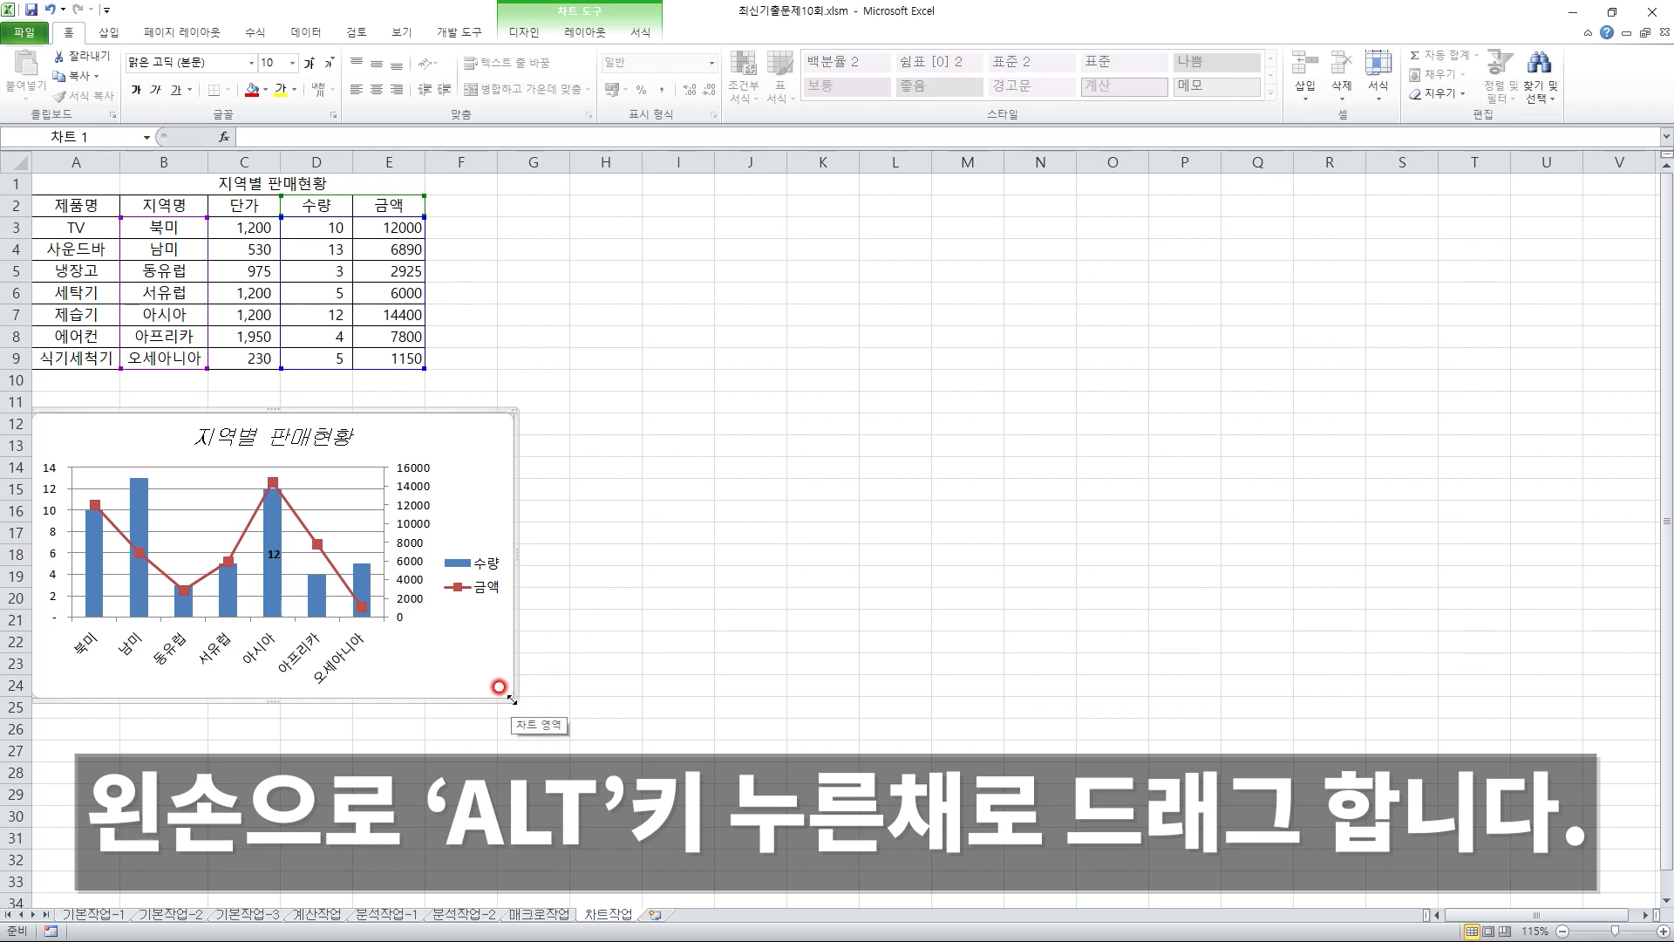
{"action": "left_click_drag", "start_coordinate": [514, 700], "coordinate": [633, 700]}
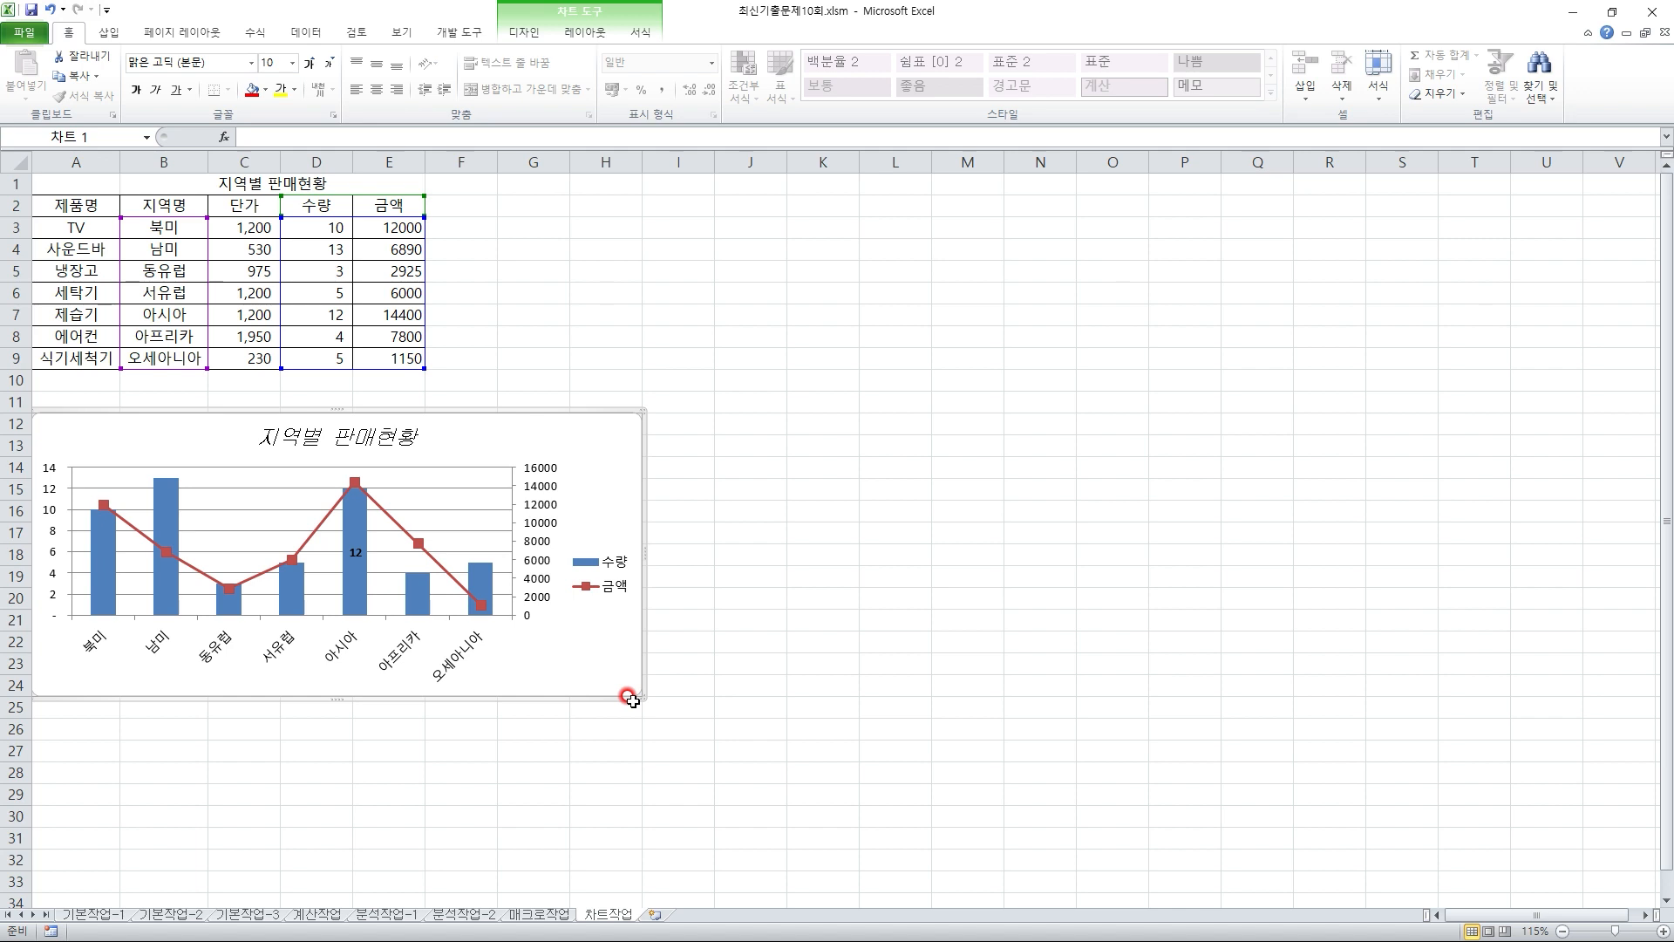
- Place the chart's legend below the plot area (아래쪽에 범례 표시)
{"action": "left_click", "coordinate": [586, 33]}
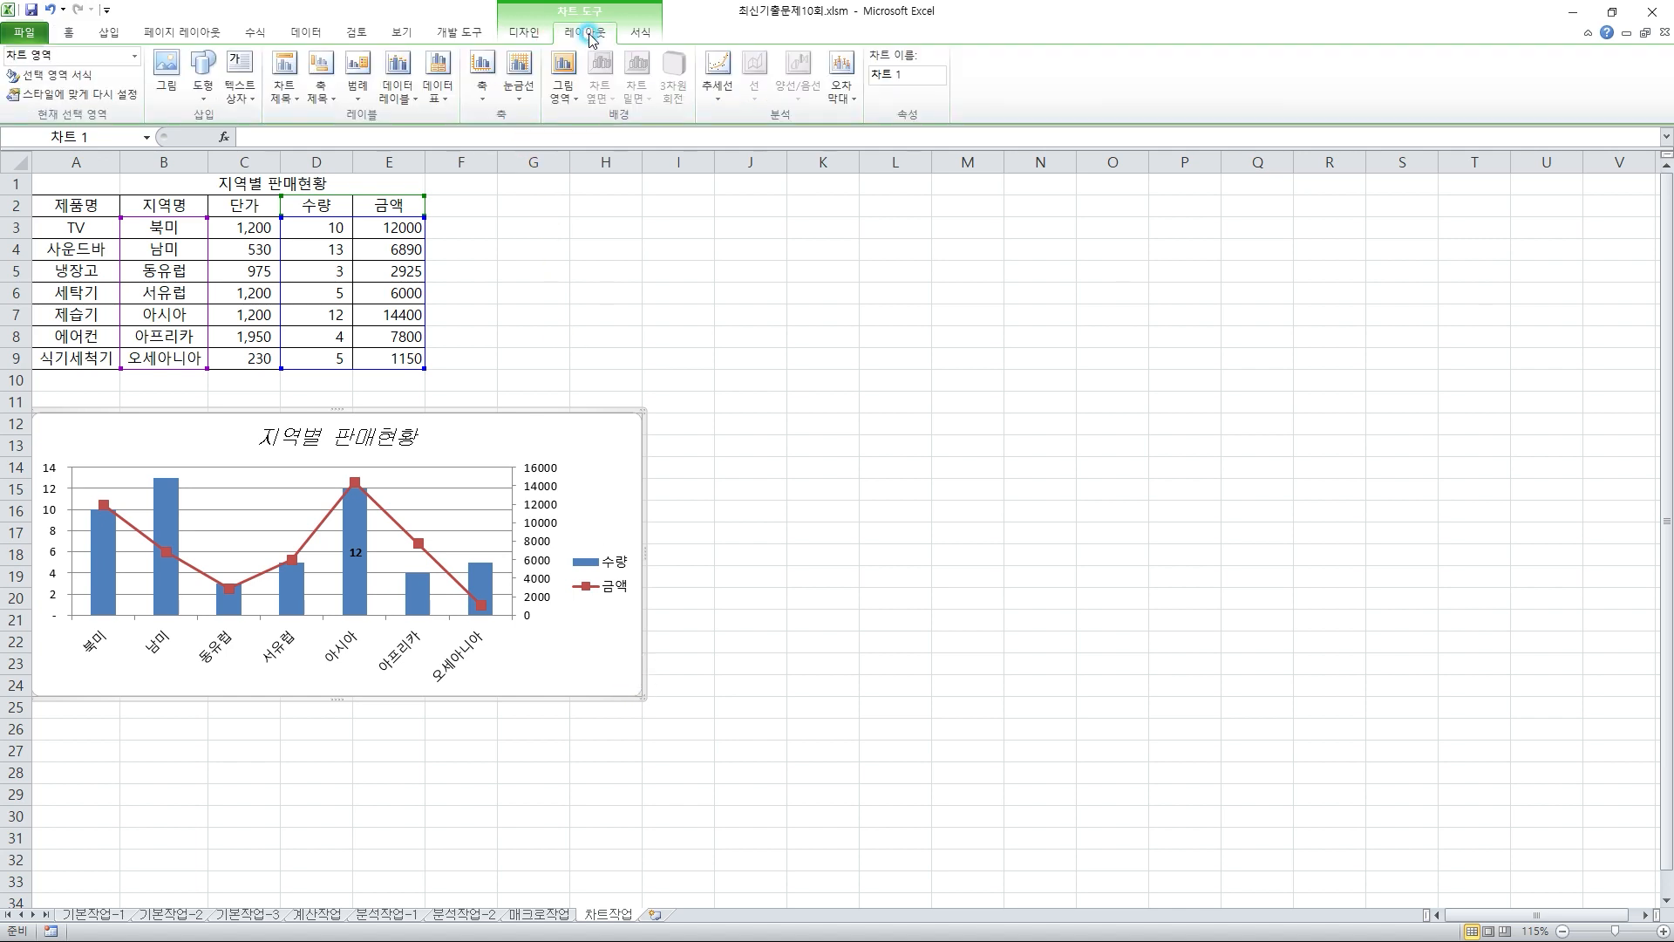
{"action": "left_click", "coordinate": [358, 79]}
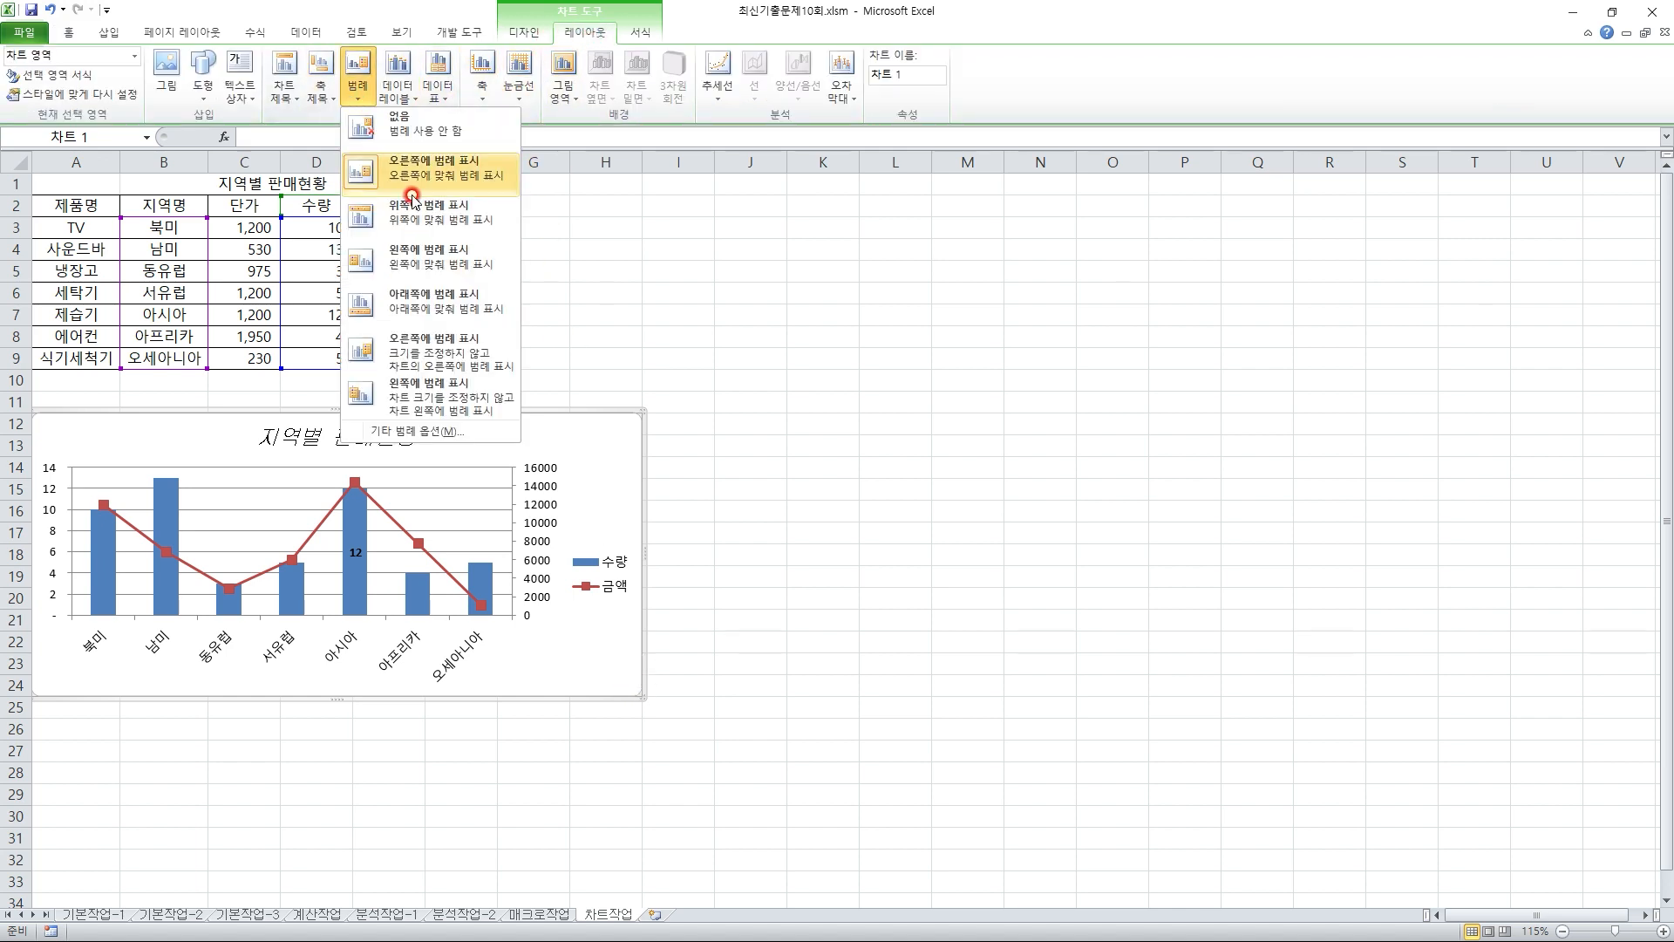
{"action": "left_click", "coordinate": [418, 307]}
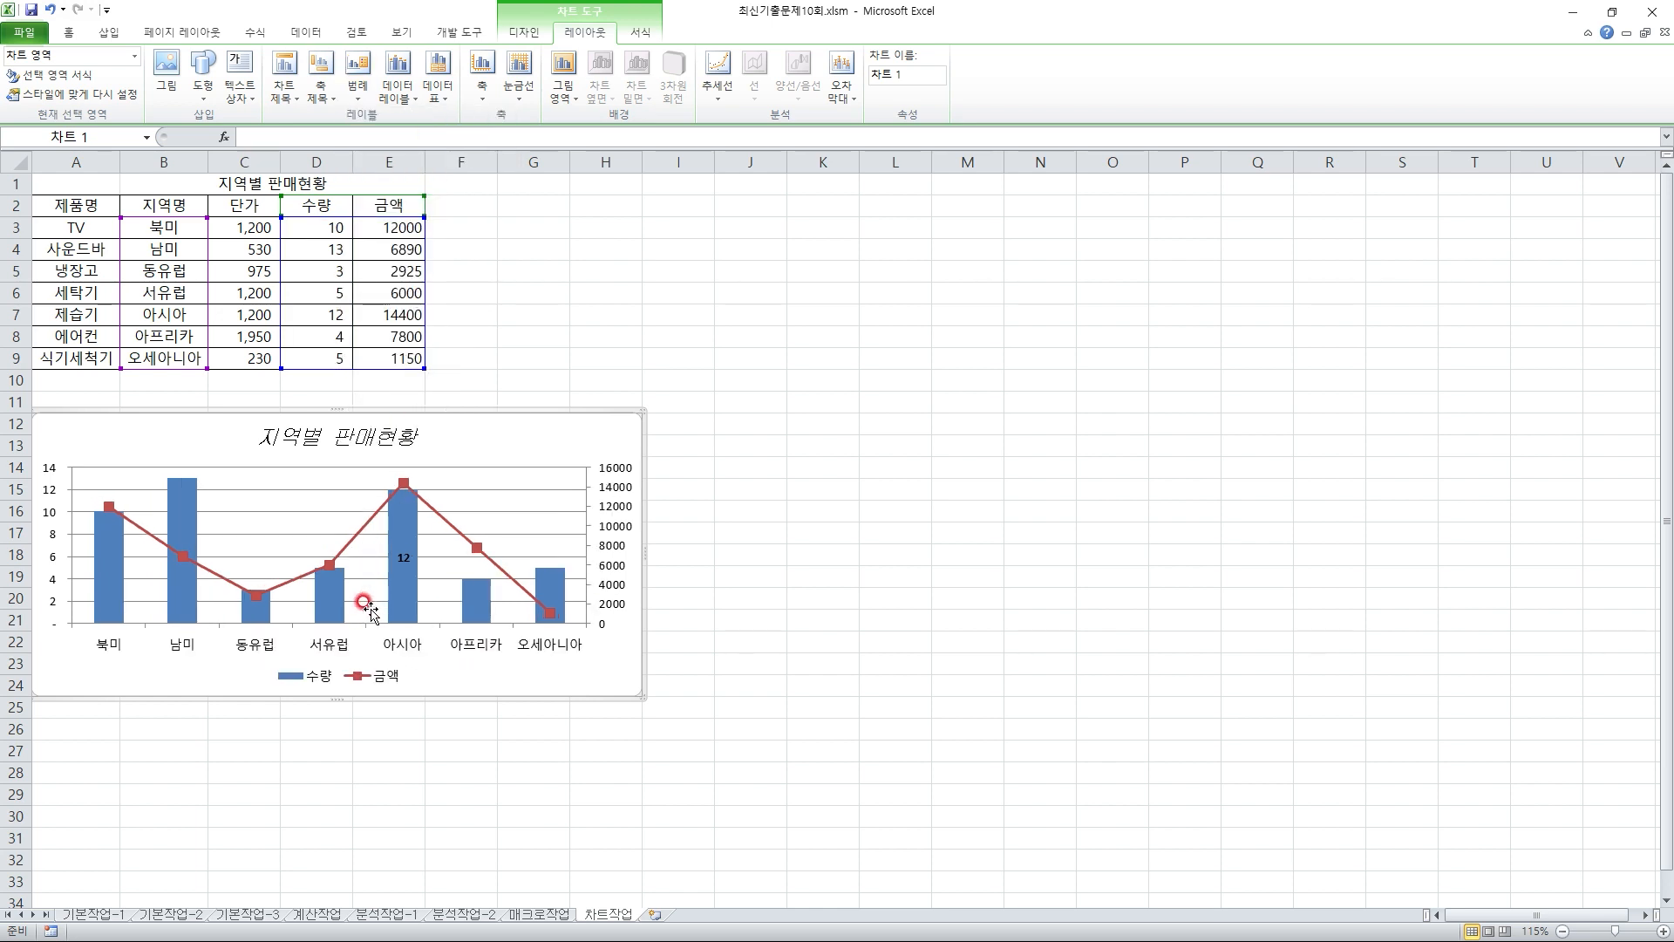
- Apply the shape style 미세 효과 - 바다색, 강조 5 to the chart's legend
{"action": "left_click", "coordinate": [364, 668]}
{"action": "mouse_move", "coordinate": [410, 689]}
{"action": "left_mouse_down"}
{"action": "mouse_move", "coordinate": [355, 710]}
{"action": "mouse_move", "coordinate": [403, 679]}
{"action": "mouse_move", "coordinate": [377, 703]}
{"action": "left_mouse_up"}
{"action": "key", "text": "Escape"}
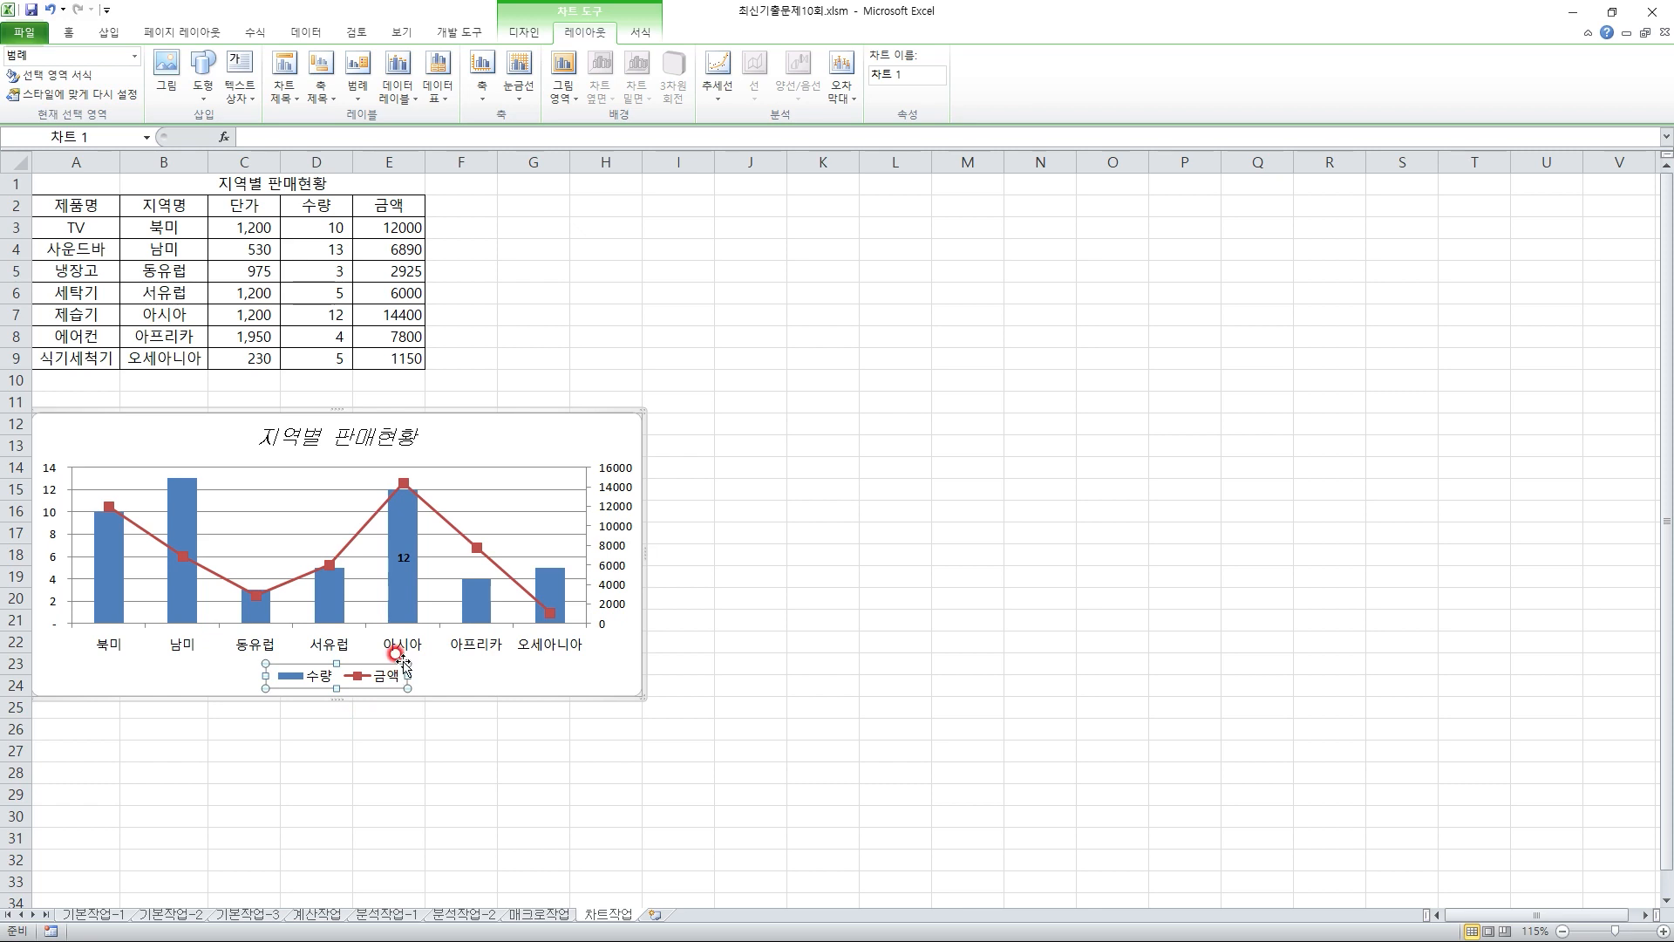
{"action": "left_click", "coordinate": [639, 33]}
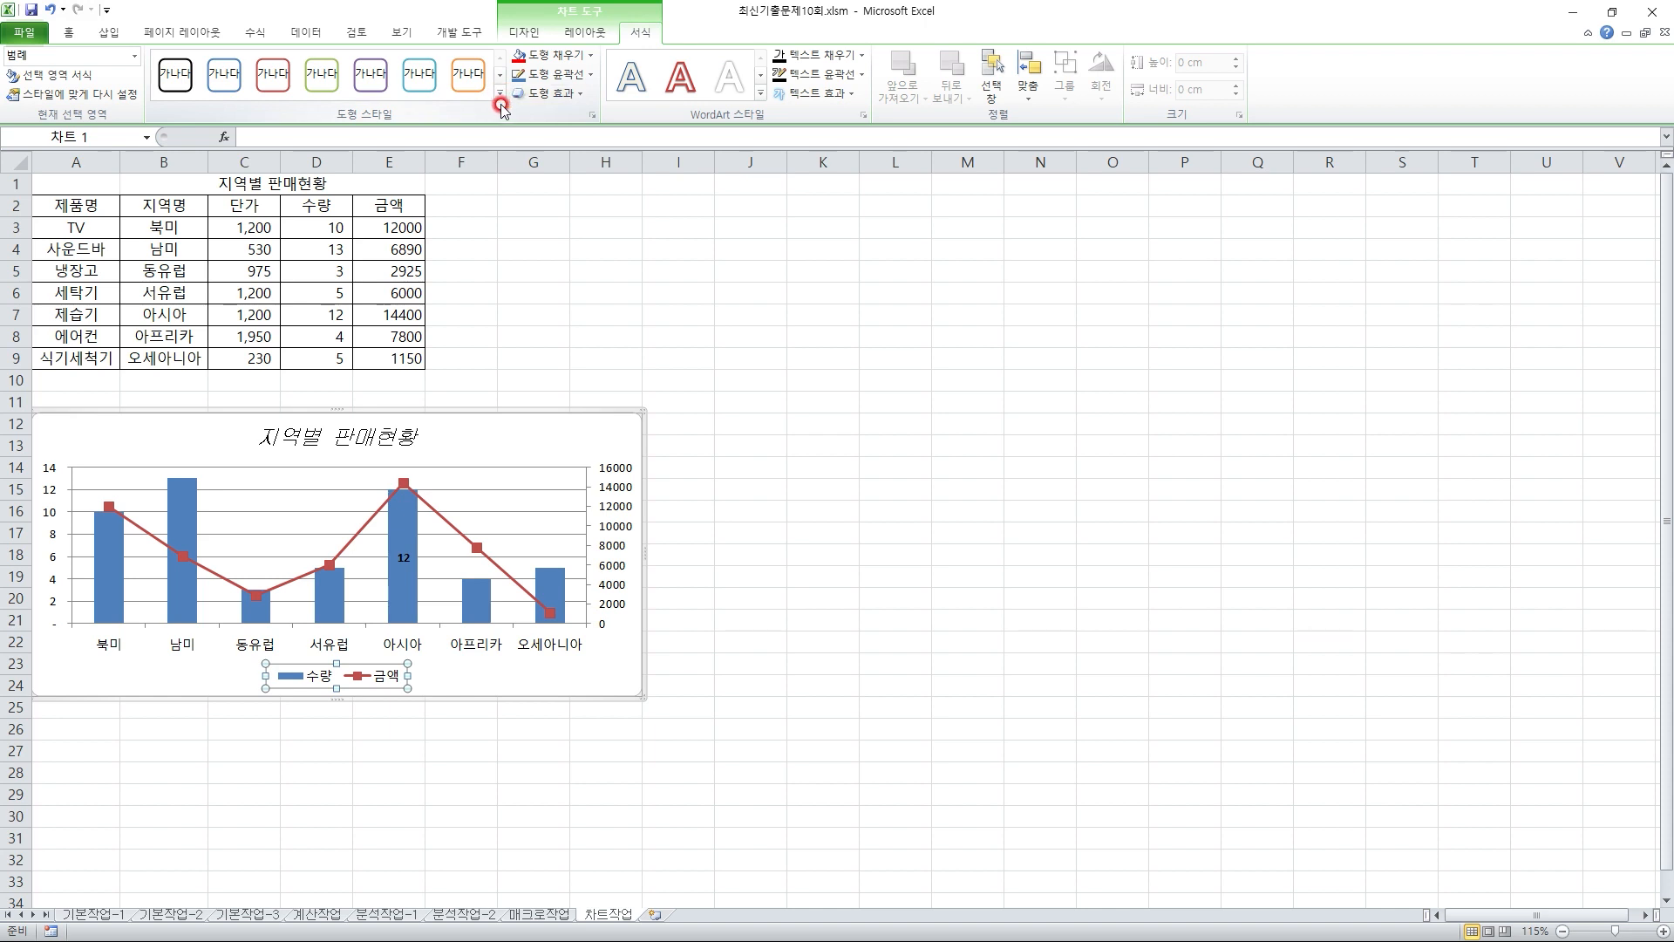
{"action": "key", "text": "ctrl+2"}
{"action": "mouse_move", "coordinate": [511, 109]}
{"action": "left_mouse_down"}
{"action": "mouse_move", "coordinate": [502, 76]}
{"action": "mouse_move", "coordinate": [501, 114]}
{"action": "left_mouse_up"}
{"action": "key", "text": "Escape"}
{"action": "left_click", "coordinate": [501, 92]}
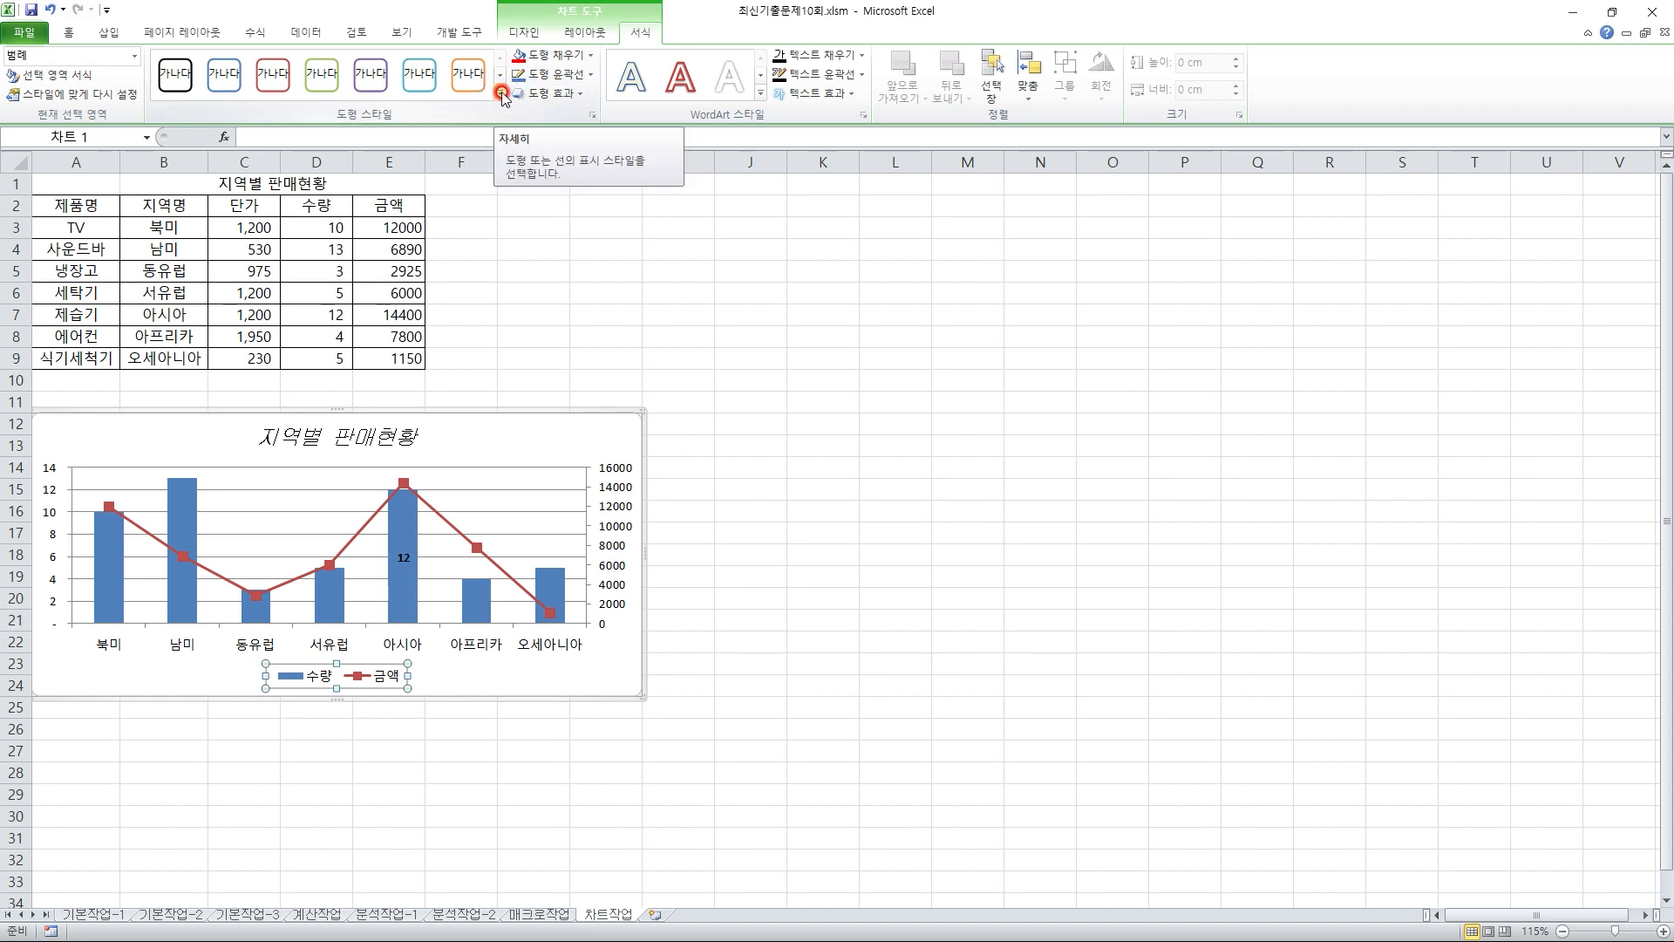
{"action": "left_click", "coordinate": [502, 93]}
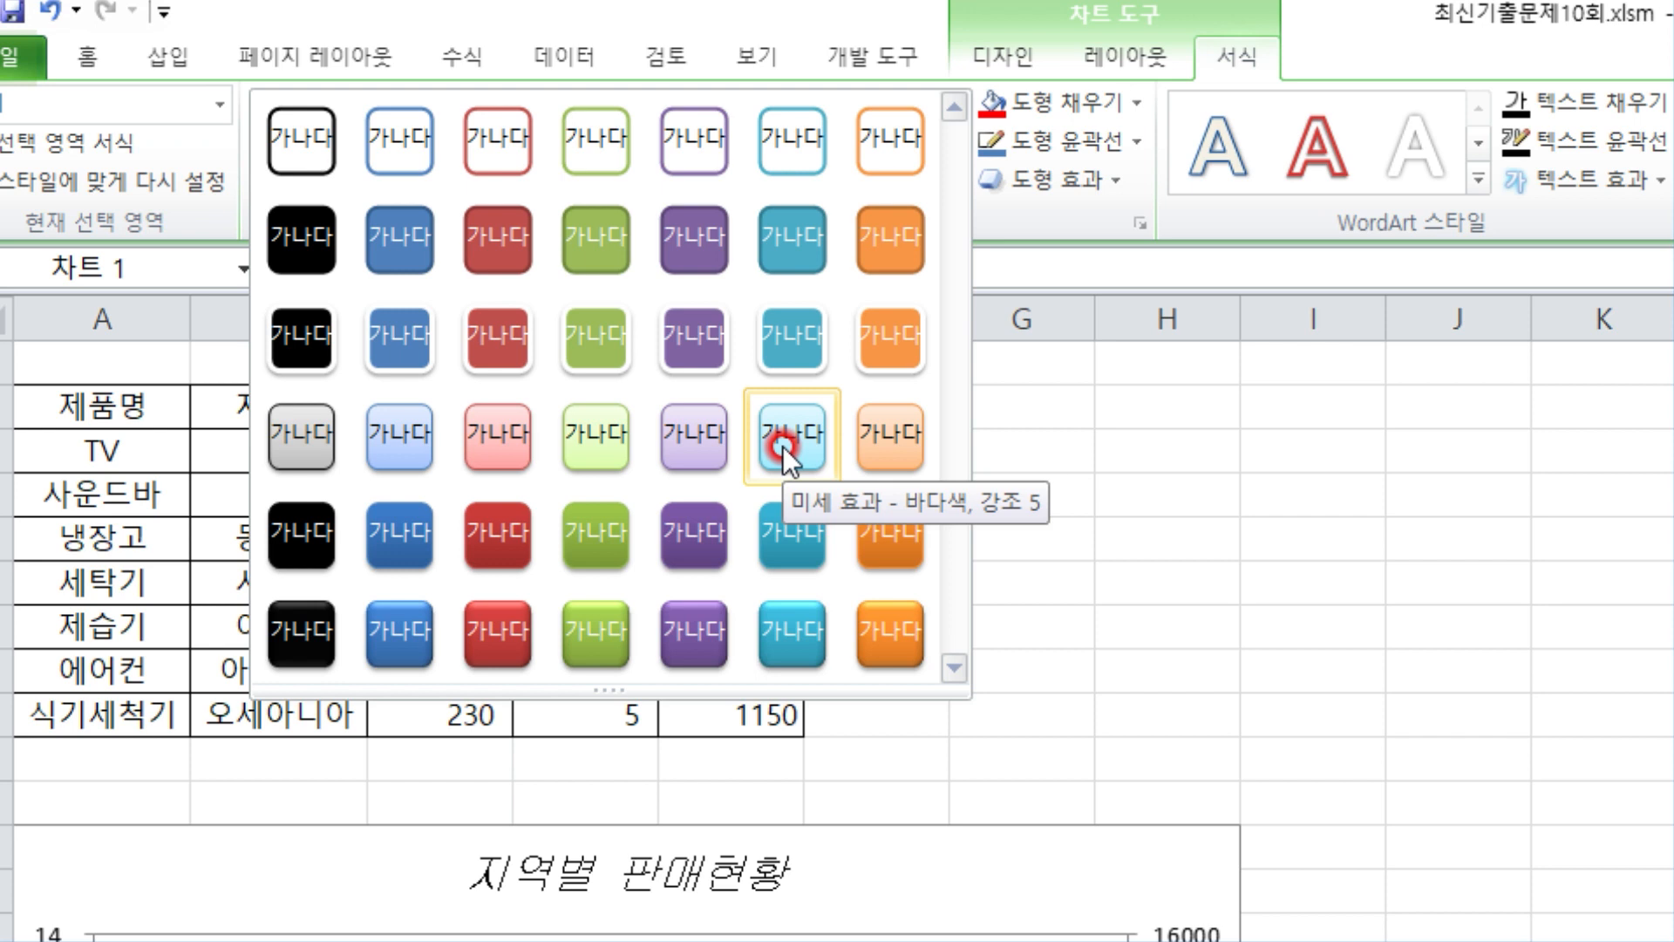
{"action": "left_click", "coordinate": [782, 447]}
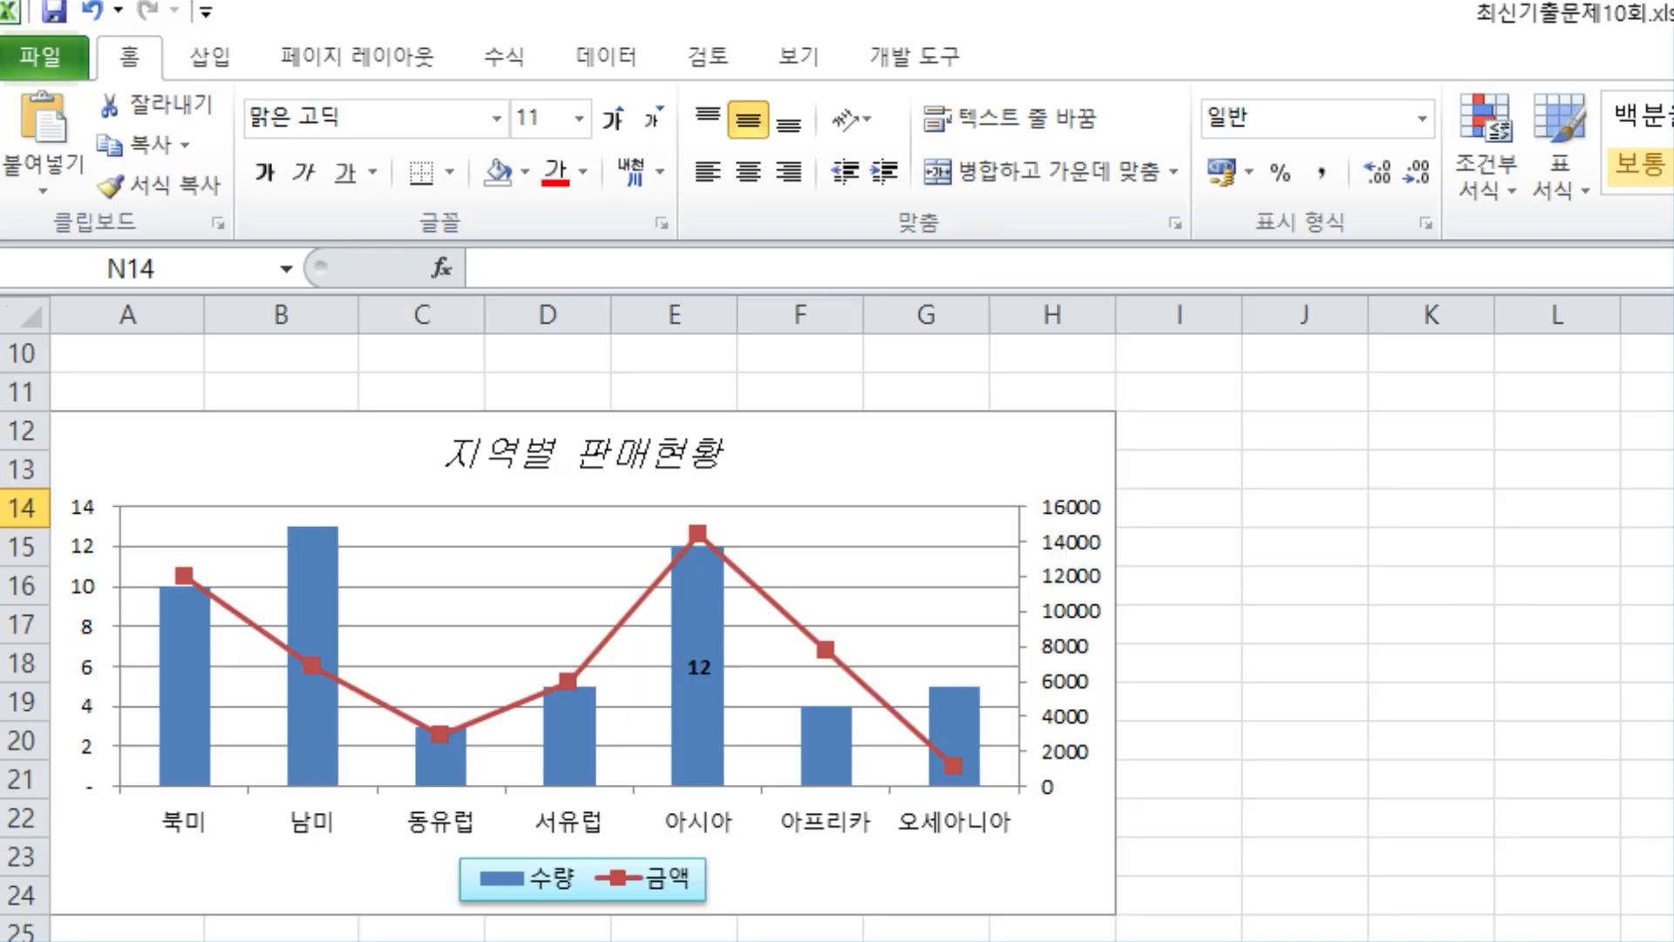